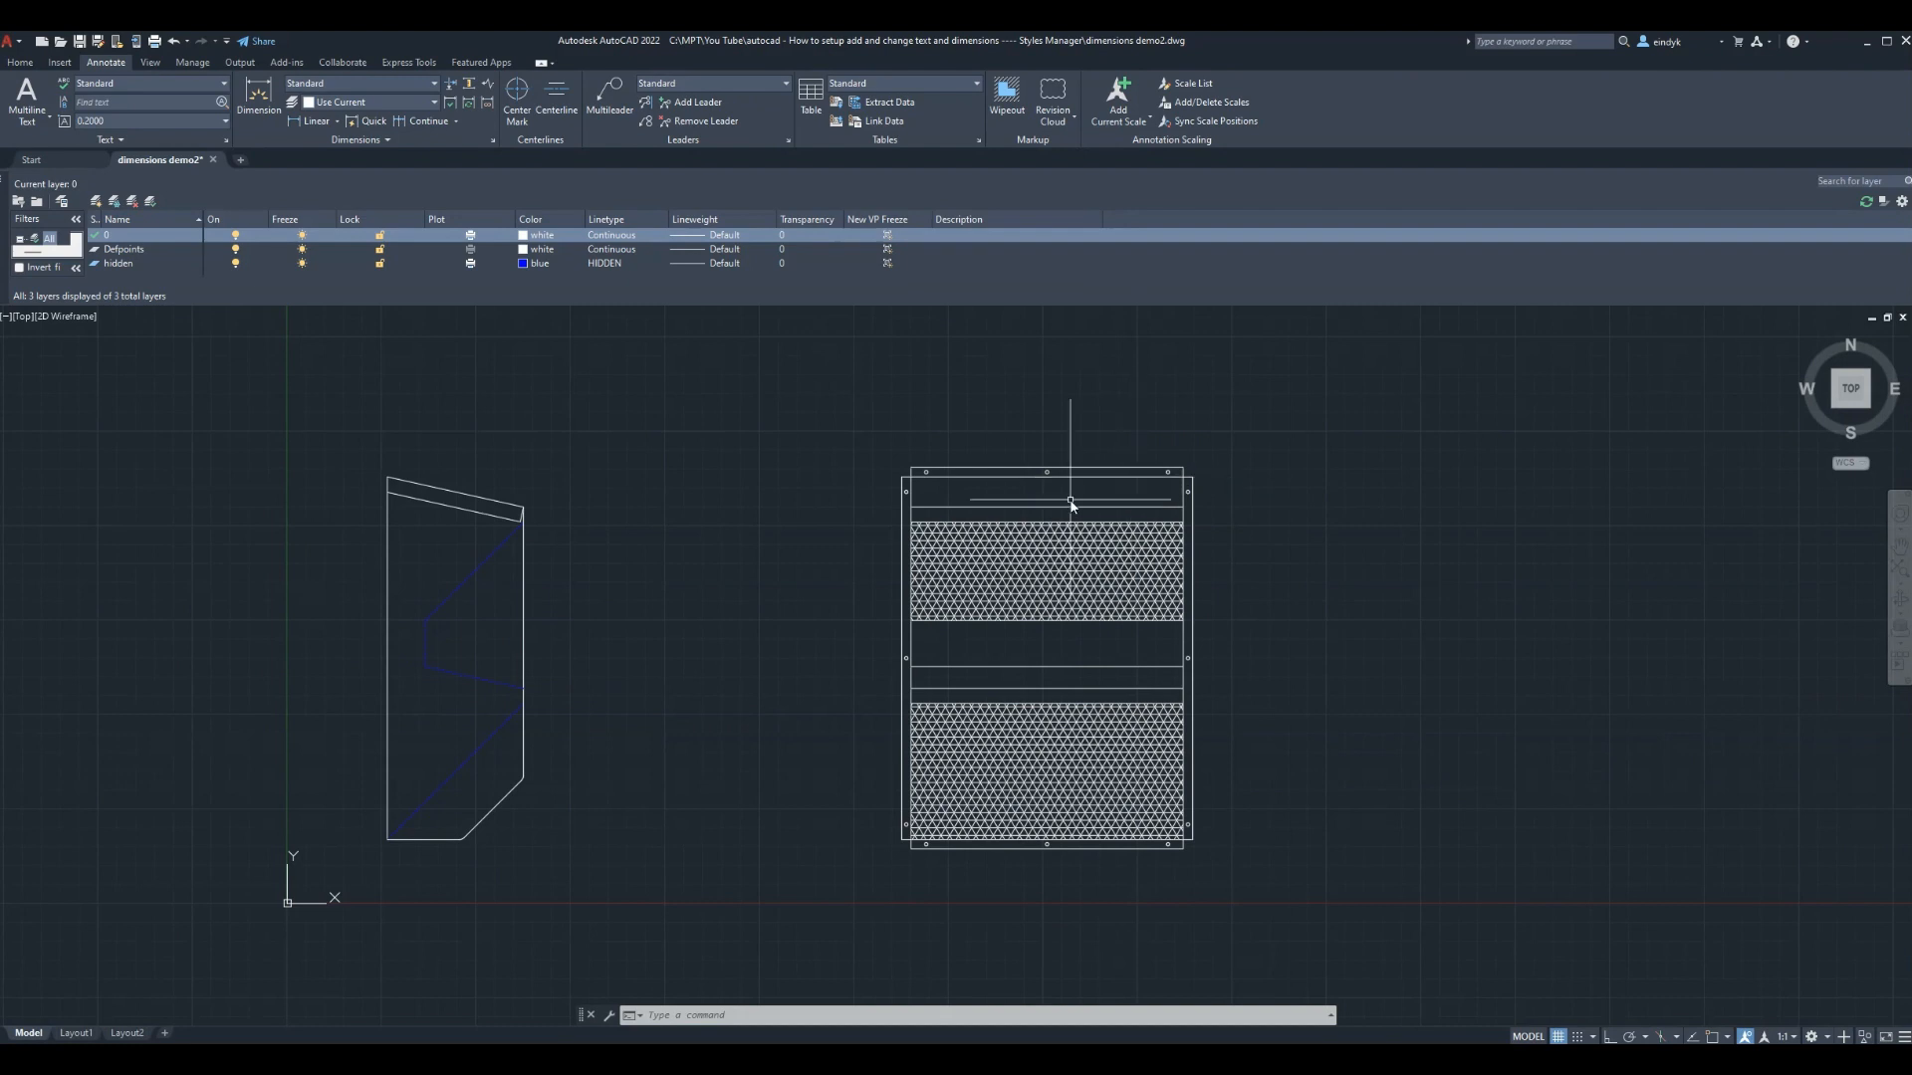
# LIST the right view's top and left edges to confirm 36 and 48, then go to Layout1
pyautogui.write('list')
pyautogui.press('Return')
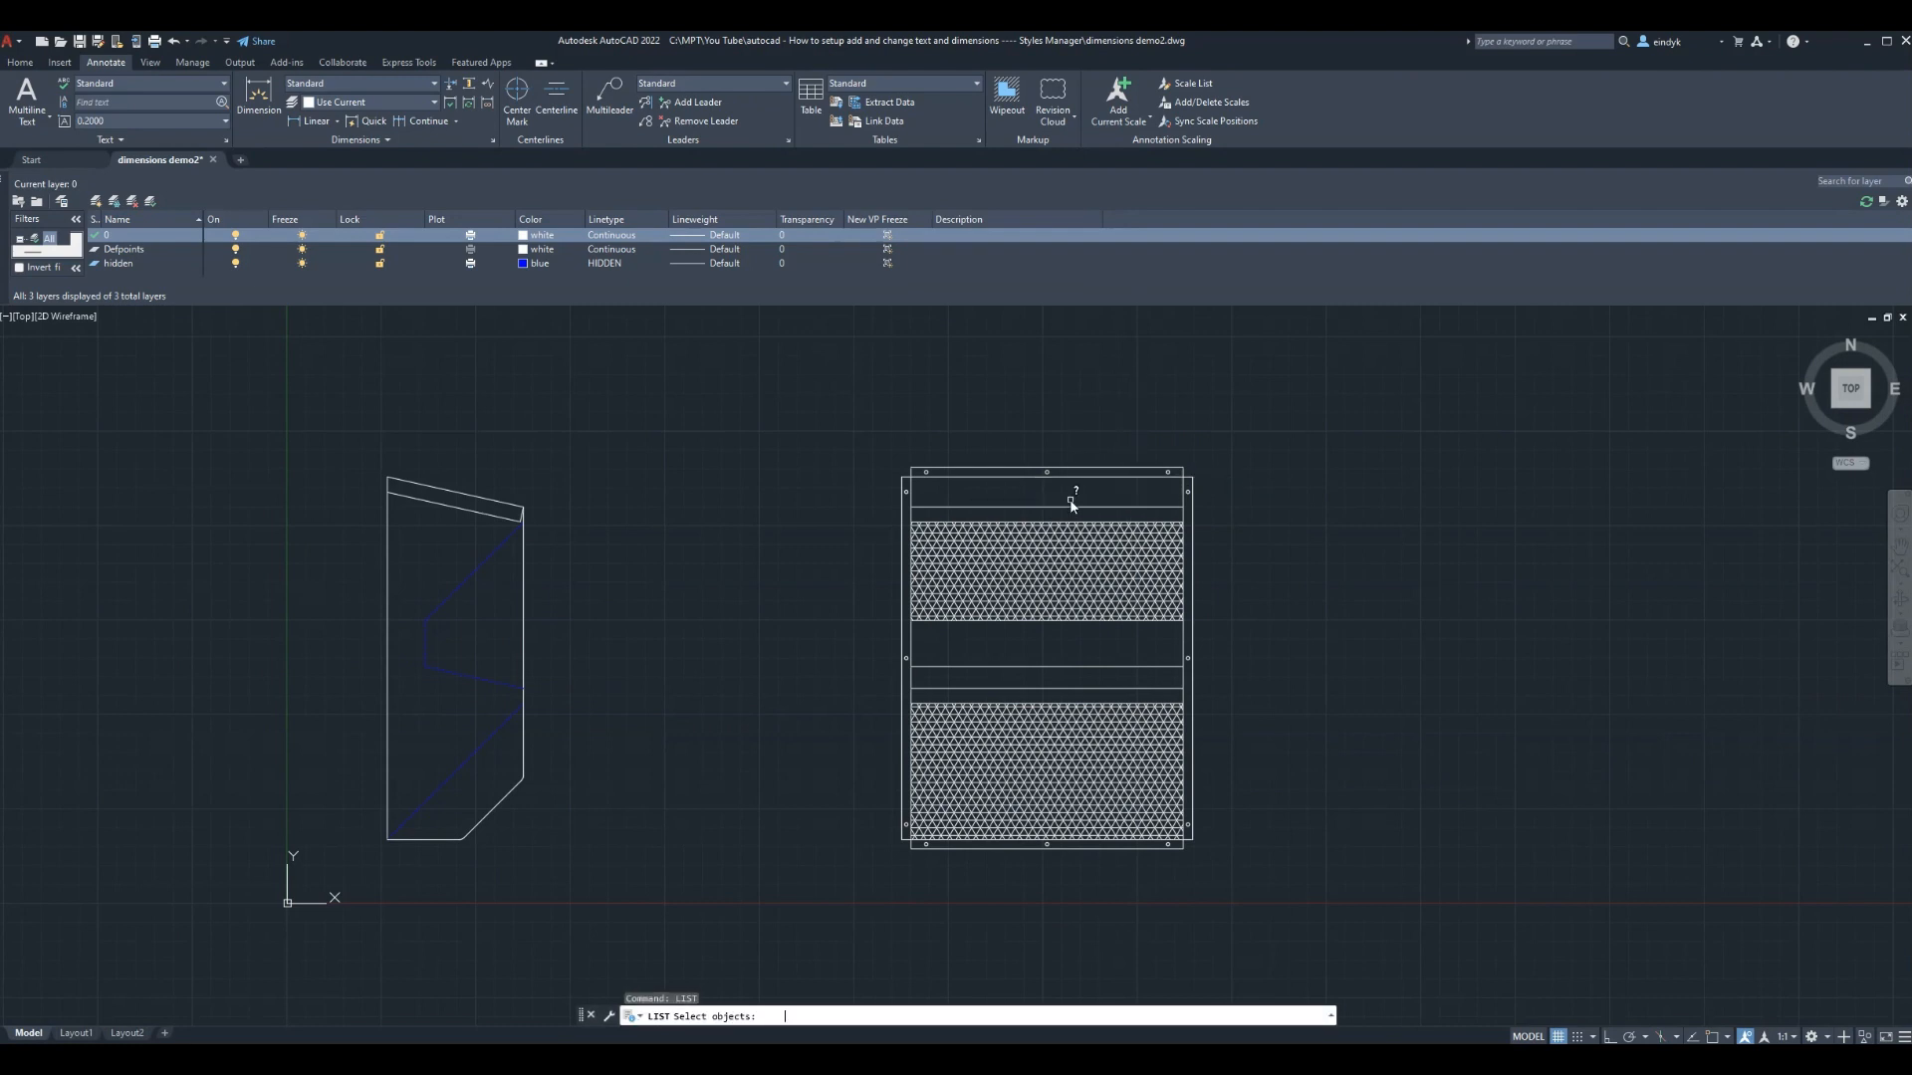
pyautogui.click(1004, 472)
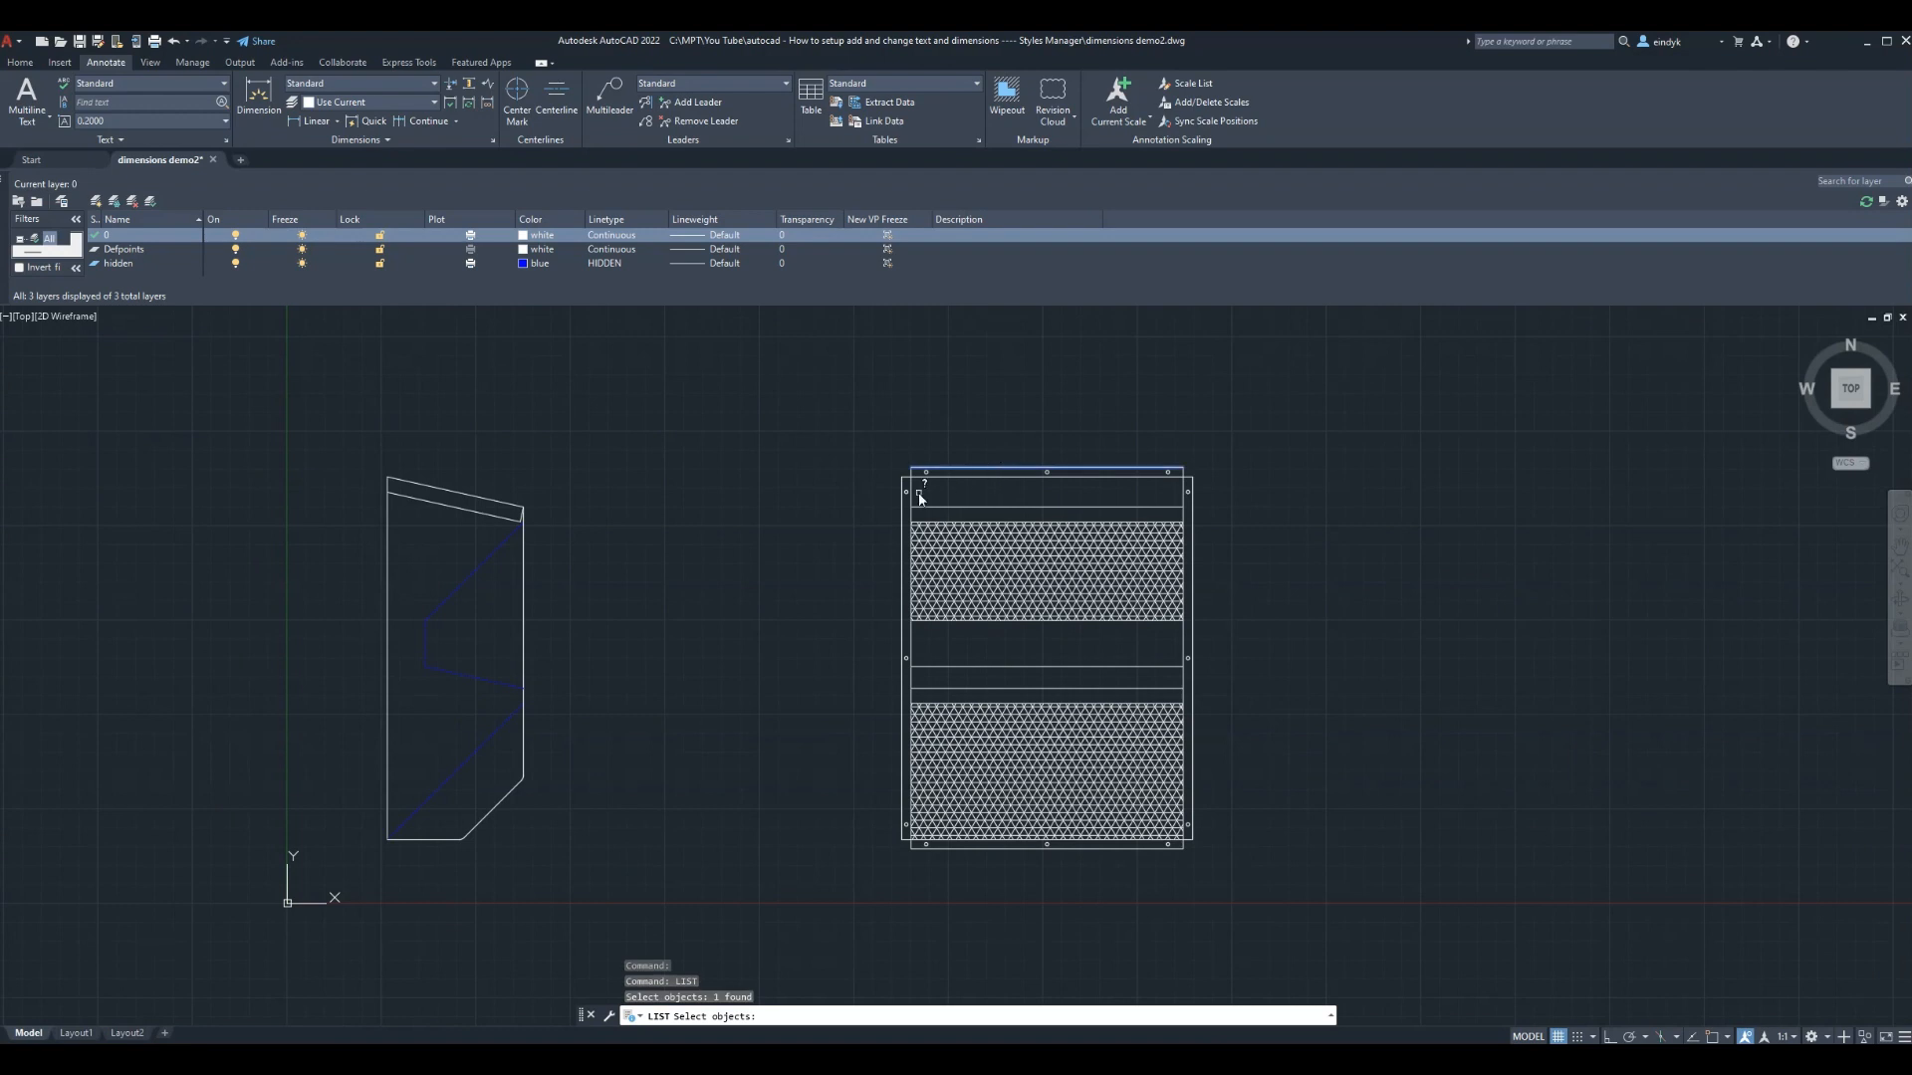
pyautogui.click(904, 508)
pyautogui.press('Return')
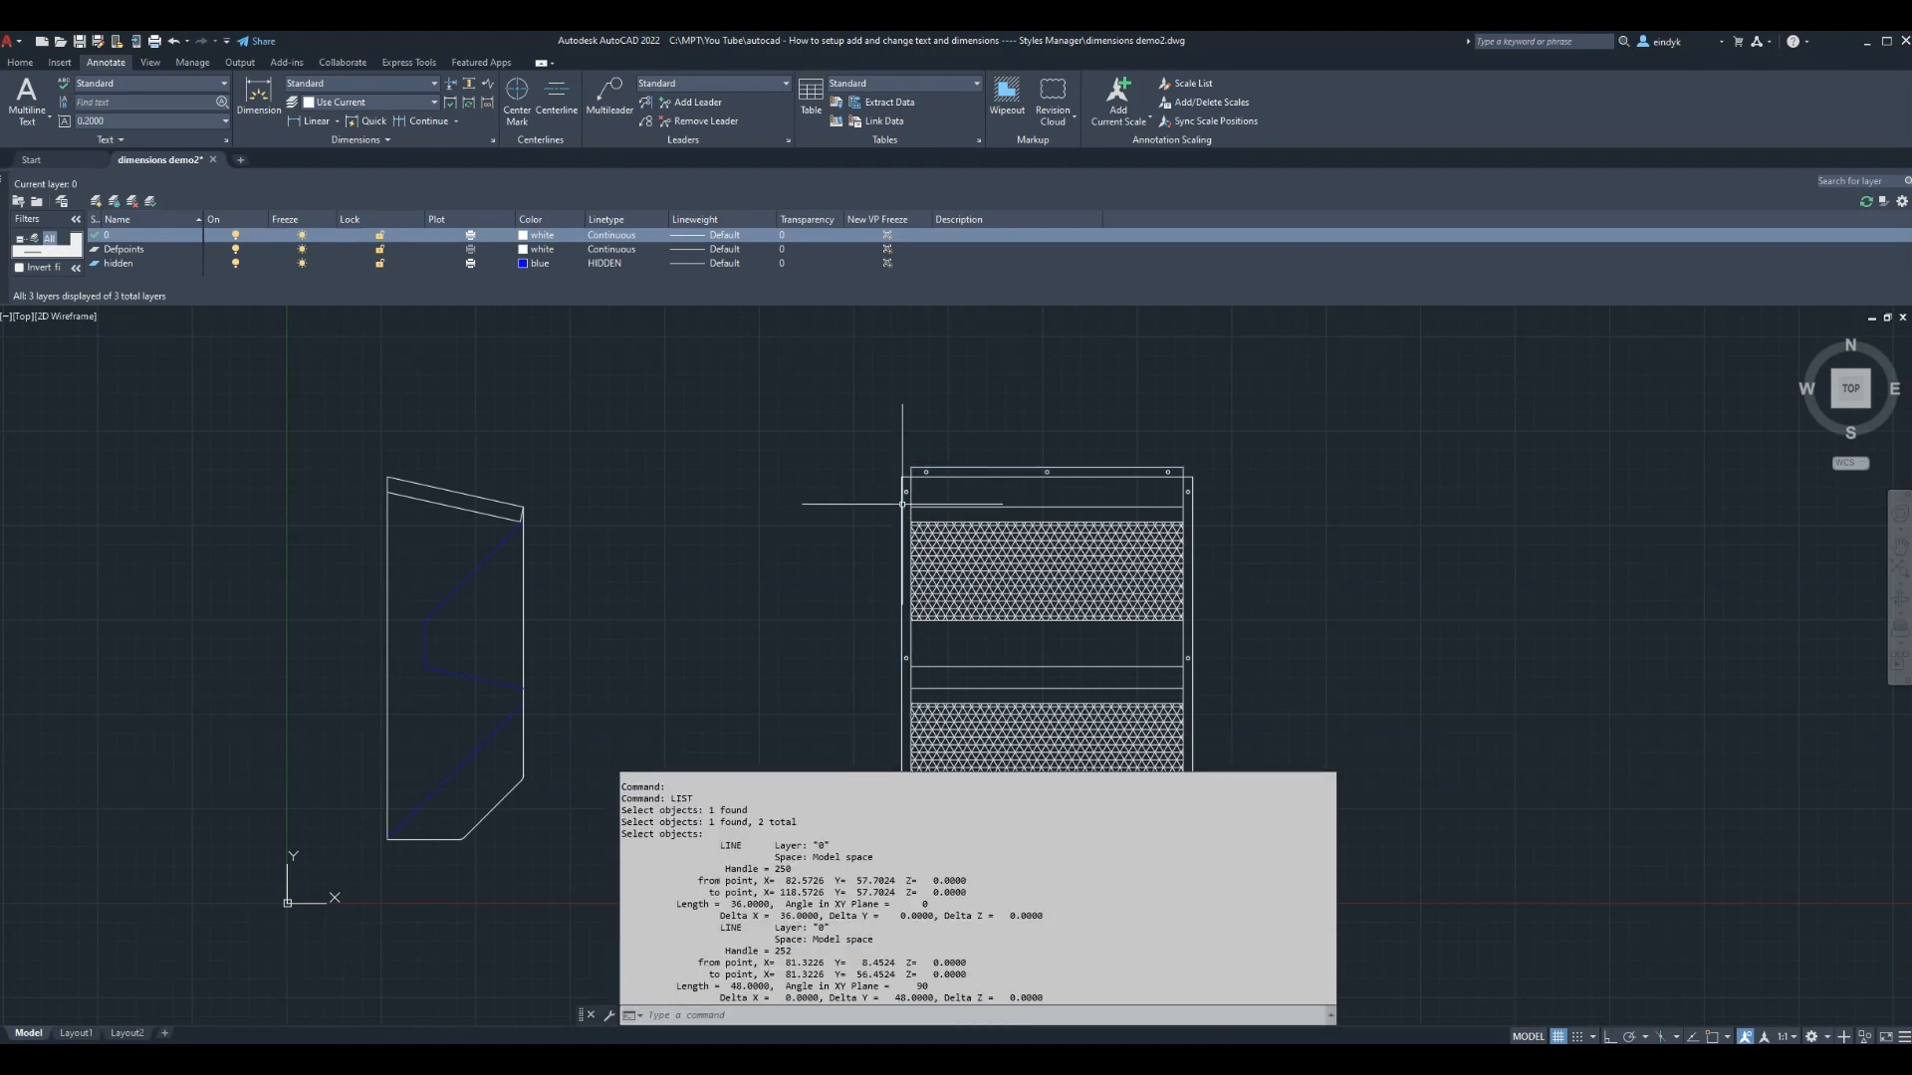
pyautogui.press('Escape')
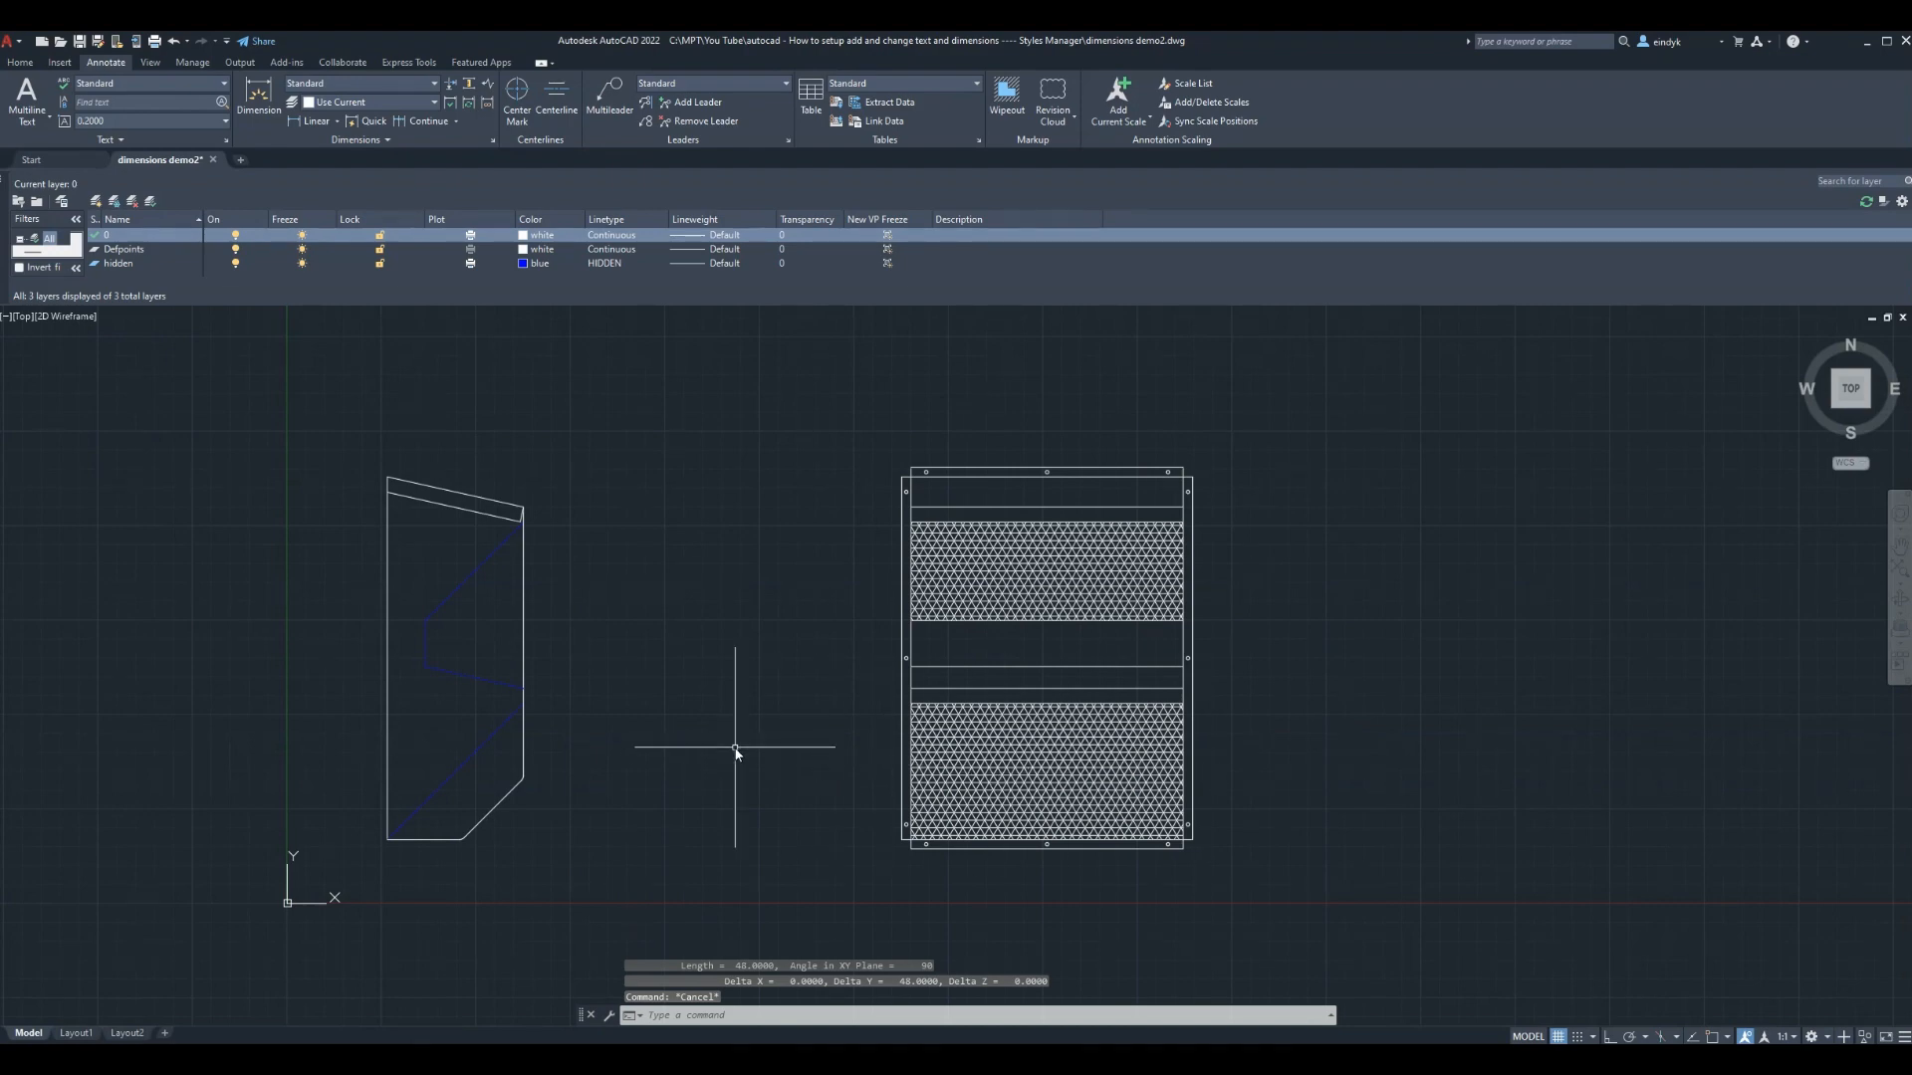
pyautogui.click(77, 1034)
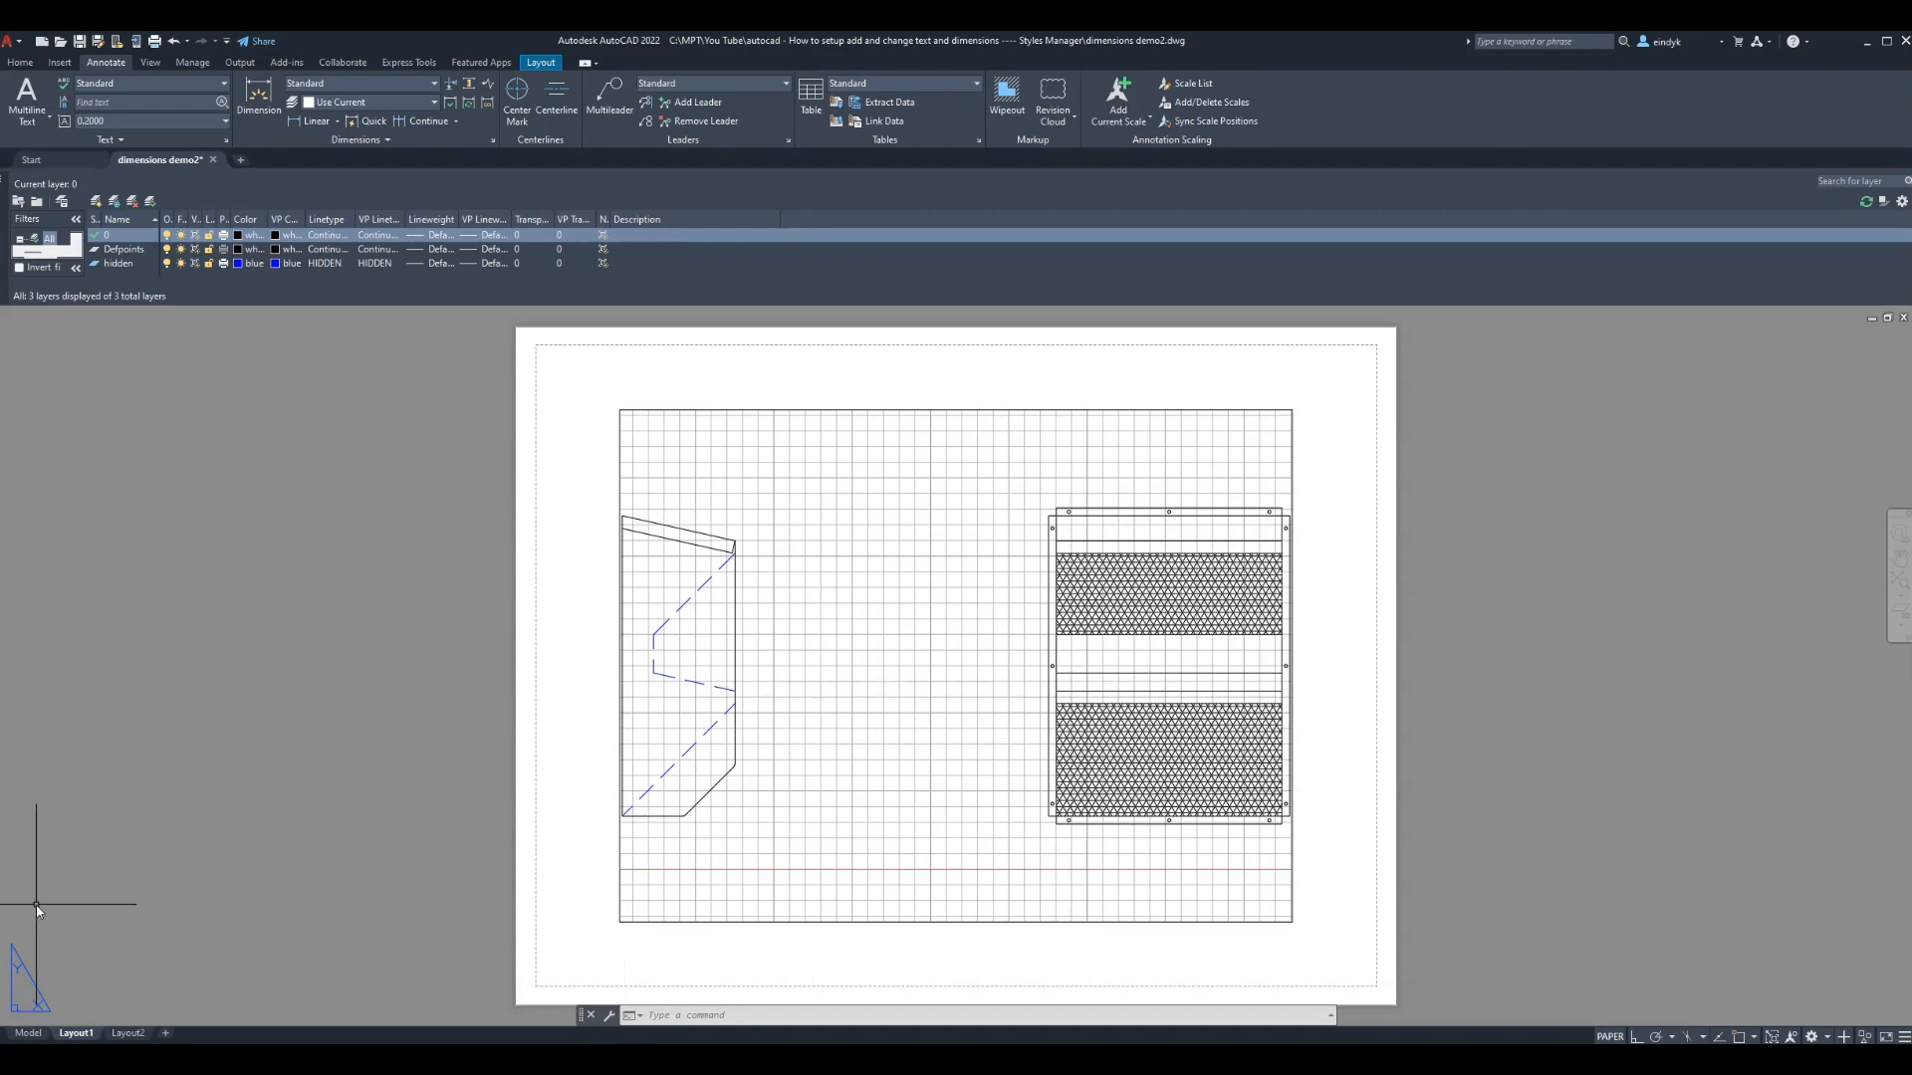
pyautogui.click(28, 1034)
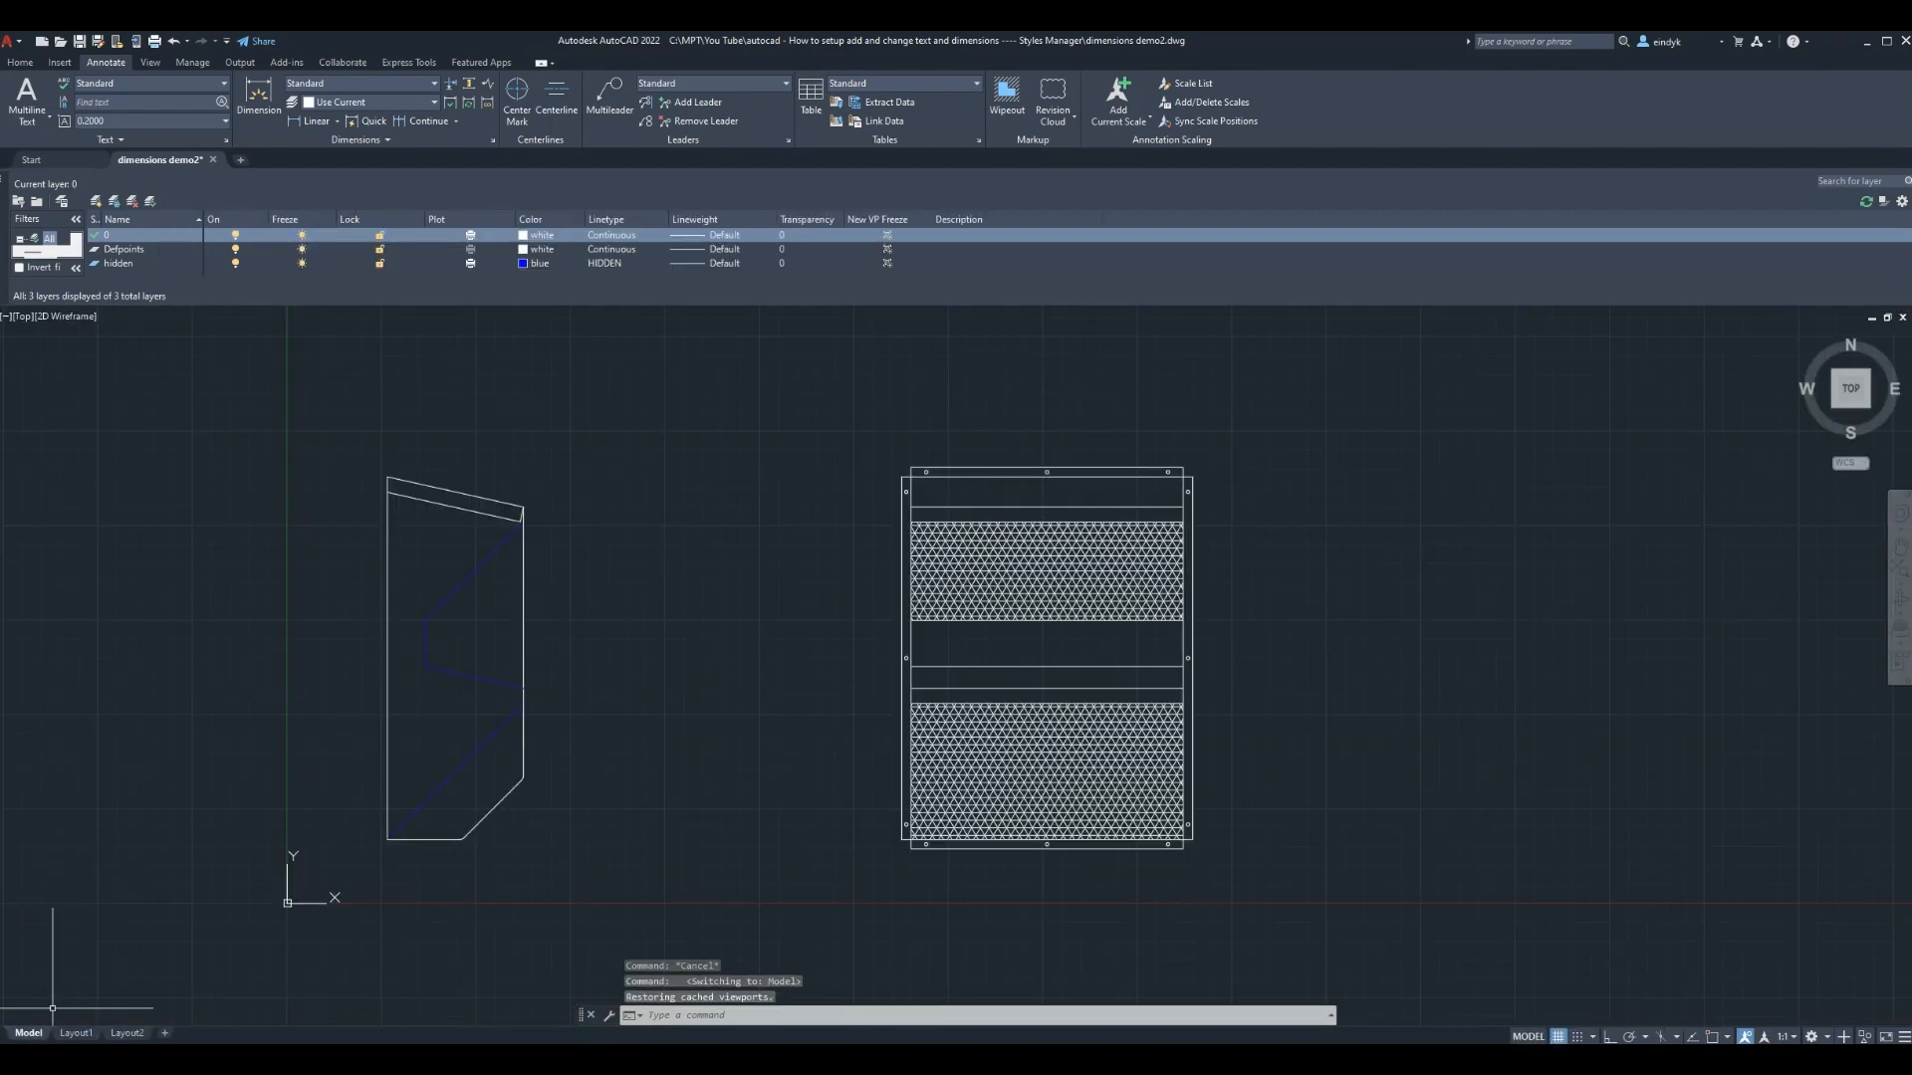
pyautogui.click(75, 1033)
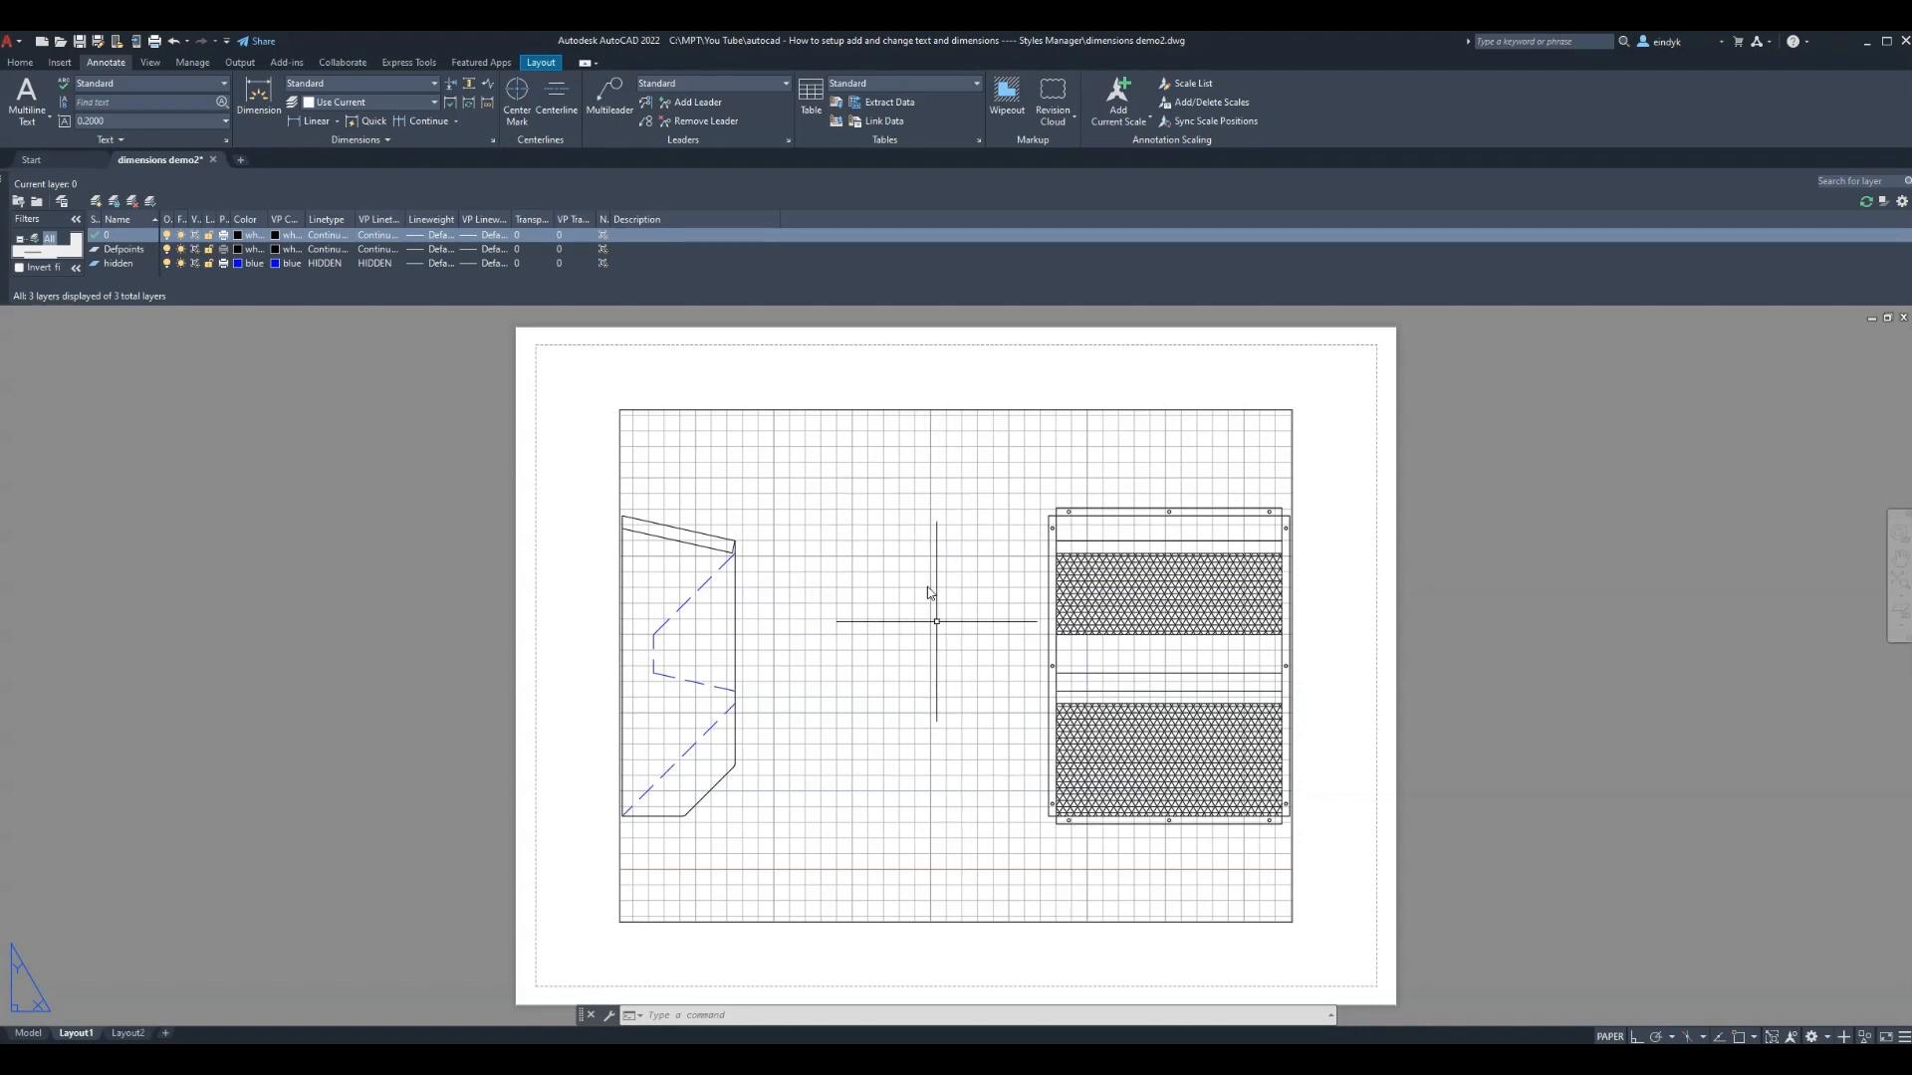
# Activate the Layout1 viewport and turn off the grid
pyautogui.doubleClick(940, 639)
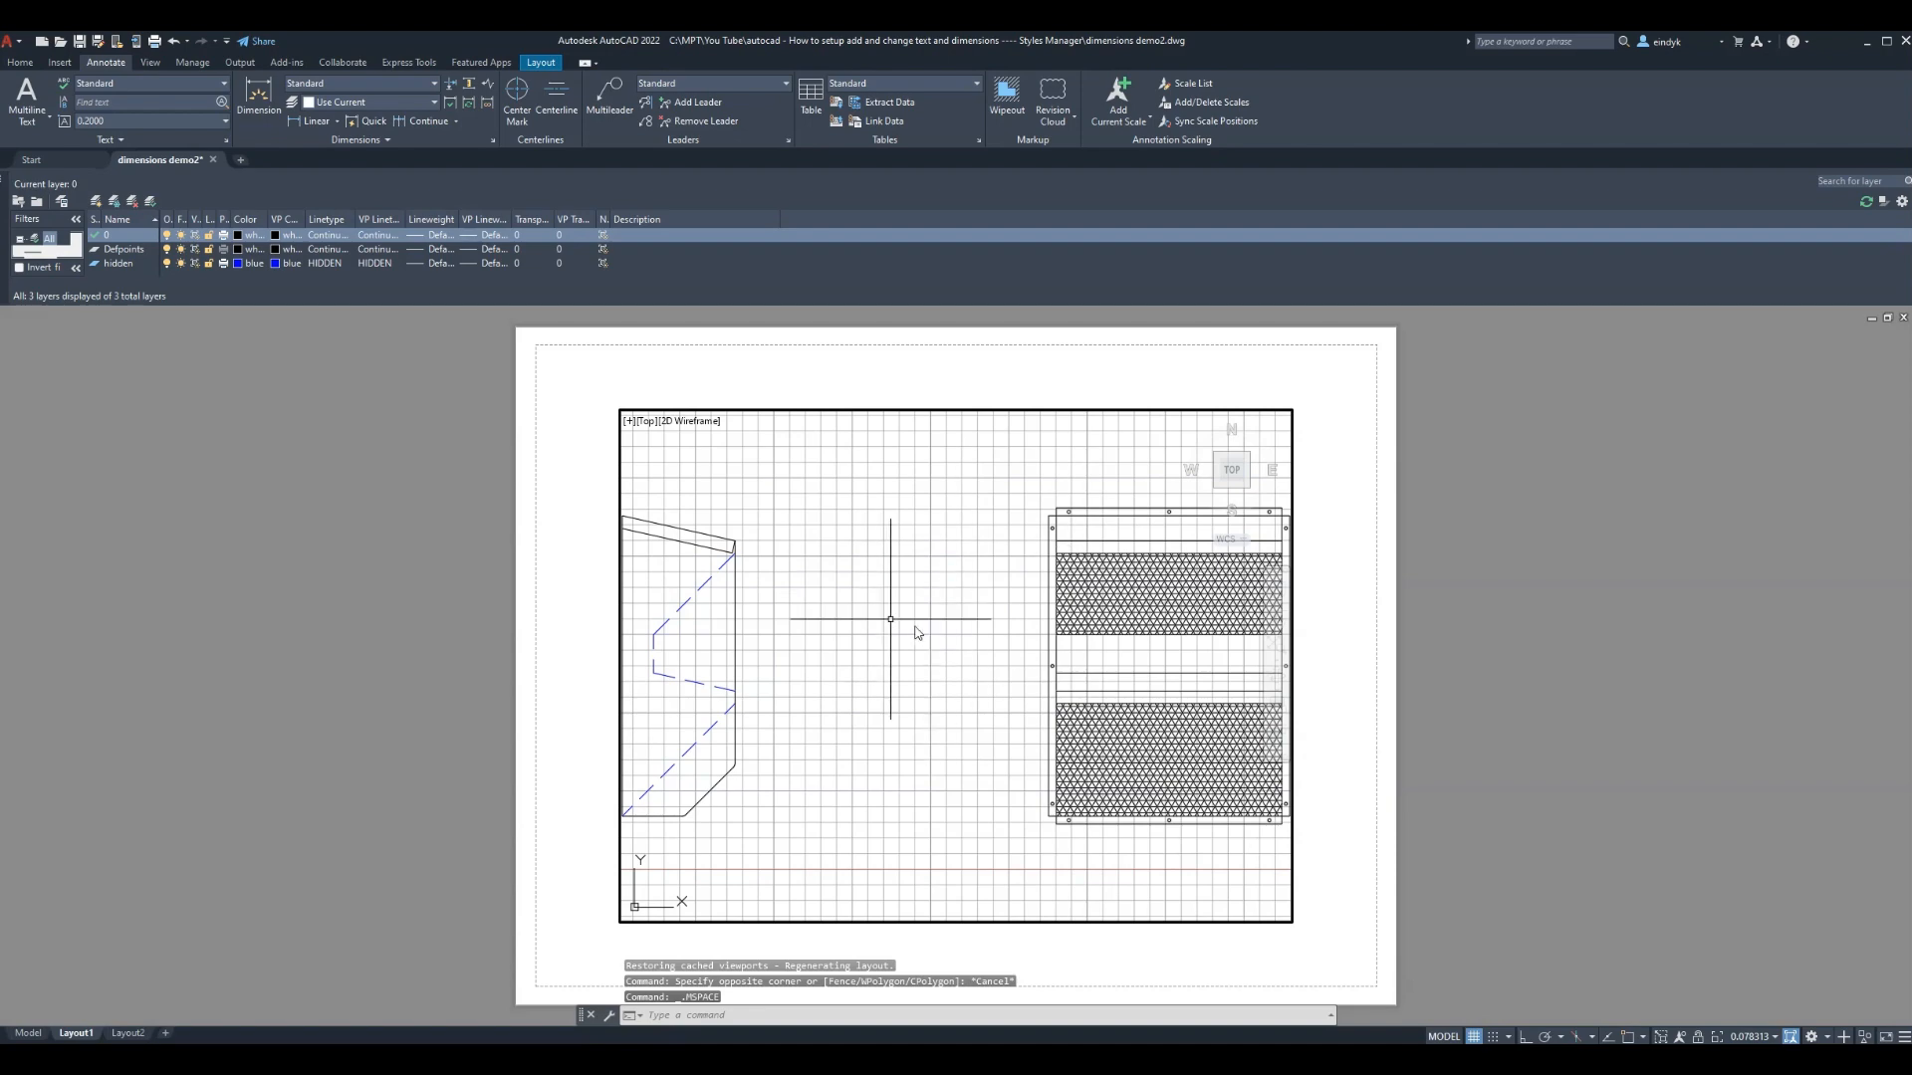
pyautogui.scroll(-2, 937, 652)
pyautogui.scroll(2, 937, 652)
pyautogui.scroll(-2, 937, 652)
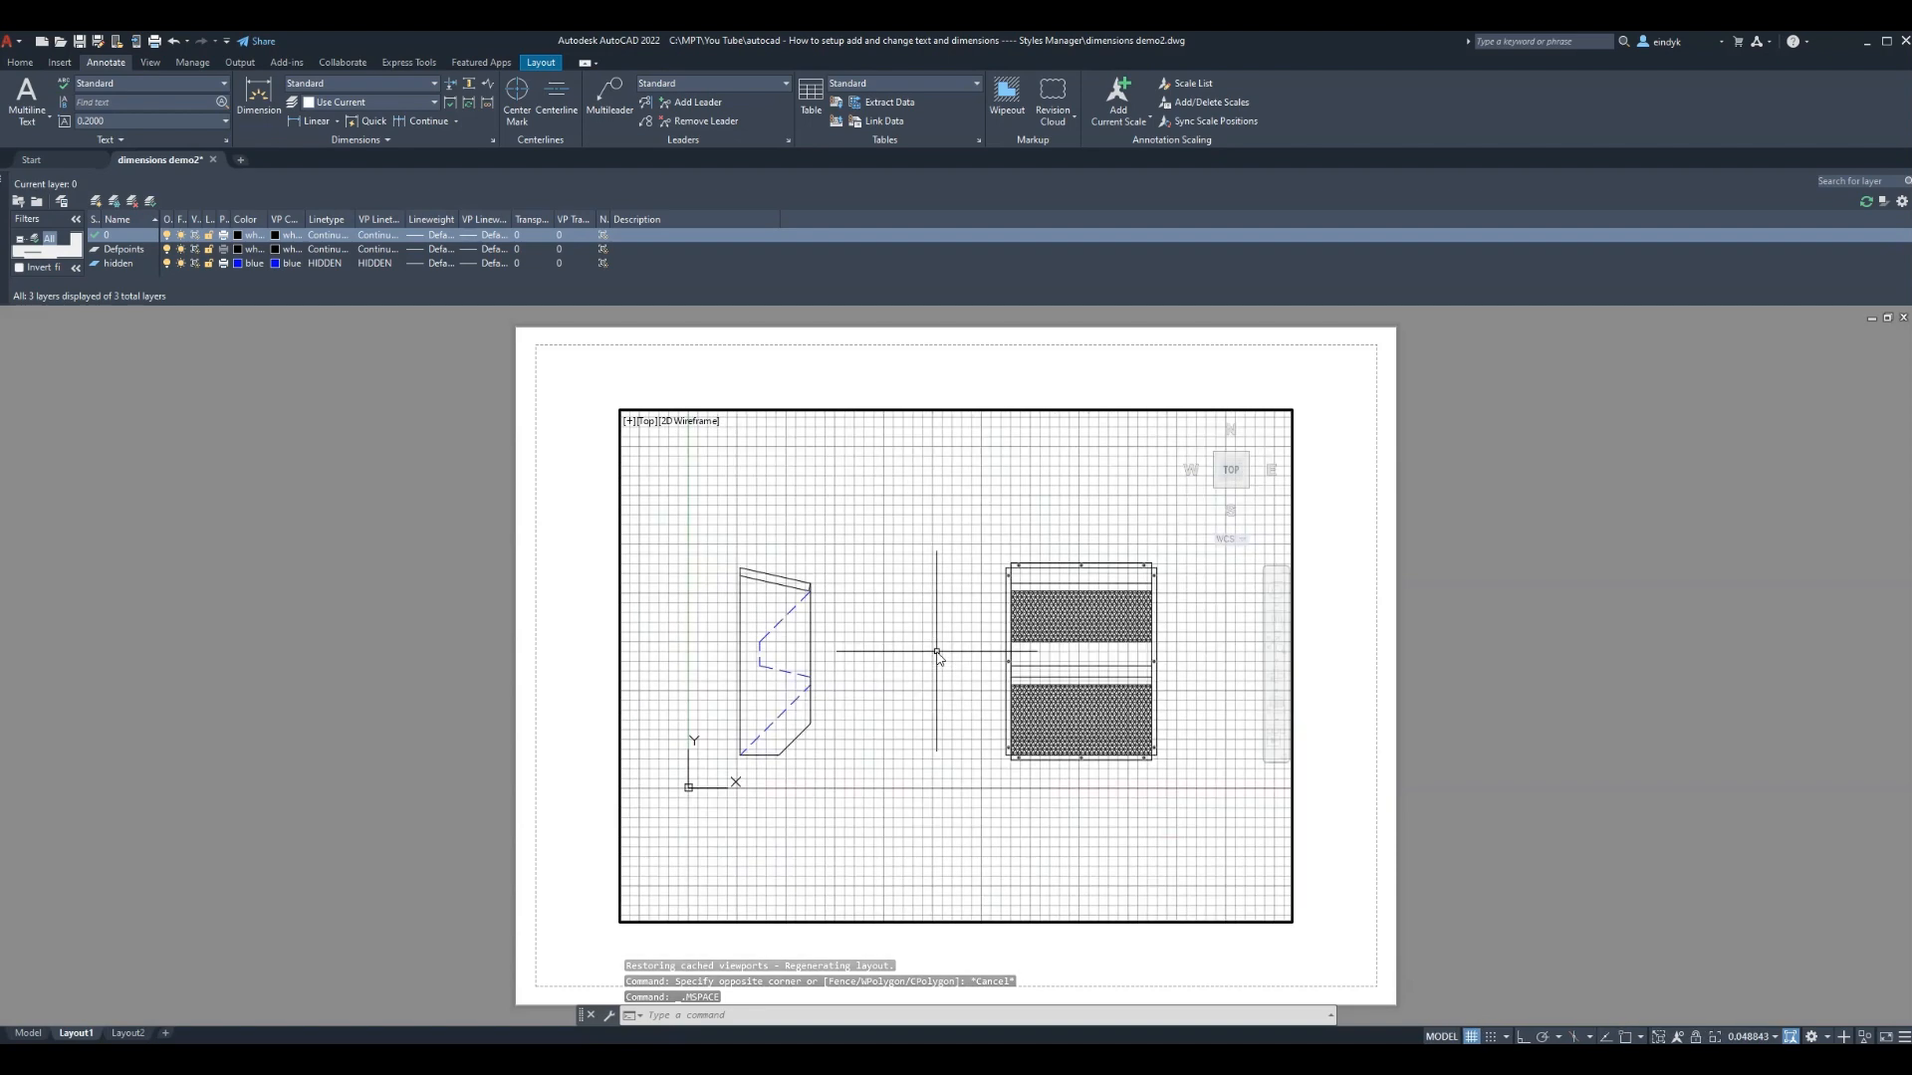
pyautogui.scroll(2, 937, 652)
pyautogui.scroll(-2, 937, 652)
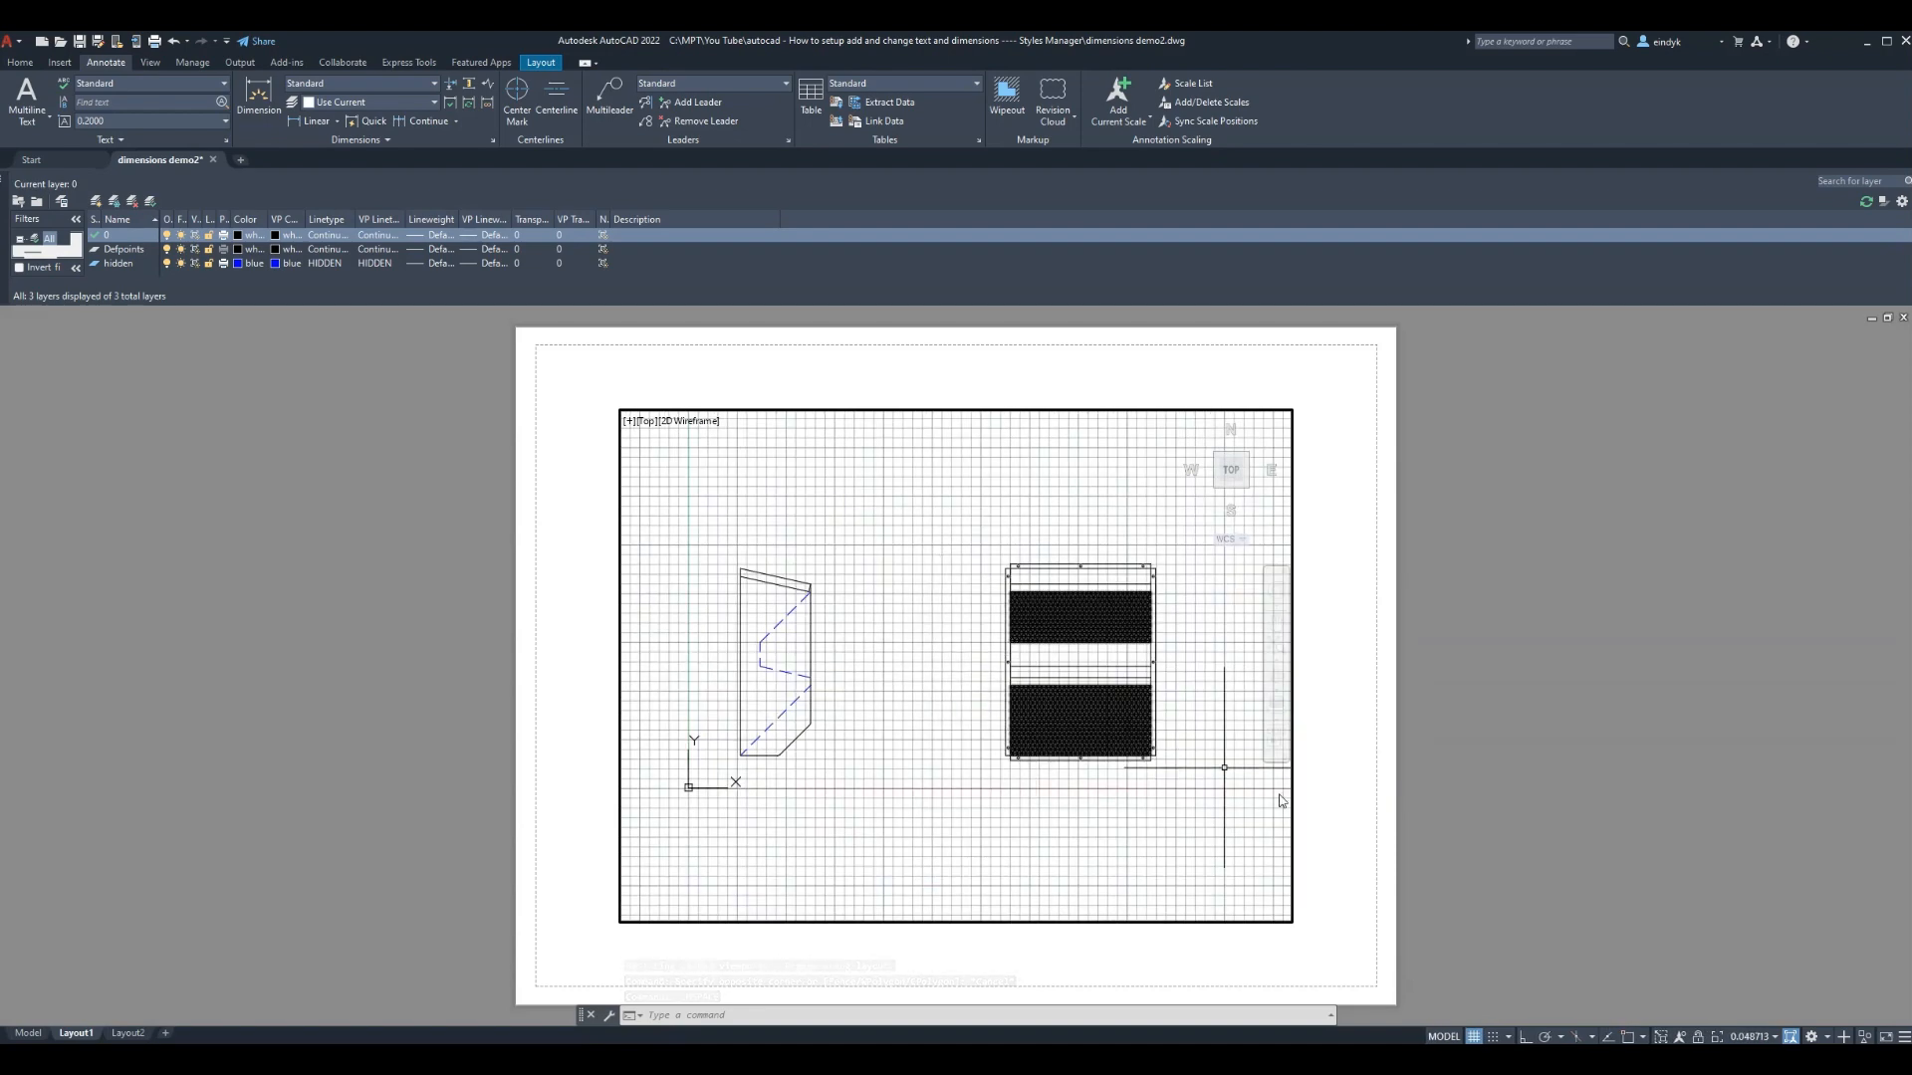
pyautogui.click(1474, 1037)
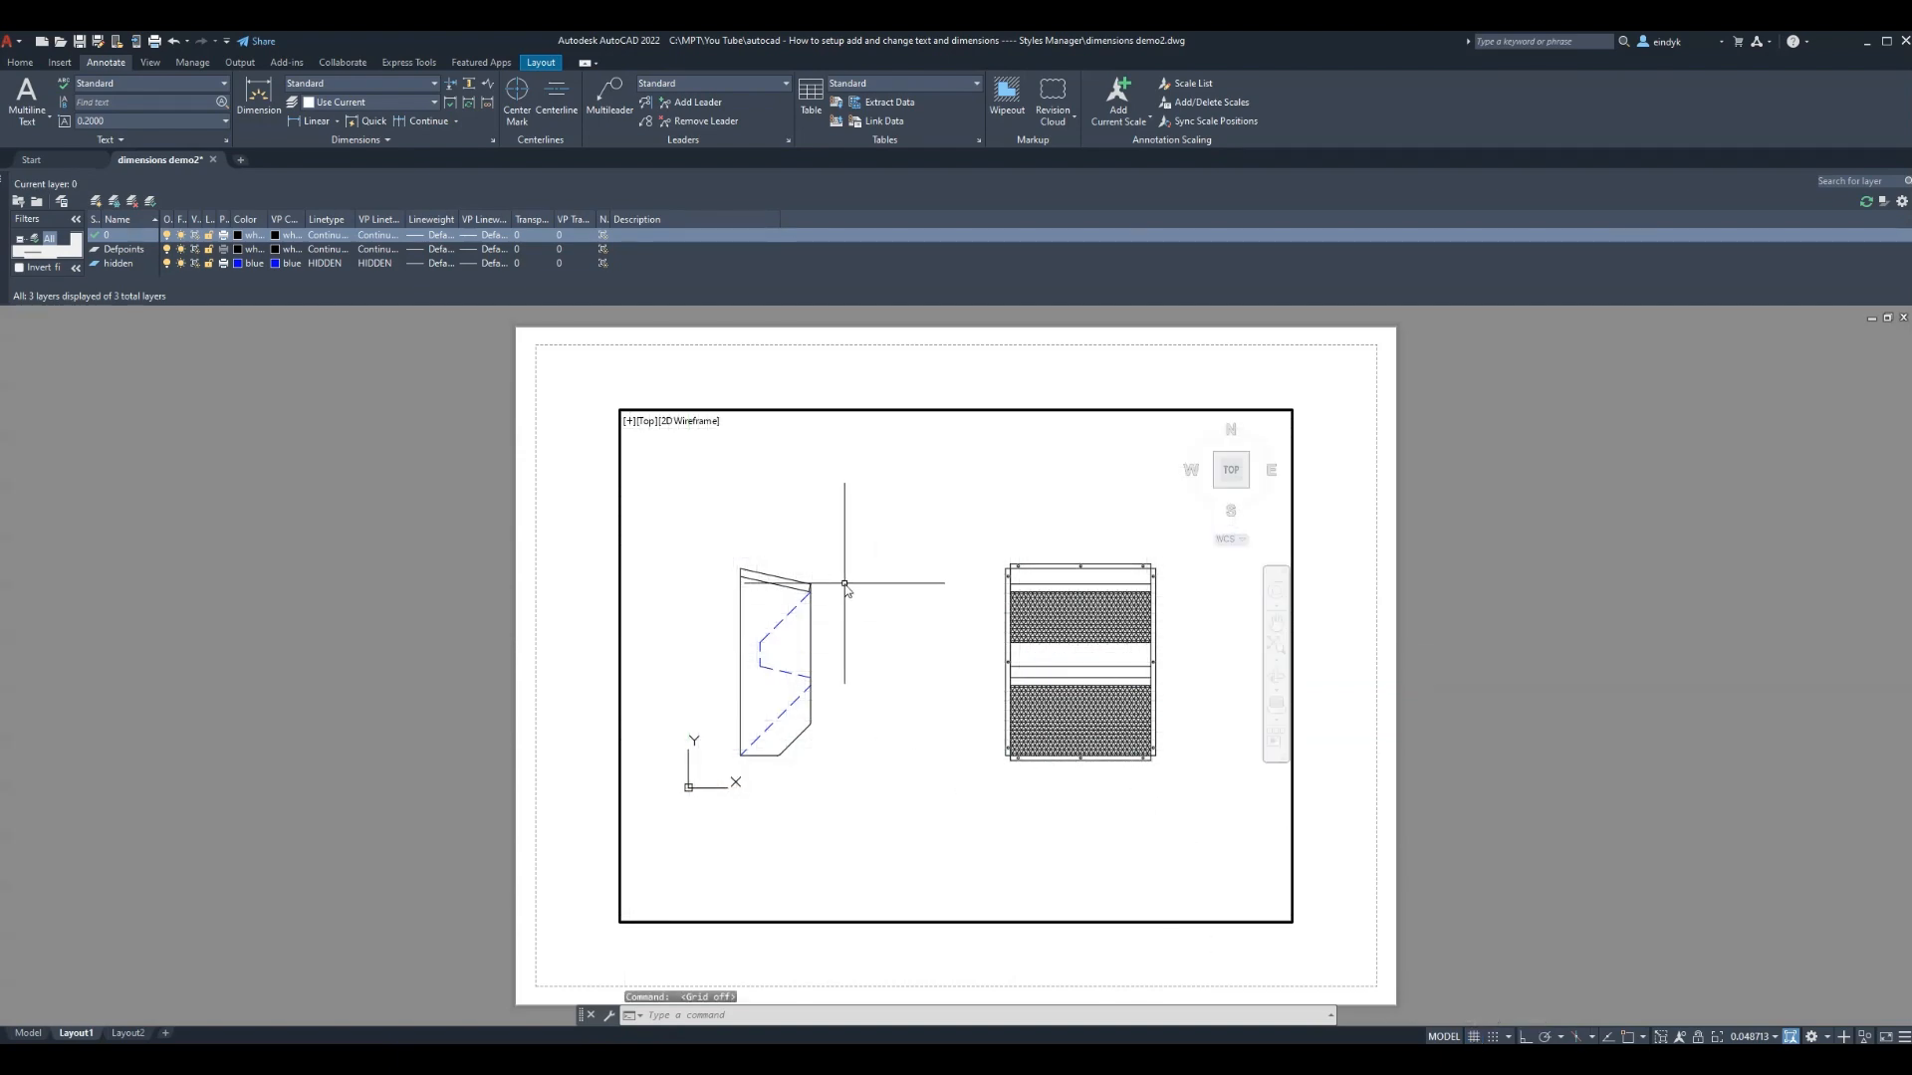
# Zoom a window around both part views, then return to paper space
pyautogui.write('z')
pyautogui.press('Return')
pyautogui.click(685, 528)
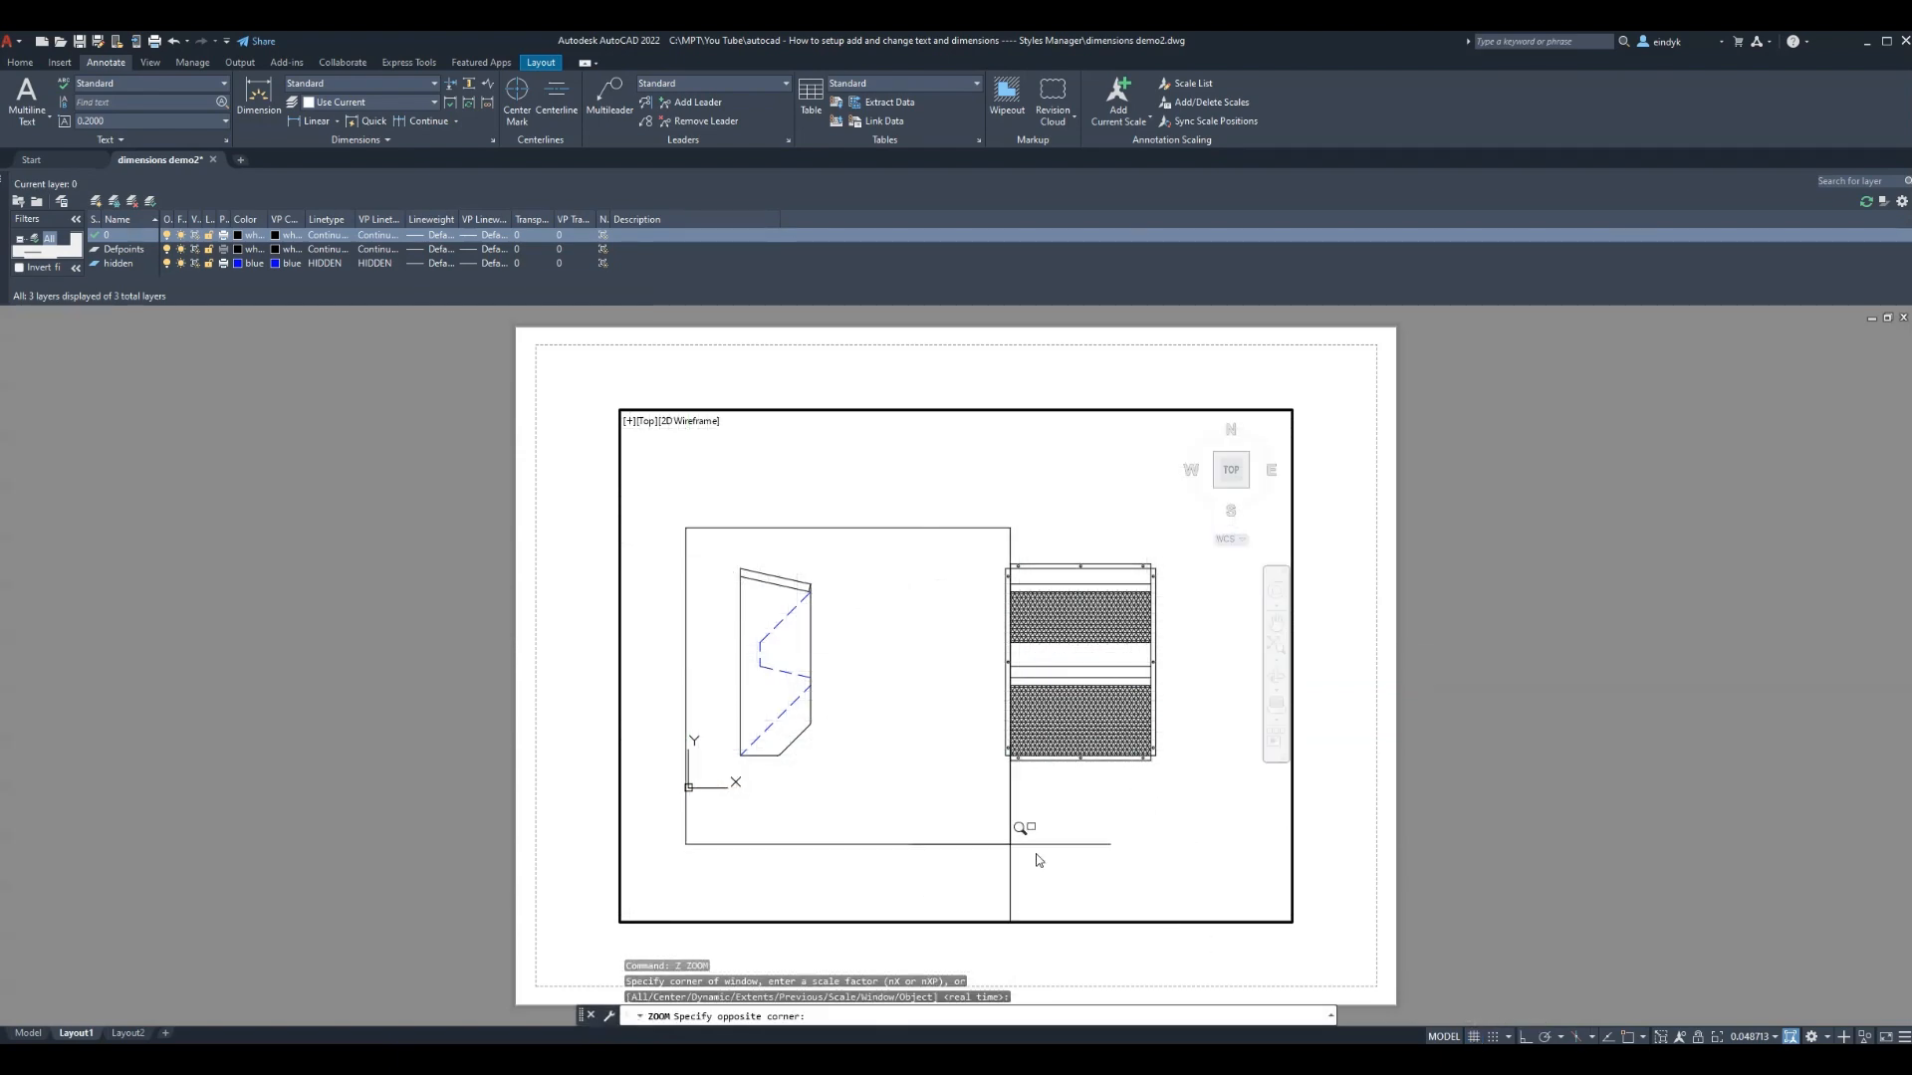
pyautogui.click(1188, 781)
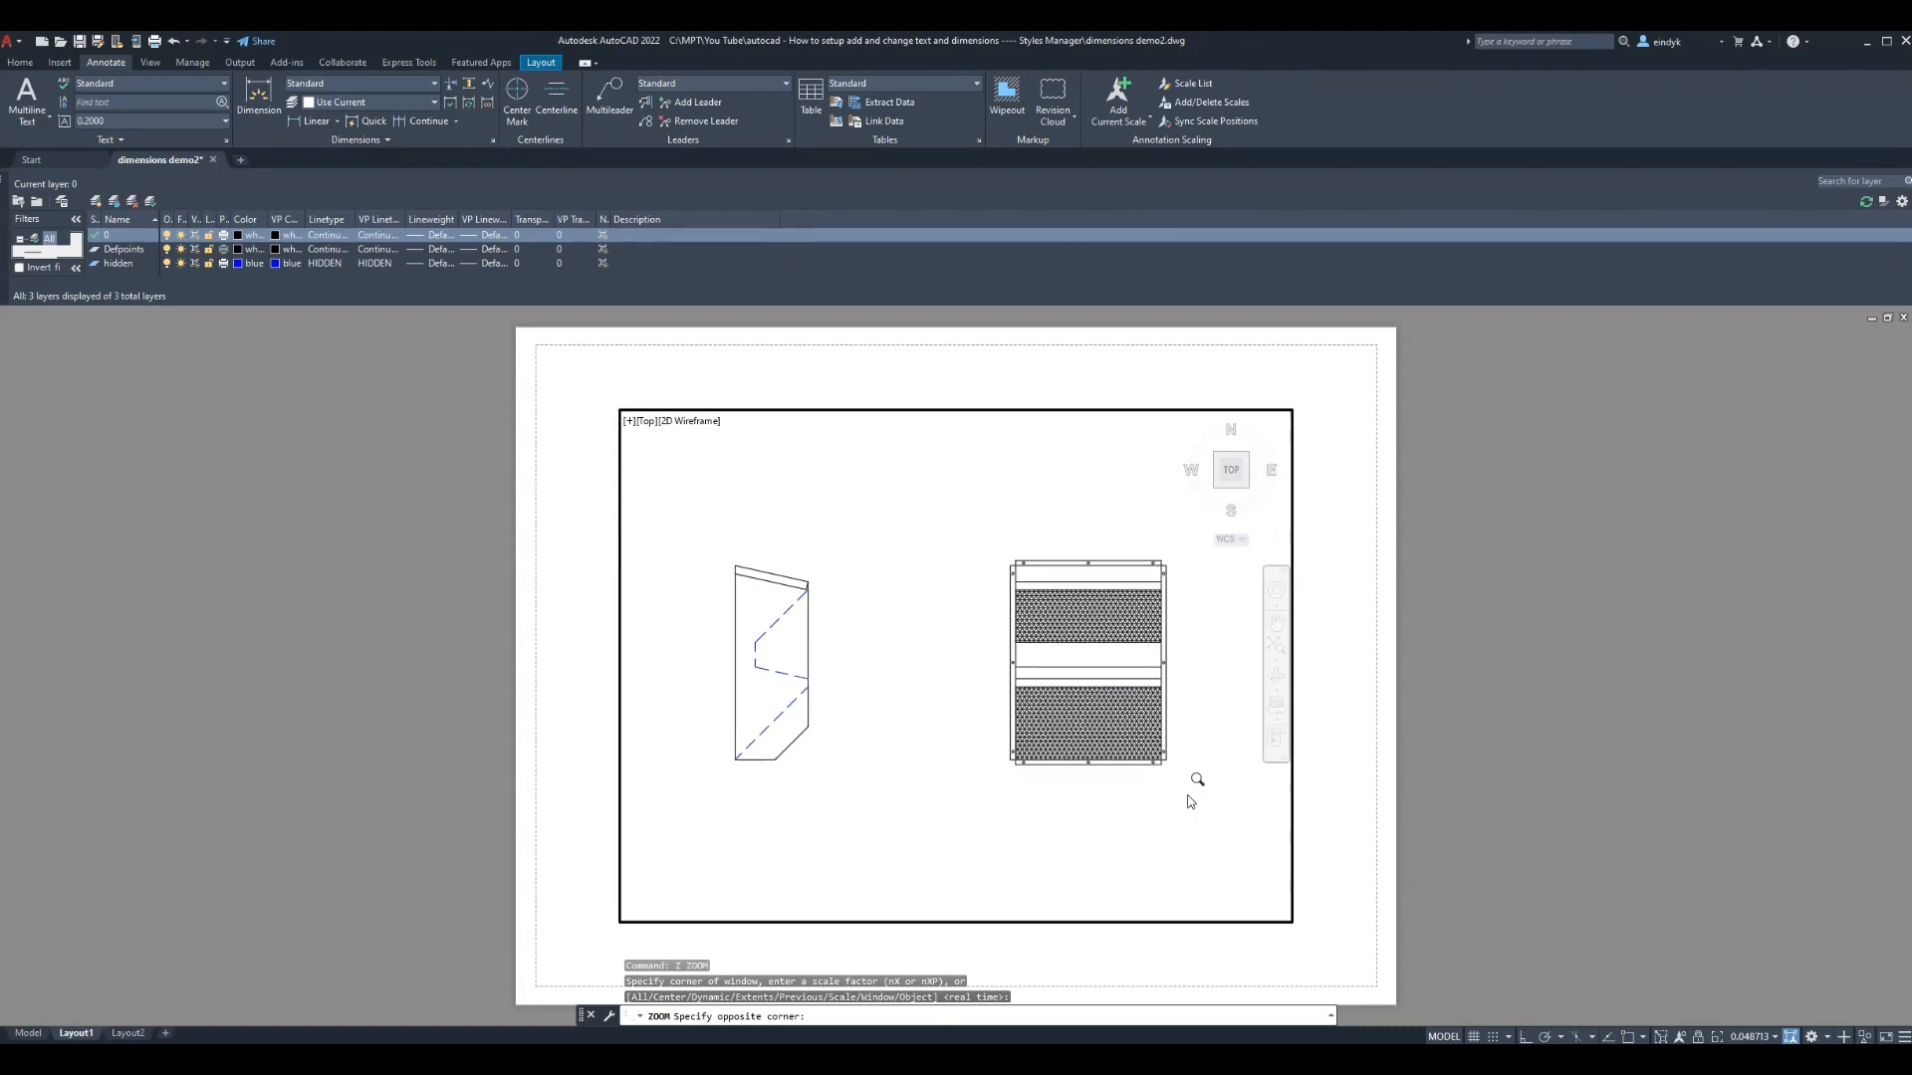
pyautogui.doubleClick(1353, 843)
pyautogui.click(1354, 837)
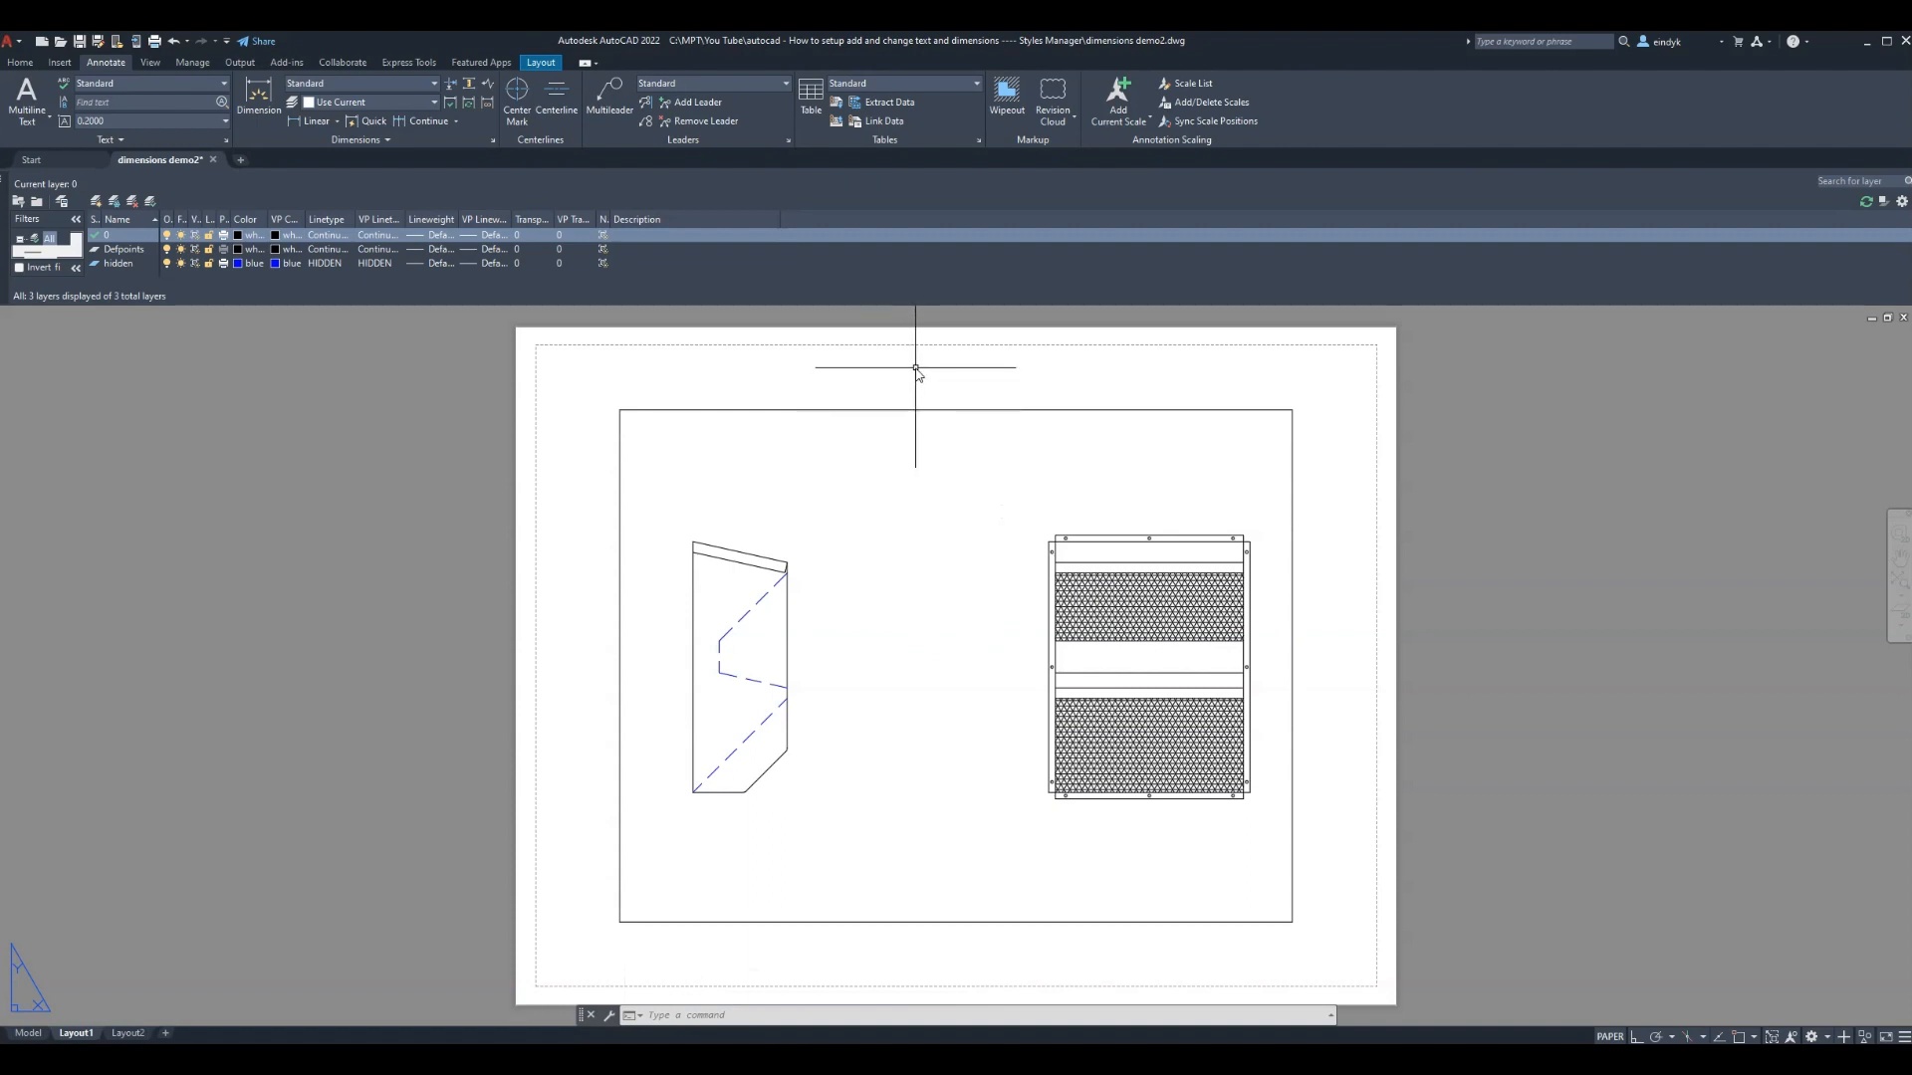
# Create a new layer named VPORTS
pyautogui.click(97, 202)
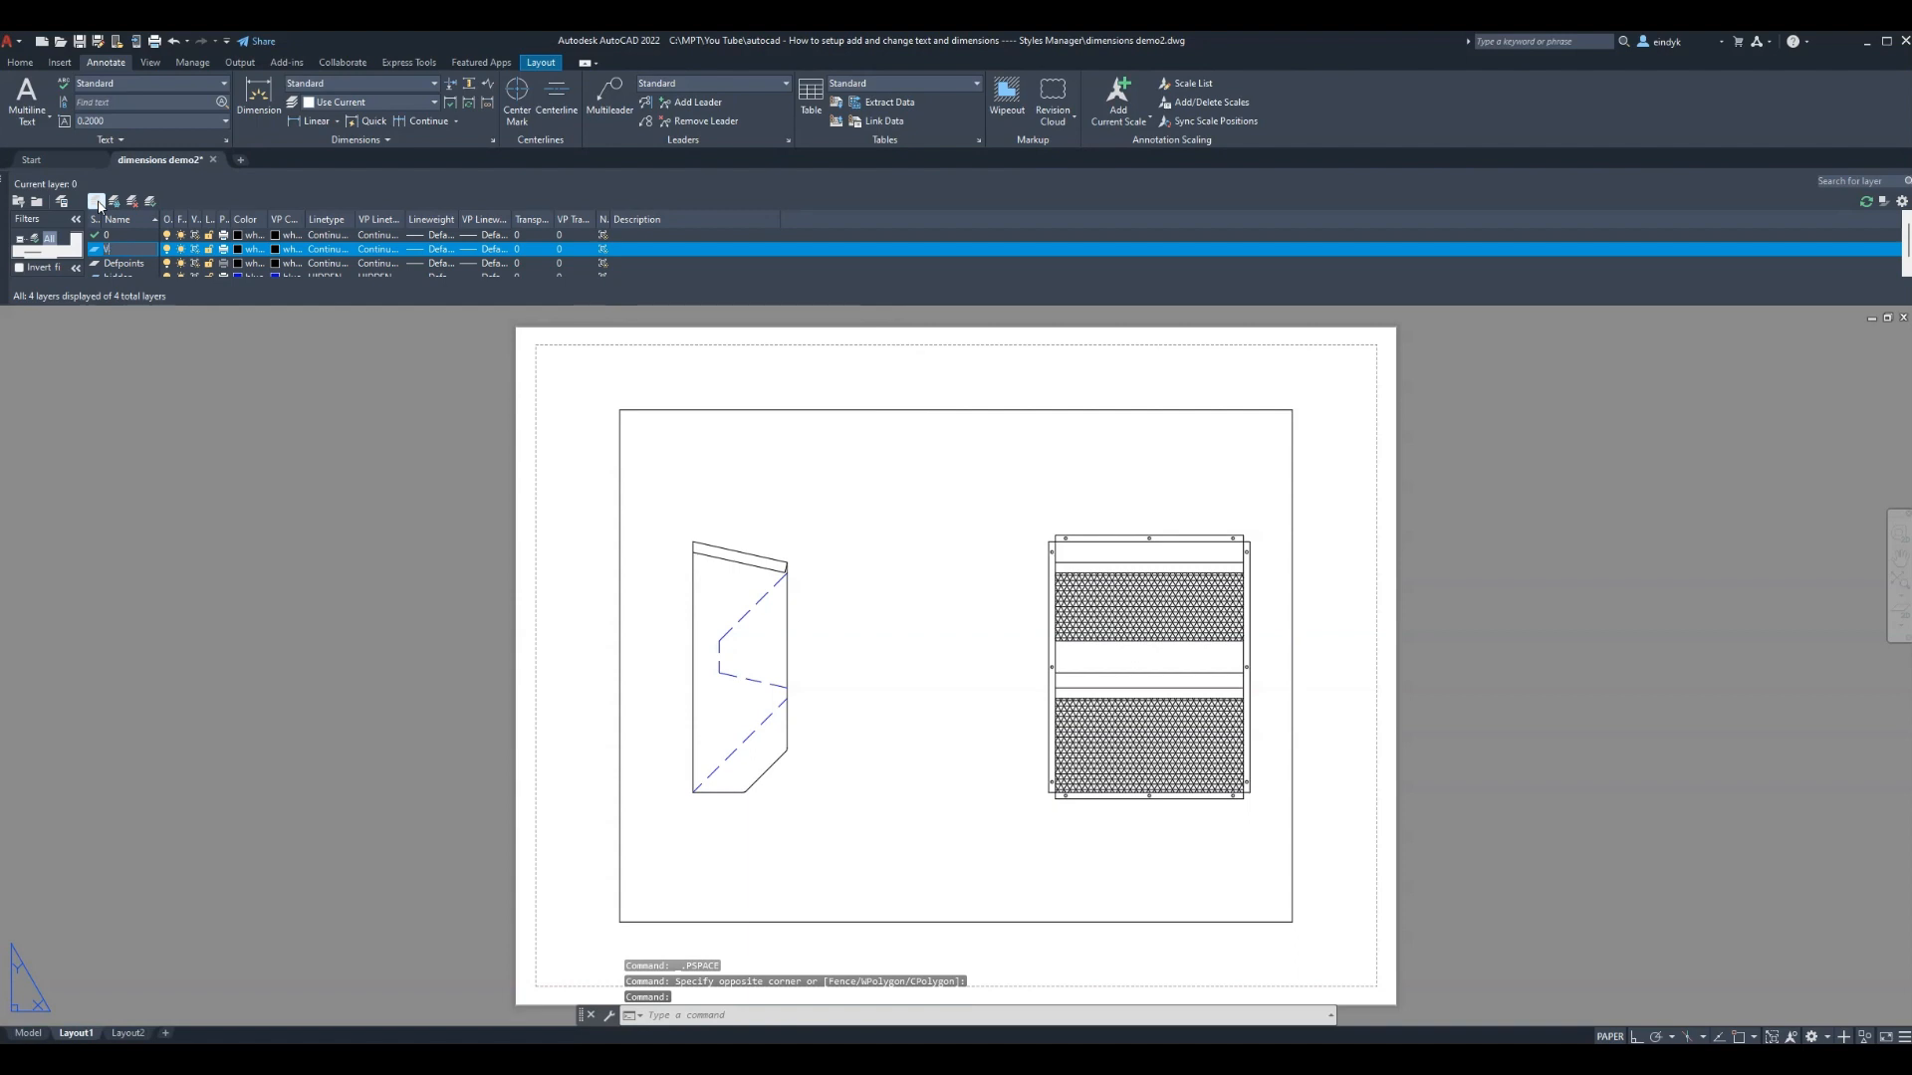
pyautogui.write('VPORT')
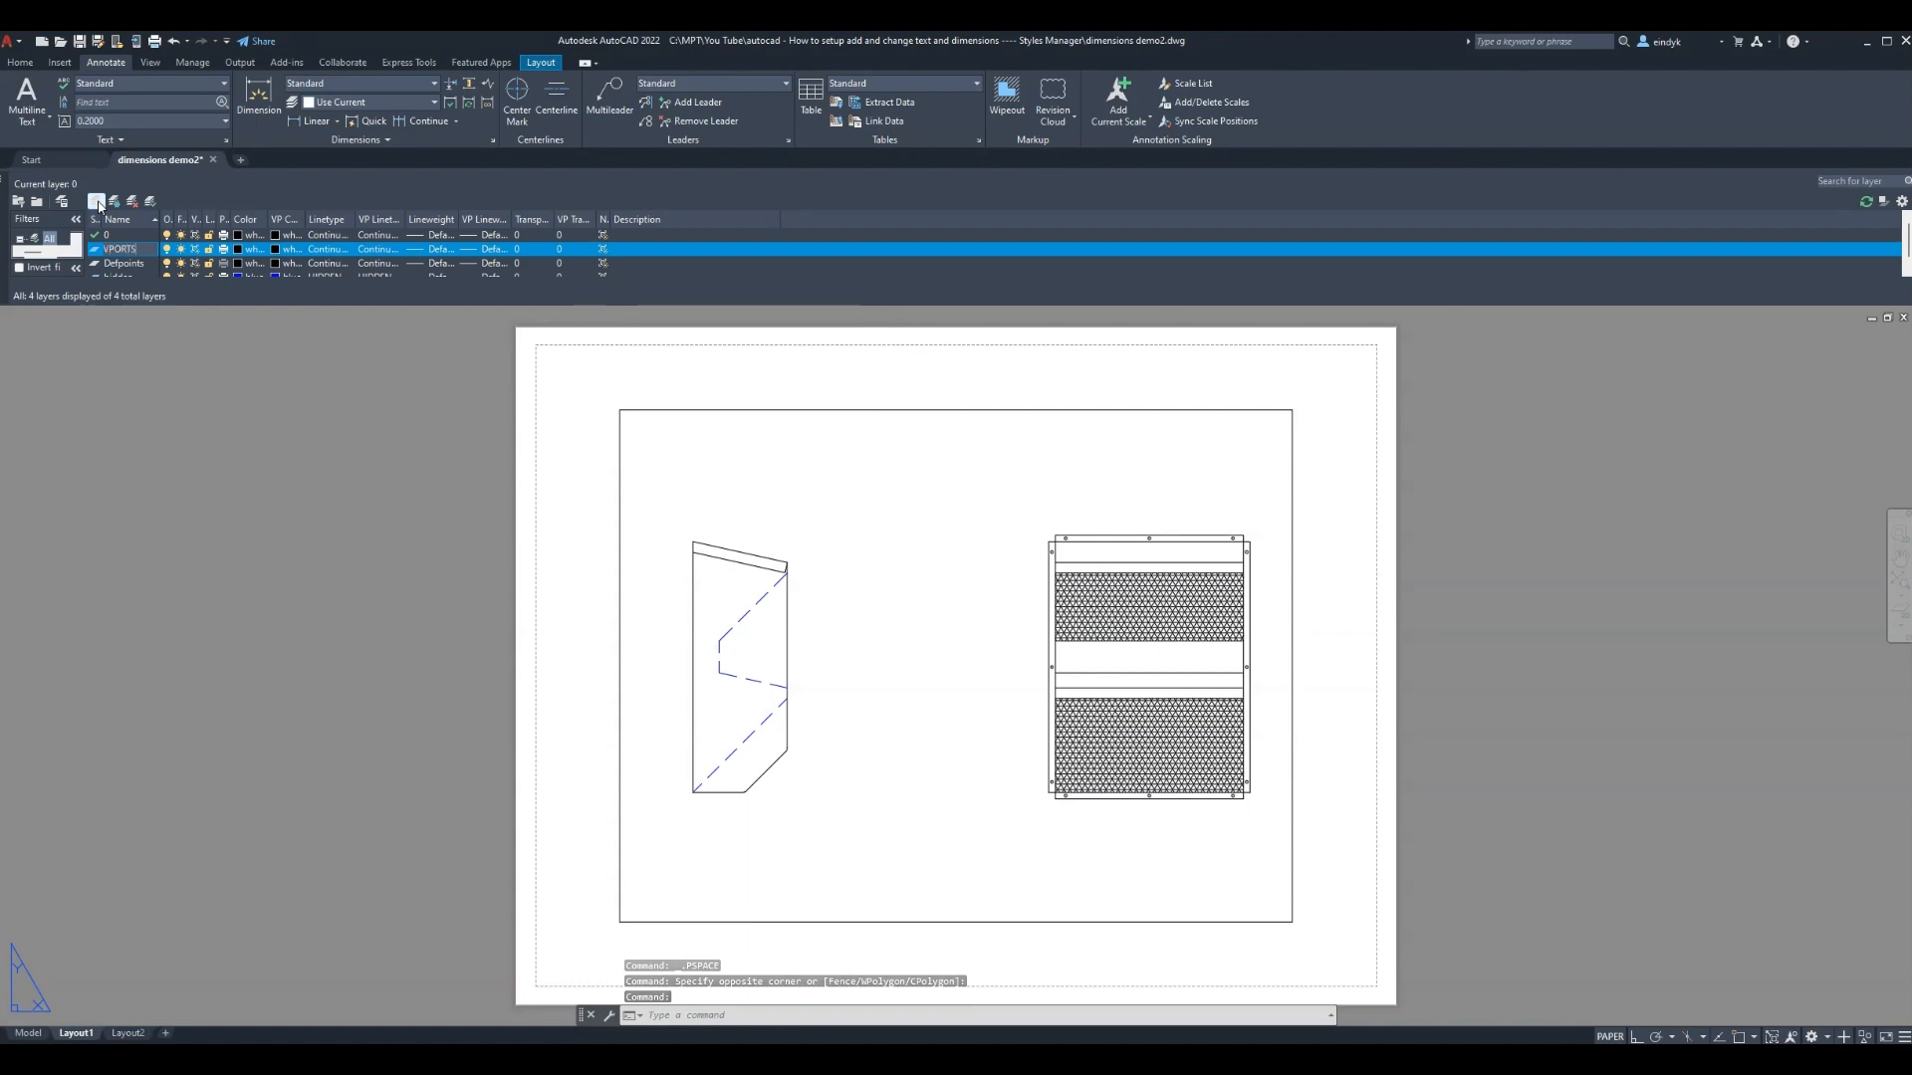
pyautogui.write('S')
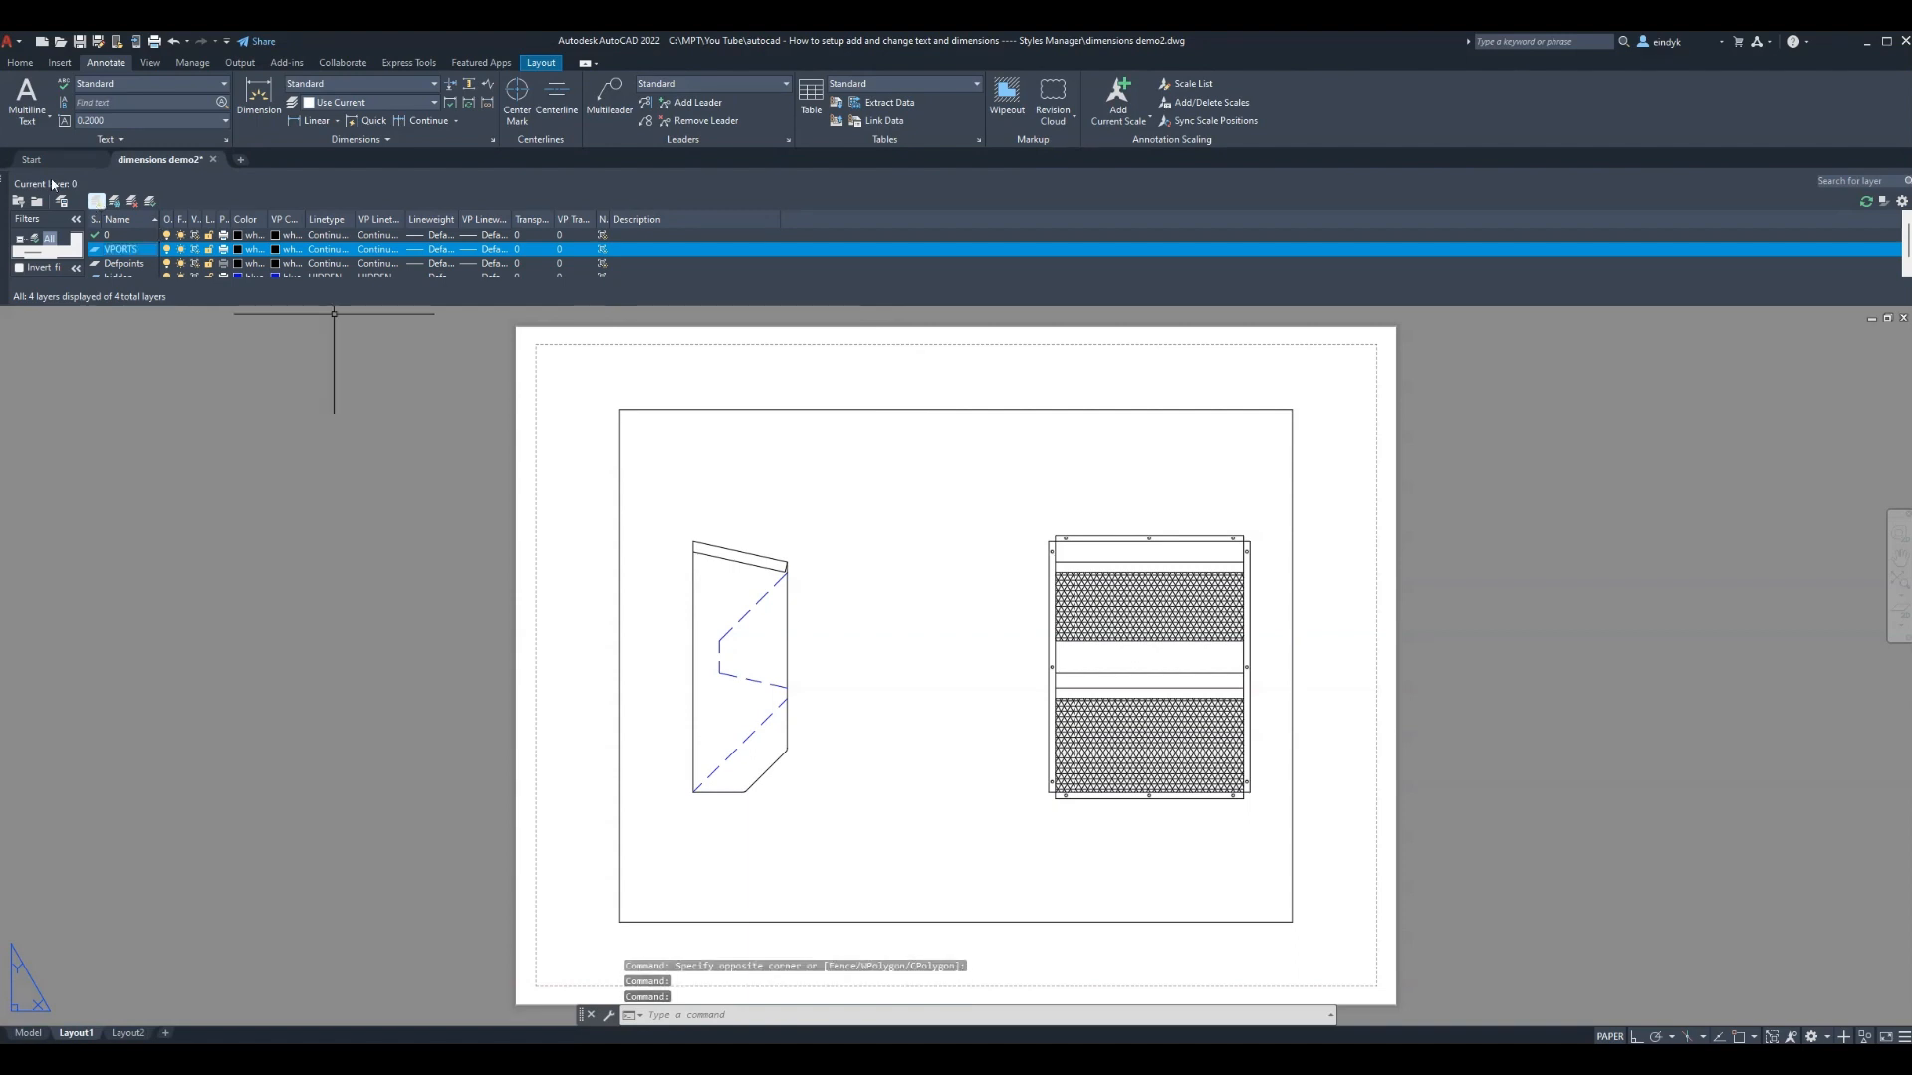
pyautogui.click(168, 254)
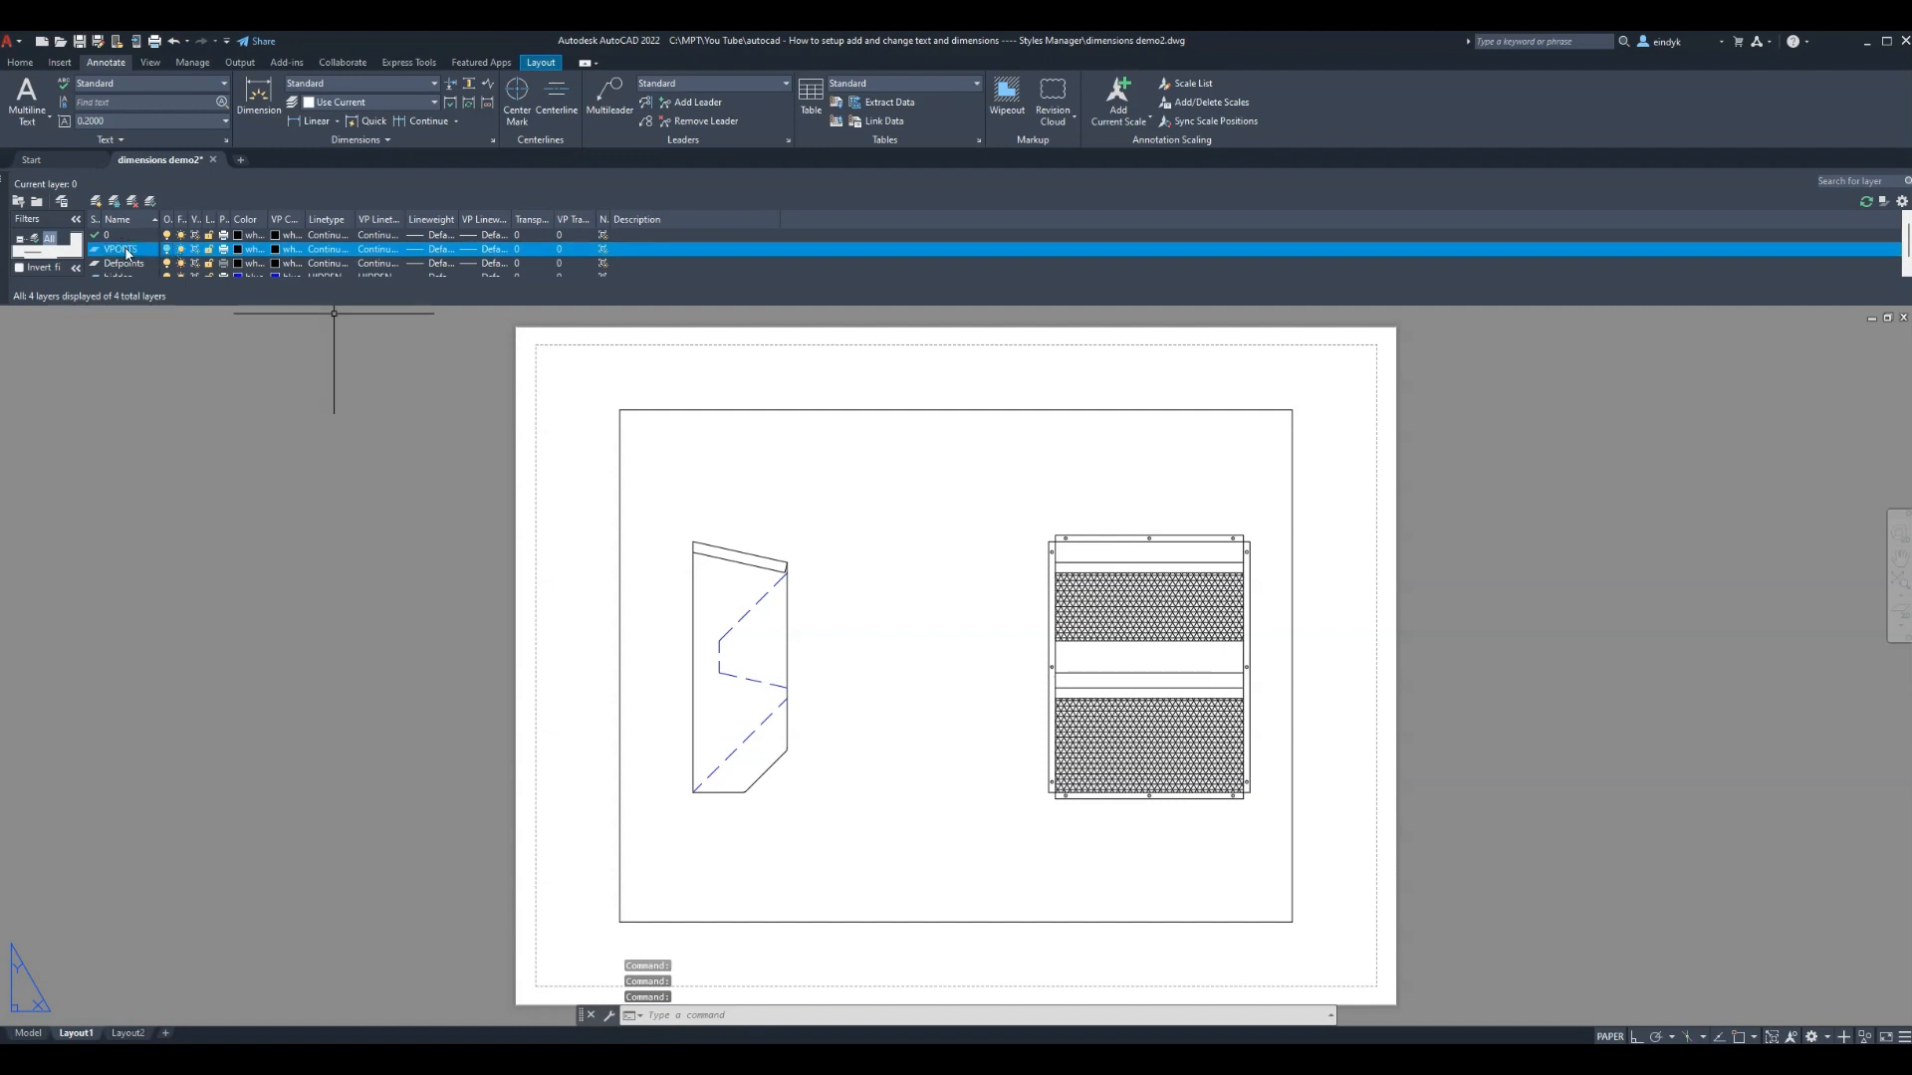
# Add a DIM layer coloured magenta and make it the current layer
pyautogui.click(97, 202)
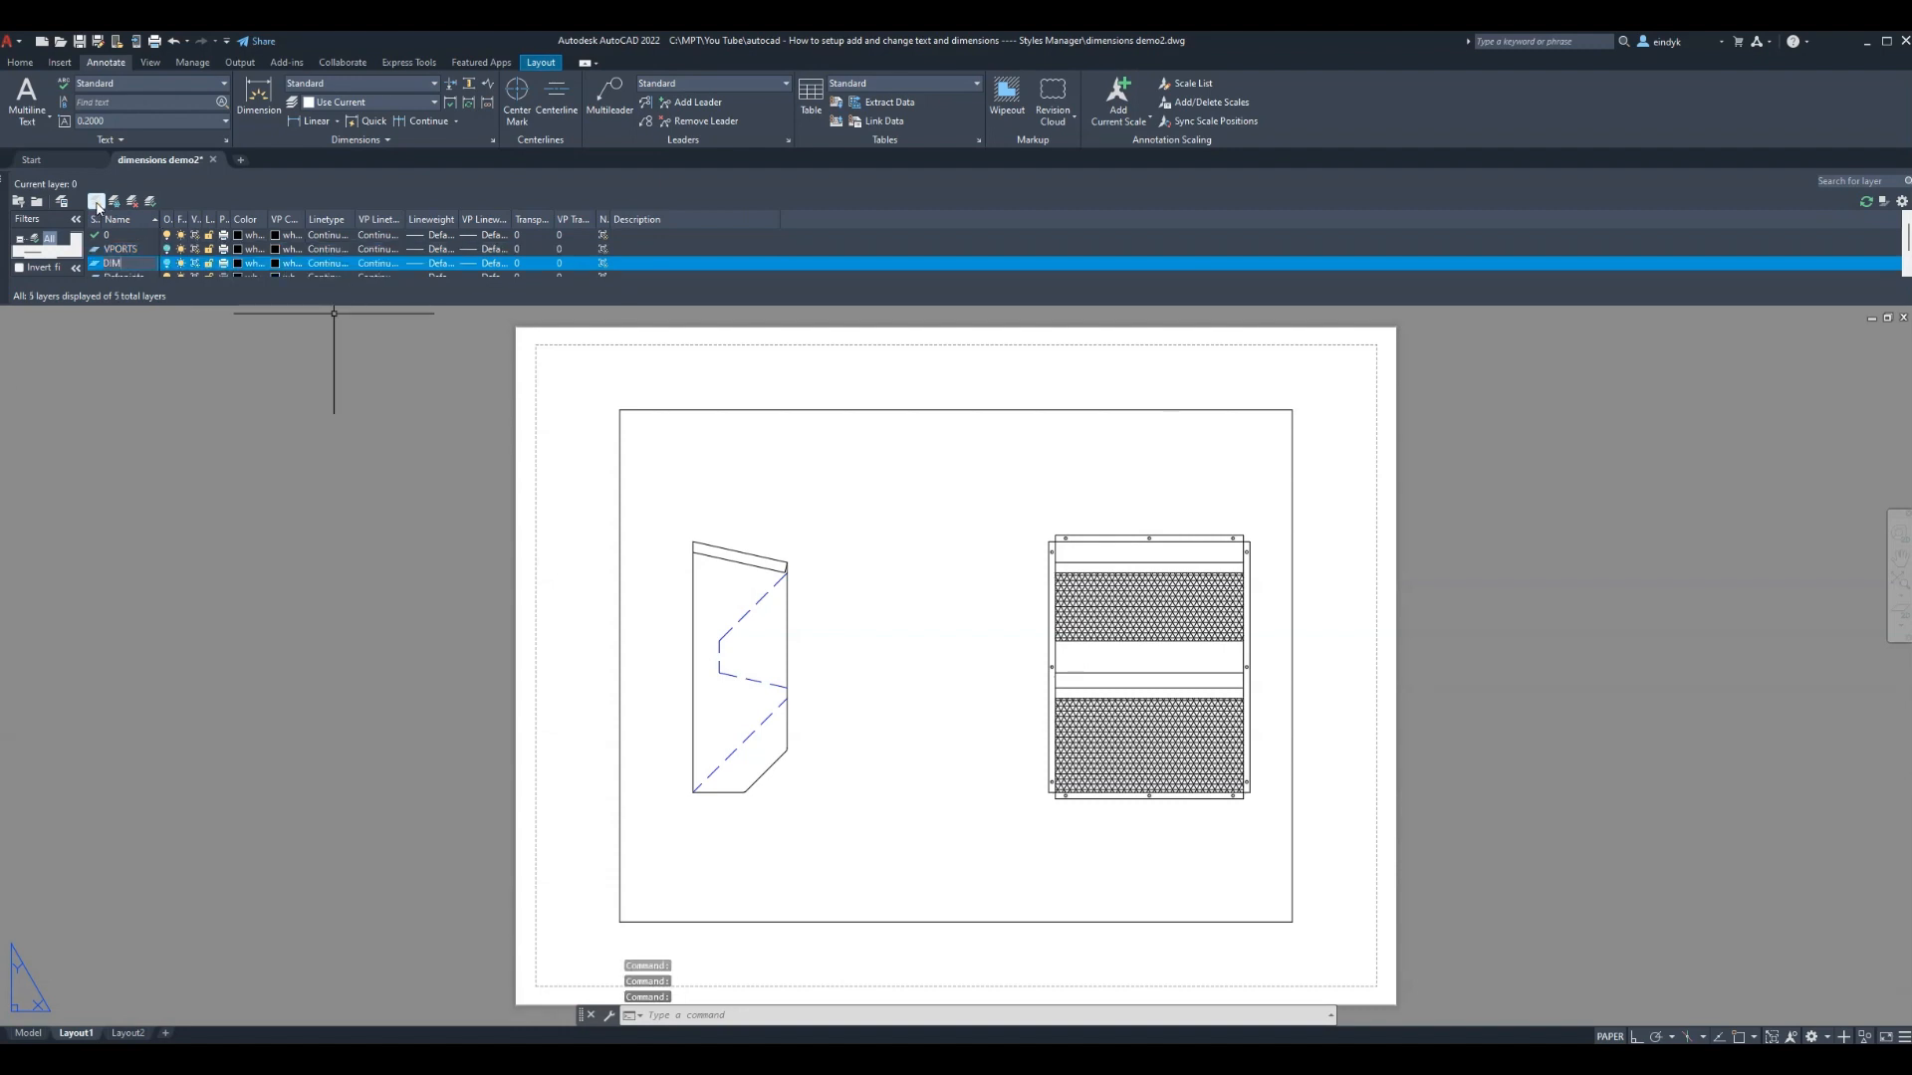
pyautogui.click(261, 264)
pyautogui.click(1362, 594)
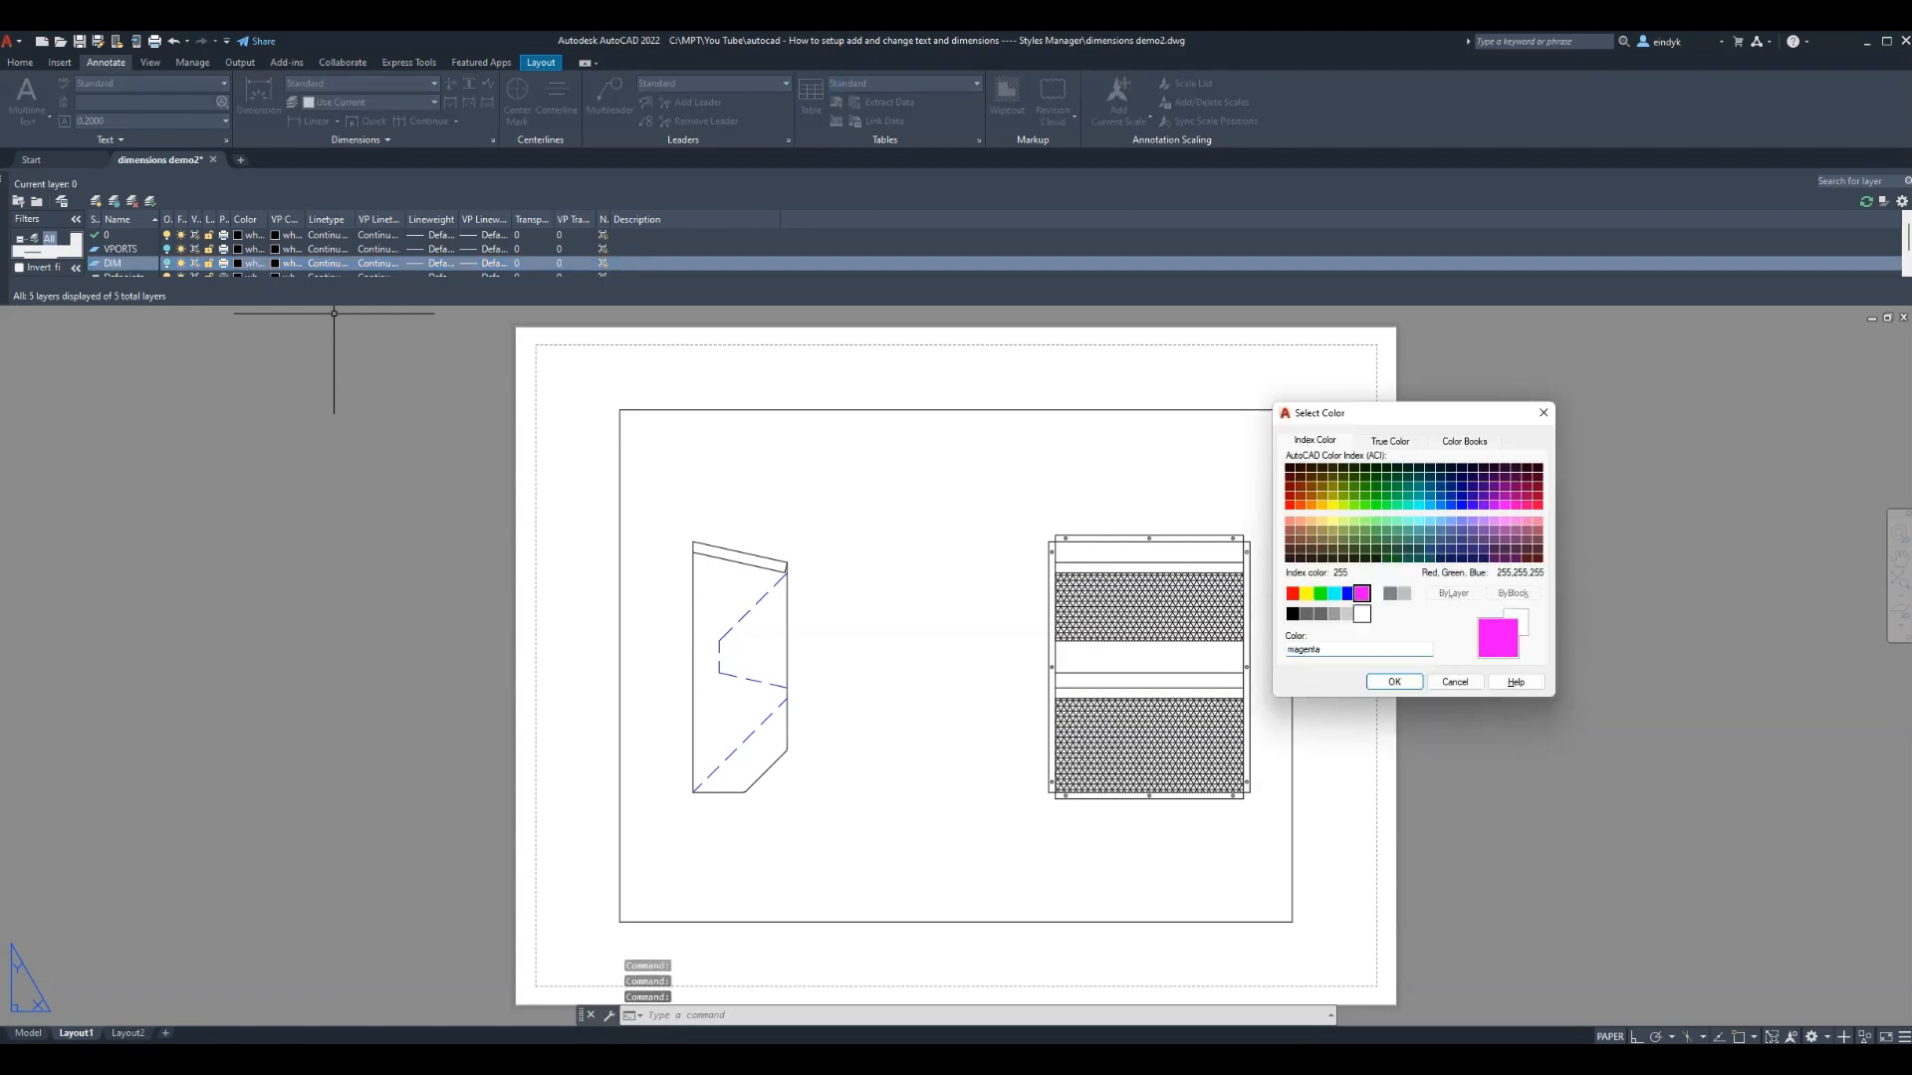
pyautogui.click(1394, 682)
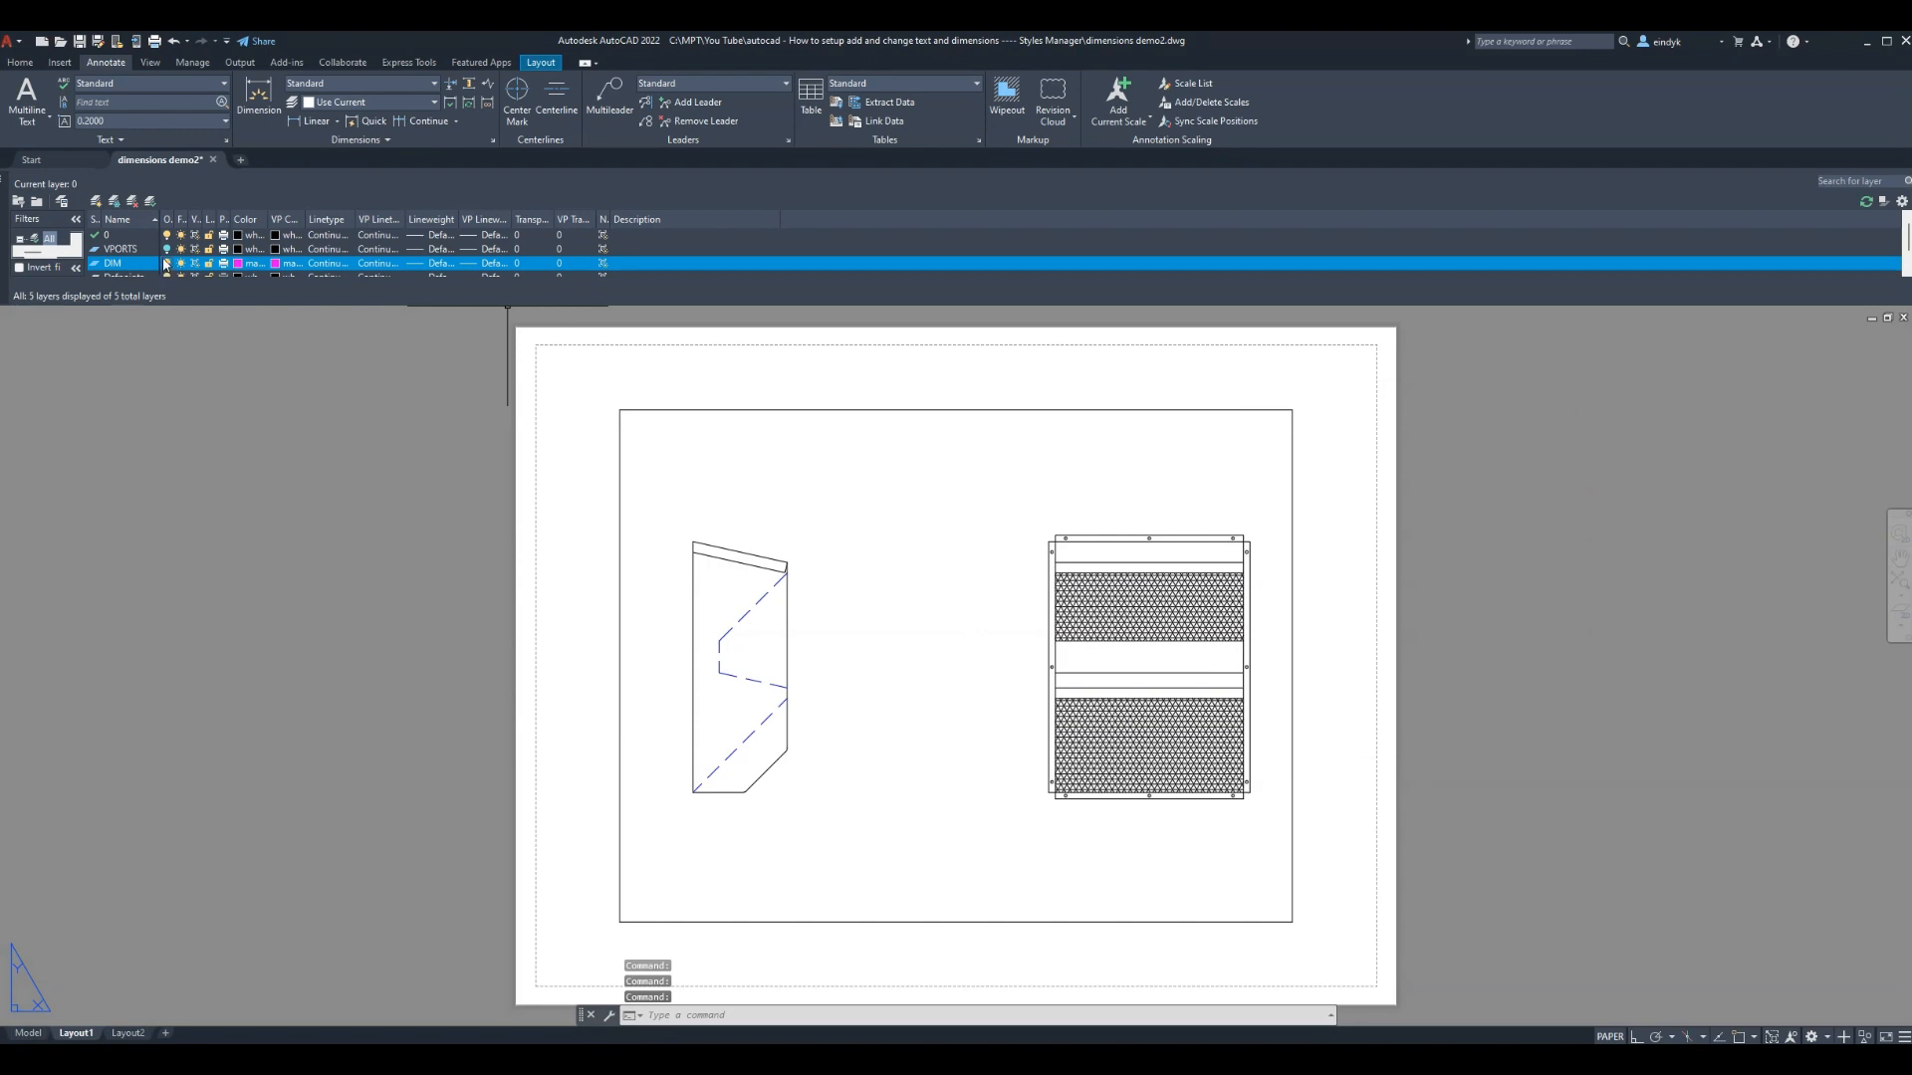
pyautogui.click(150, 202)
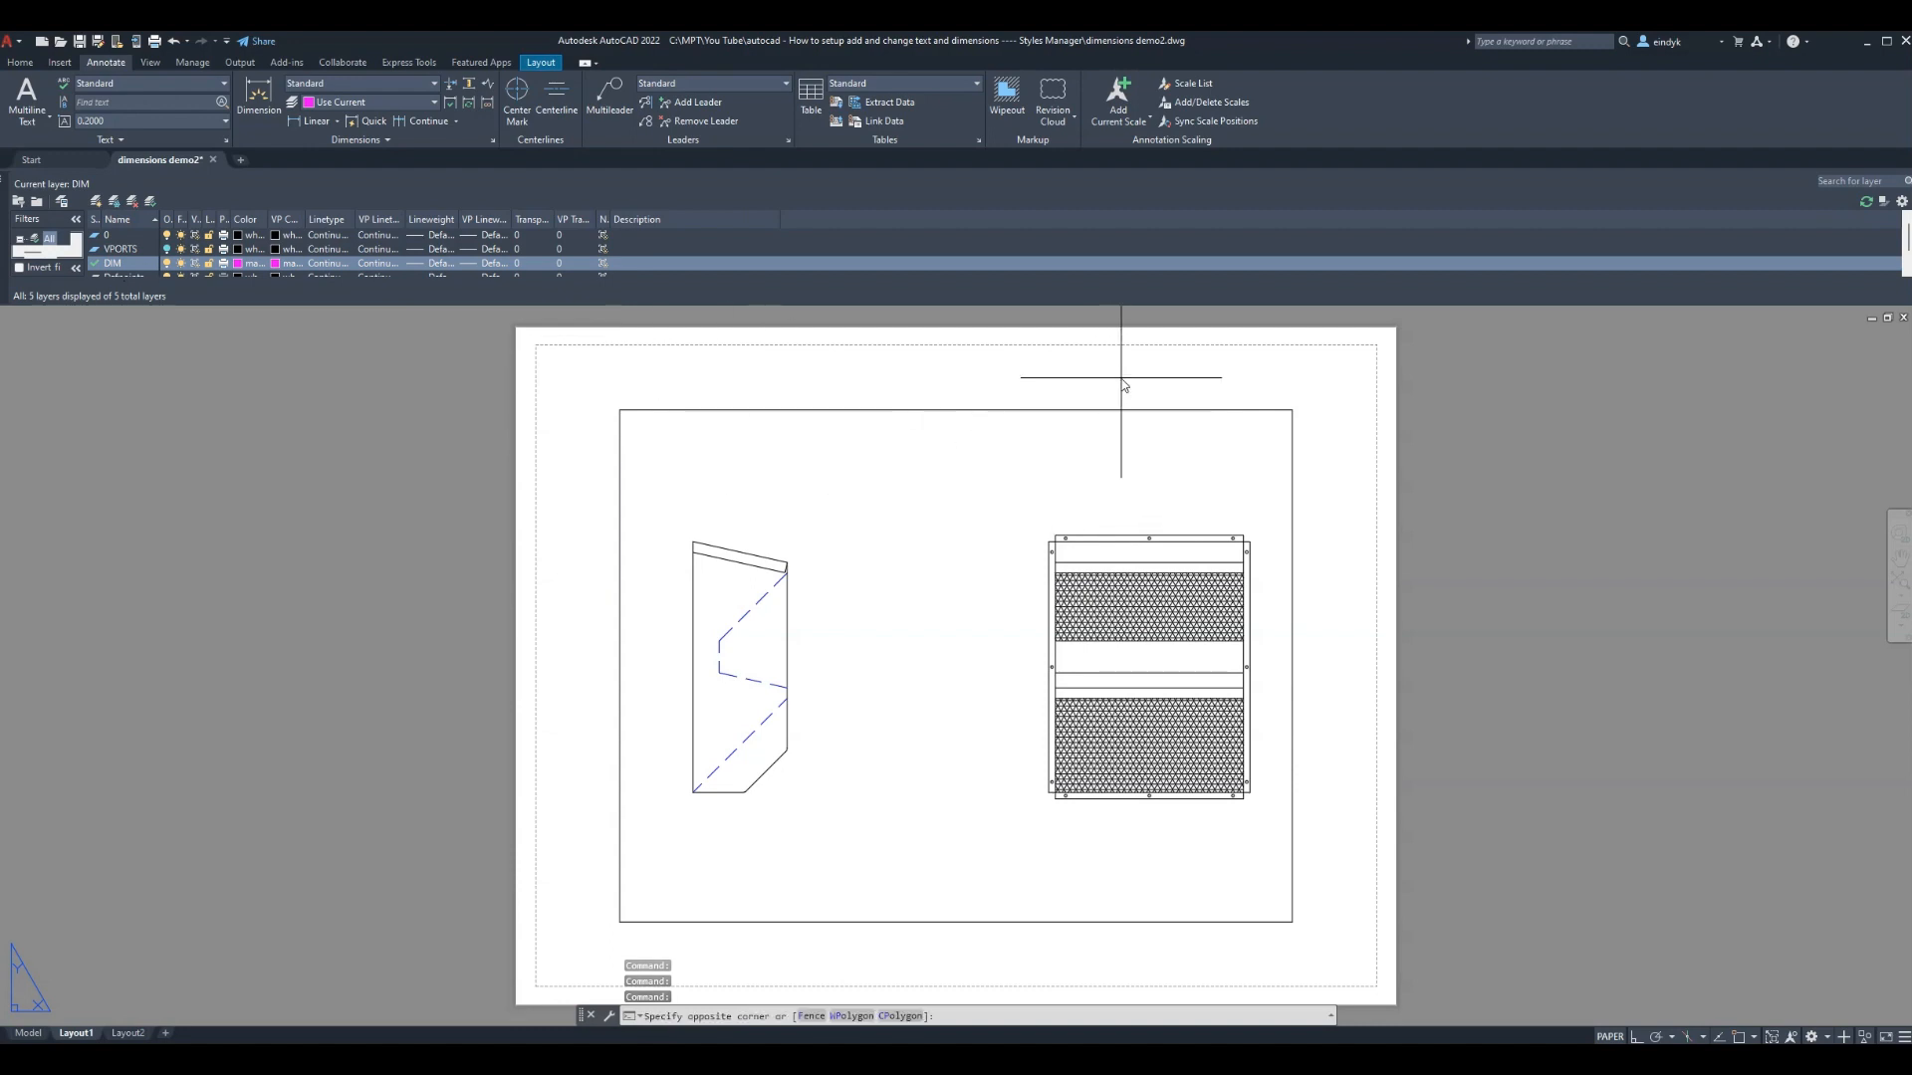
# Use CHPROP to put the viewport frame on the VPORTS layer, hiding its border
pyautogui.click(1186, 488)
pyautogui.press('Escape')
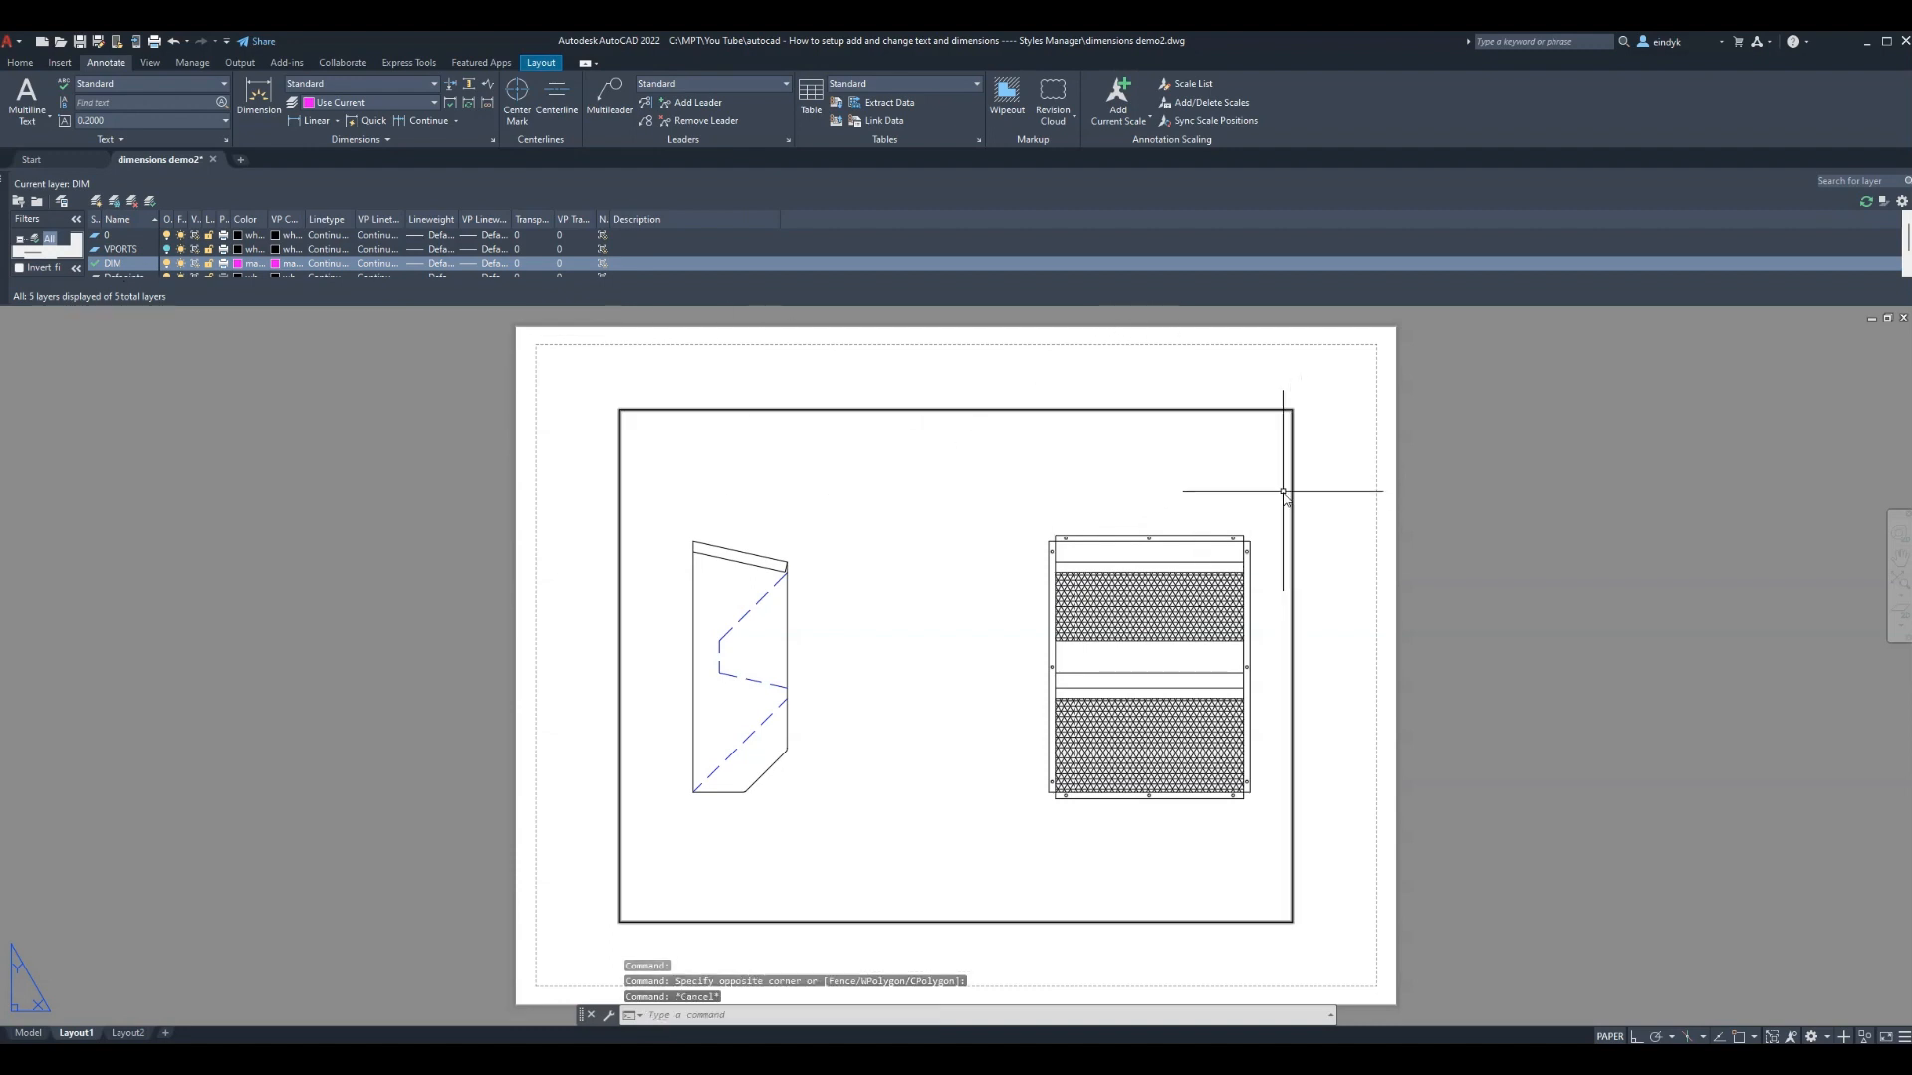
pyautogui.write('CH')
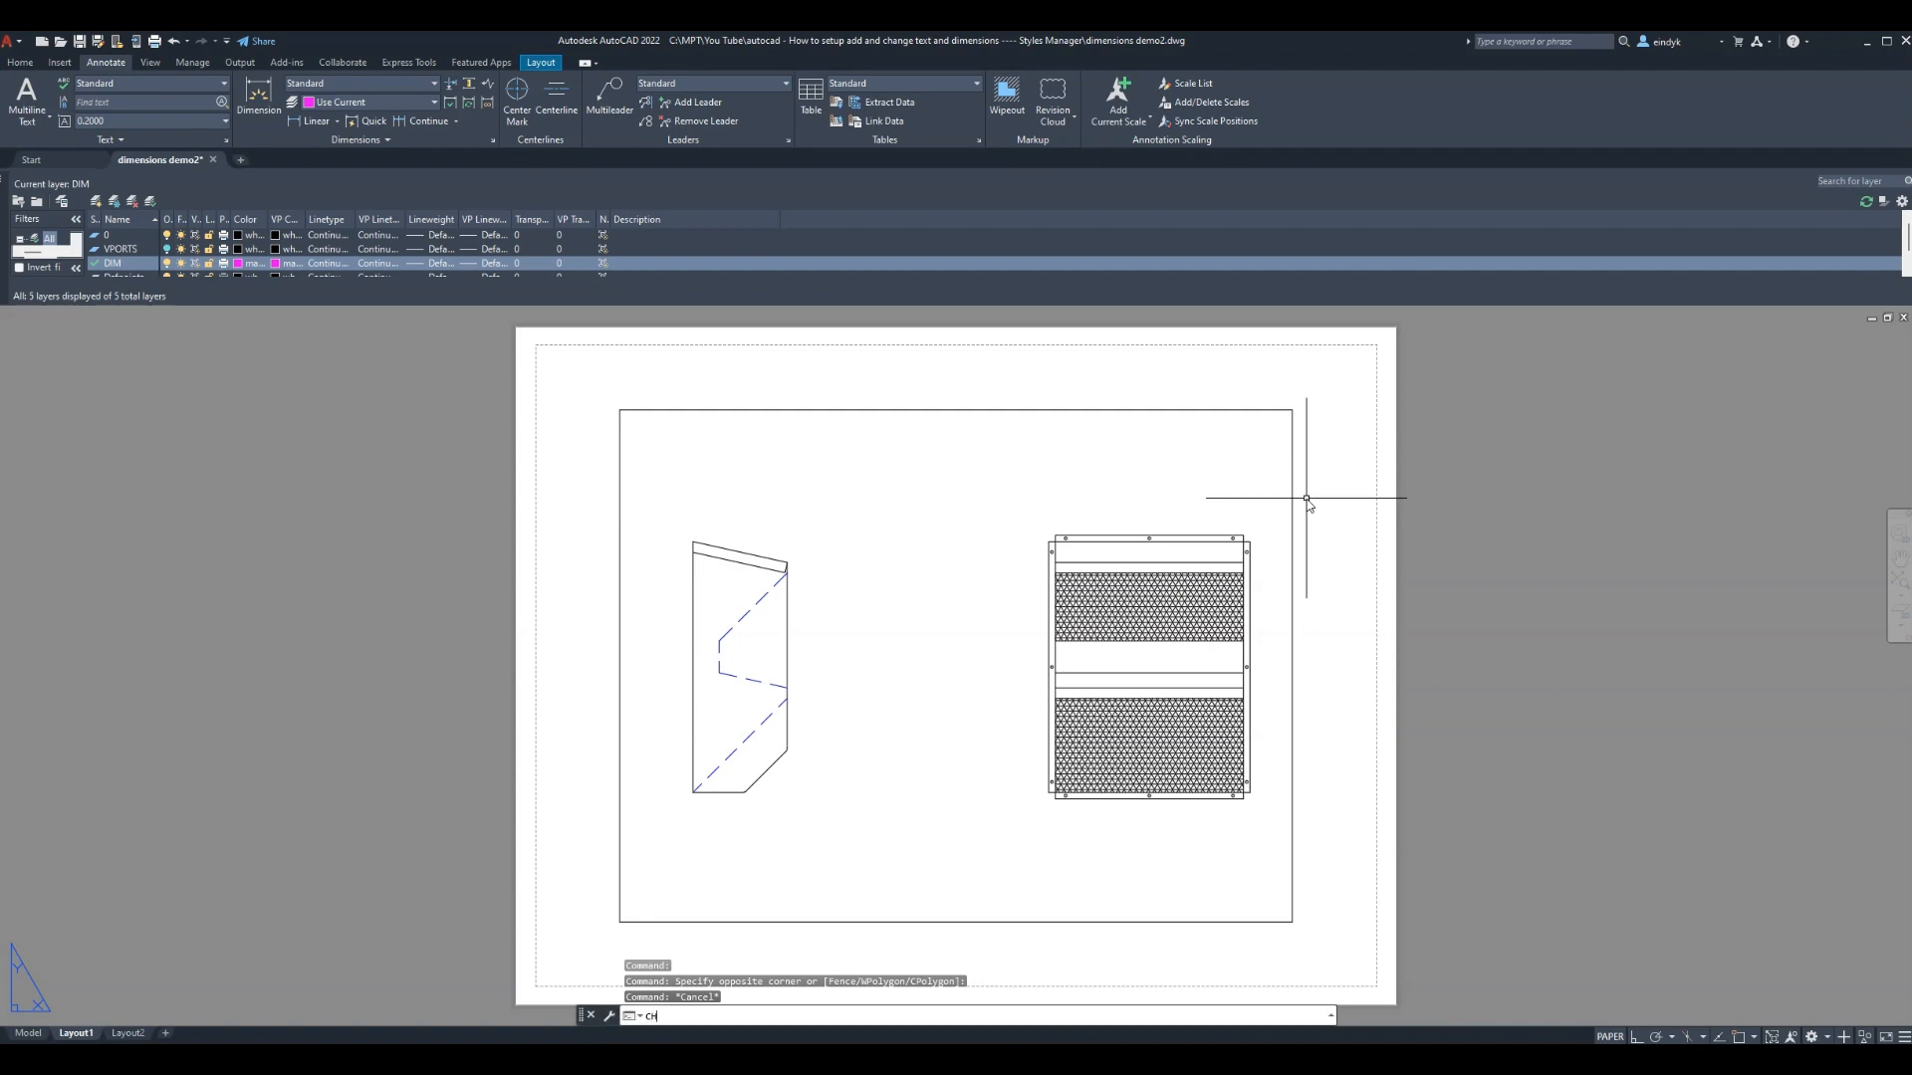
pyautogui.write('PROP')
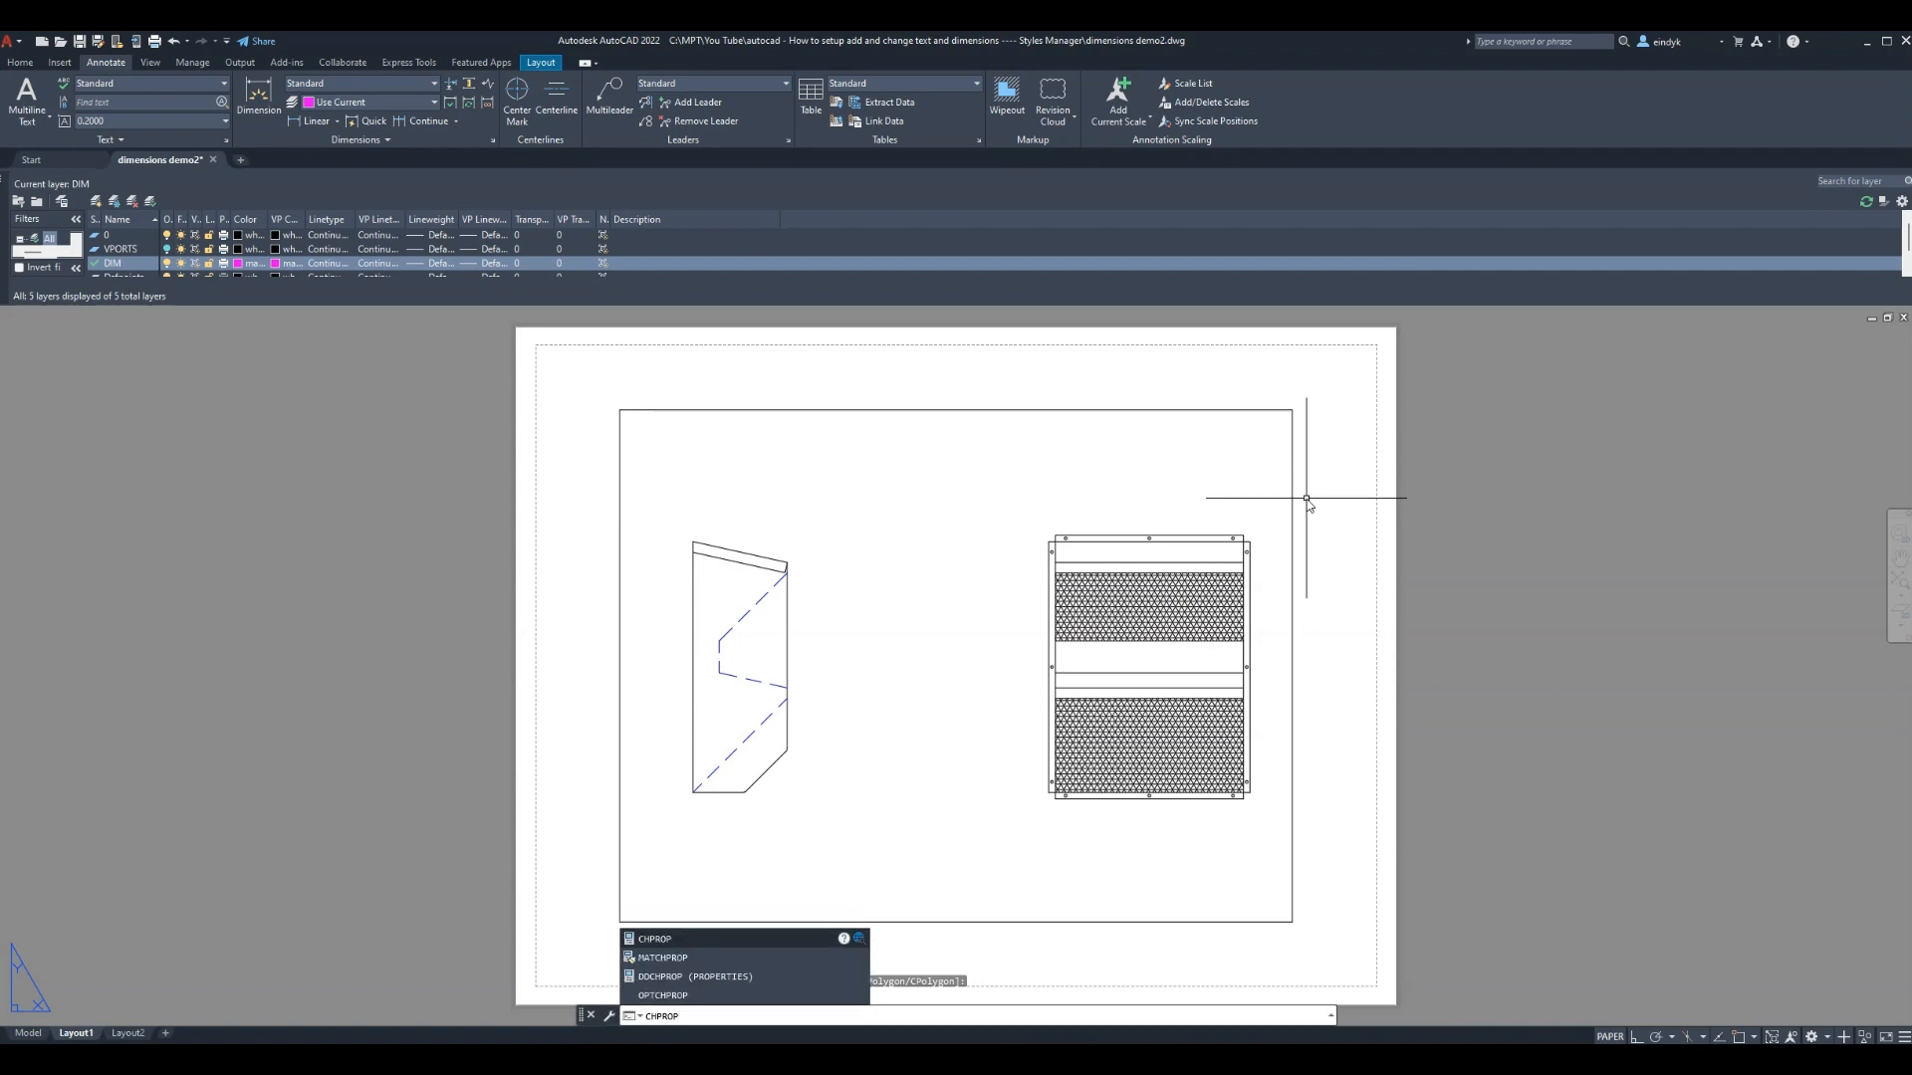
pyautogui.press('Return')
pyautogui.click(1293, 498)
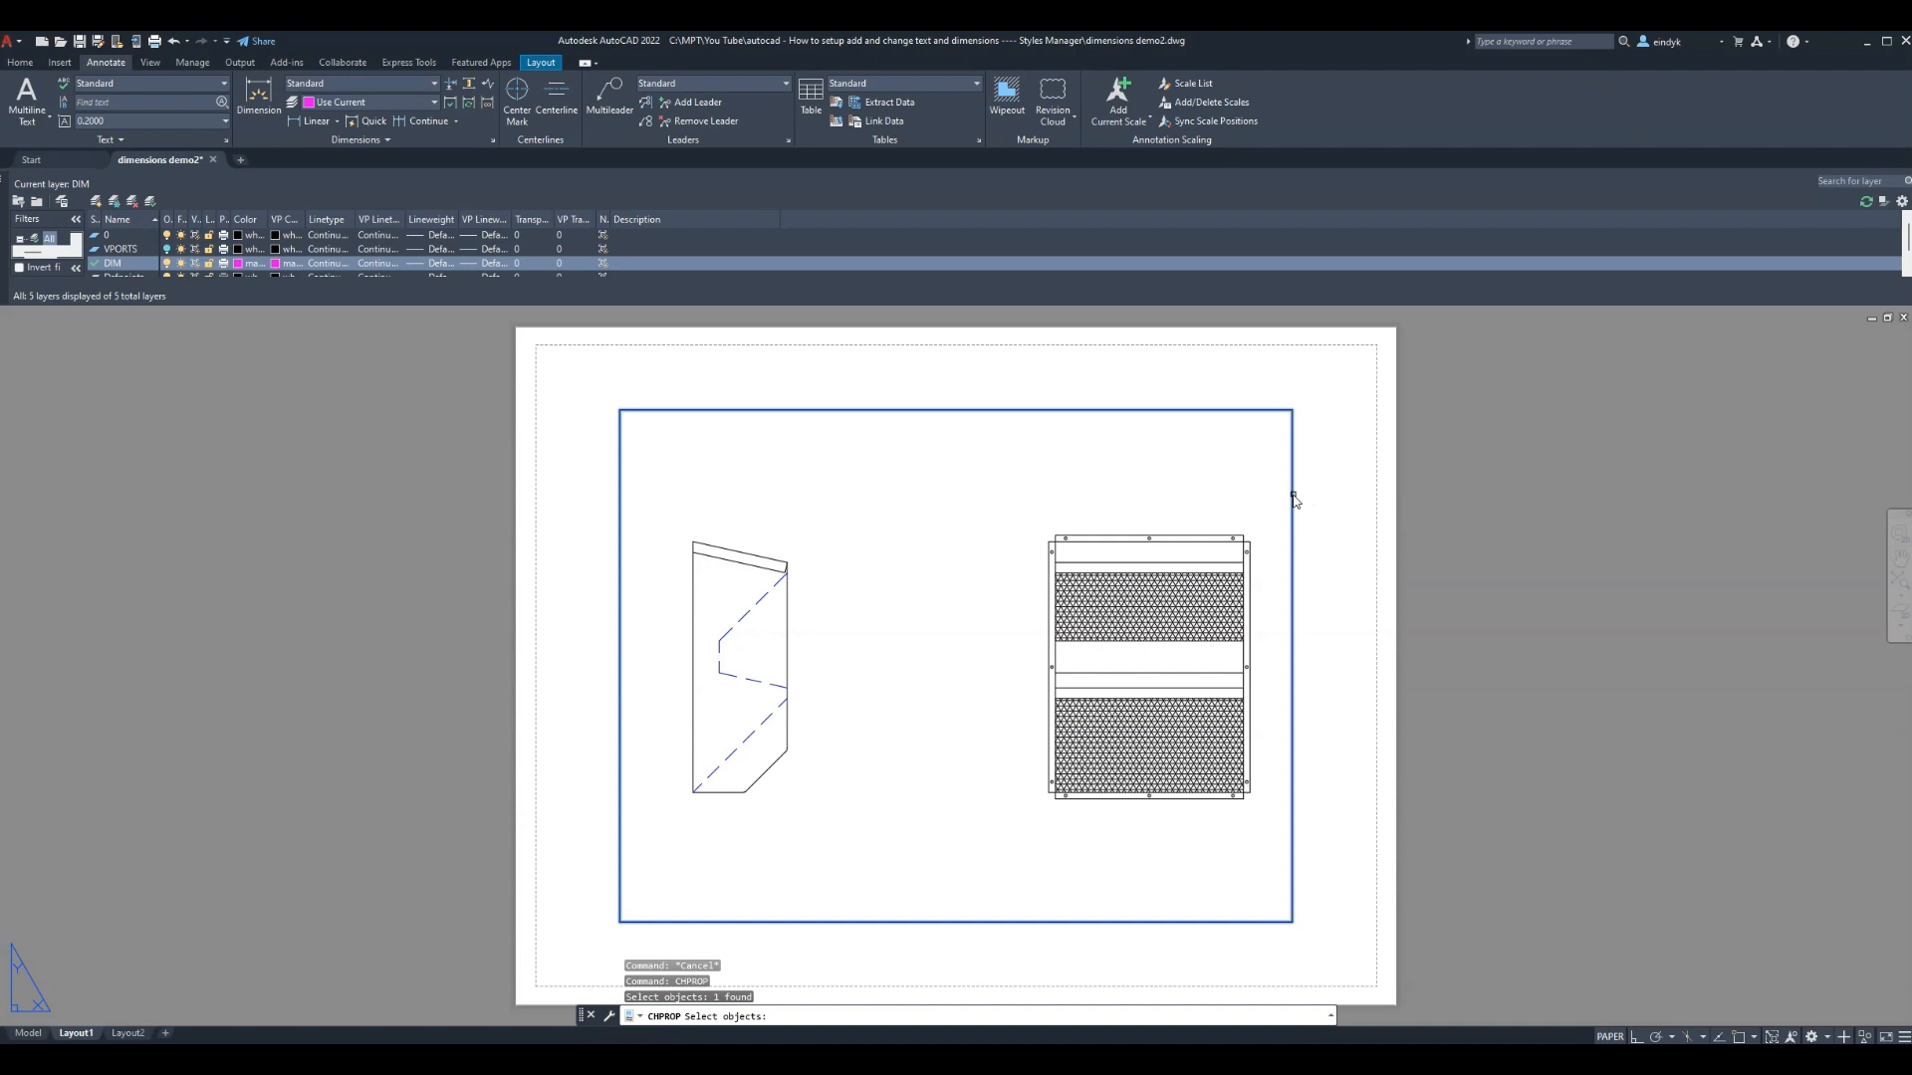
pyautogui.press('Return')
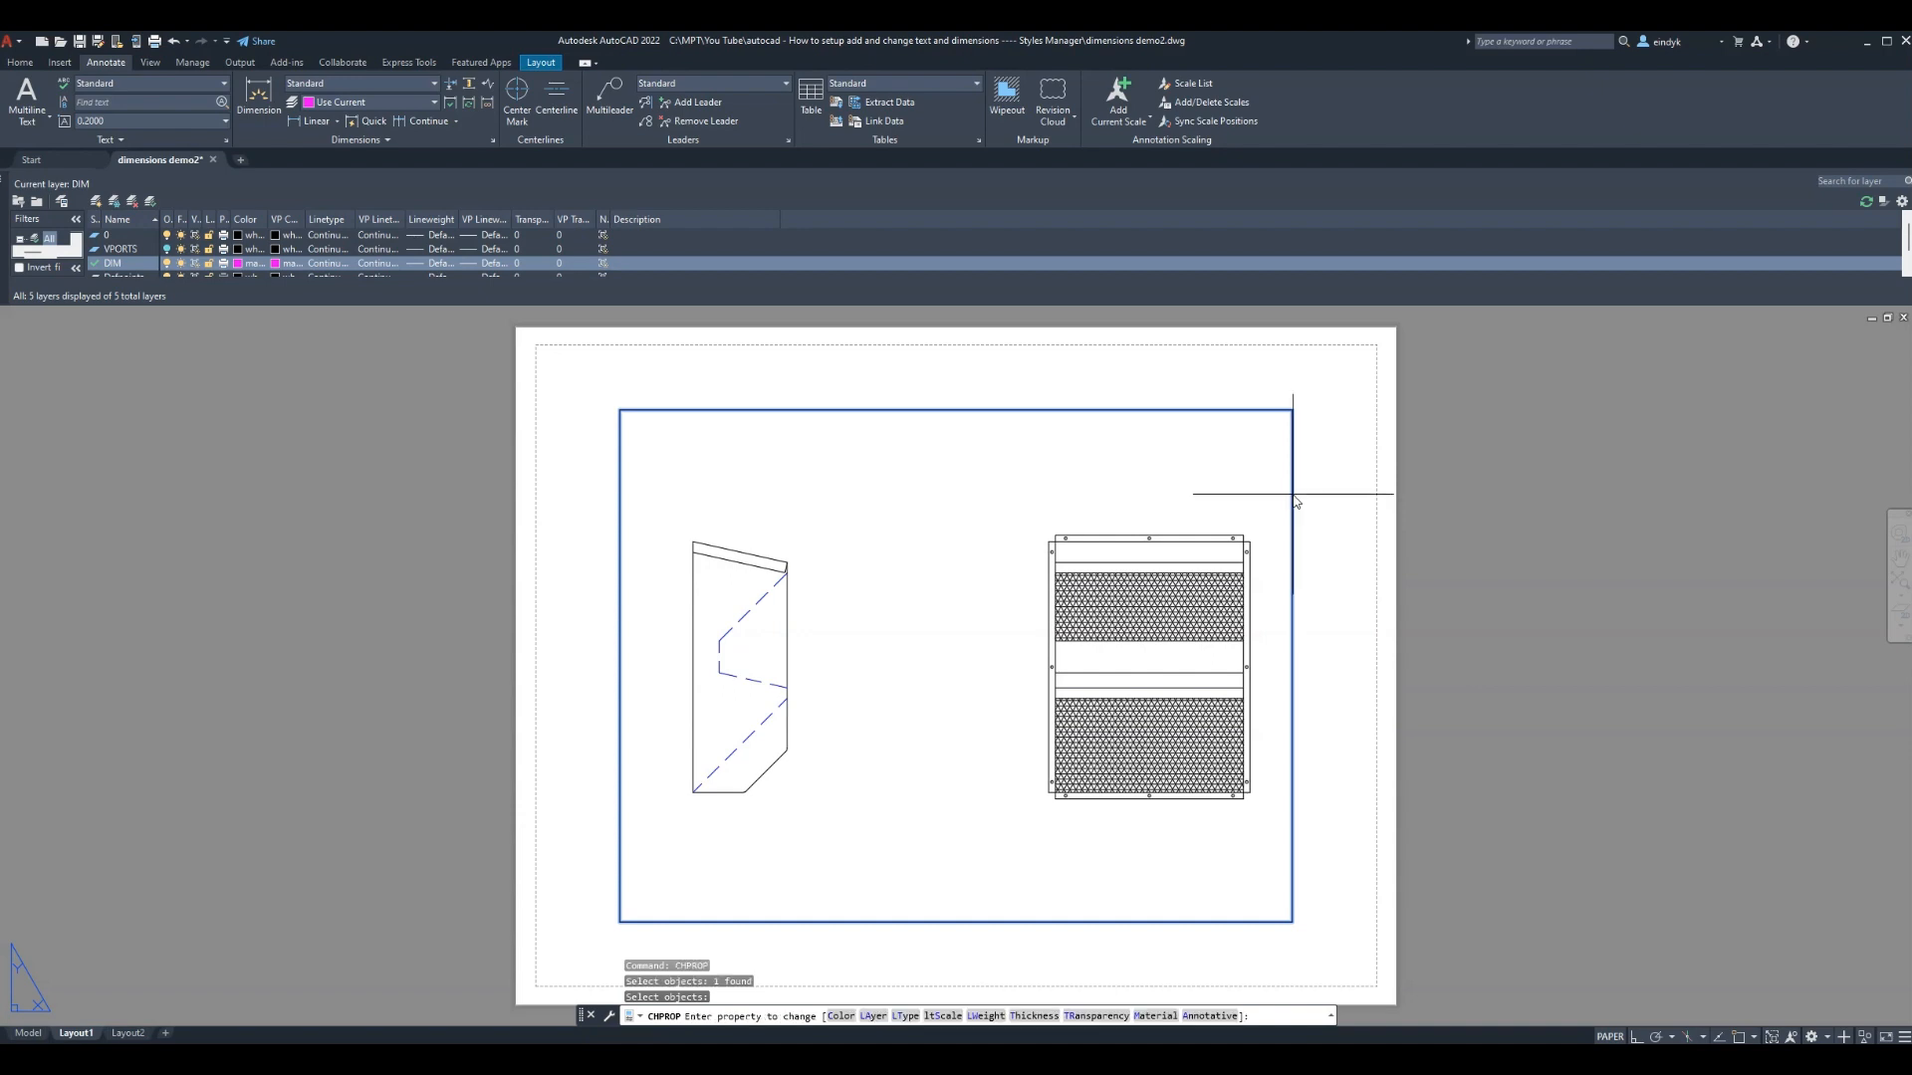
pyautogui.press('Return')
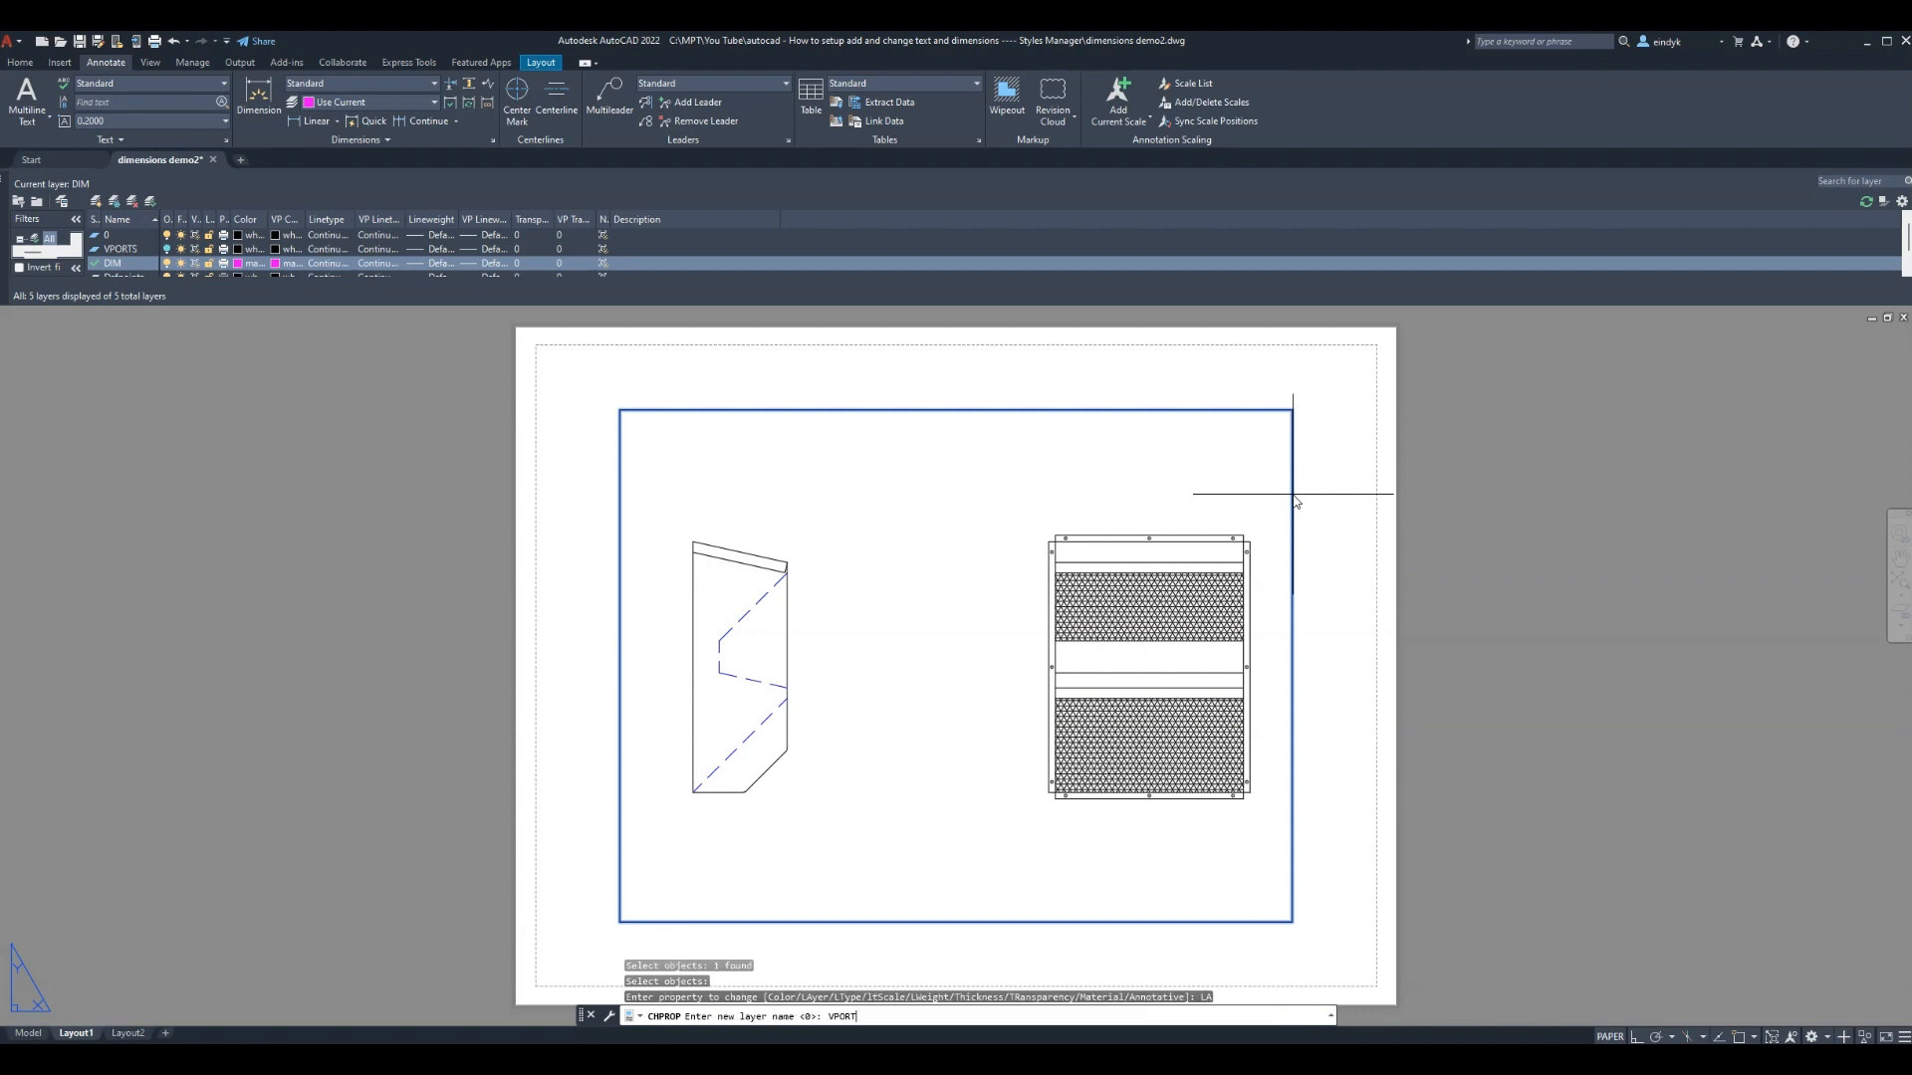
pyautogui.write('VPORTS')
pyautogui.press('Return')
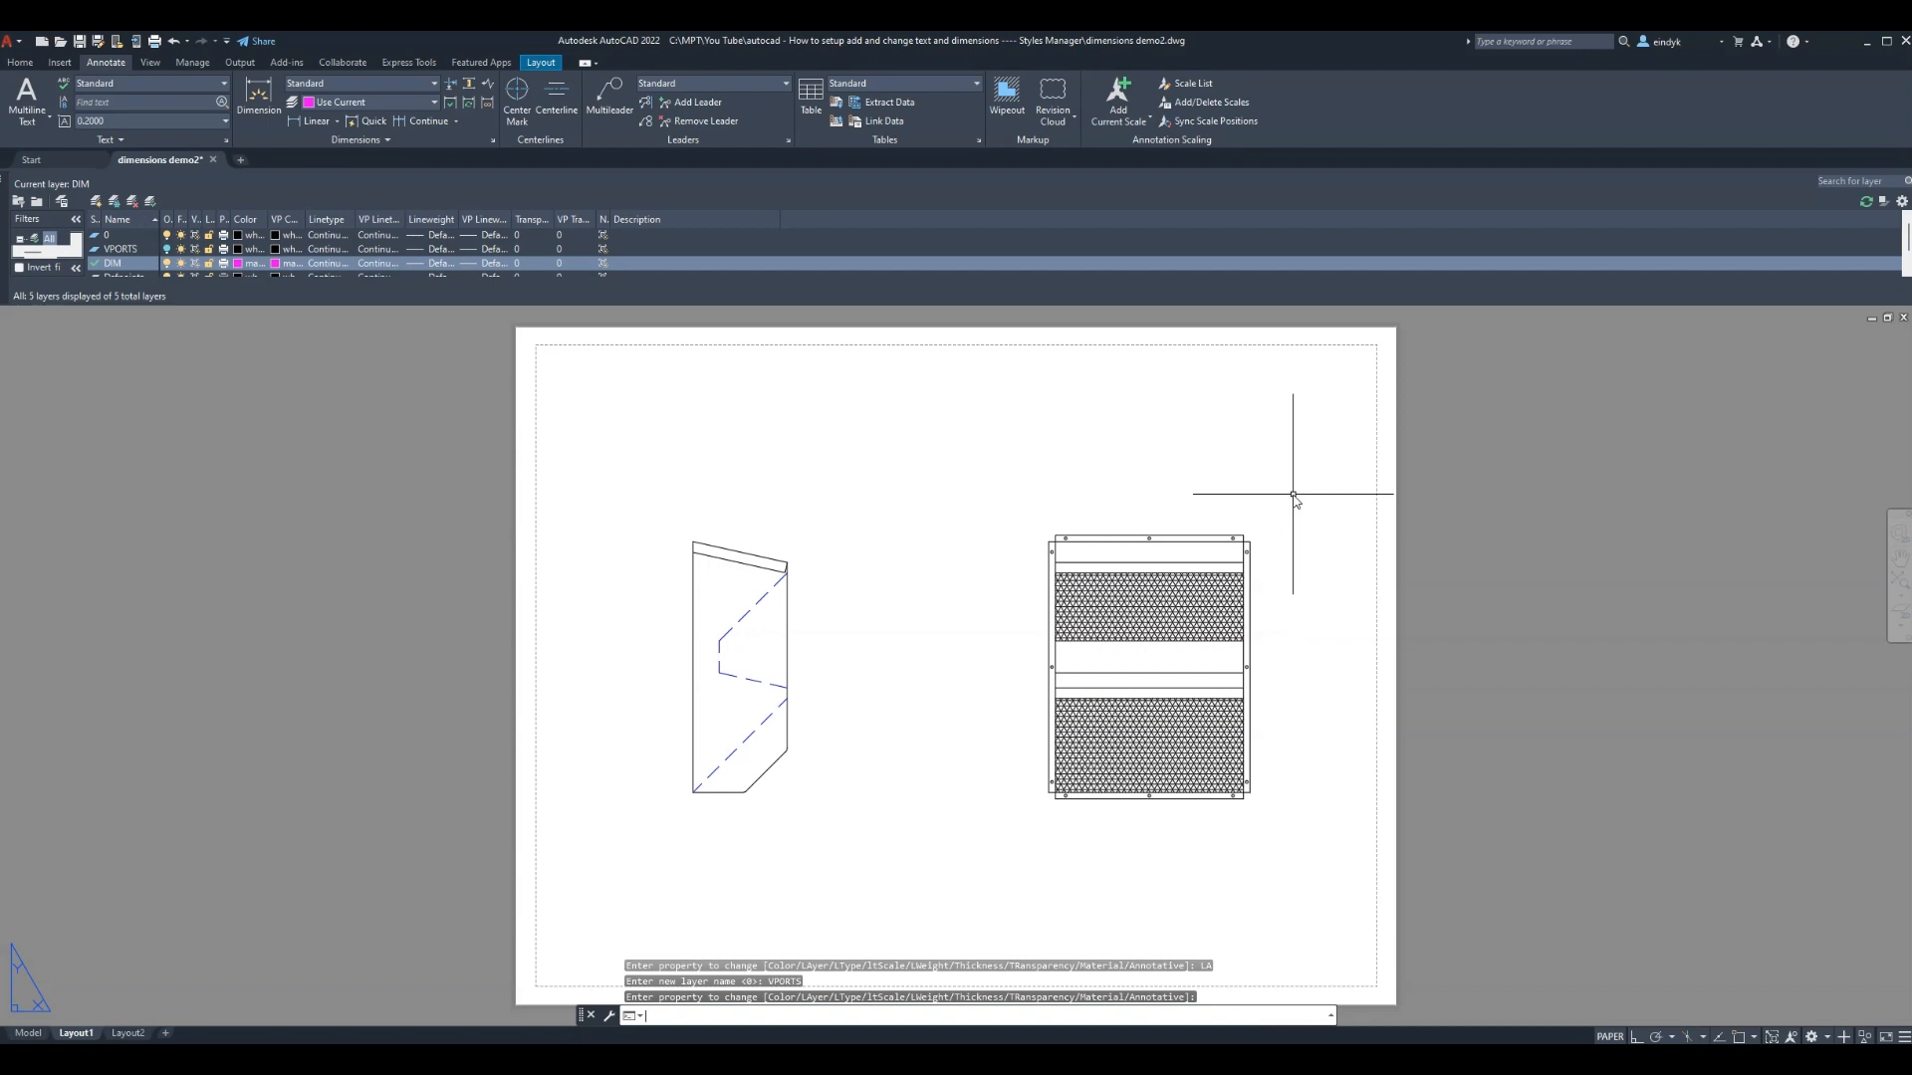
pyautogui.press('Return')
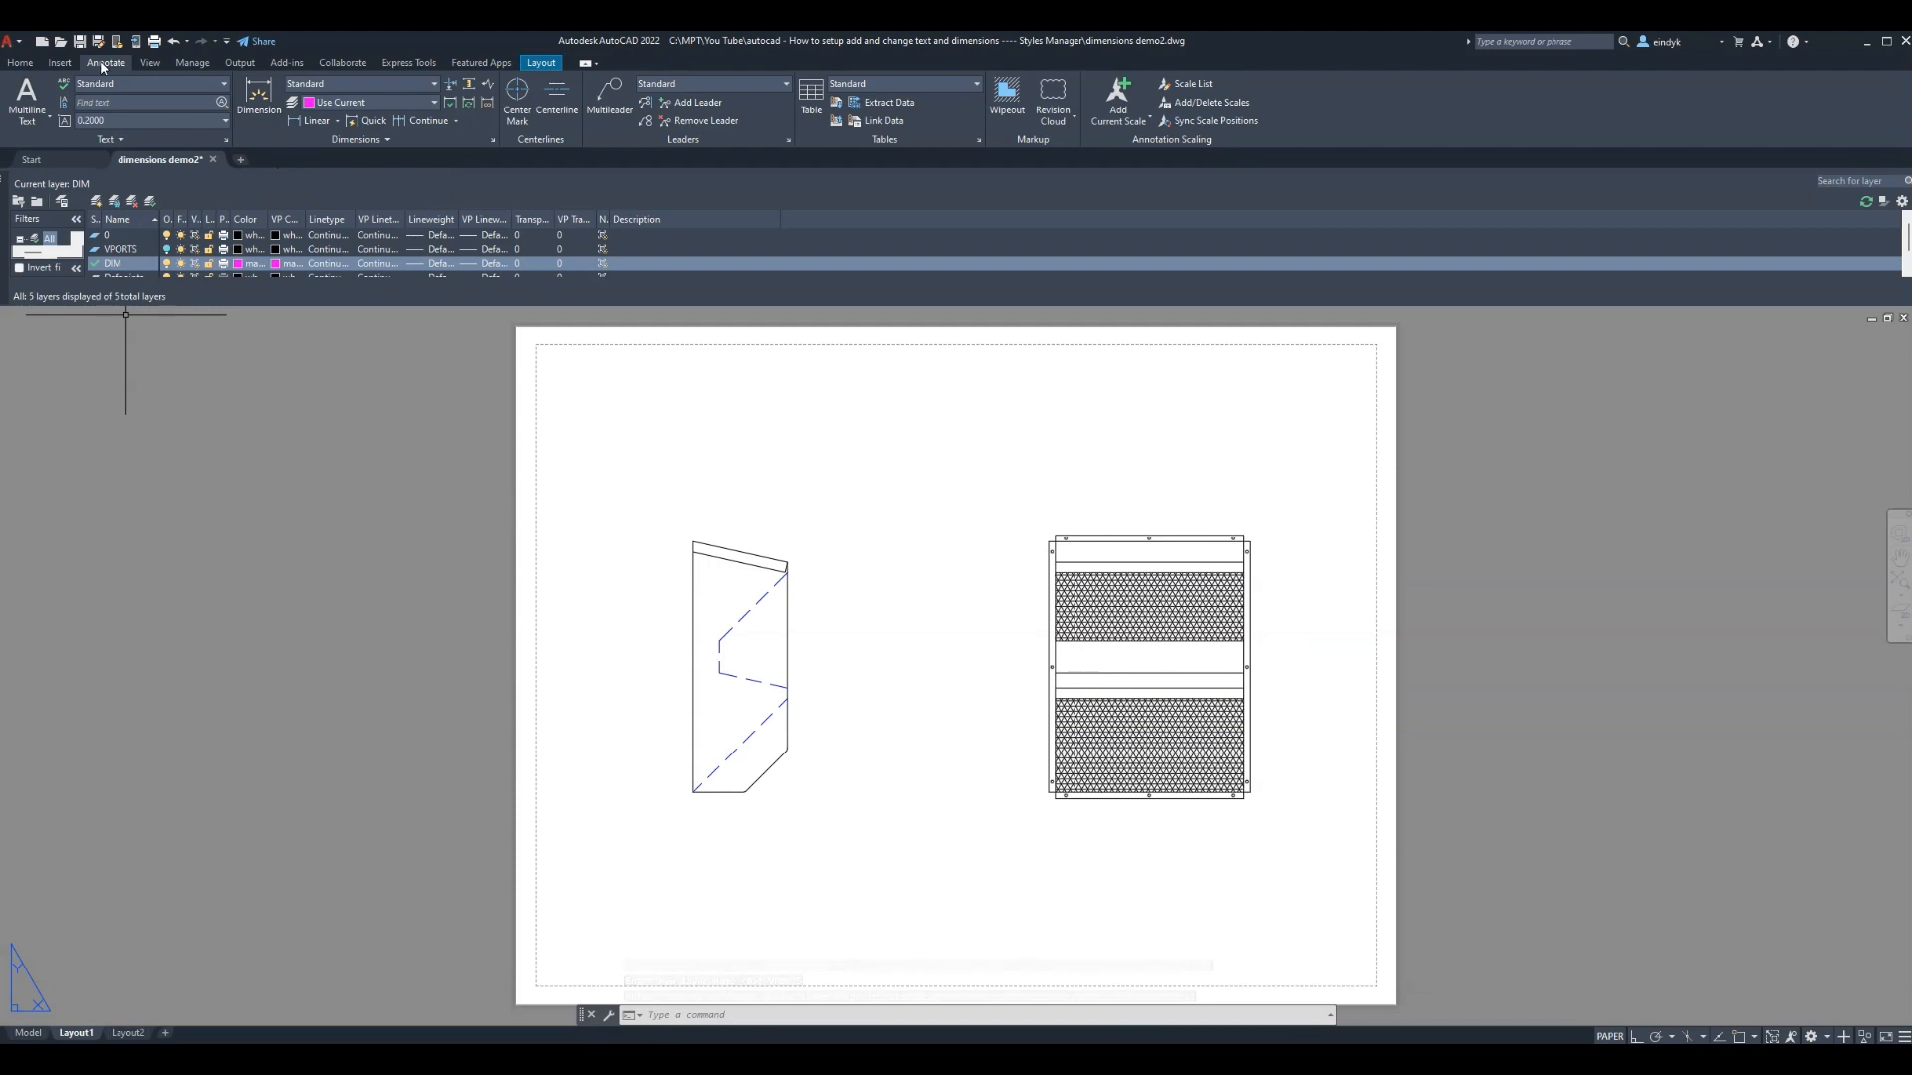
# Add linear dimensions to the grille view: 36.0000 across the top, 48.0000 down the left side
pyautogui.click(312, 123)
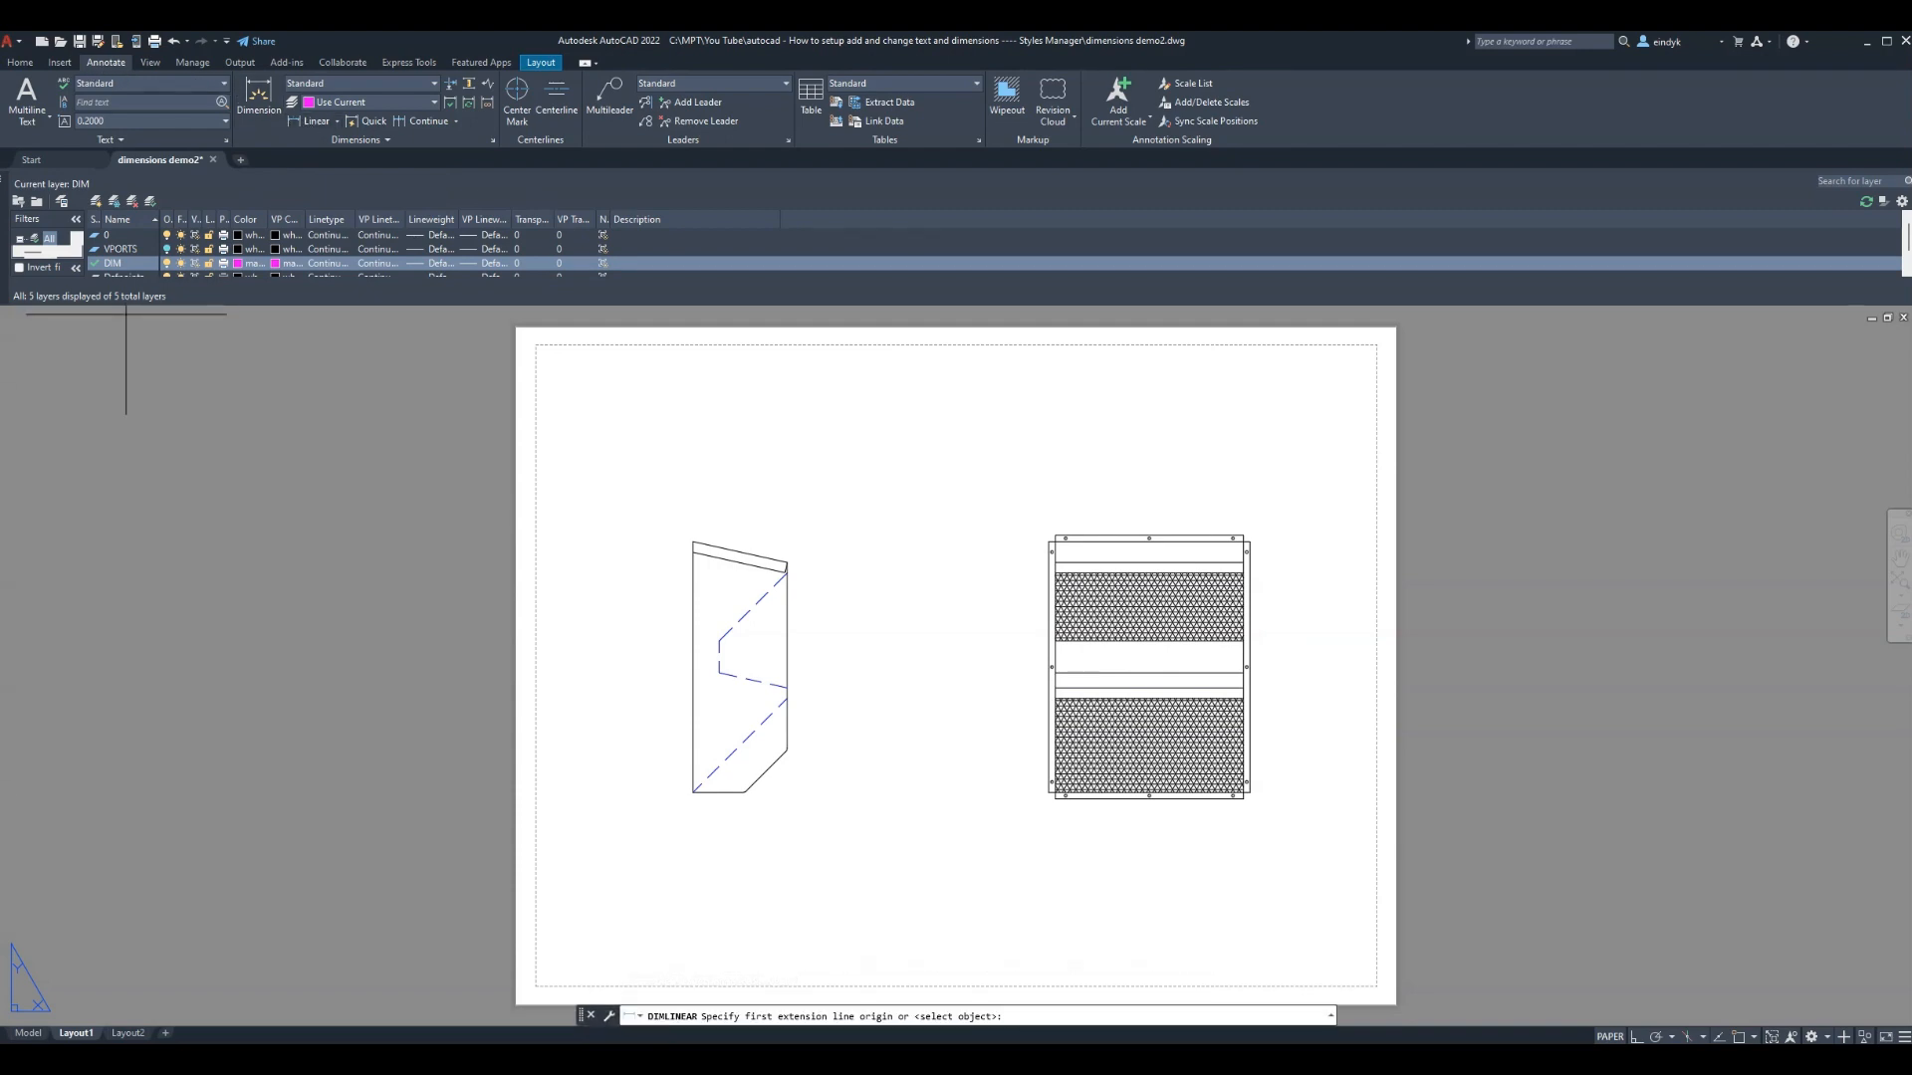
pyautogui.click(1178, 539)
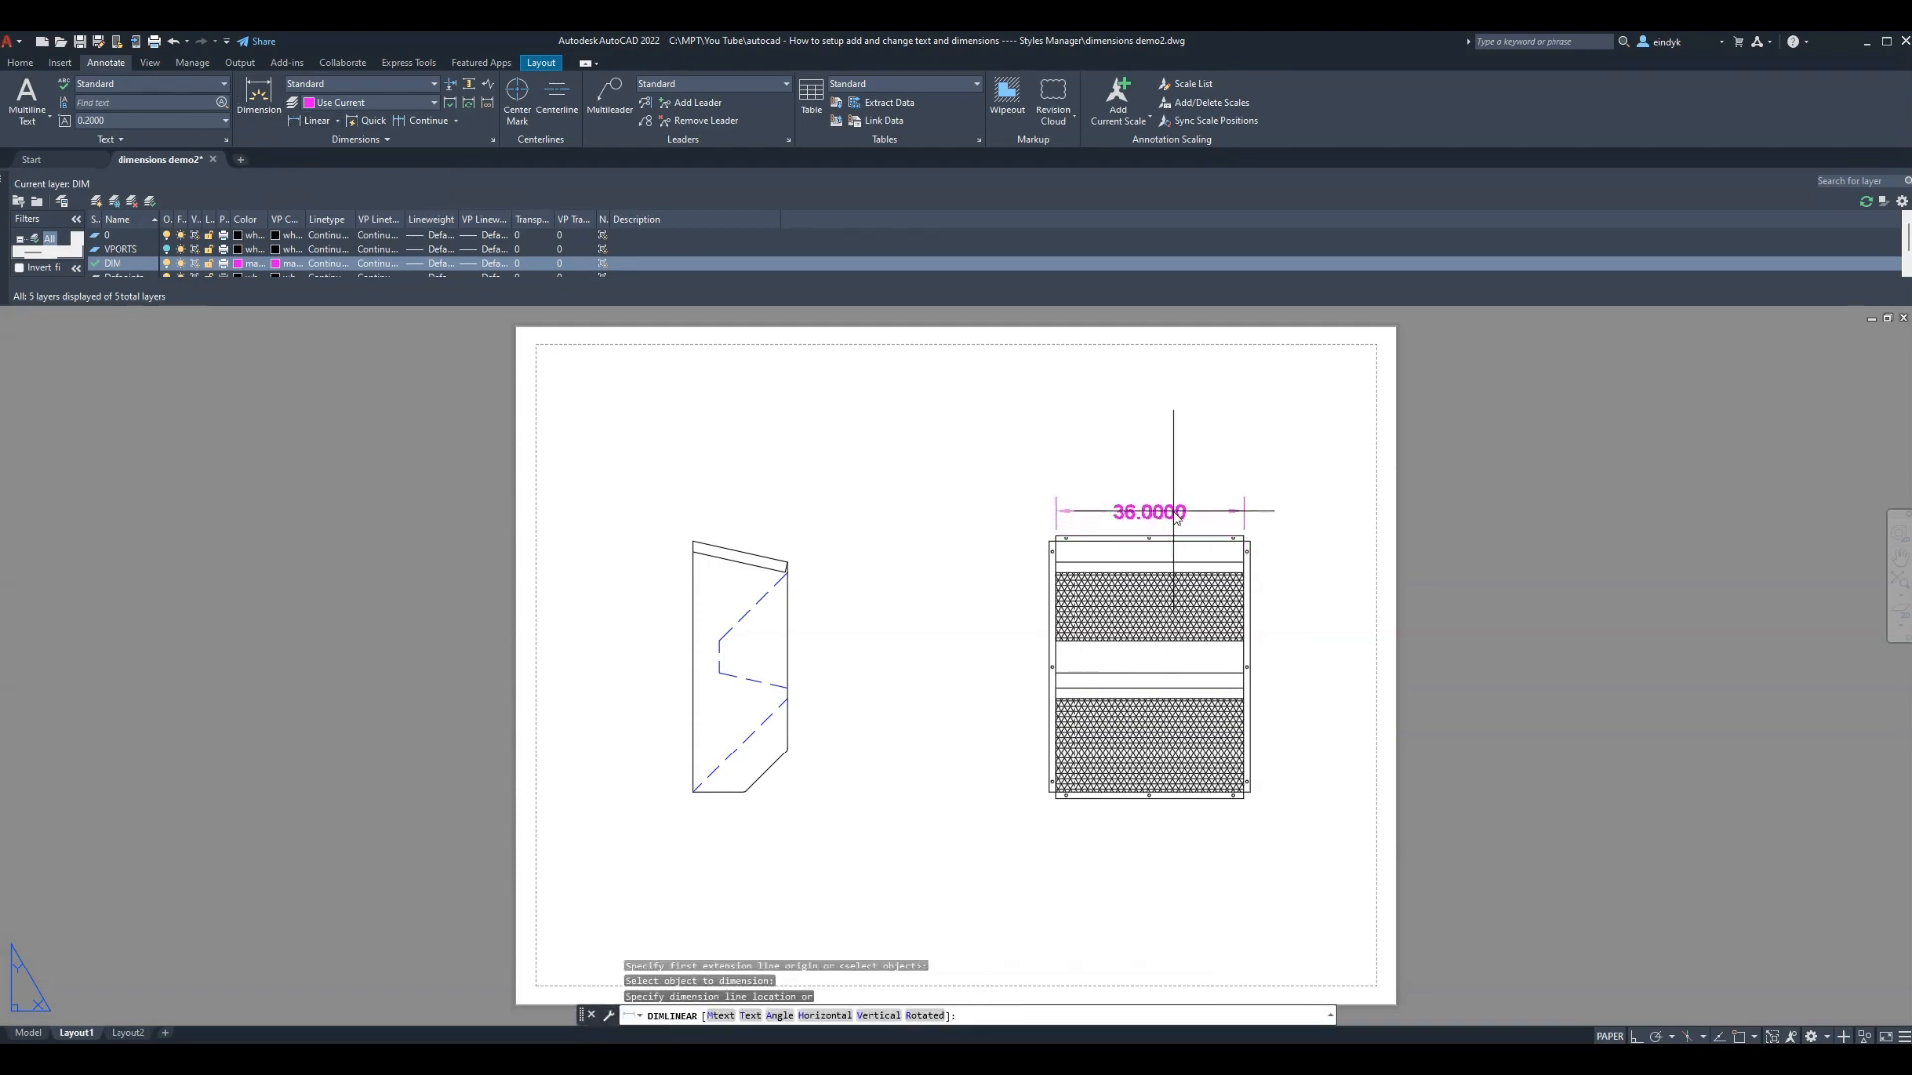
pyautogui.click(1175, 498)
pyautogui.press('Return')
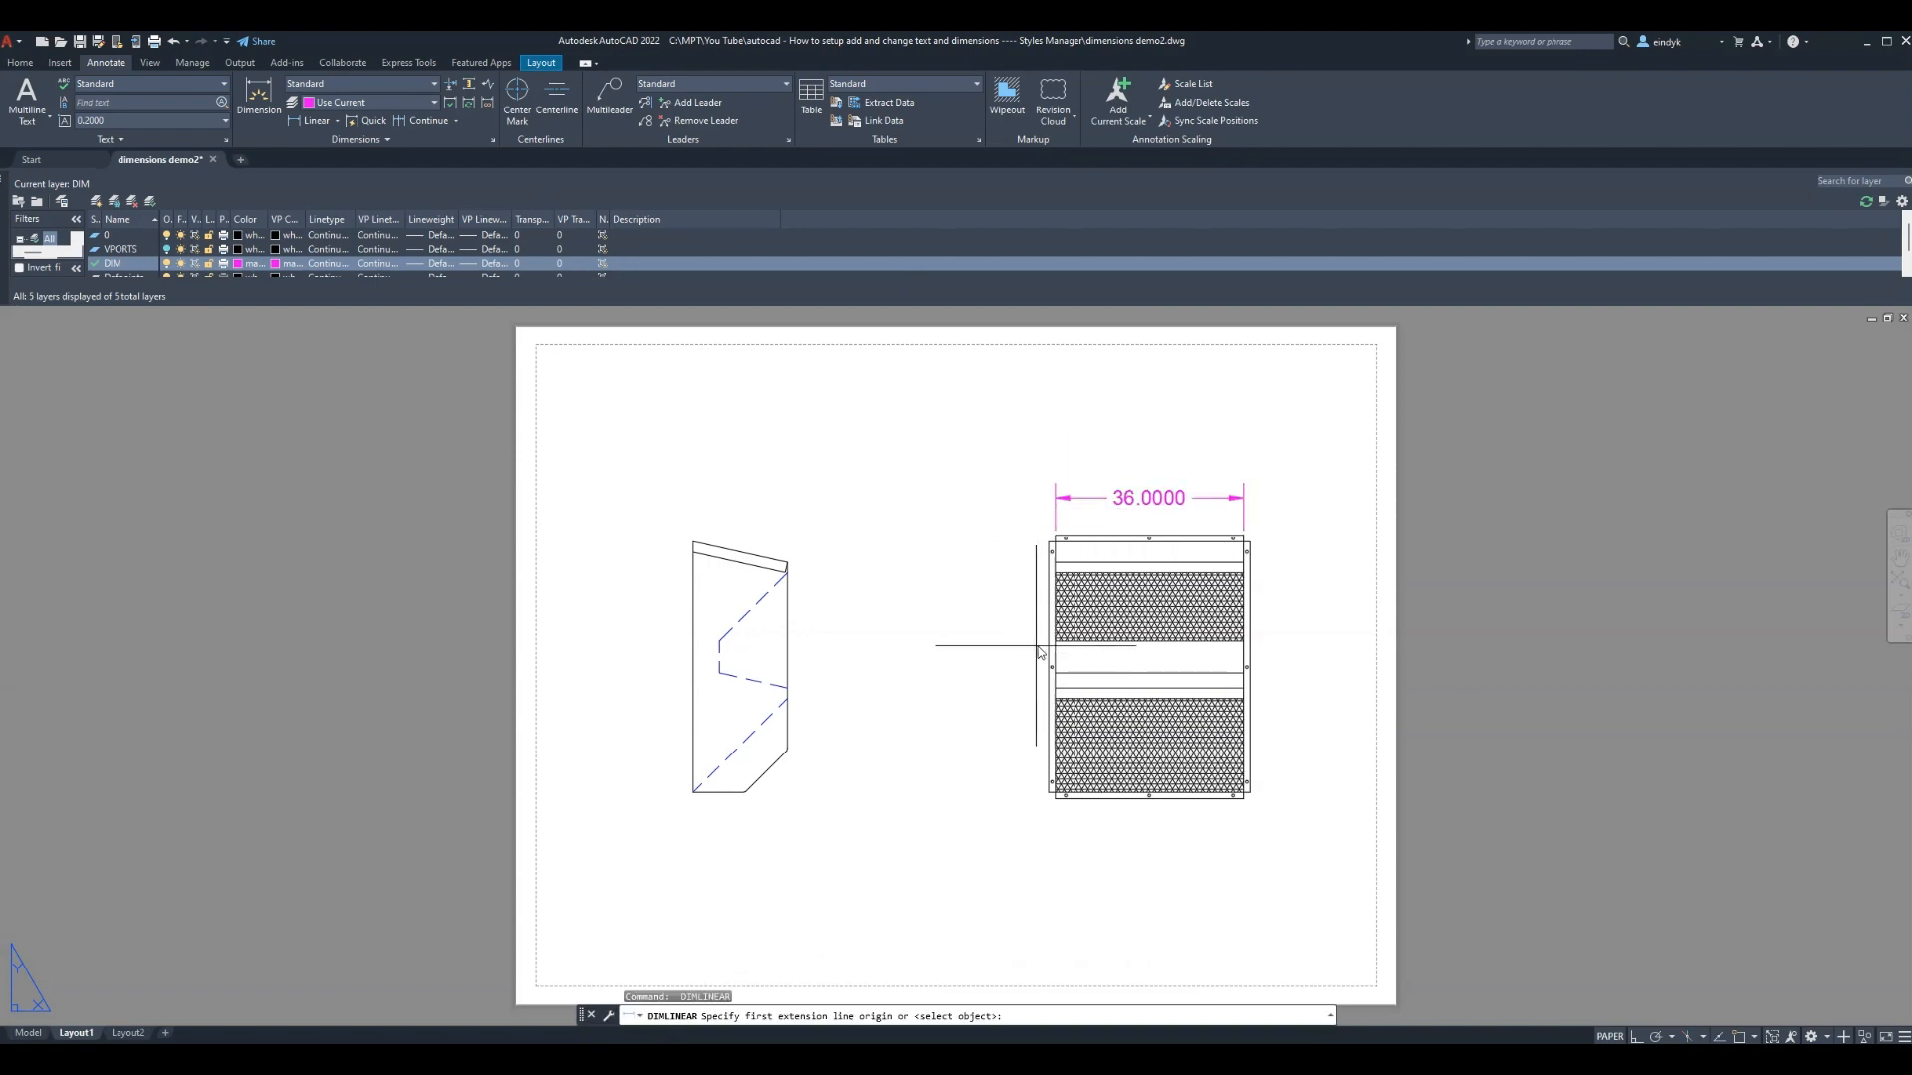
pyautogui.press('Return')
pyautogui.click(1053, 655)
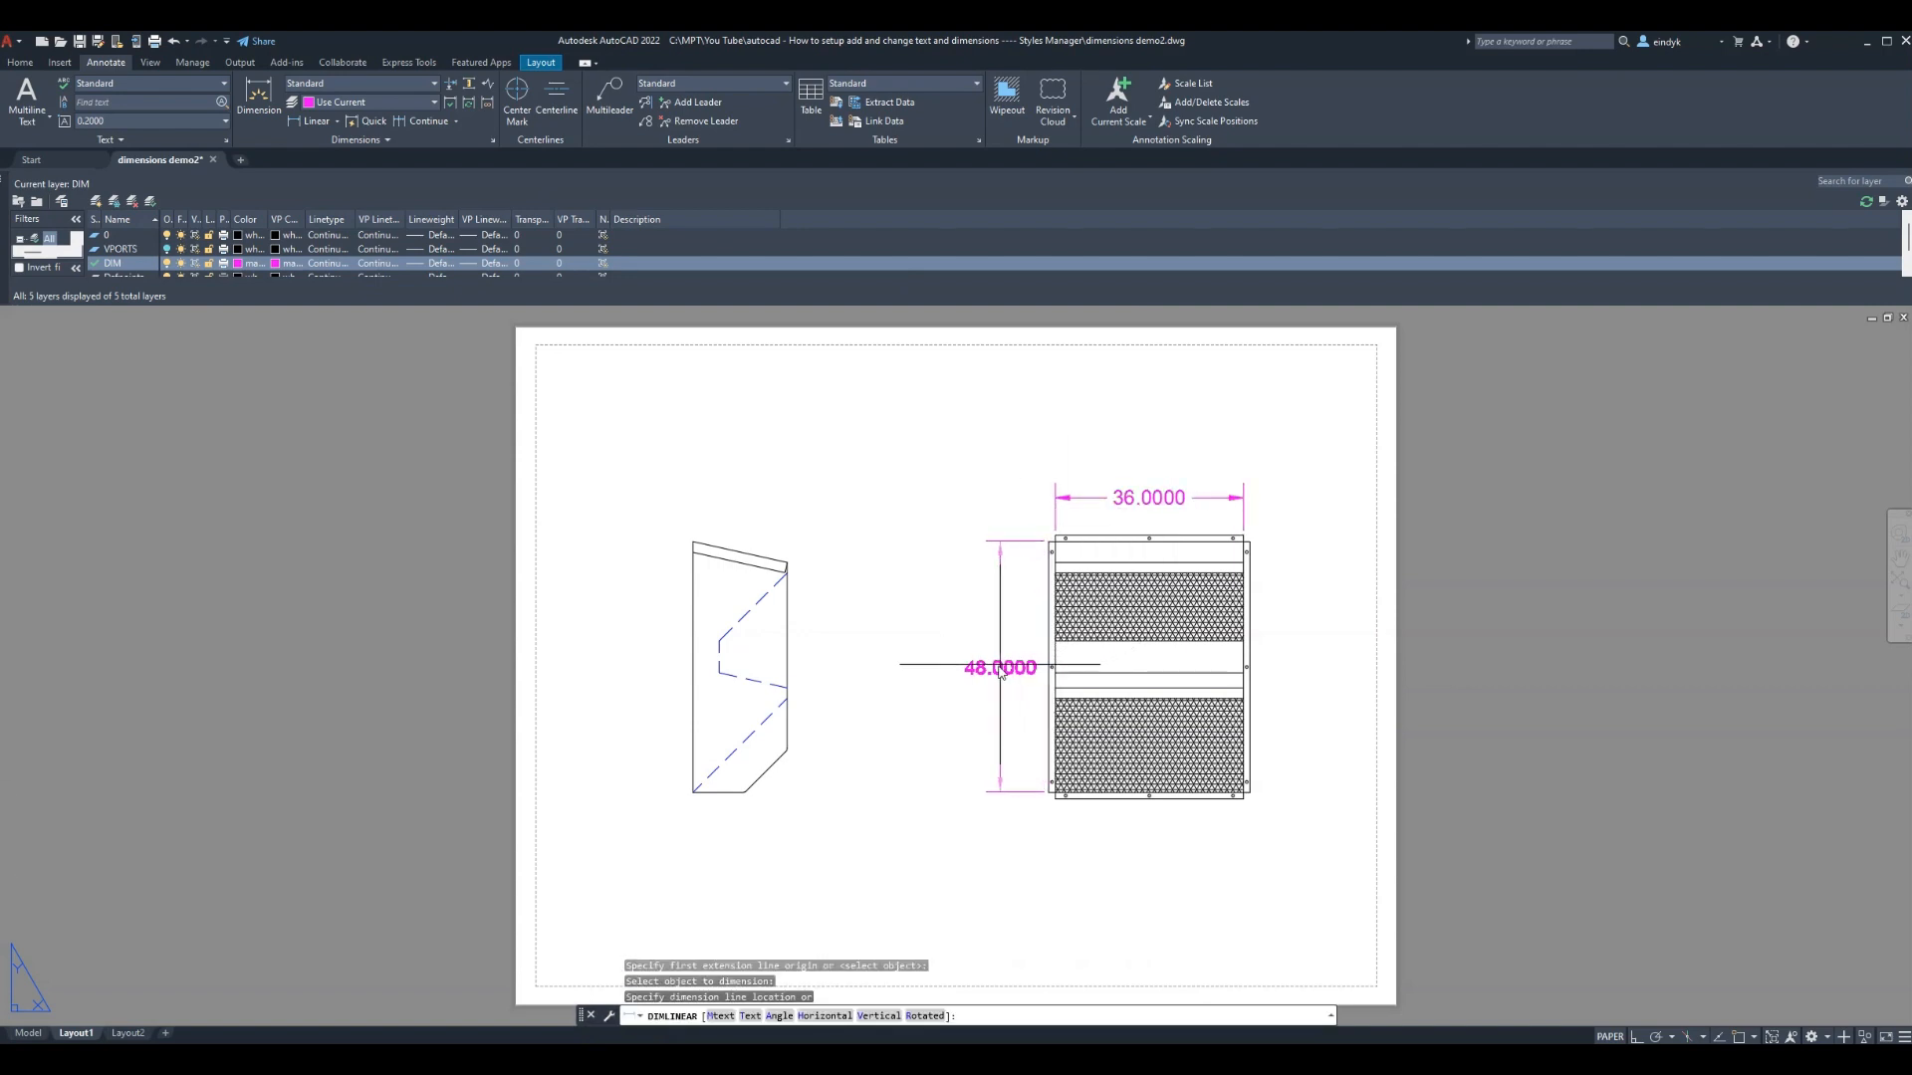
pyautogui.click(987, 657)
pyautogui.press('Escape')
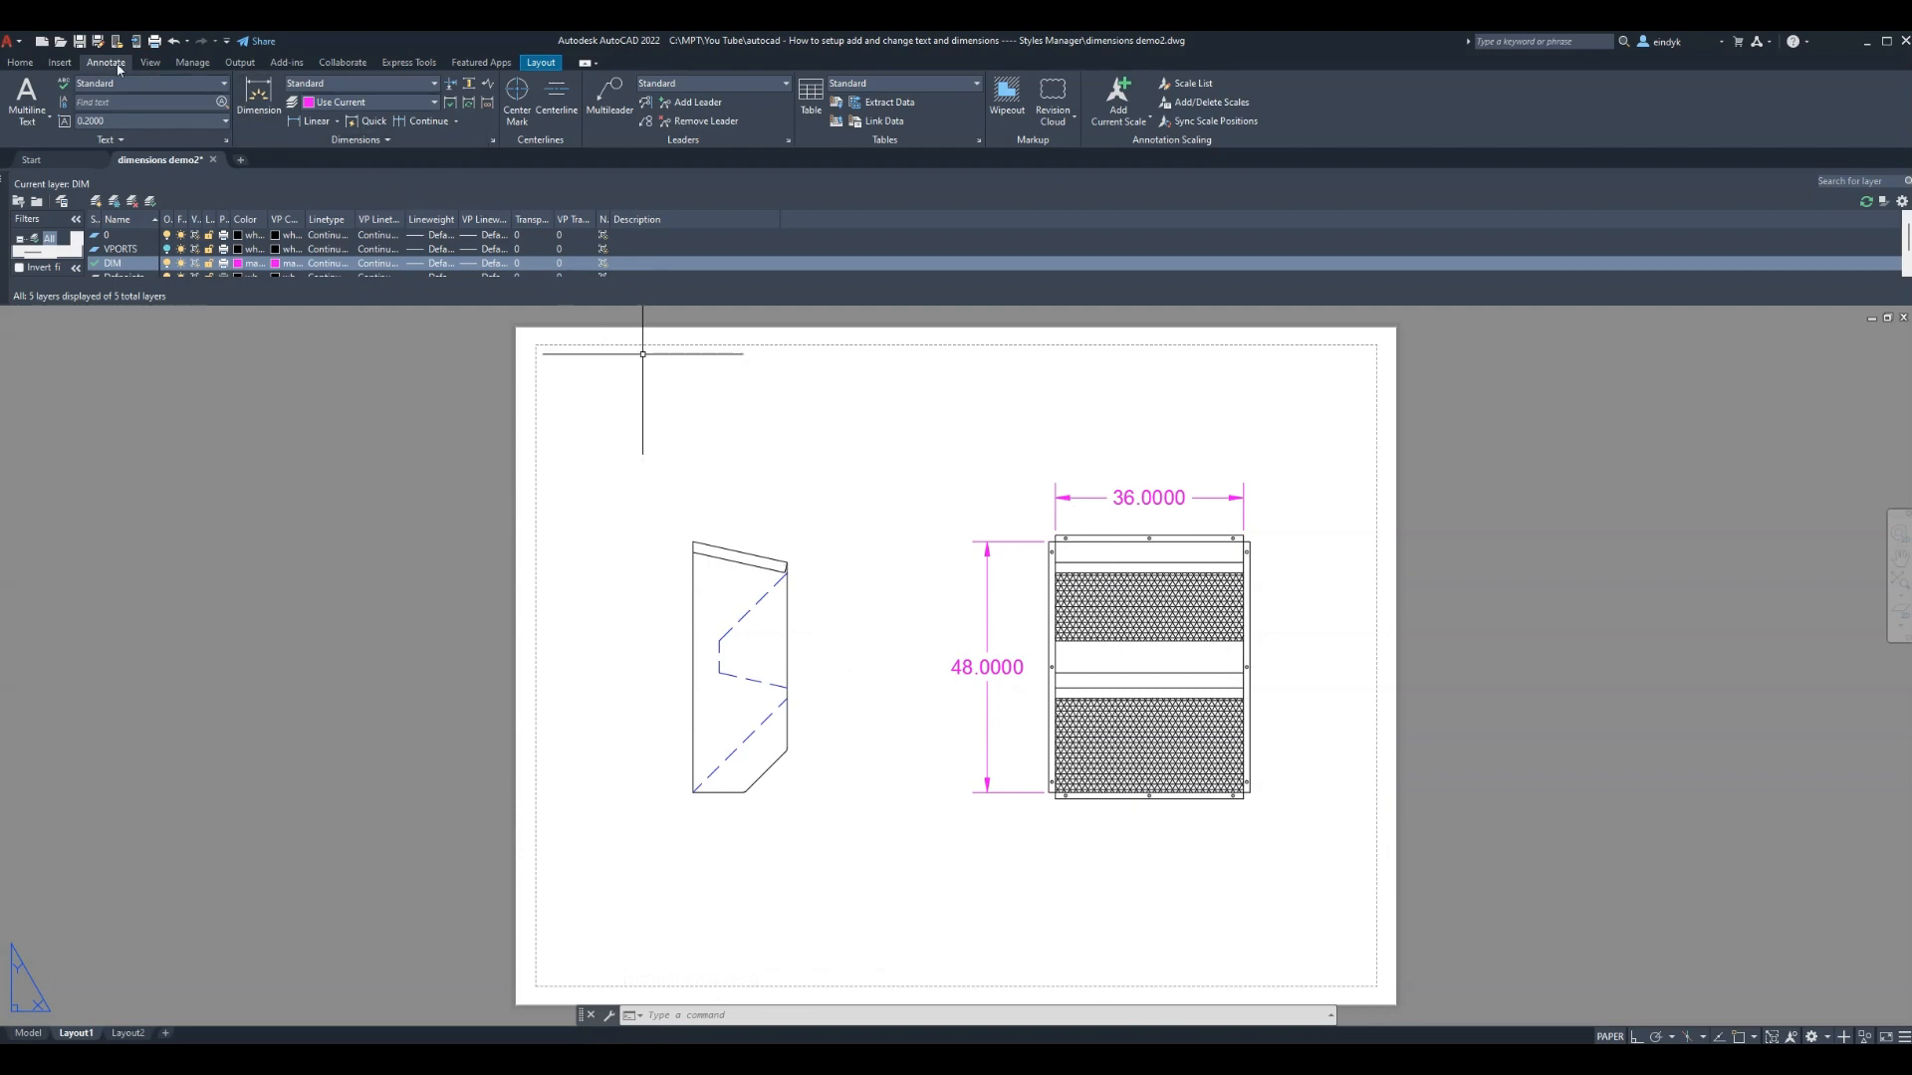
# Switch the Standard dimension style's linear units to Fractional
pyautogui.click(492, 139)
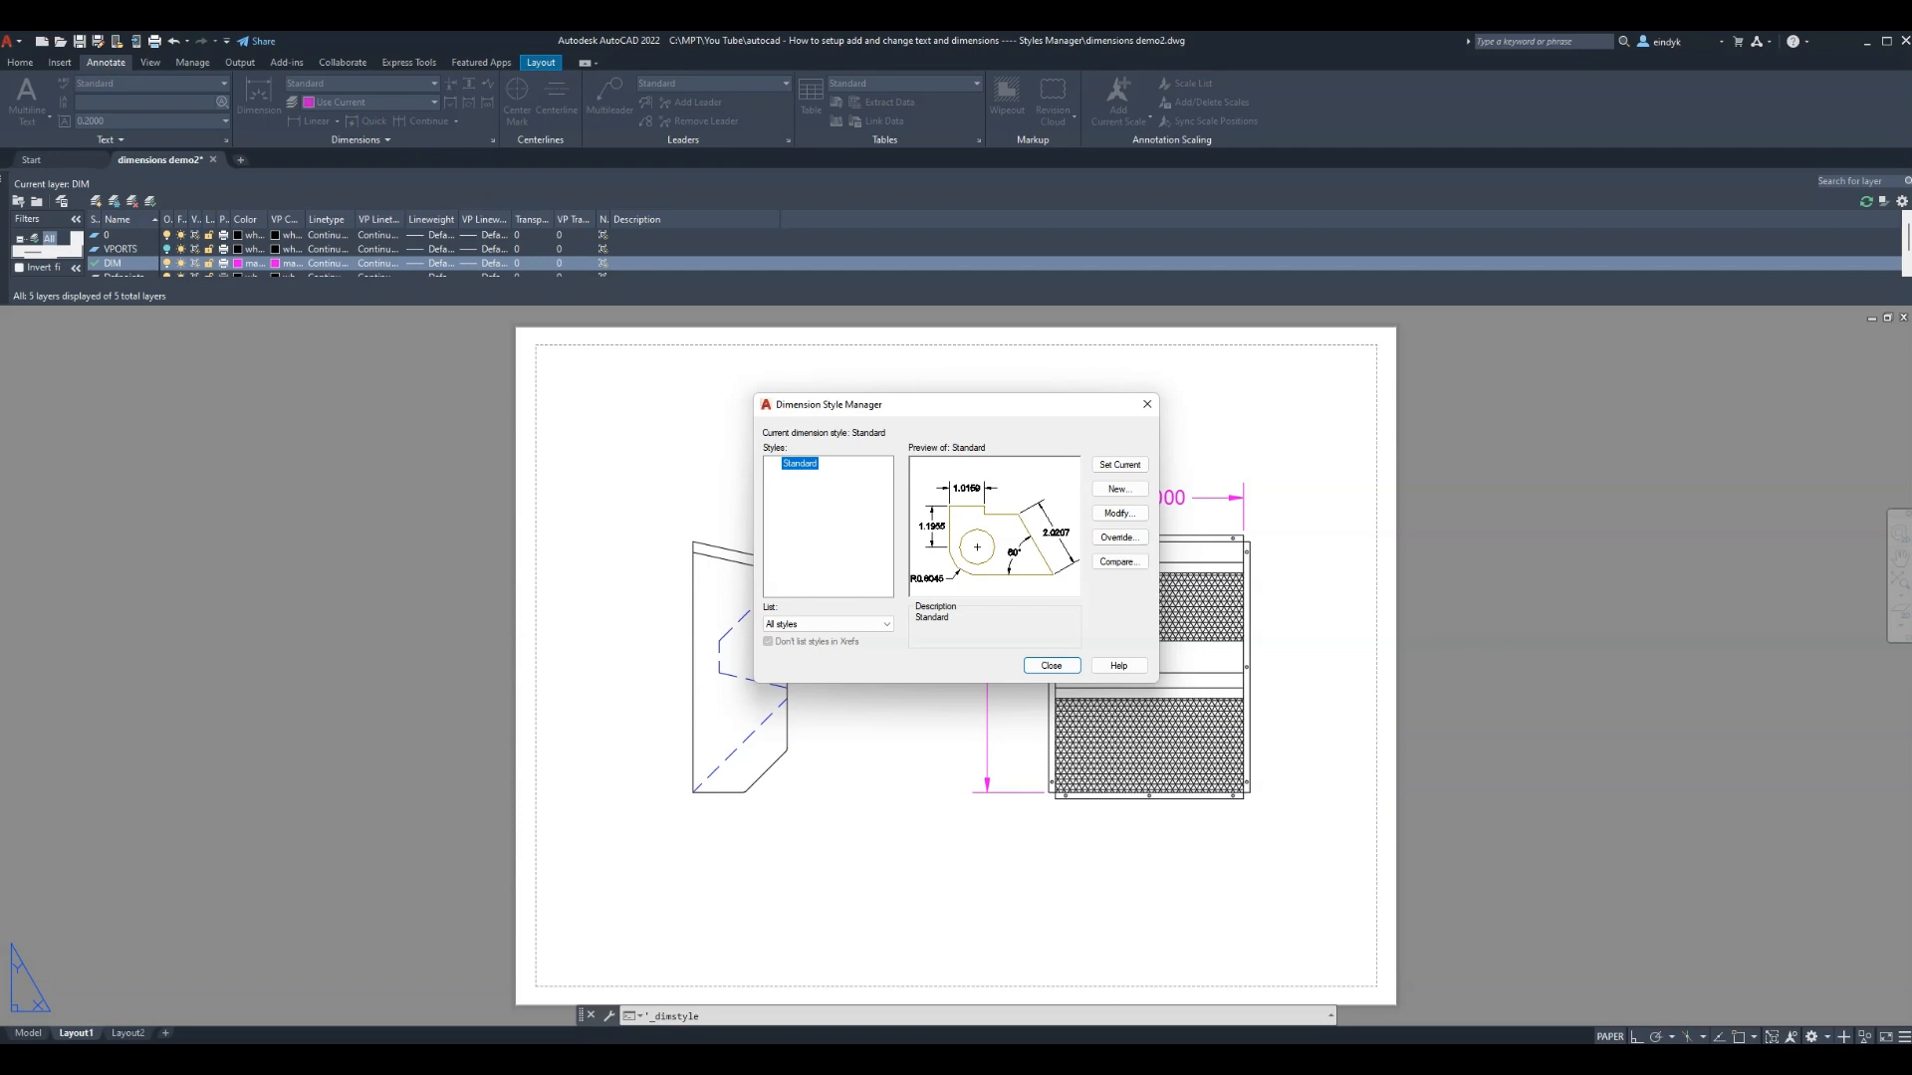
pyautogui.click(1118, 513)
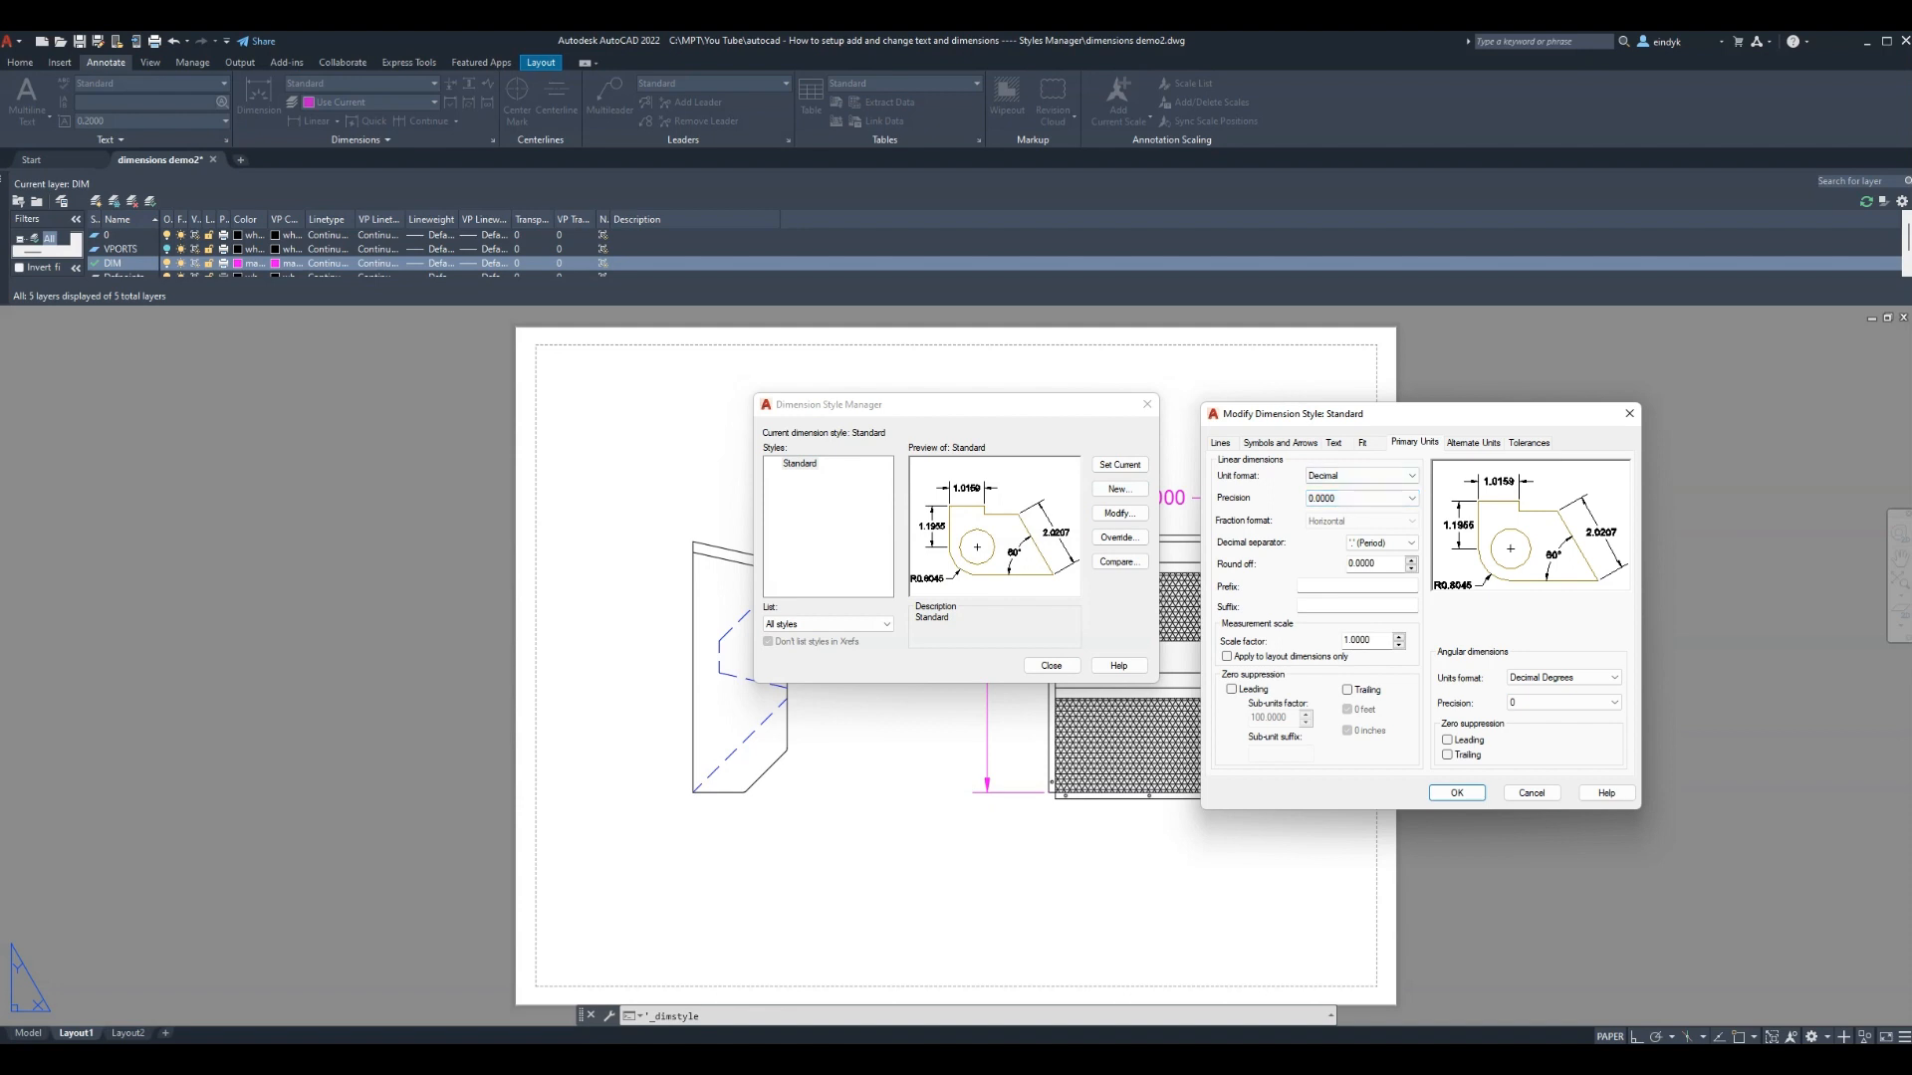
pyautogui.click(1412, 476)
pyautogui.click(1336, 538)
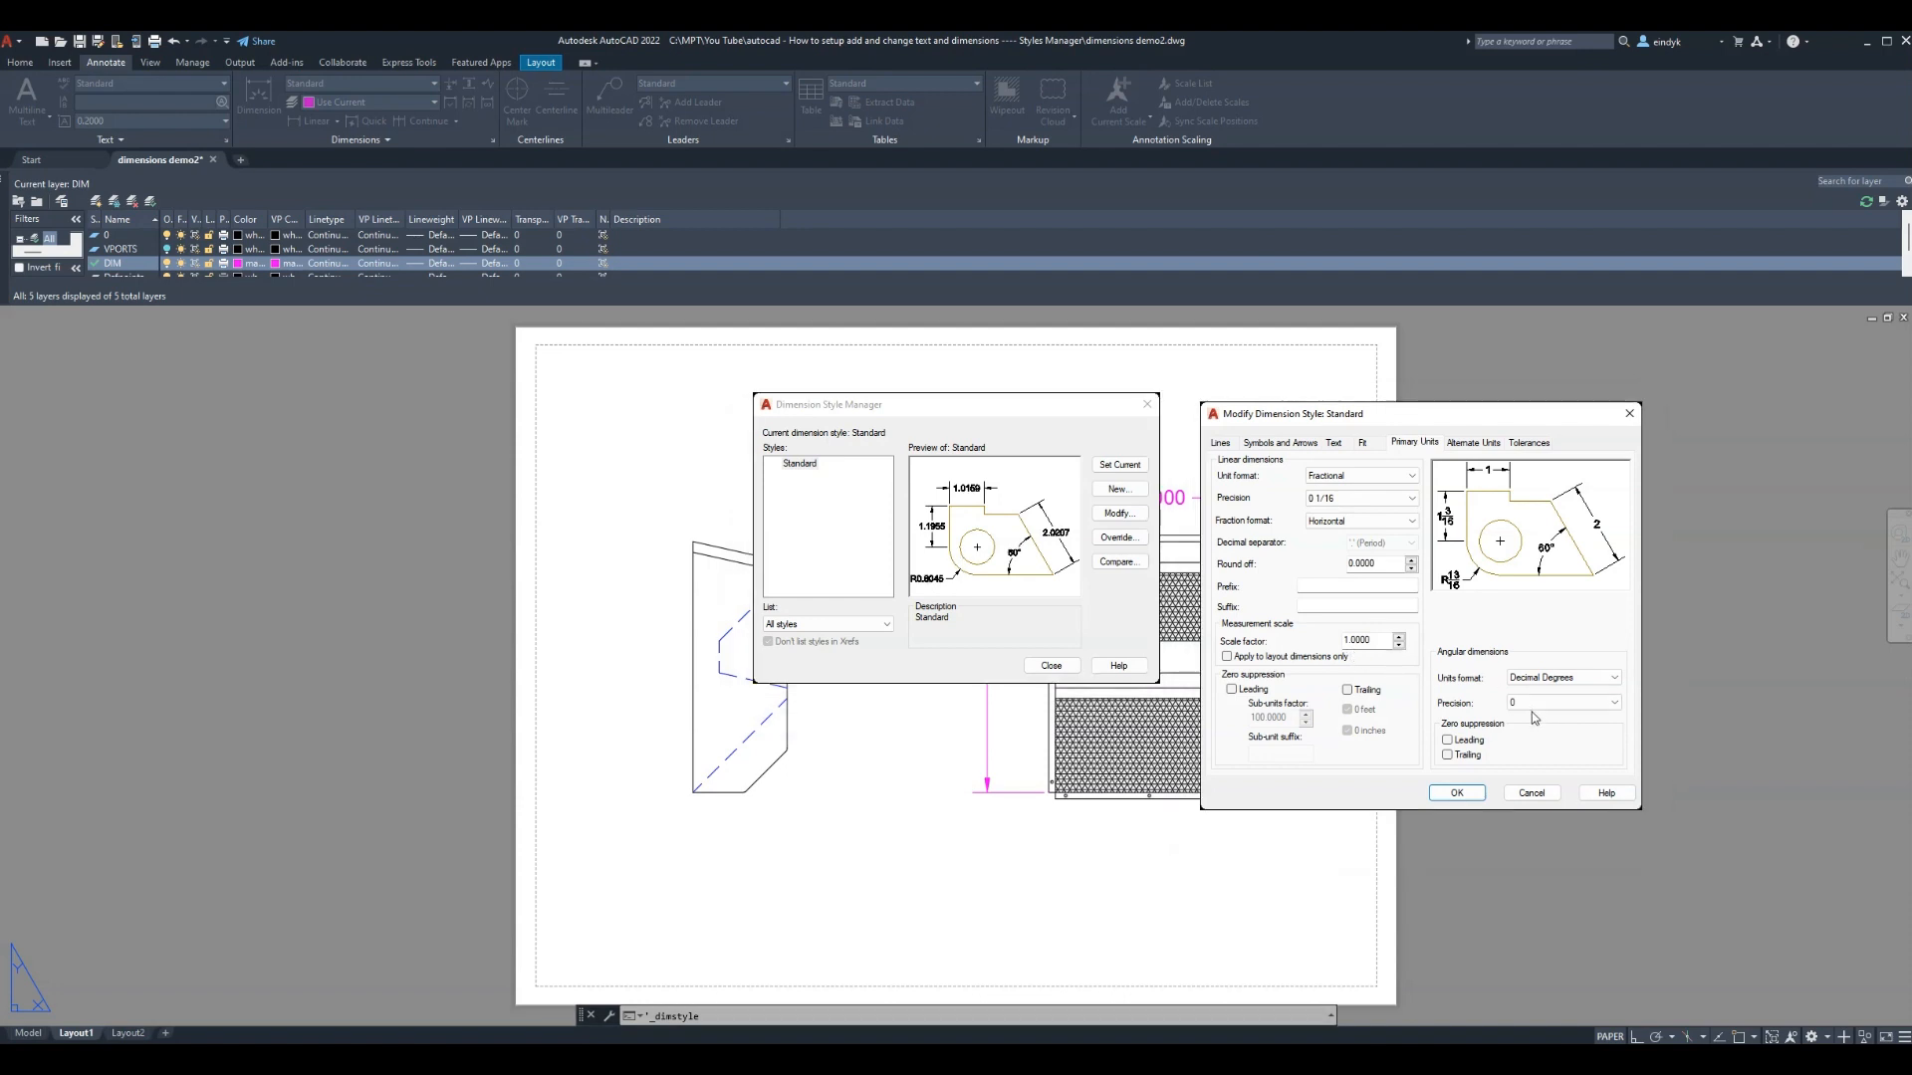
# Set dimension text height and arrow size to 0.125 and apply the style changes
pyautogui.click(1365, 444)
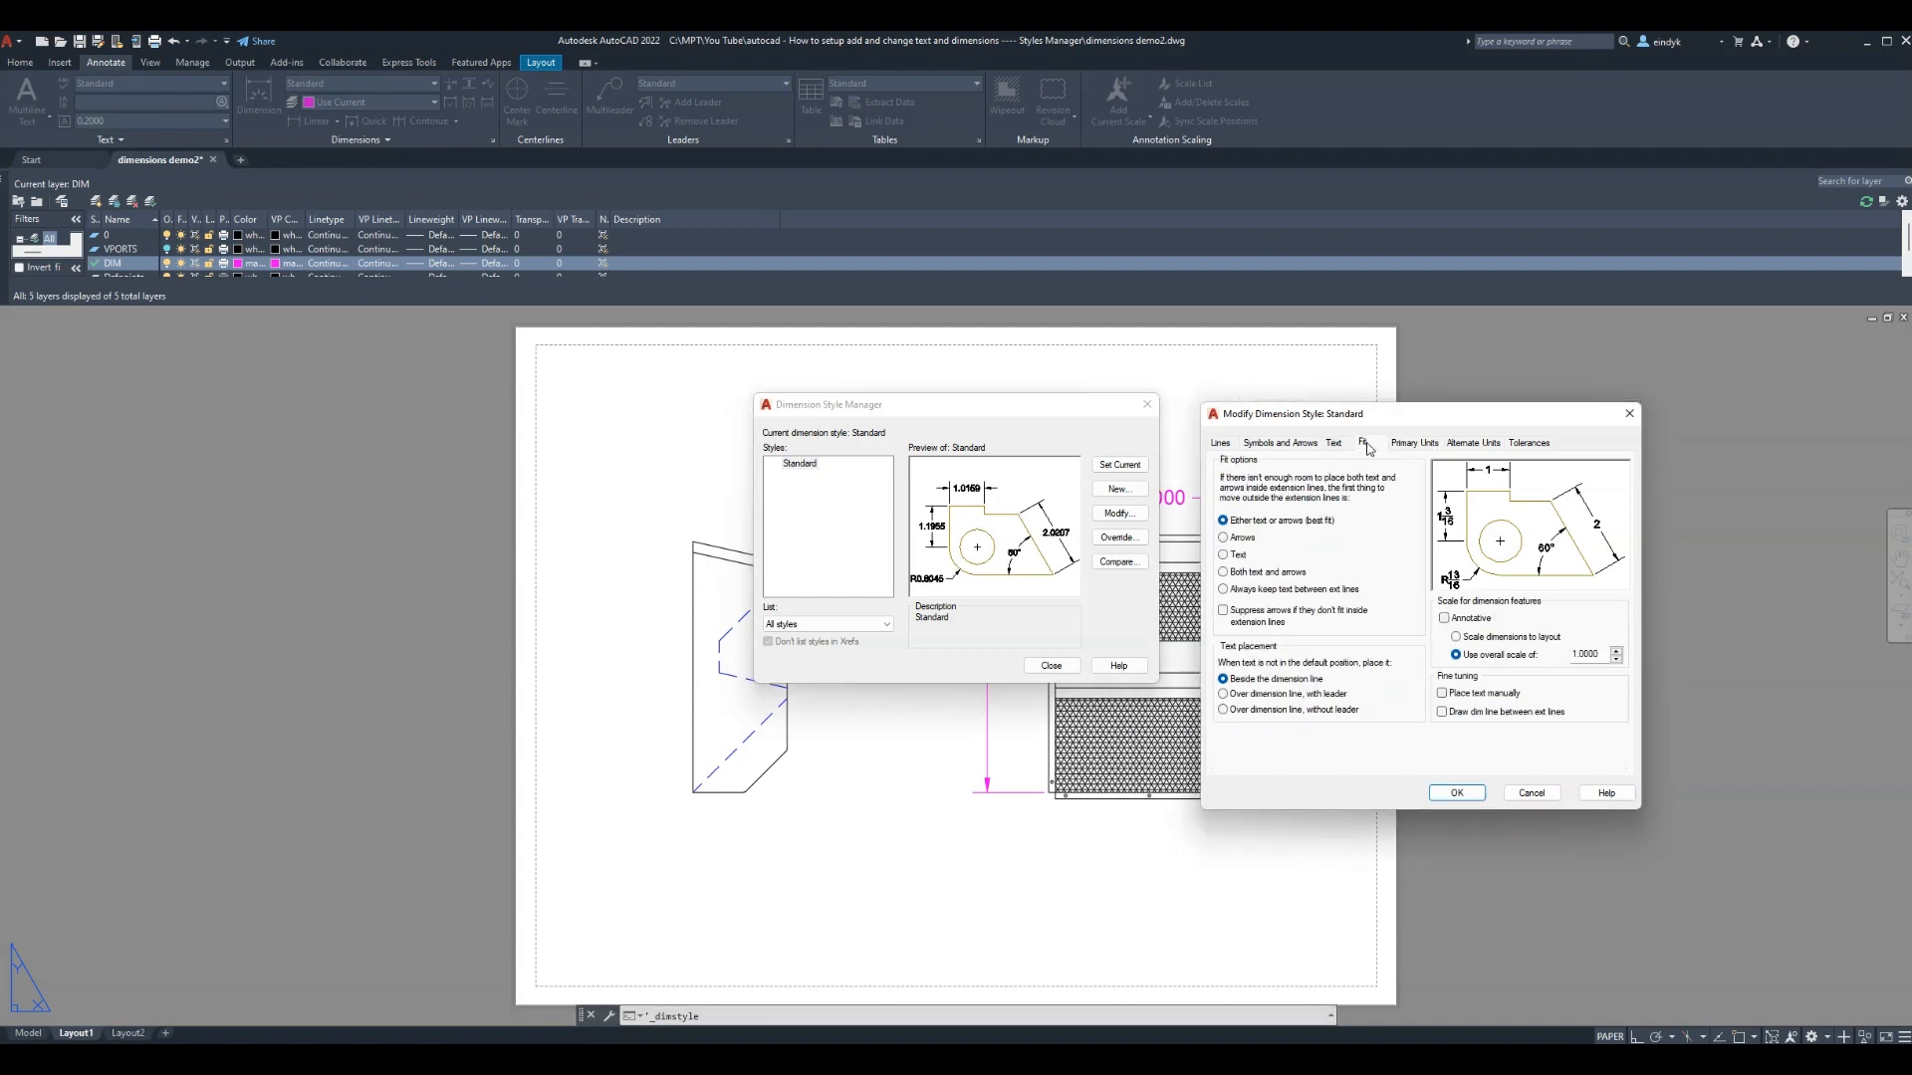
pyautogui.click(1337, 446)
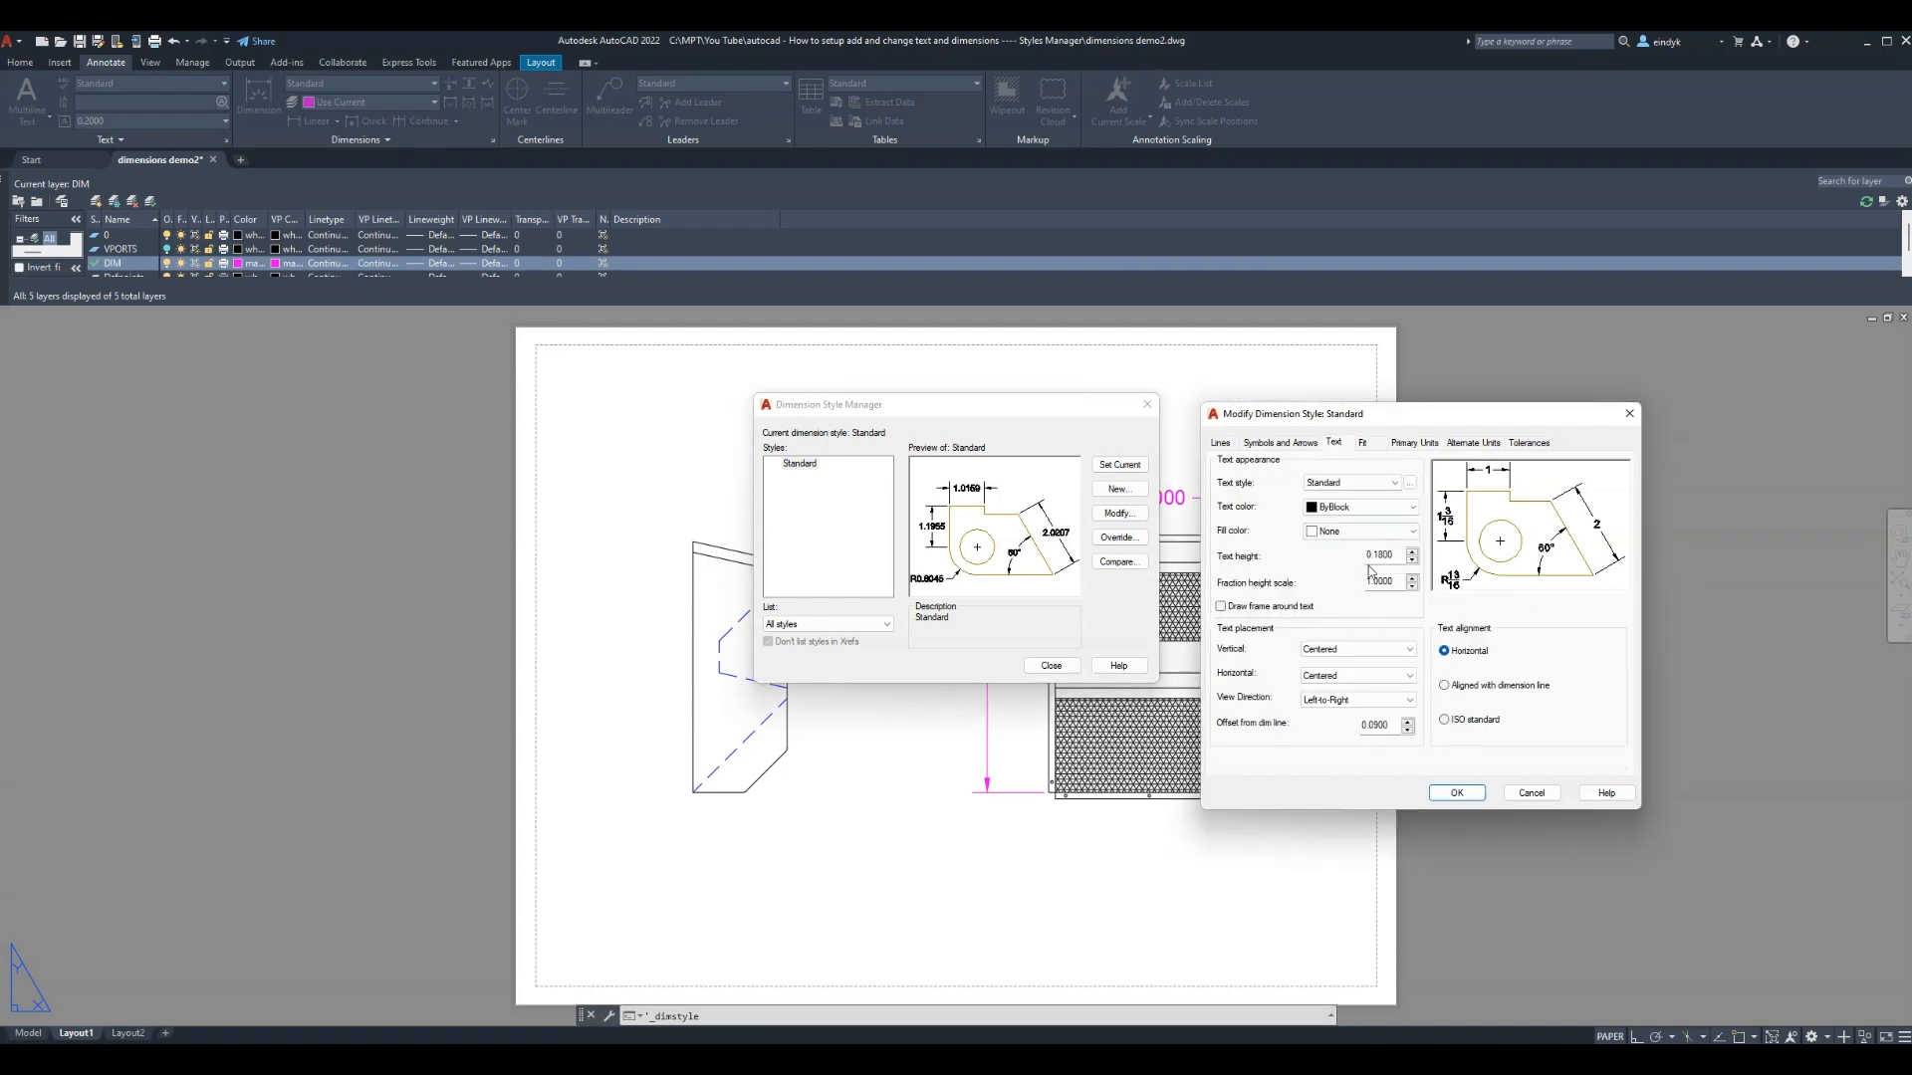
pyautogui.moveTo(1371, 556); pyautogui.dragTo(1403, 556)
pyautogui.write('125')
pyautogui.click(1281, 442)
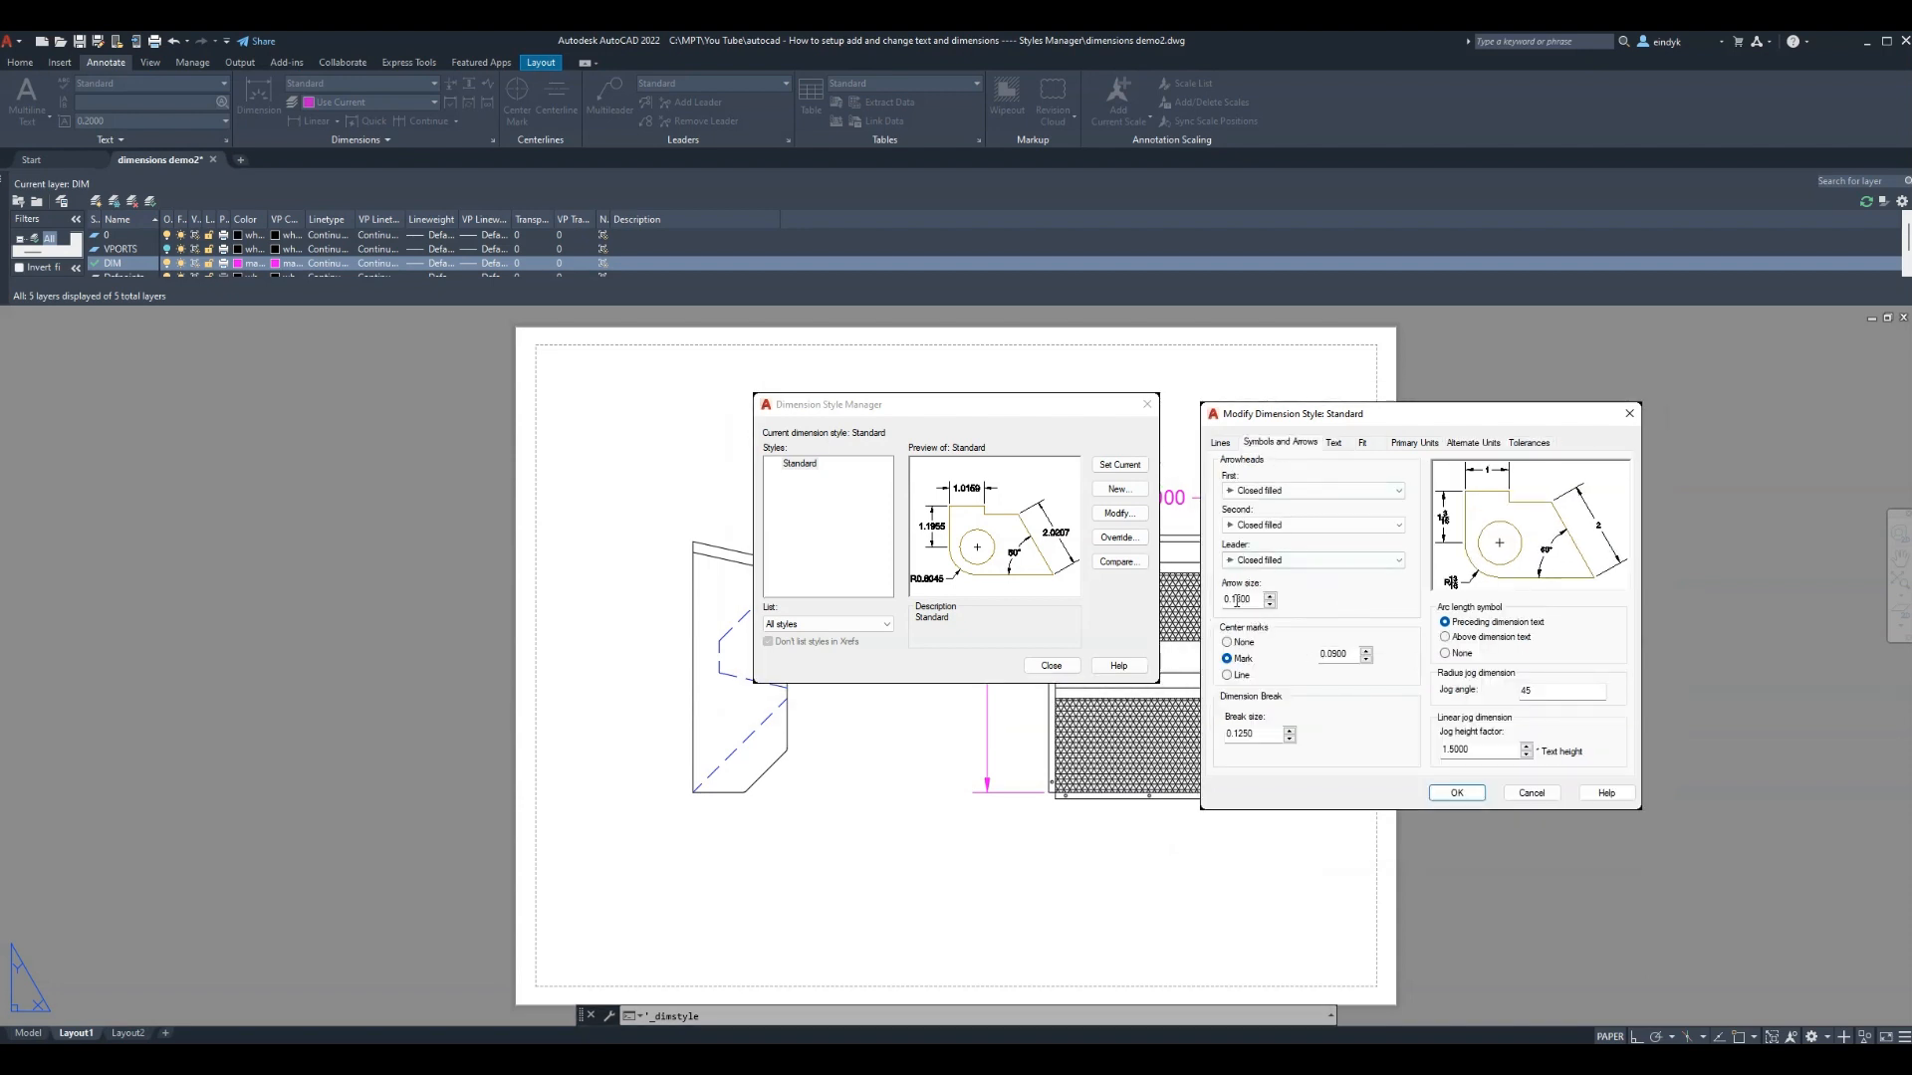
pyautogui.moveTo(1238, 601); pyautogui.dragTo(1268, 599)
pyautogui.write('25')
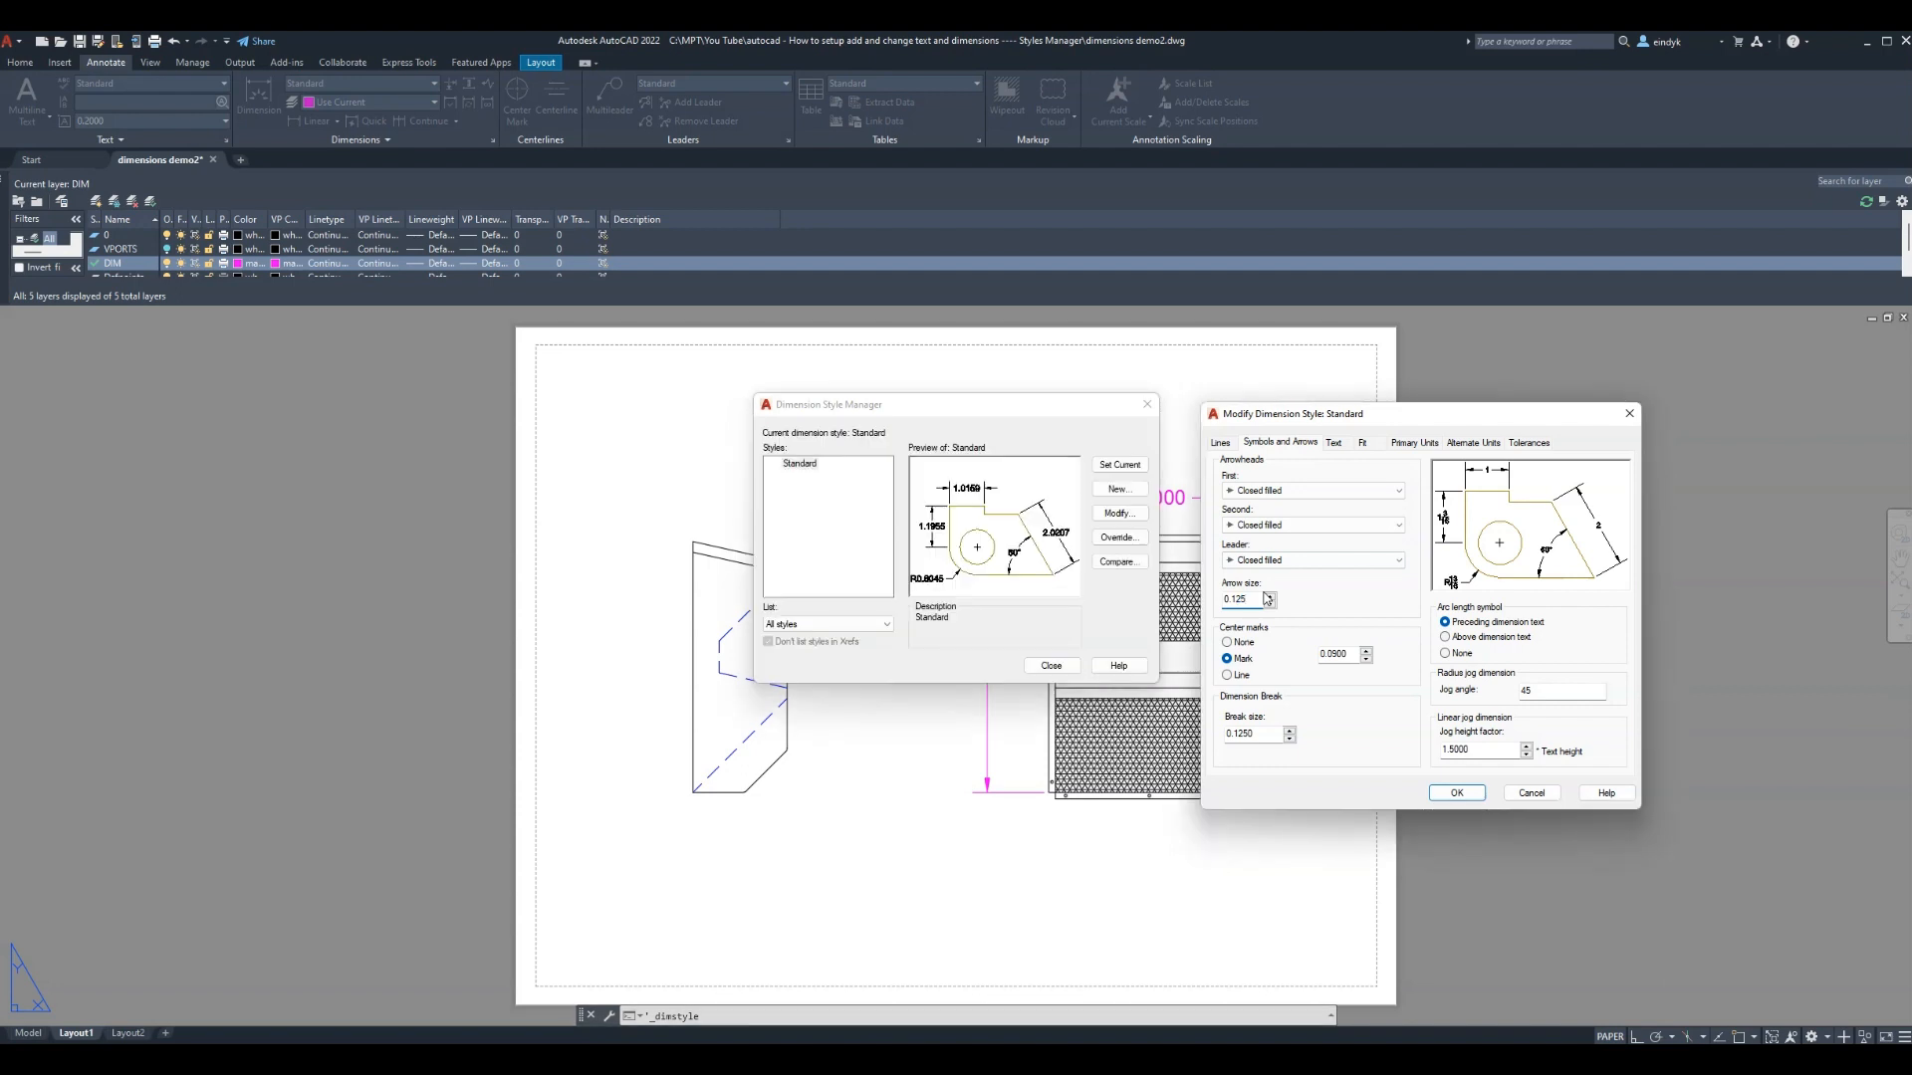
pyautogui.click(1220, 444)
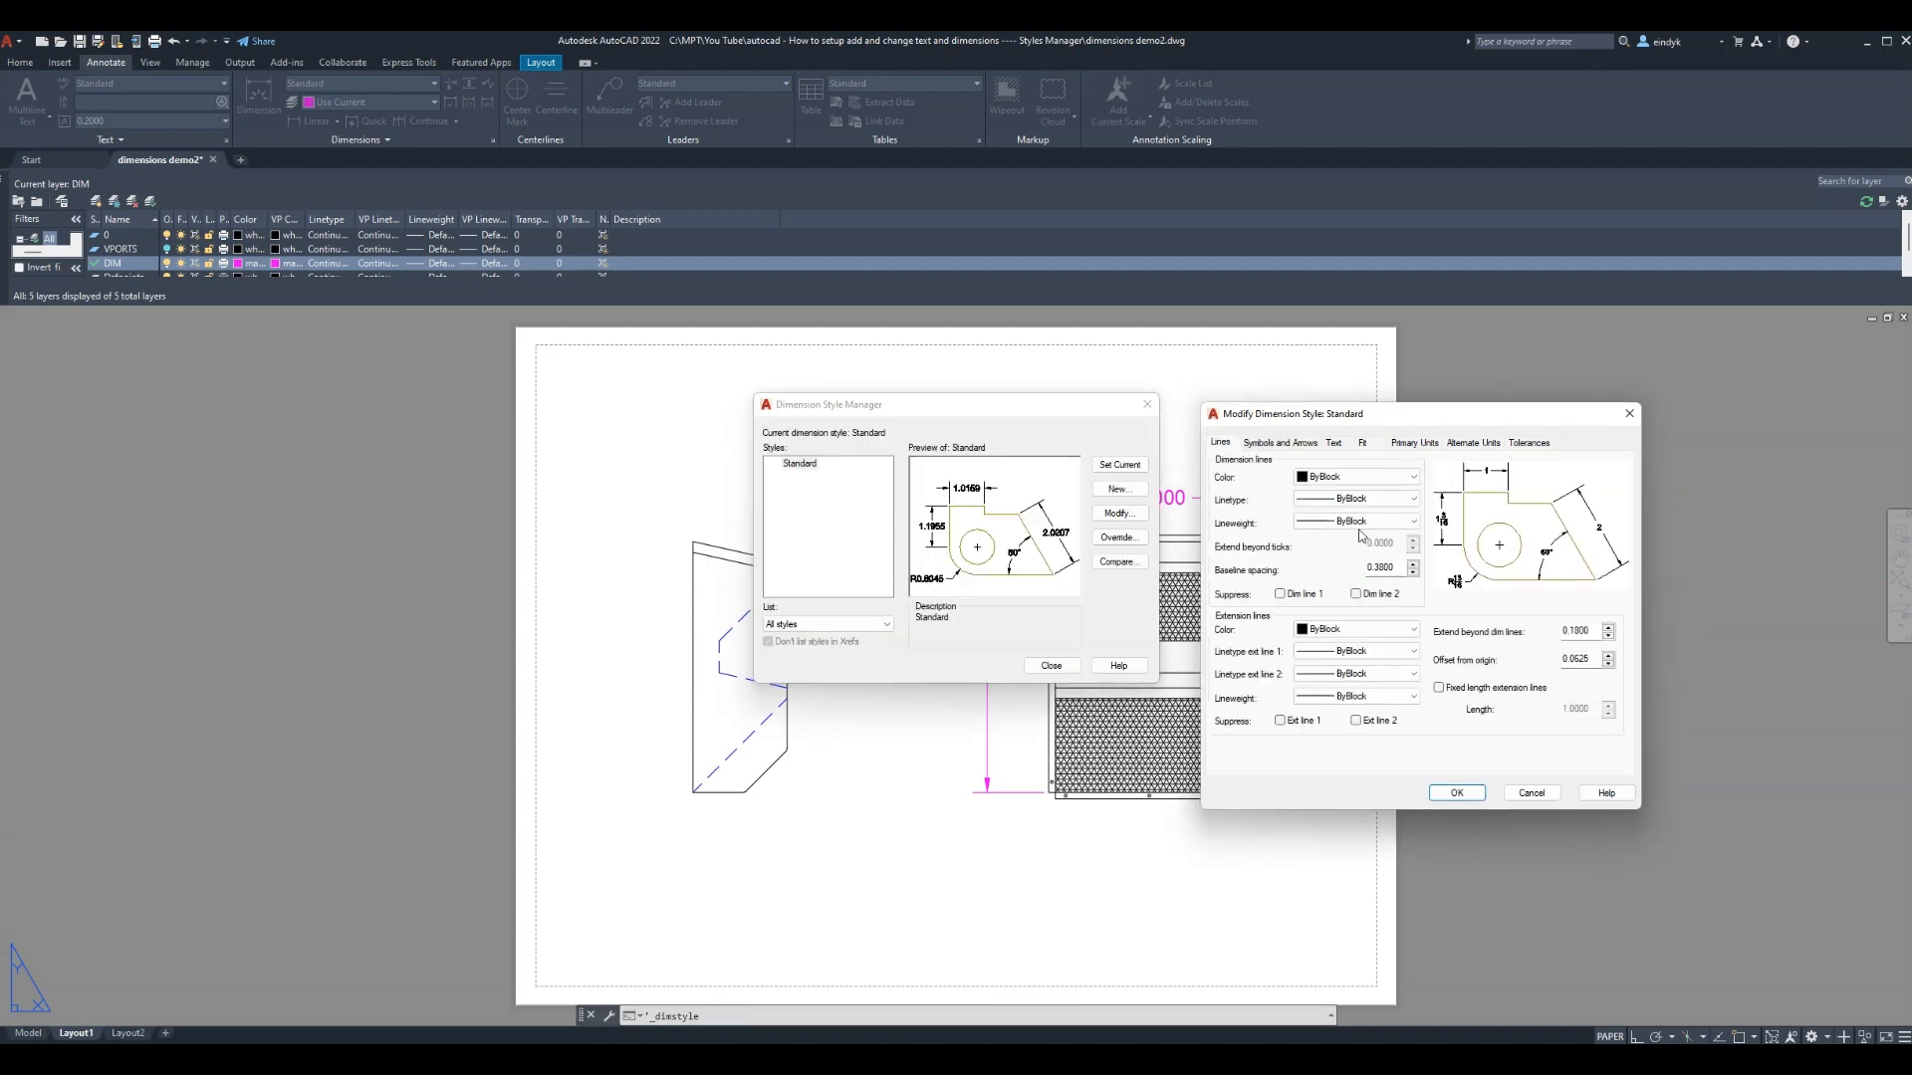
pyautogui.click(1456, 792)
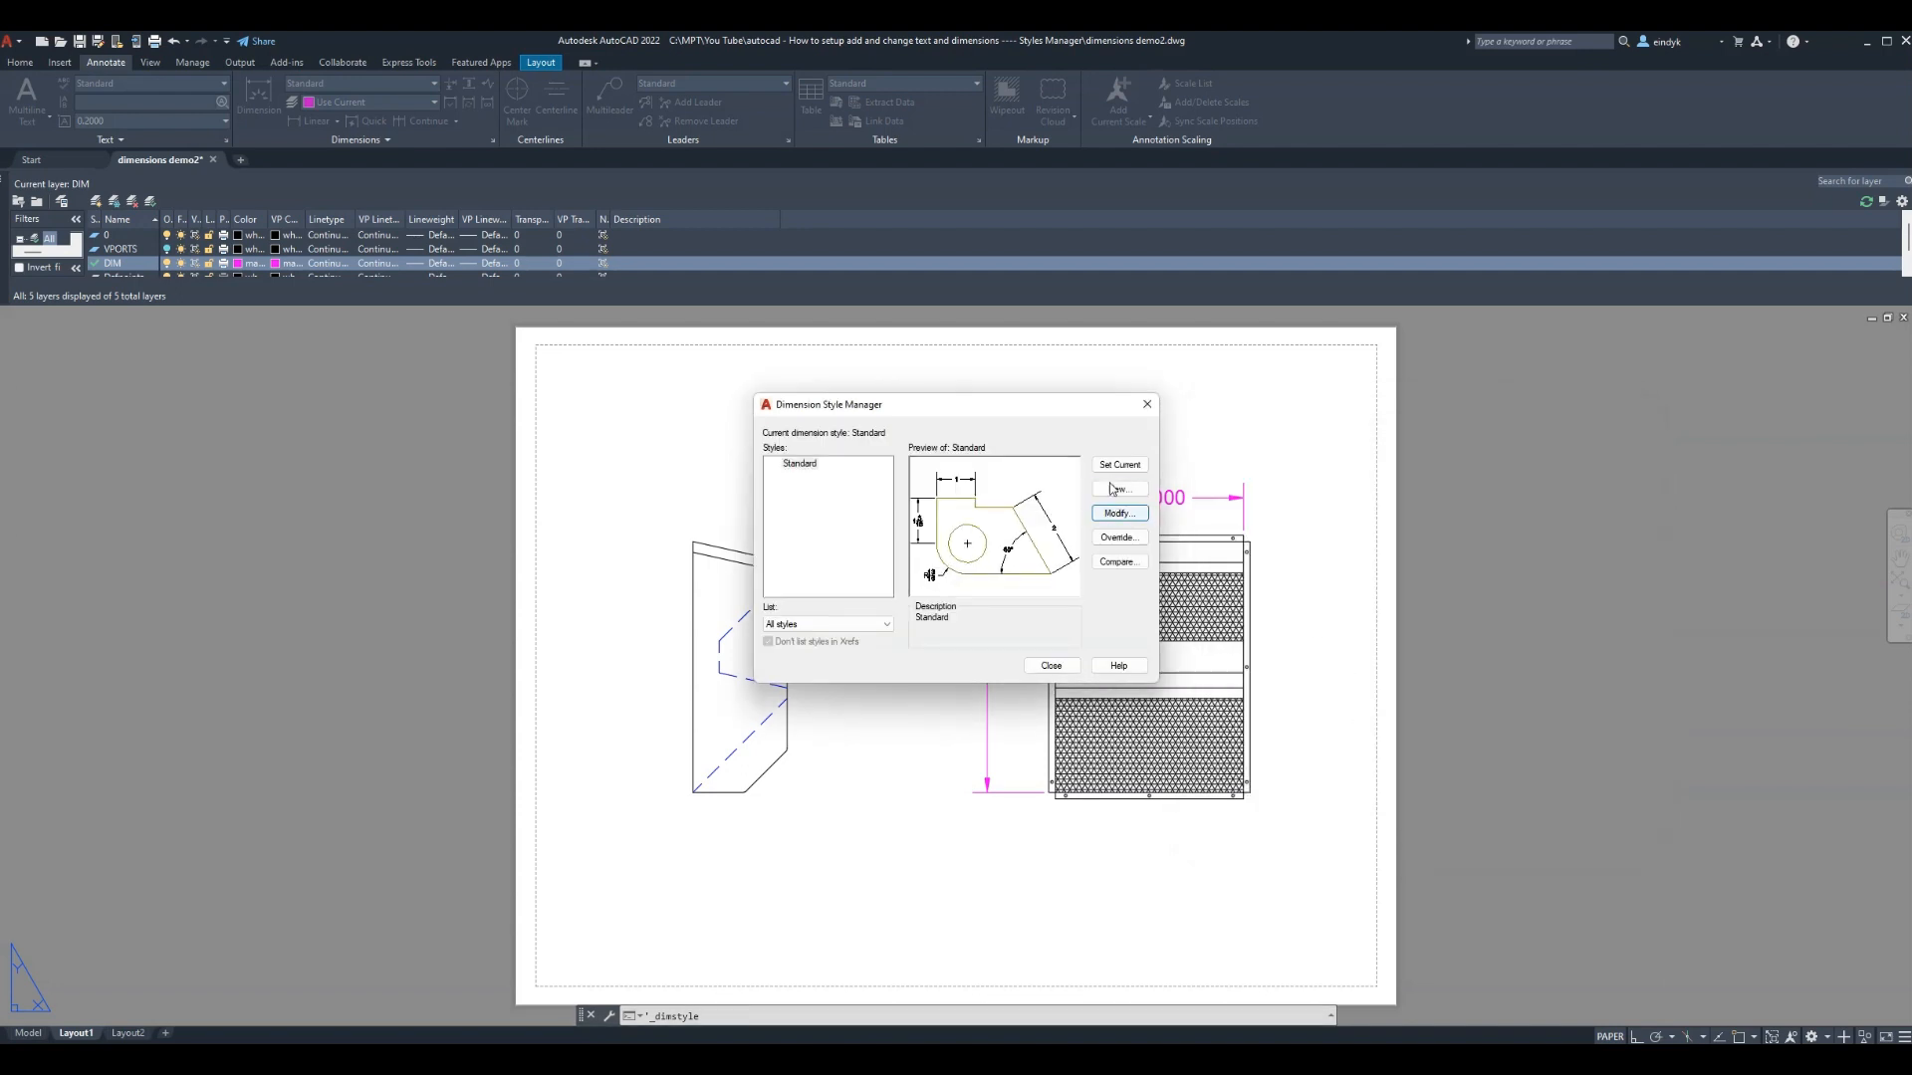
pyautogui.click(1051, 666)
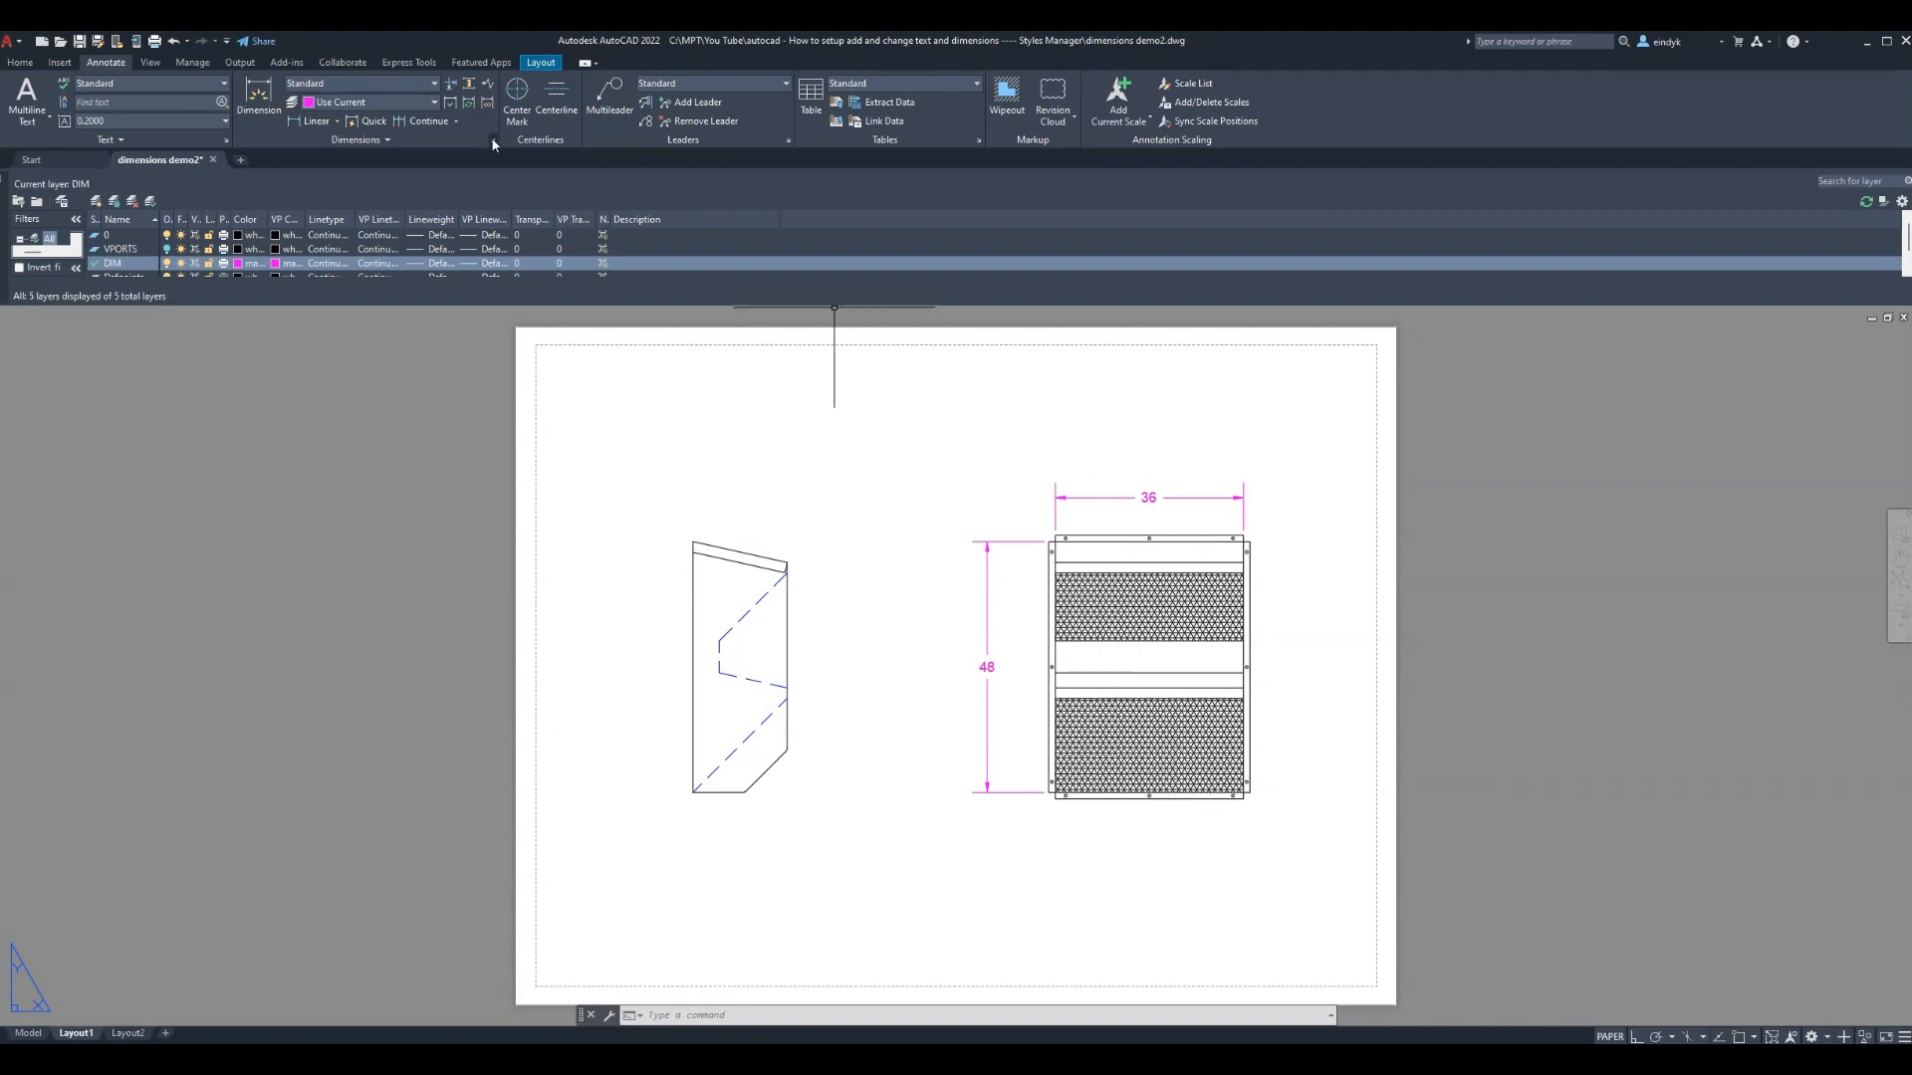
# Change the Standard text style font to simplex.shx, set it current and save
pyautogui.click(226, 145)
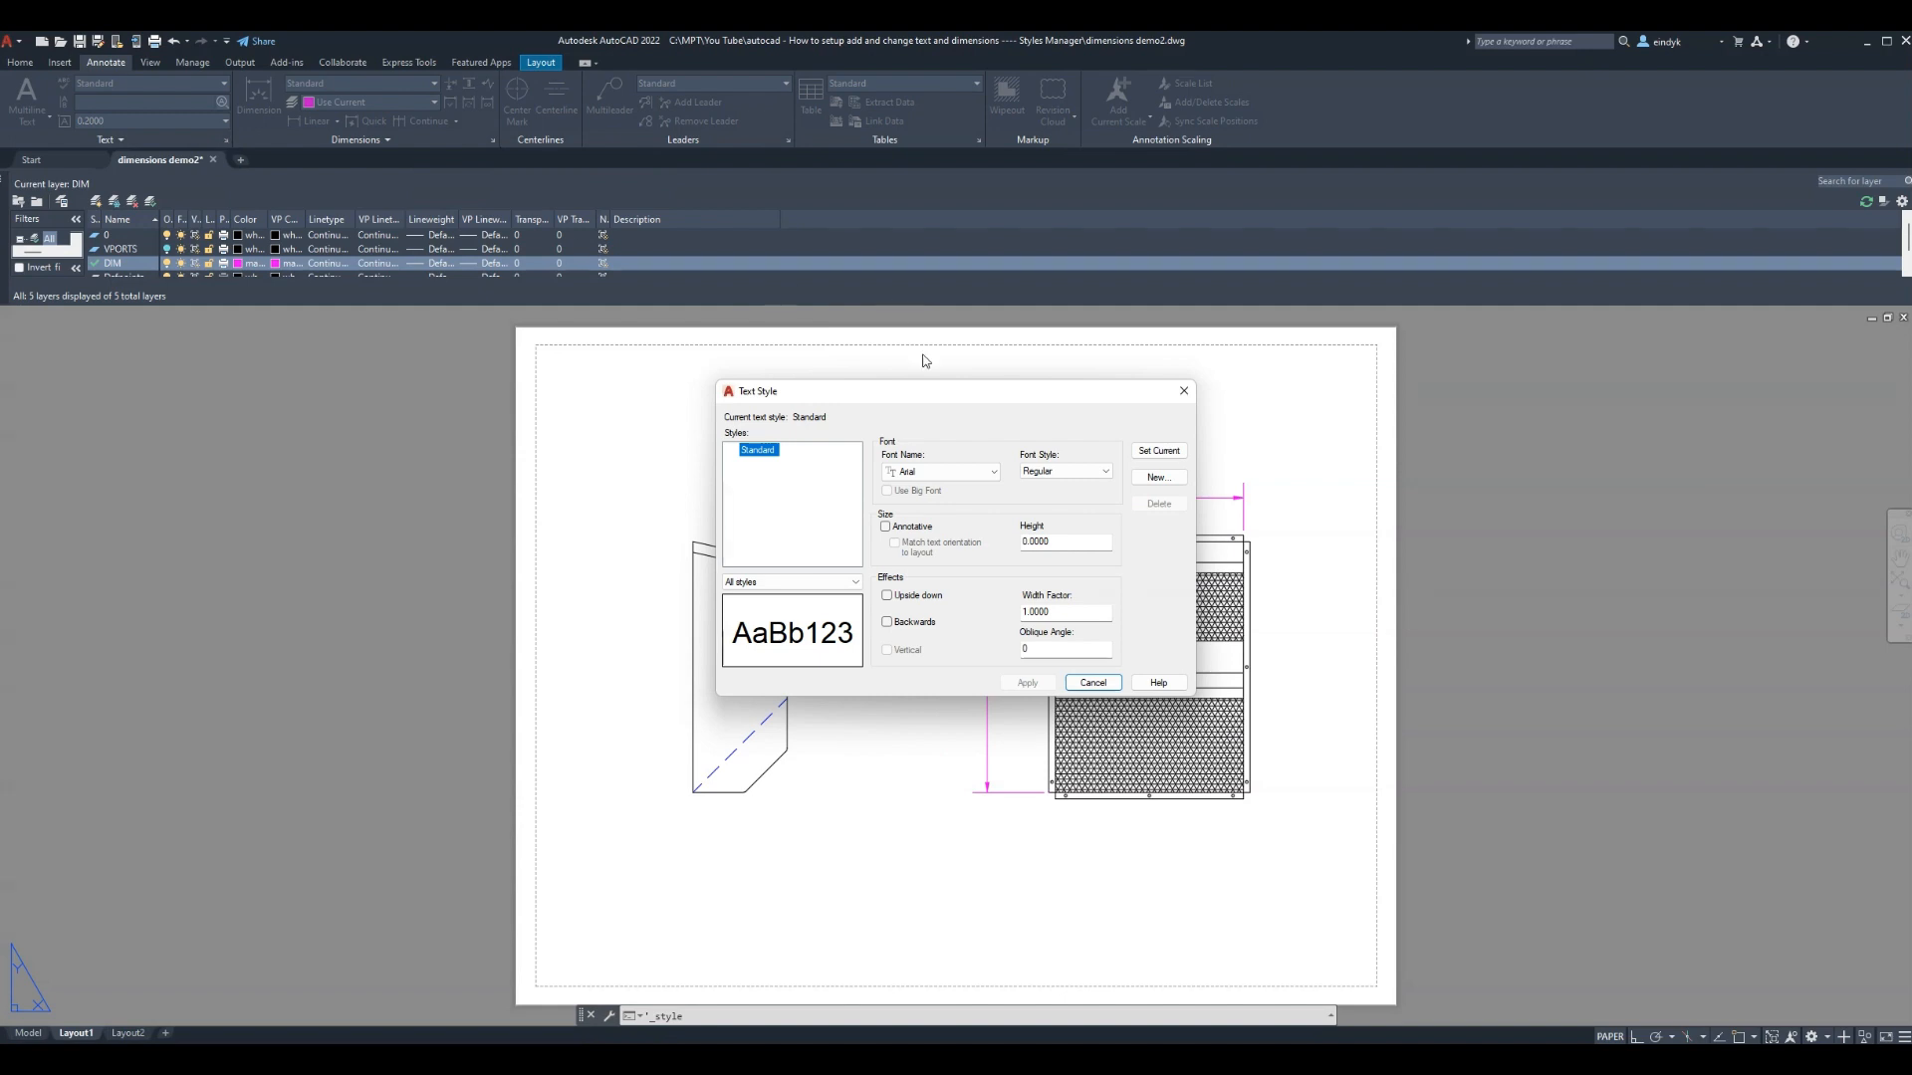
pyautogui.click(995, 474)
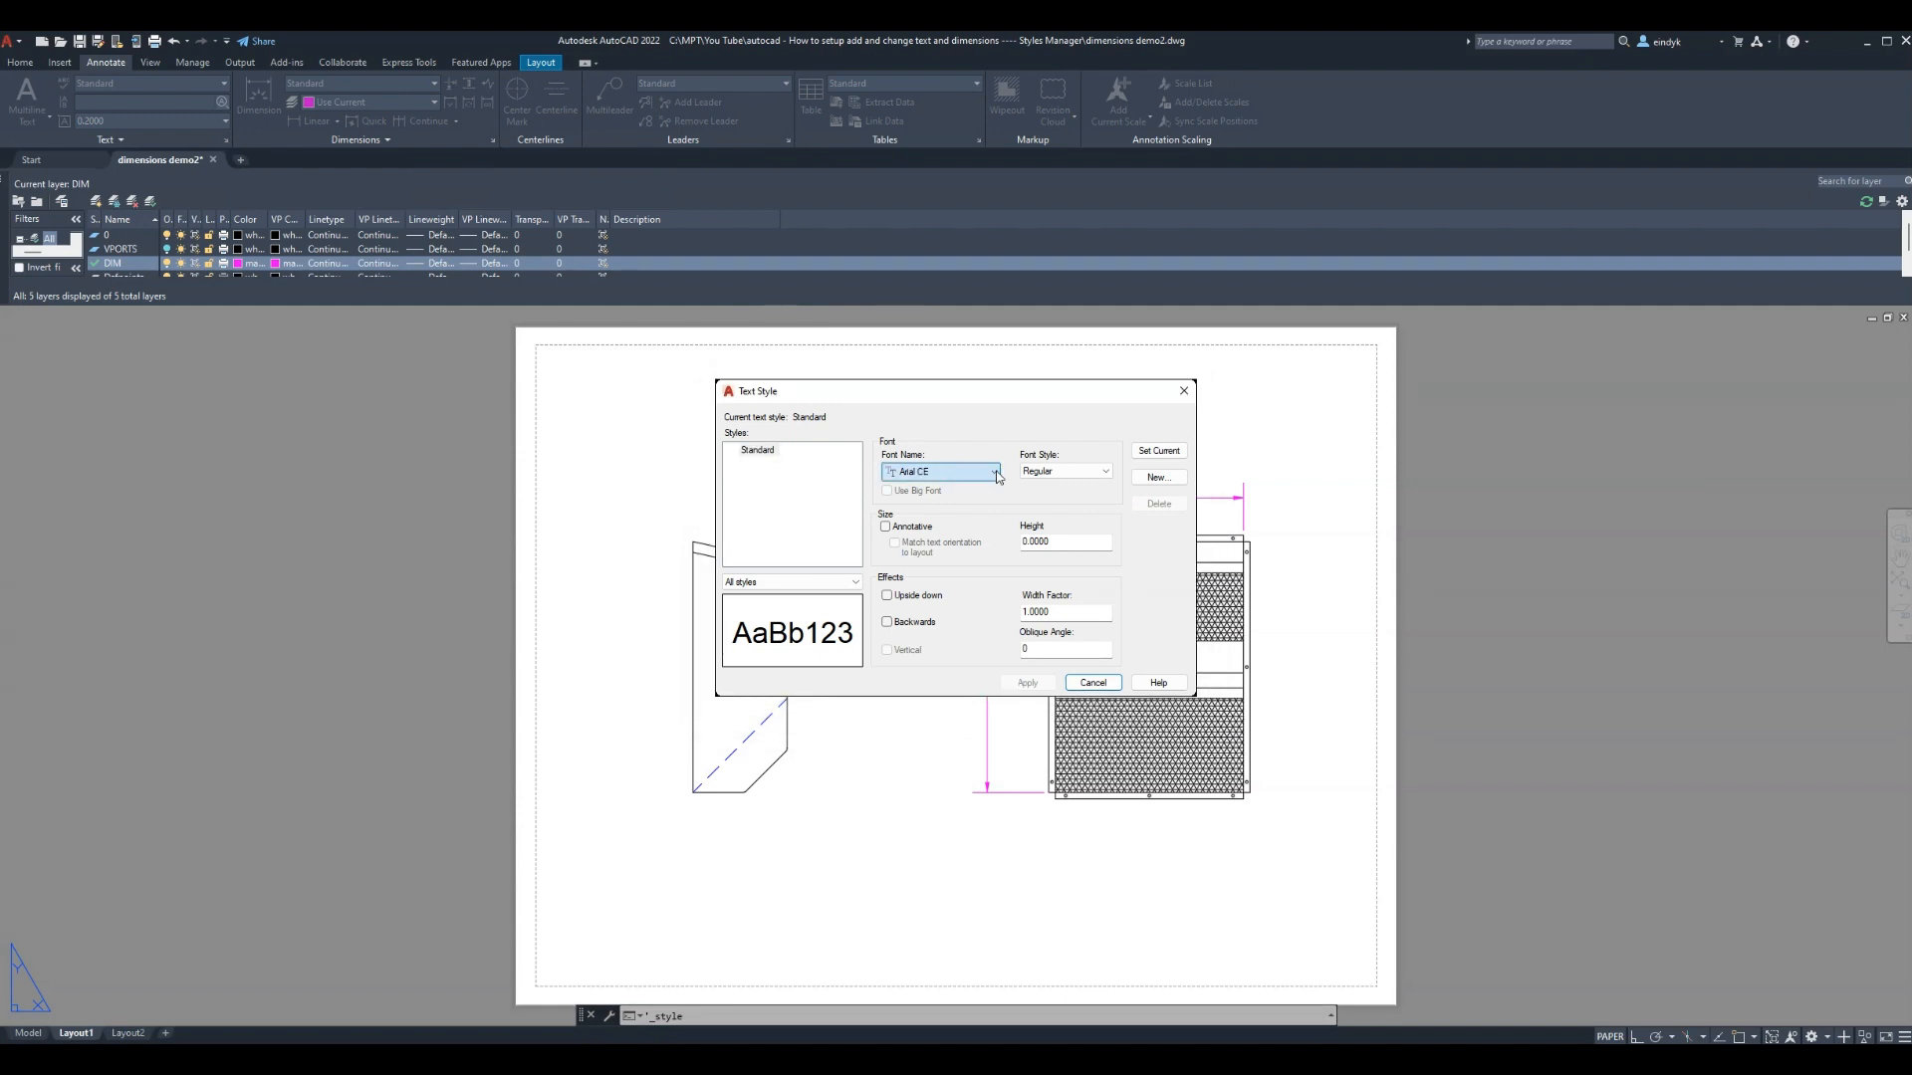
pyautogui.scroll(-2, 1000, 478)
pyautogui.scroll(-10, 940, 472)
pyautogui.click(1159, 450)
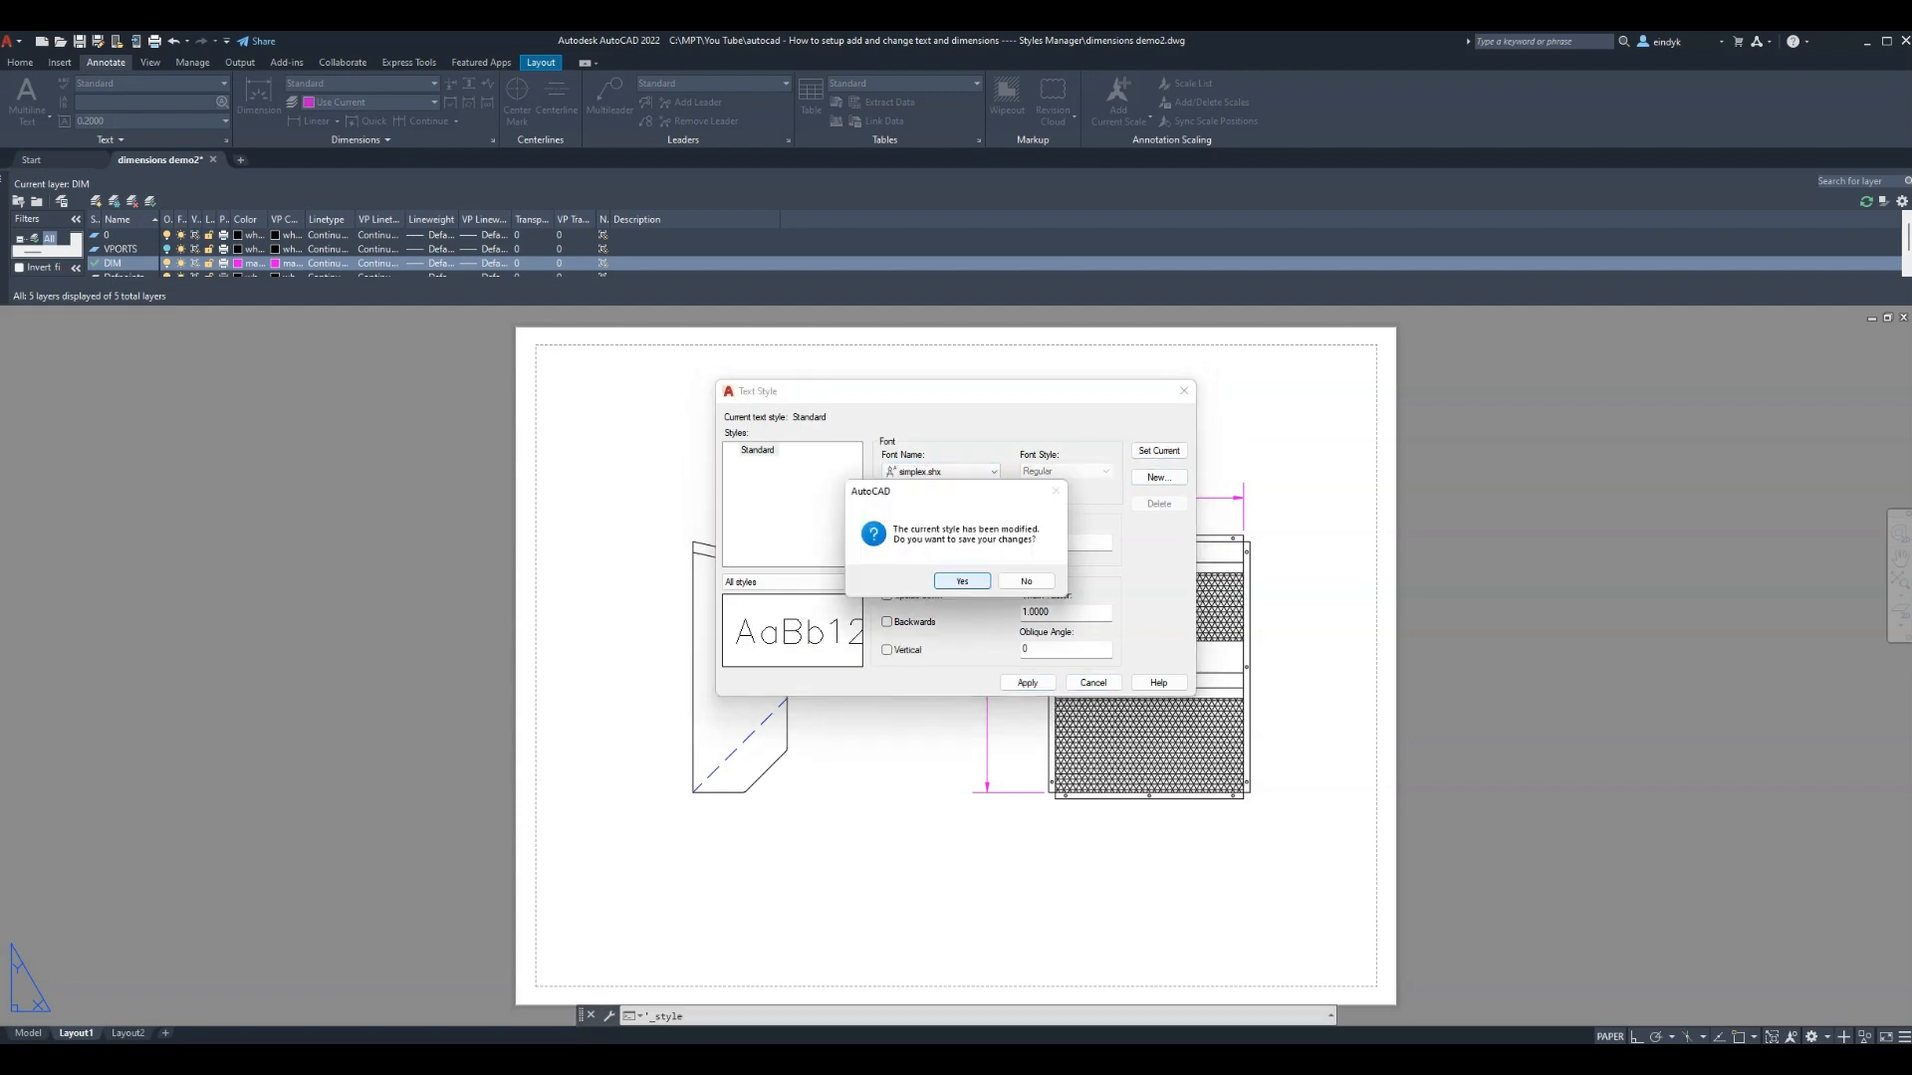
pyautogui.click(962, 582)
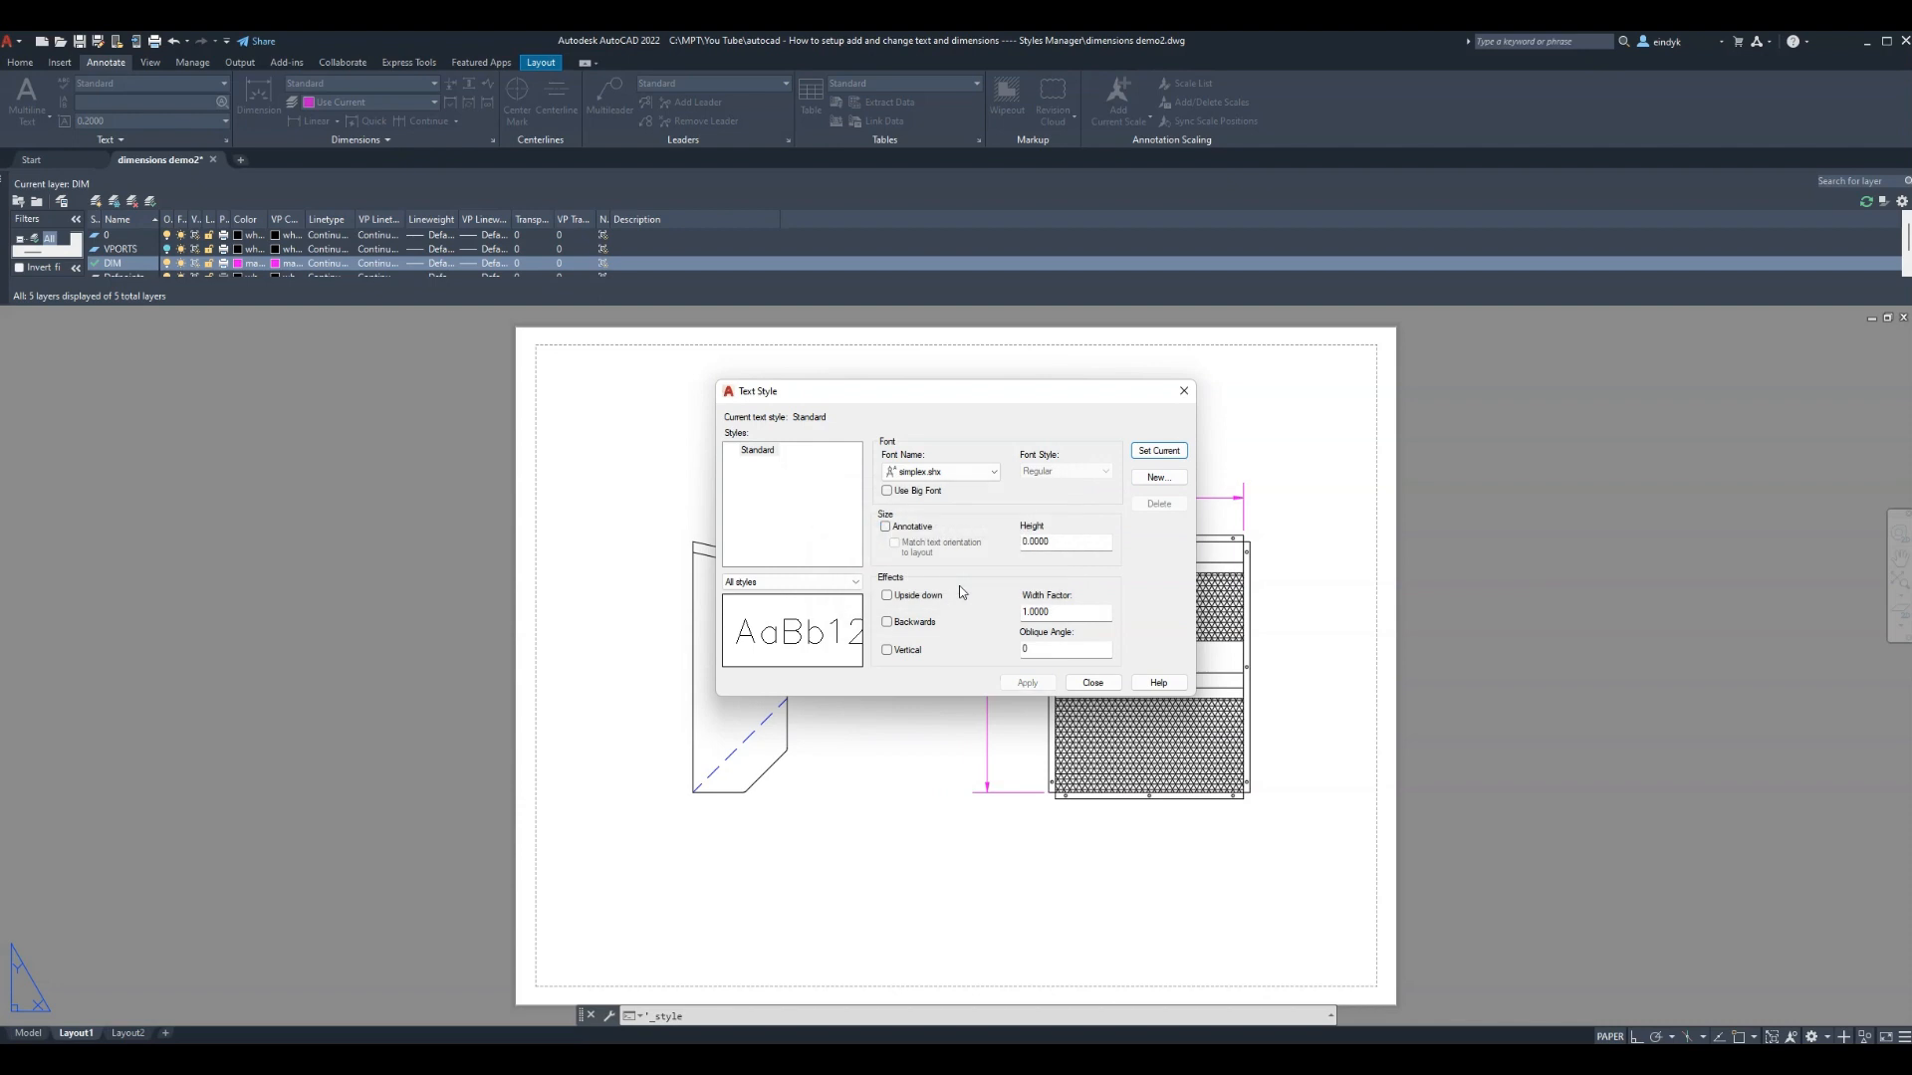
pyautogui.click(1093, 682)
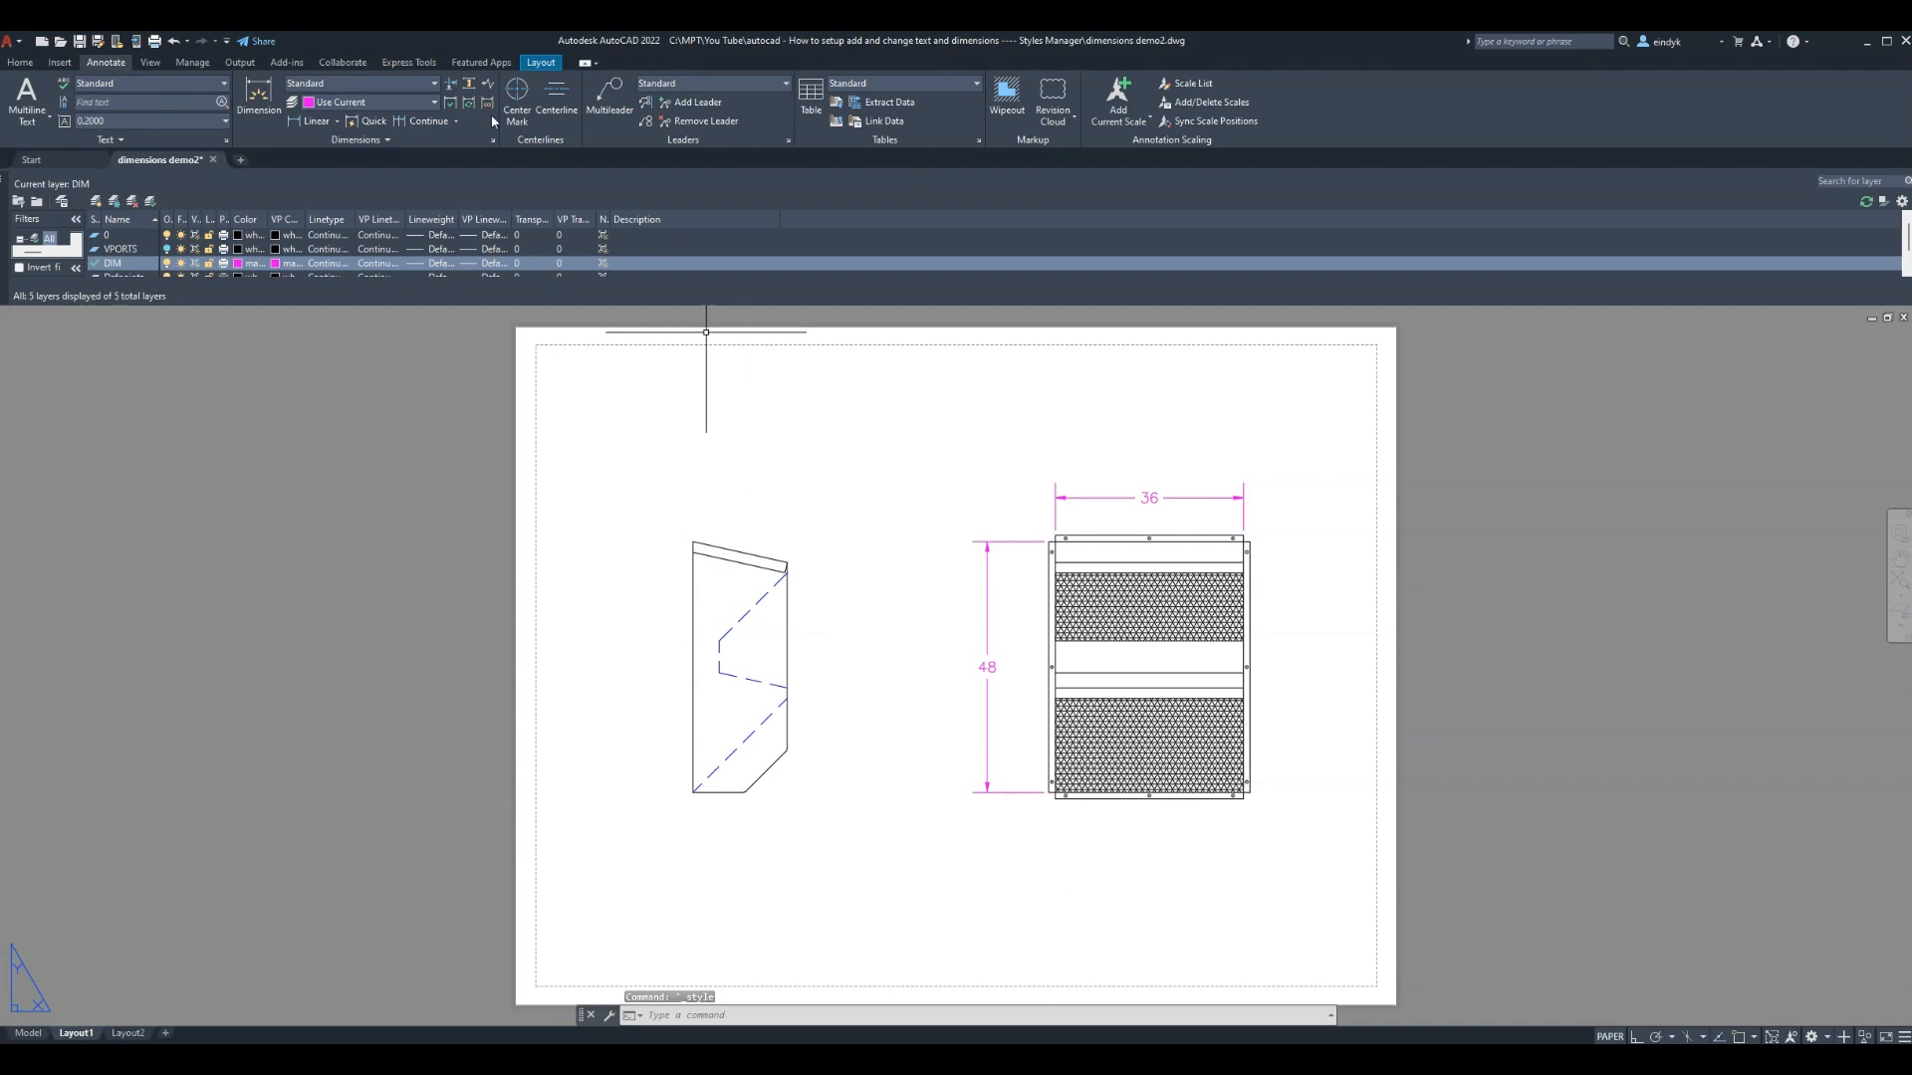
# Add a 45° angular dimension between the lower dashed diagonal and the side view's bottom edge
pyautogui.click(337, 120)
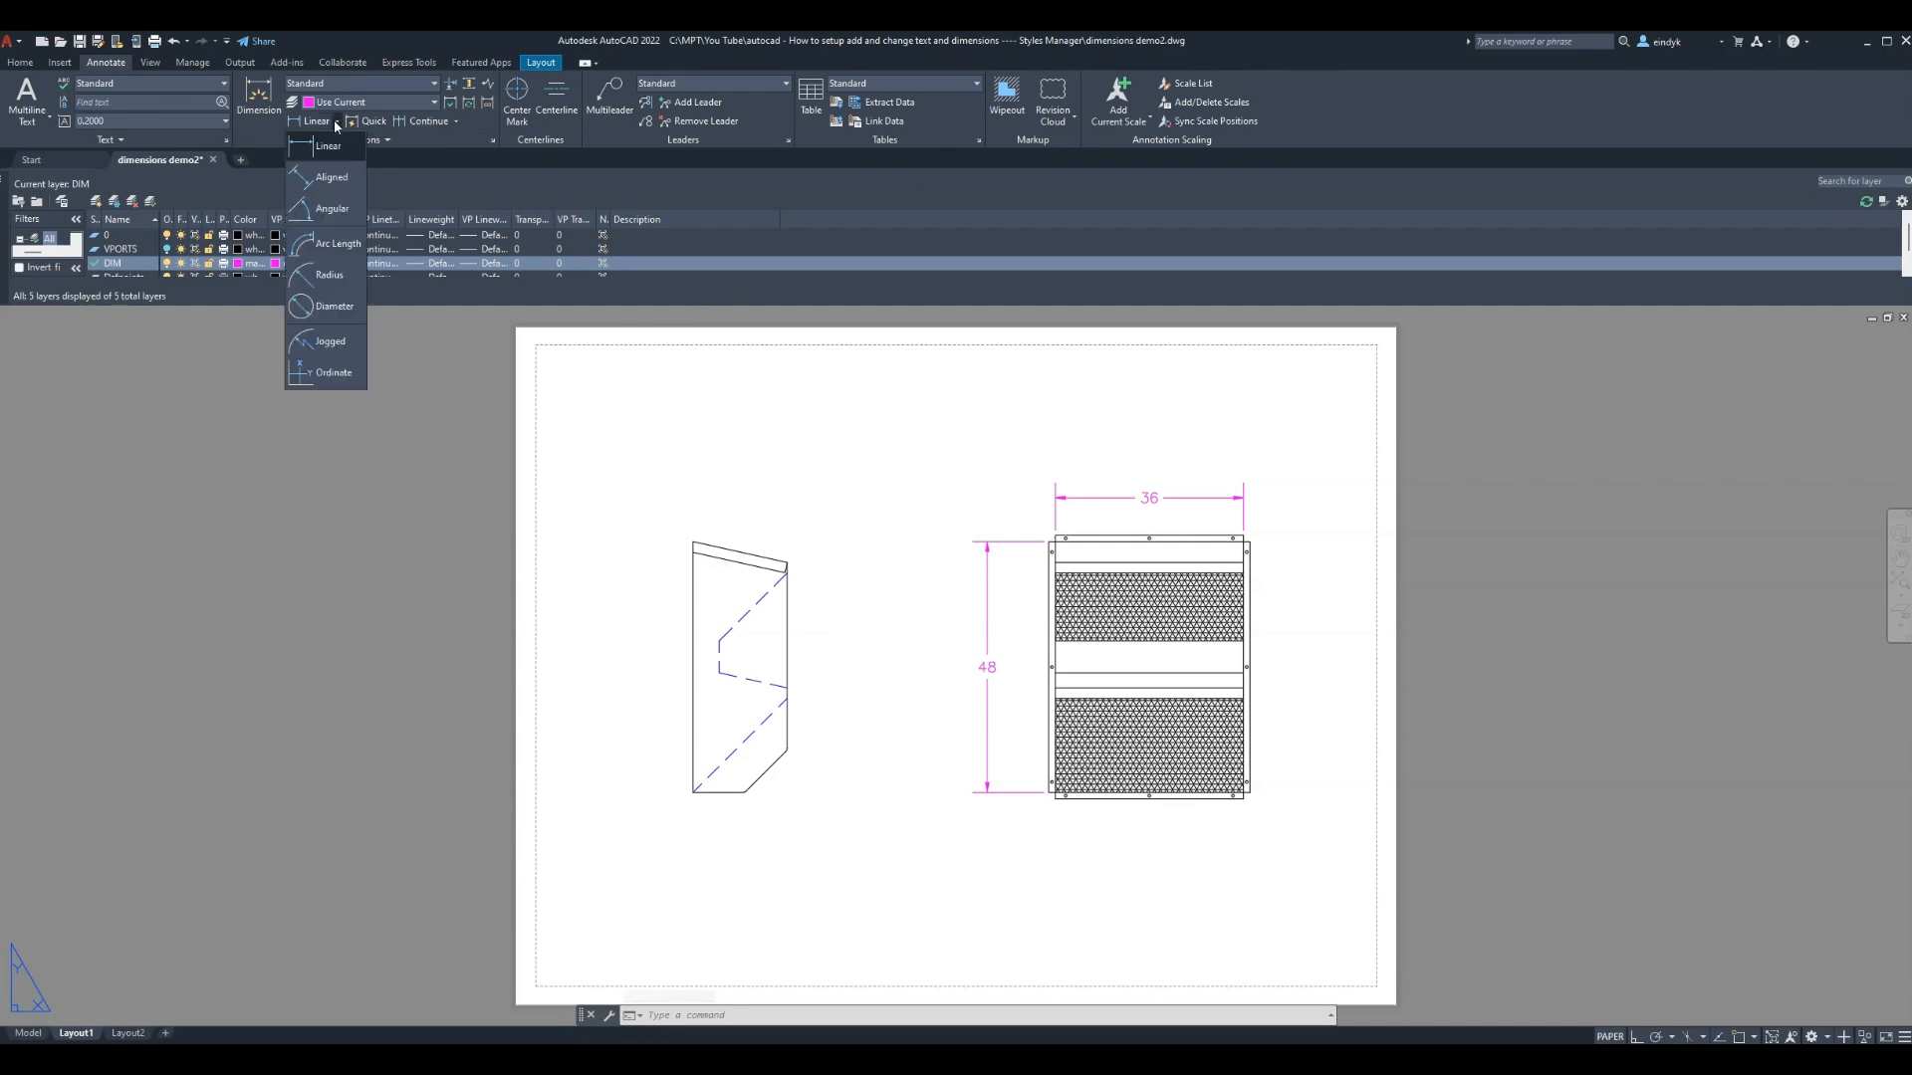
pyautogui.click(332, 208)
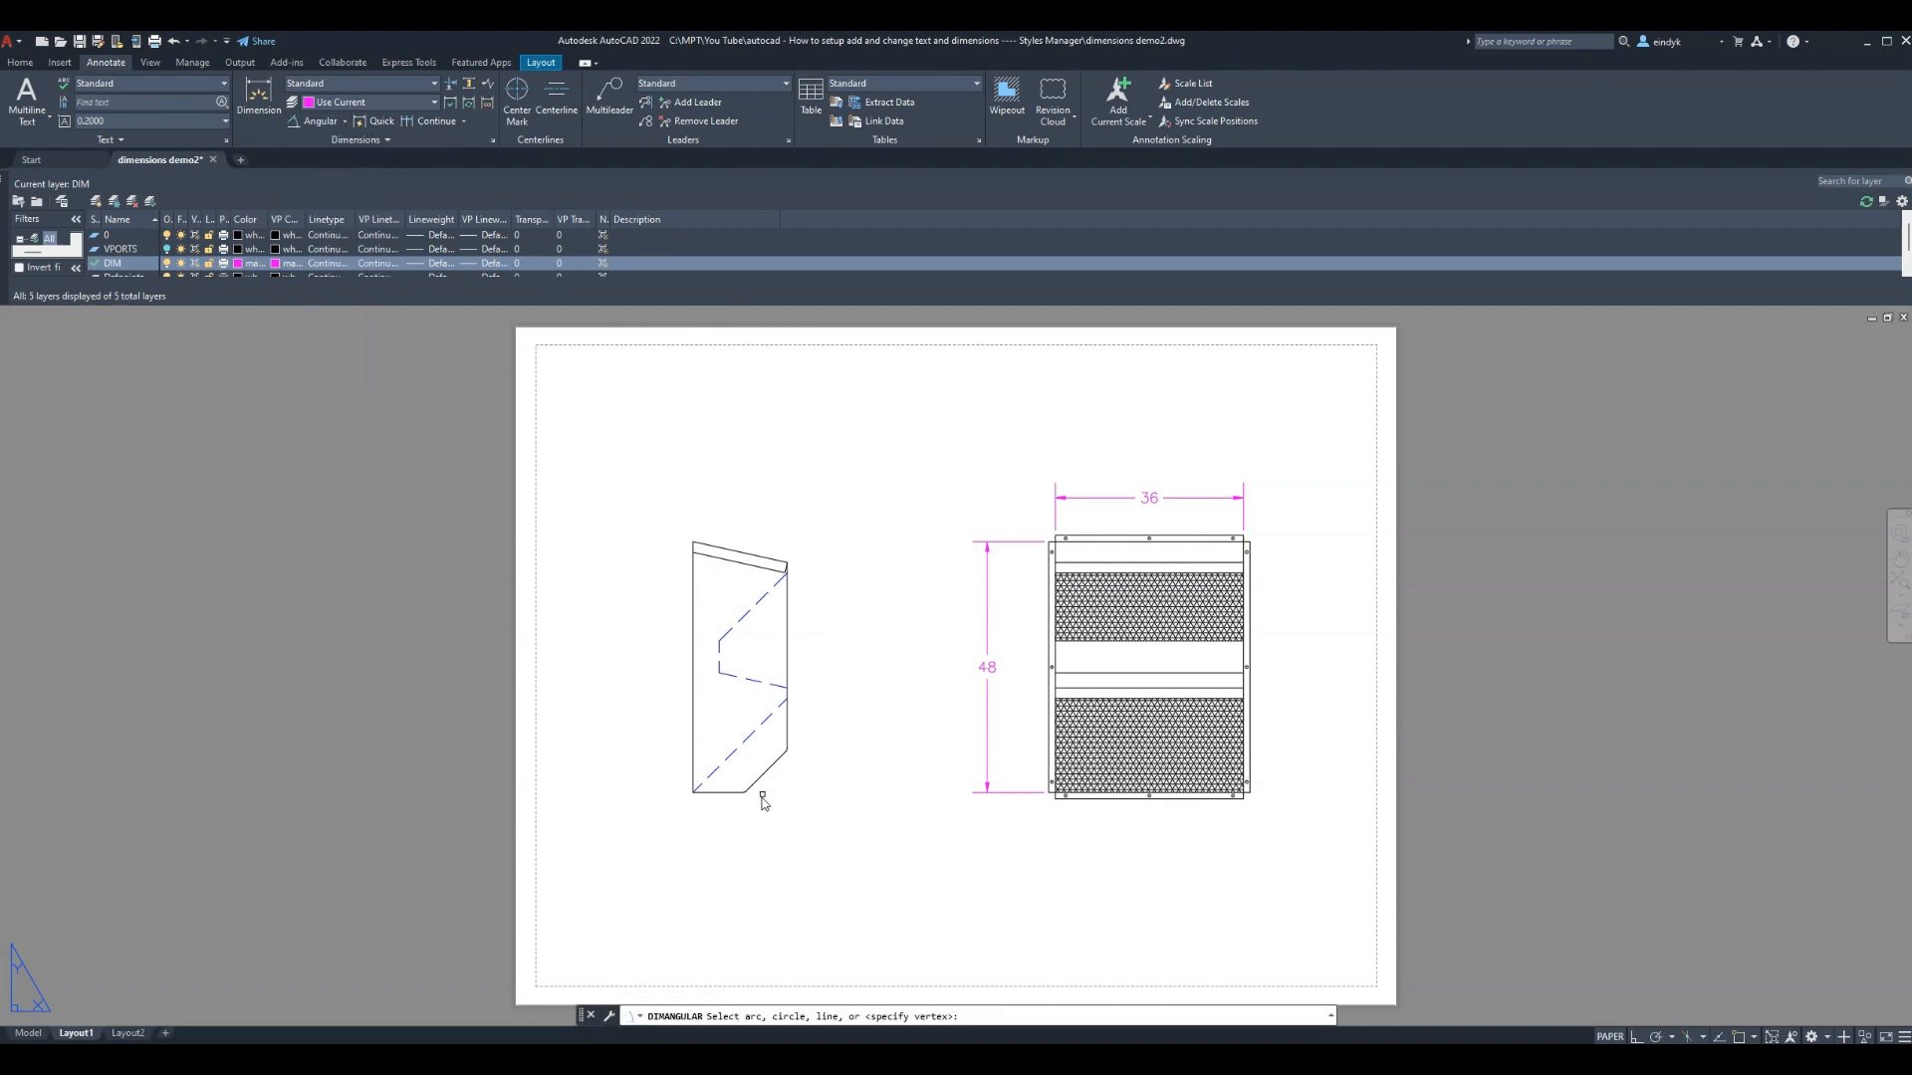
pyautogui.click(727, 763)
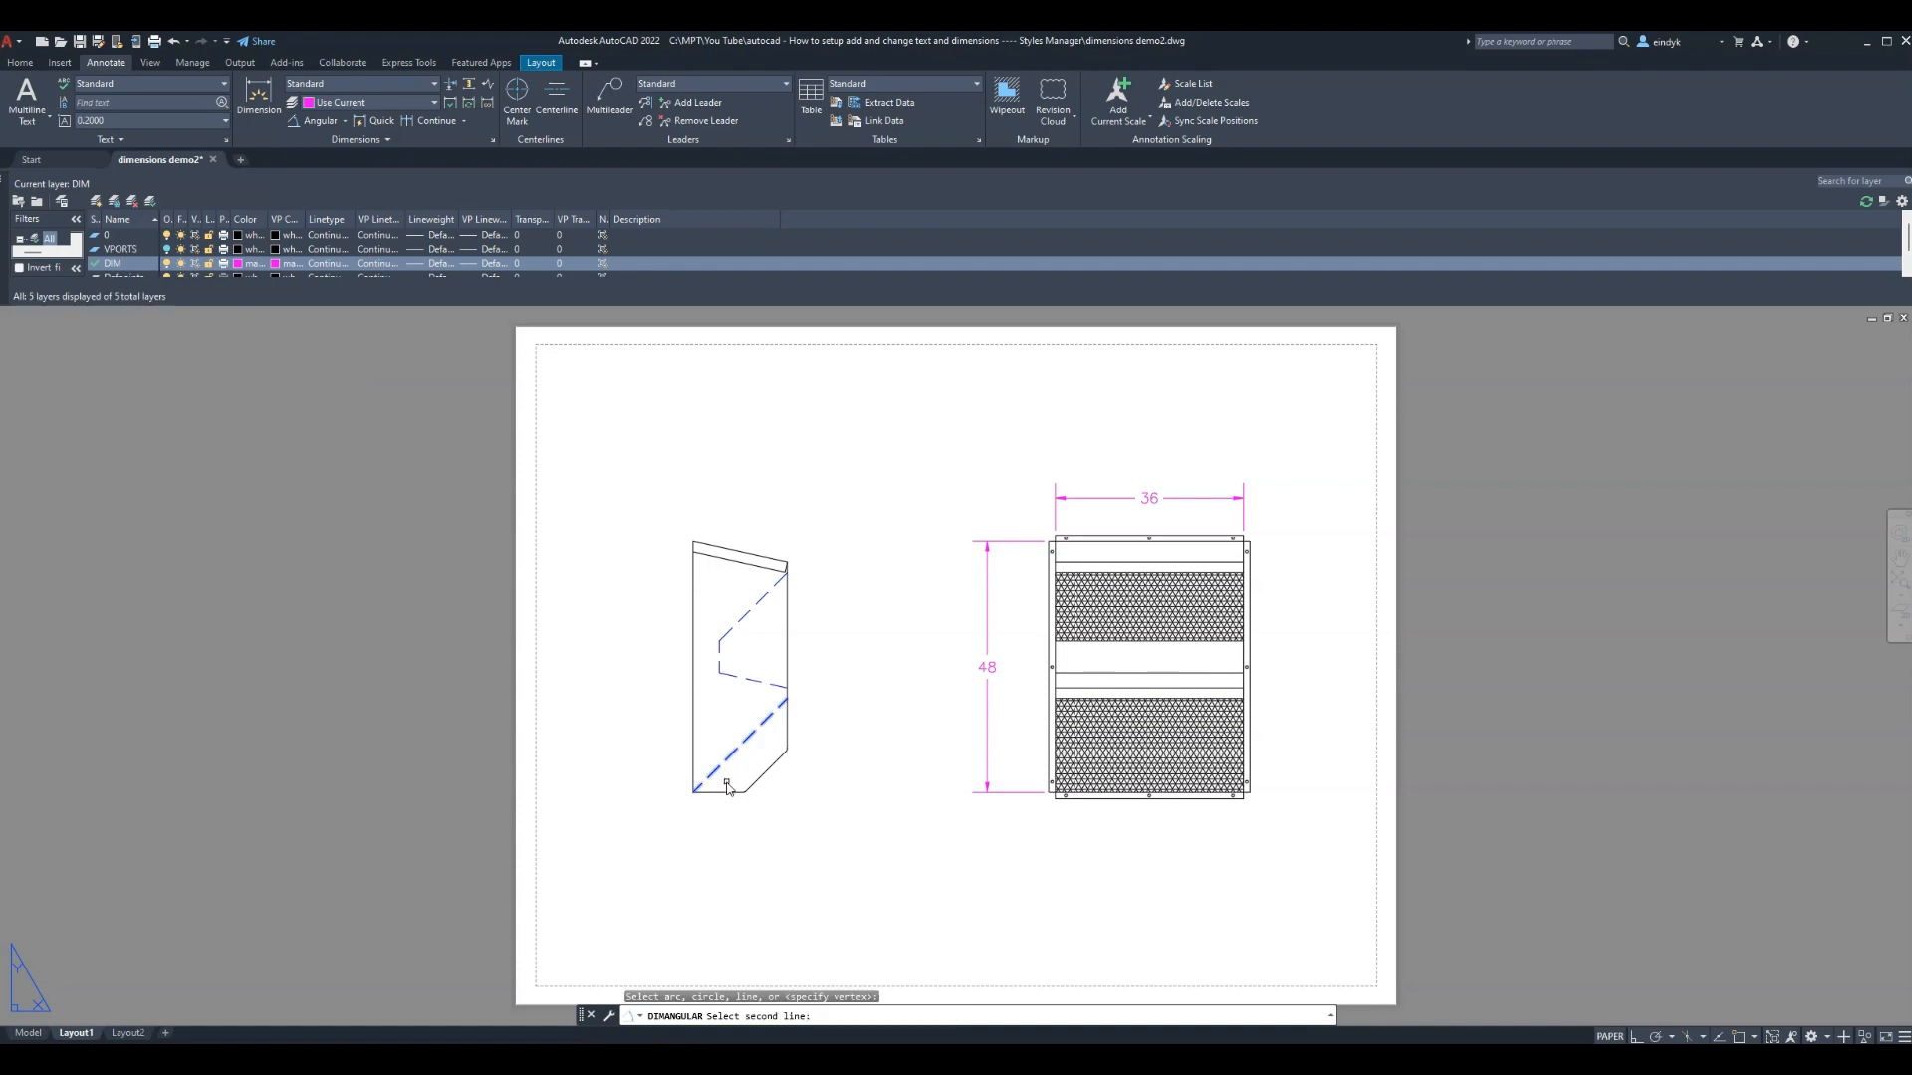
pyautogui.click(726, 794)
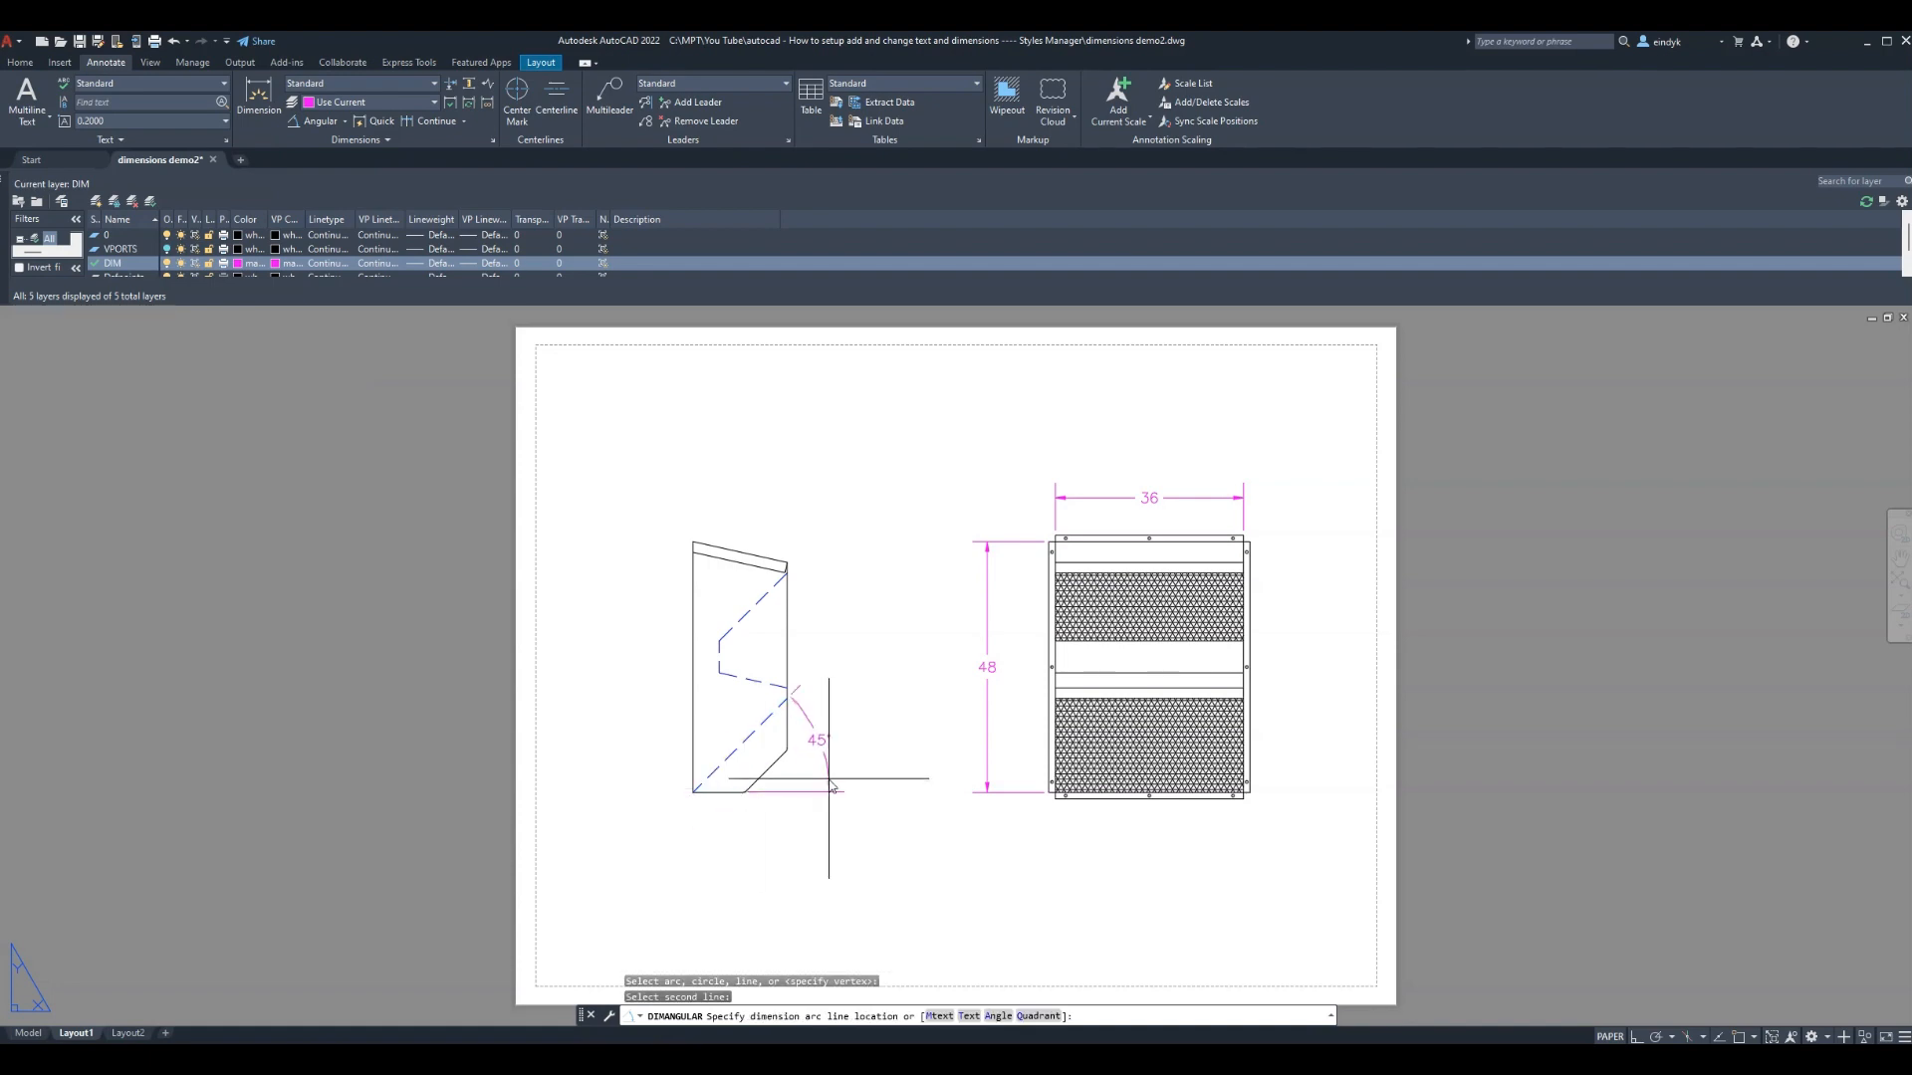
pyautogui.click(858, 721)
pyautogui.press('Escape')
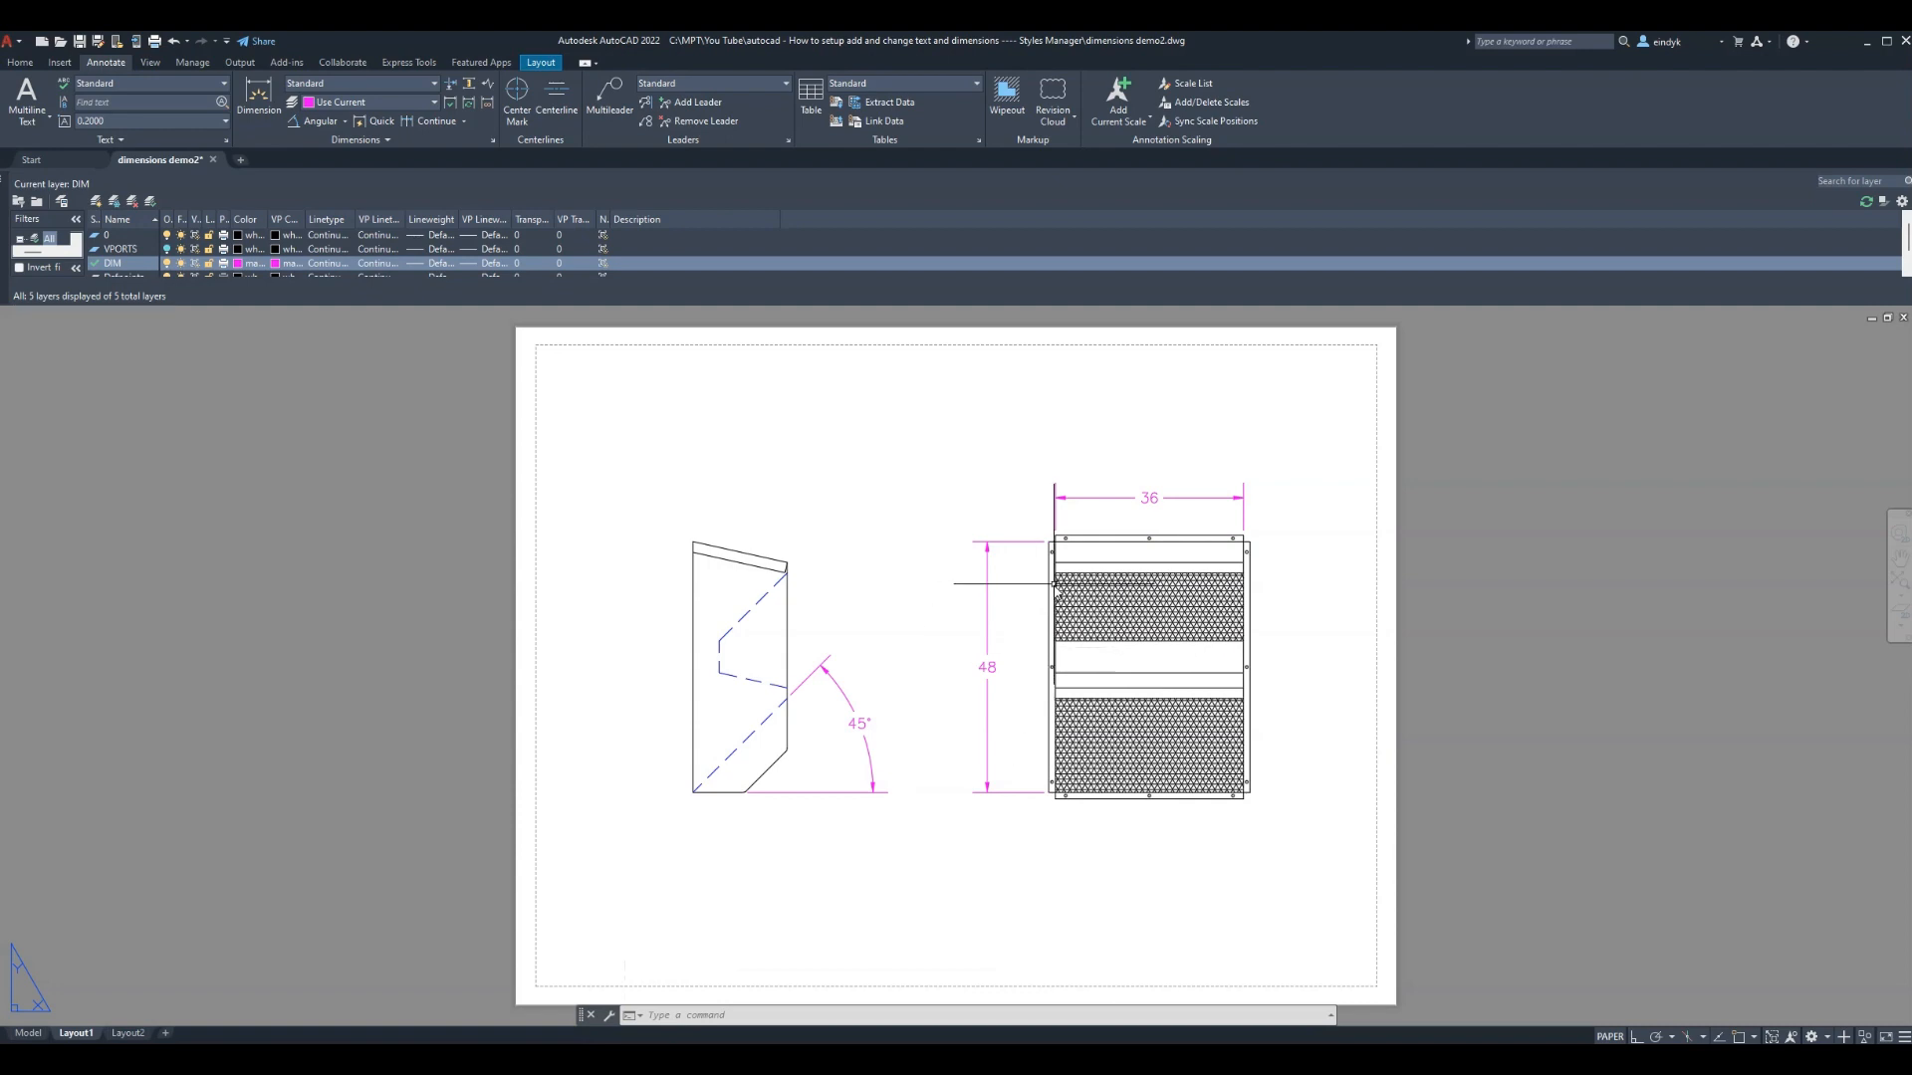
pyautogui.click(492, 140)
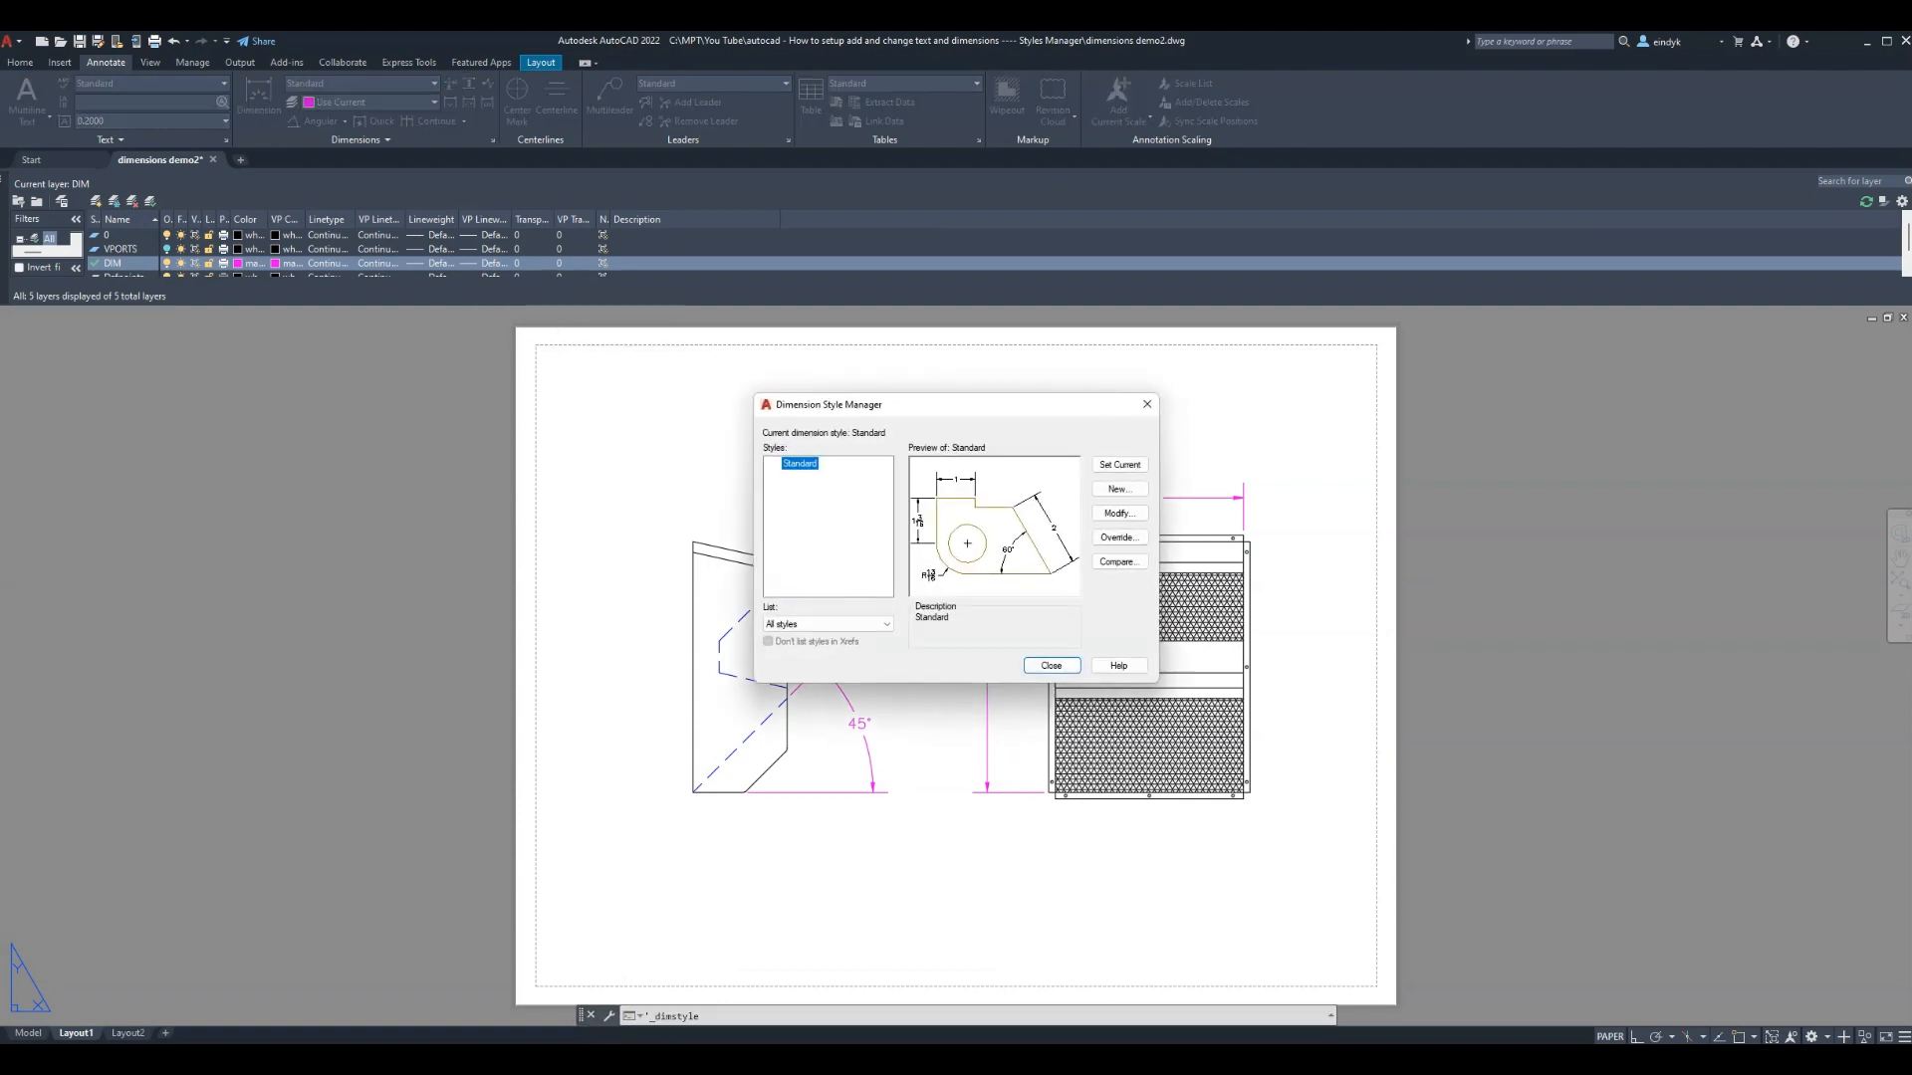
# Set Standard's extension beyond dimension lines and offset from origin to 0.1, and make it current
pyautogui.click(1120, 514)
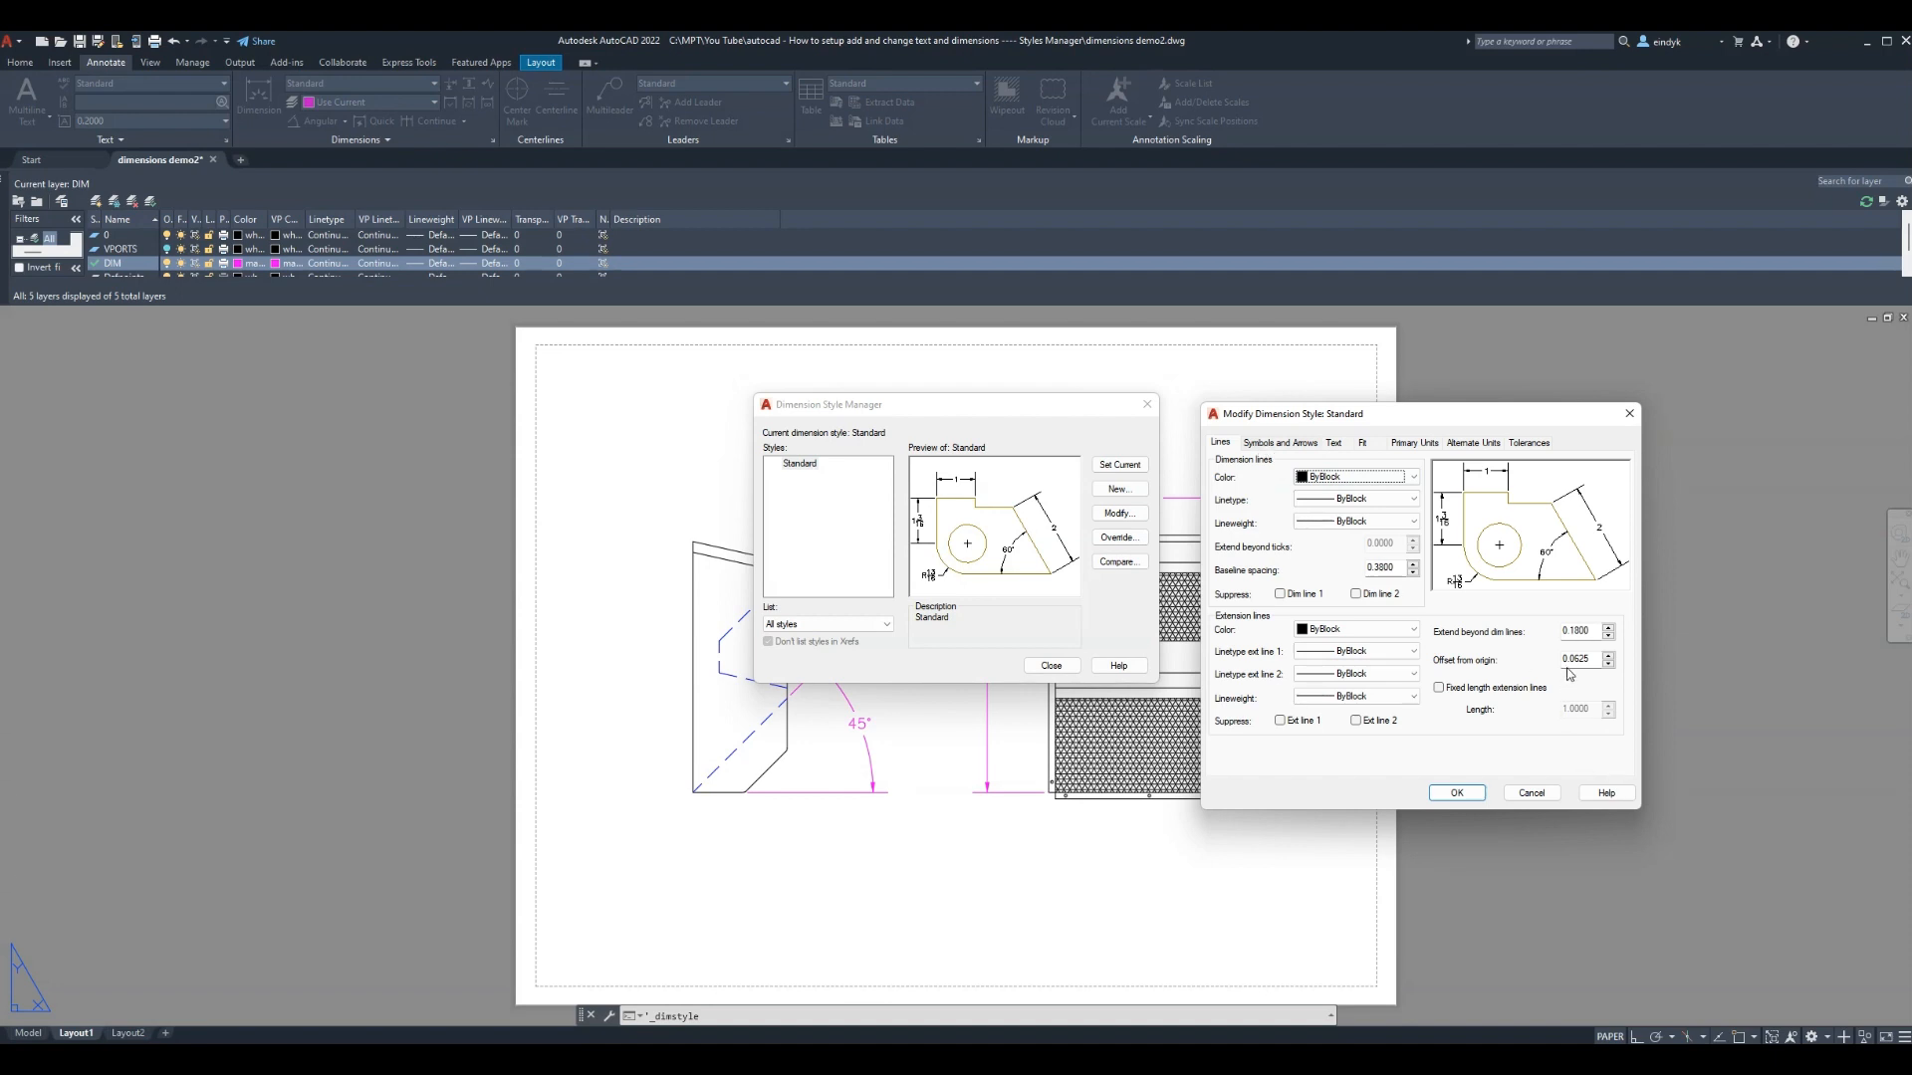
pyautogui.moveTo(1574, 634); pyautogui.dragTo(1600, 616)
pyautogui.write('0')
pyautogui.moveTo(1571, 660); pyautogui.dragTo(1593, 652)
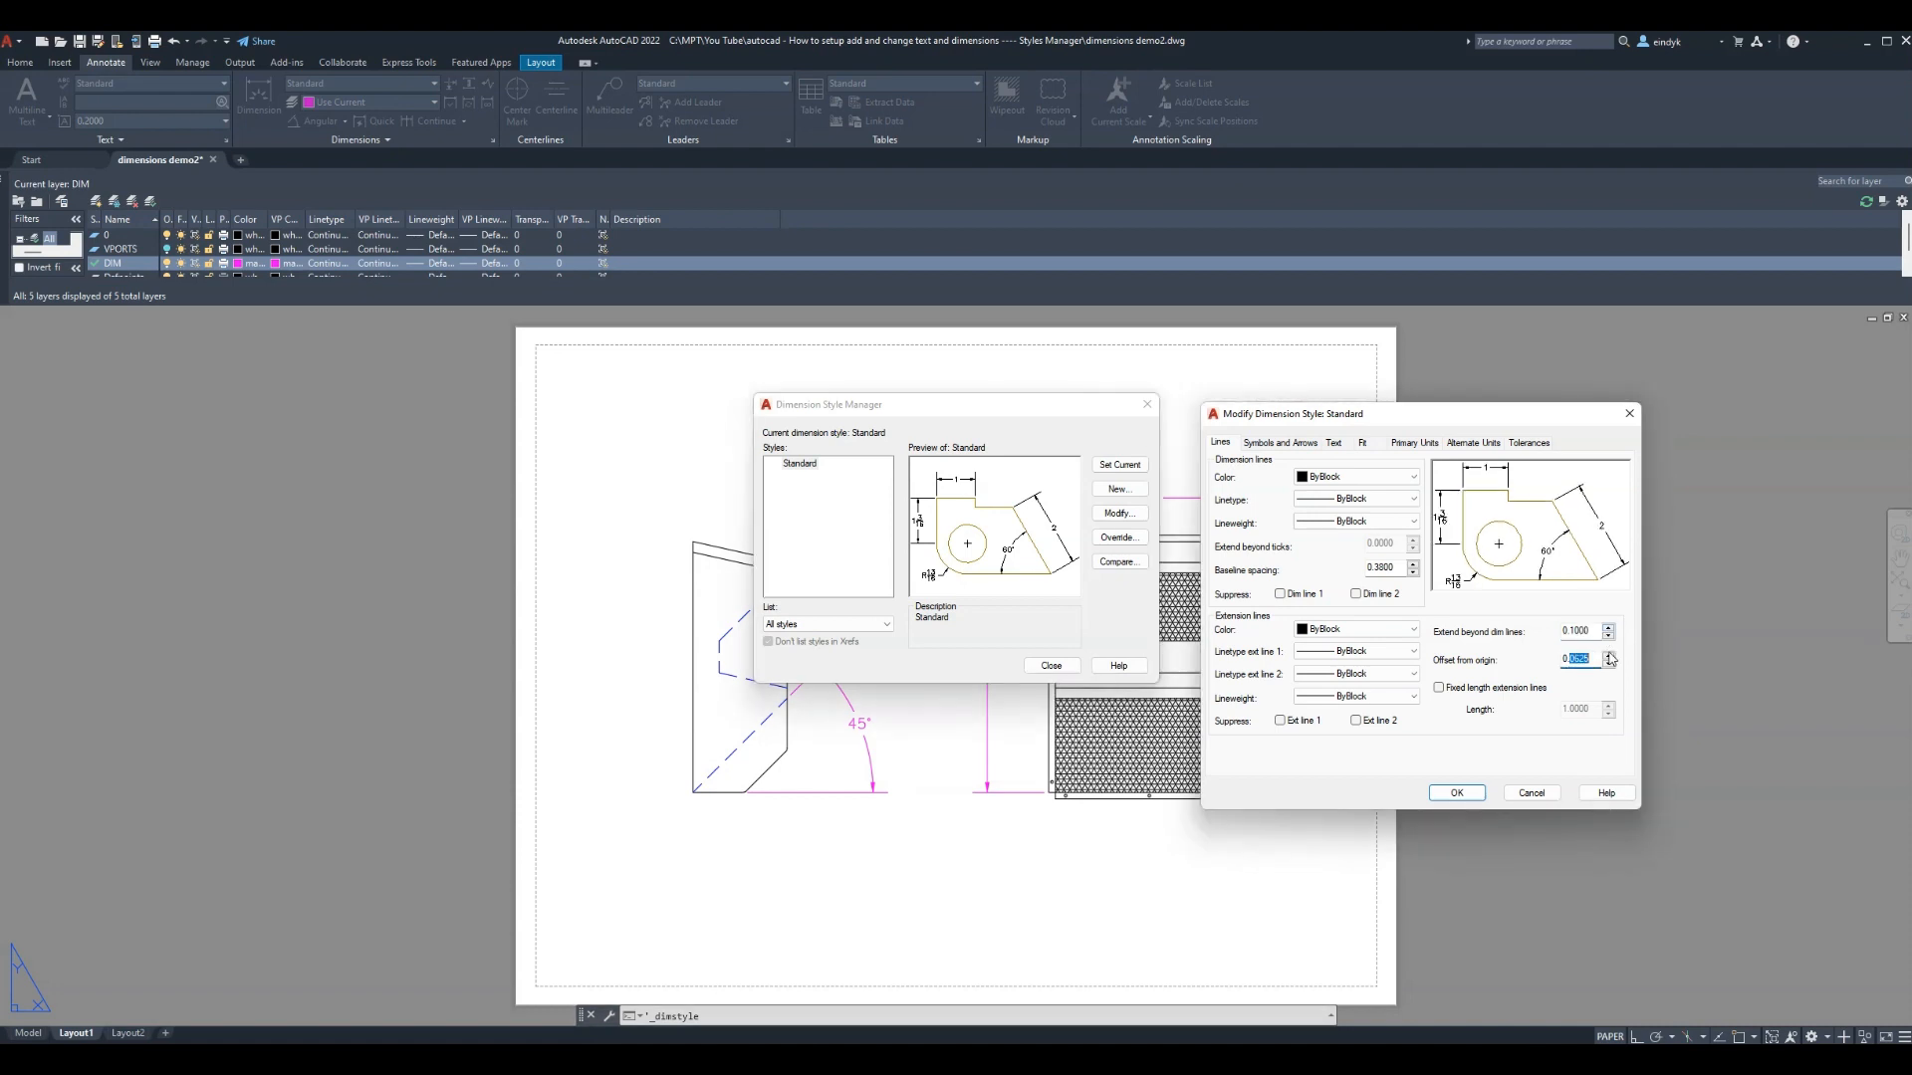
pyautogui.write('1000')
pyautogui.click(1456, 792)
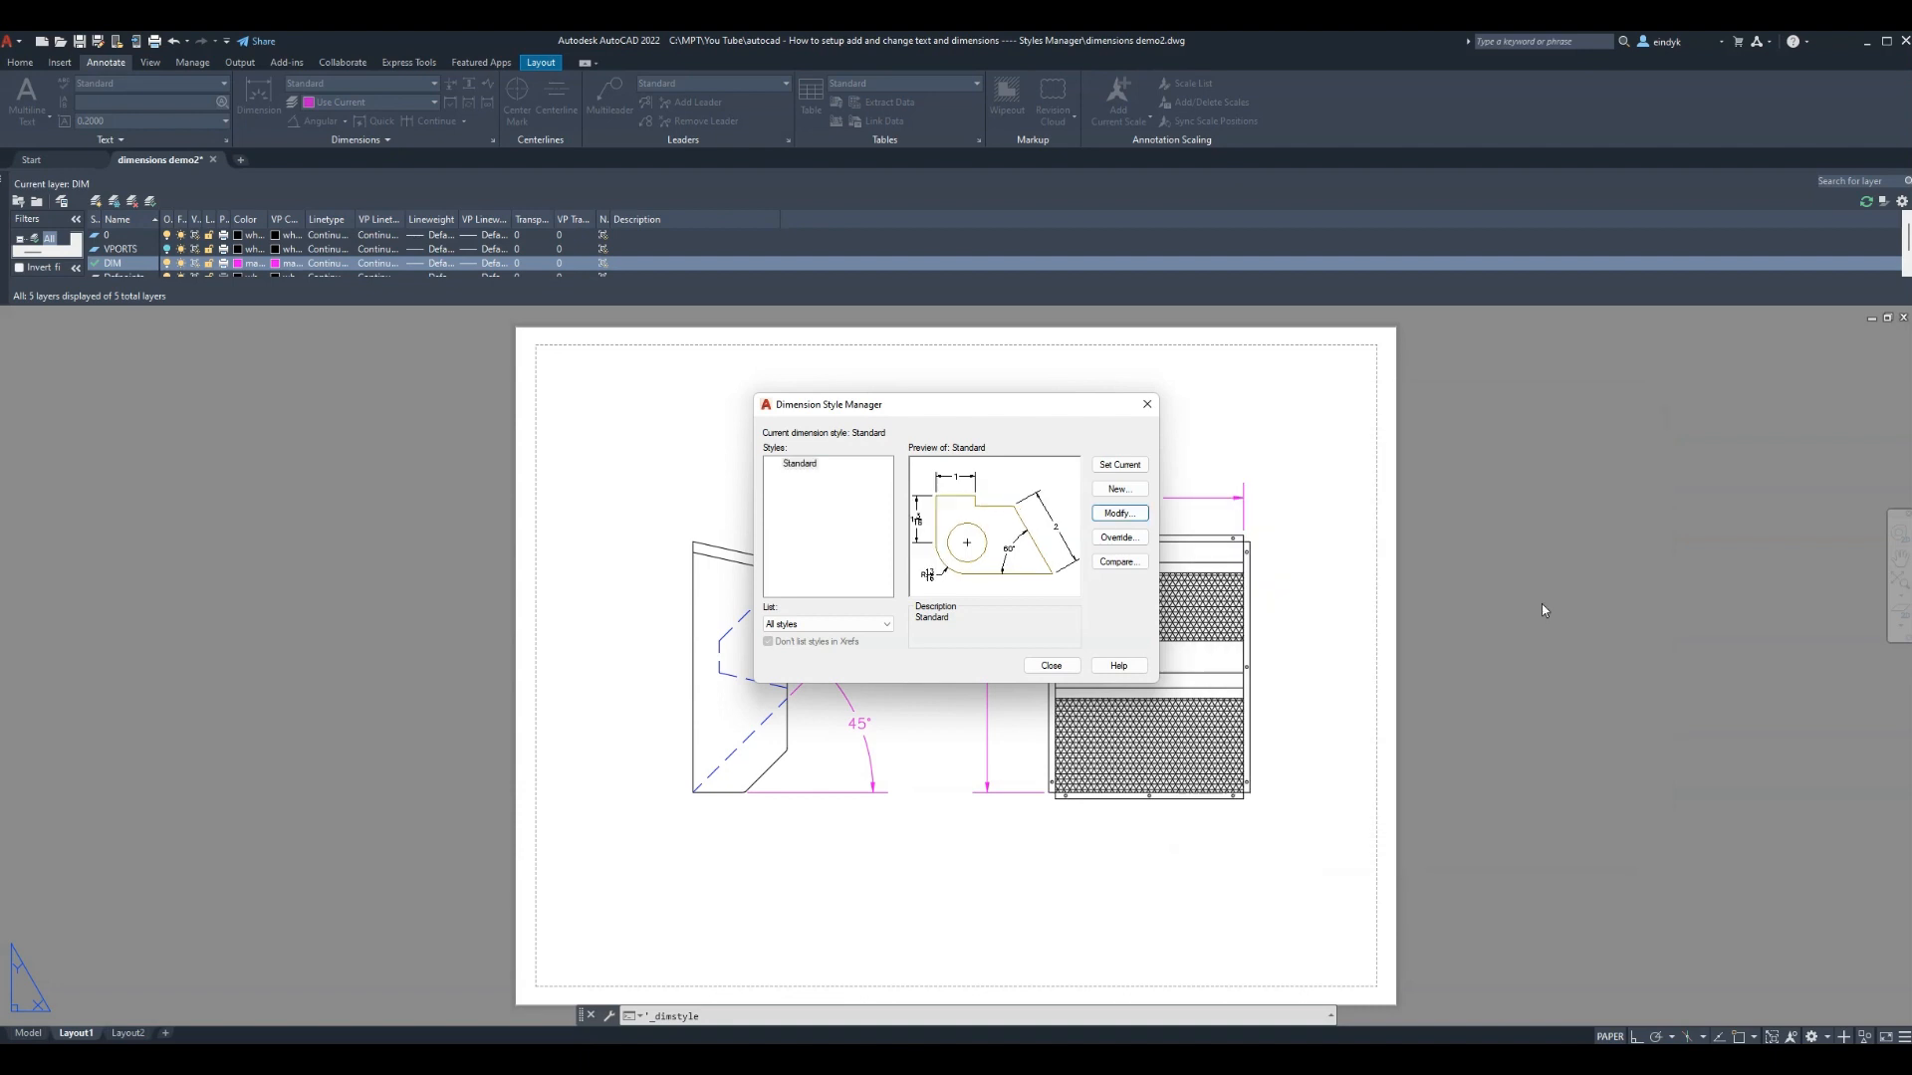
pyautogui.click(1135, 468)
pyautogui.click(1052, 666)
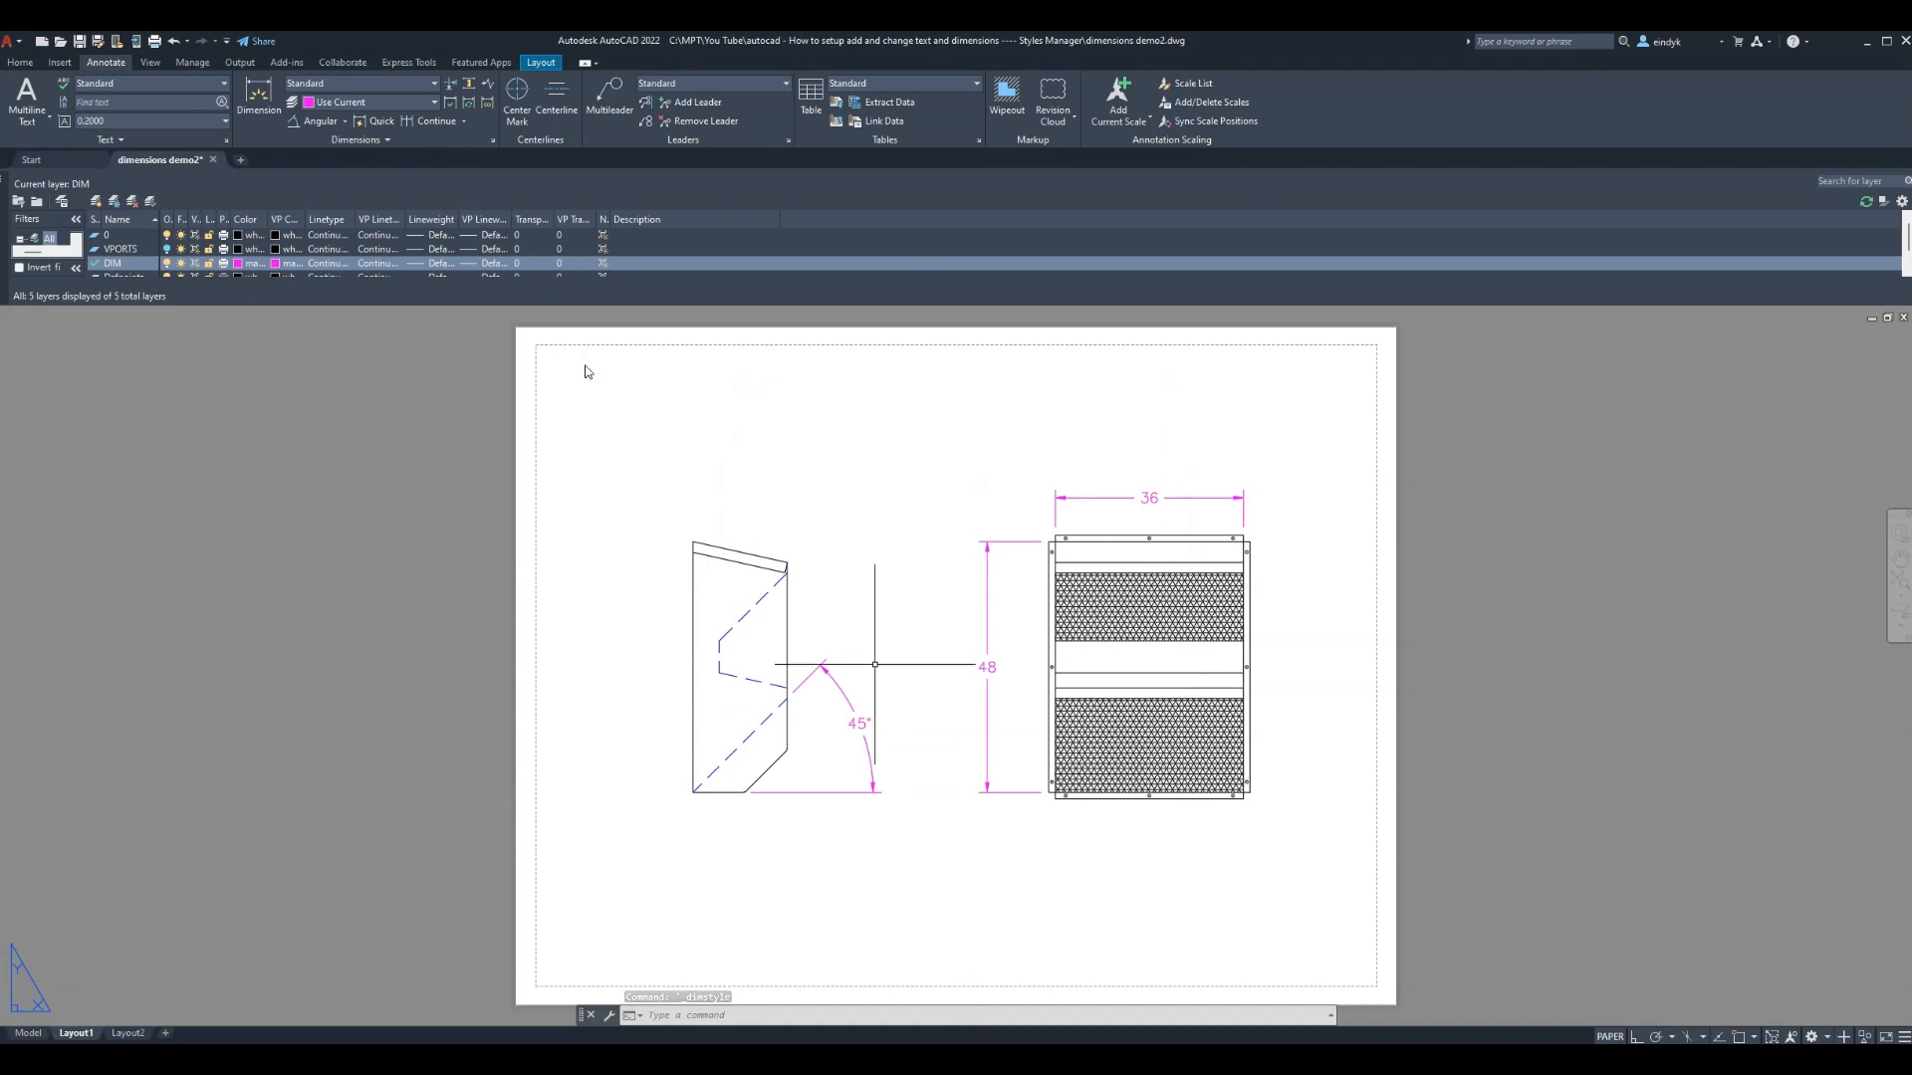
# Dimension a corner hole as ⌀7/16, then open the 36 dimension's text for editing
pyautogui.click(344, 121)
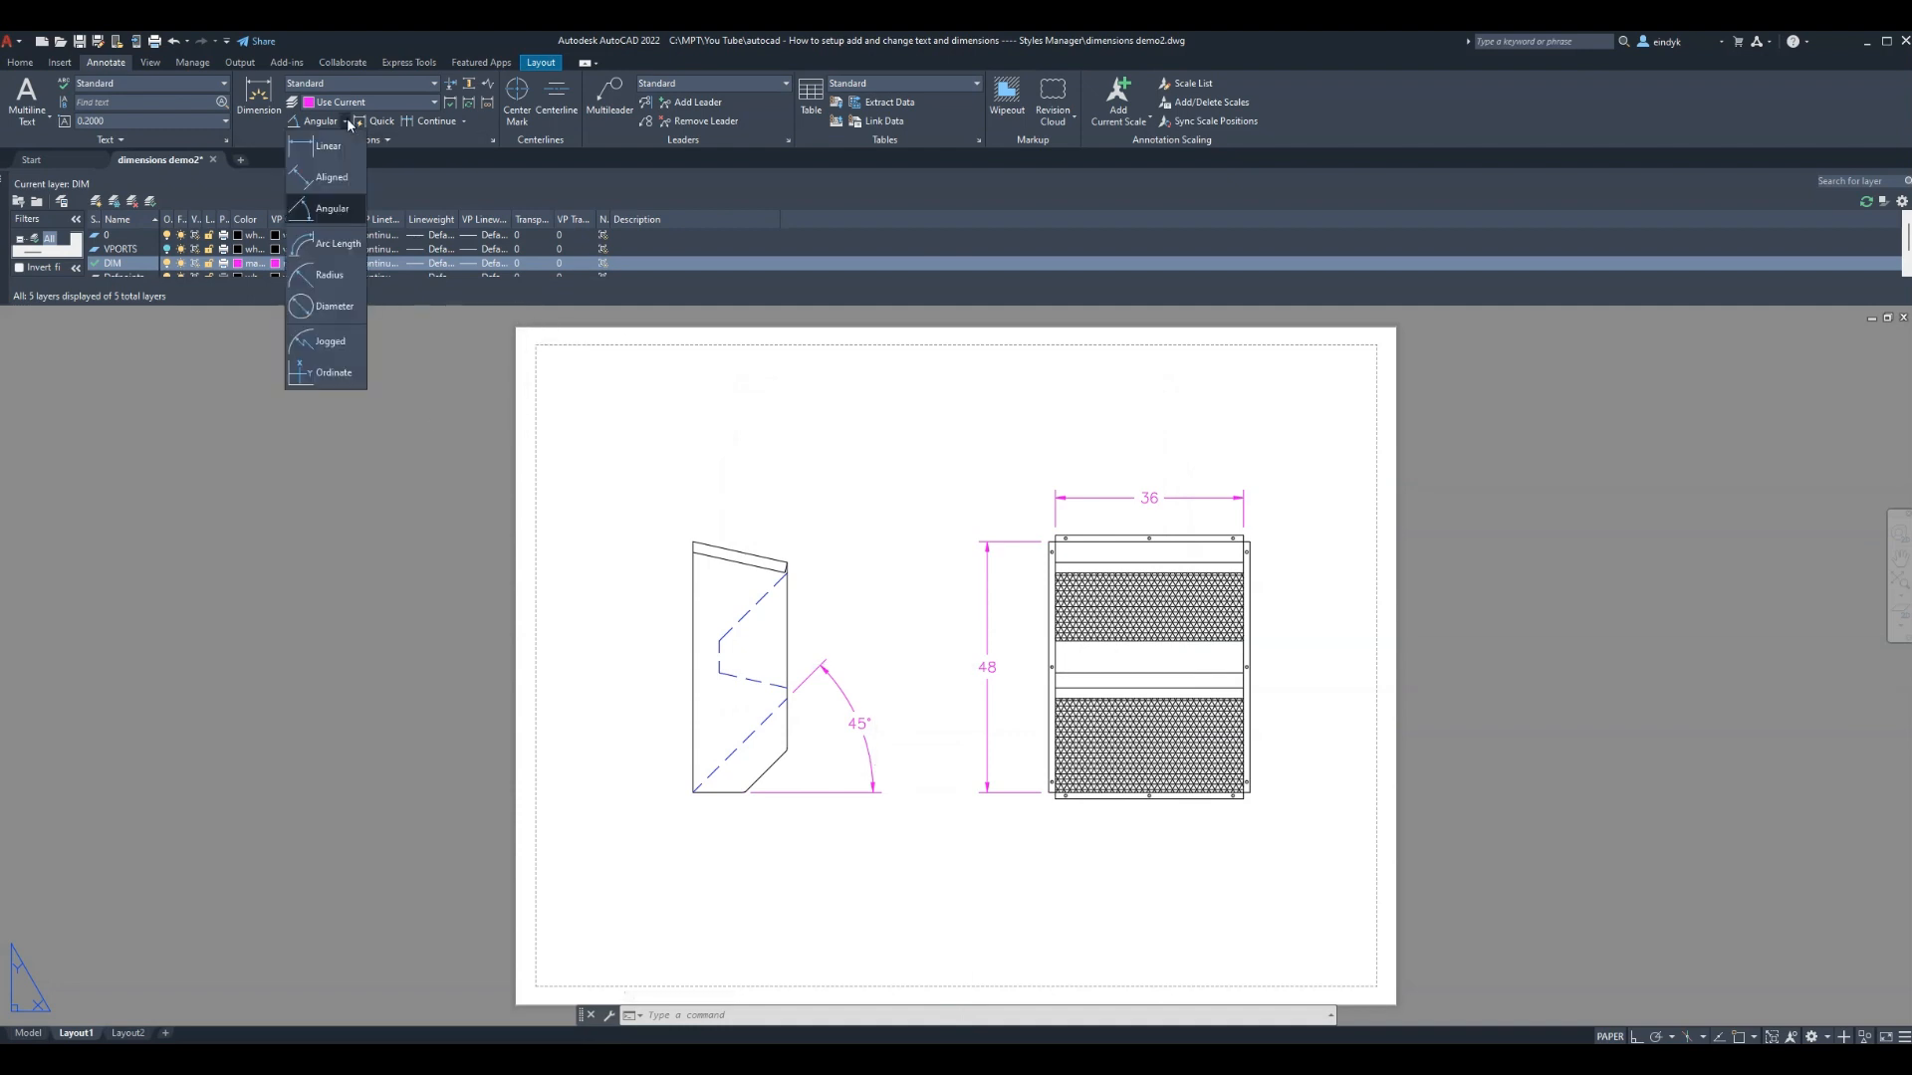
pyautogui.click(329, 306)
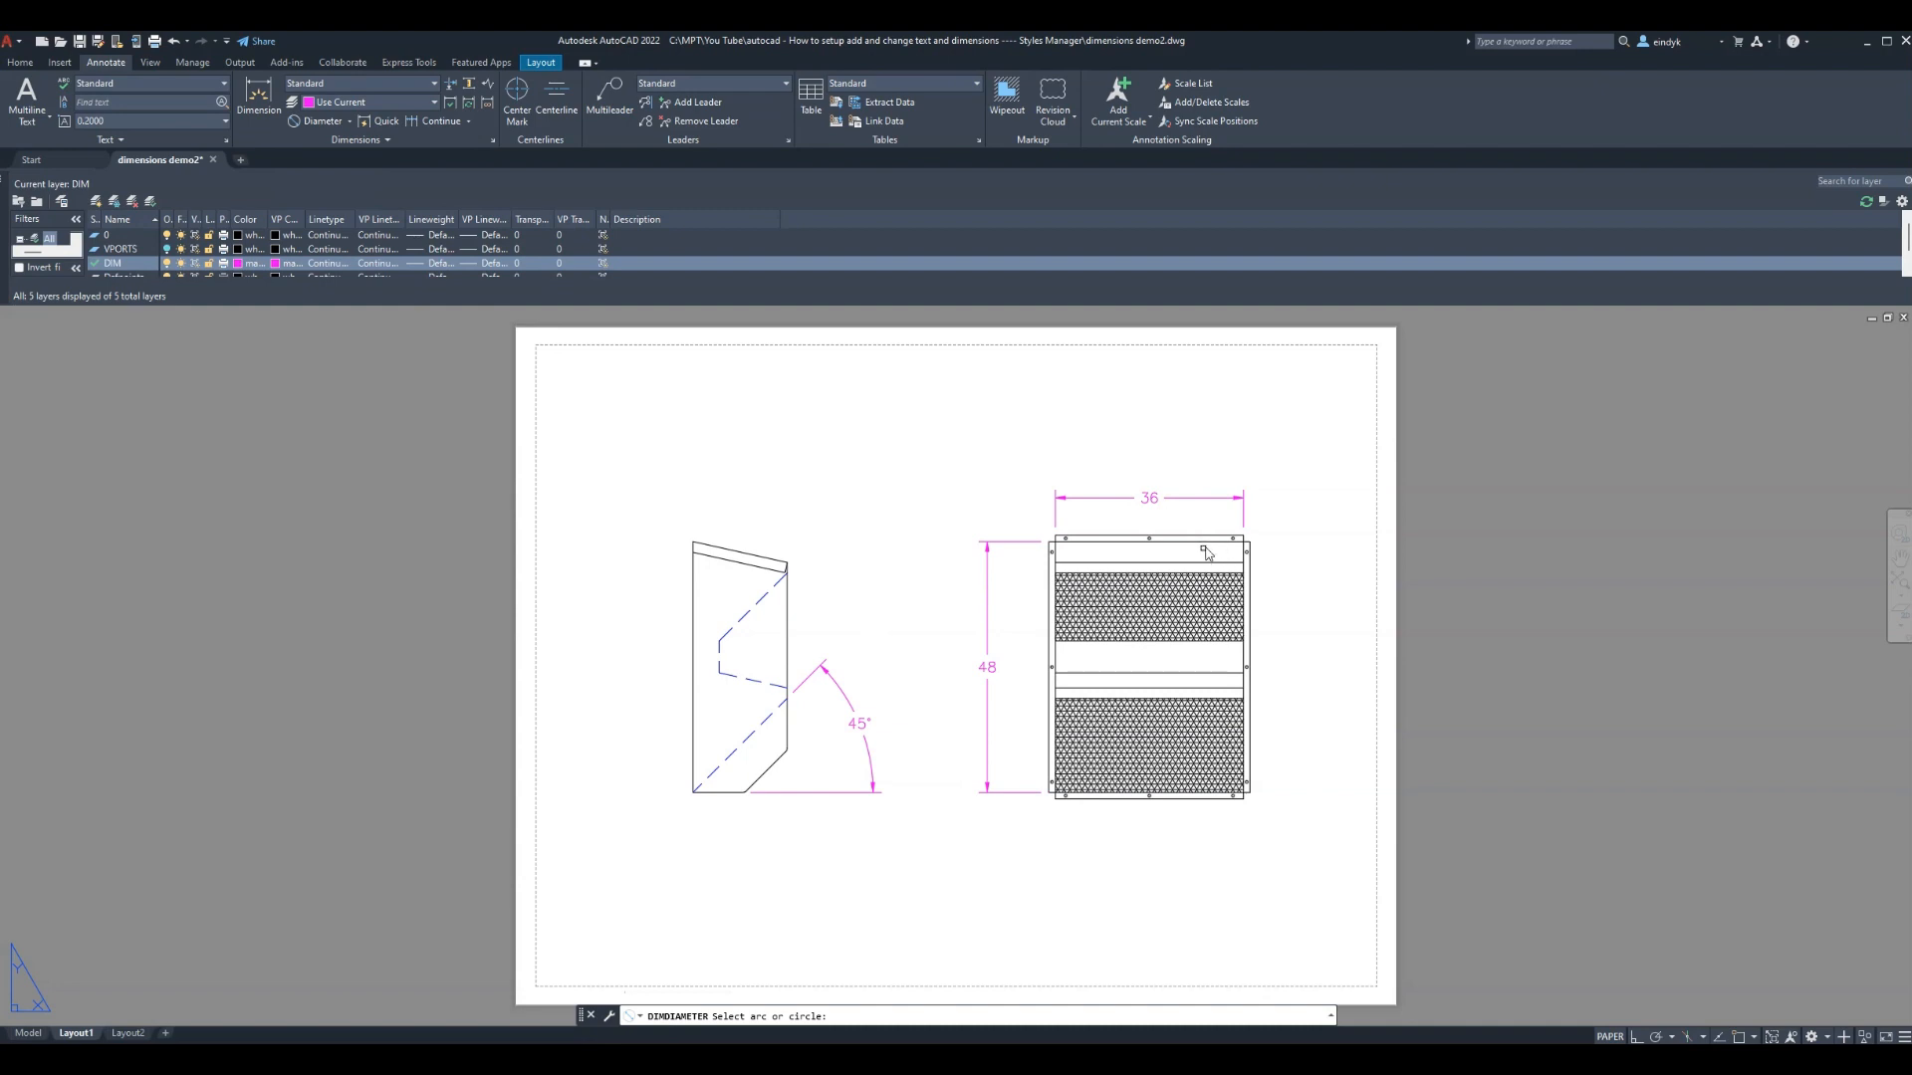
pyautogui.click(1238, 543)
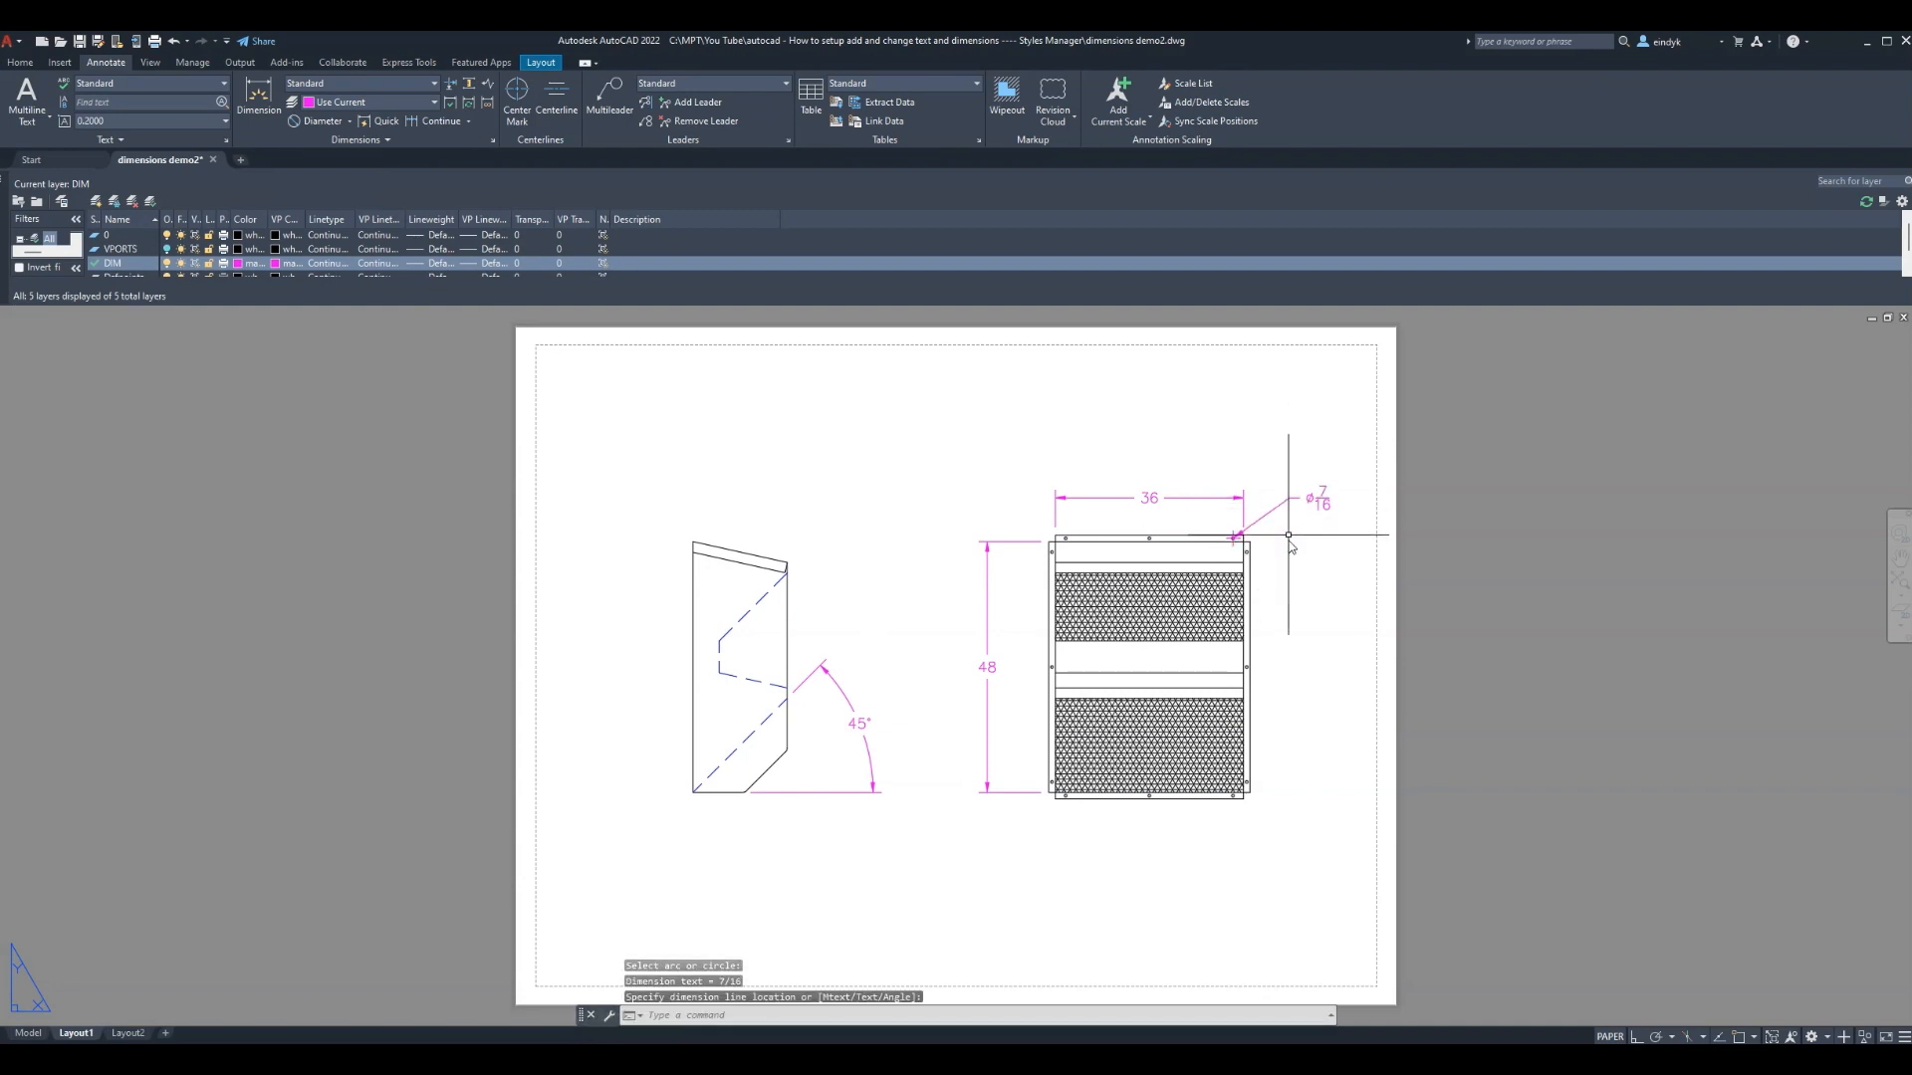
pyautogui.press('Escape')
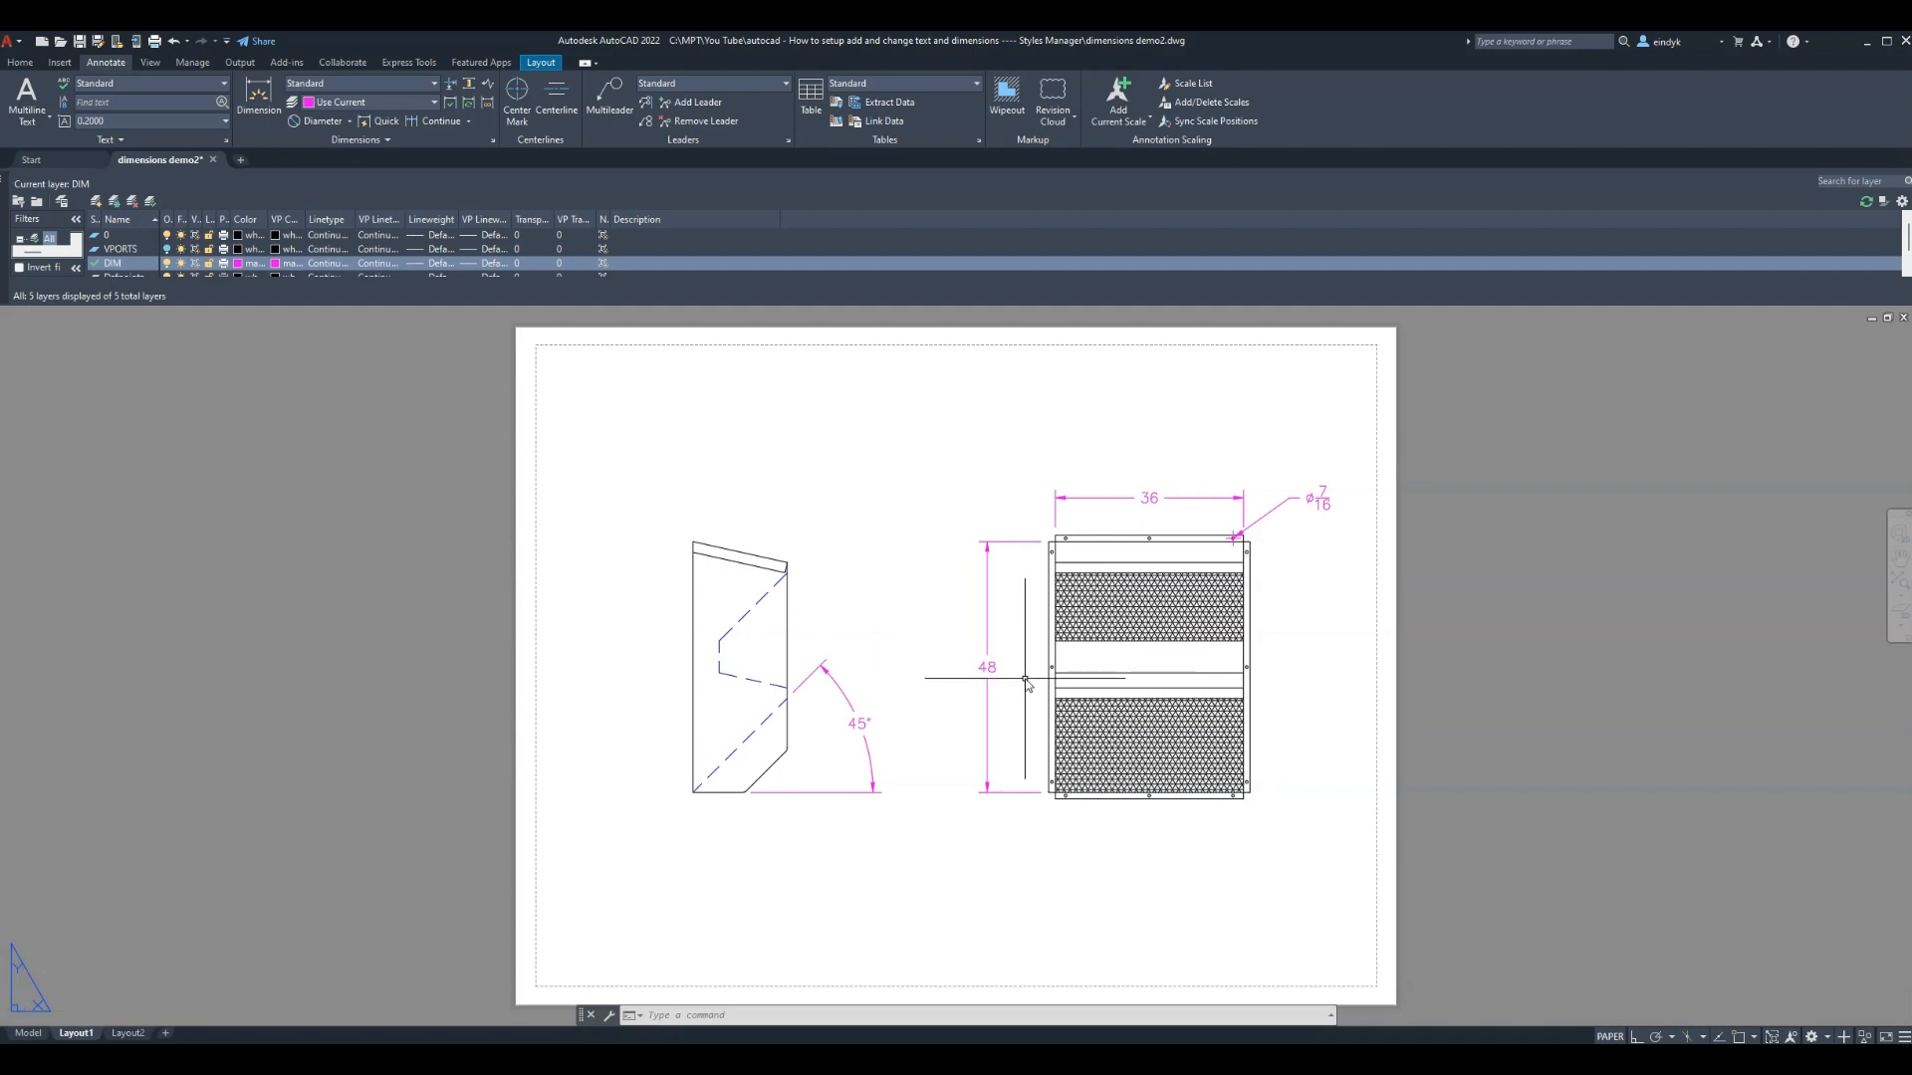
pyautogui.doubleClick(1152, 500)
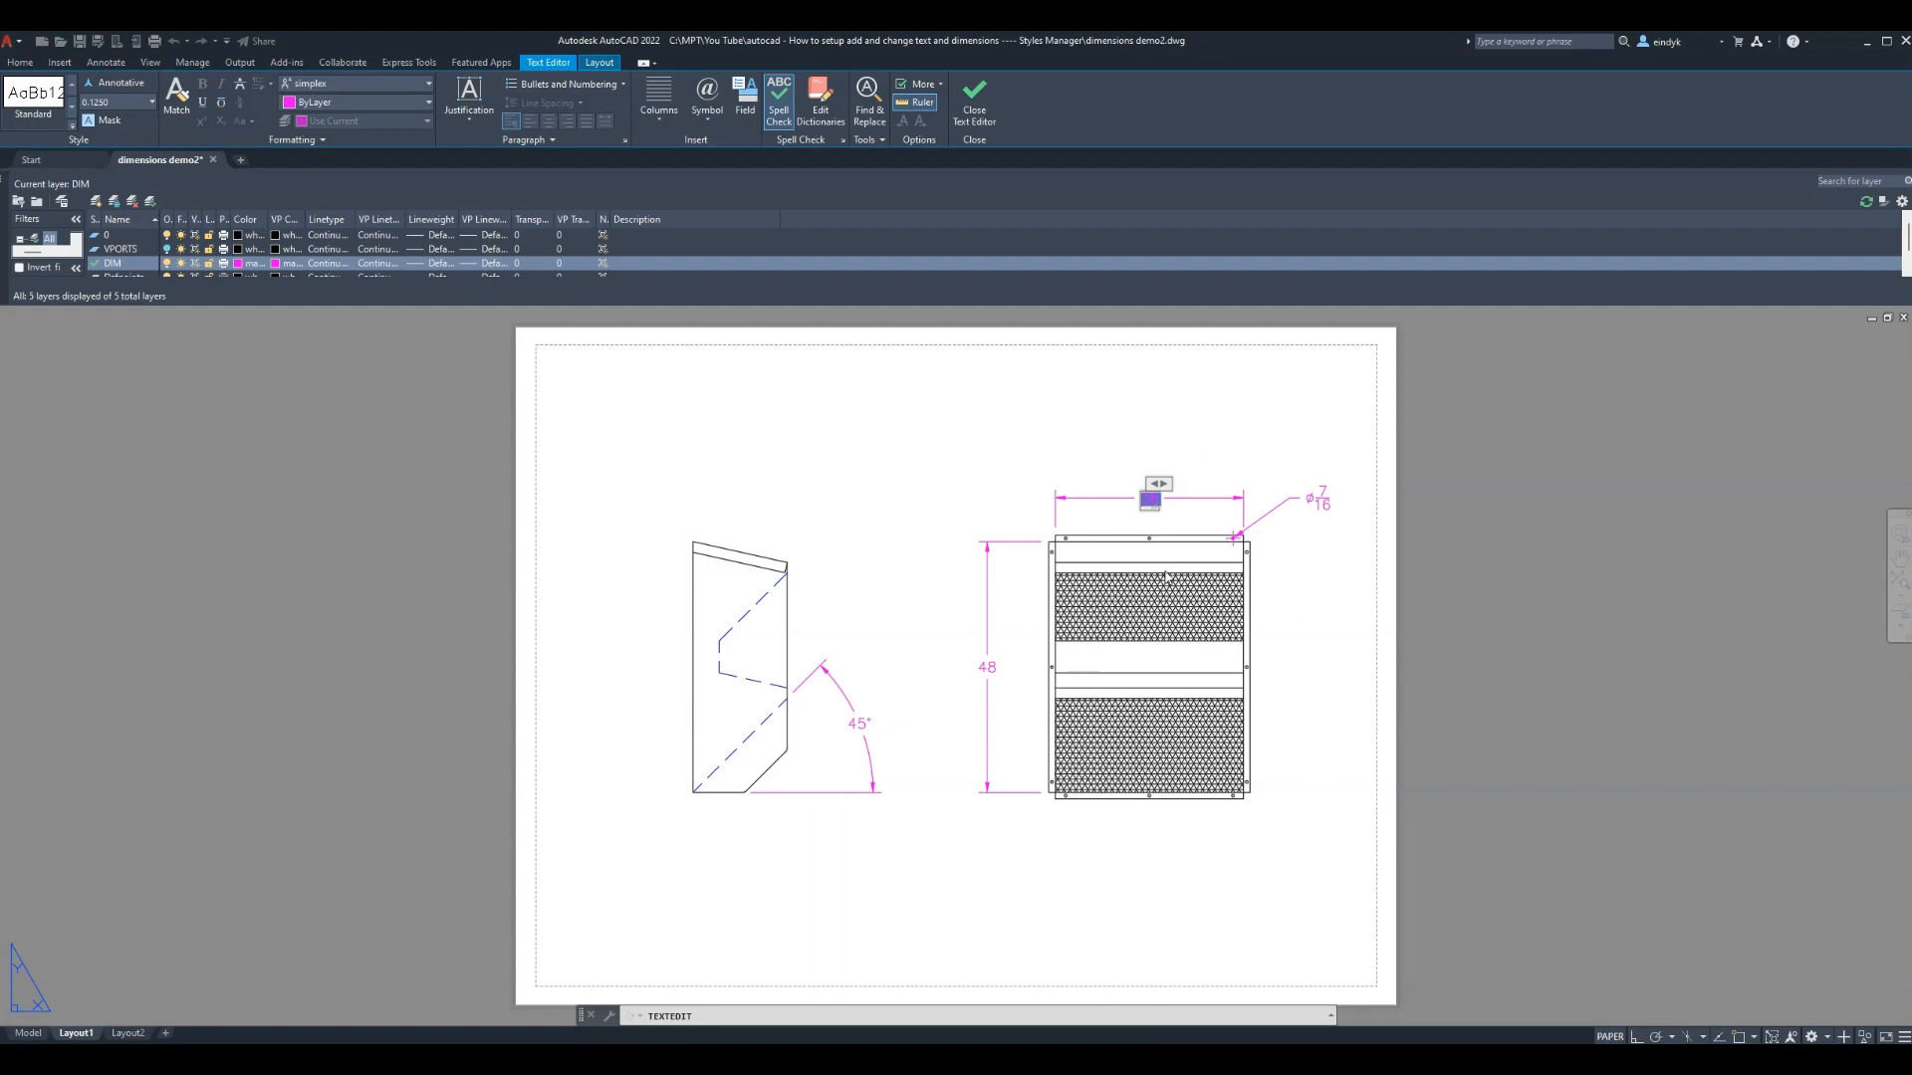
# Use DDEDIT to prefix the corner hole's ⌀7/16 diameter dimension with 12X
pyautogui.click(1190, 469)
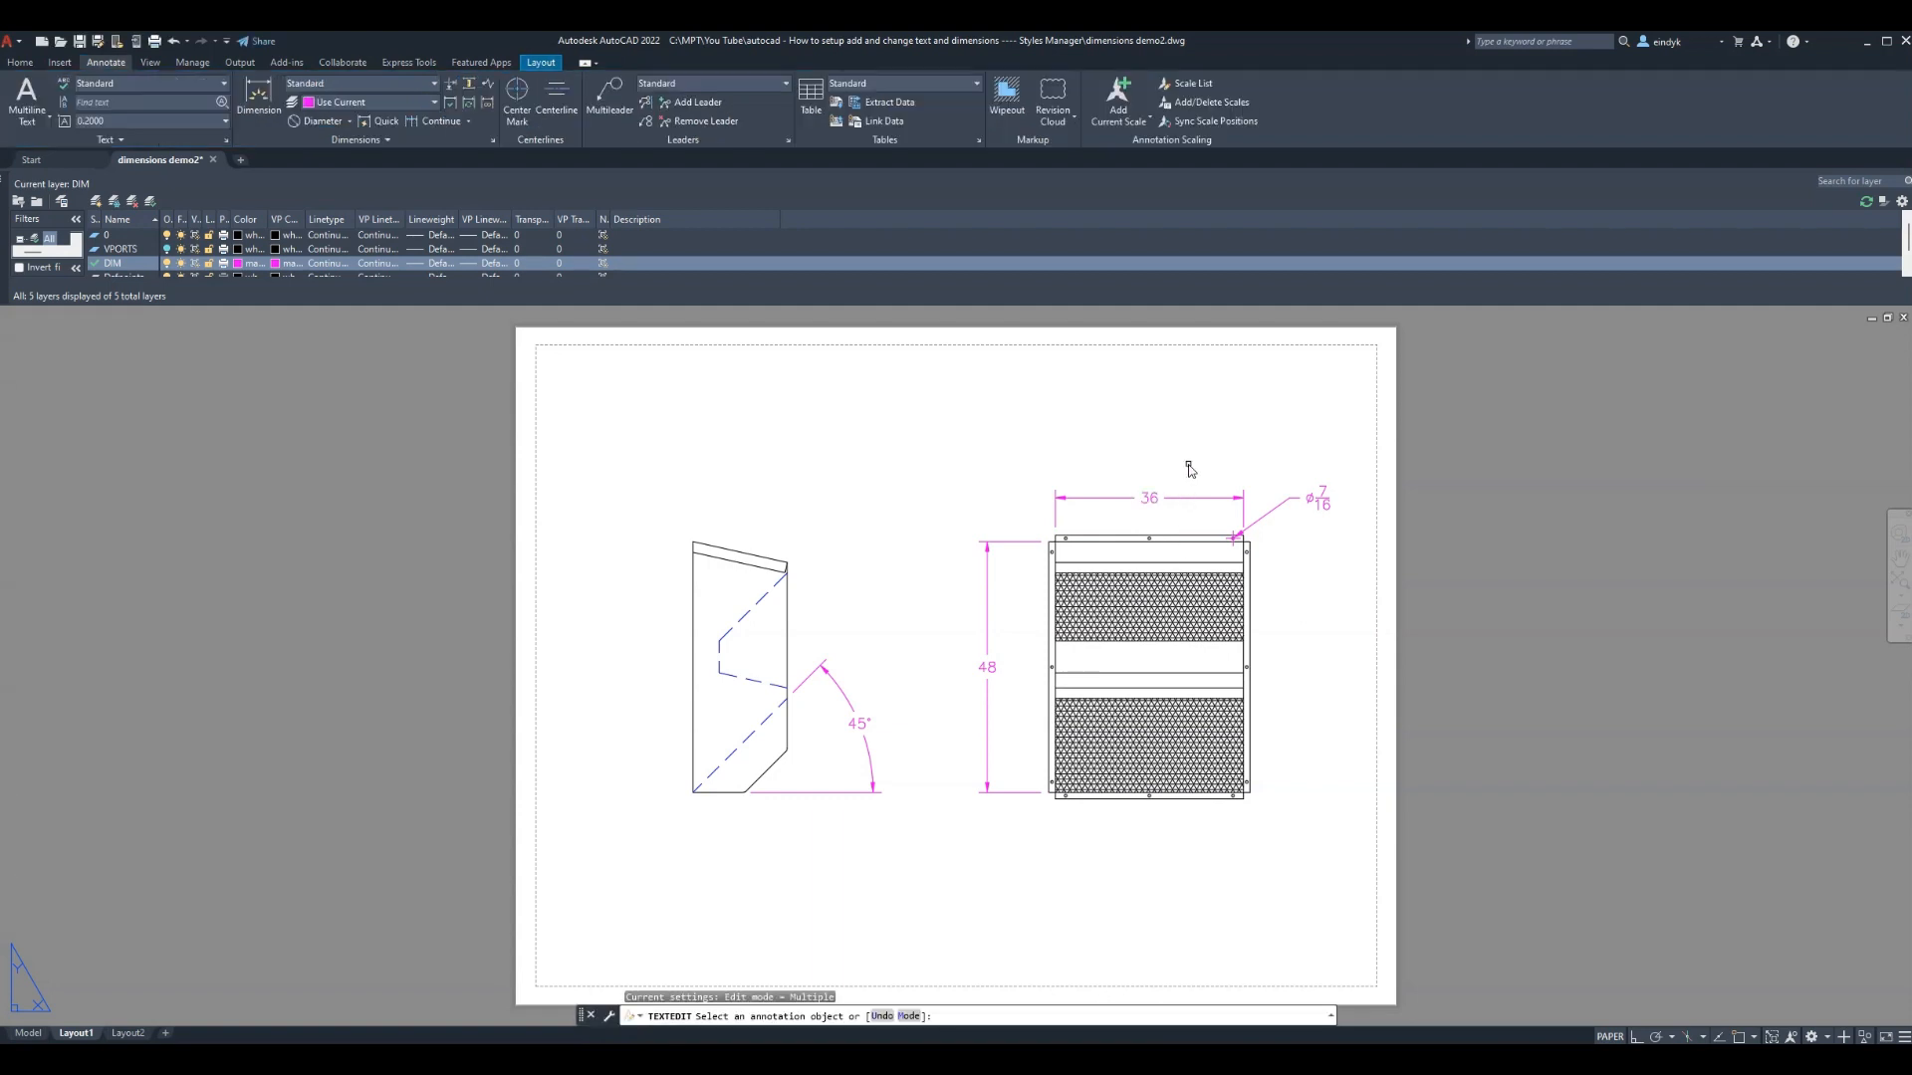
pyautogui.press('Escape')
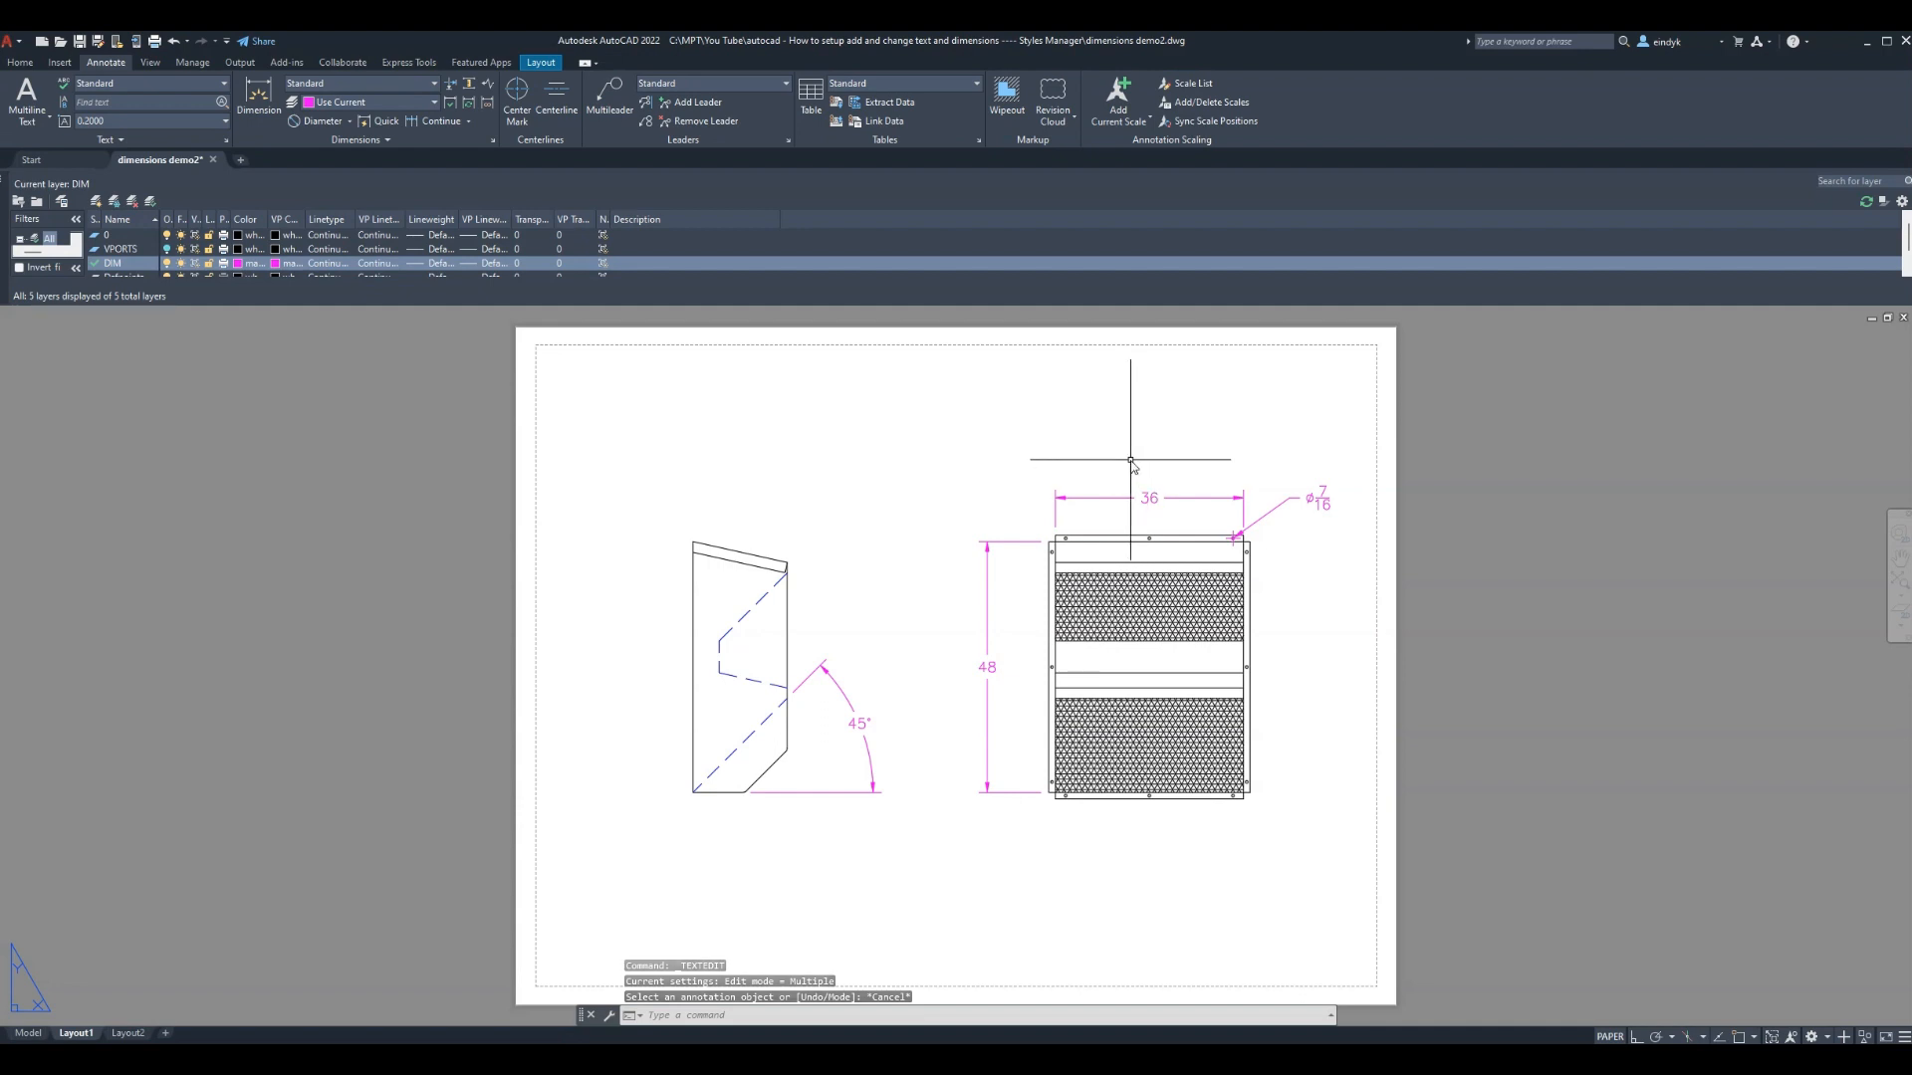
pyautogui.write('DD')
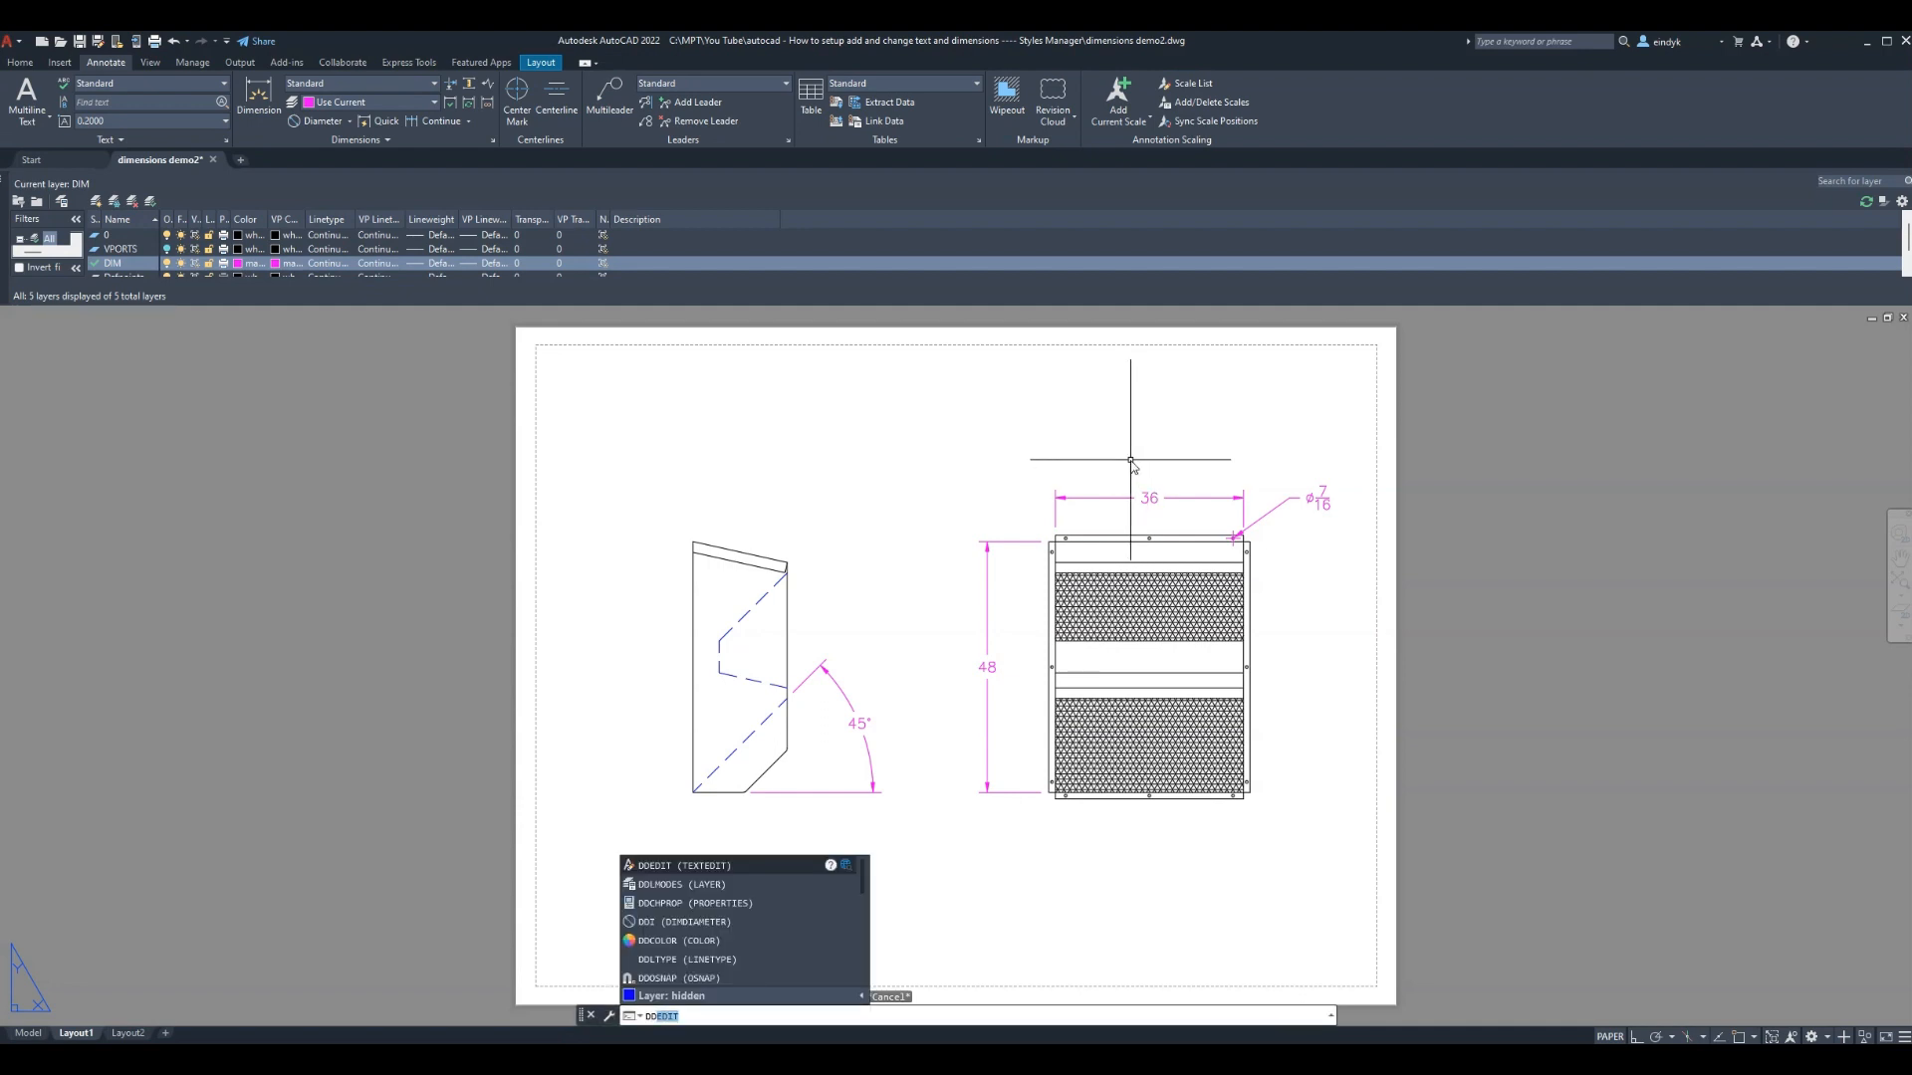
pyautogui.press('Return')
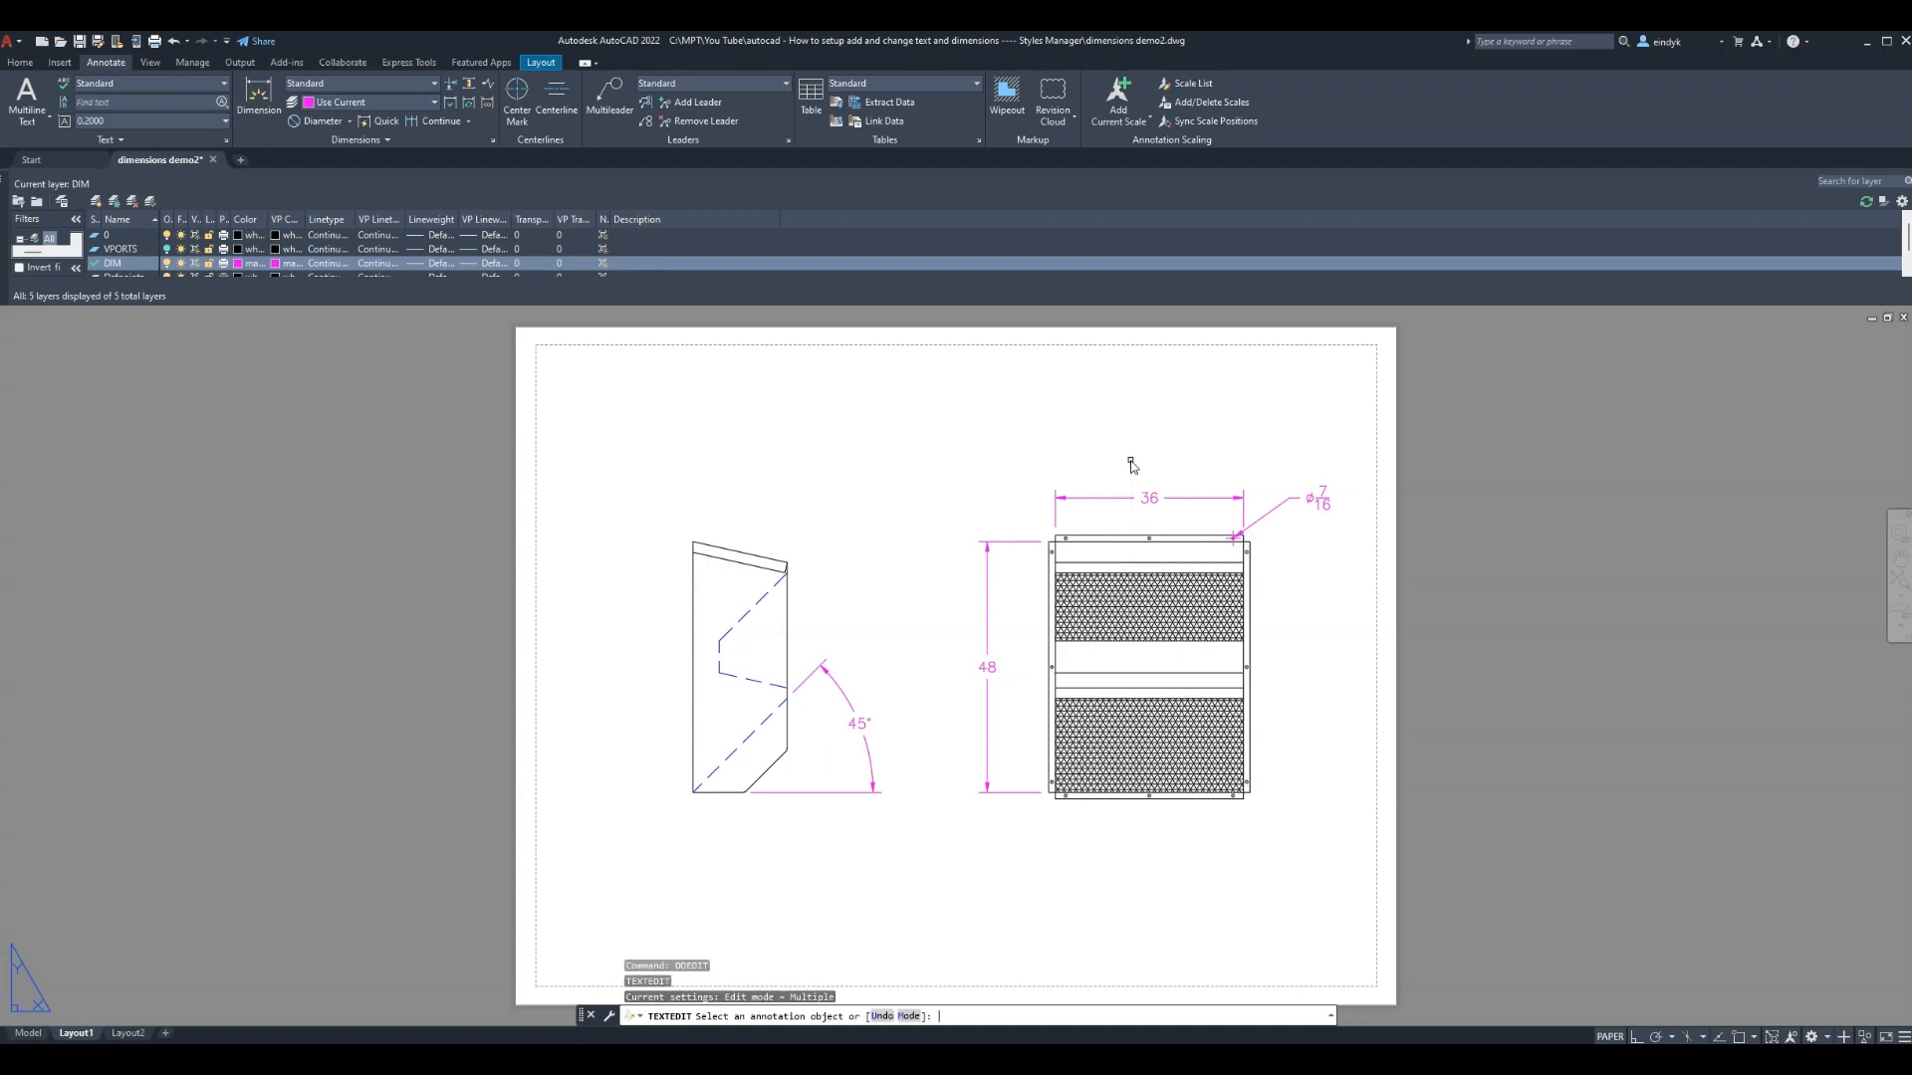
pyautogui.click(1327, 501)
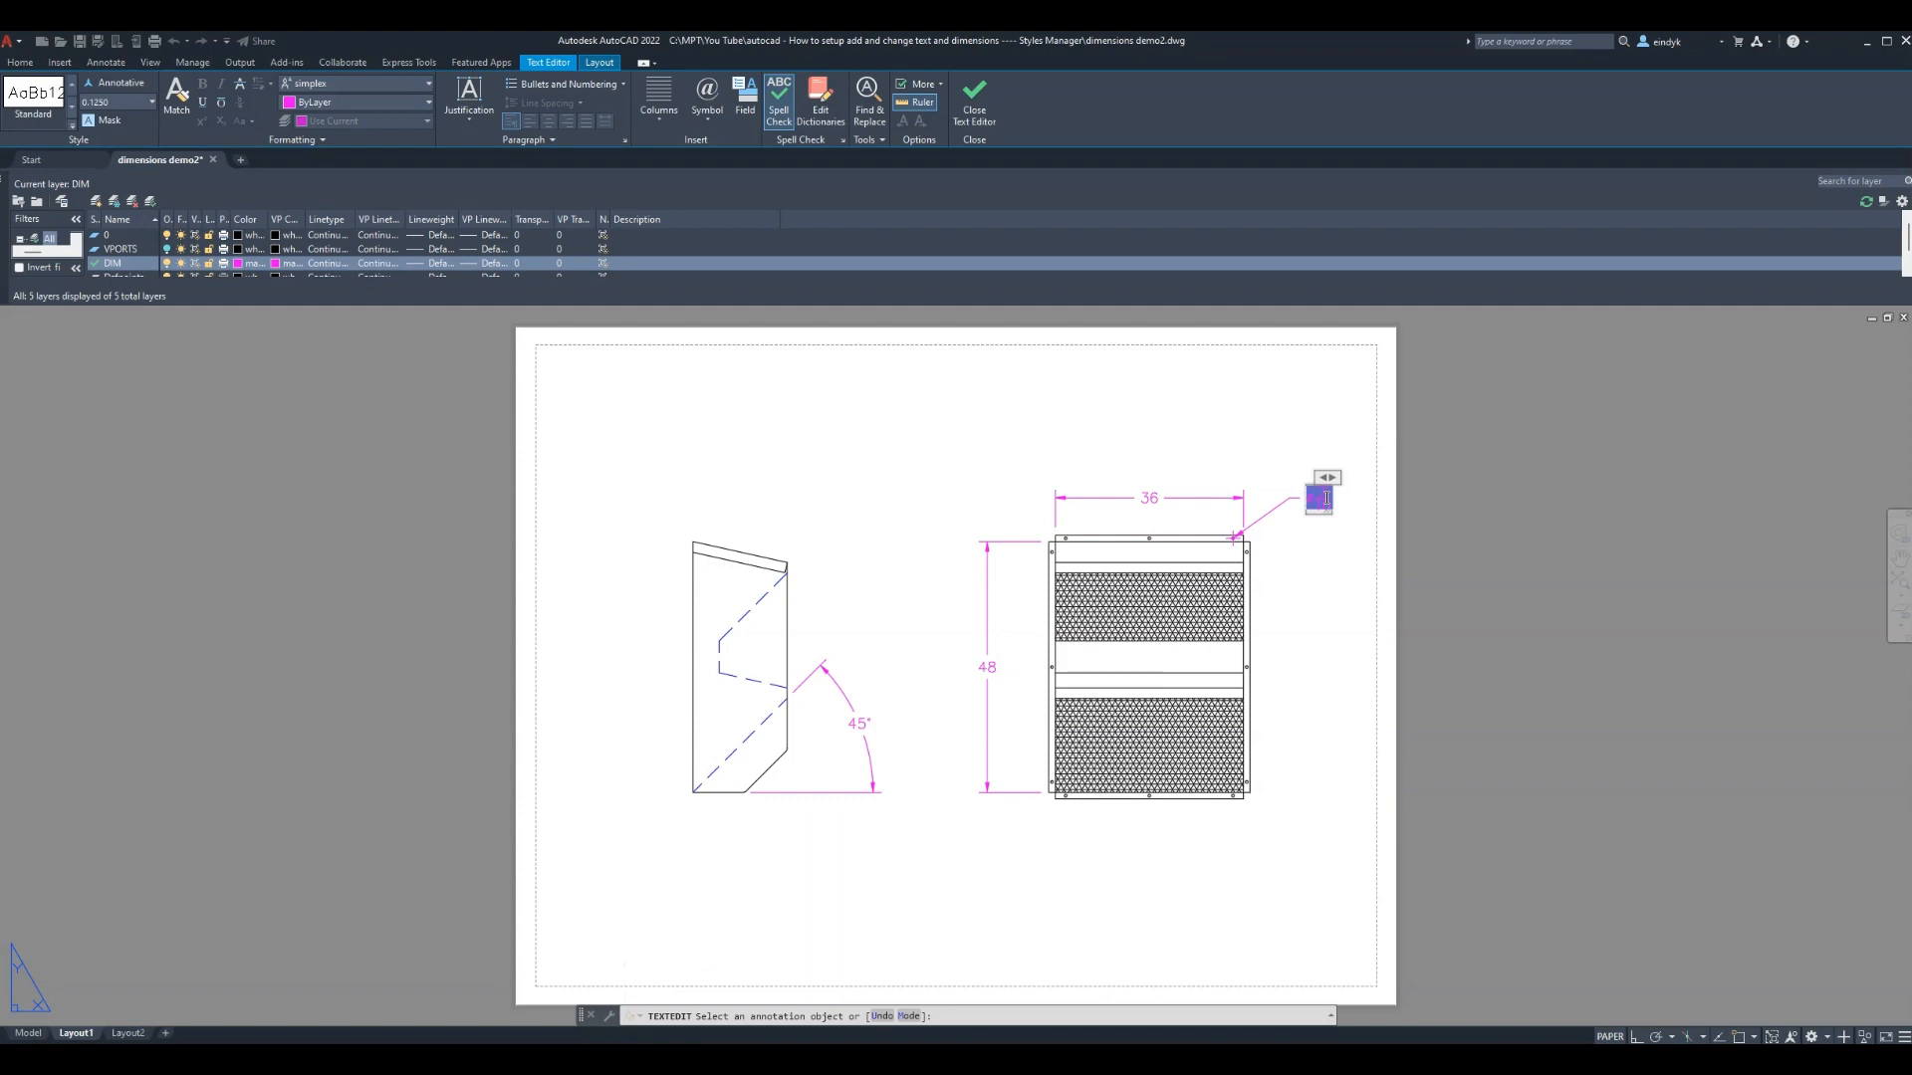
pyautogui.write('12X')
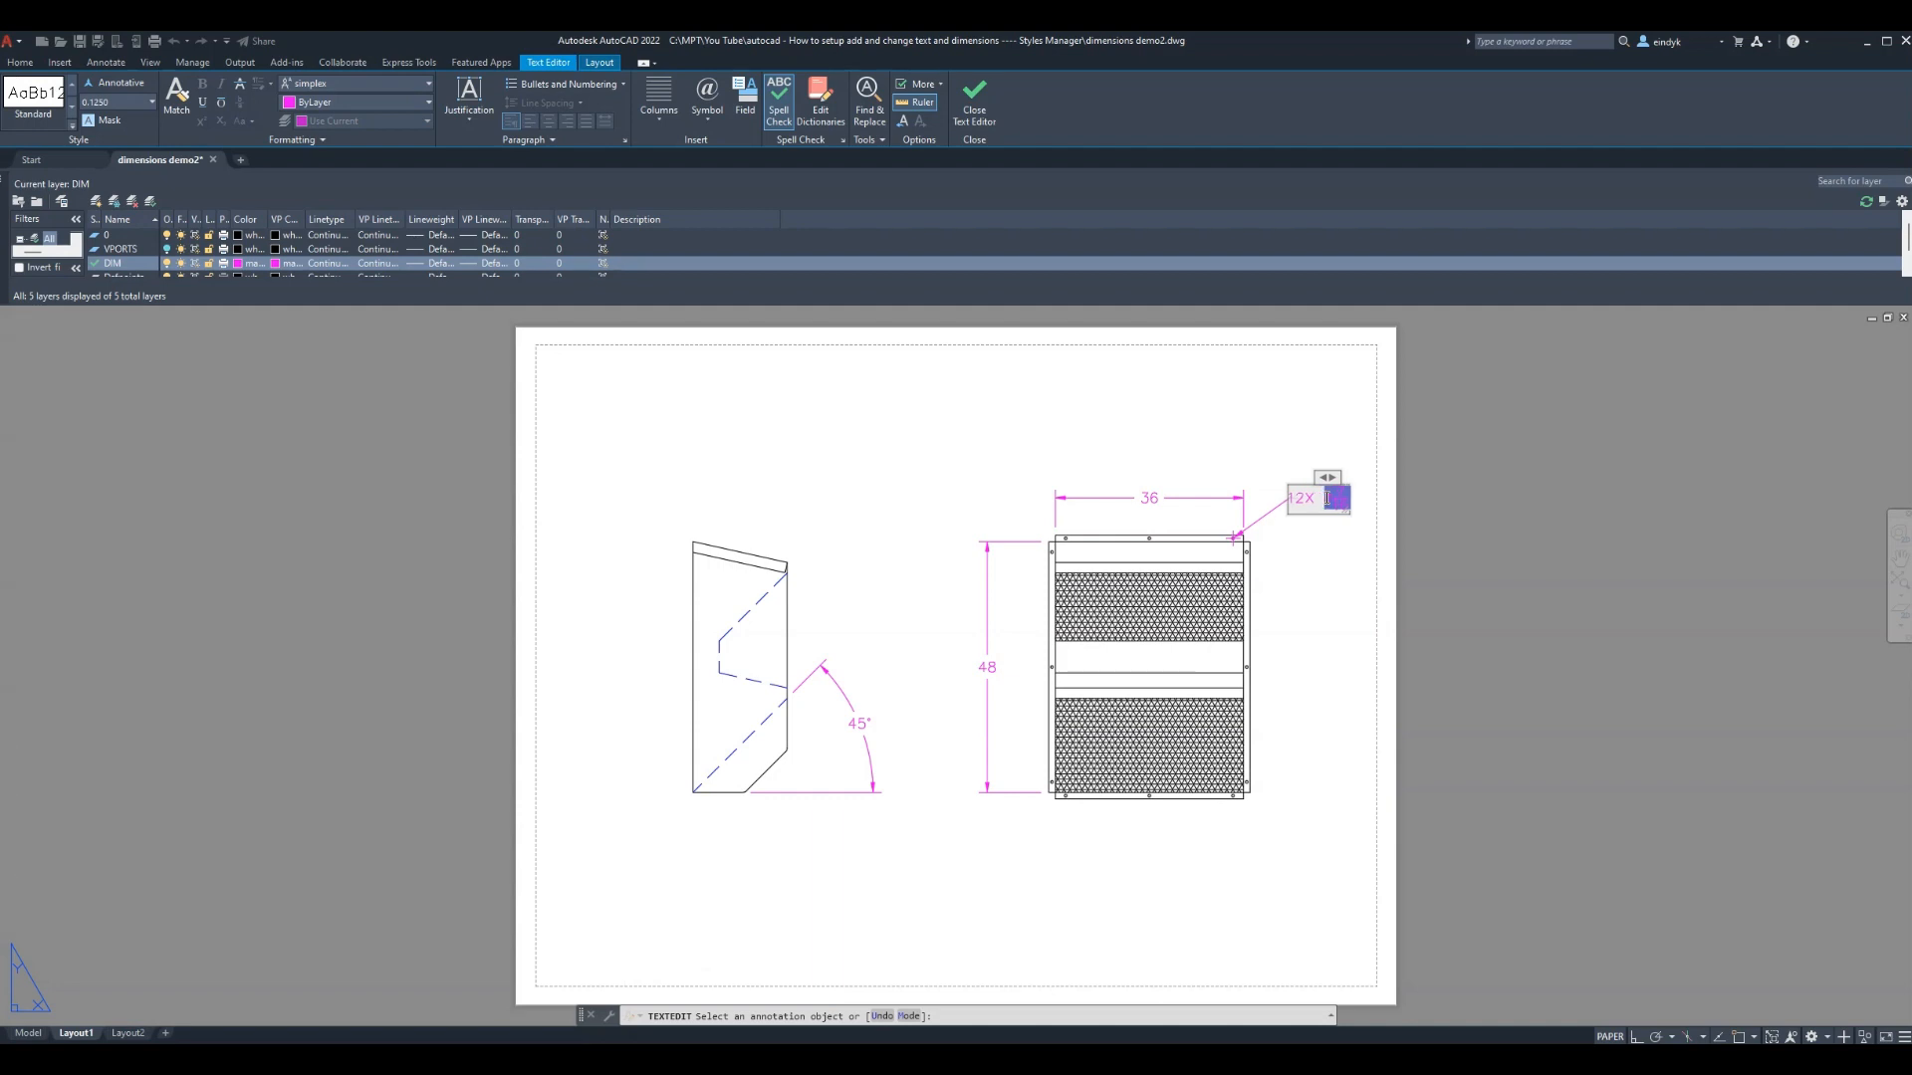
pyautogui.click(1335, 587)
pyautogui.press('Escape')
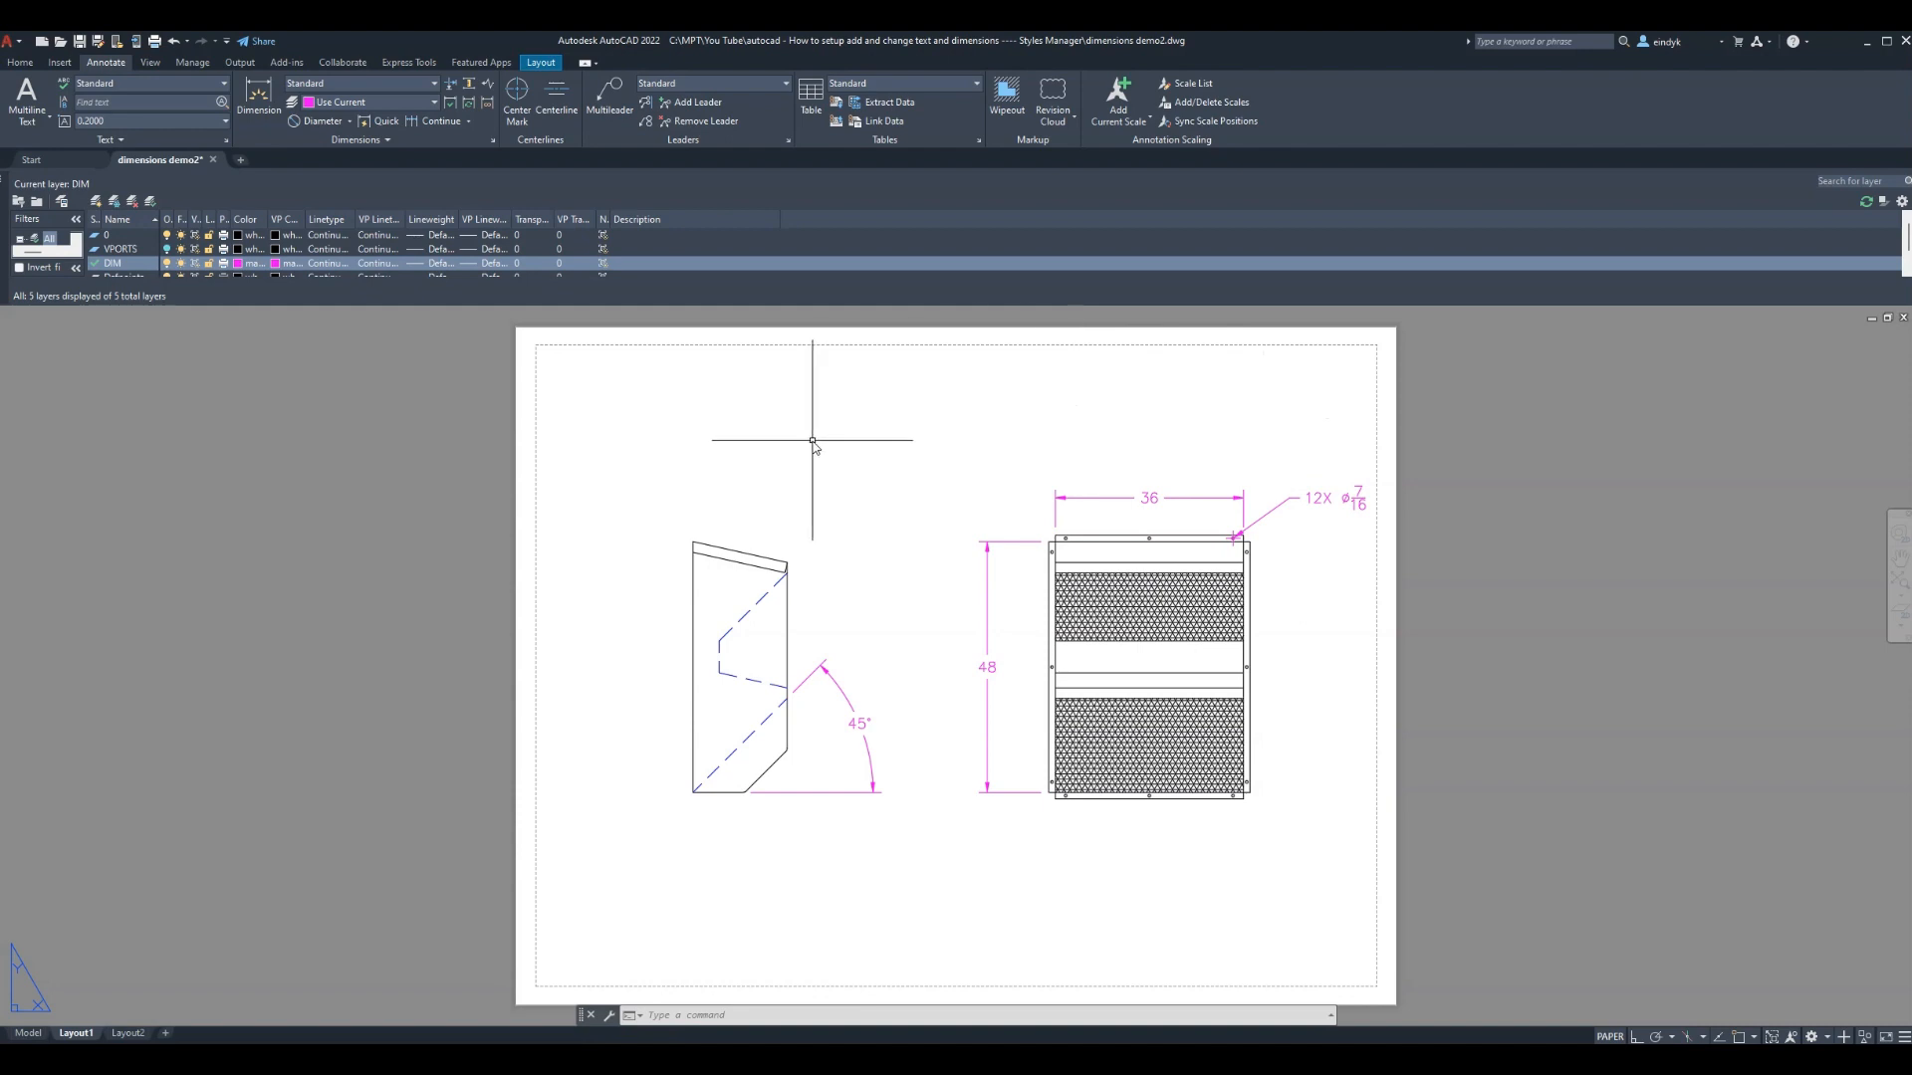
# Switch to Layout1 and back to model space, cancelling a stray E command
pyautogui.click(27, 1033)
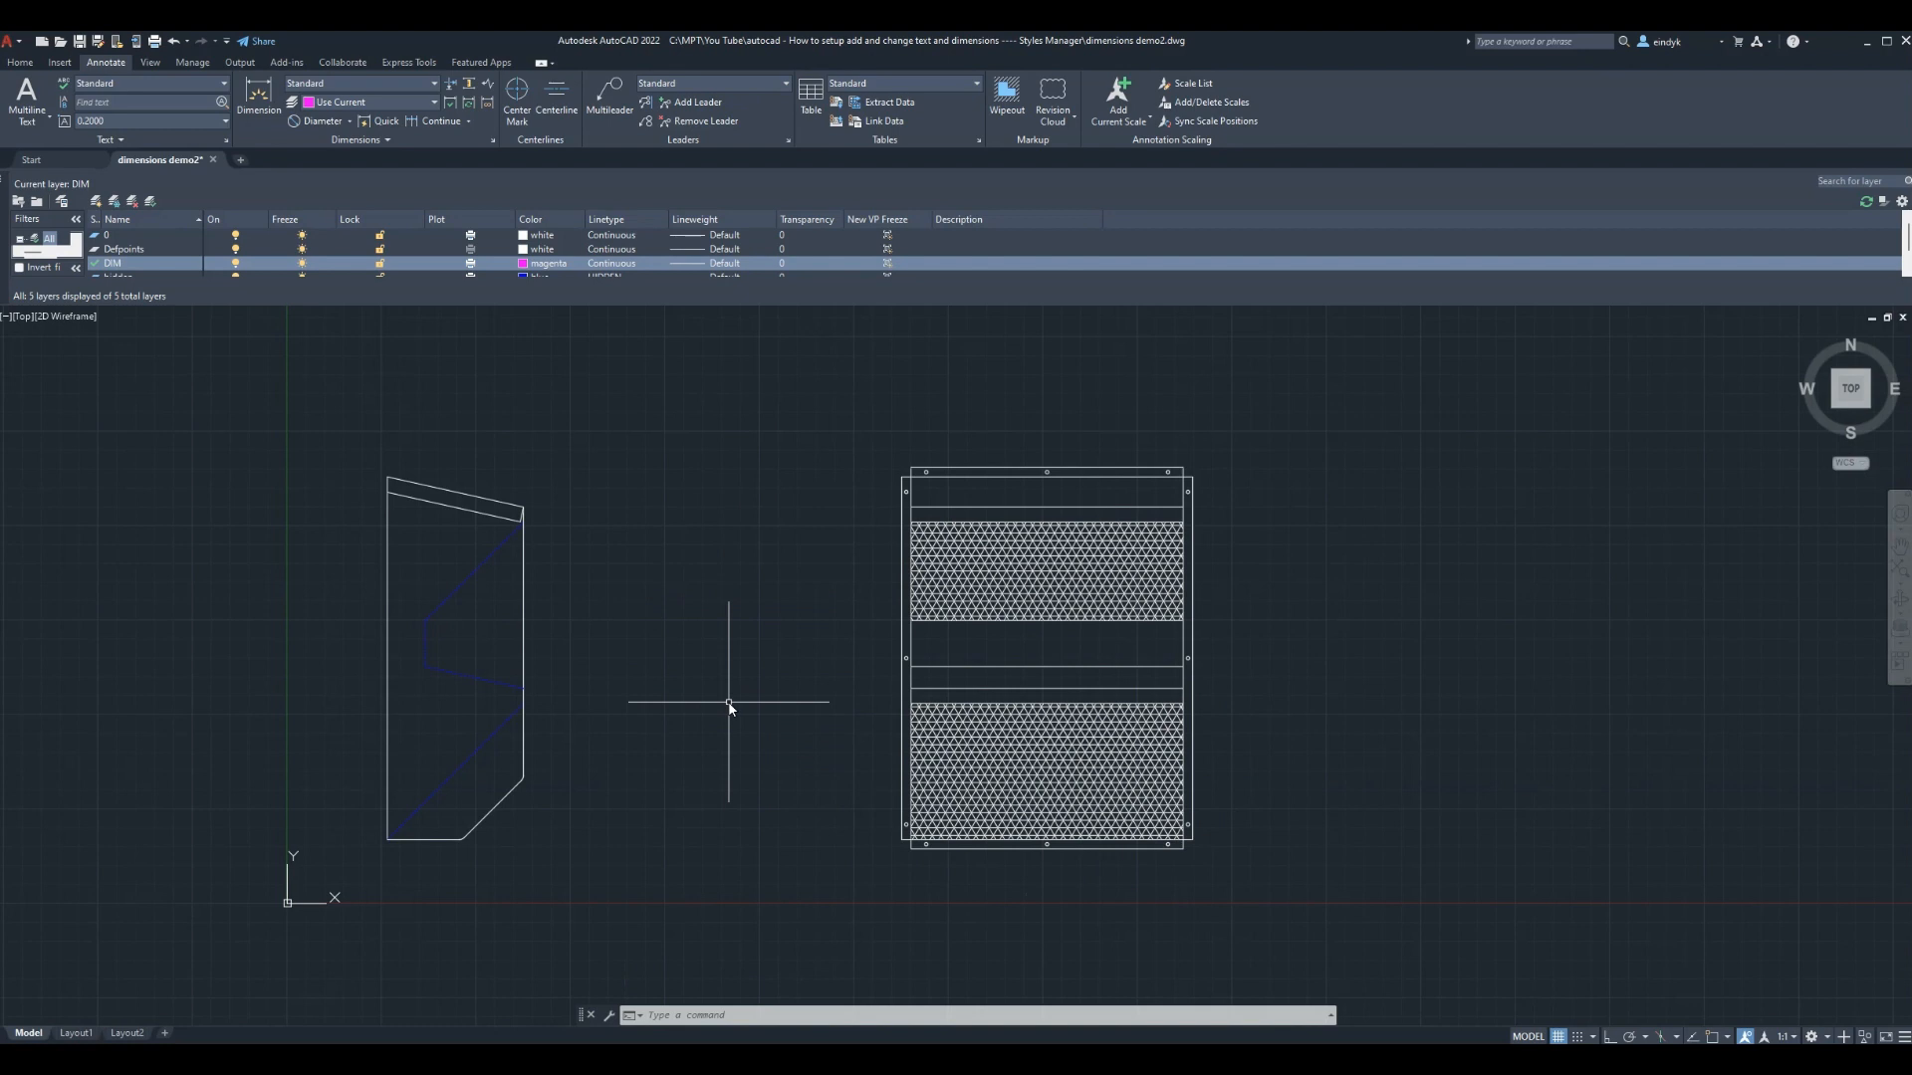
pyautogui.click(75, 1032)
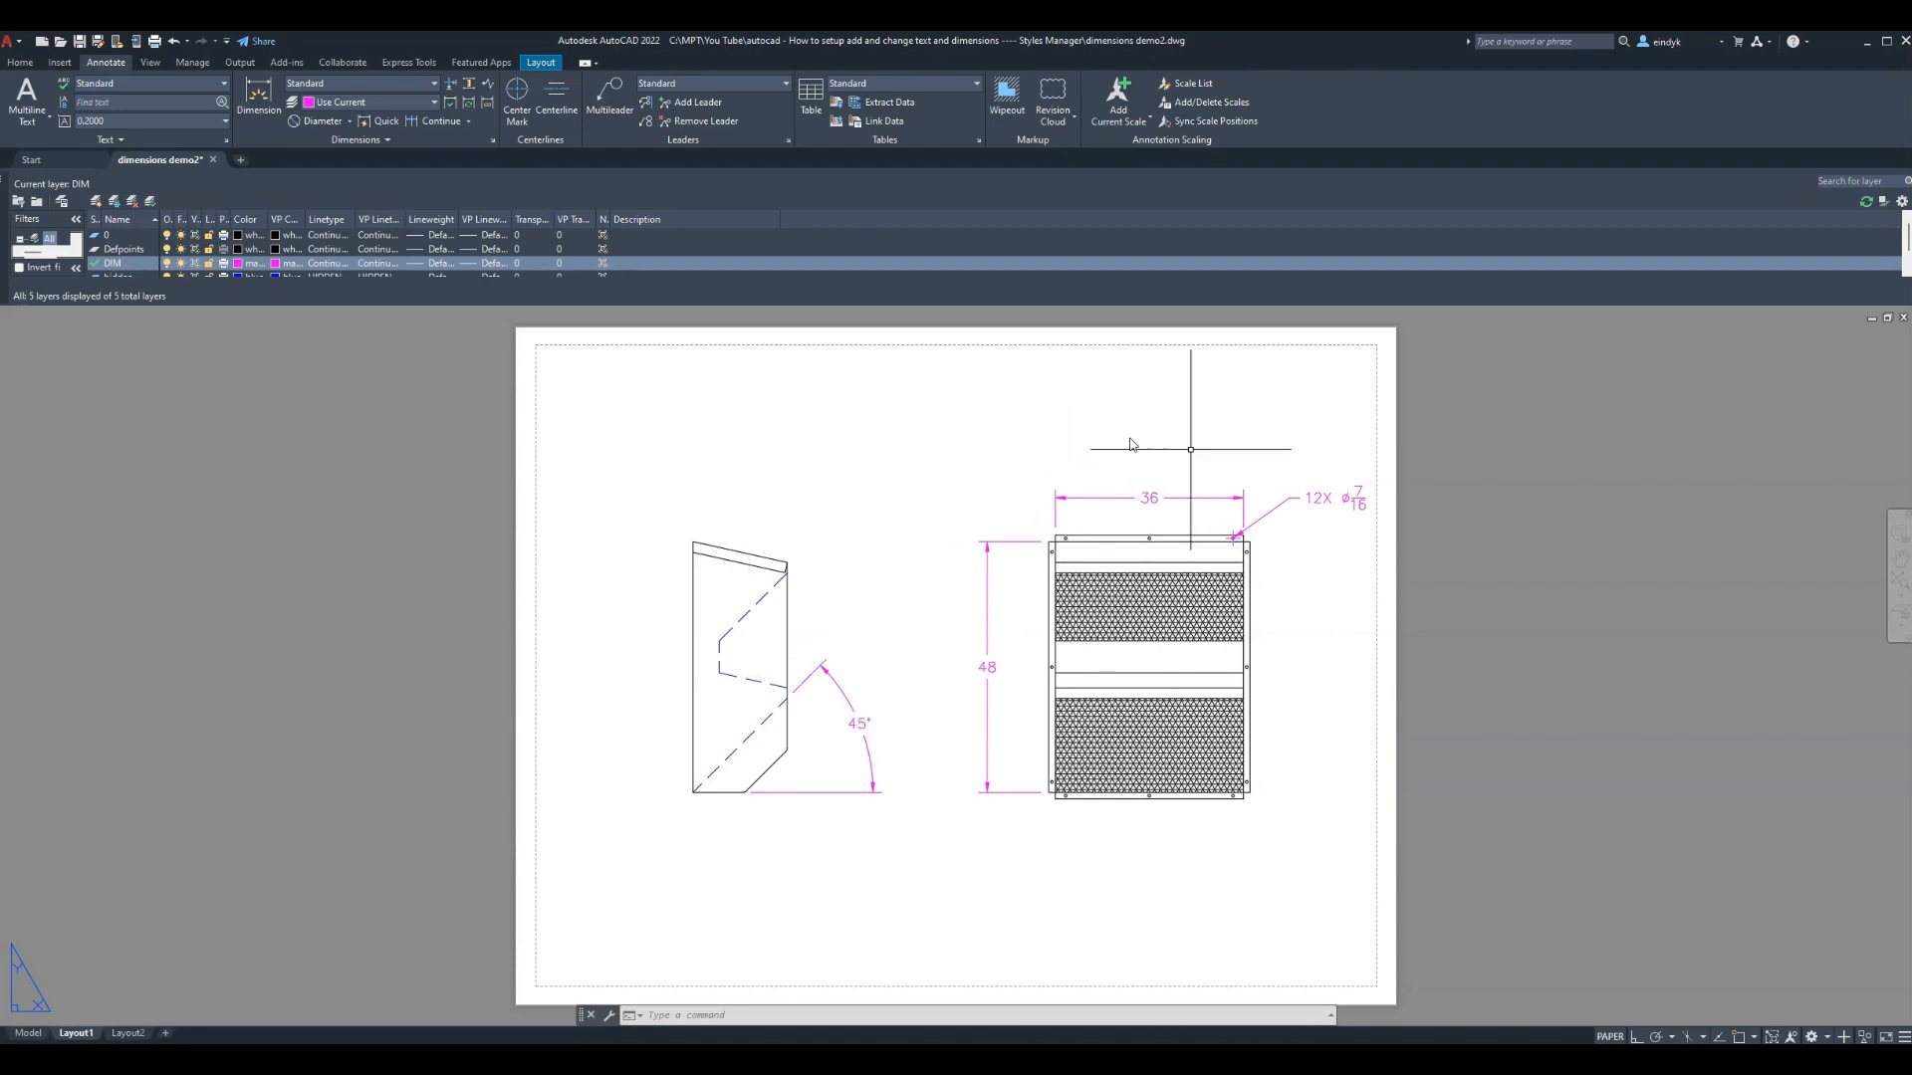
pyautogui.write('E')
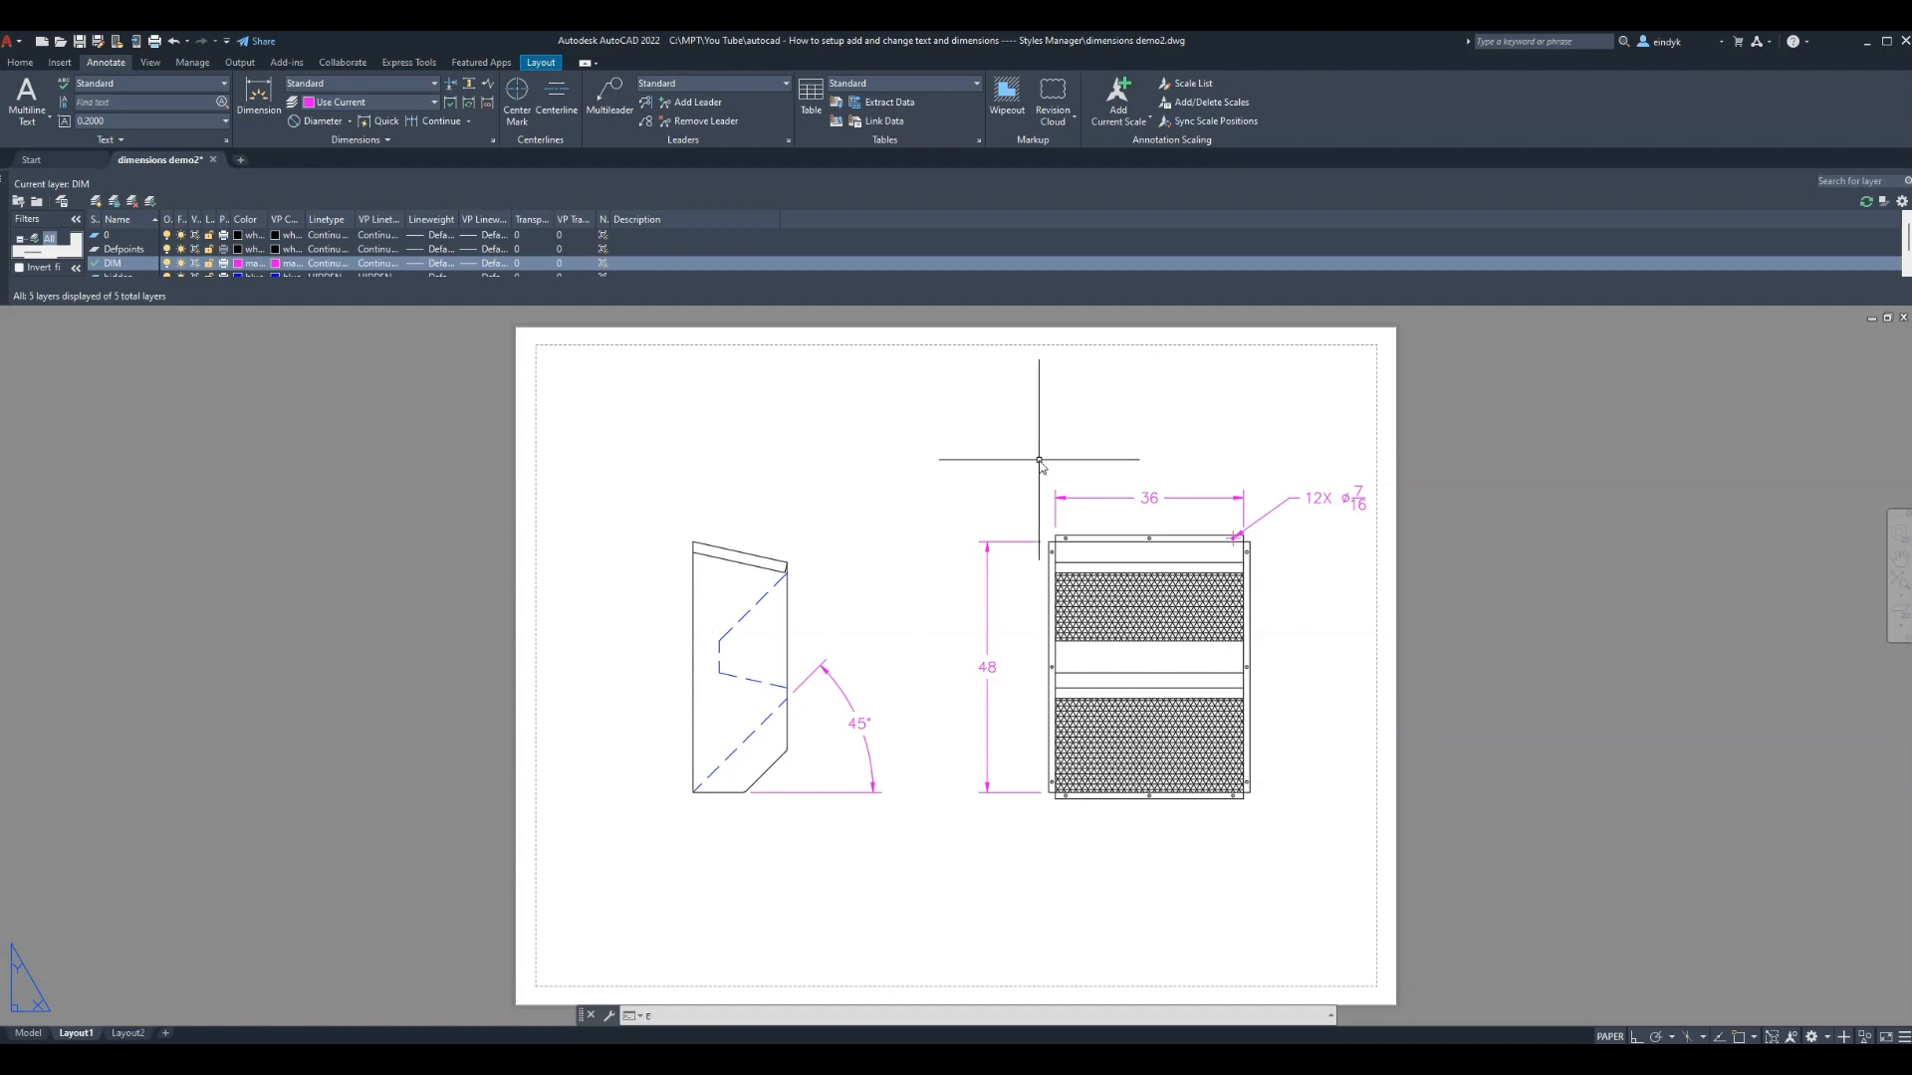
pyautogui.press('Escape')
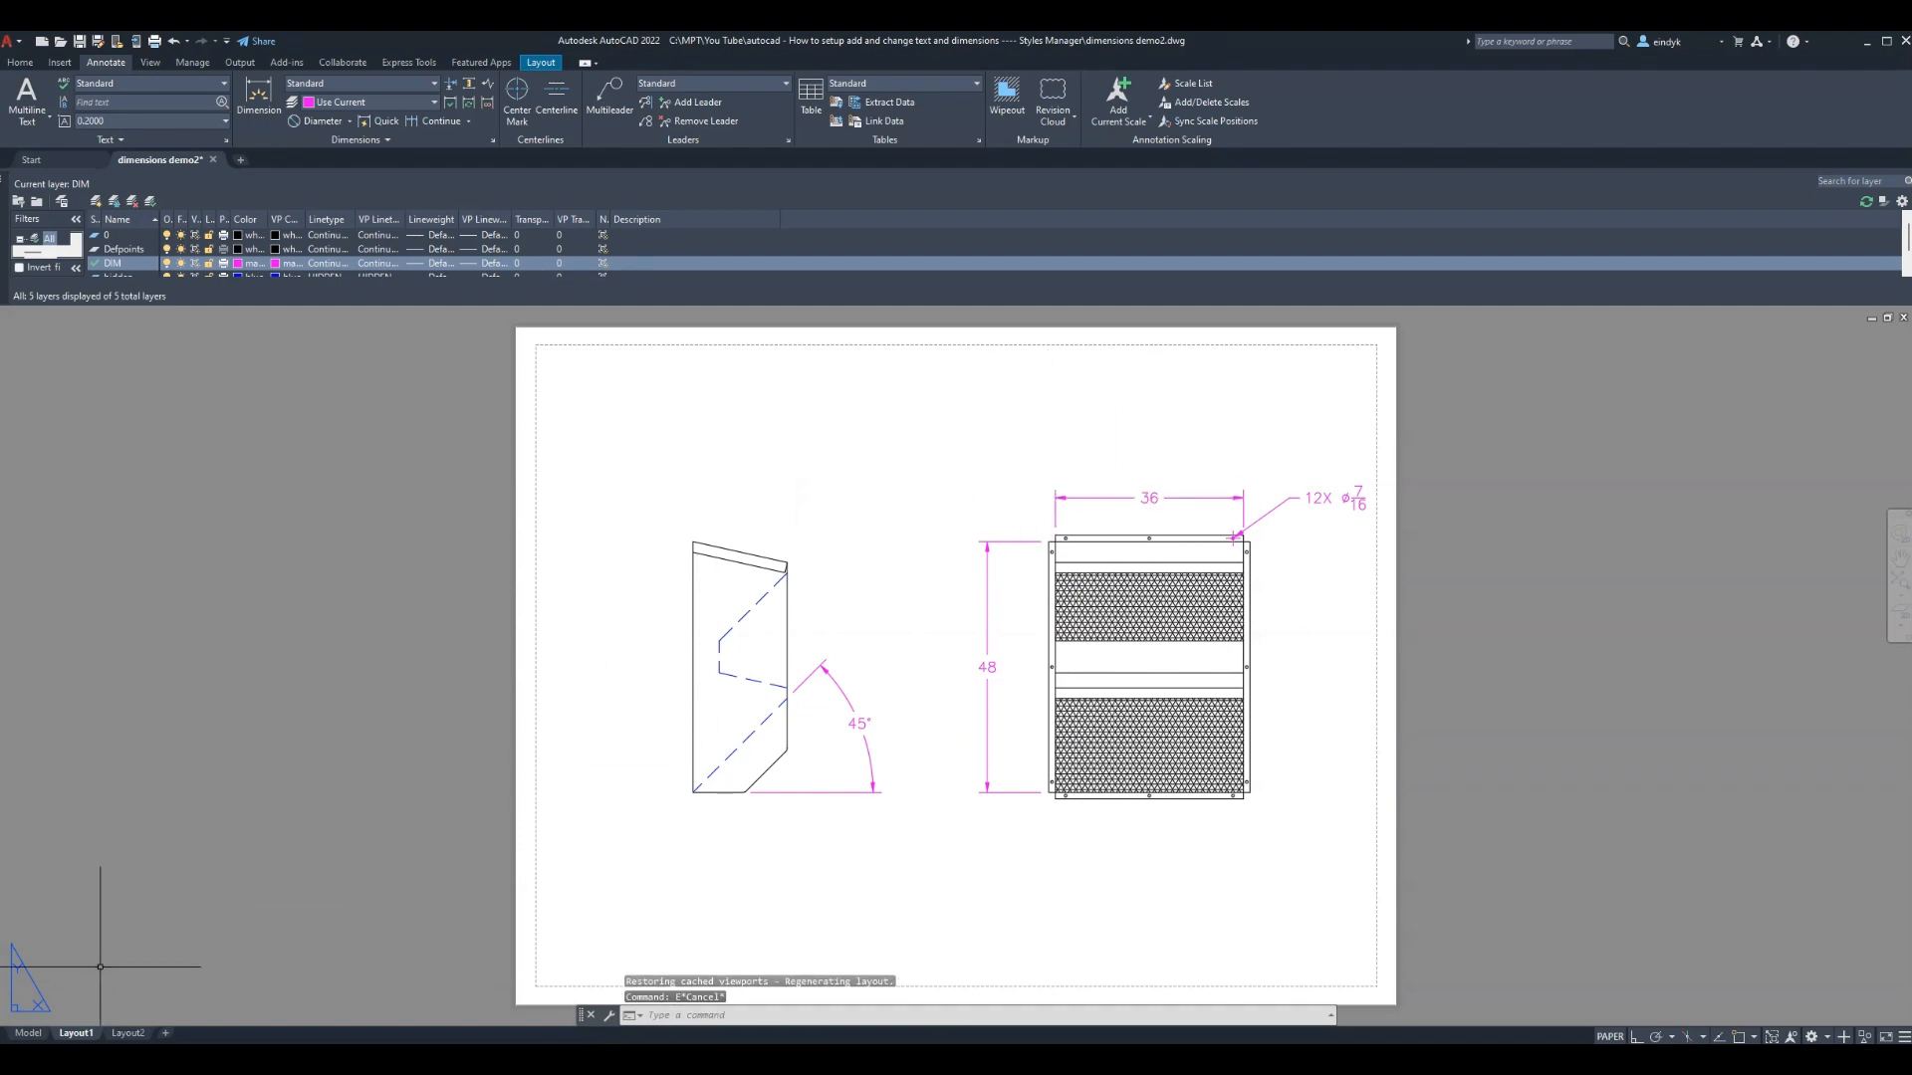
pyautogui.click(30, 1033)
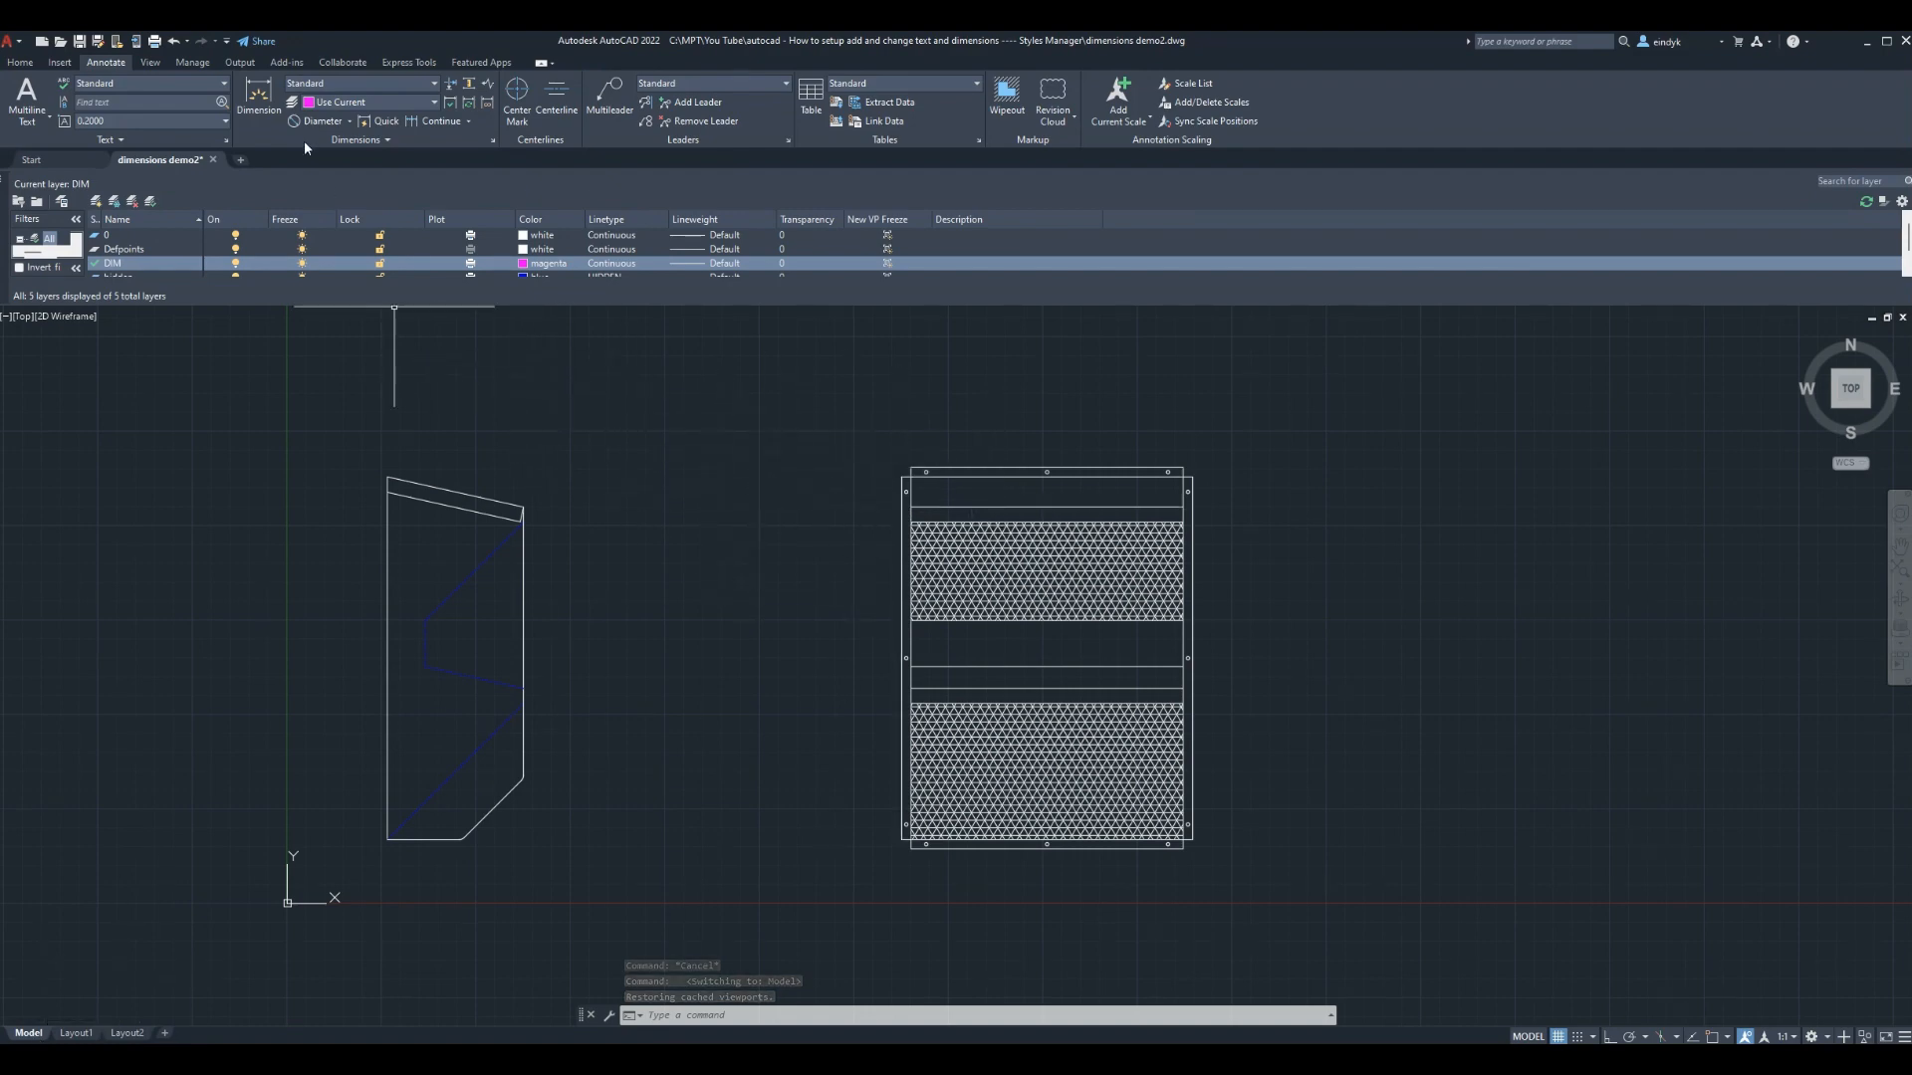
# Add linear dimensions to the front view: the 36 width above and the 48 height on the left
pyautogui.click(350, 122)
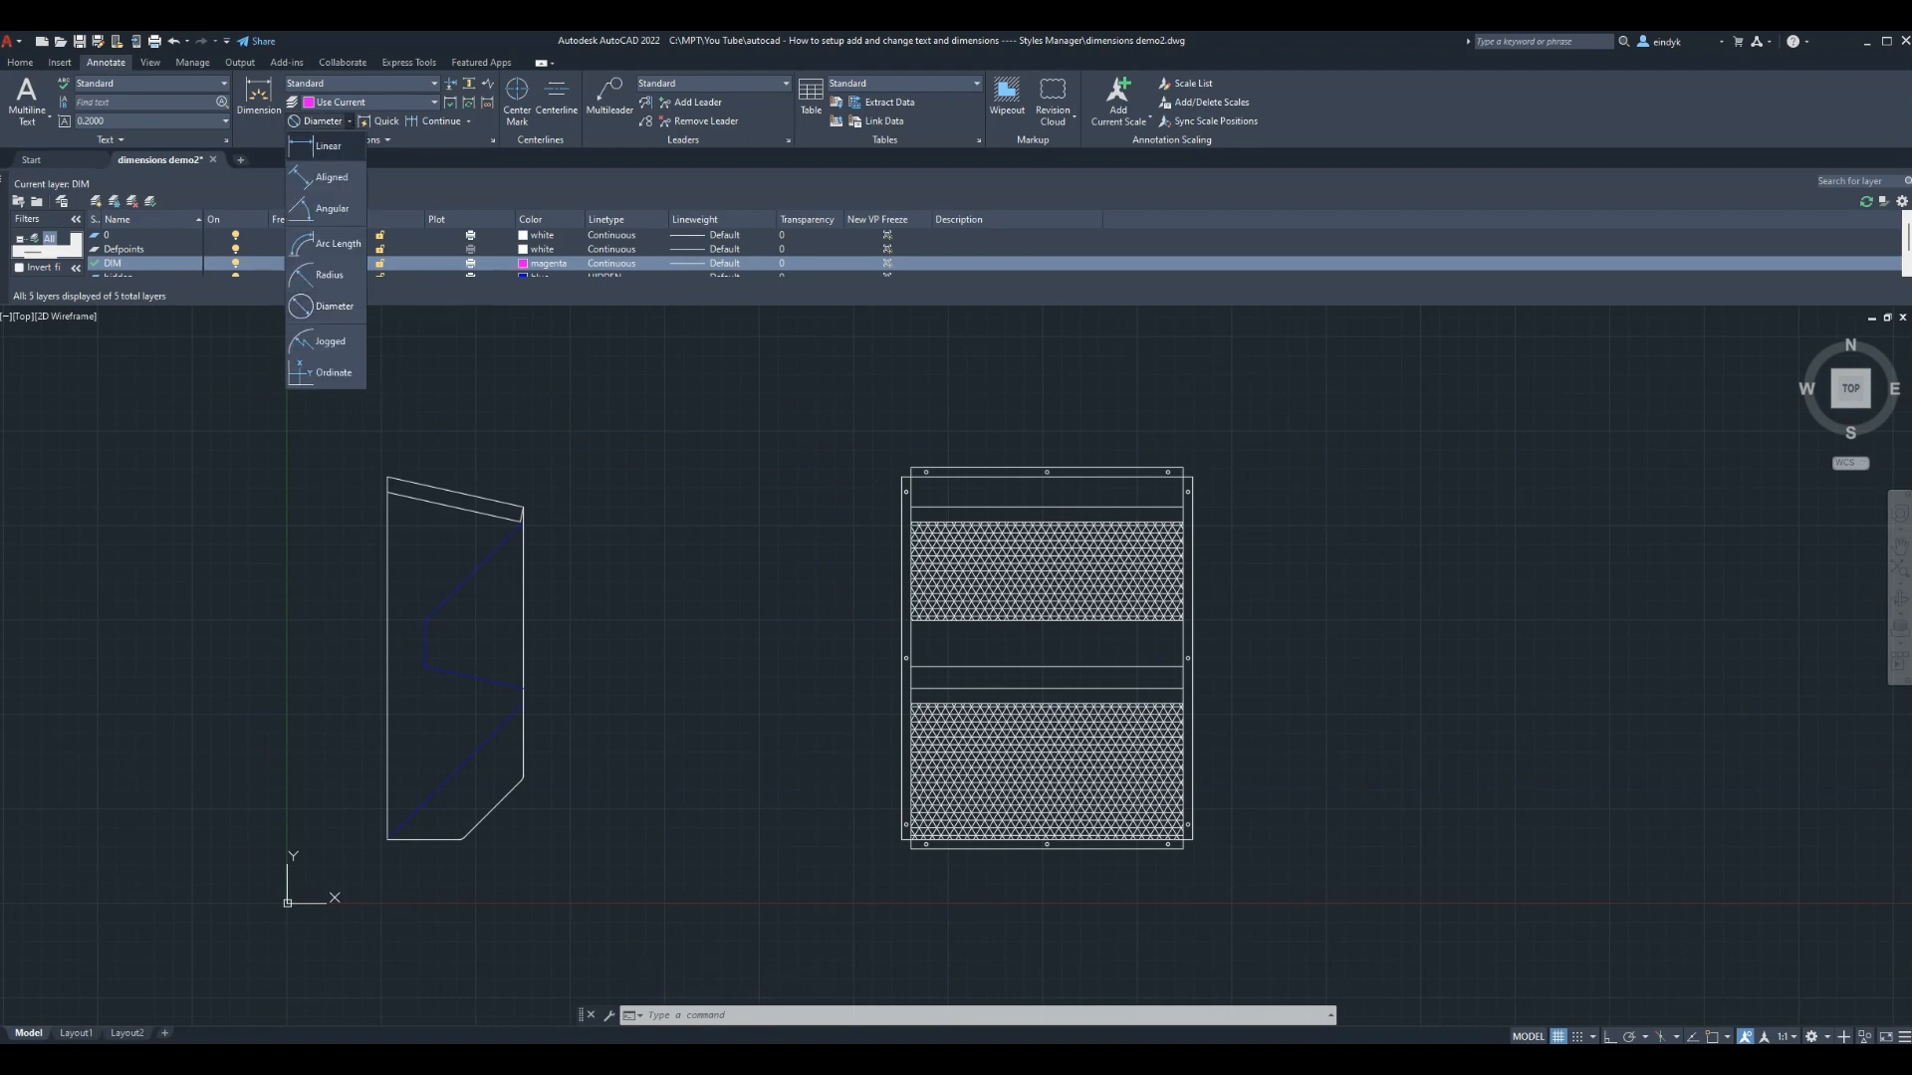
pyautogui.click(319, 142)
pyautogui.press('Return')
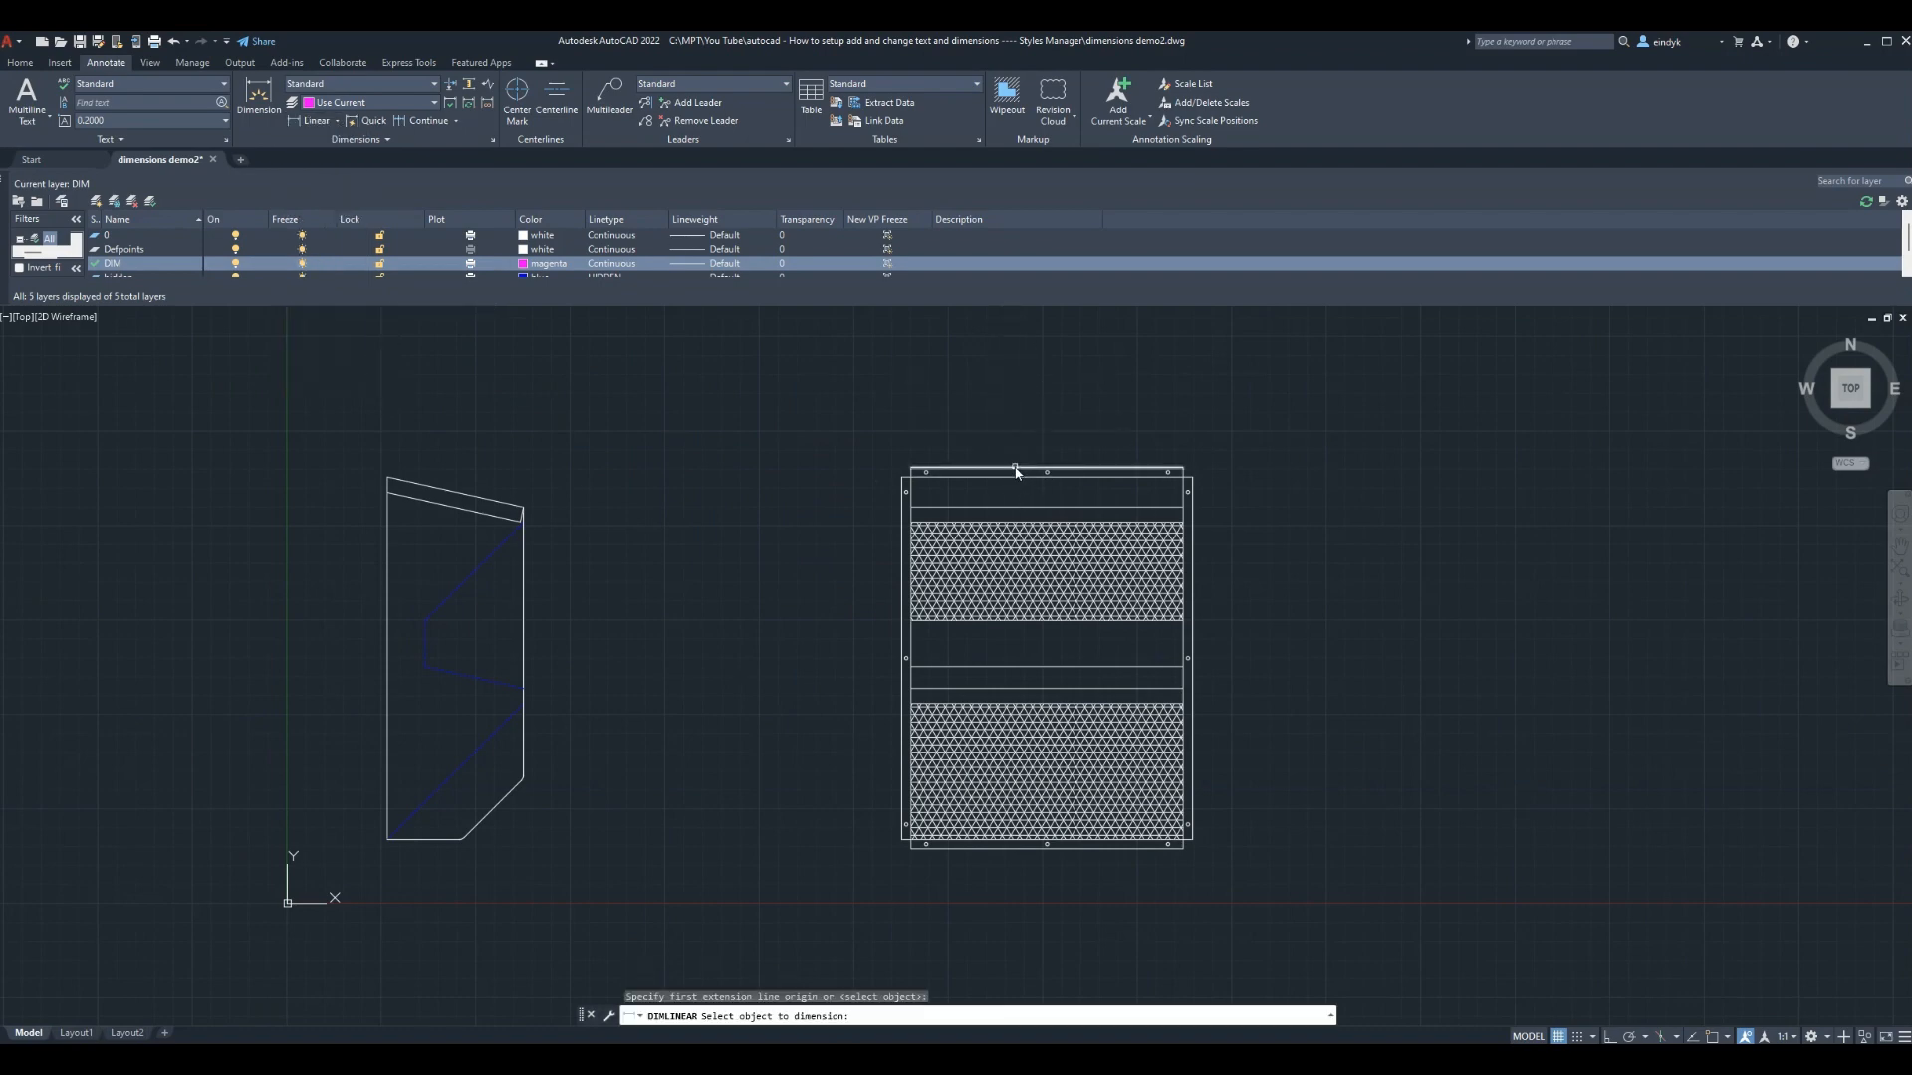
pyautogui.click(1014, 482)
pyautogui.click(996, 431)
pyautogui.press('Return')
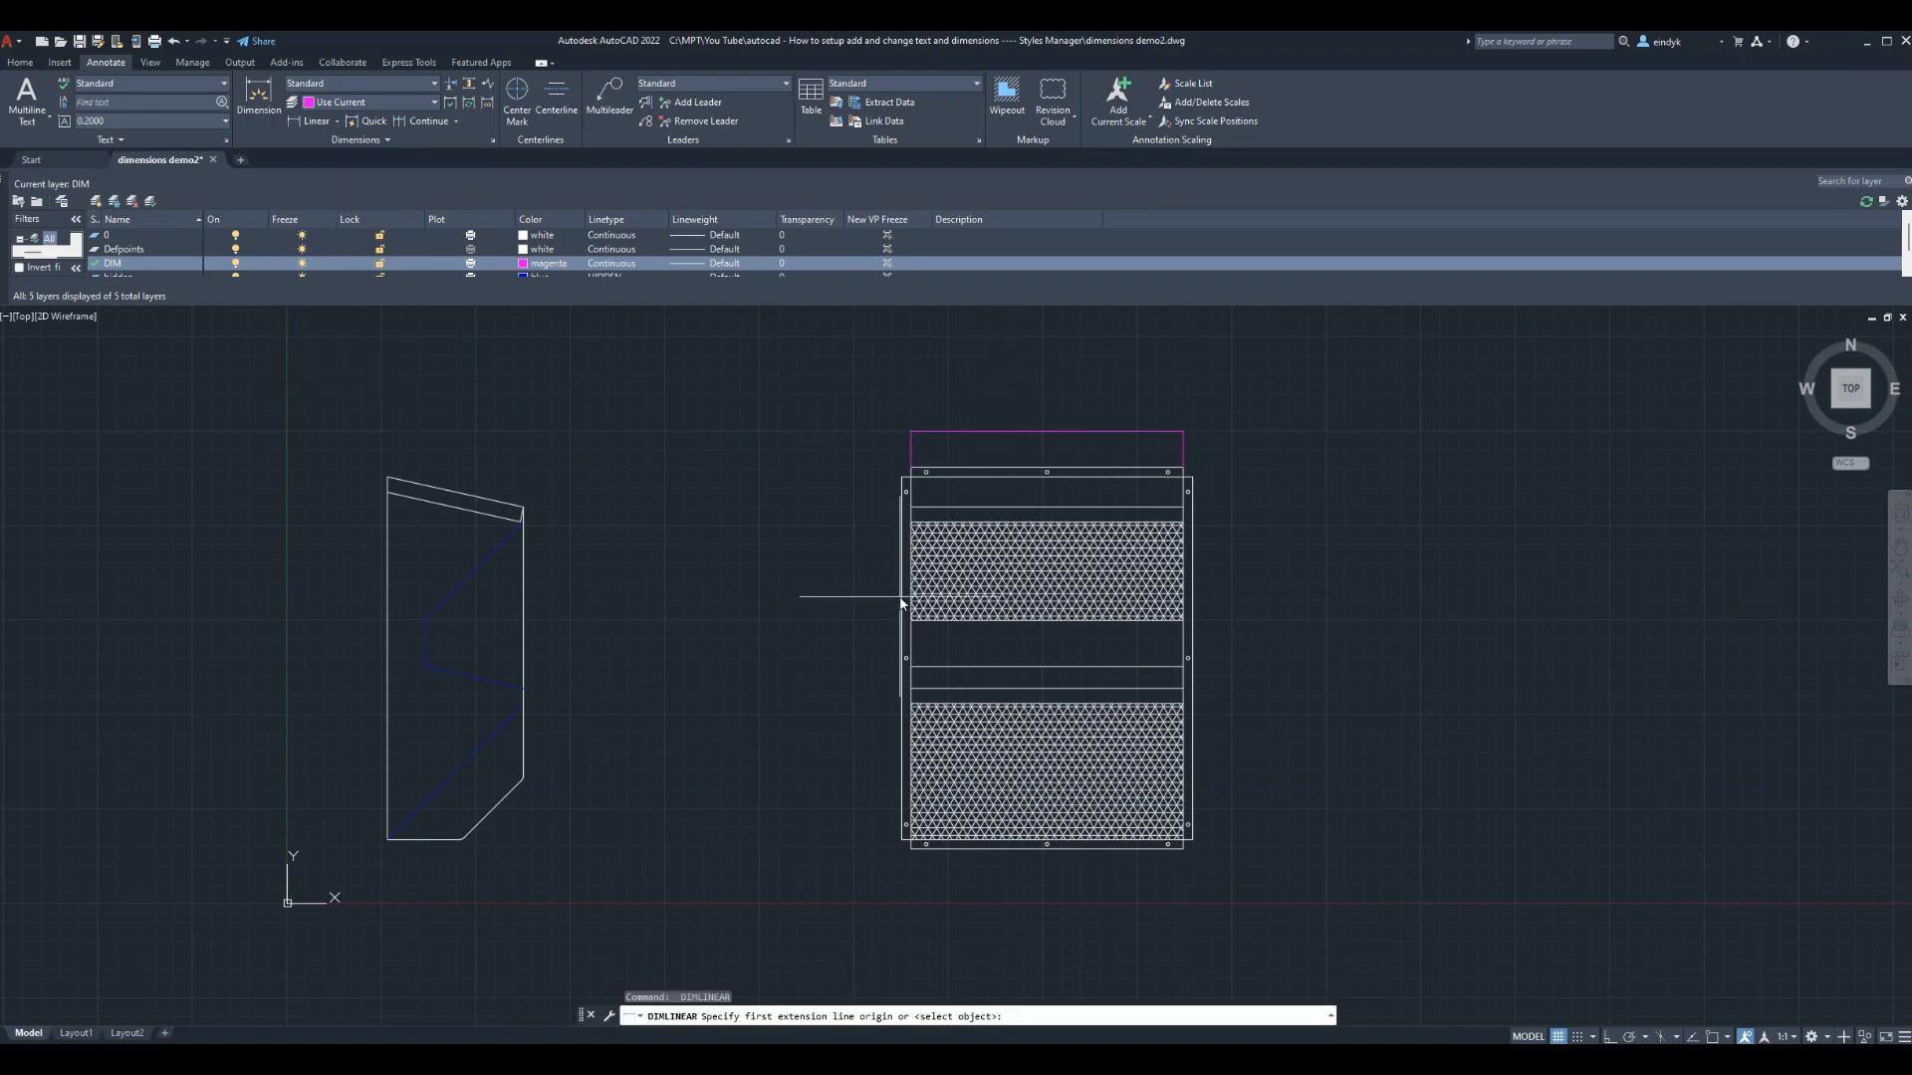
pyautogui.press('Return')
pyautogui.click(905, 600)
pyautogui.click(845, 621)
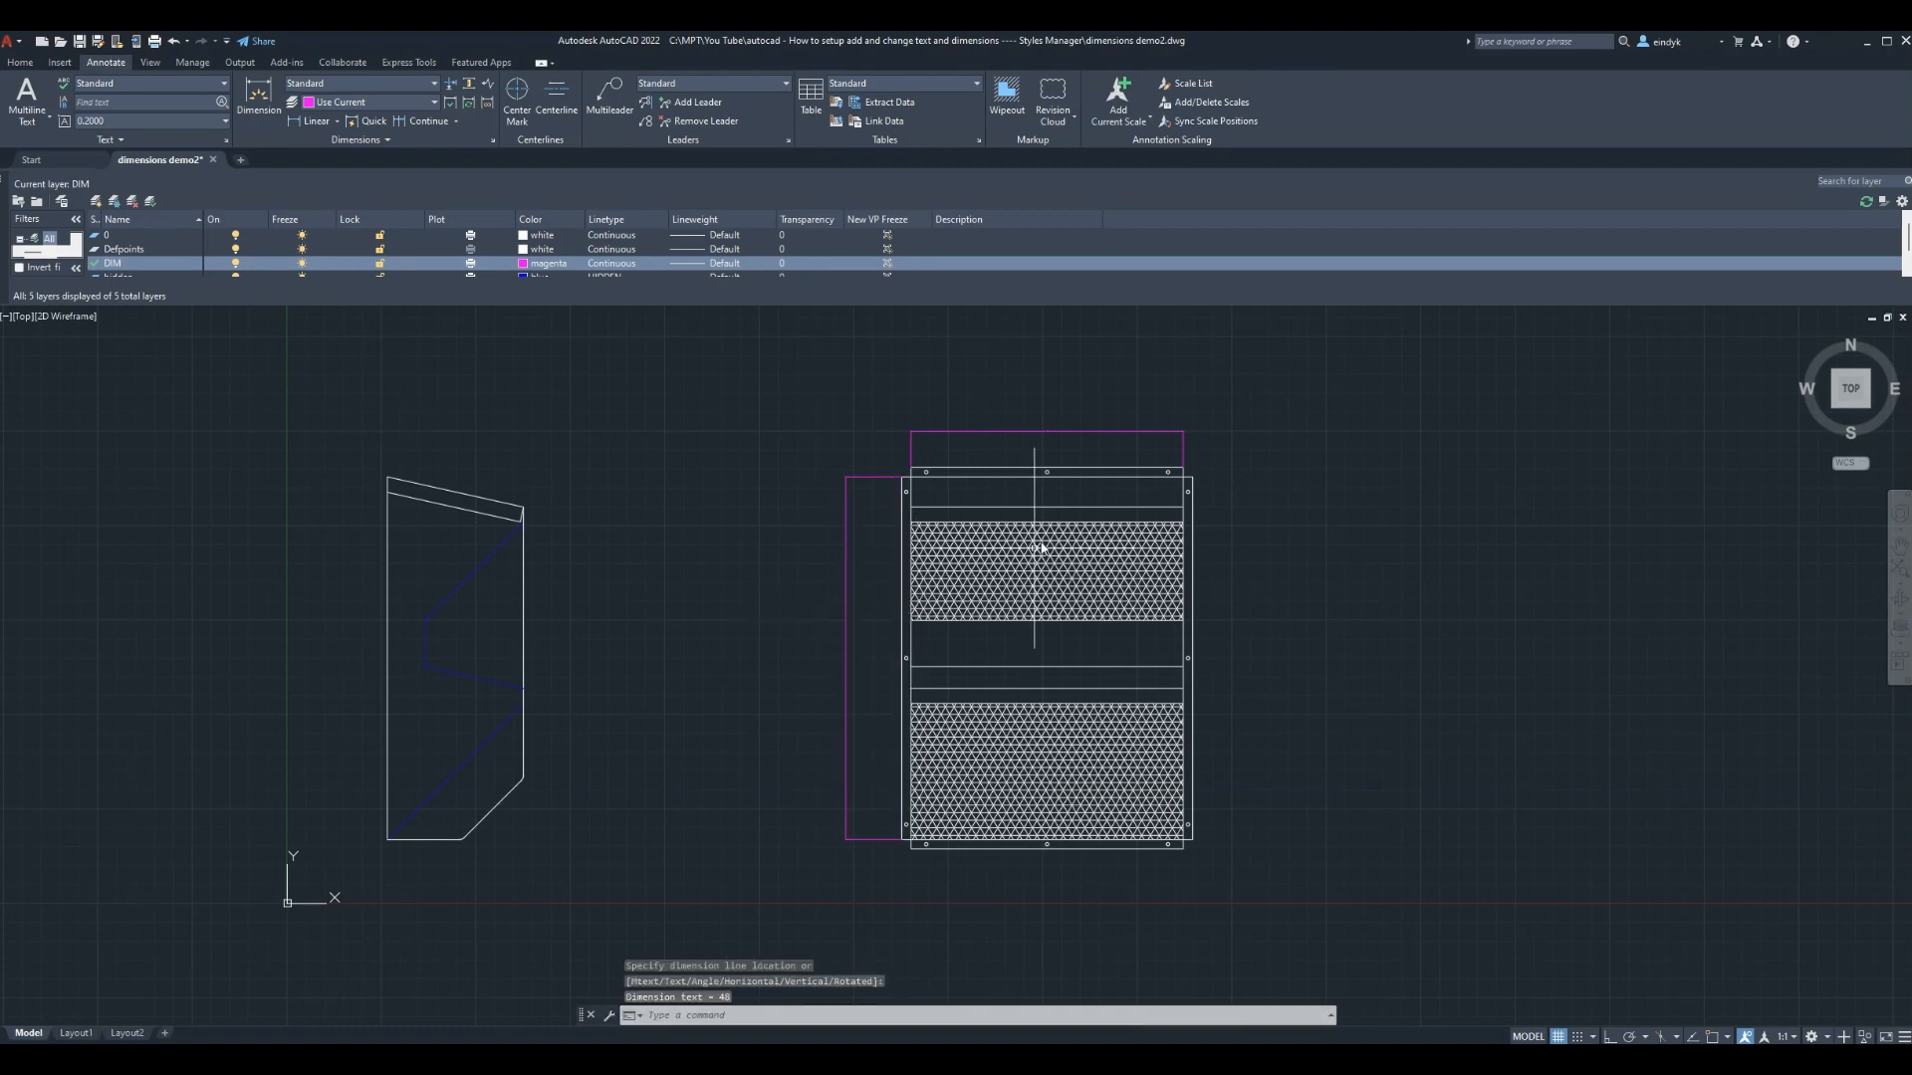
pyautogui.press('Escape')
pyautogui.press('Escape')
# Zoom in and out until both part views and their dimension lines are visible
pyautogui.scroll(5, 1047, 460)
pyautogui.scroll(-4, 1041, 498)
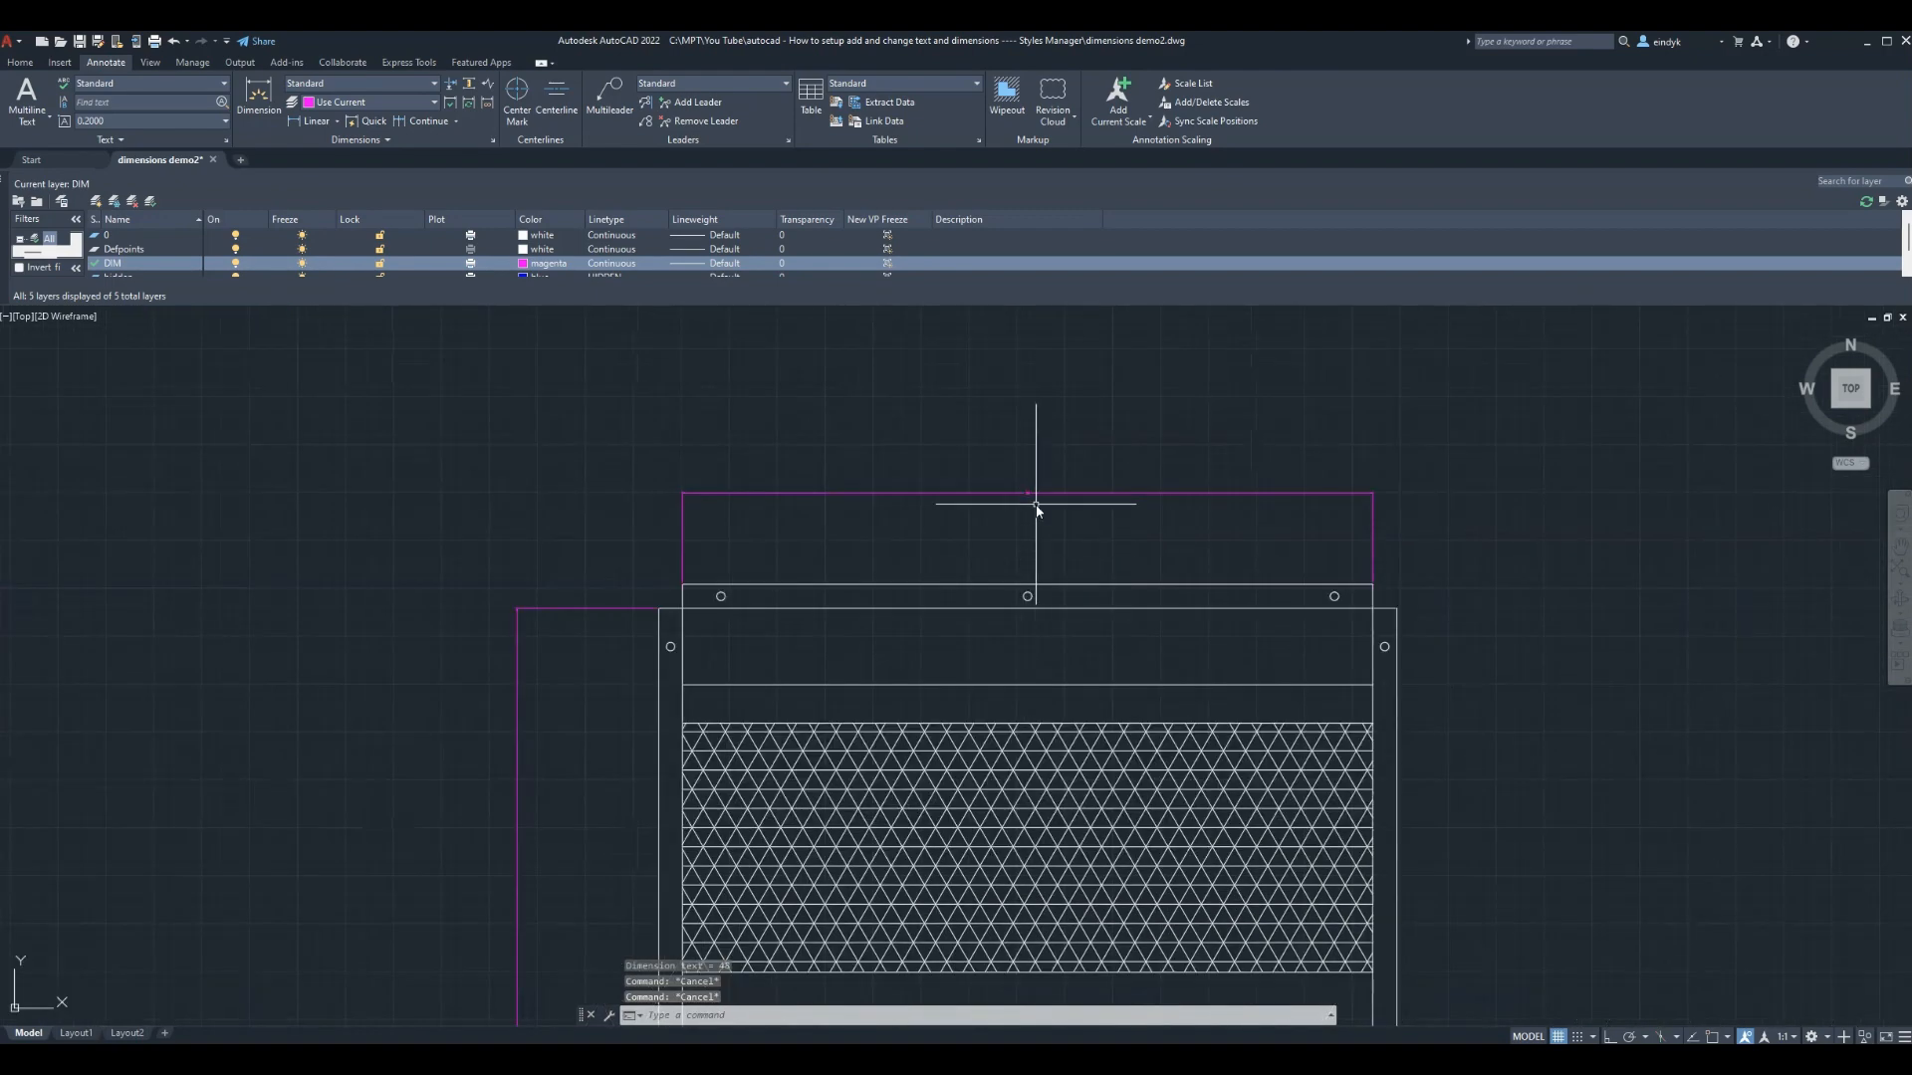
pyautogui.scroll(5, 981, 439)
pyautogui.scroll(-5, 911, 390)
pyautogui.scroll(-3, 914, 395)
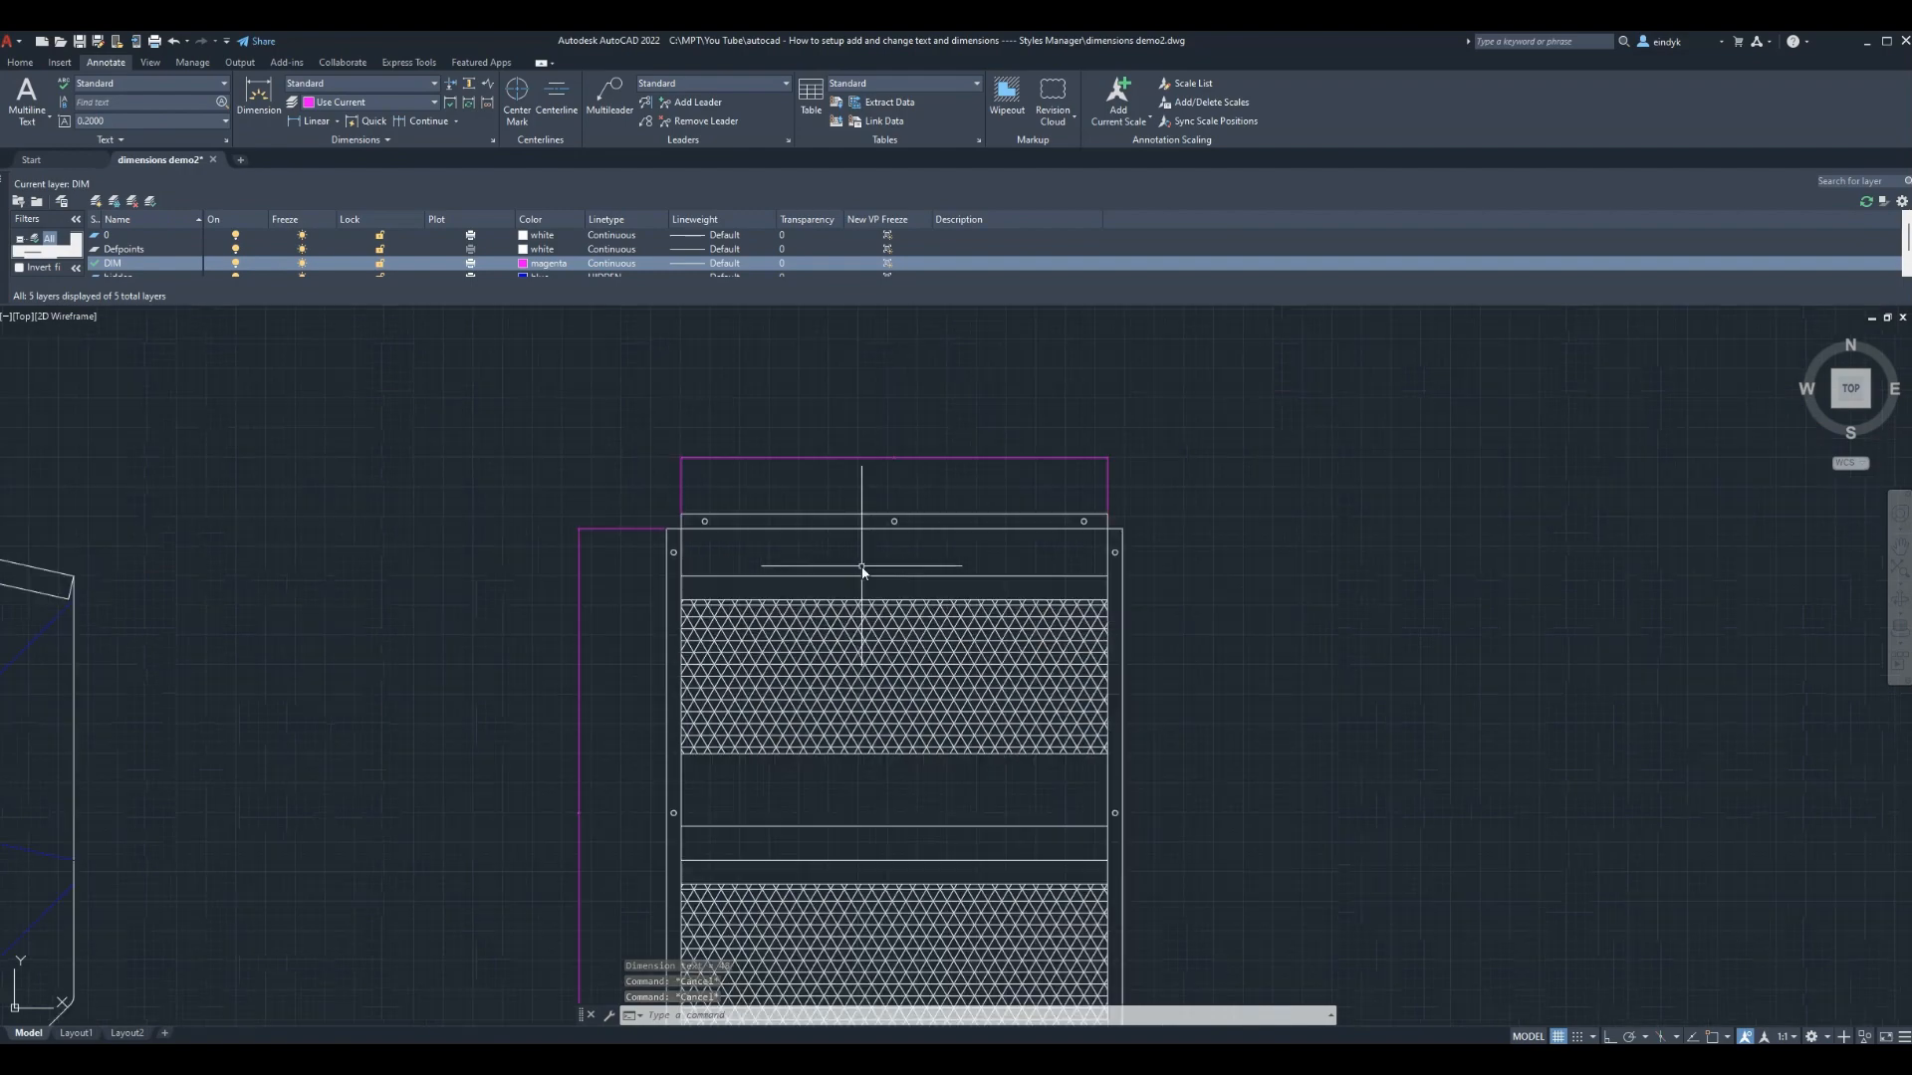
pyautogui.scroll(5, 598, 884)
pyautogui.scroll(5, 585, 683)
pyautogui.scroll(-6, 585, 683)
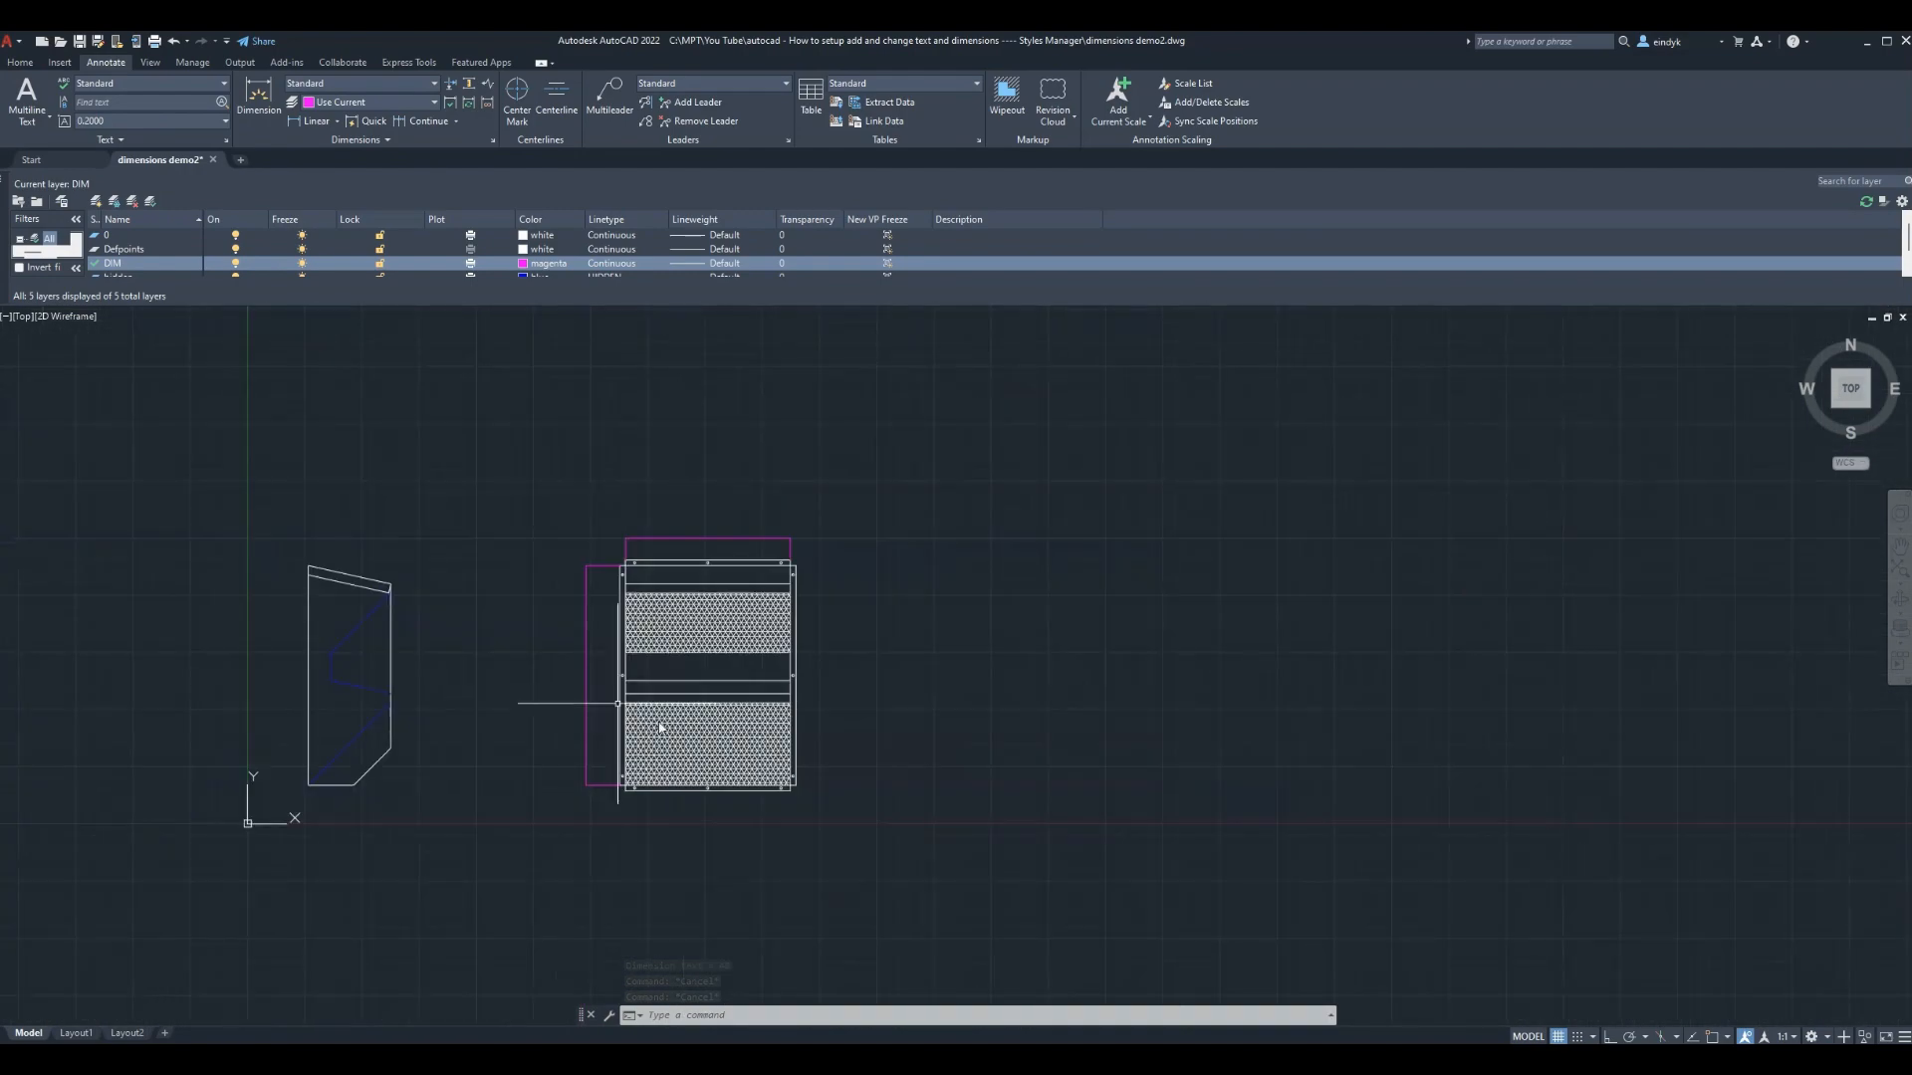
pyautogui.scroll(2, 422, 710)
pyautogui.scroll(3, 320, 684)
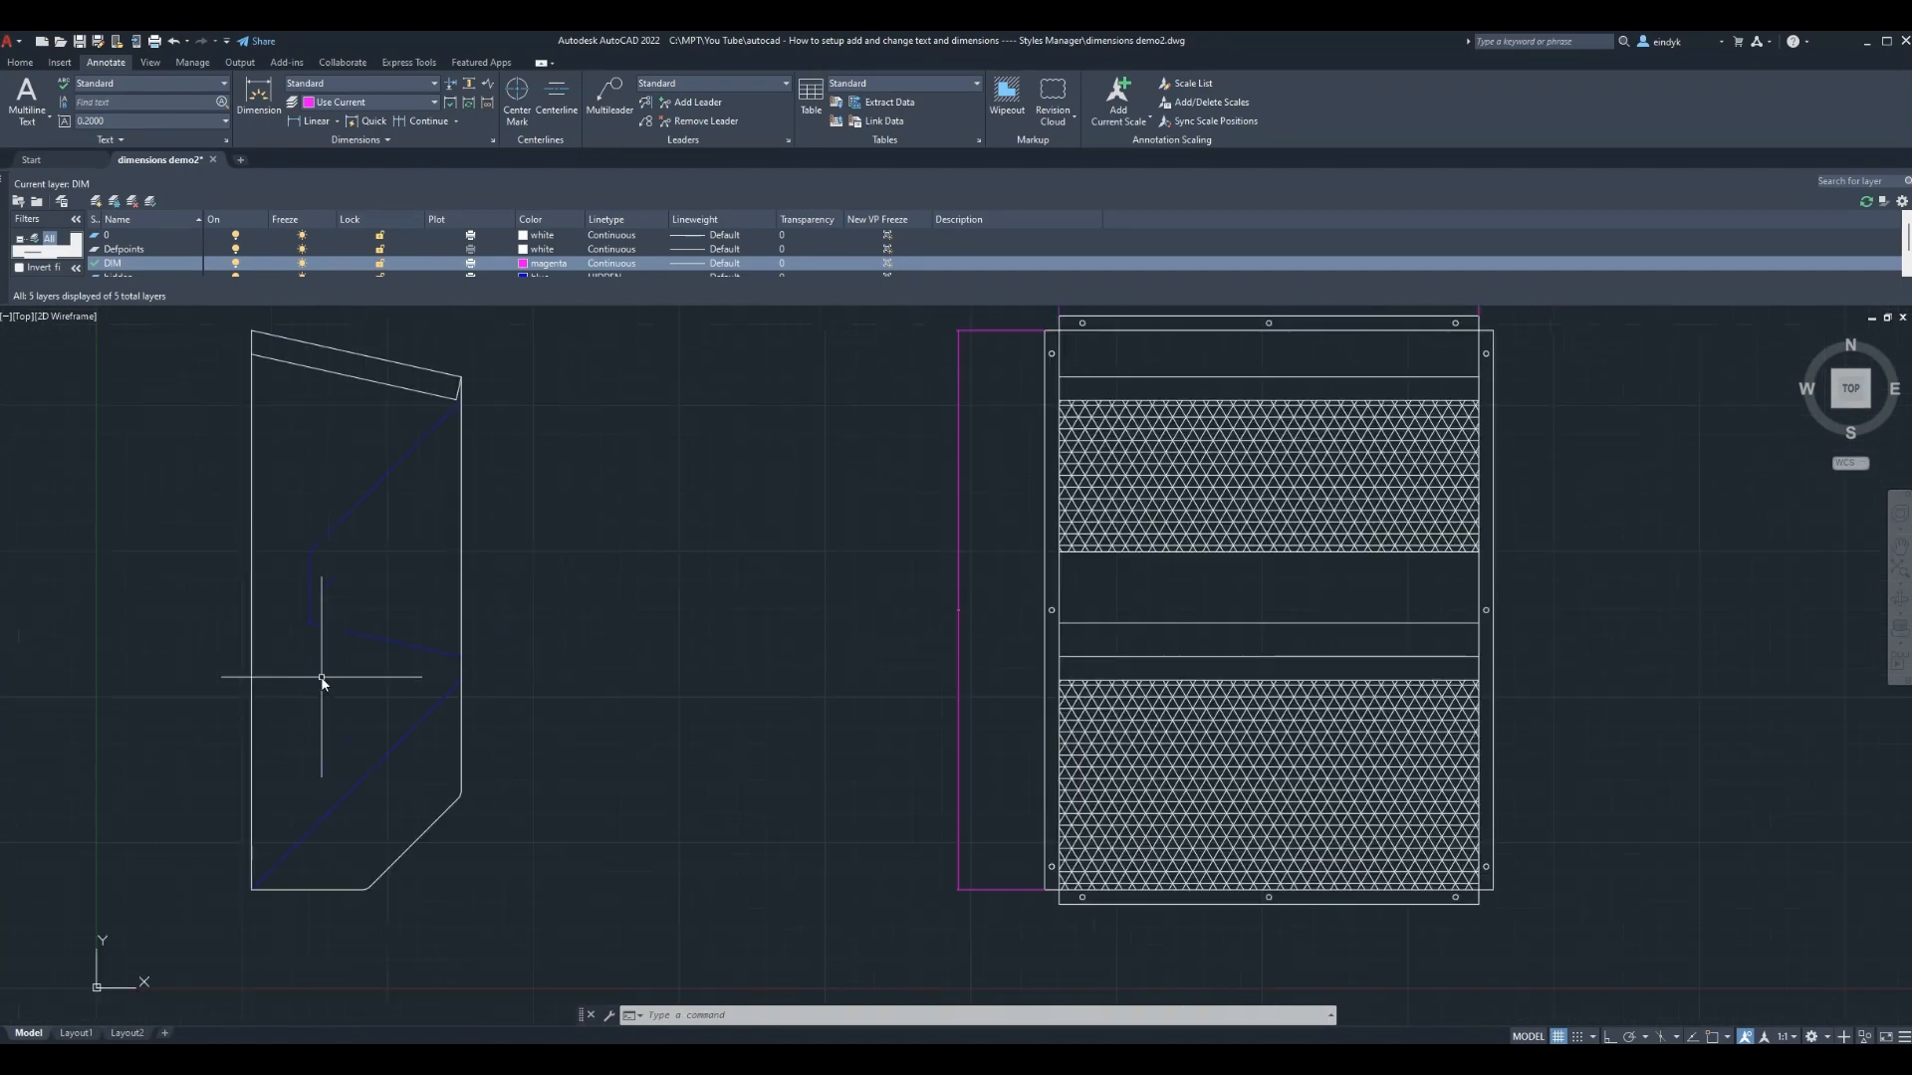
pyautogui.scroll(-4, 674, 641)
pyautogui.scroll(4, 759, 650)
pyautogui.scroll(-3, 758, 650)
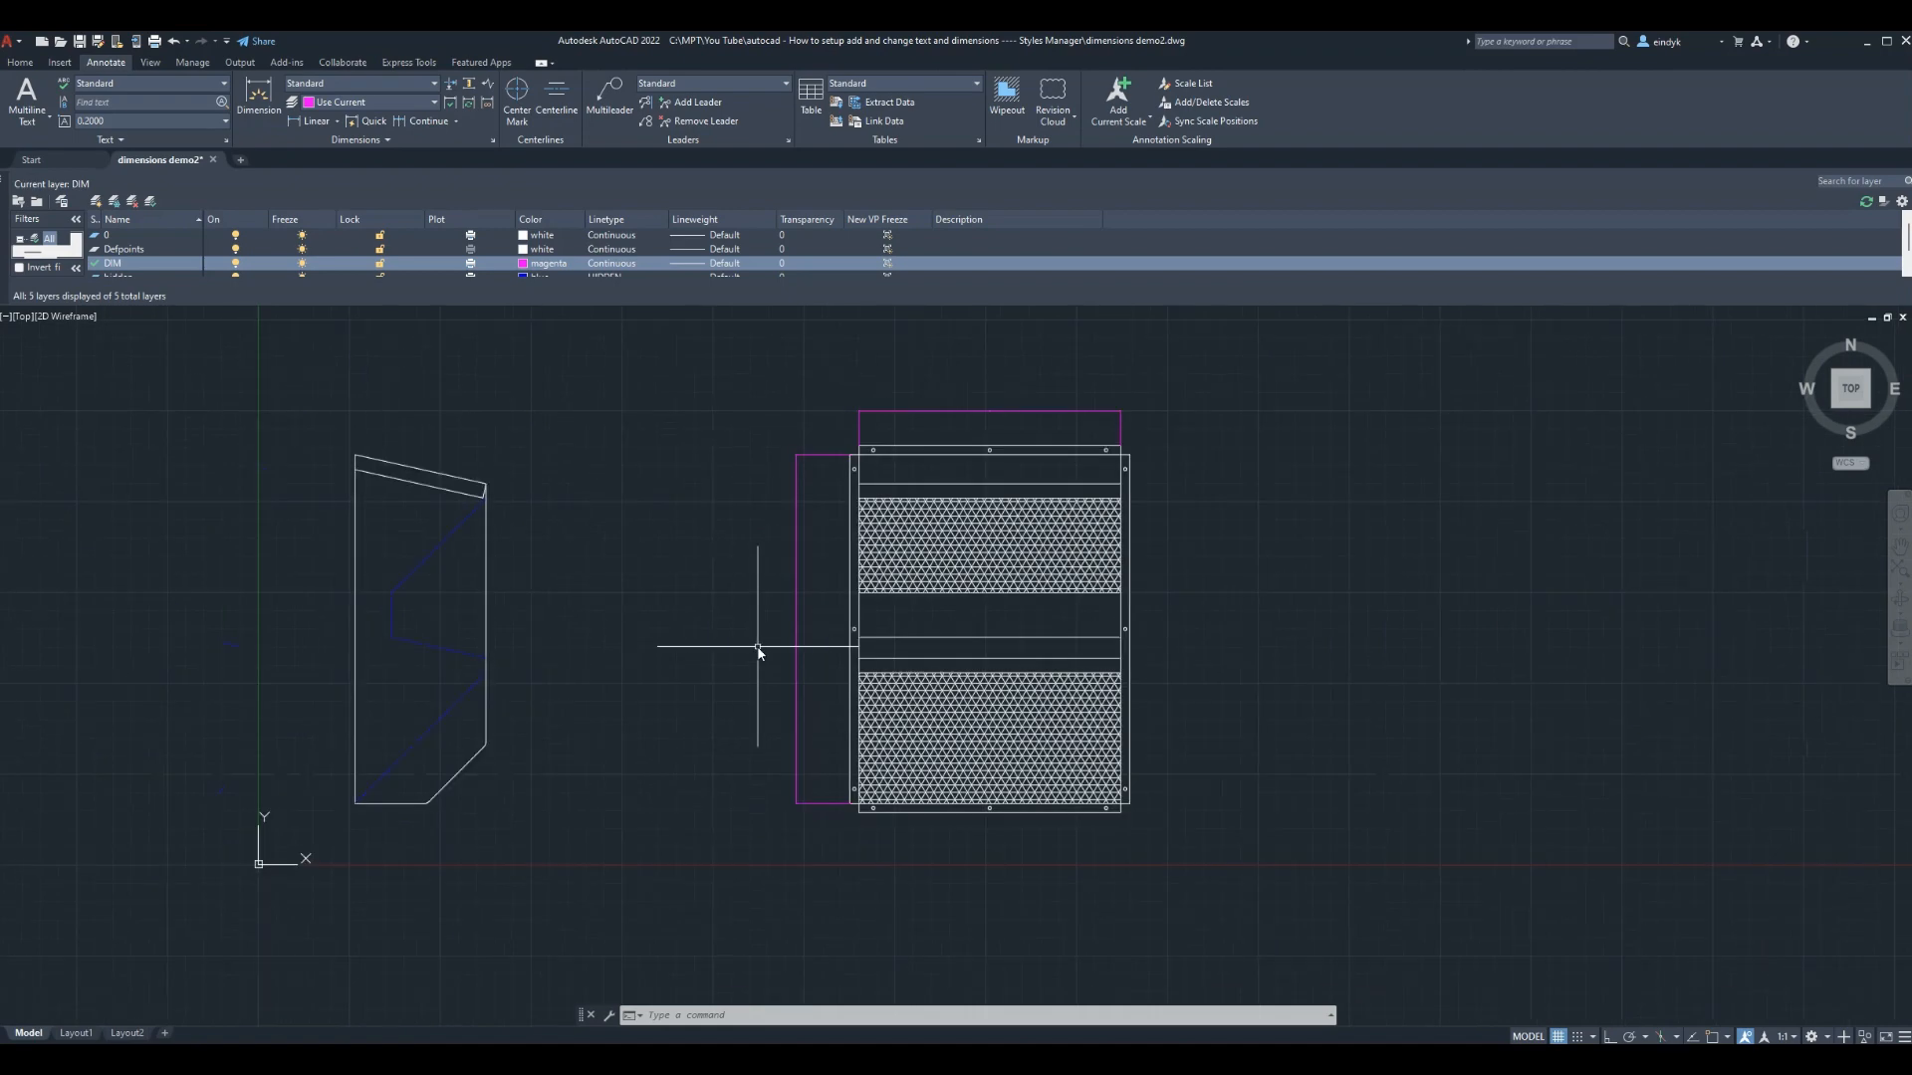
pyautogui.scroll(3, 906, 646)
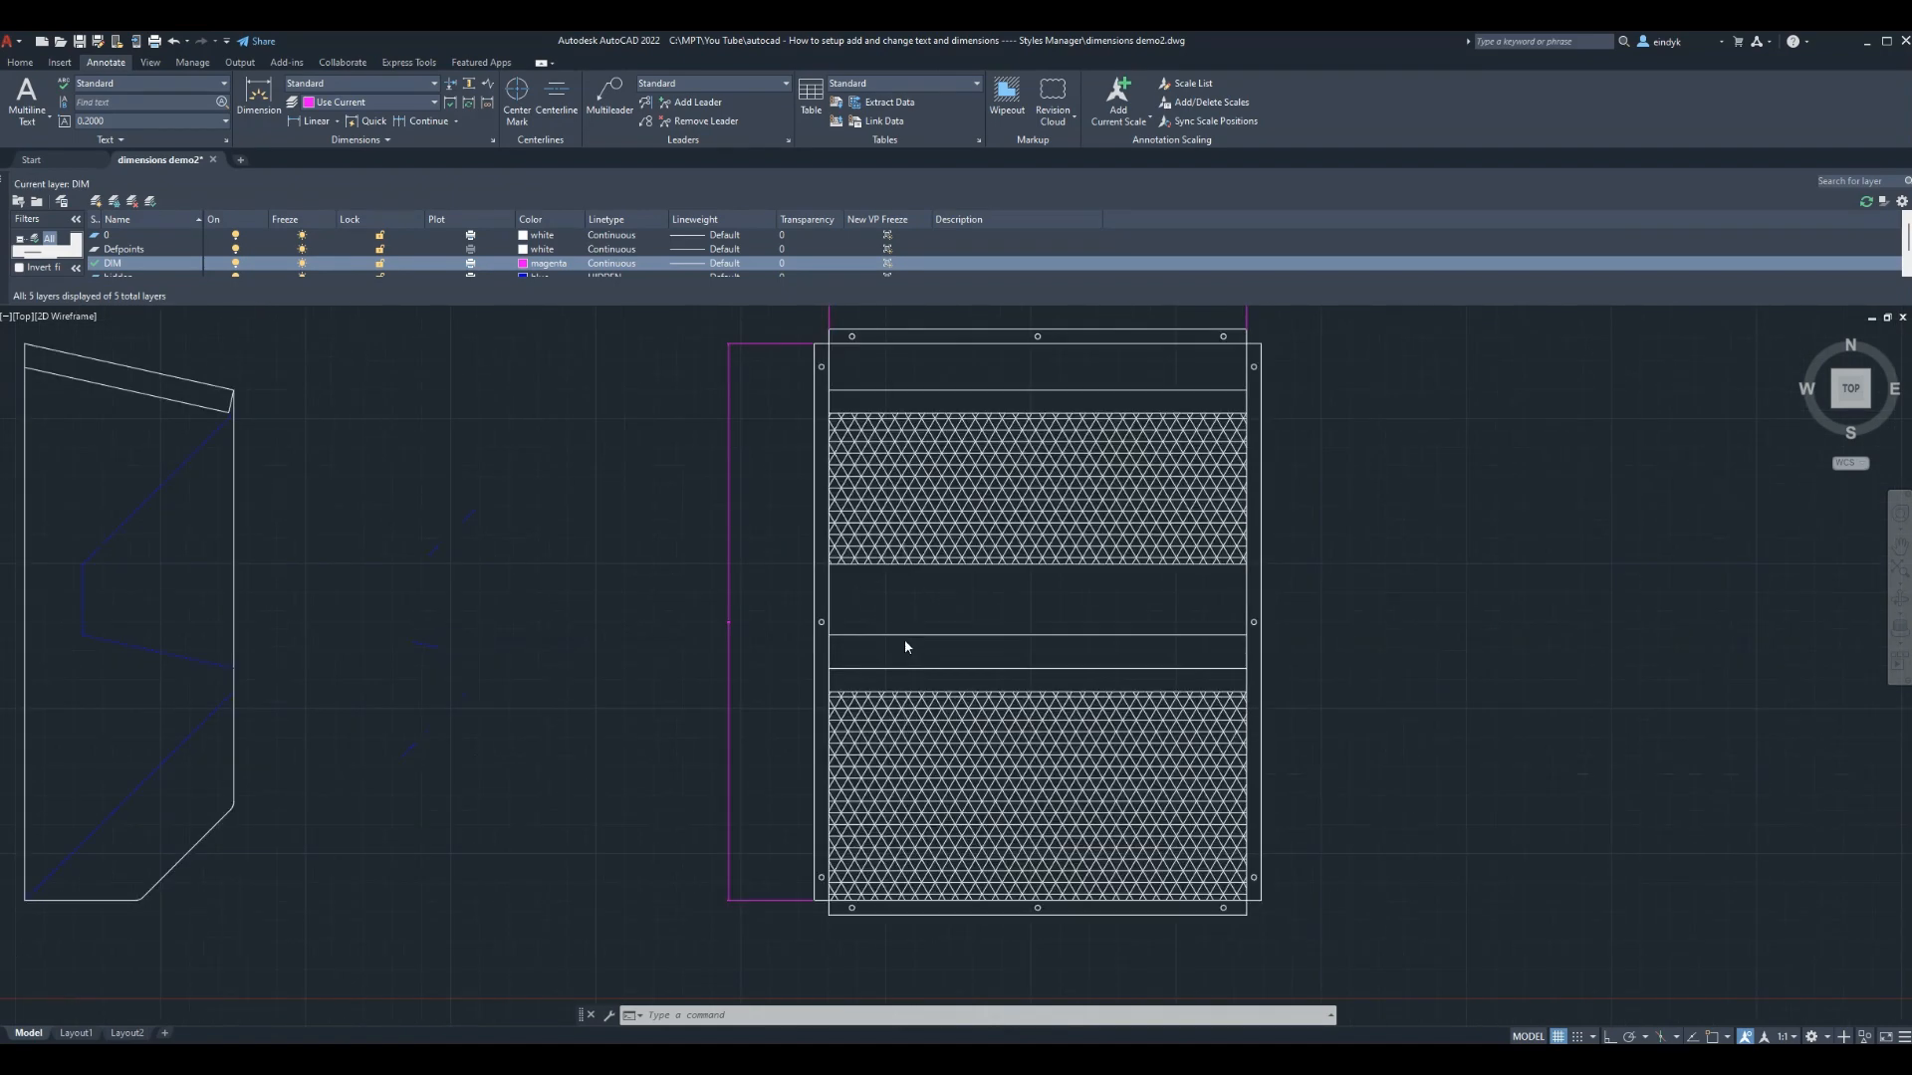
pyautogui.scroll(-2, 906, 645)
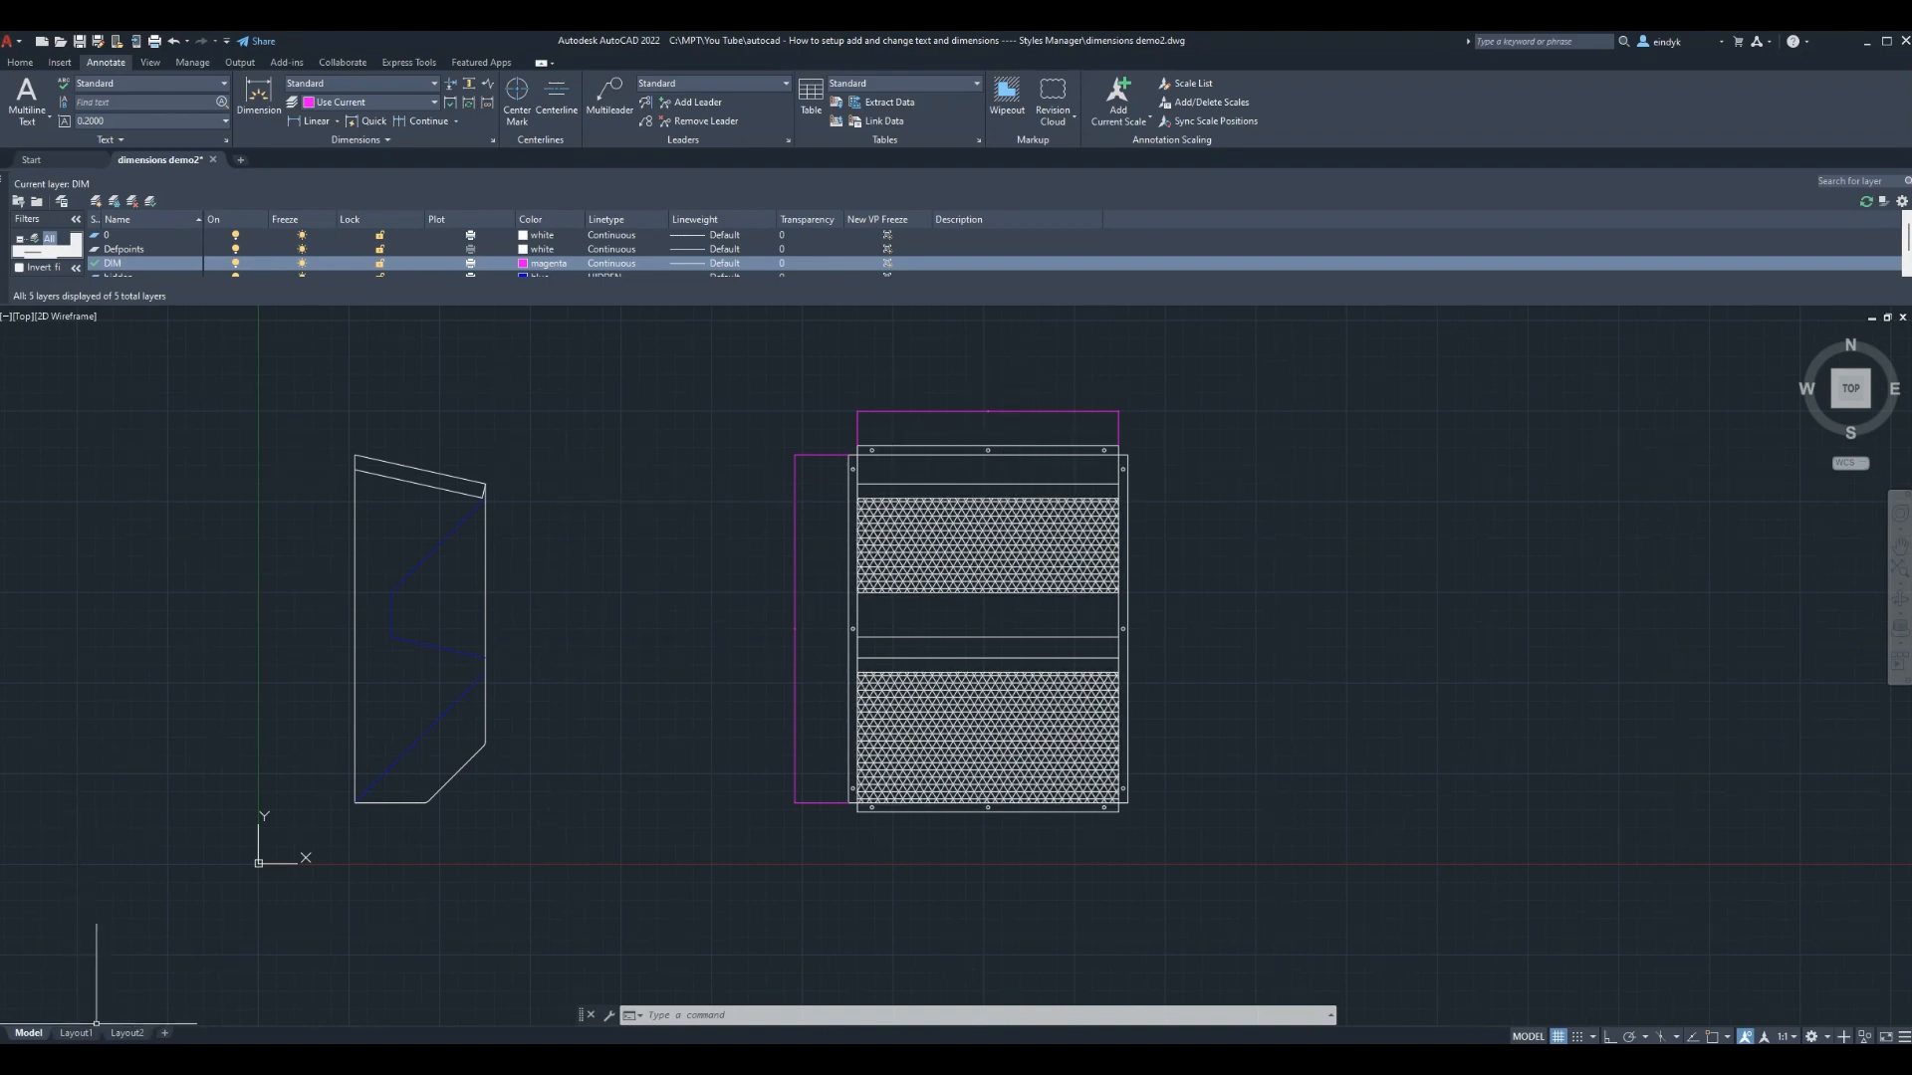
pyautogui.scroll(6, 987, 412)
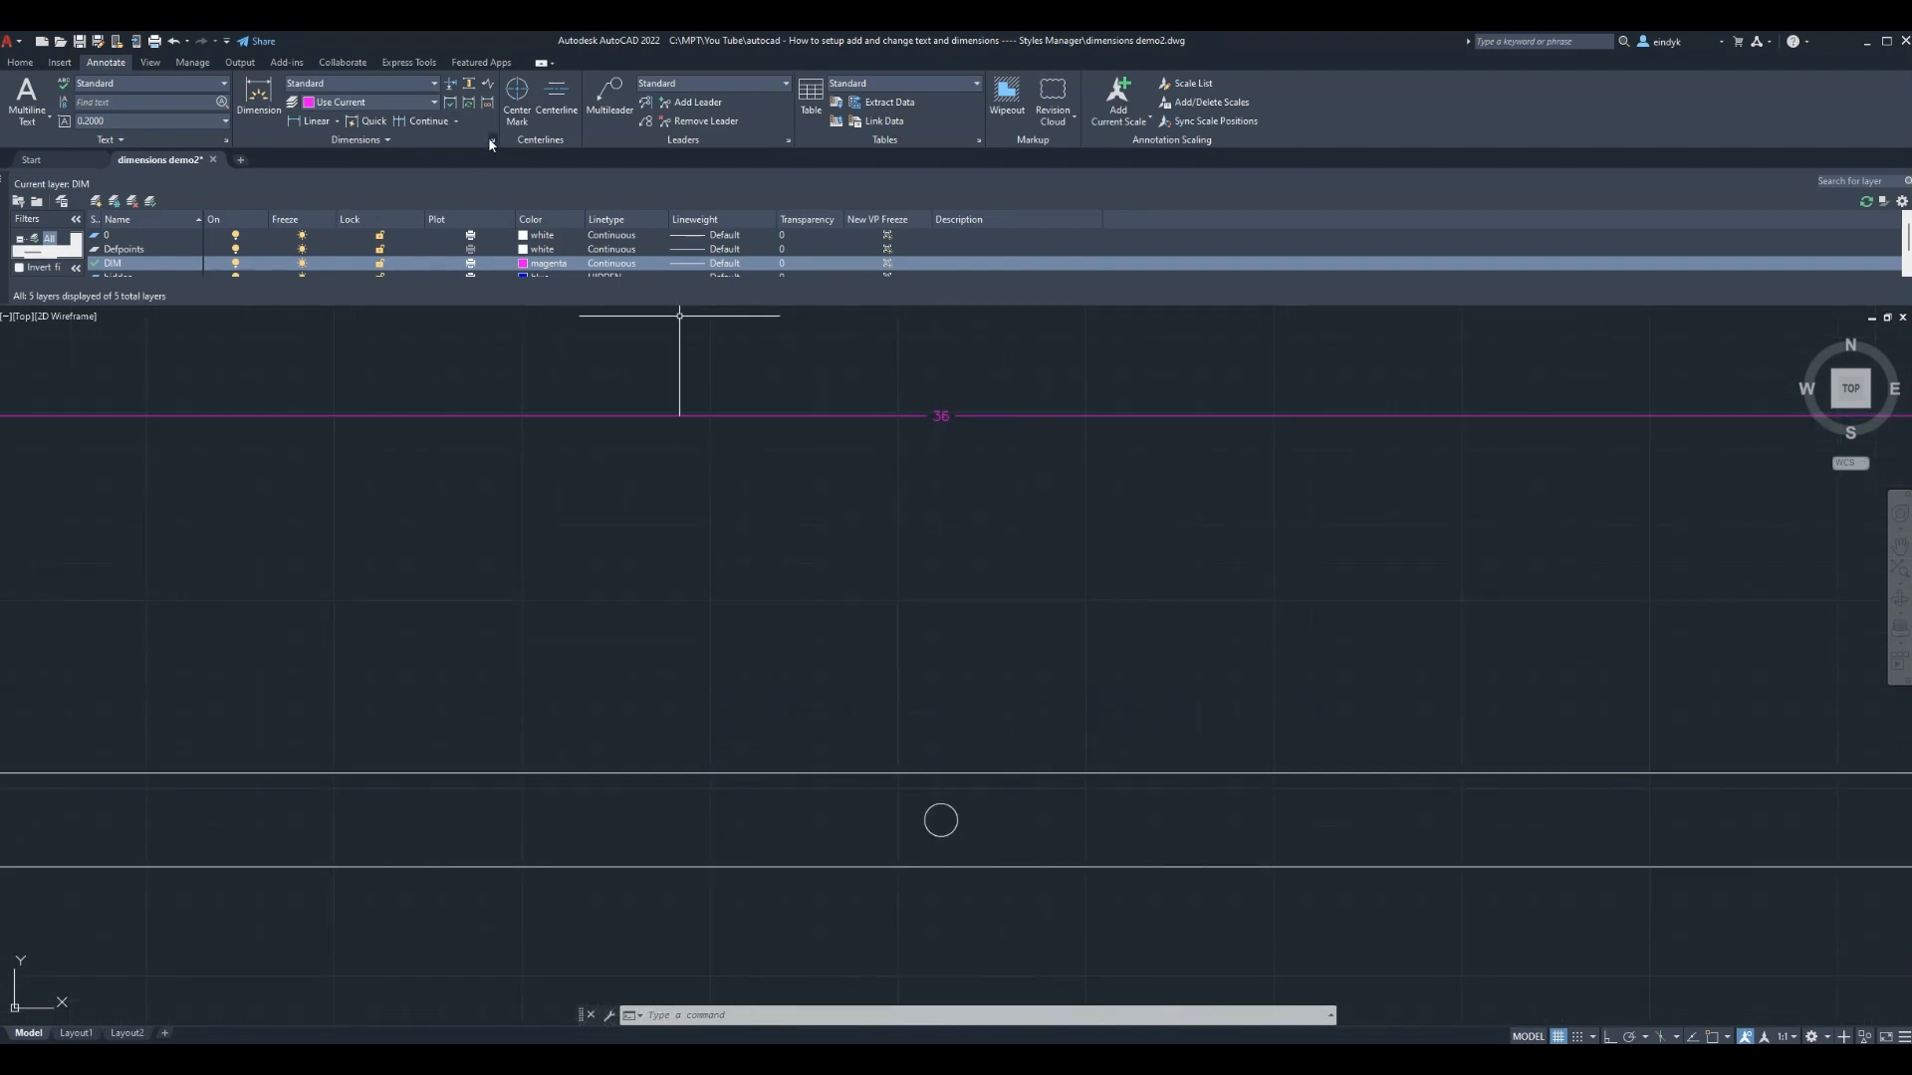
pyautogui.scroll(-6, 971, 480)
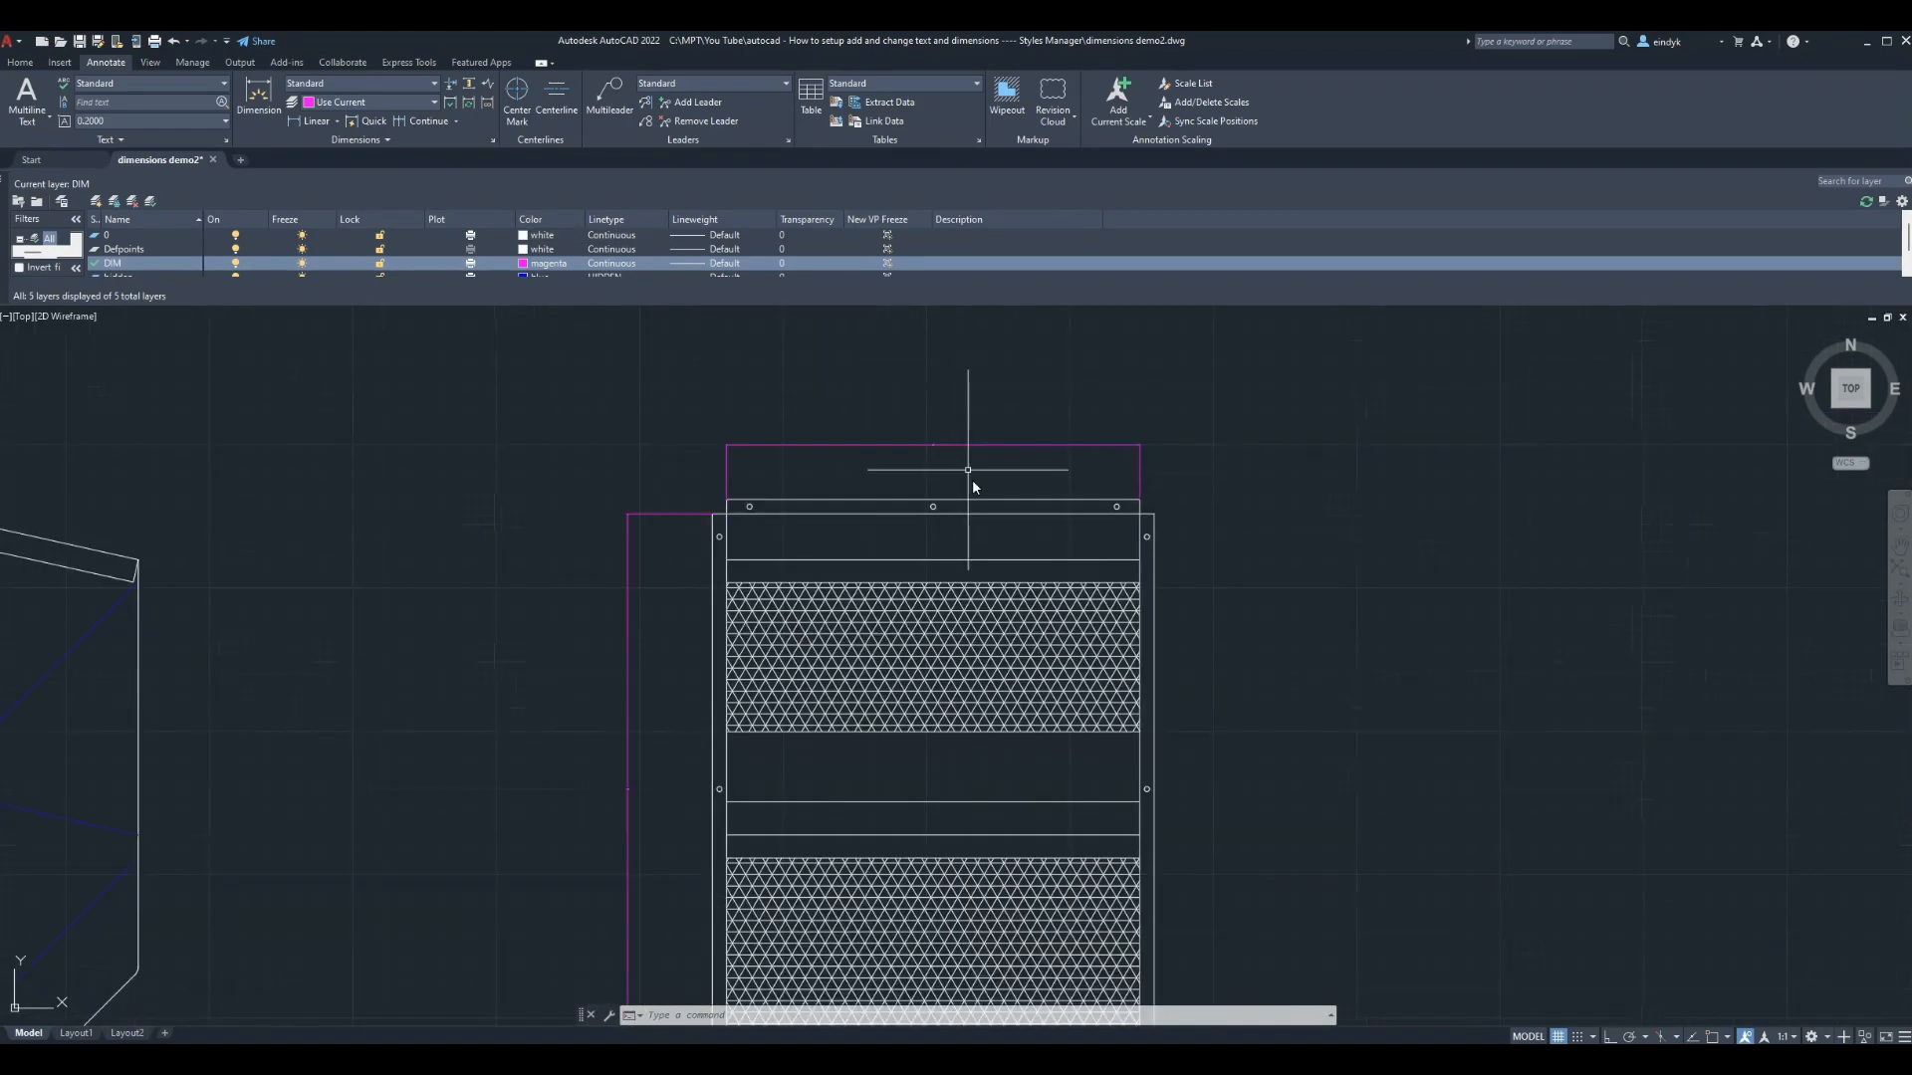
pyautogui.scroll(-2, 972, 483)
pyautogui.scroll(2, 803, 675)
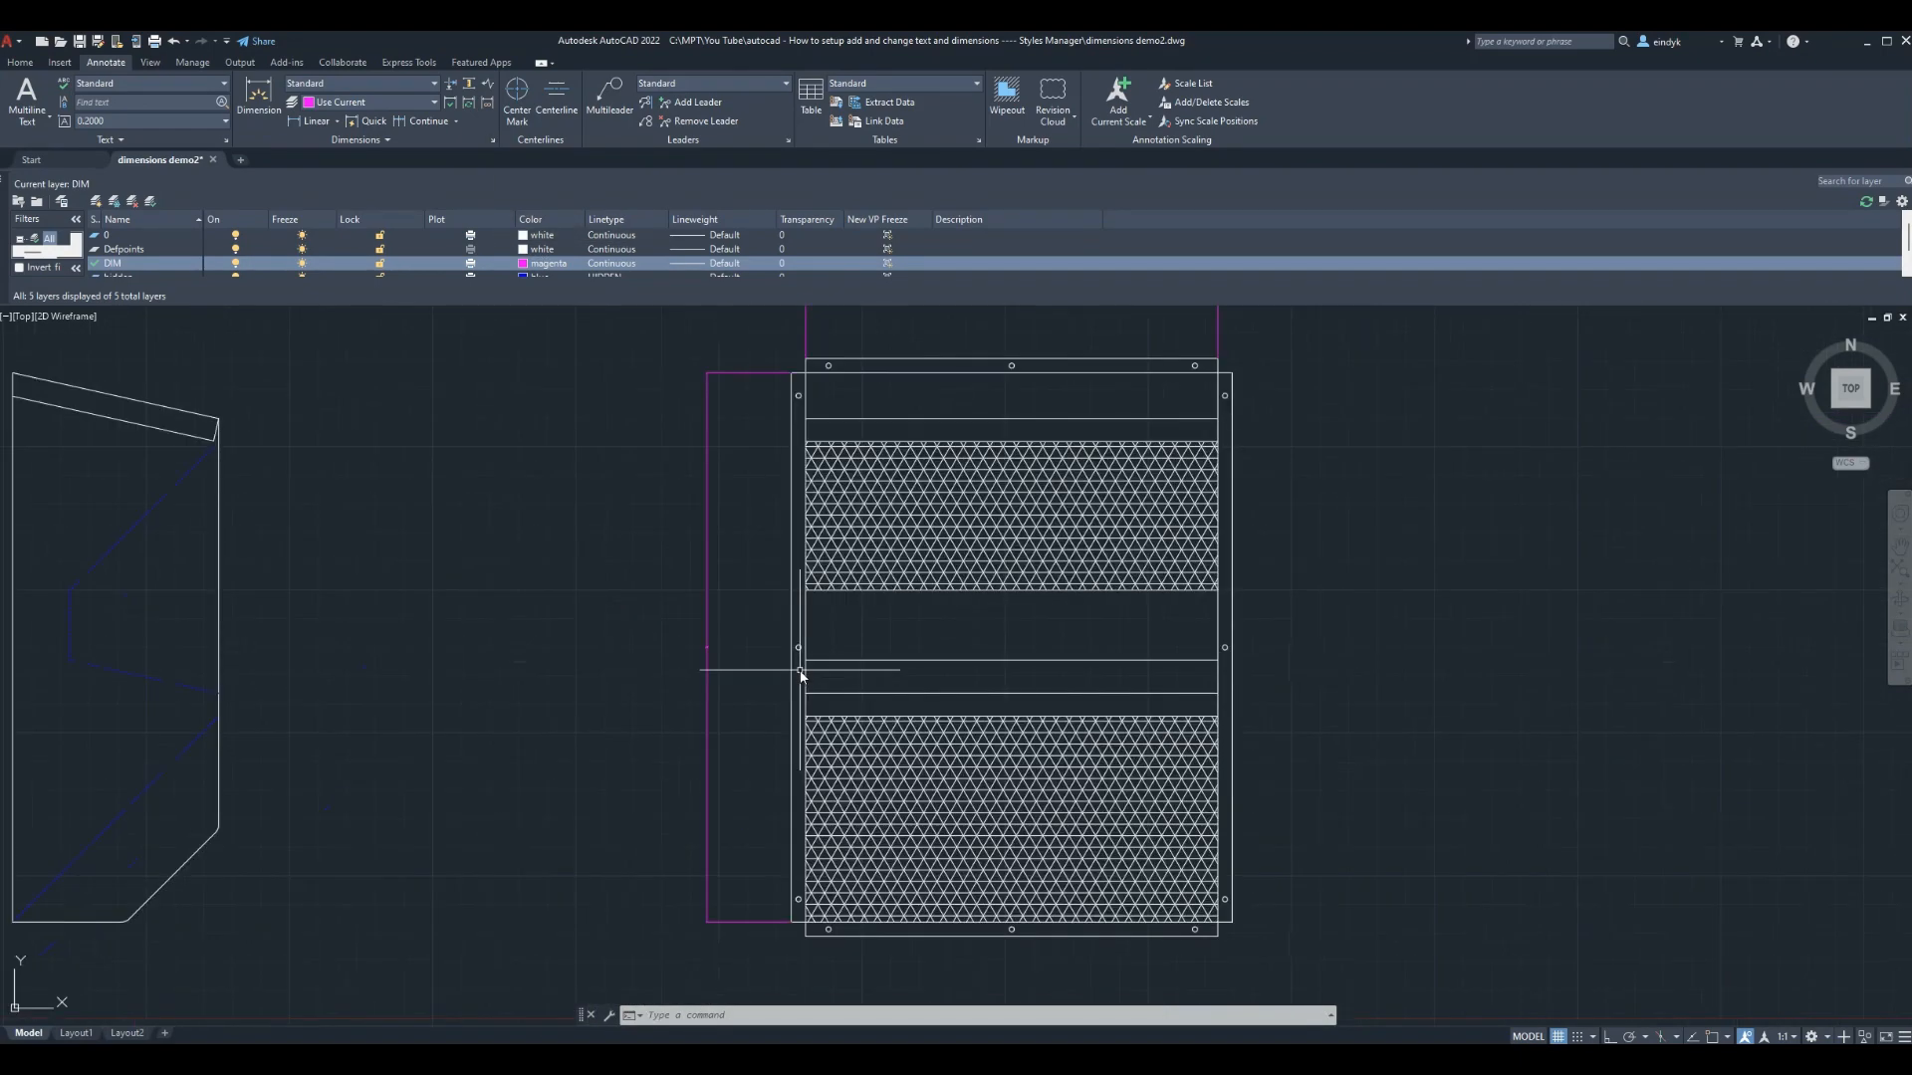
pyautogui.scroll(-2, 803, 676)
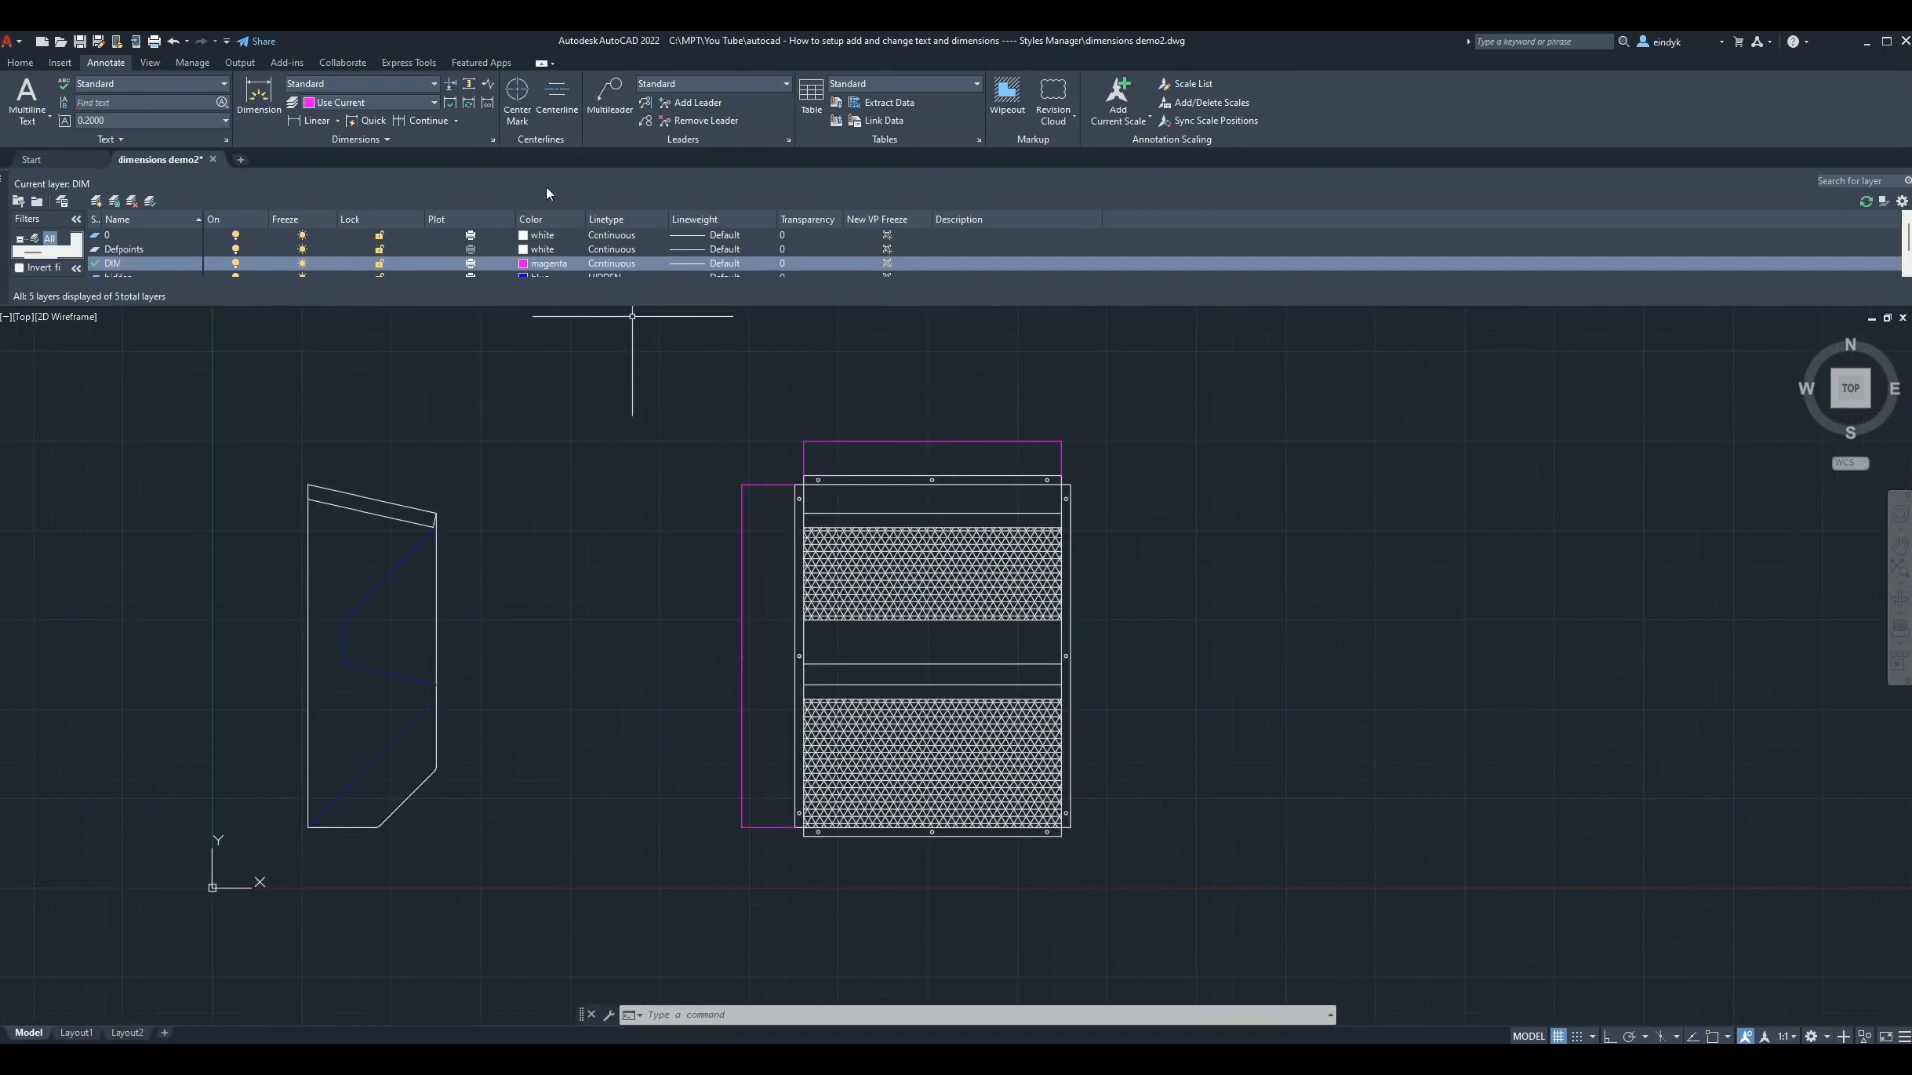
# In the Dimension Style Manager, give the Standard style a Fit overall scale of 10
pyautogui.click(492, 140)
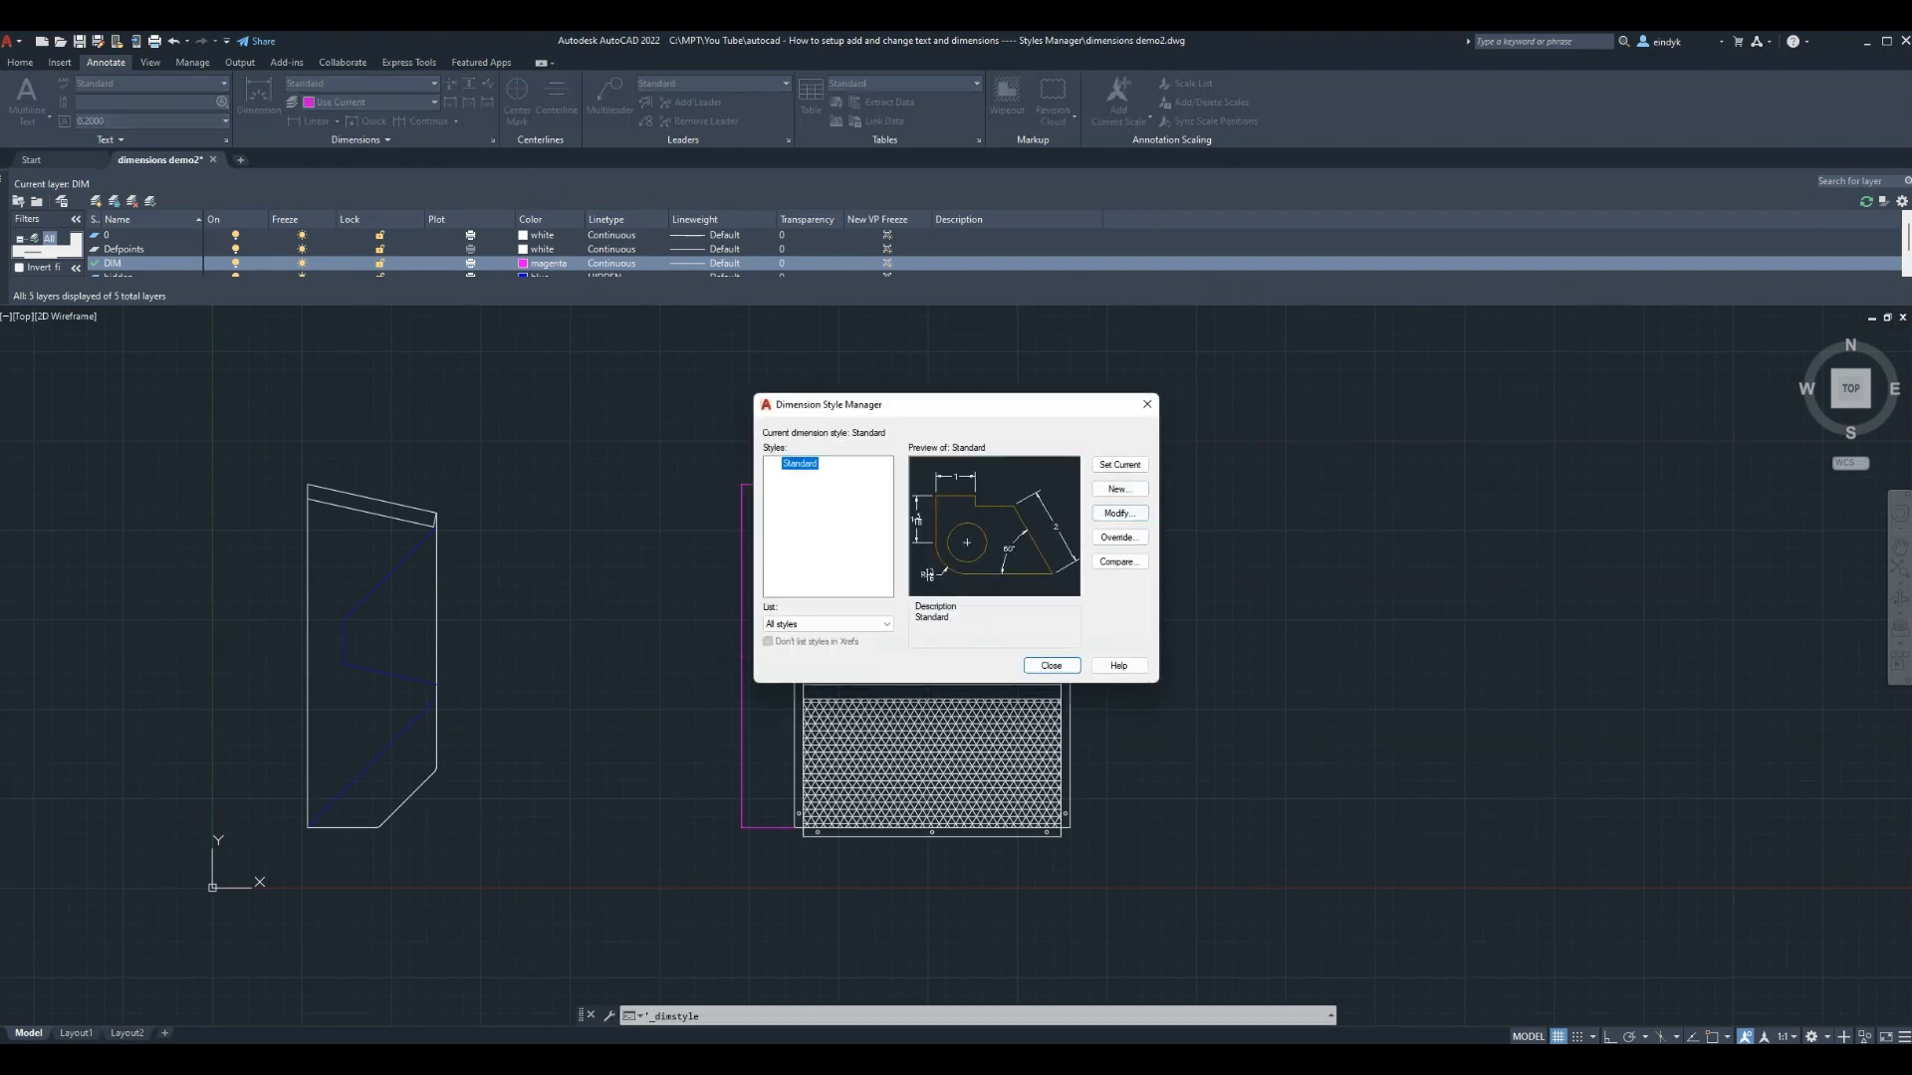
pyautogui.click(1119, 513)
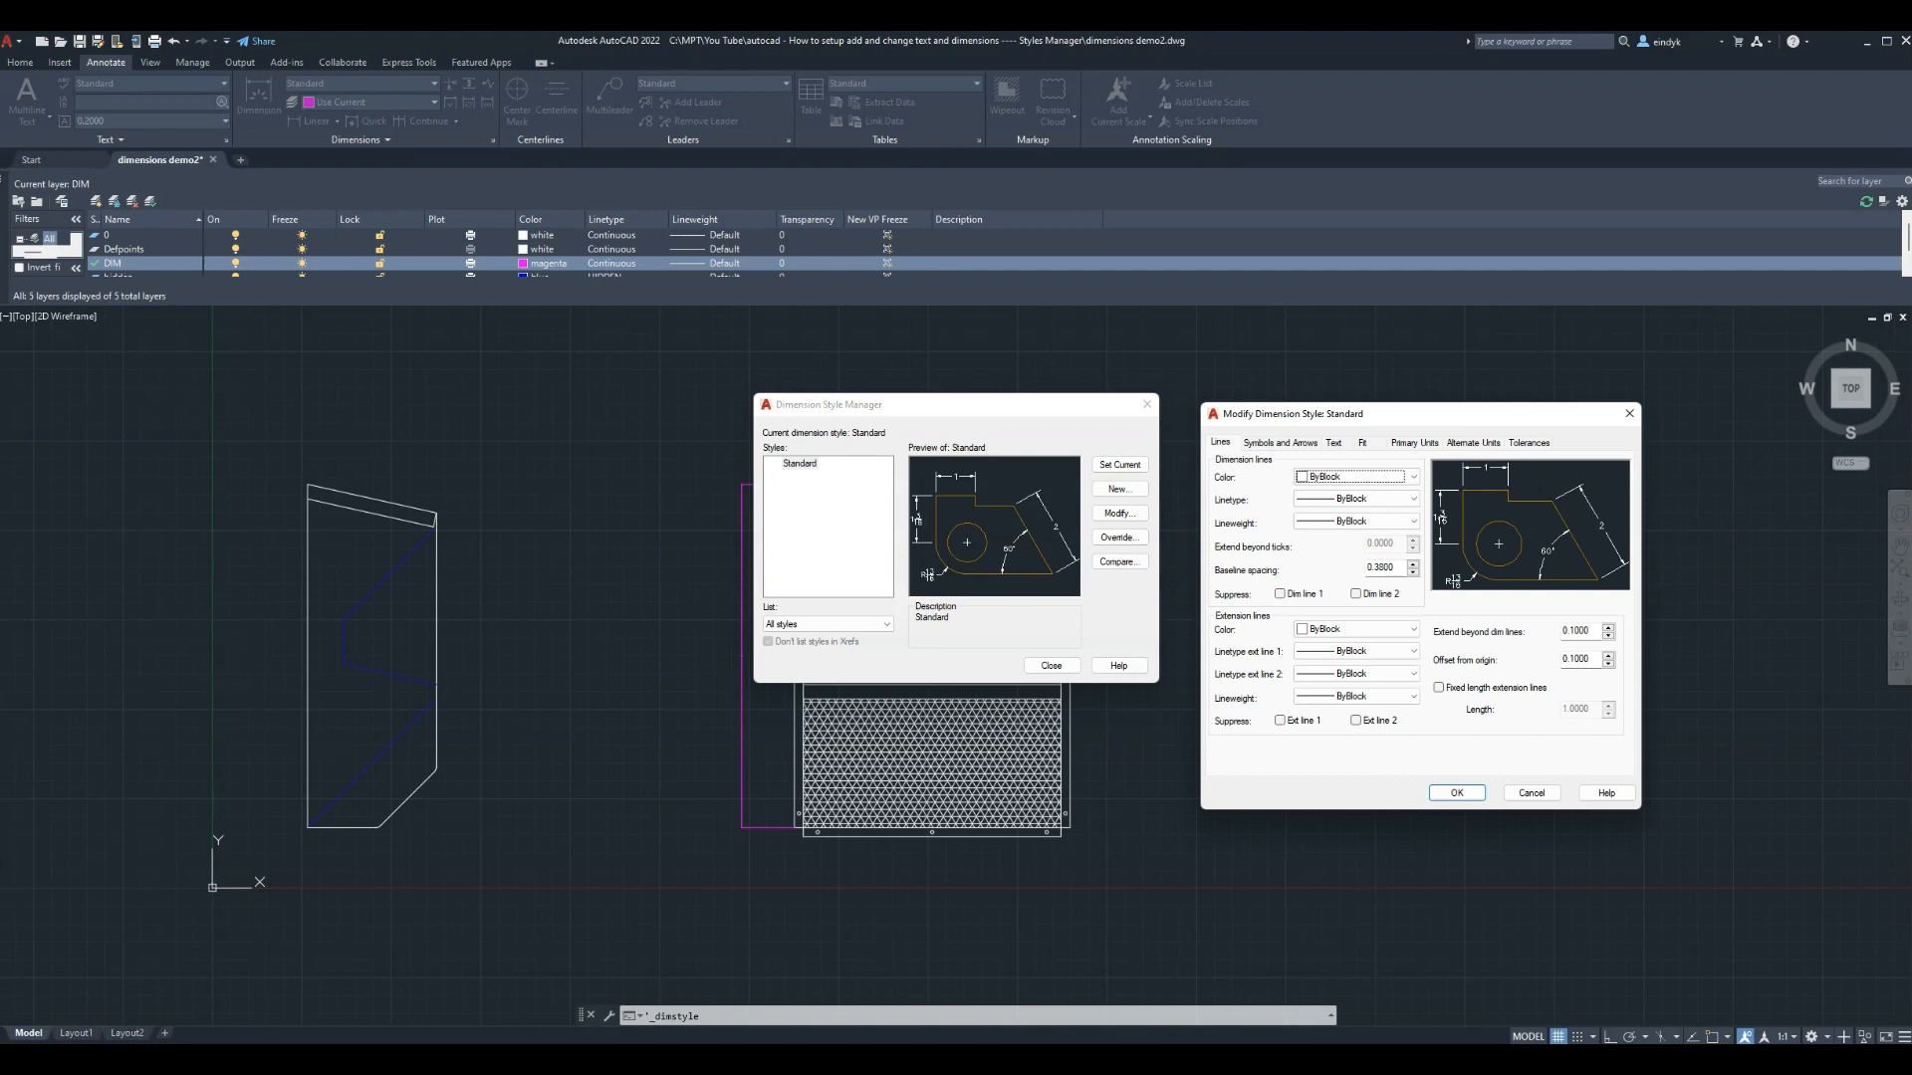
pyautogui.click(1362, 442)
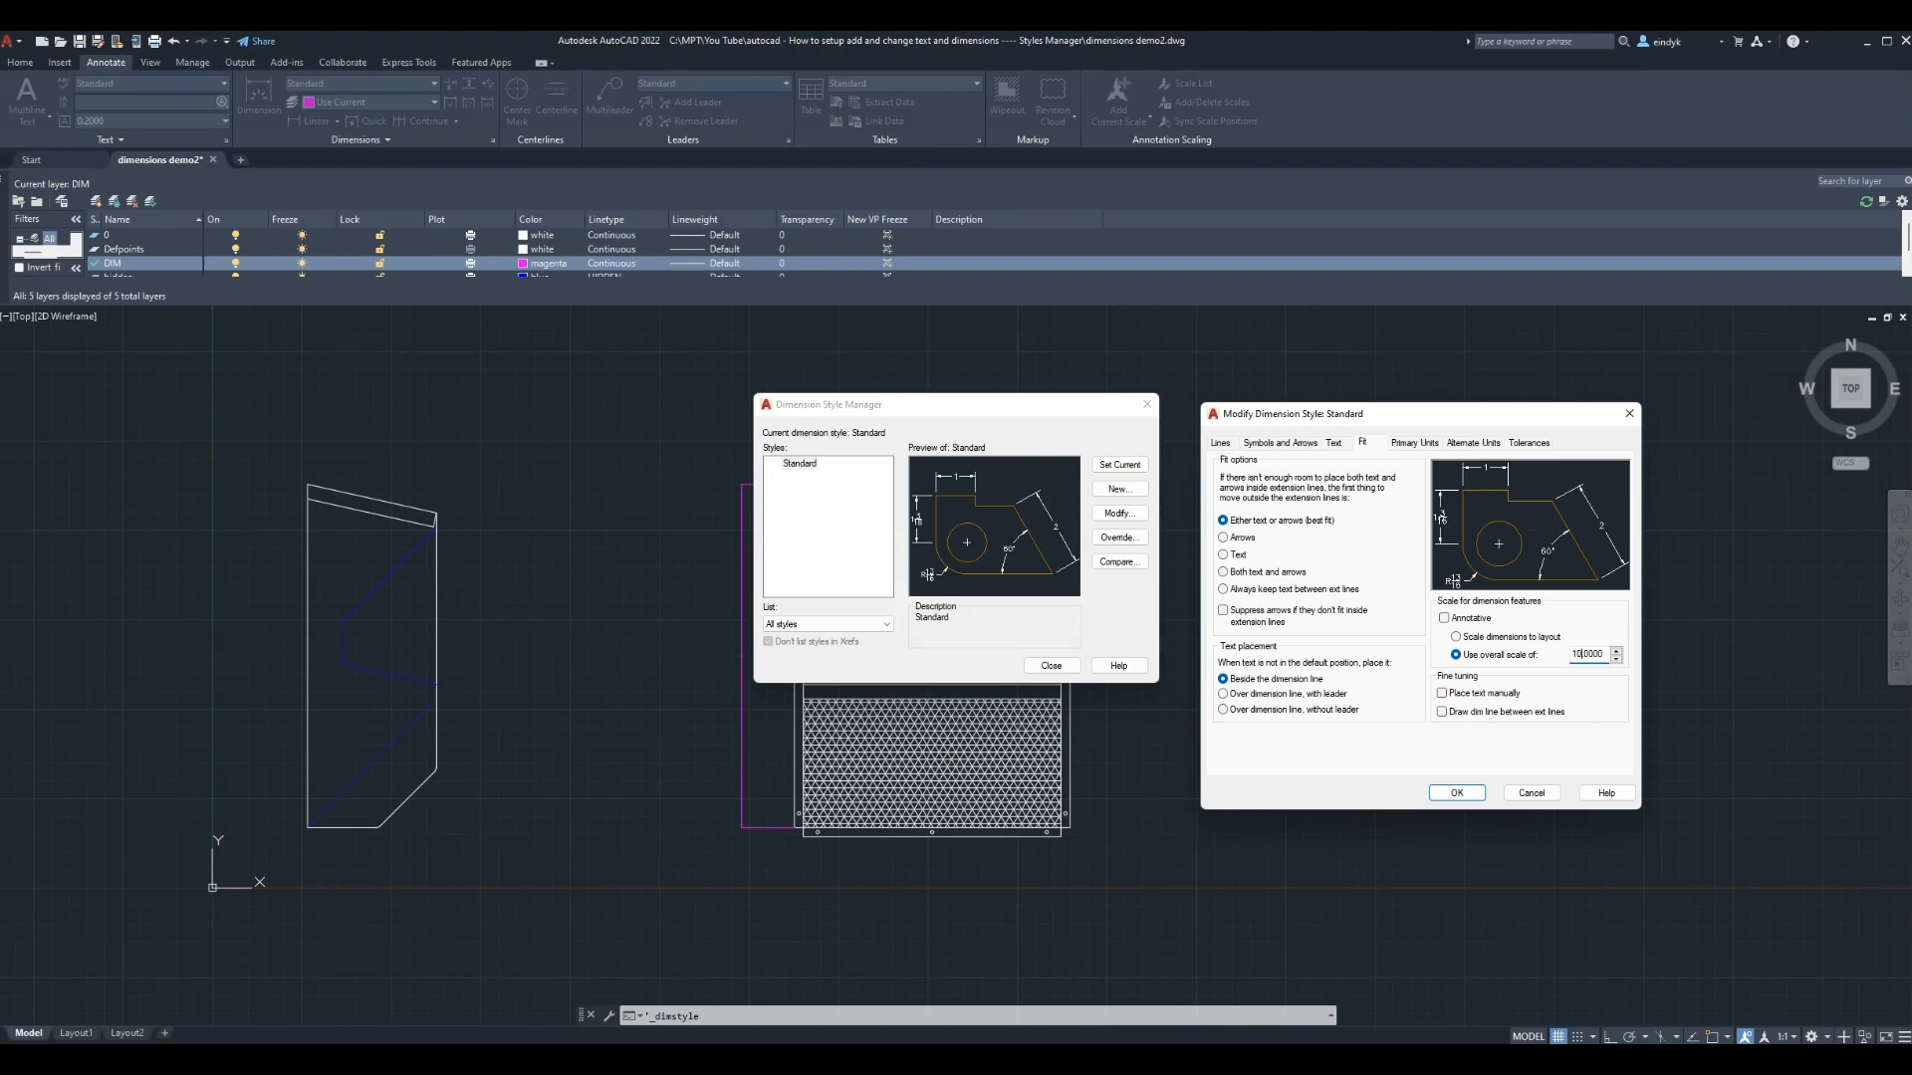
pyautogui.click(1456, 794)
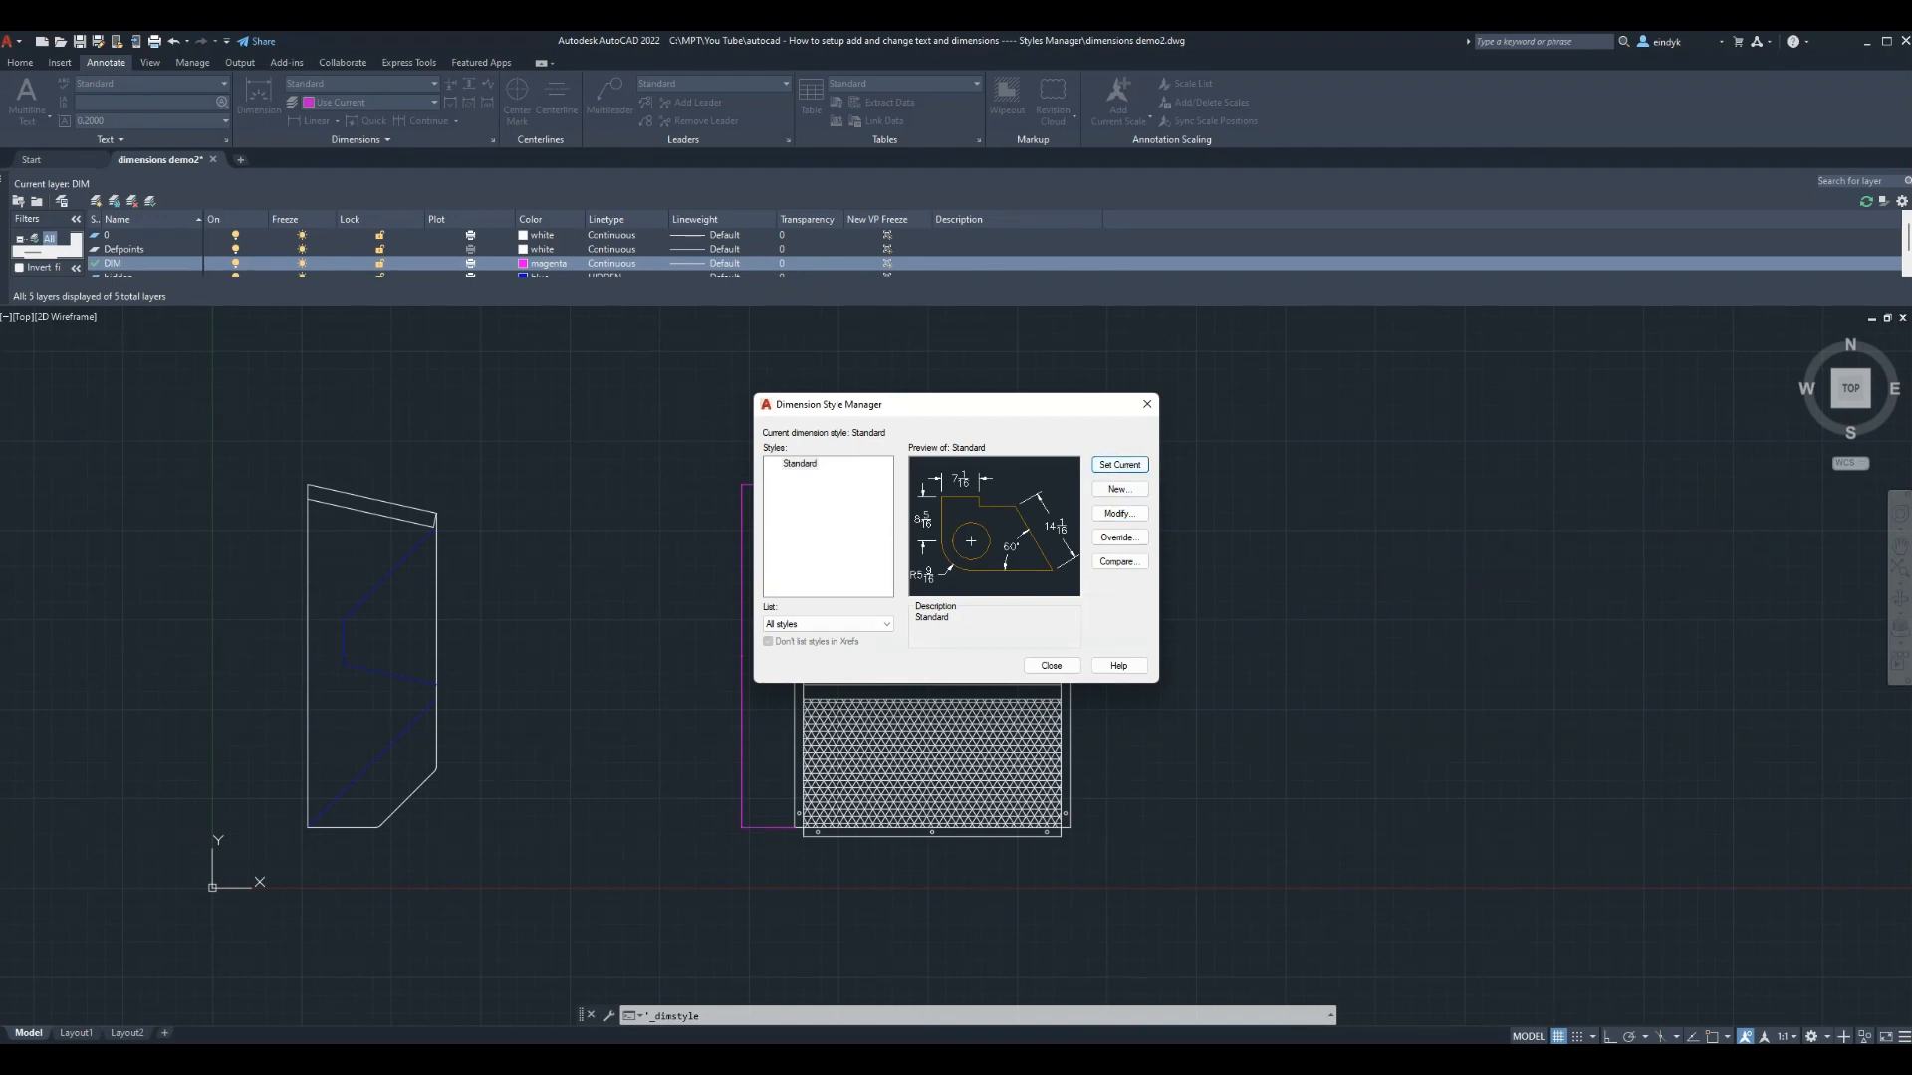
pyautogui.click(1052, 666)
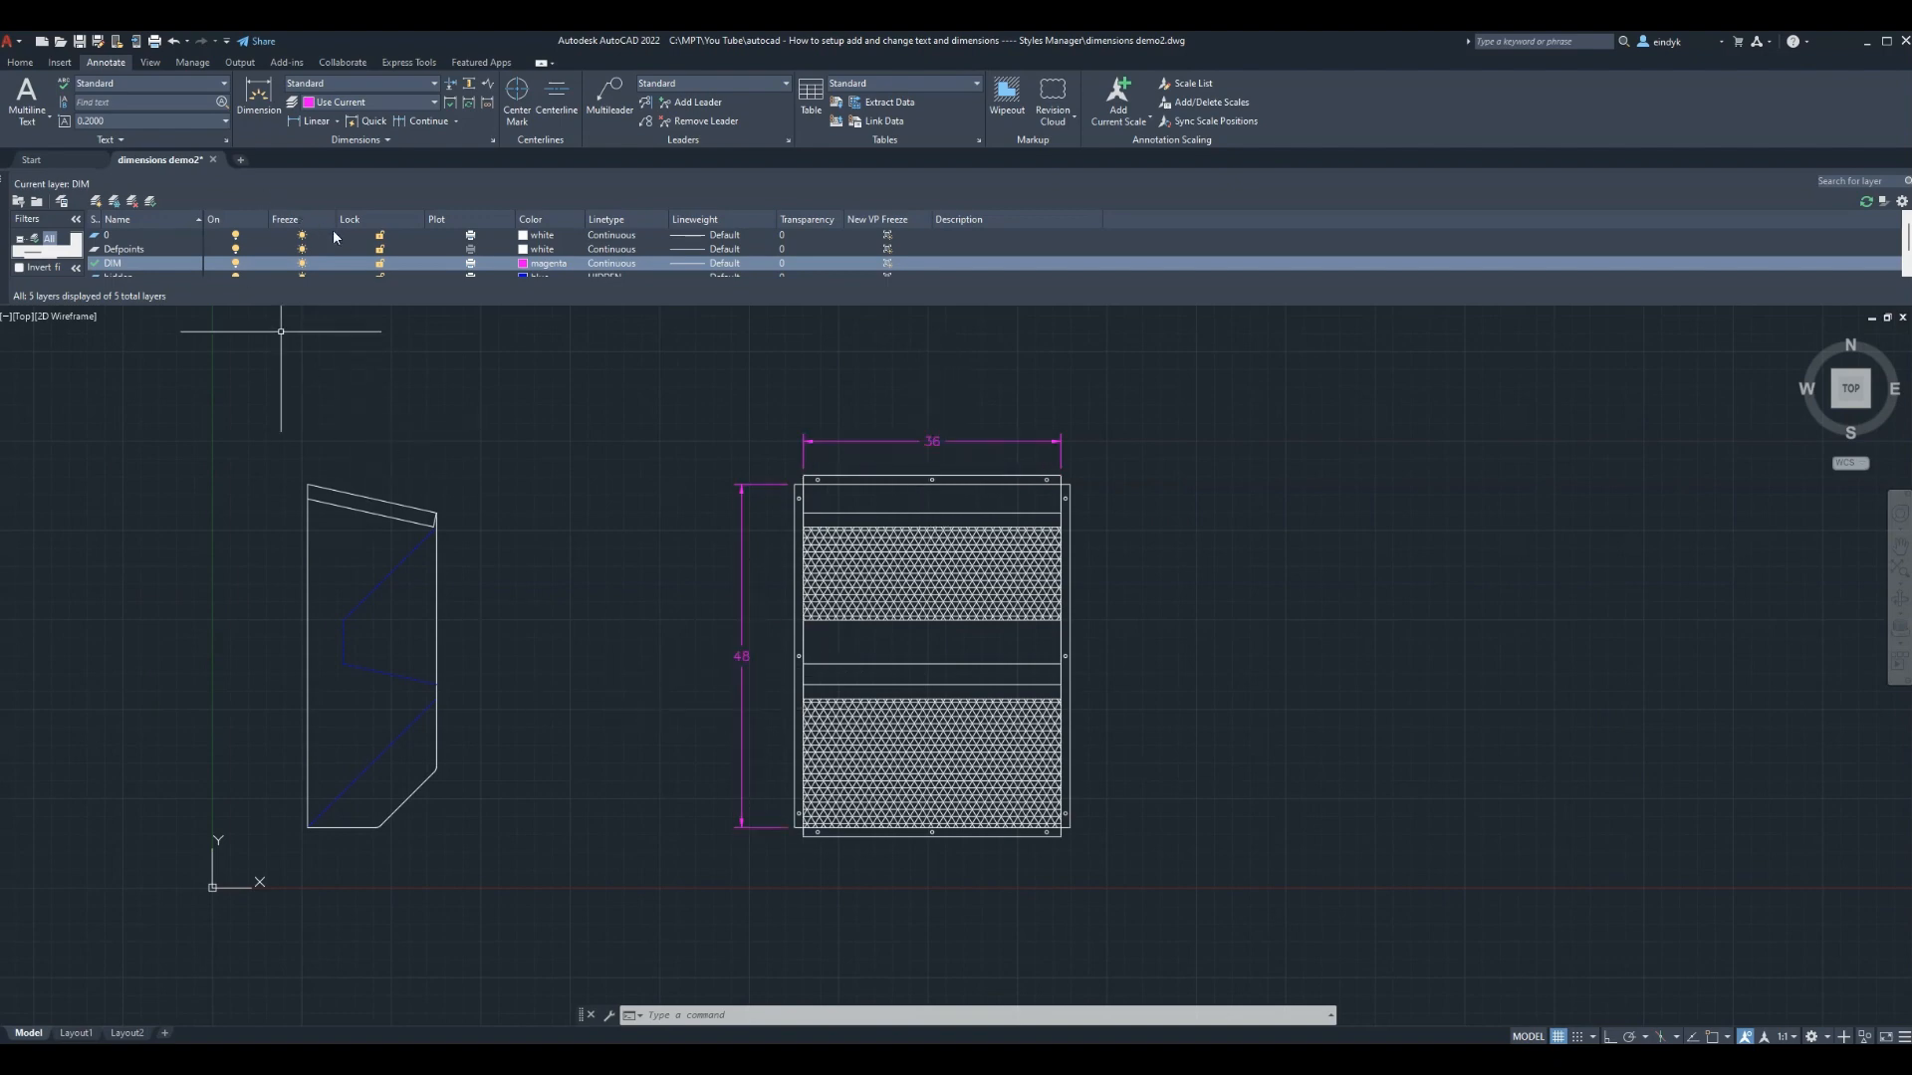
# Place a 45° angular dimension beside the left part, from its bottom edge to its slanted edge
pyautogui.click(338, 122)
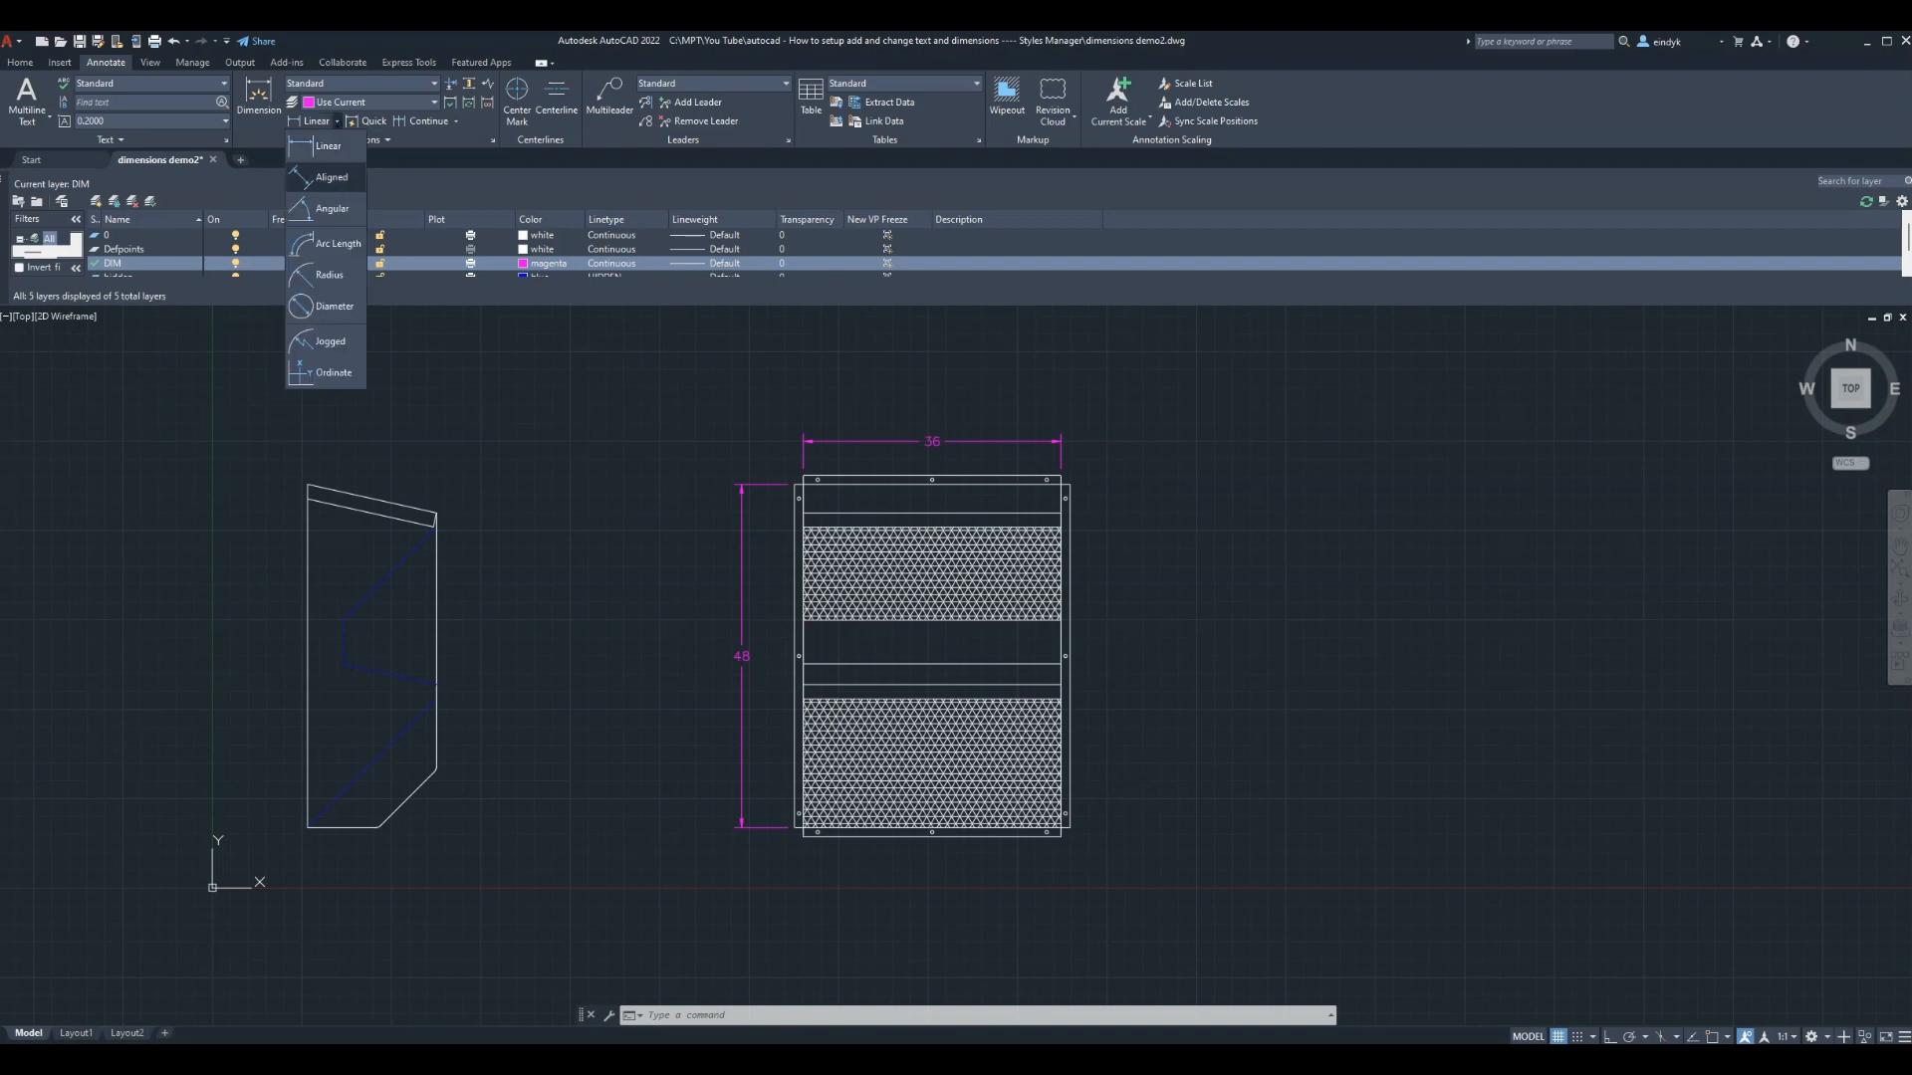
pyautogui.click(331, 208)
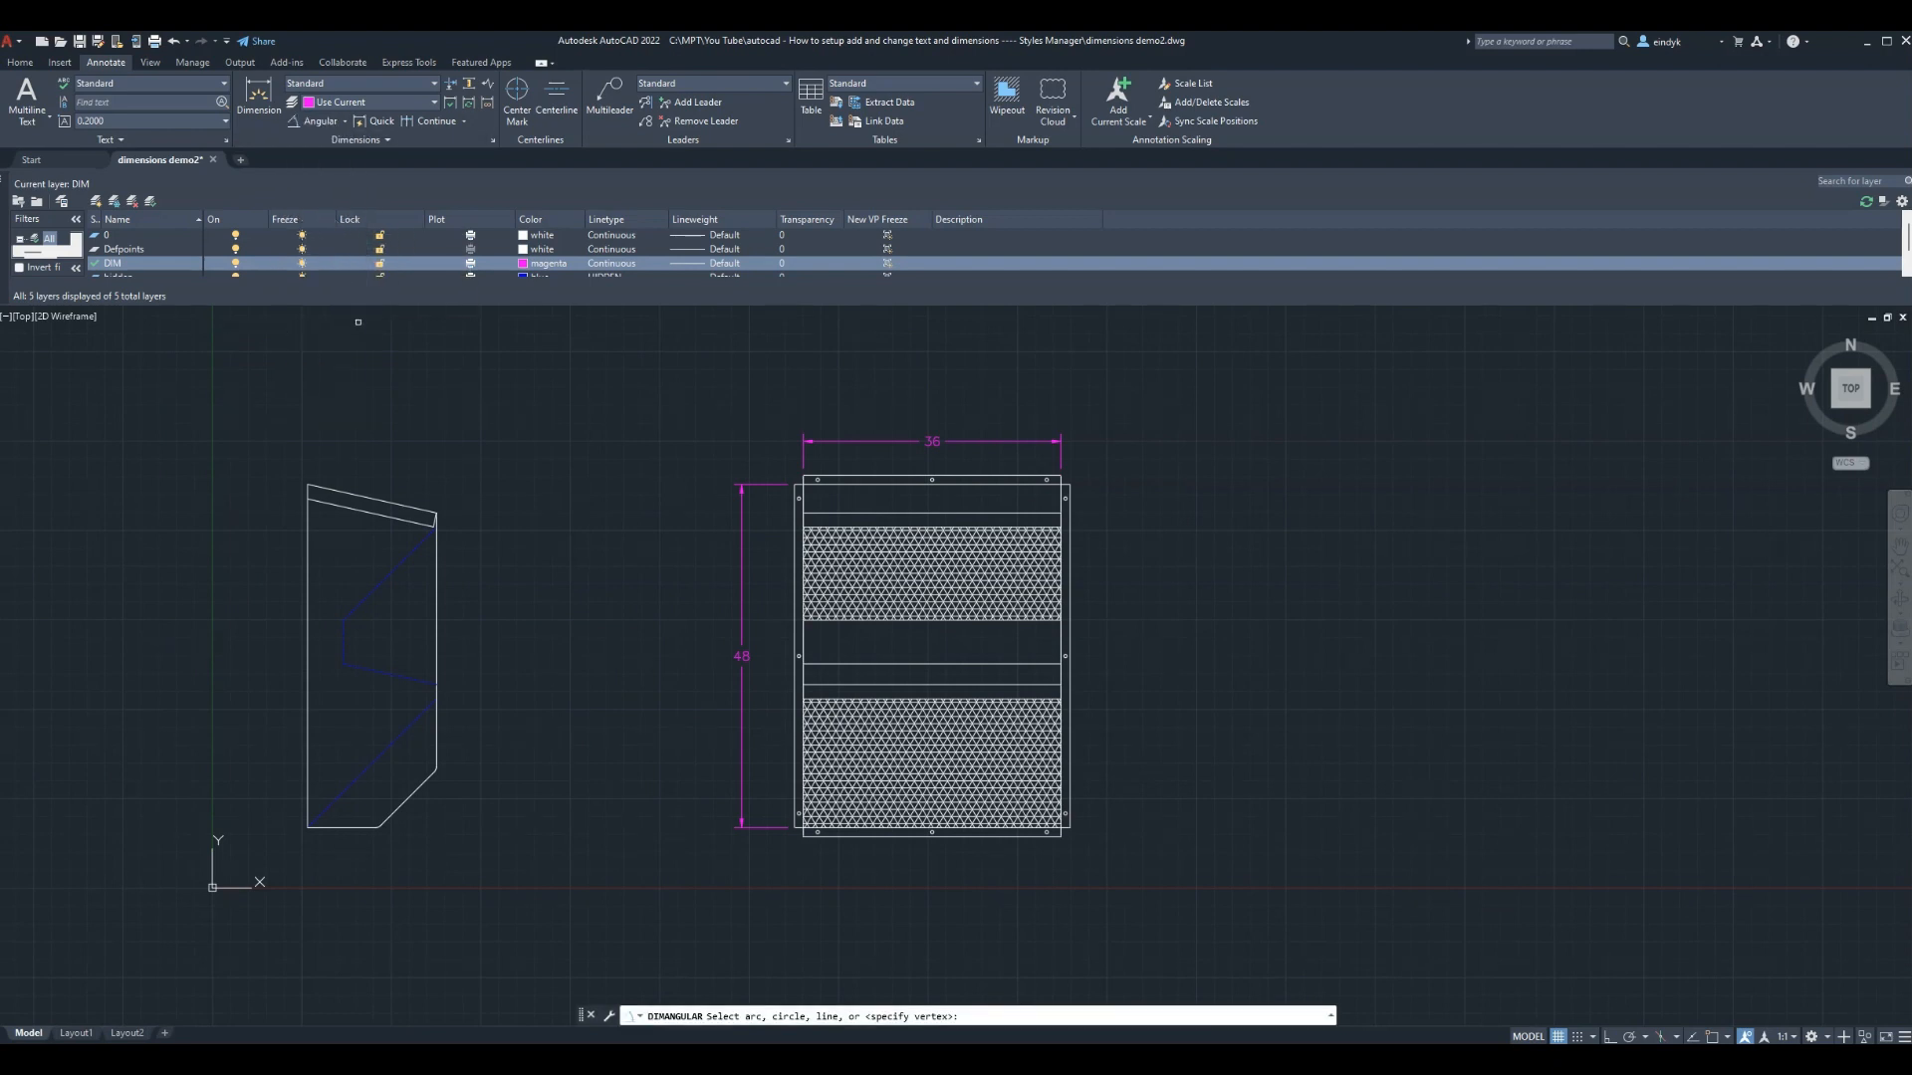
pyautogui.click(362, 830)
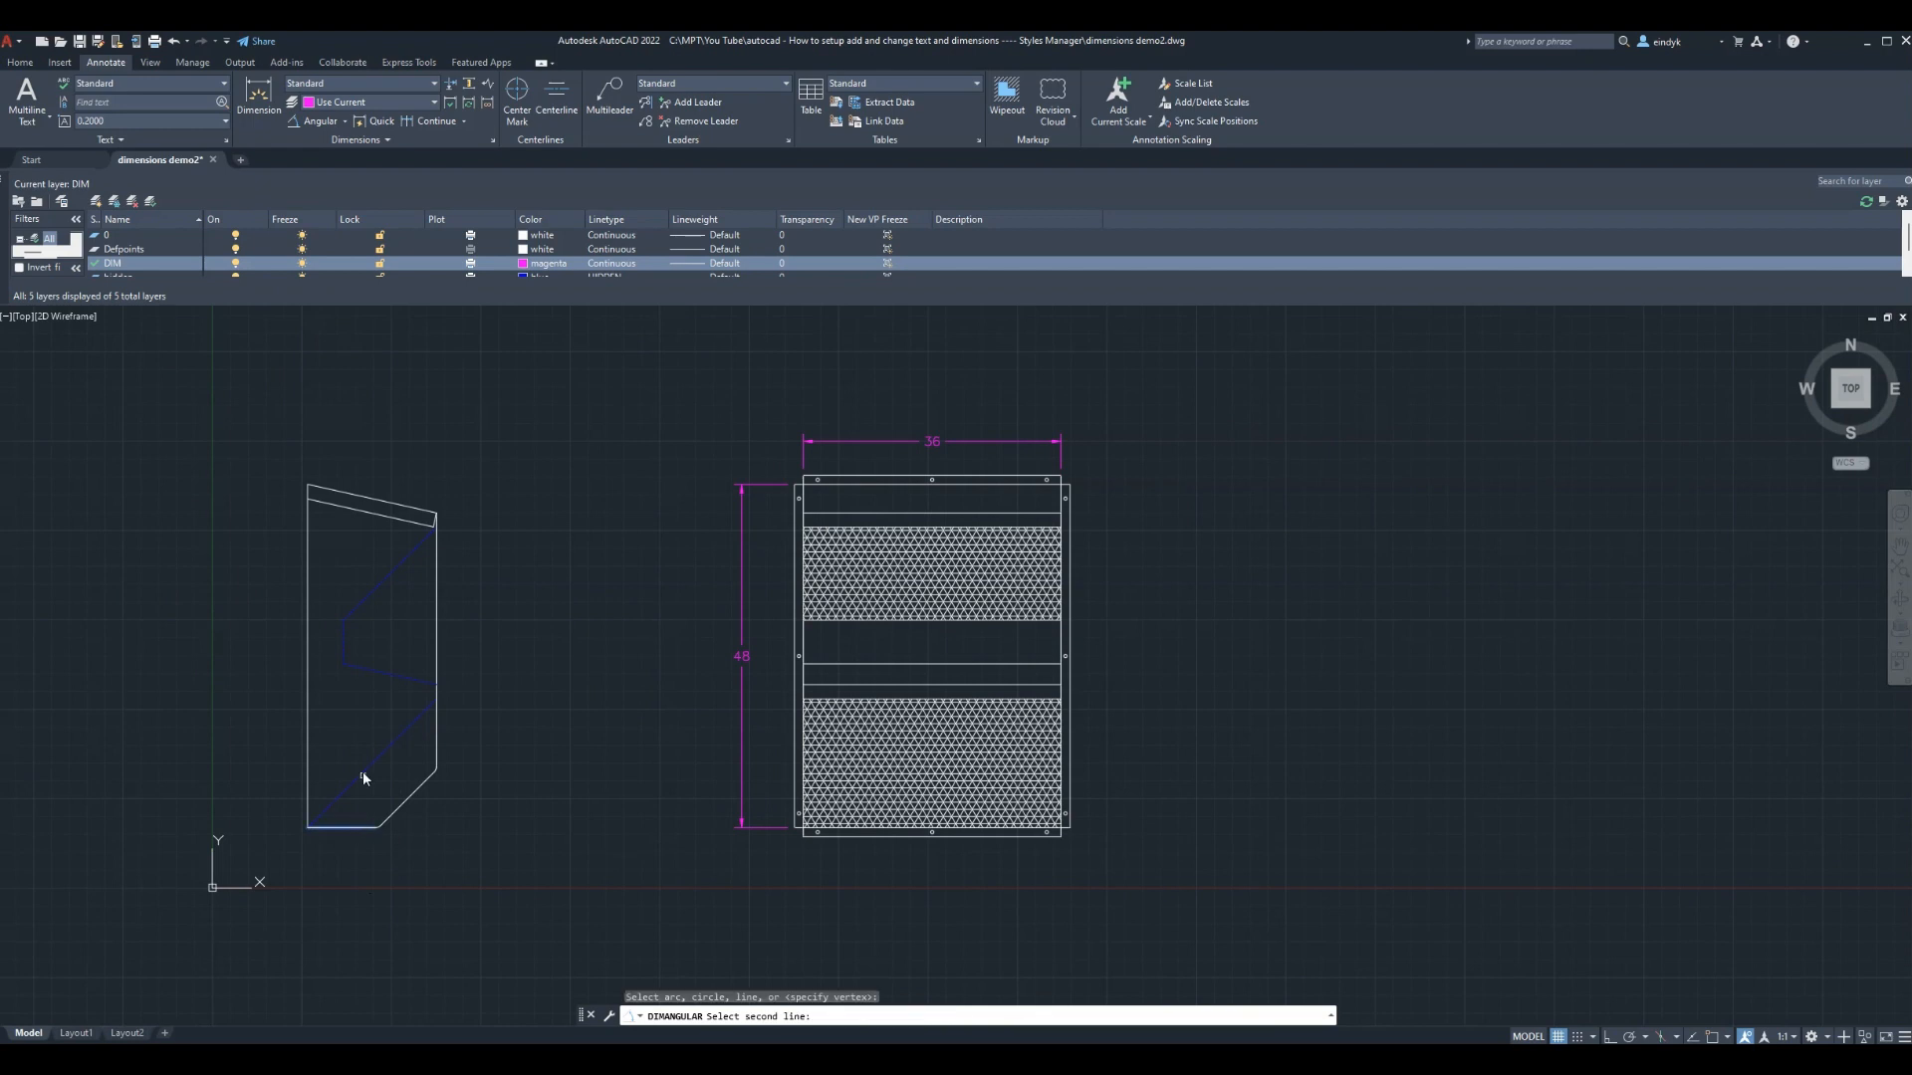
pyautogui.click(362, 772)
pyautogui.click(528, 730)
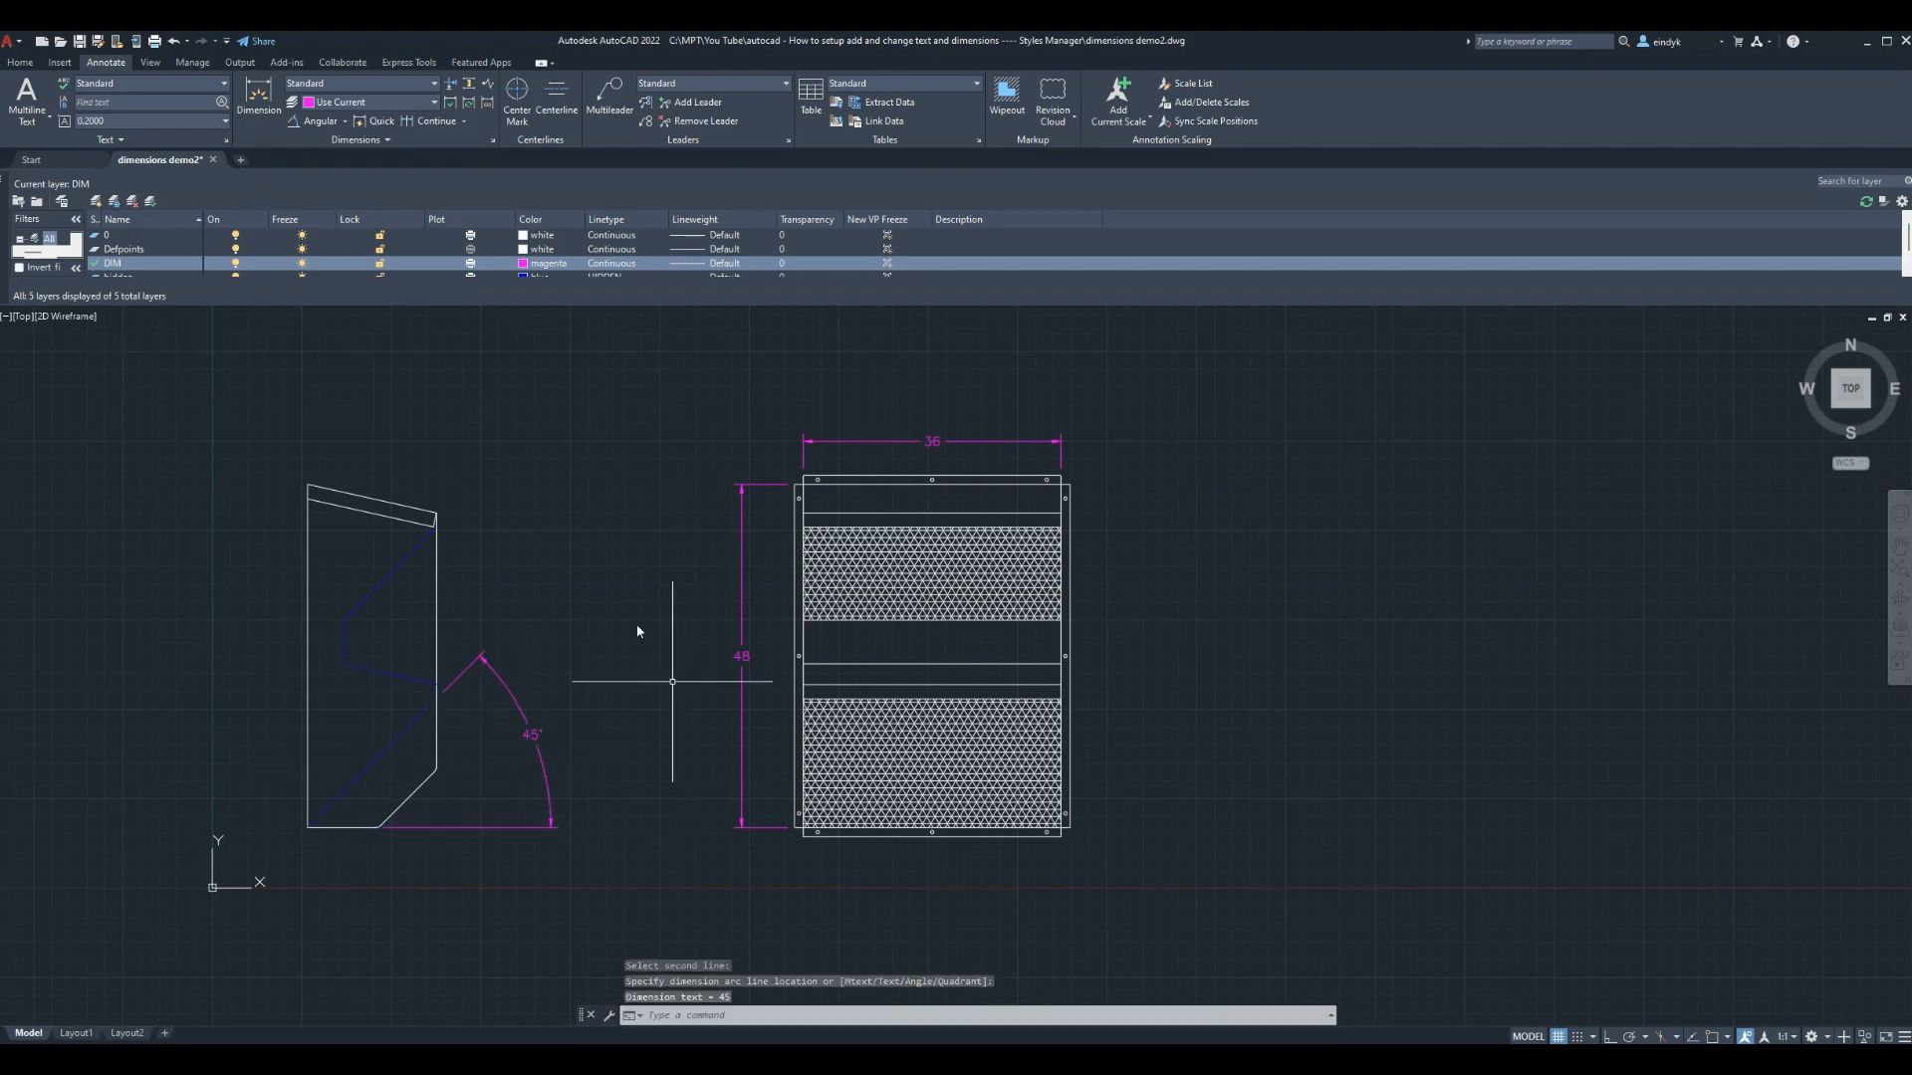
pyautogui.press('Escape')
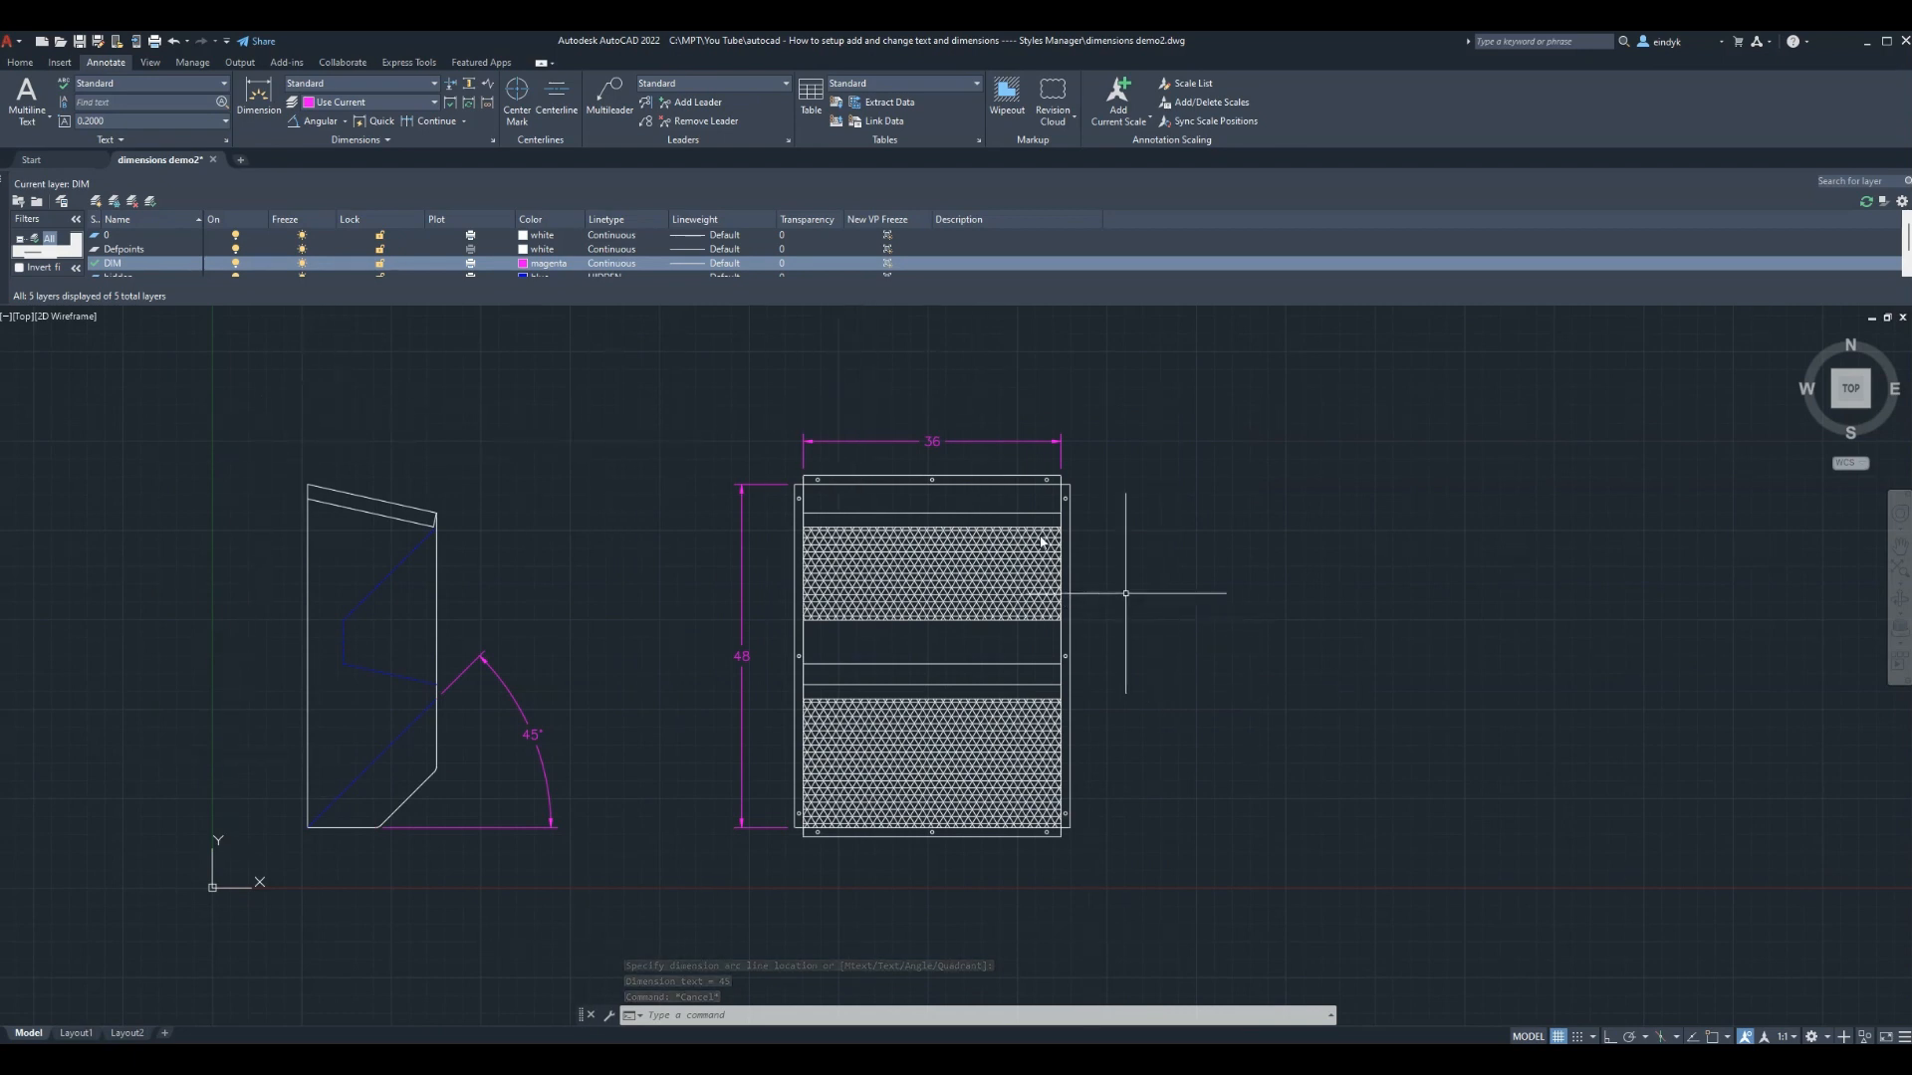
# Change the Standard style's overall dimension scale from 10 to 15
pyautogui.click(492, 140)
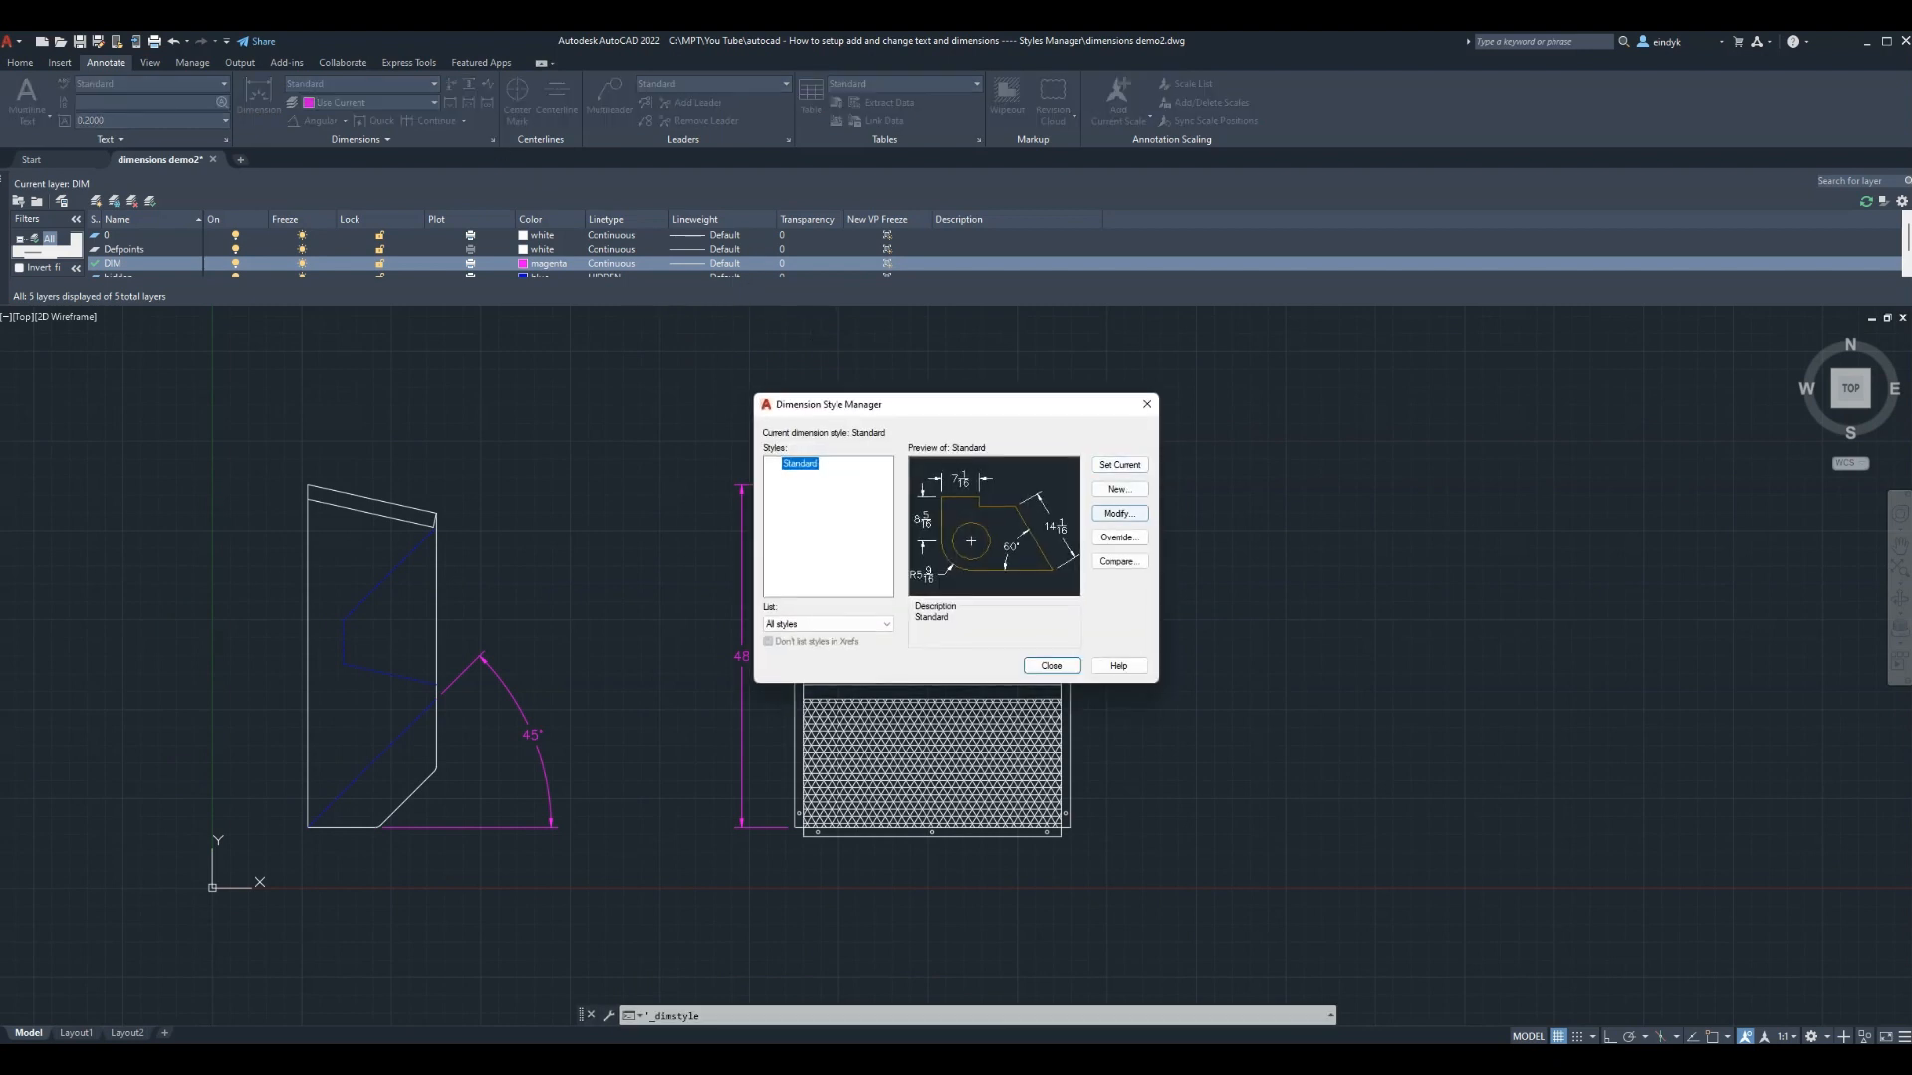
pyautogui.click(1119, 513)
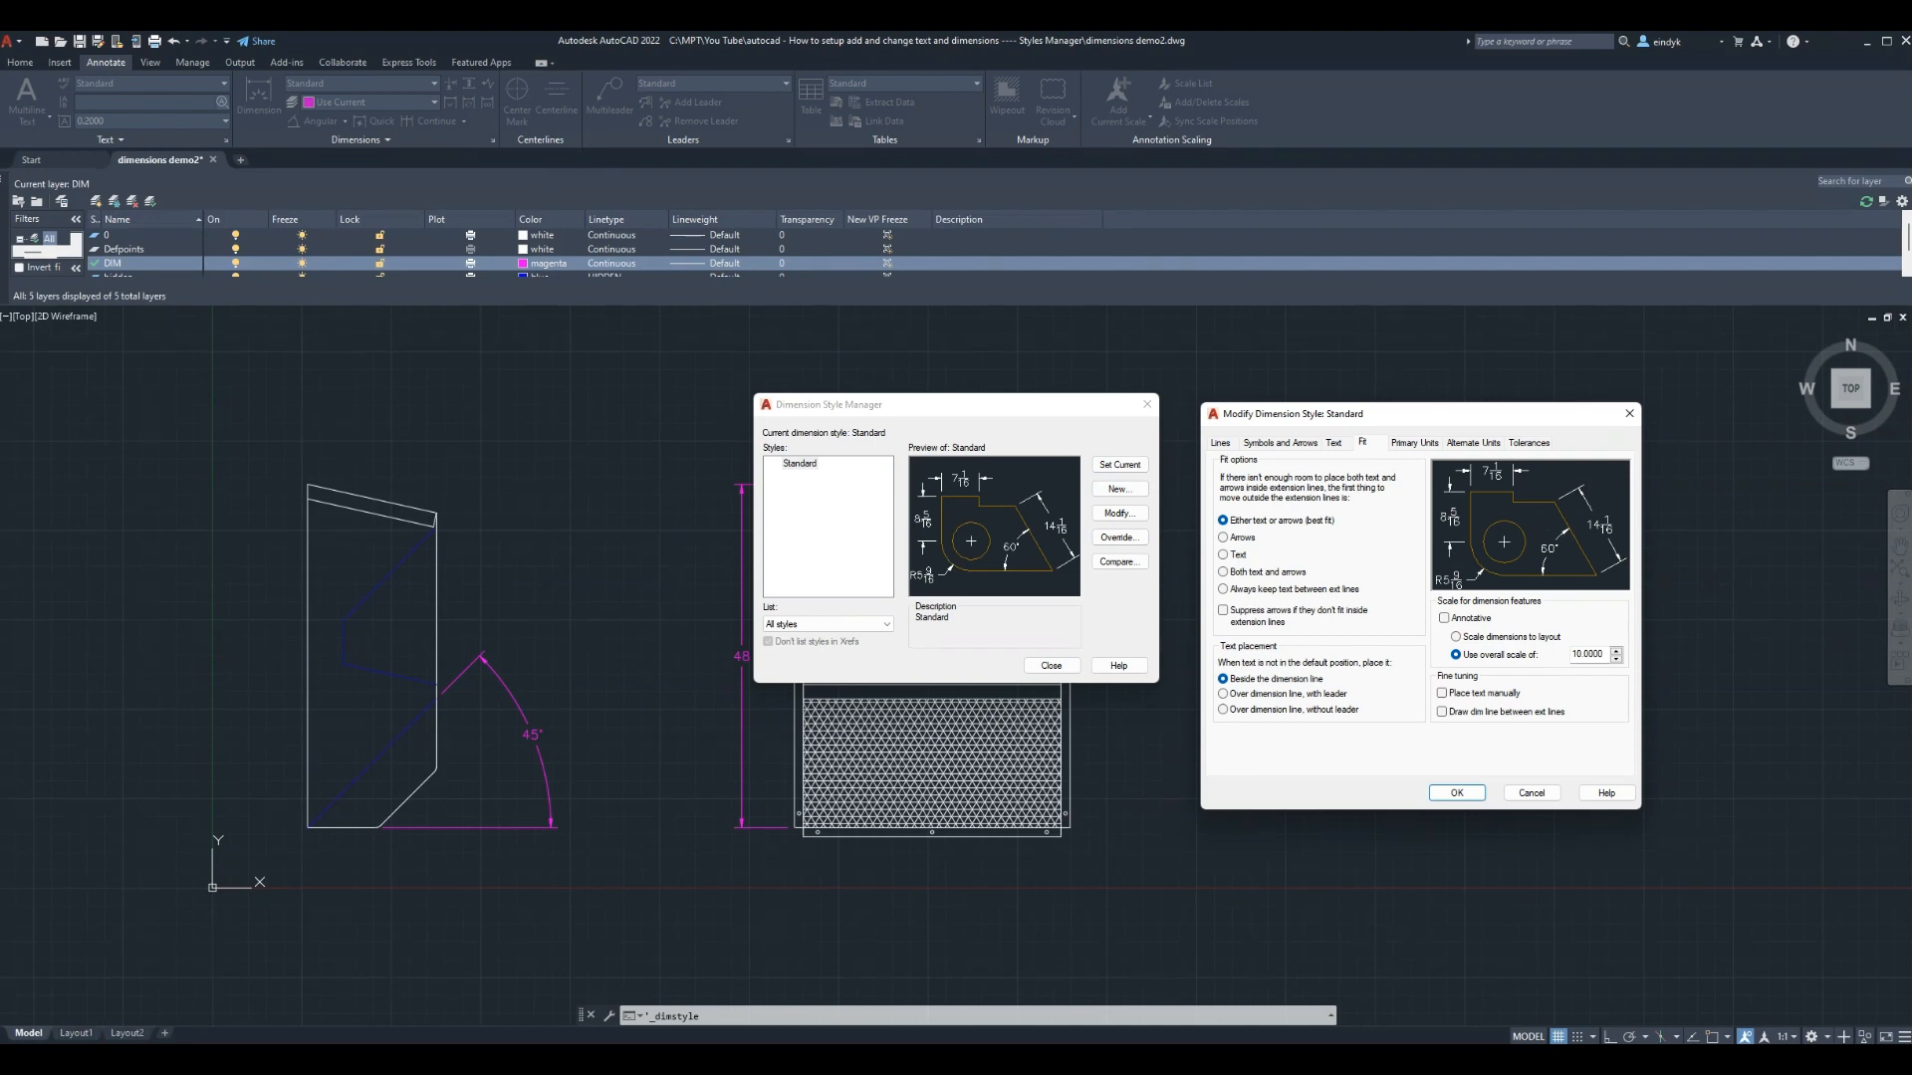
pyautogui.click(1581, 653)
pyautogui.press('BackSpace')
pyautogui.write('5')
pyautogui.click(1473, 795)
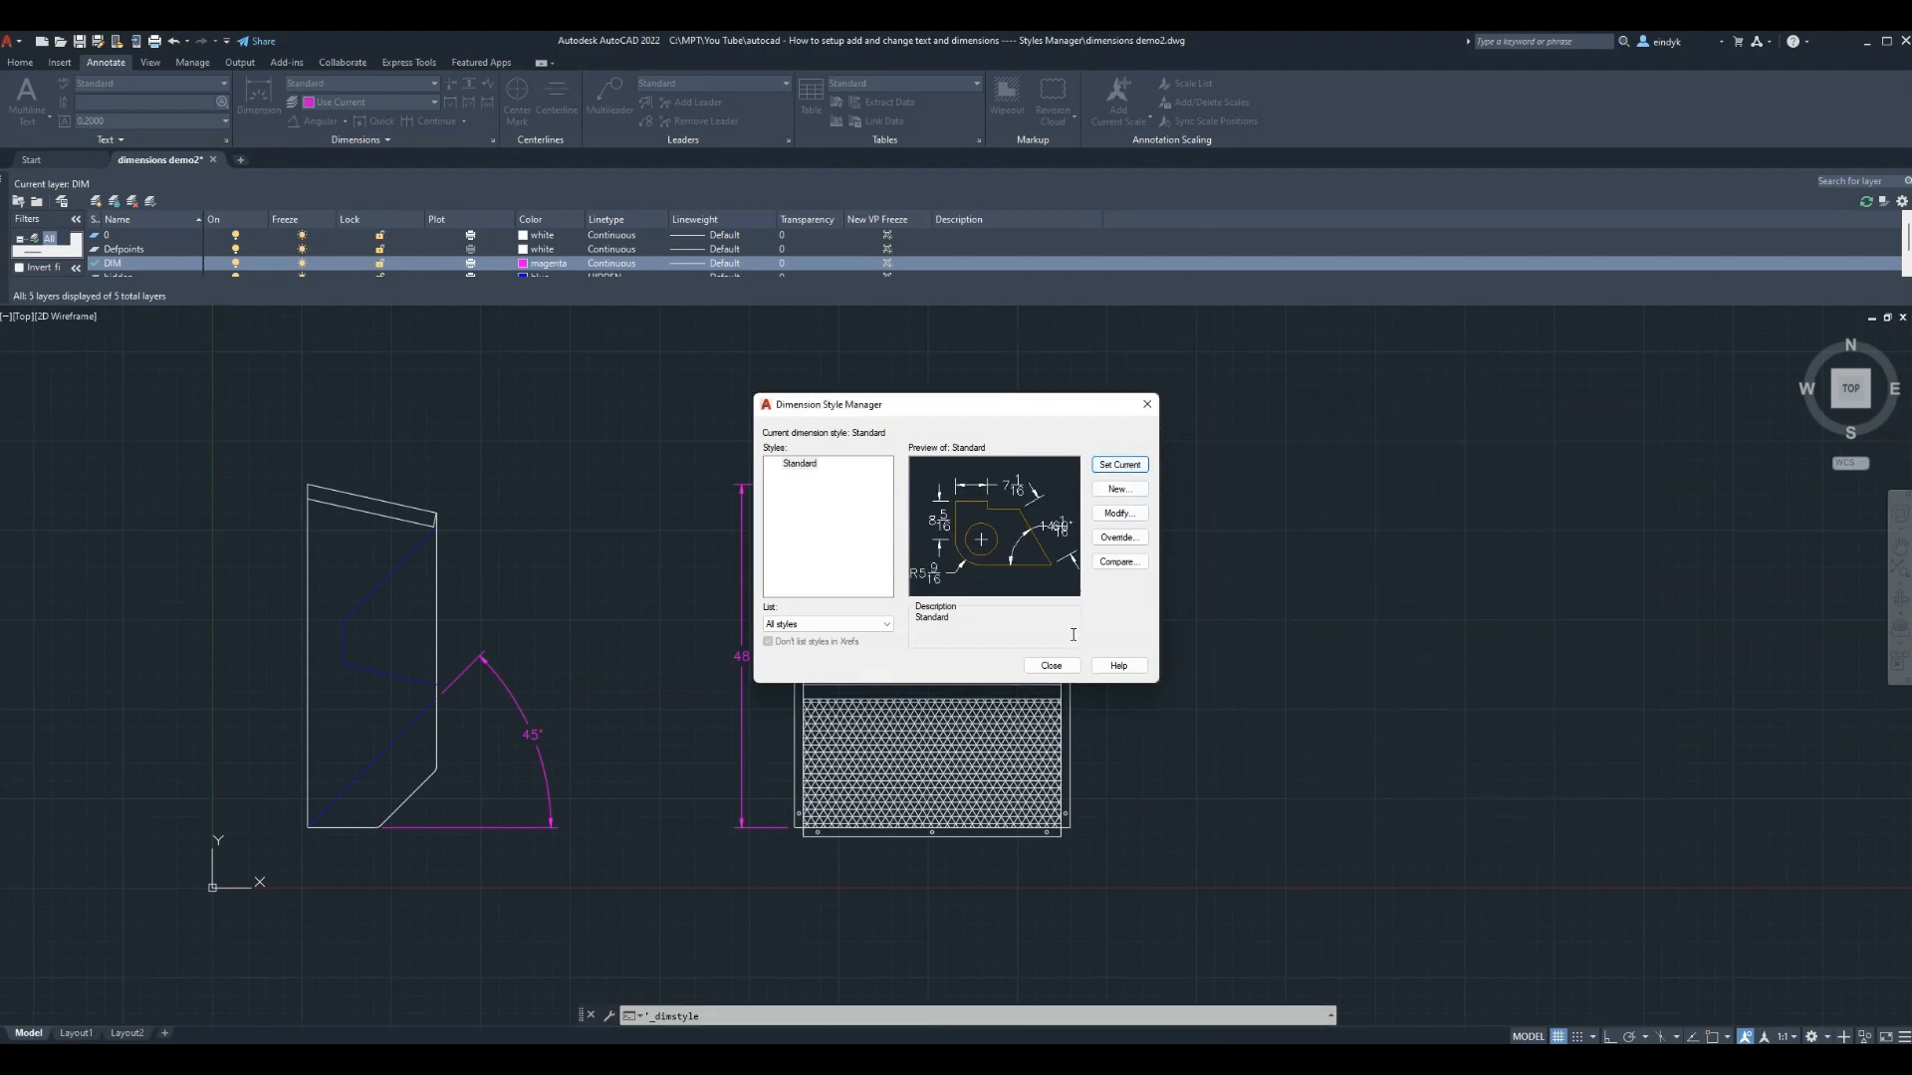
pyautogui.click(1052, 665)
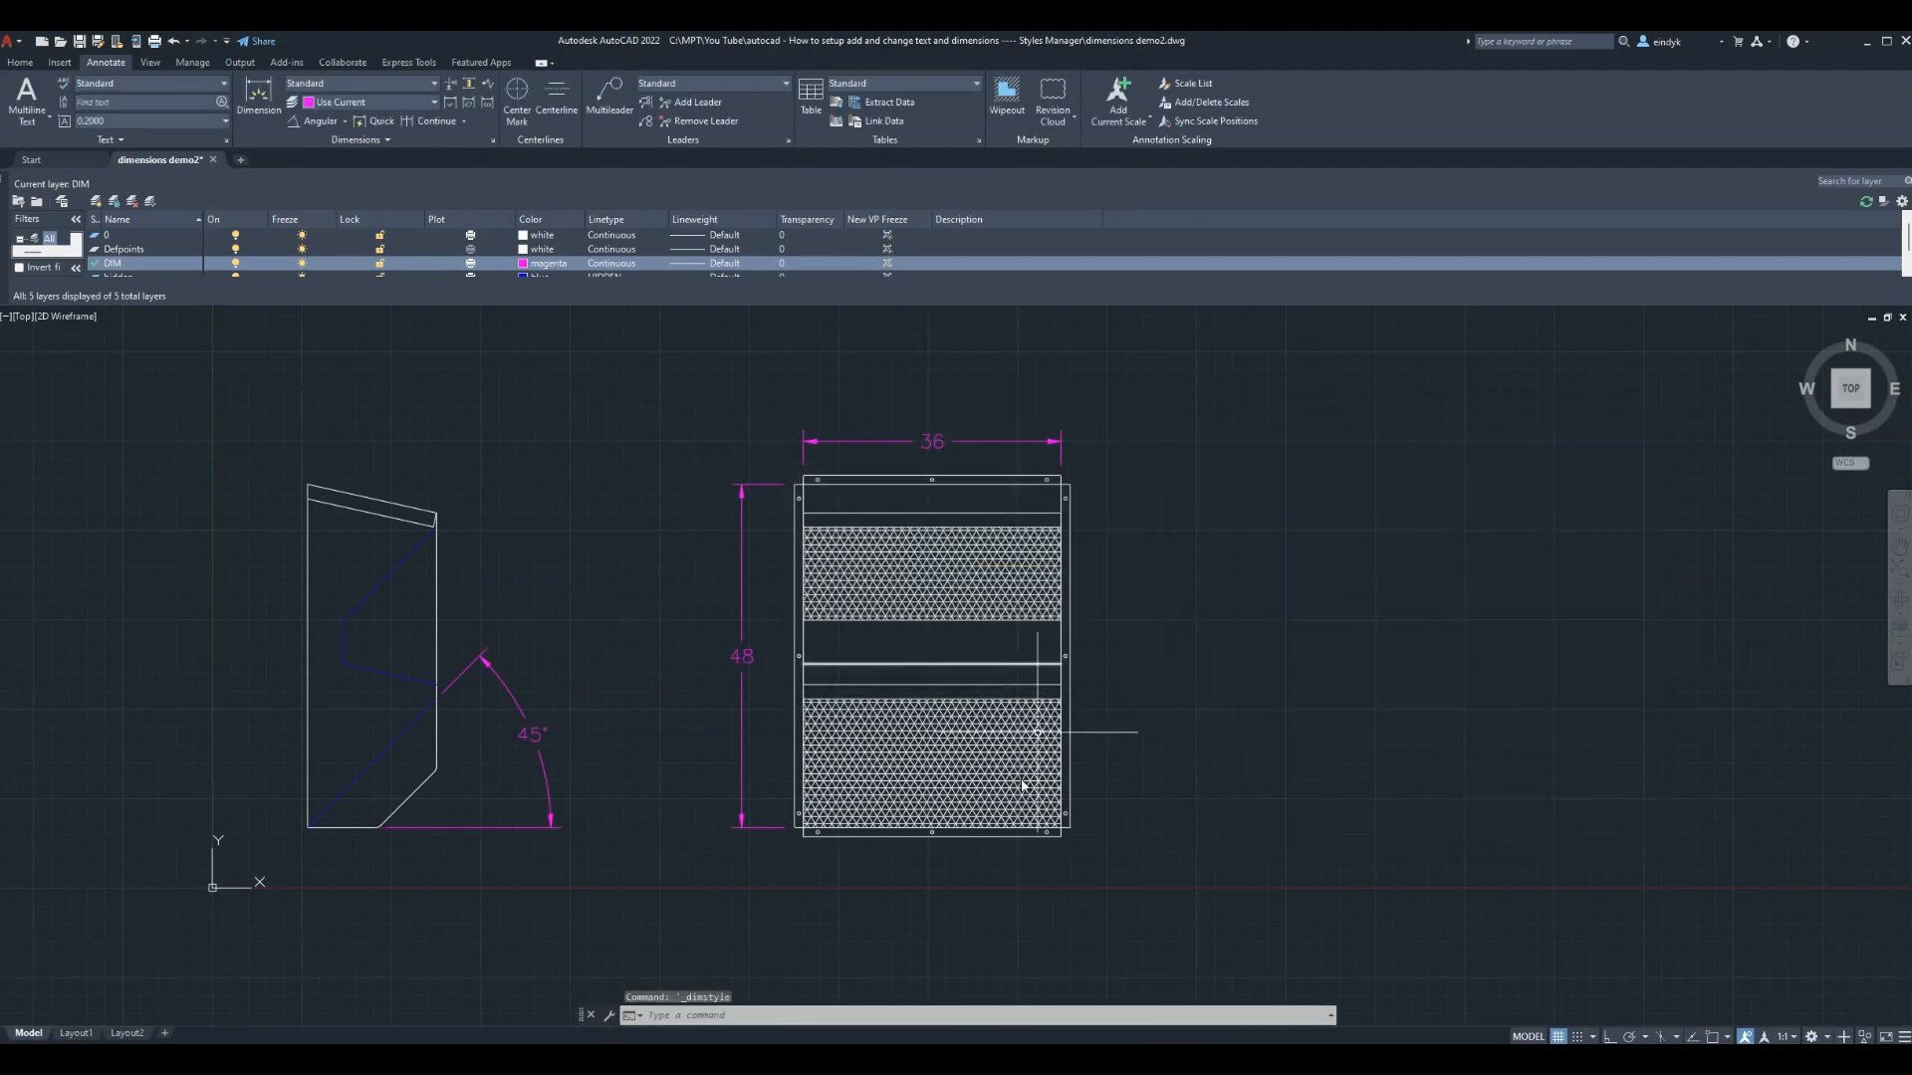
pyautogui.press('Escape')
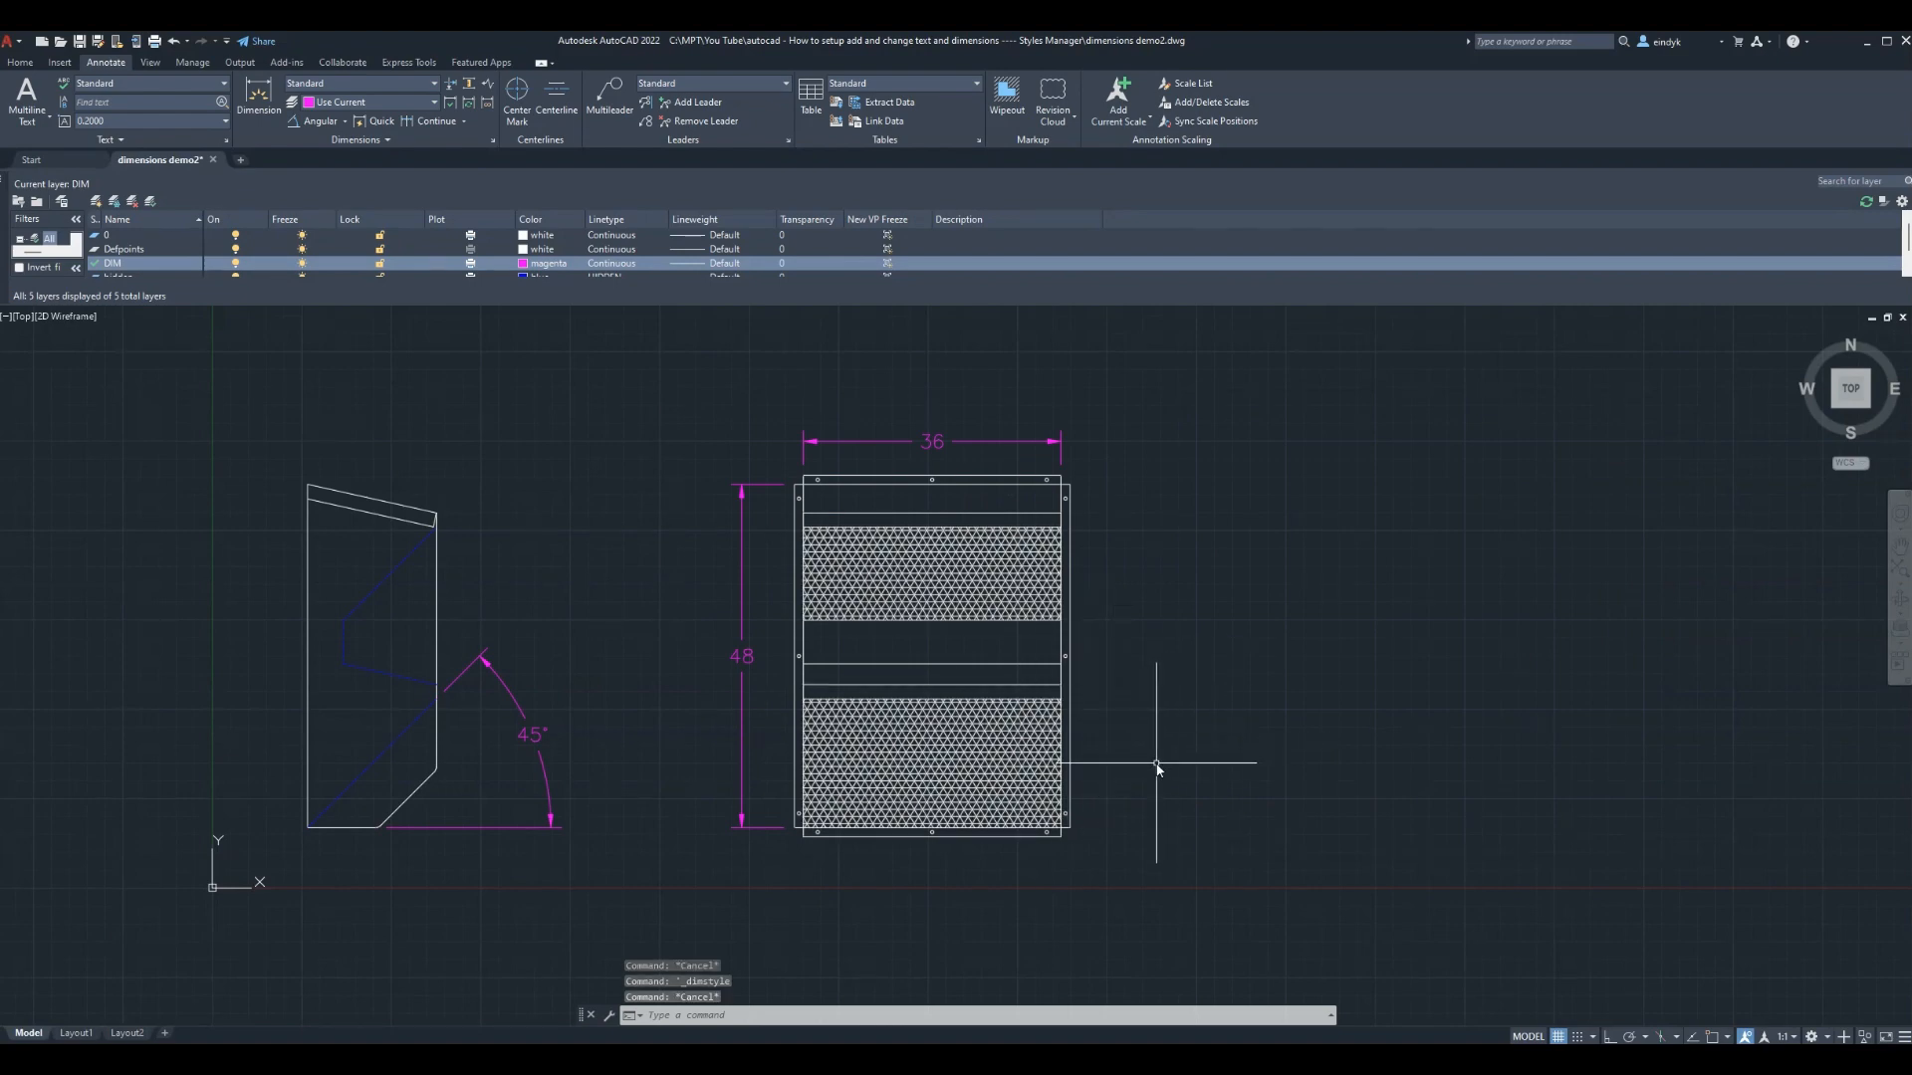
pyautogui.click(74, 1033)
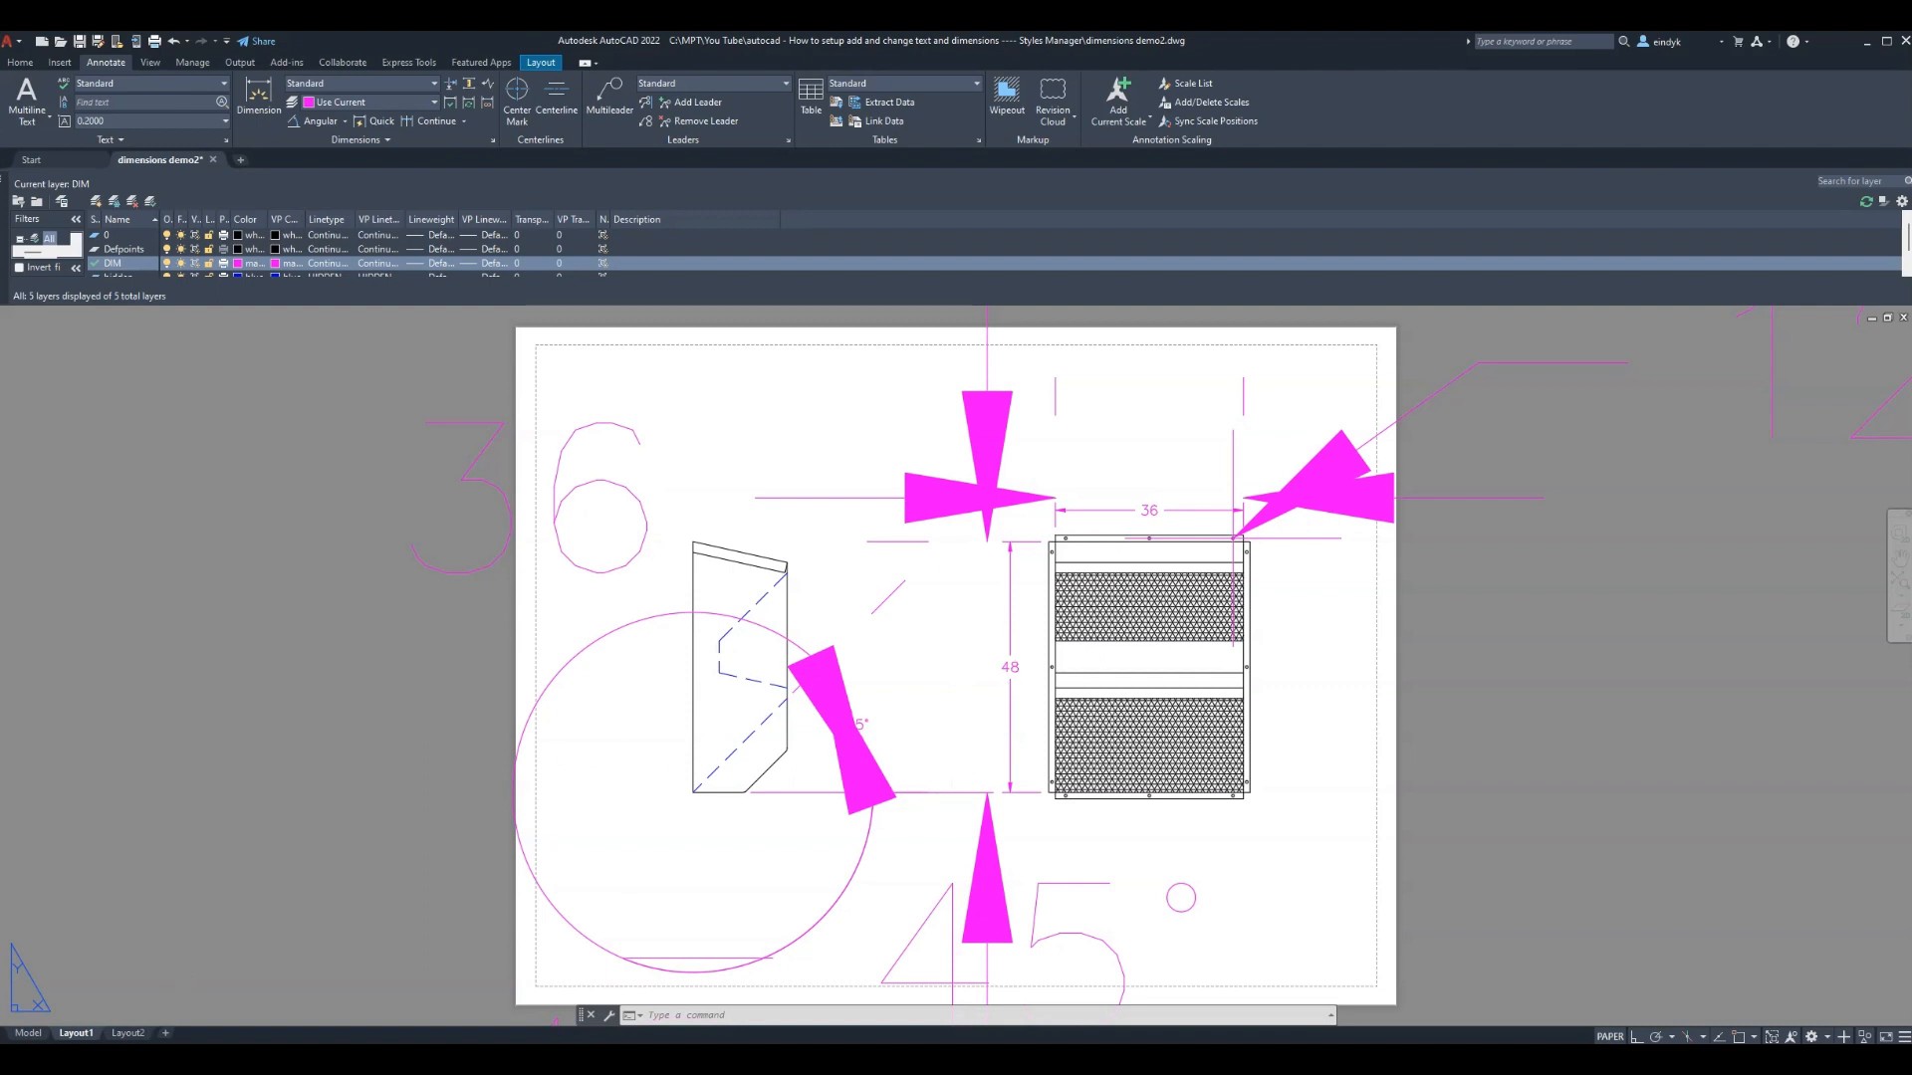
pyautogui.click(30, 1035)
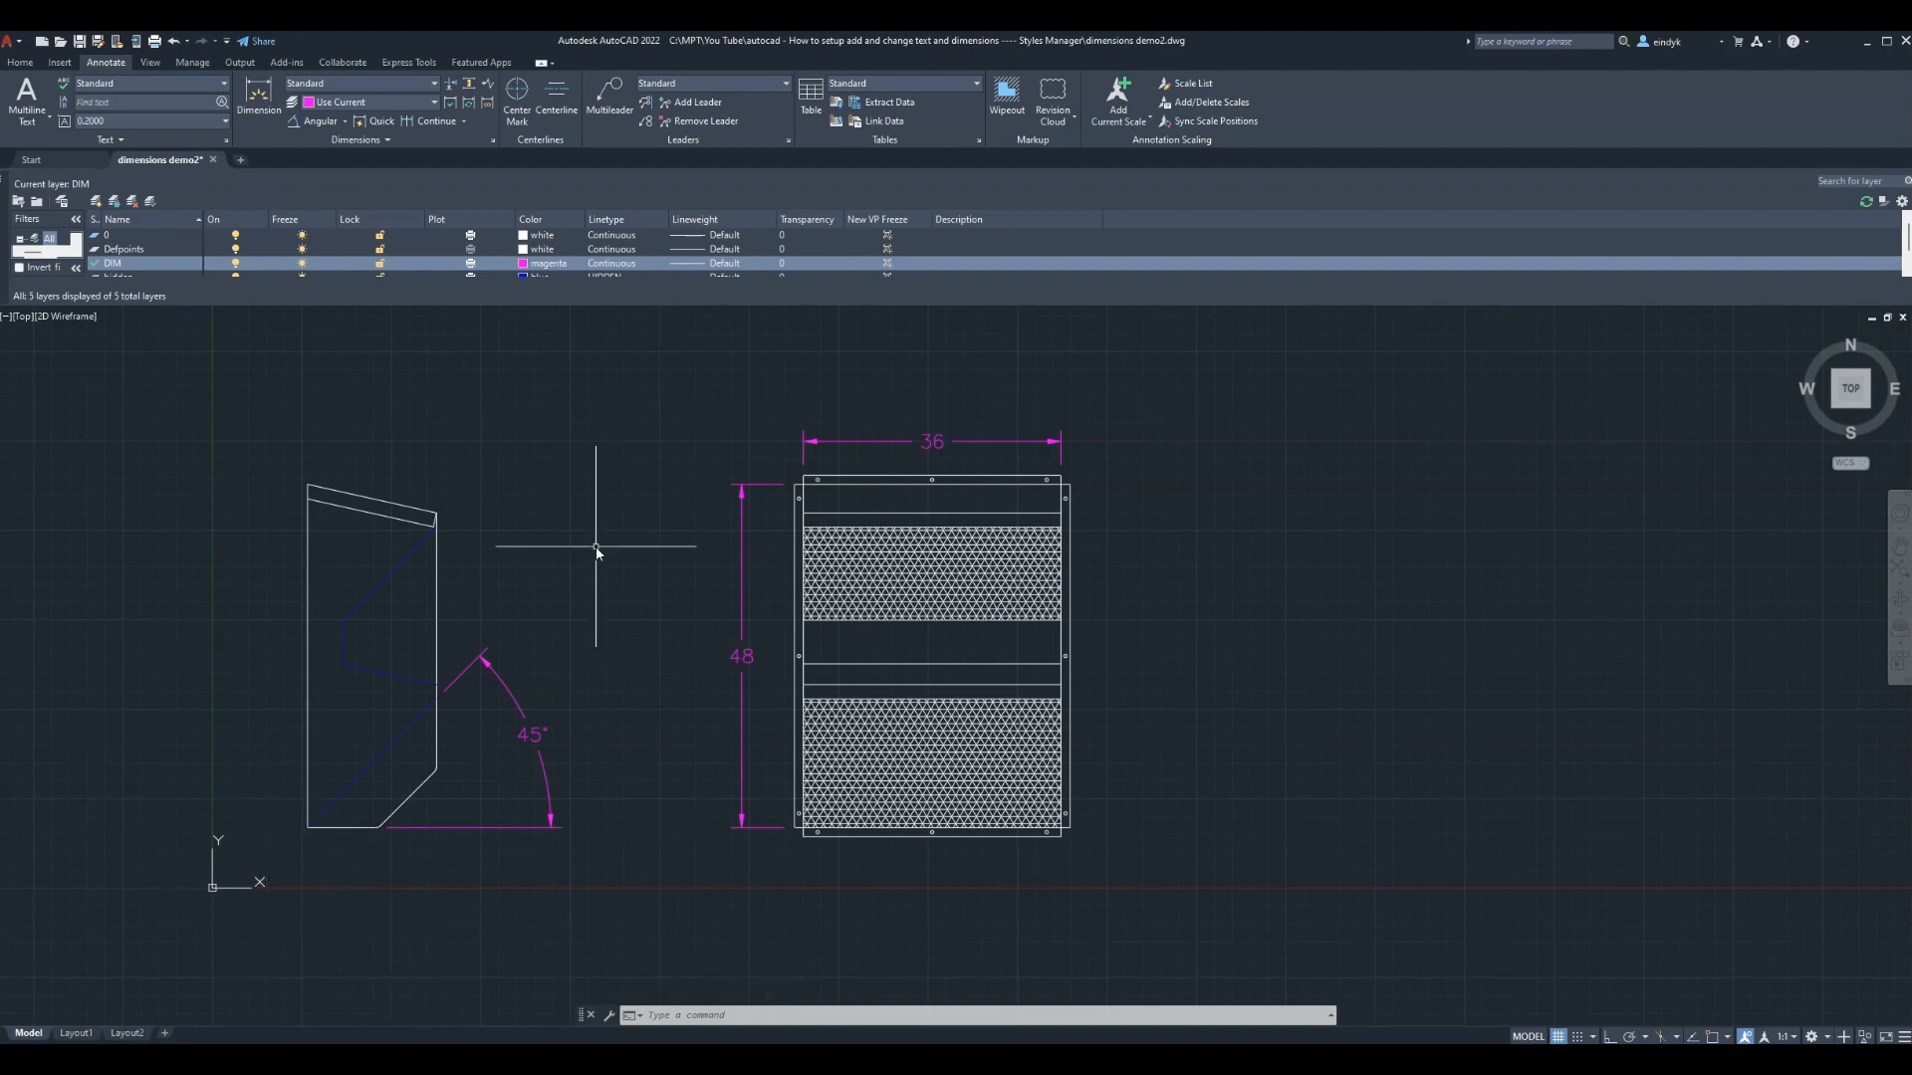
# Frame the parts, run and cancel LIMITS, then bring up the Plot dialog with Ctrl+P
pyautogui.scroll(-2, 598, 546)
pyautogui.scroll(-2, 647, 797)
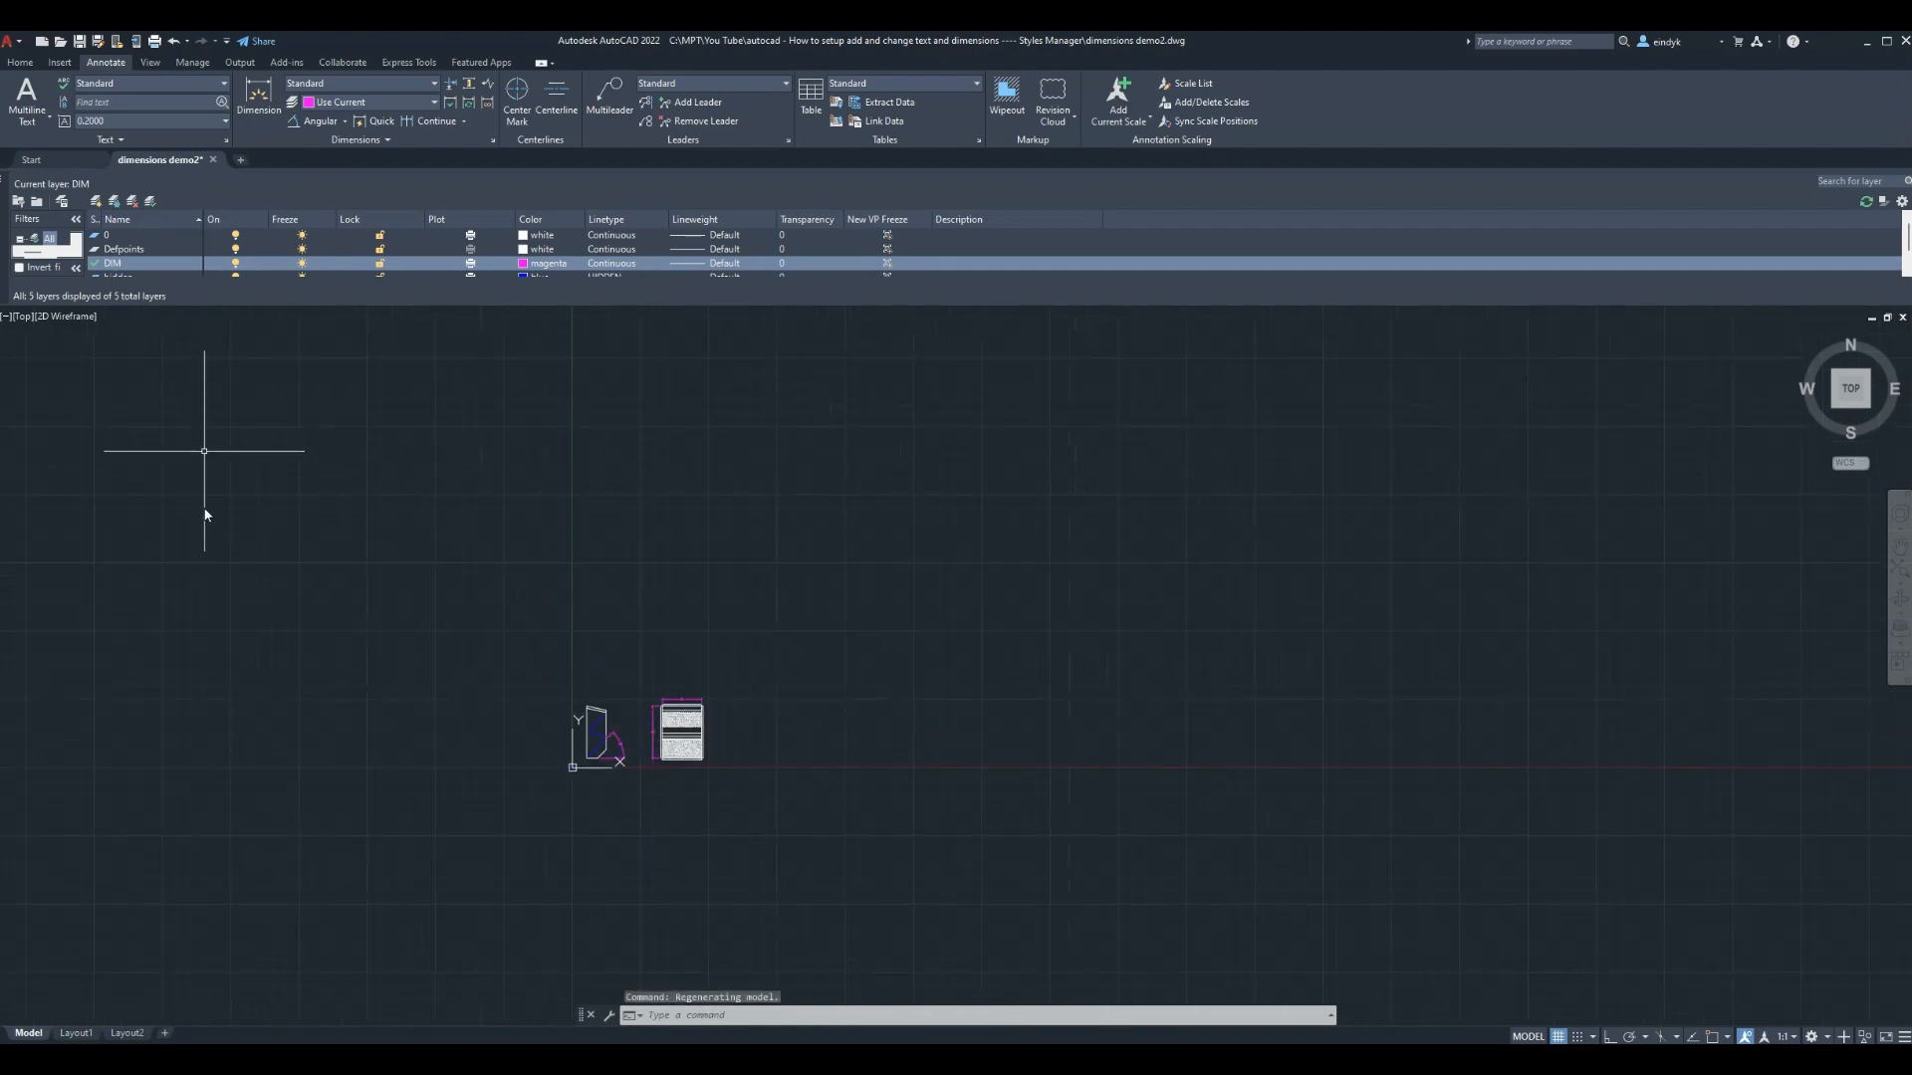
pyautogui.scroll(4, 607, 724)
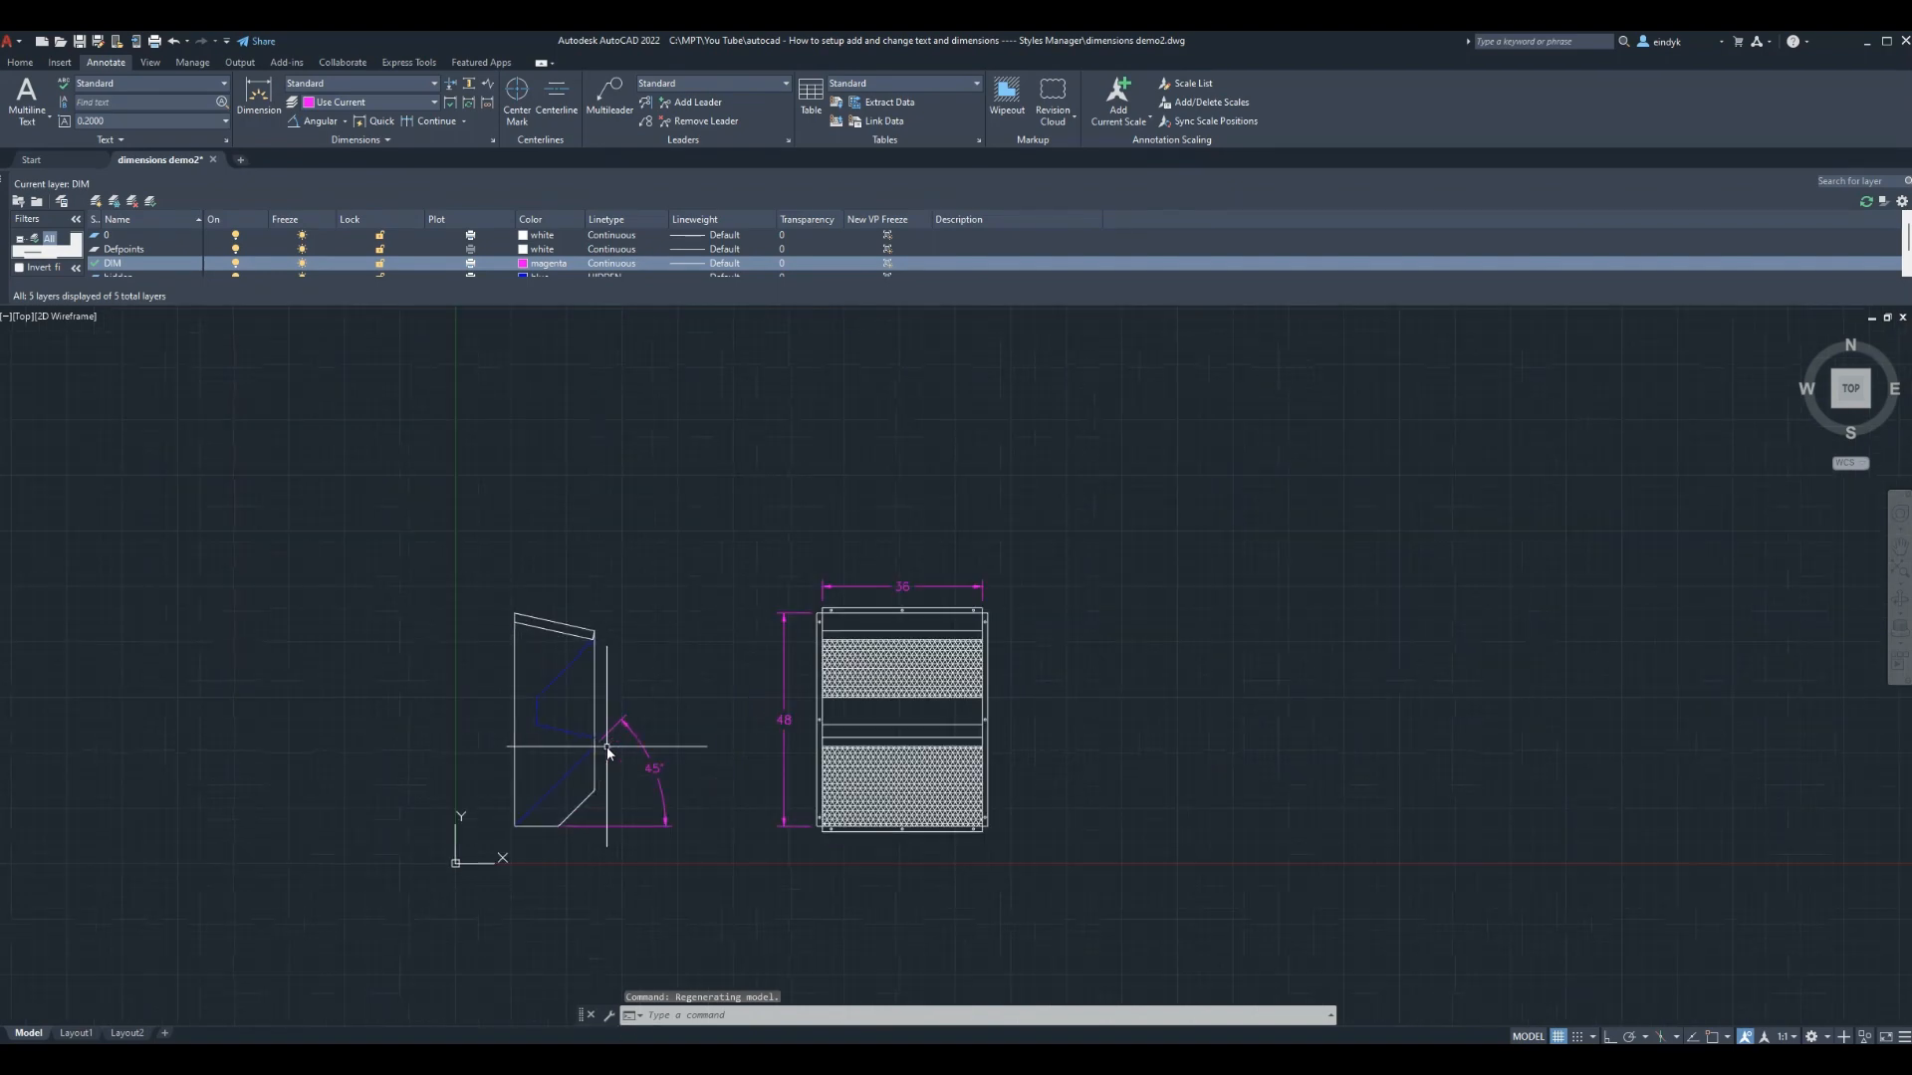
pyautogui.scroll(-2, 582, 986)
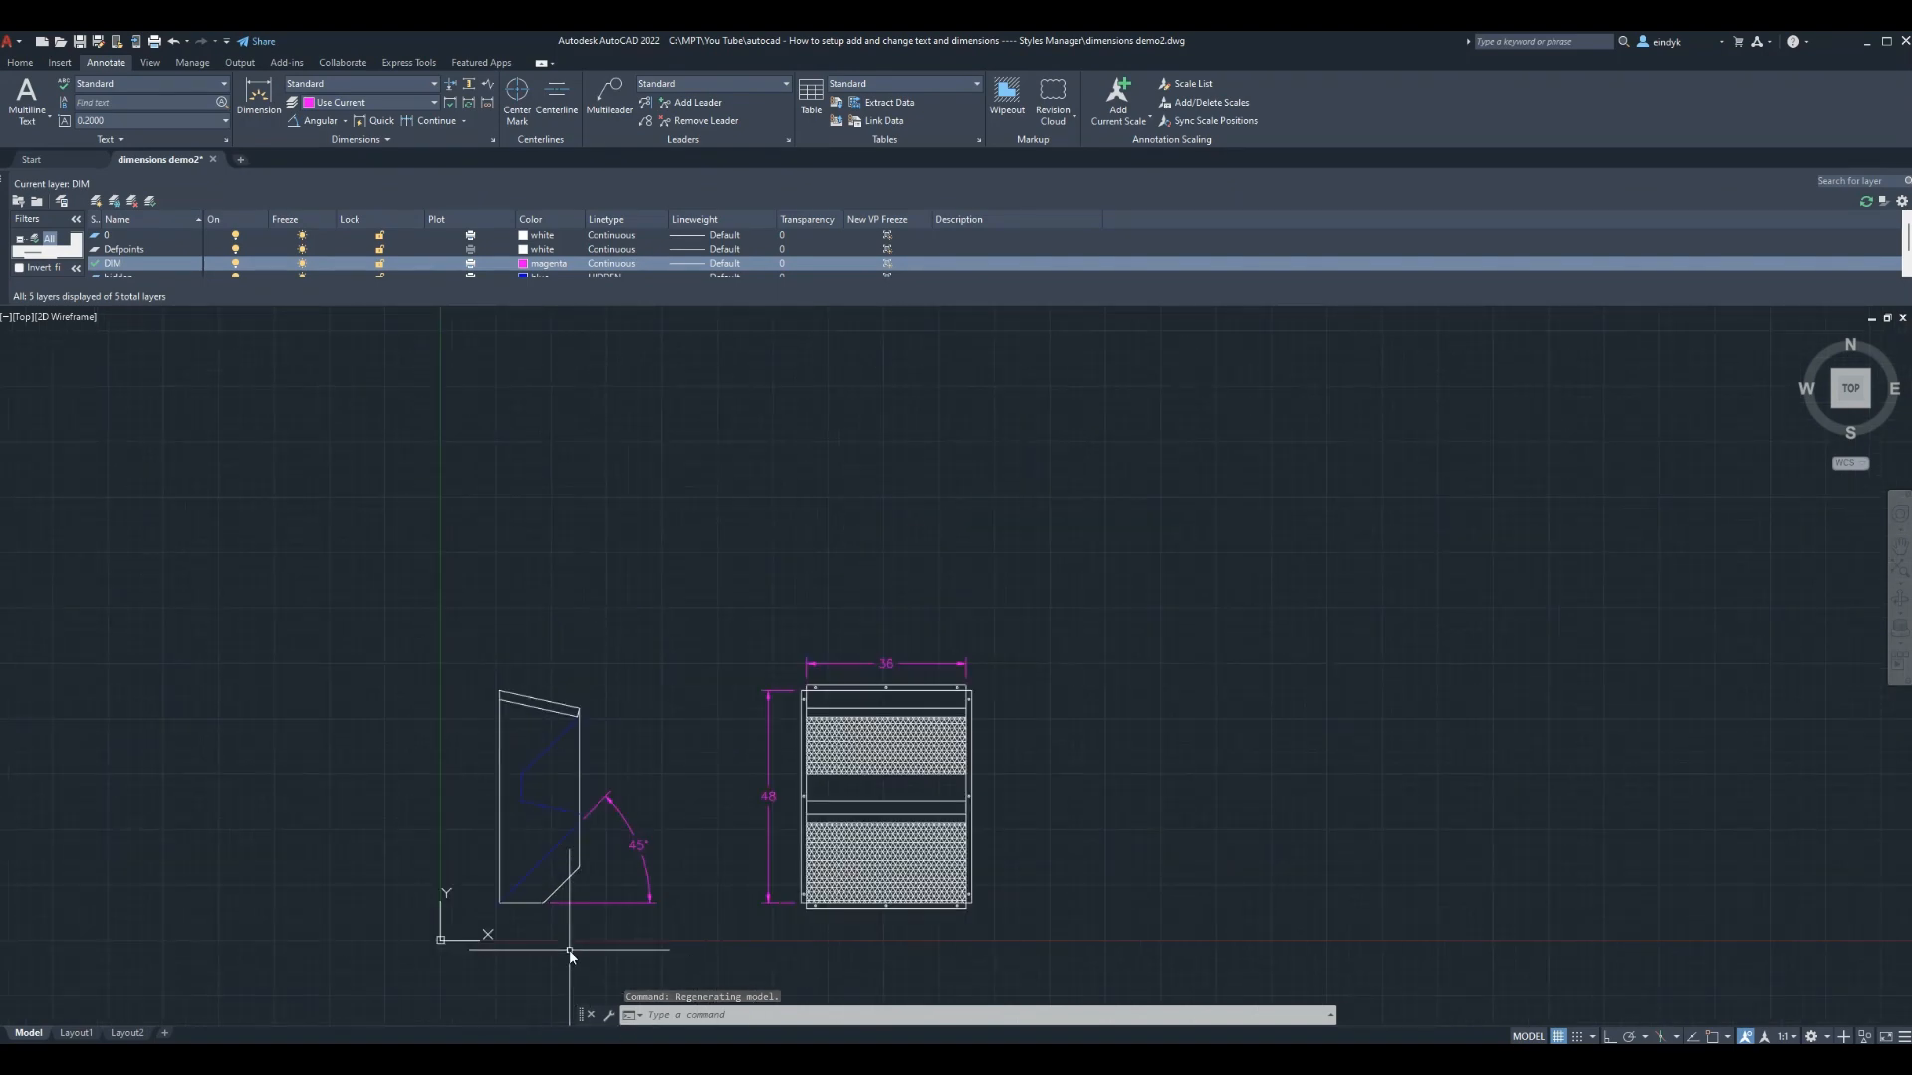
pyautogui.scroll(2, 569, 948)
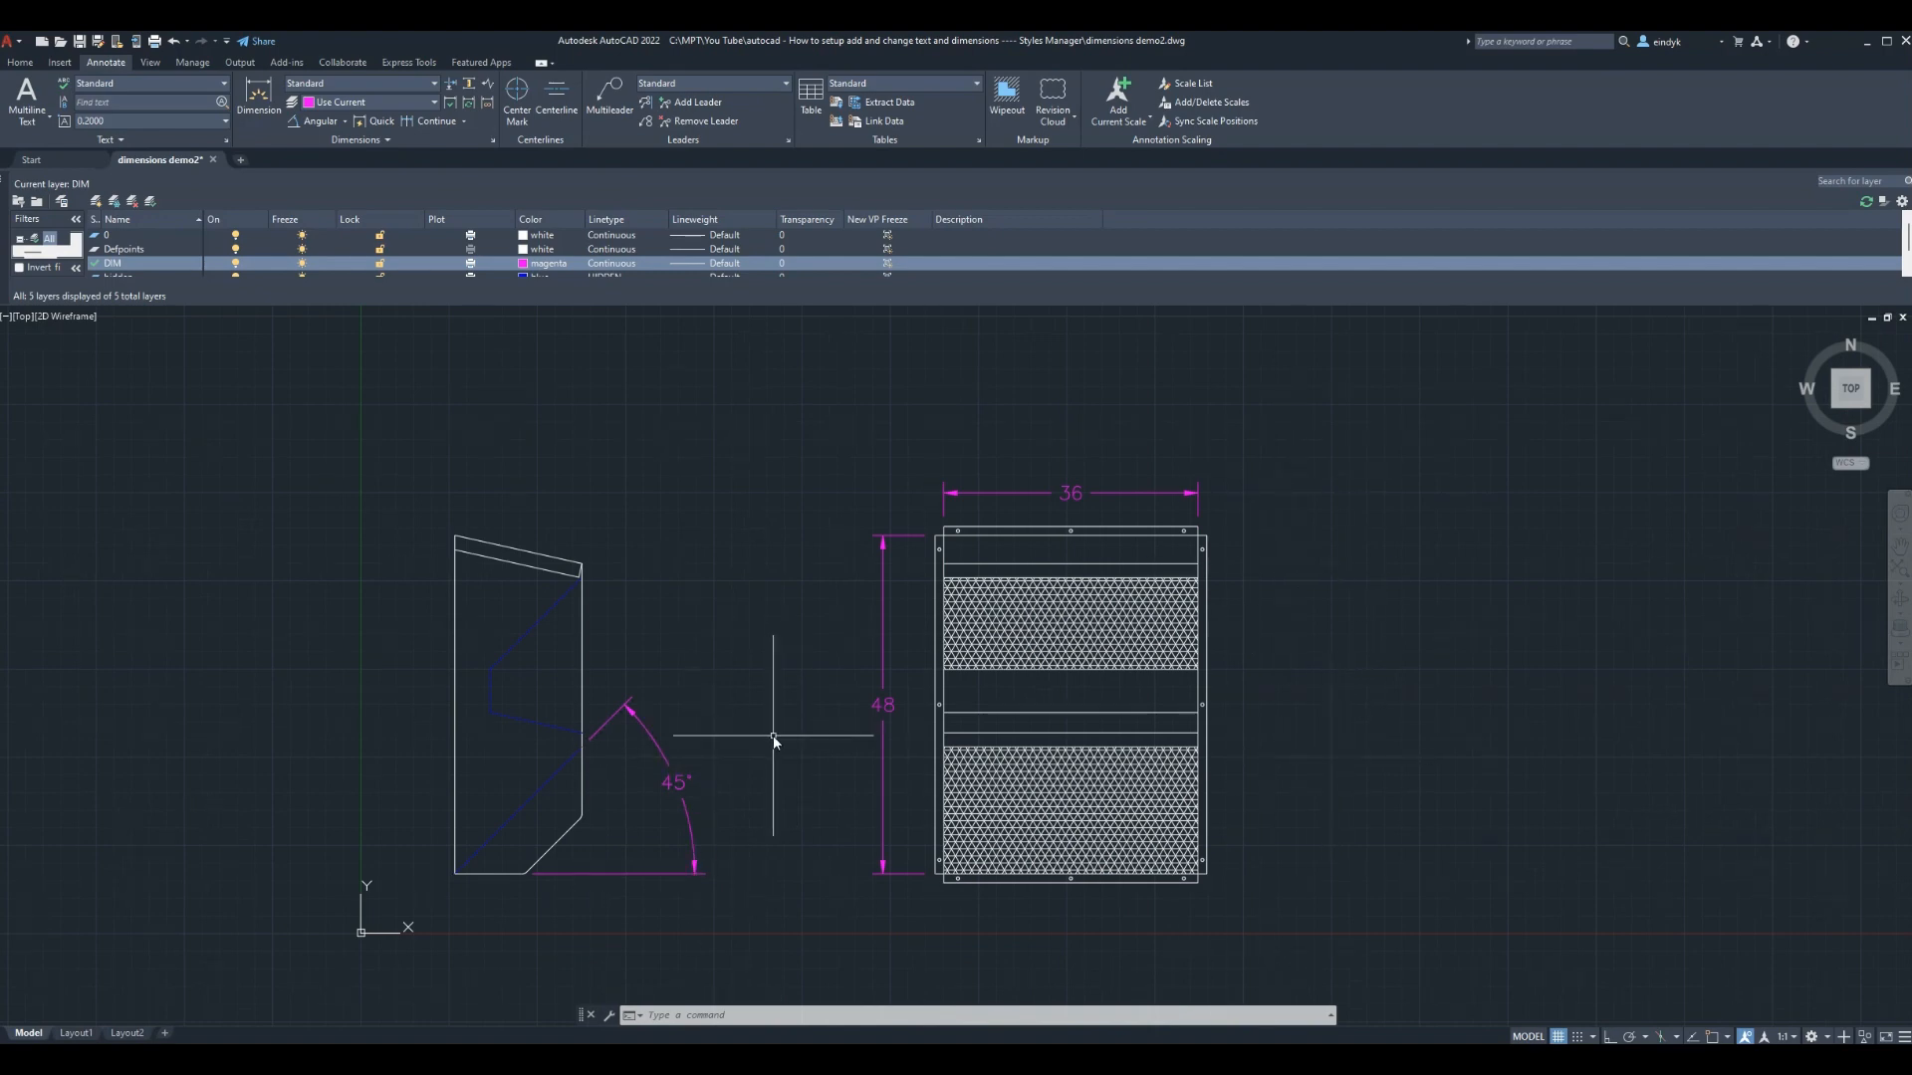
pyautogui.write('LIMITS')
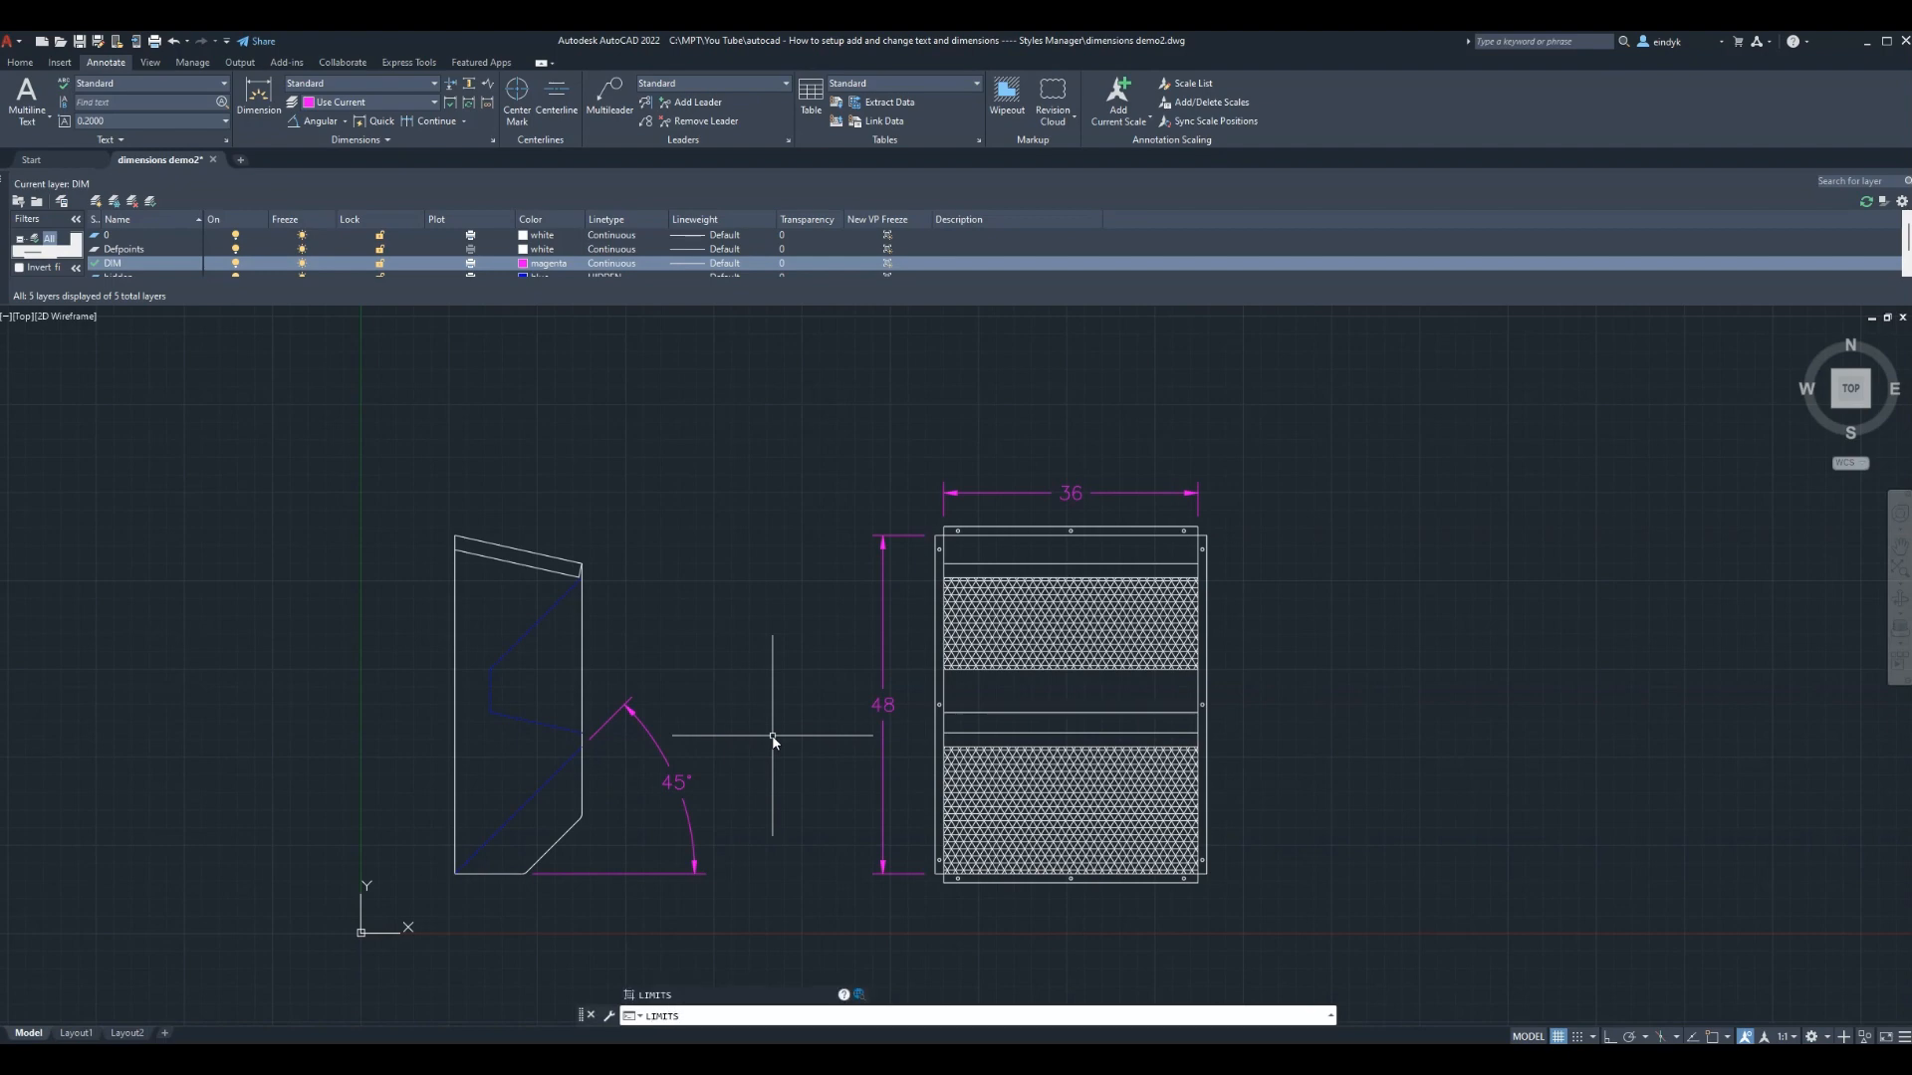
pyautogui.press('Return')
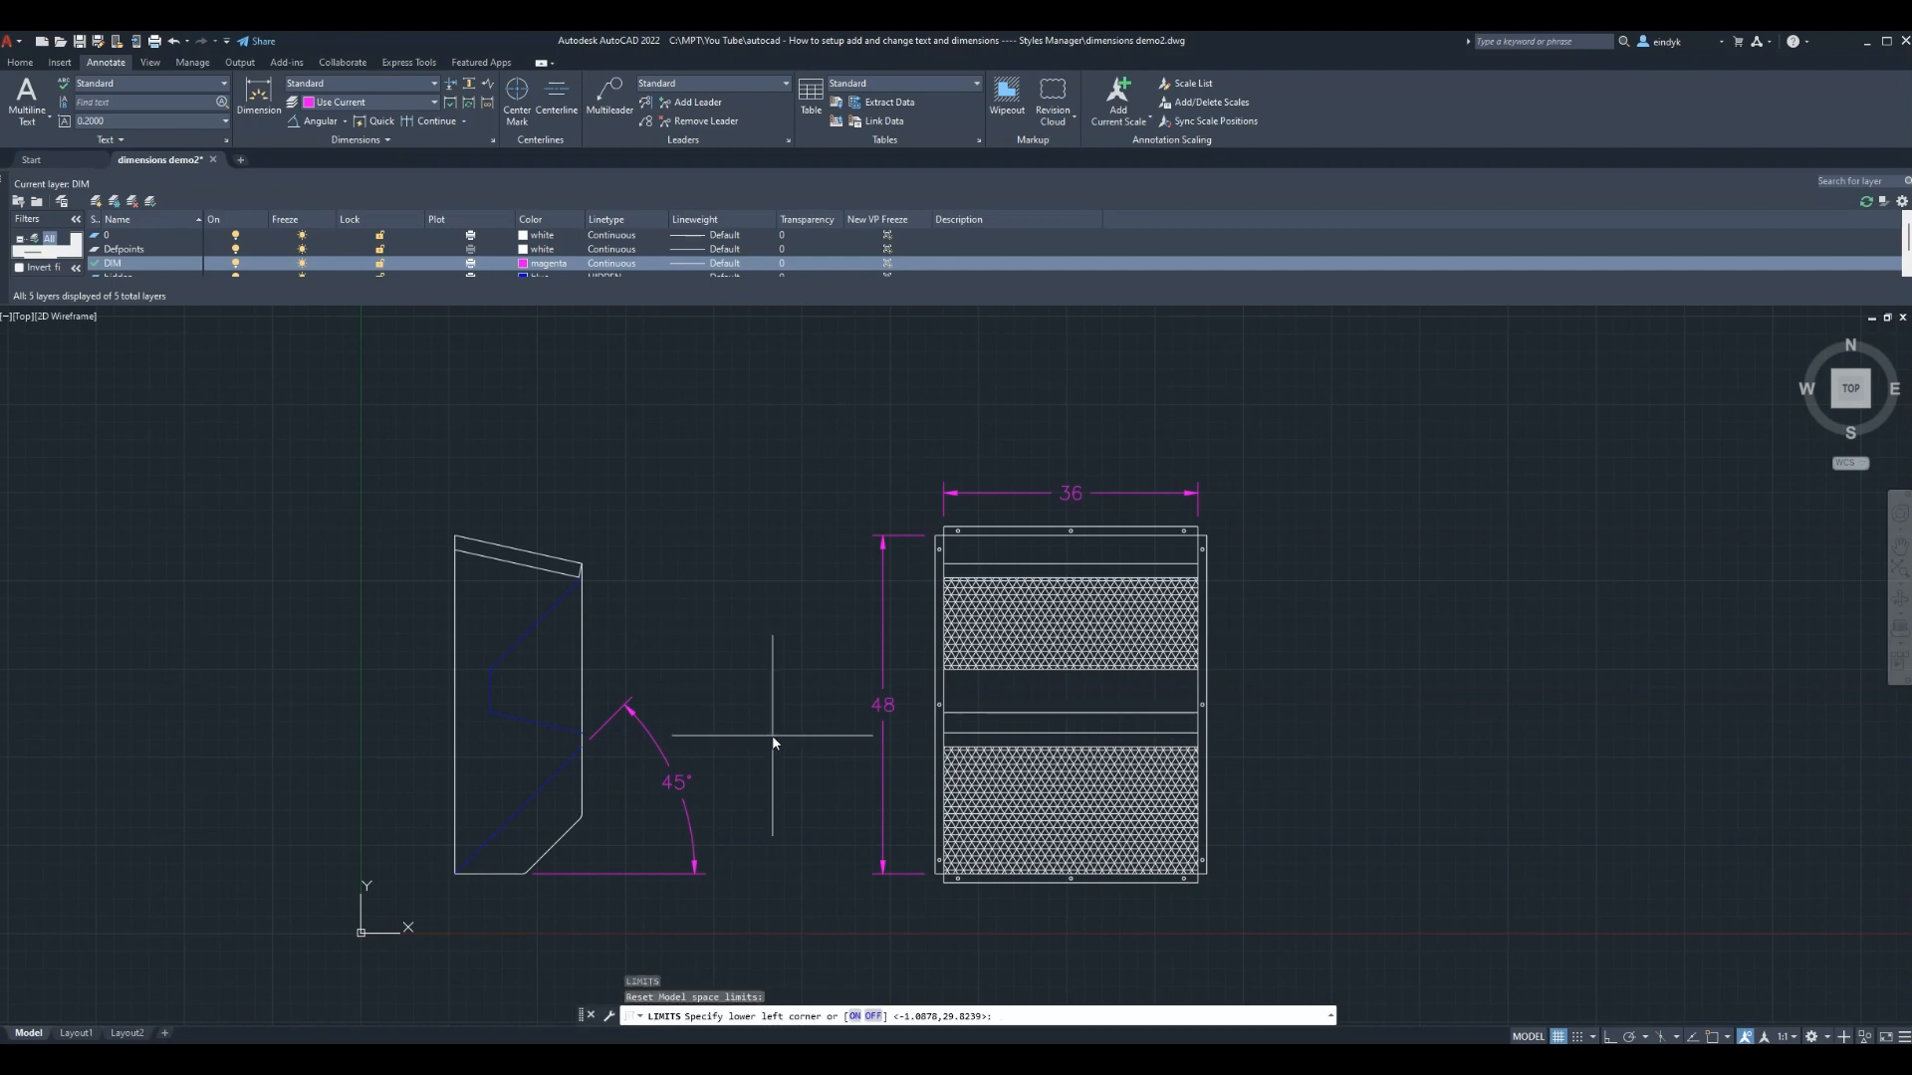
pyautogui.press('Escape')
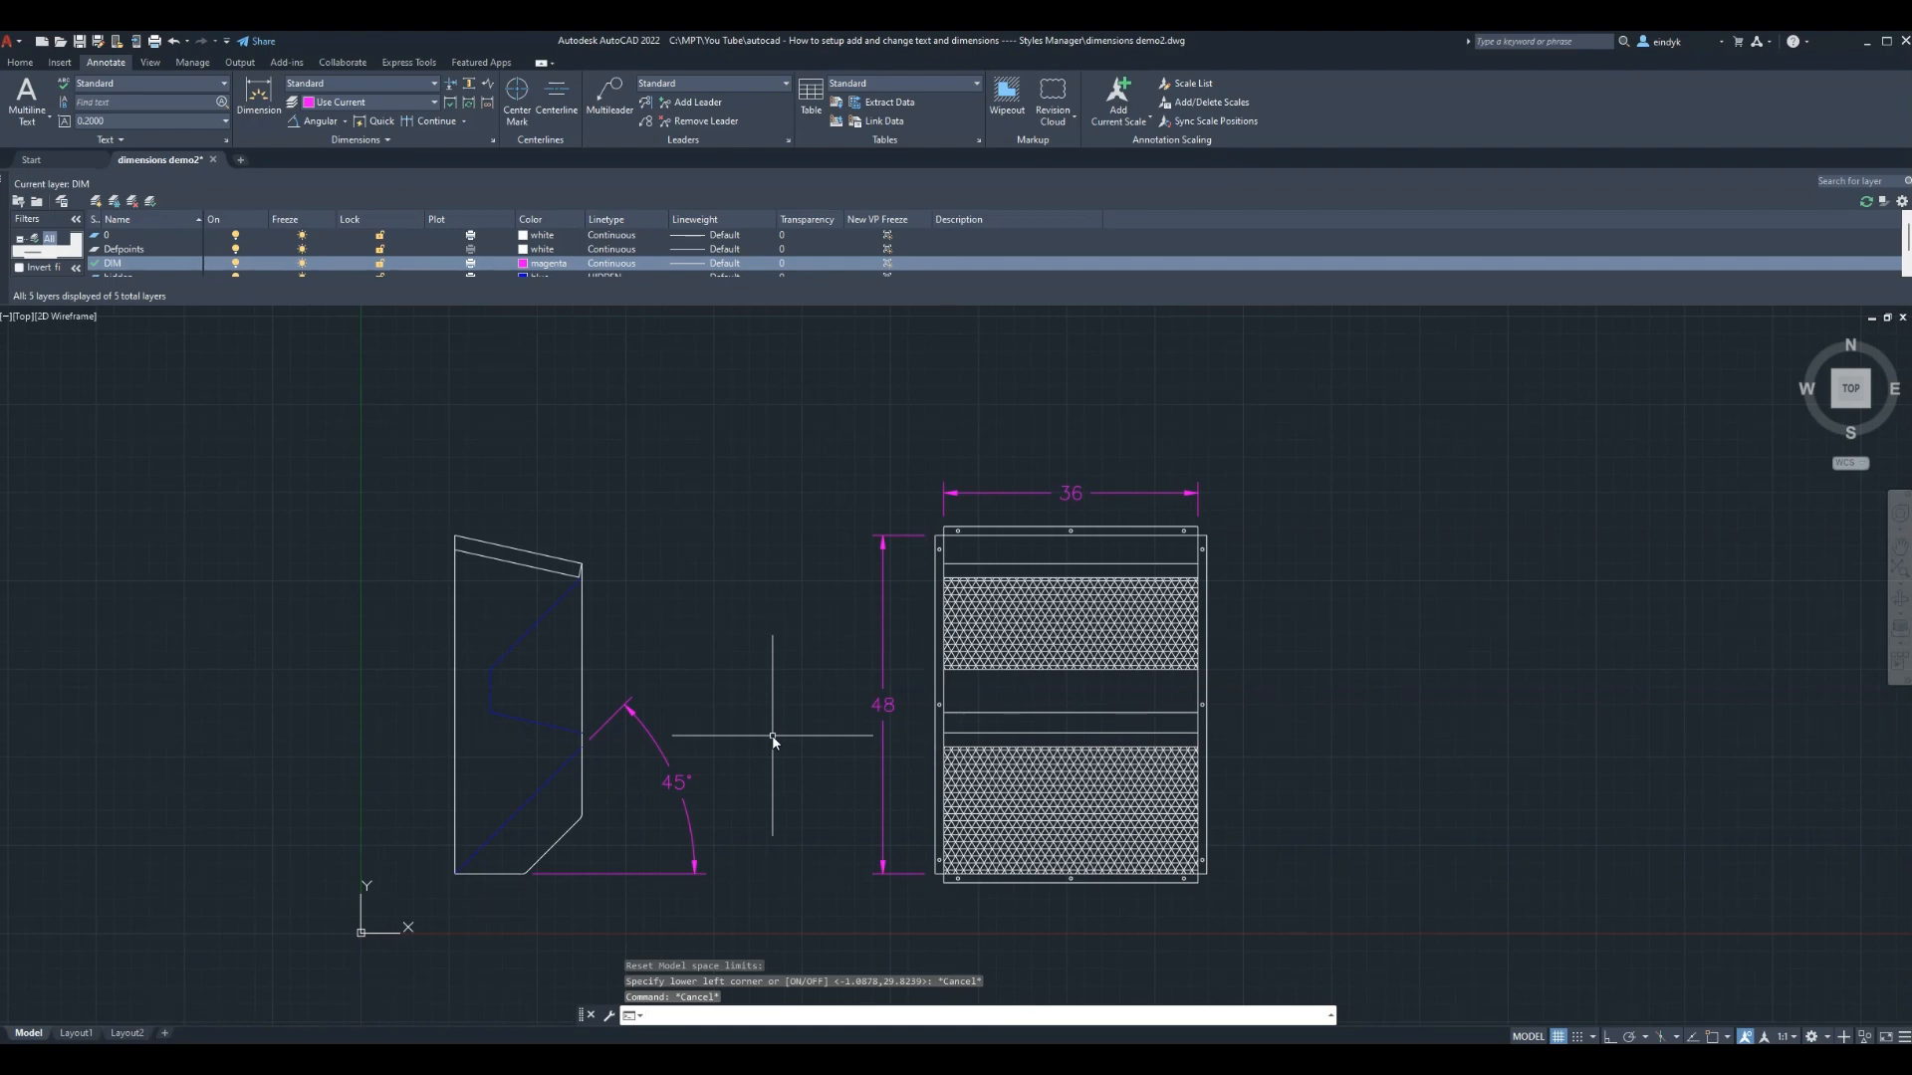
pyautogui.hotkey('ctrl', 'p')
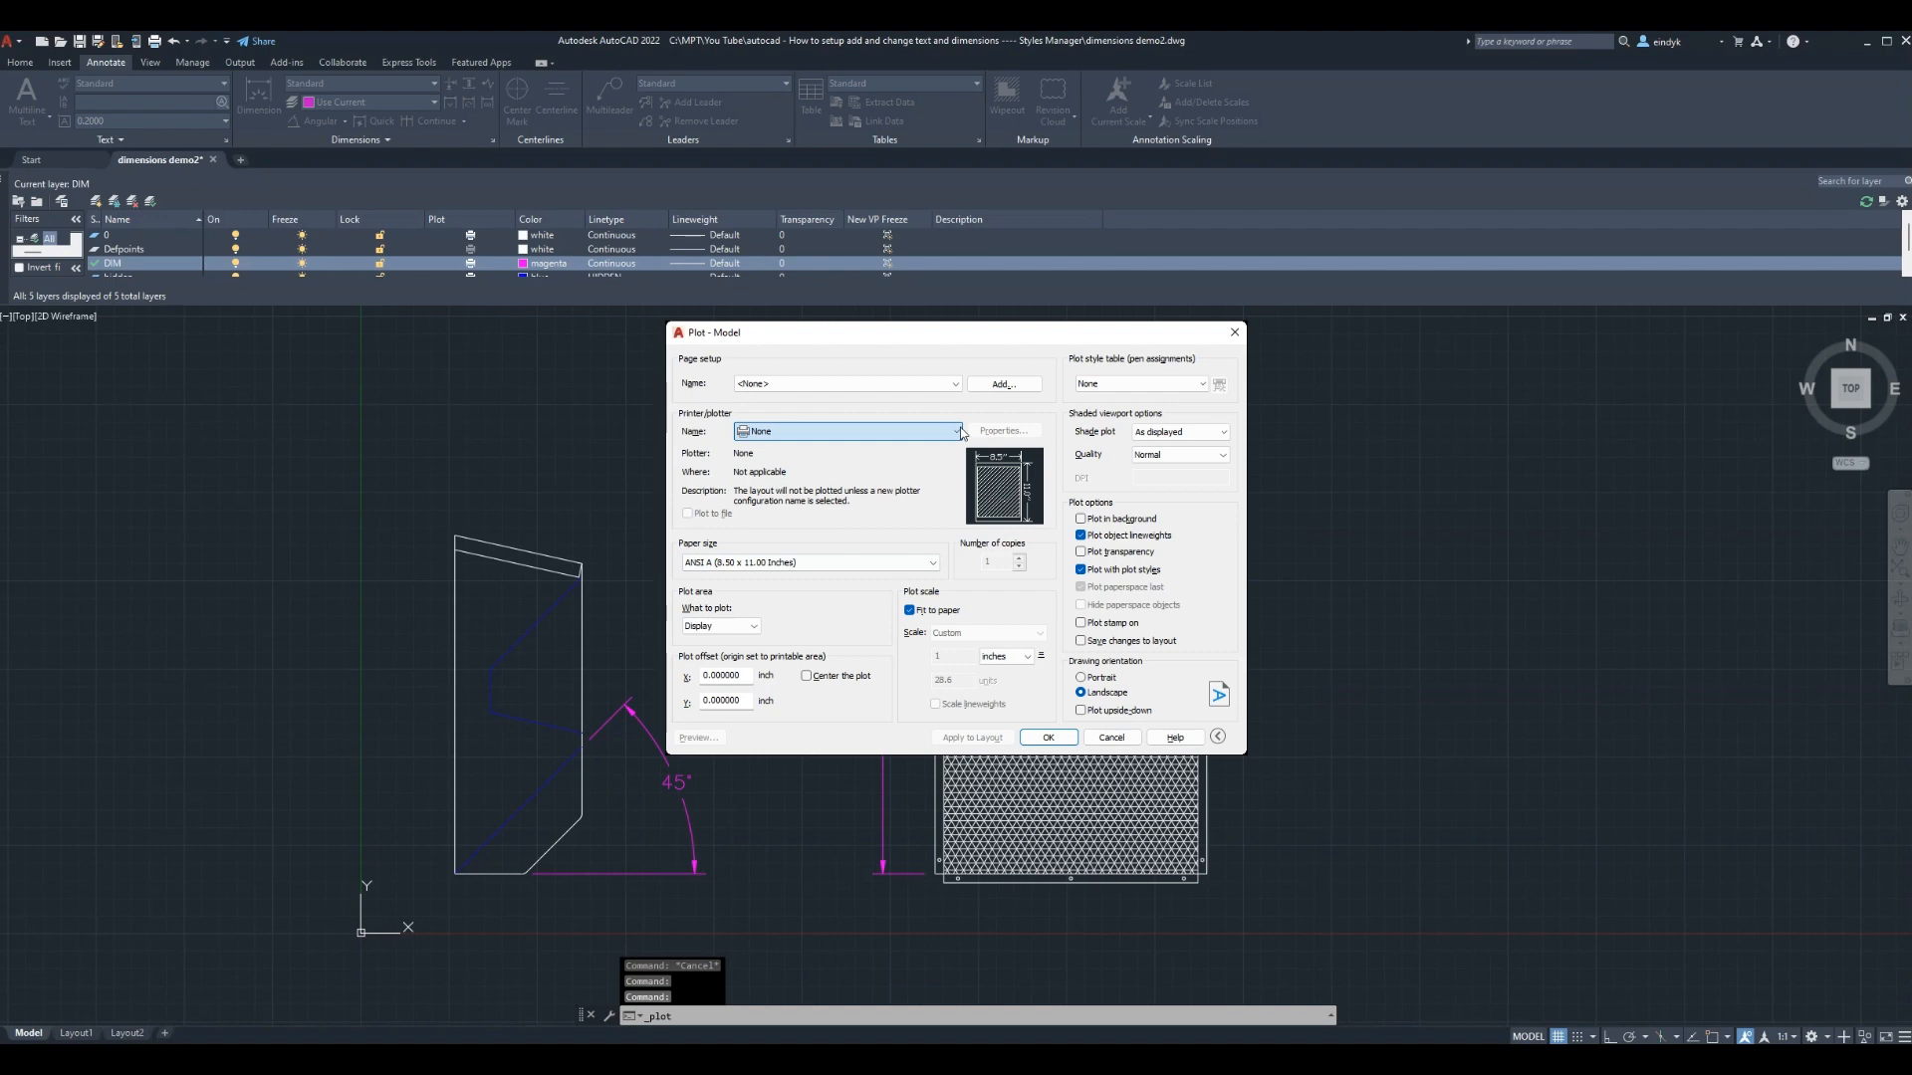
# Preview a centered Limits plot on the HP Color LaserJet M555
pyautogui.click(866, 556)
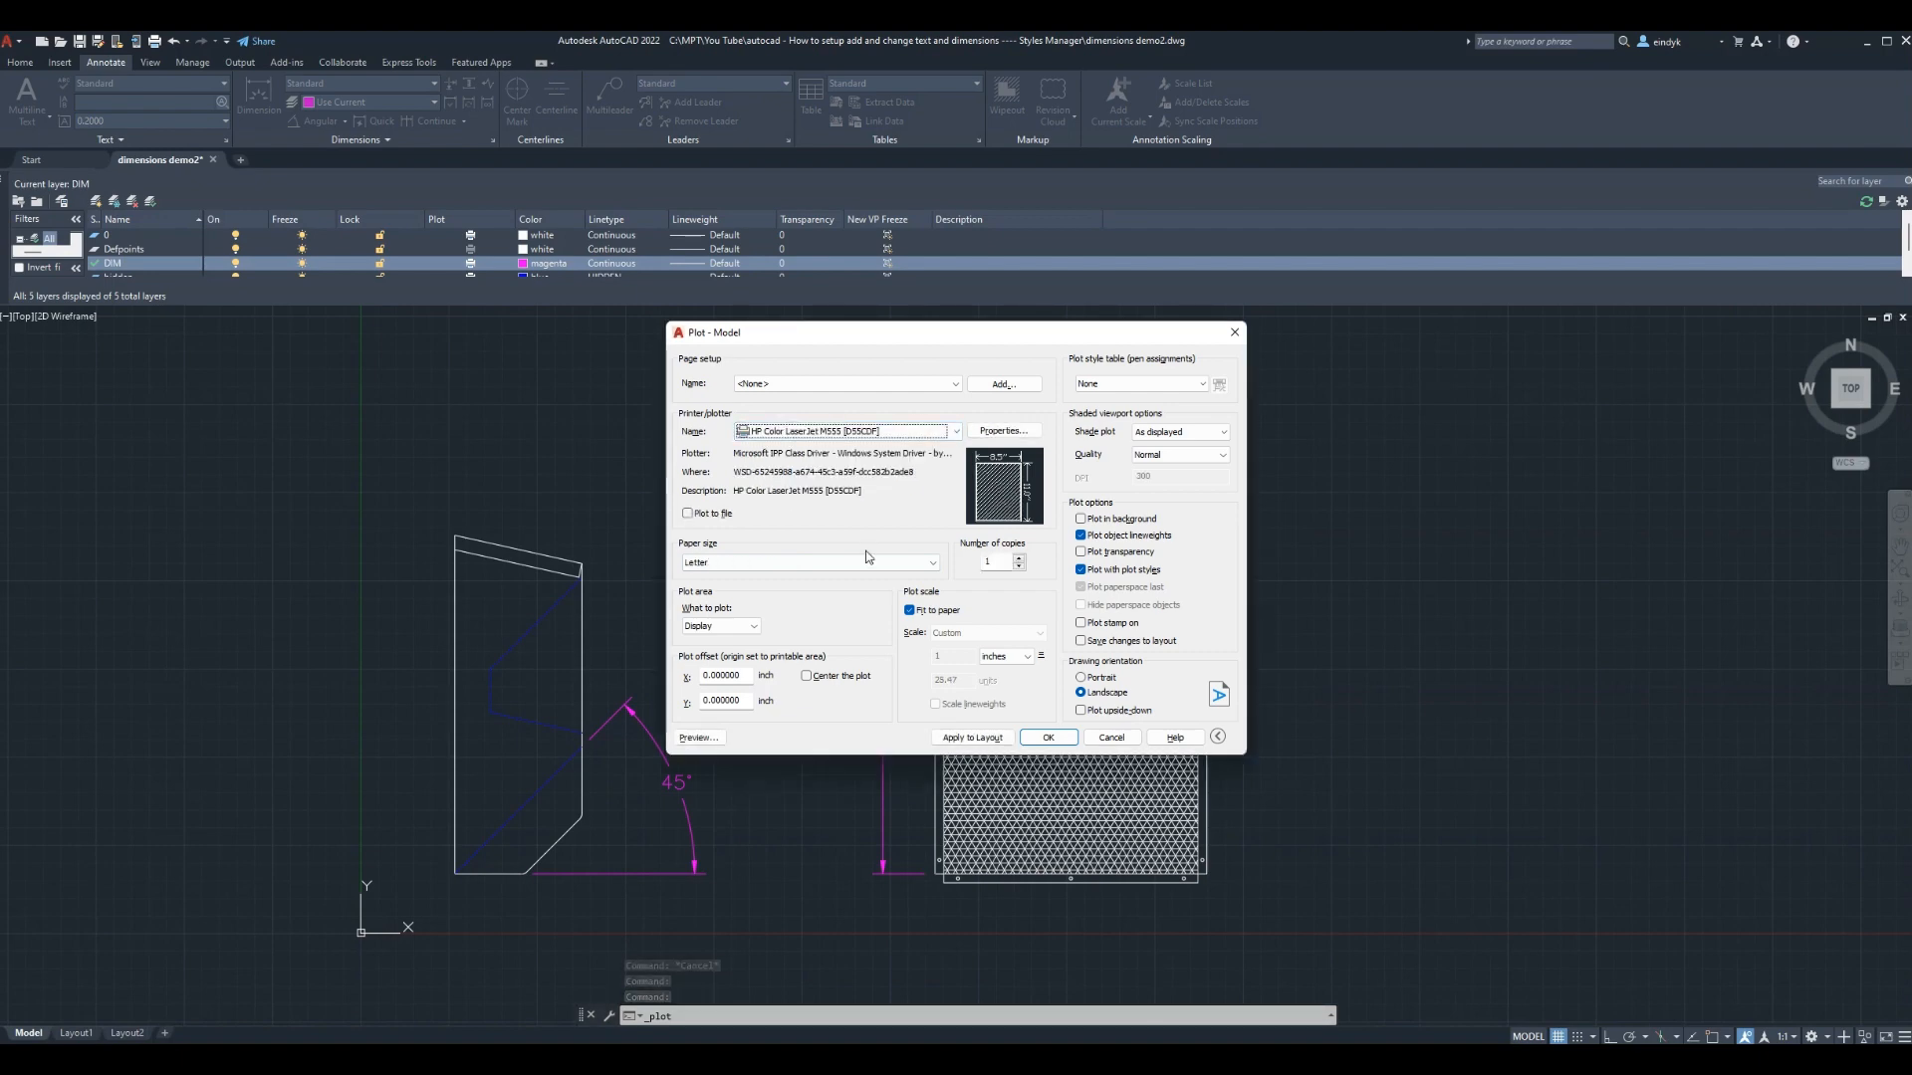
pyautogui.click(754, 626)
pyautogui.click(725, 667)
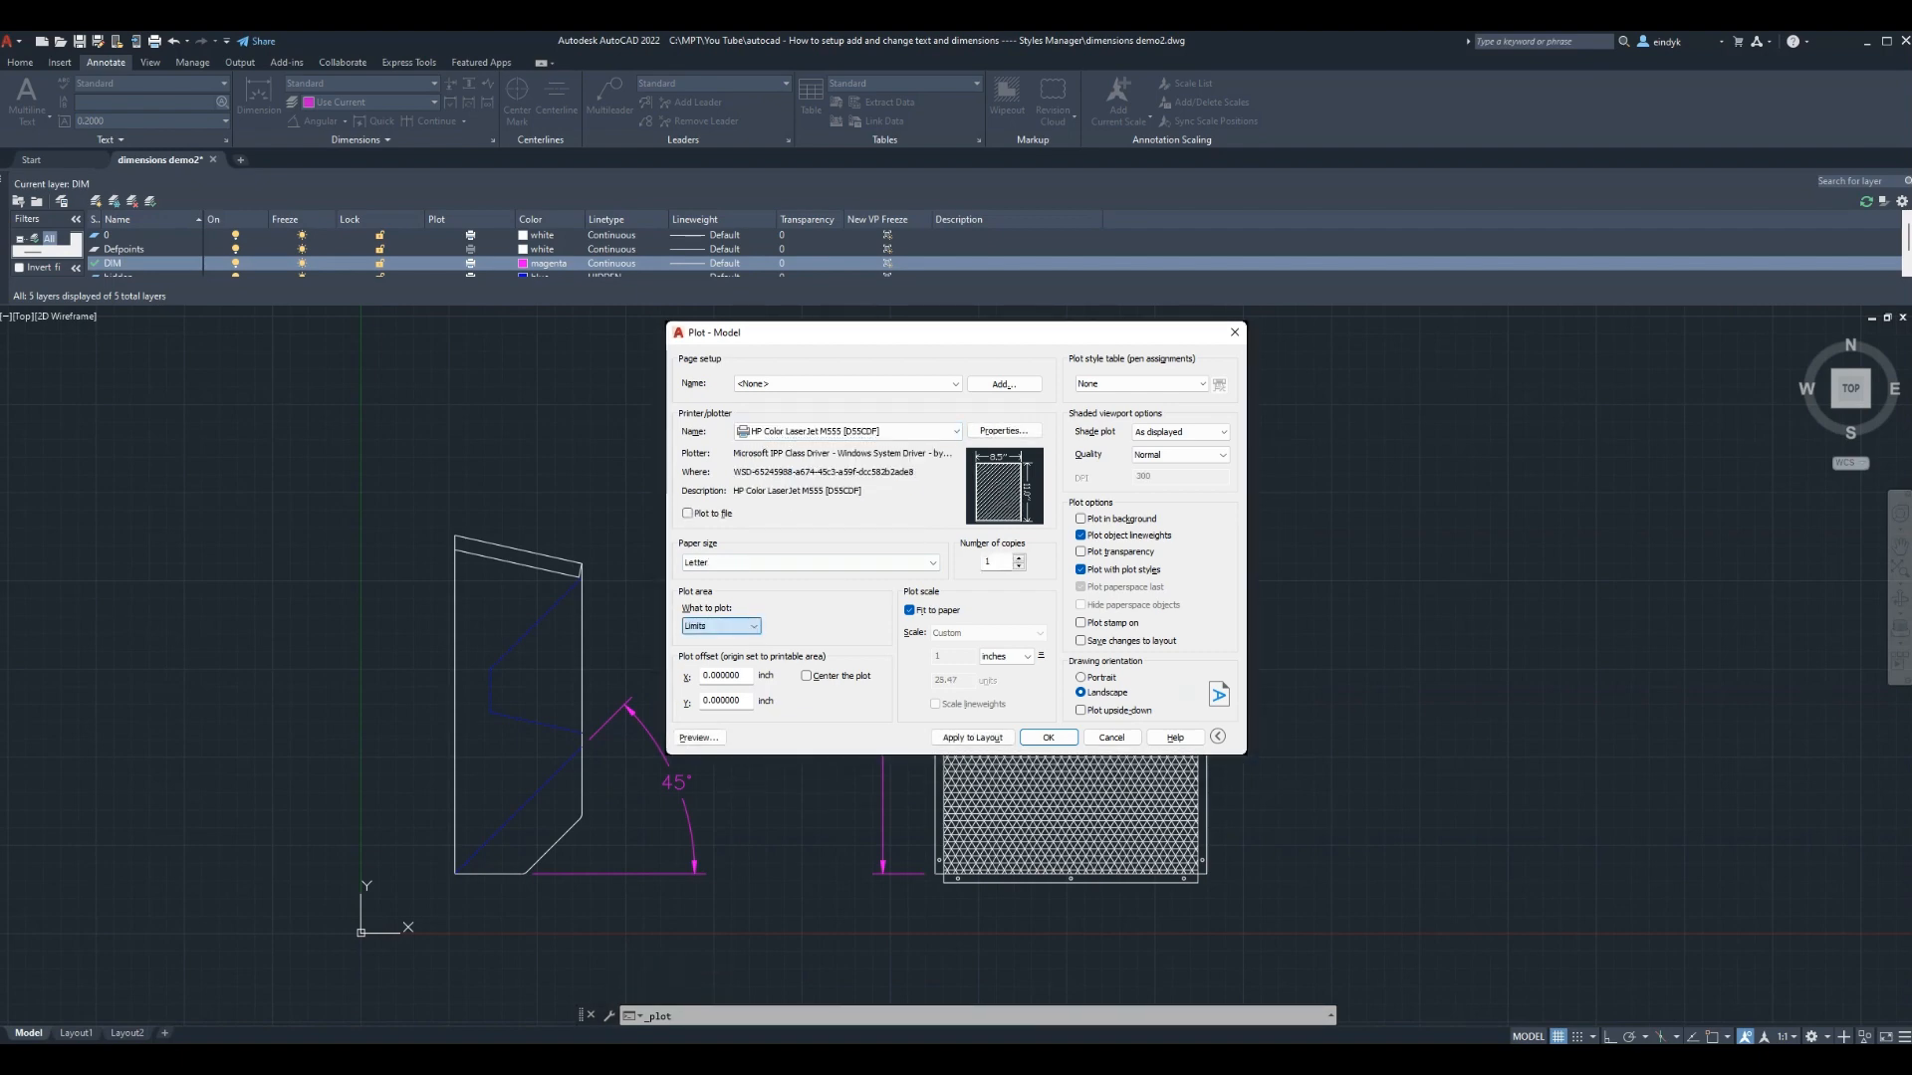
pyautogui.click(808, 677)
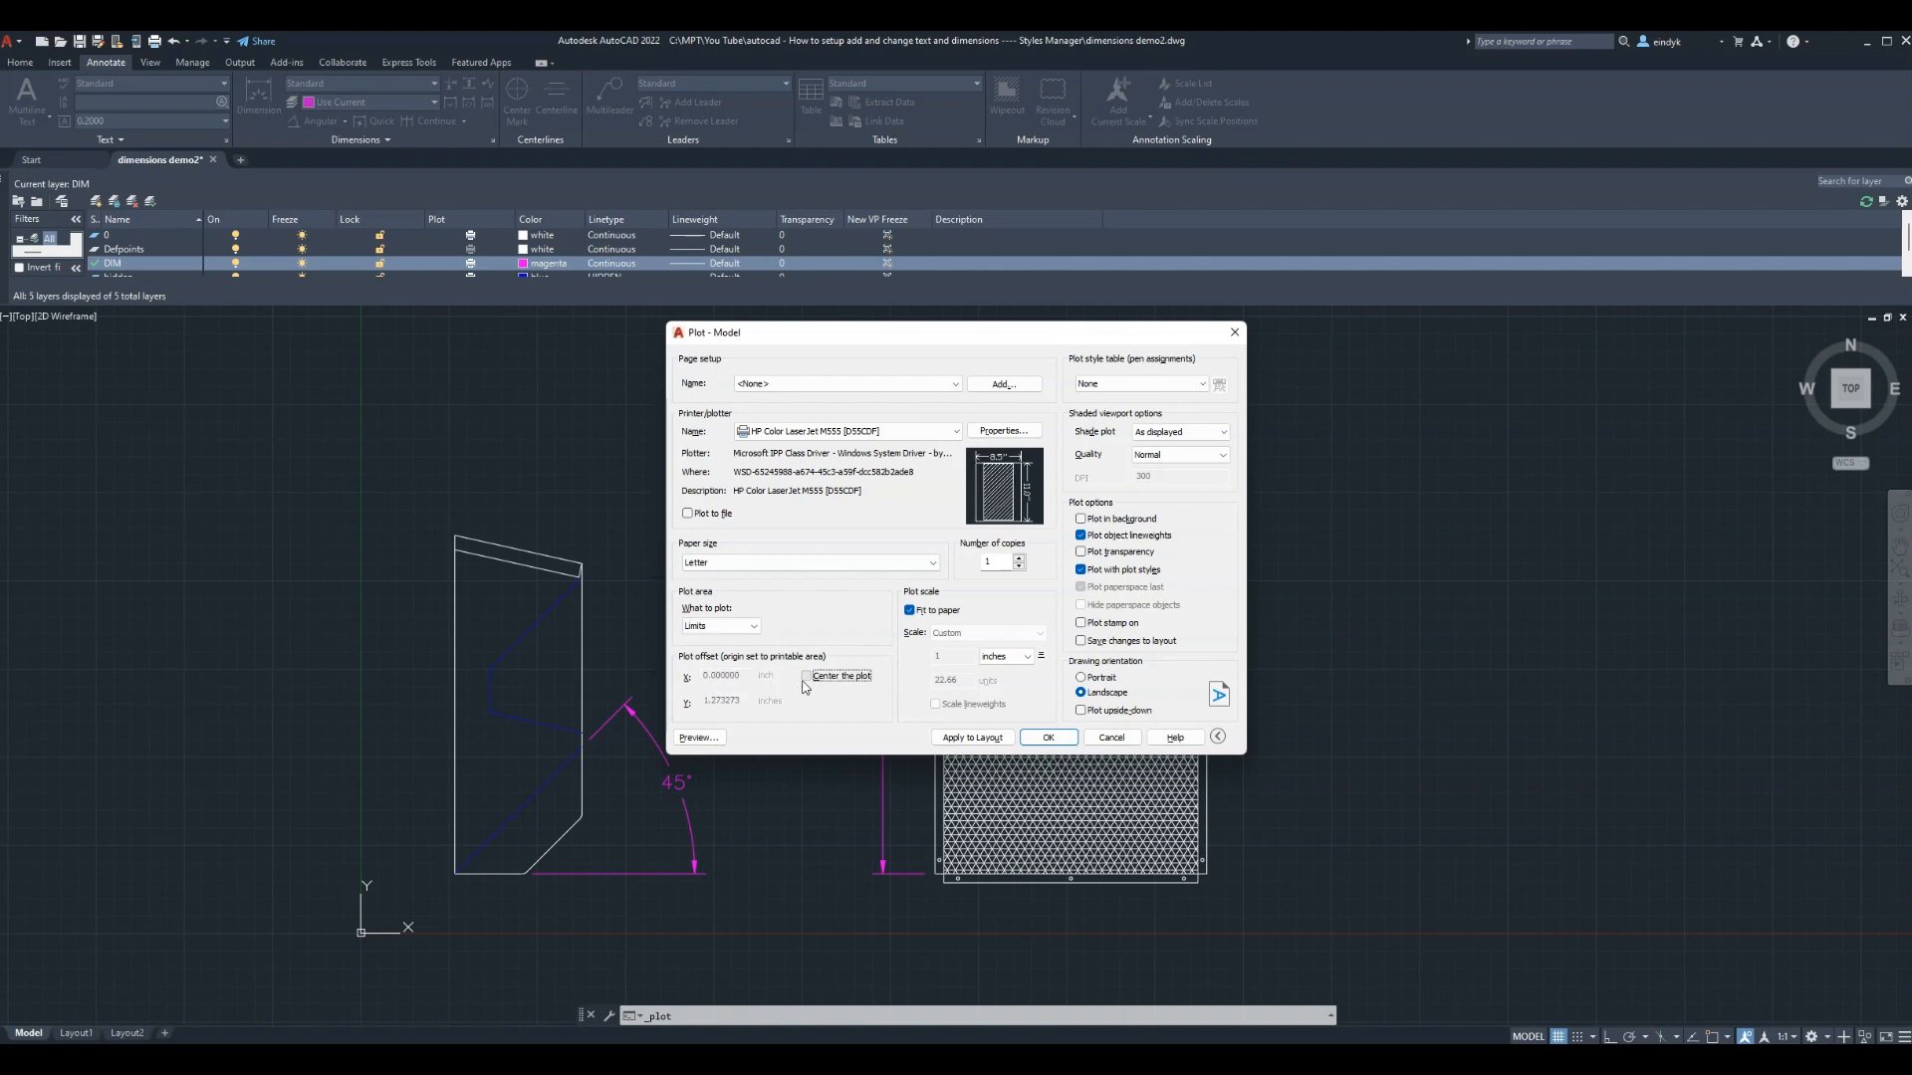
pyautogui.click(694, 737)
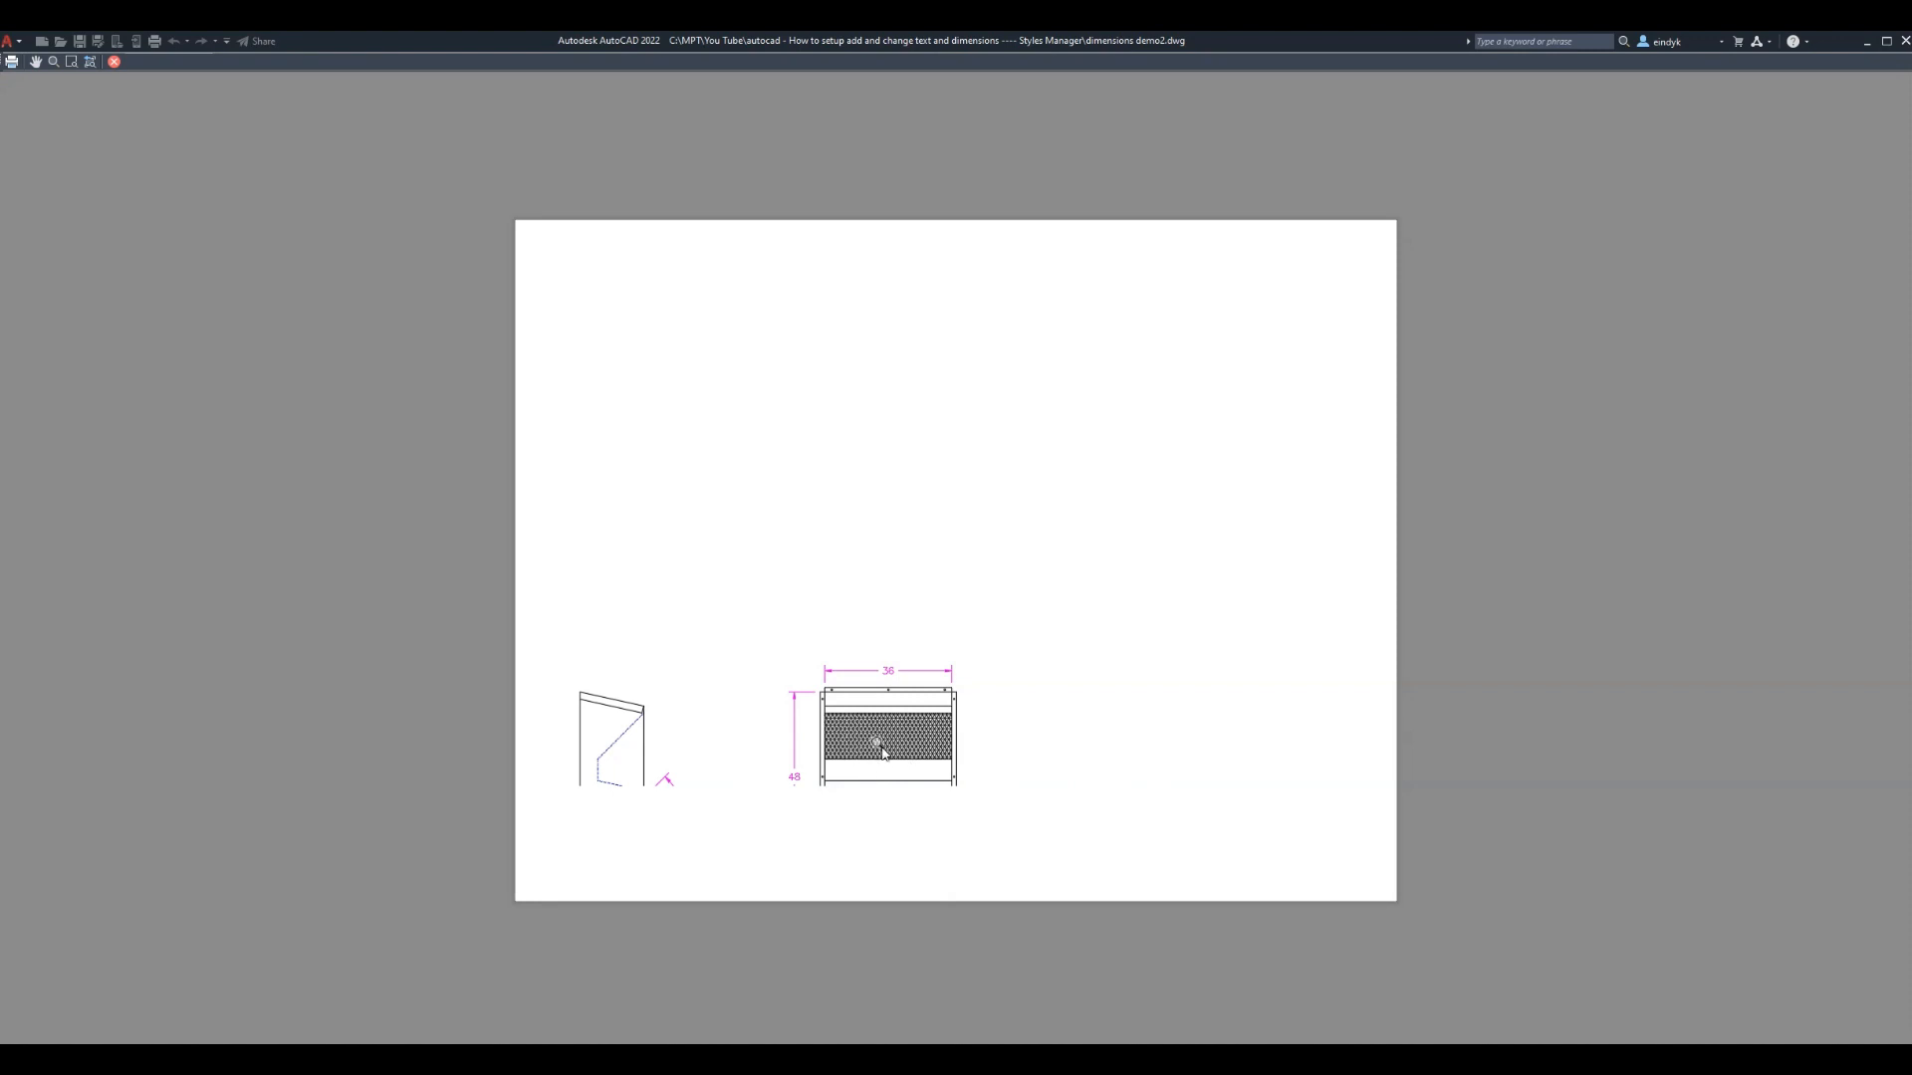
# Close the plot preview
pyautogui.click(115, 61)
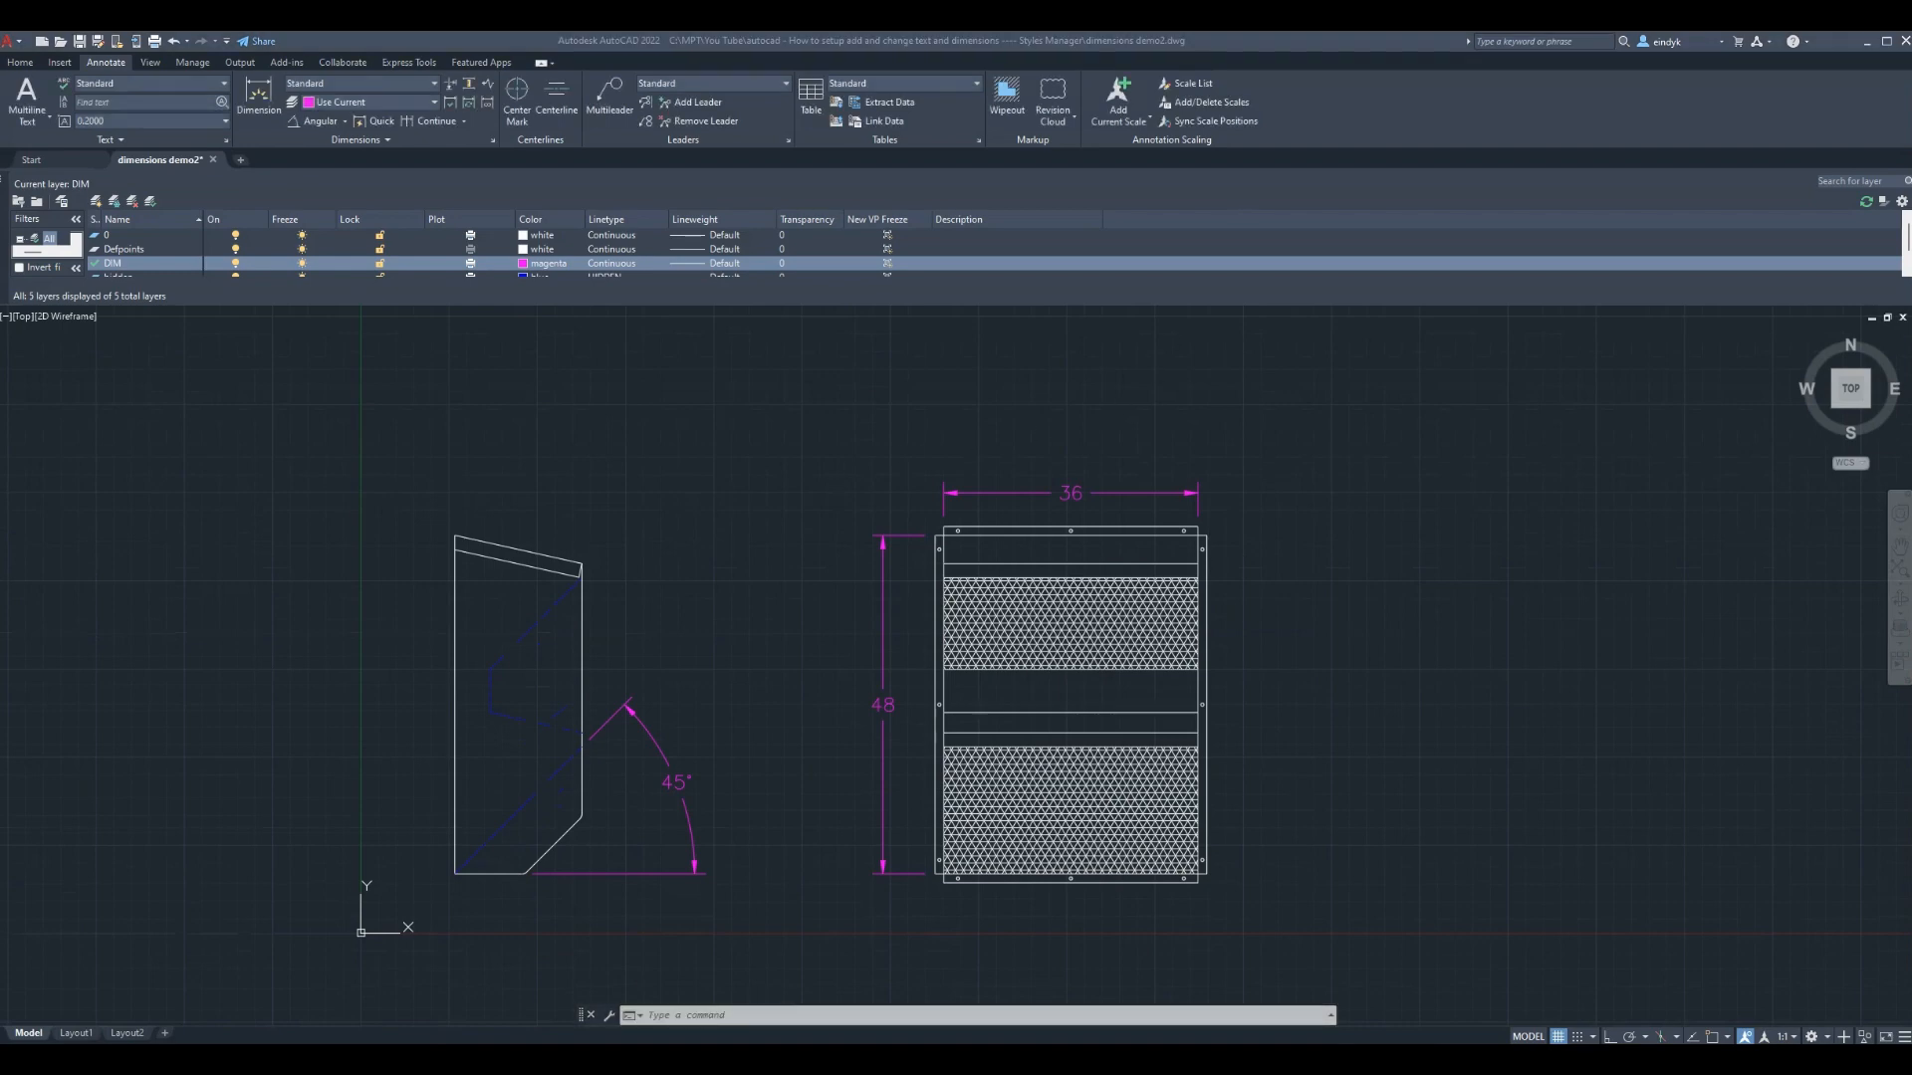
# Set the drawing limits with lower-left and upper-right corners enclosing both part views
pyautogui.write('LIMITS')
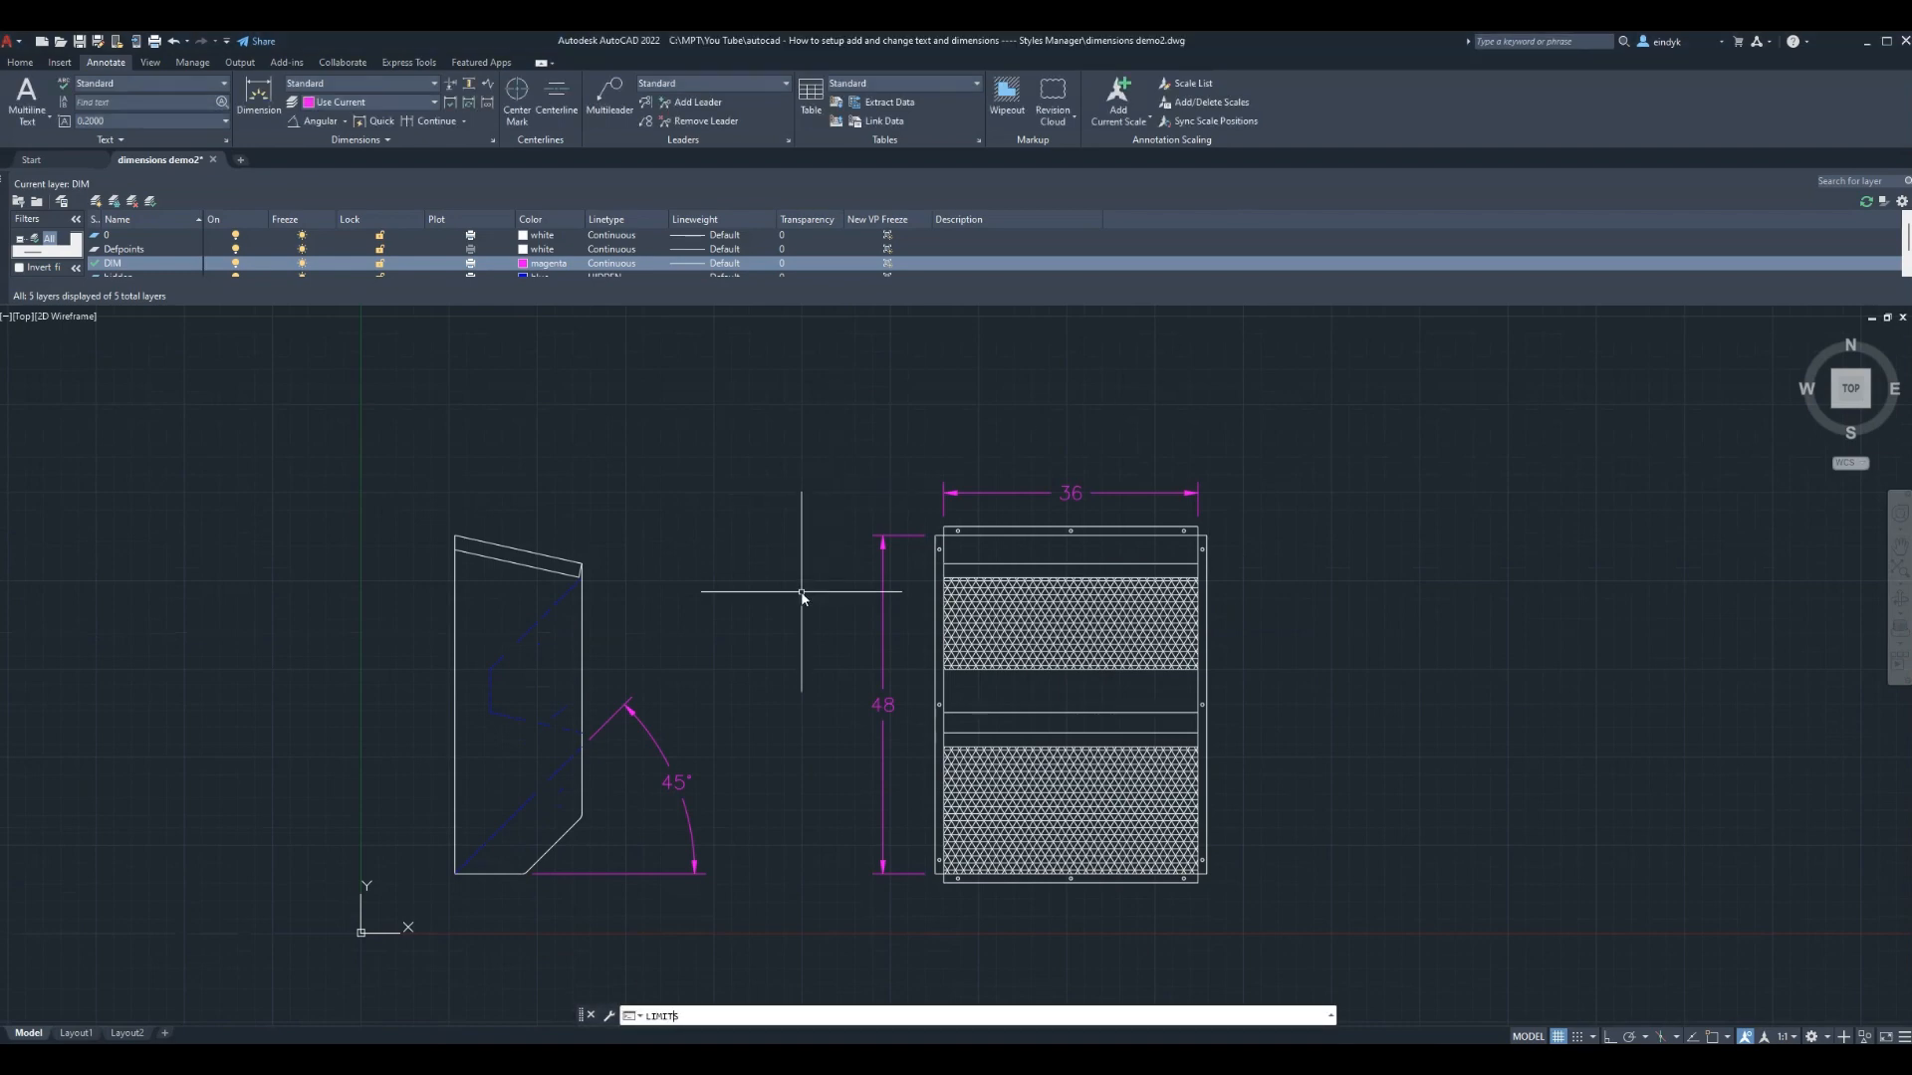
pyautogui.press('Return')
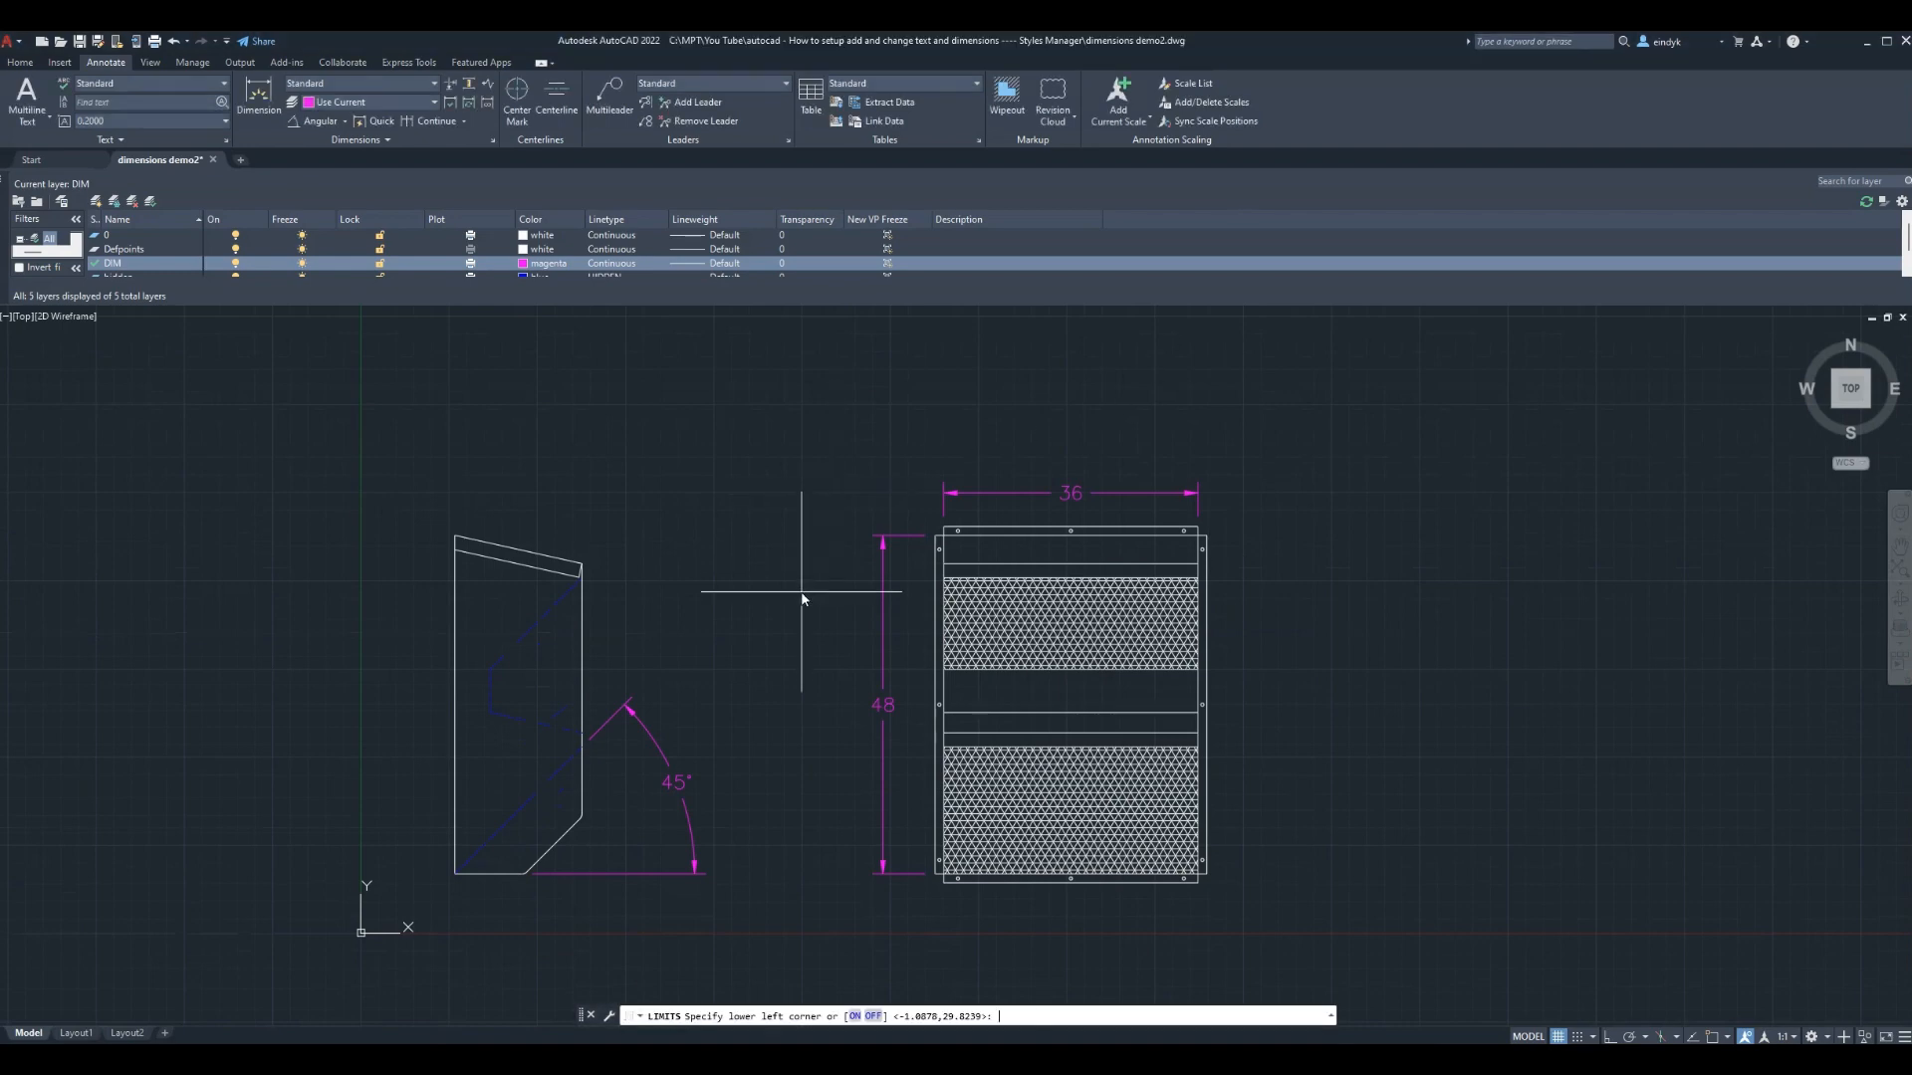
pyautogui.click(419, 921)
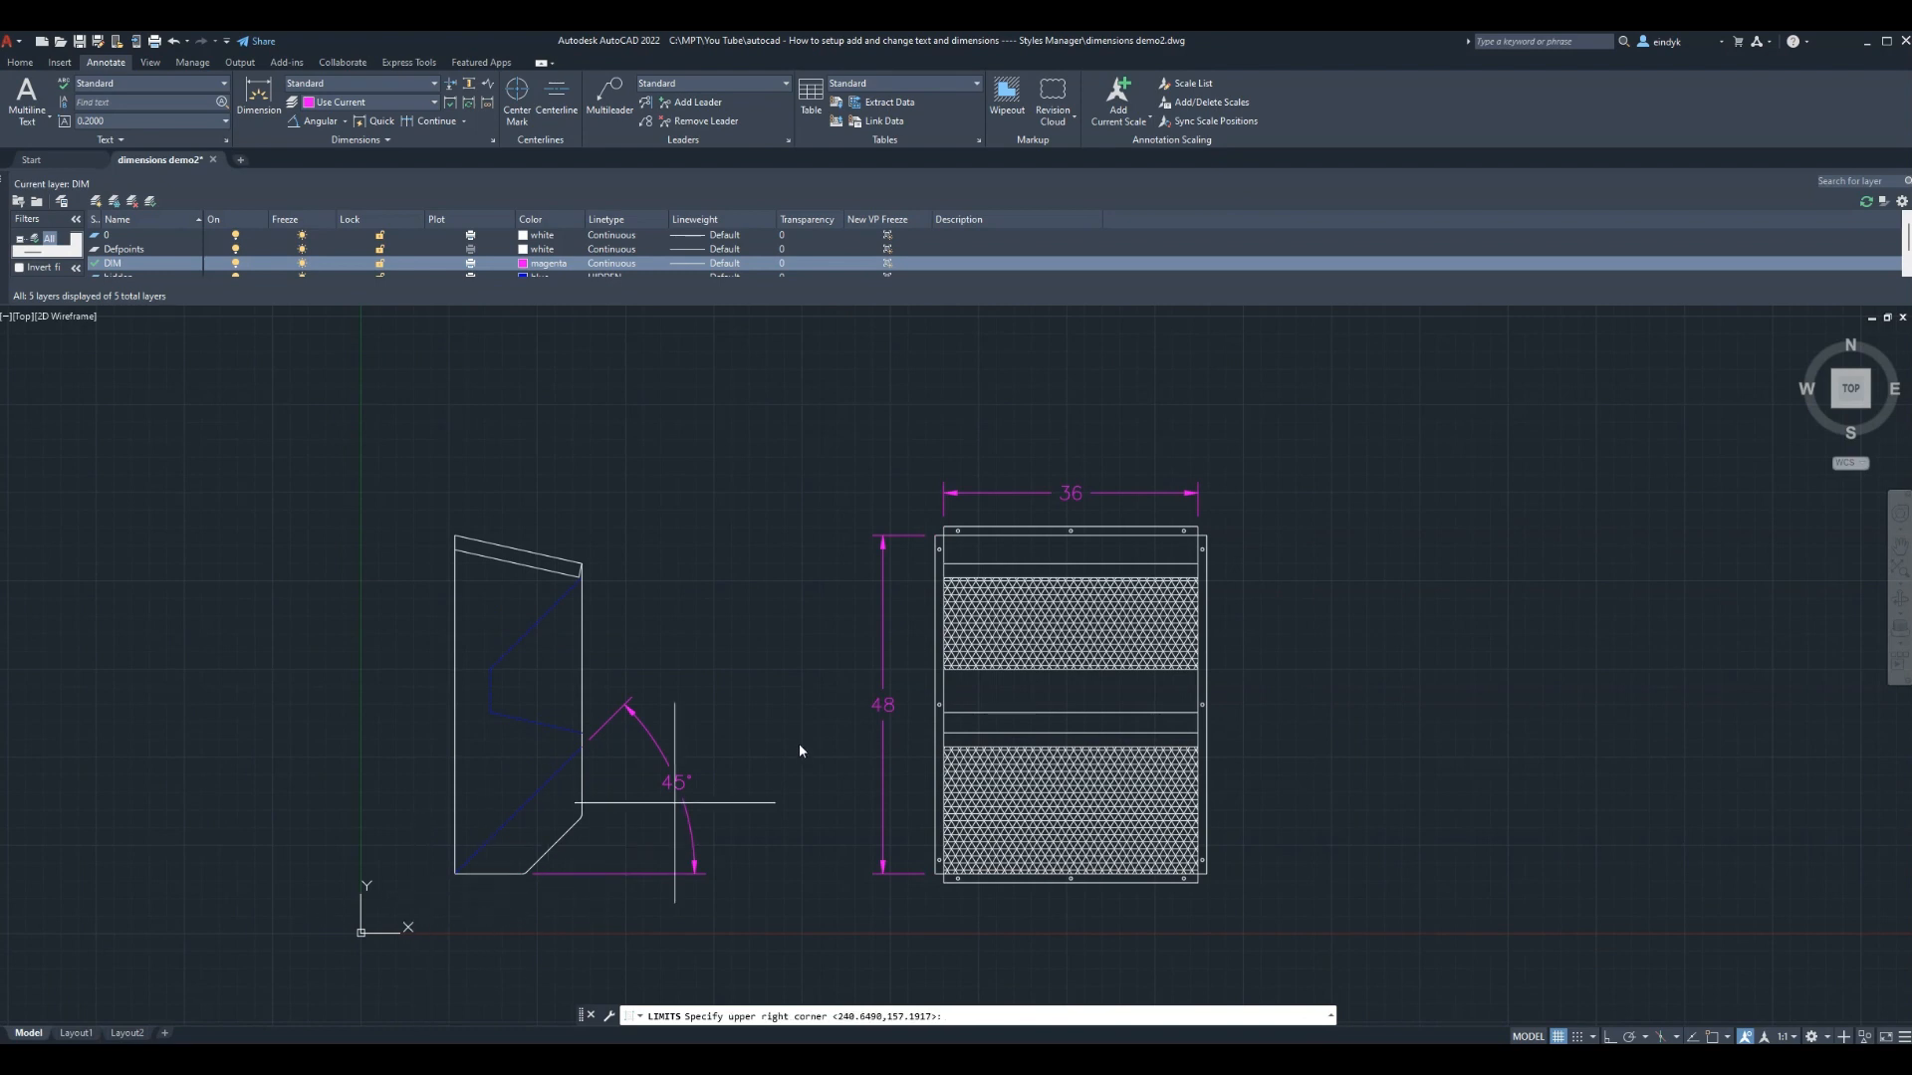
pyautogui.click(1370, 373)
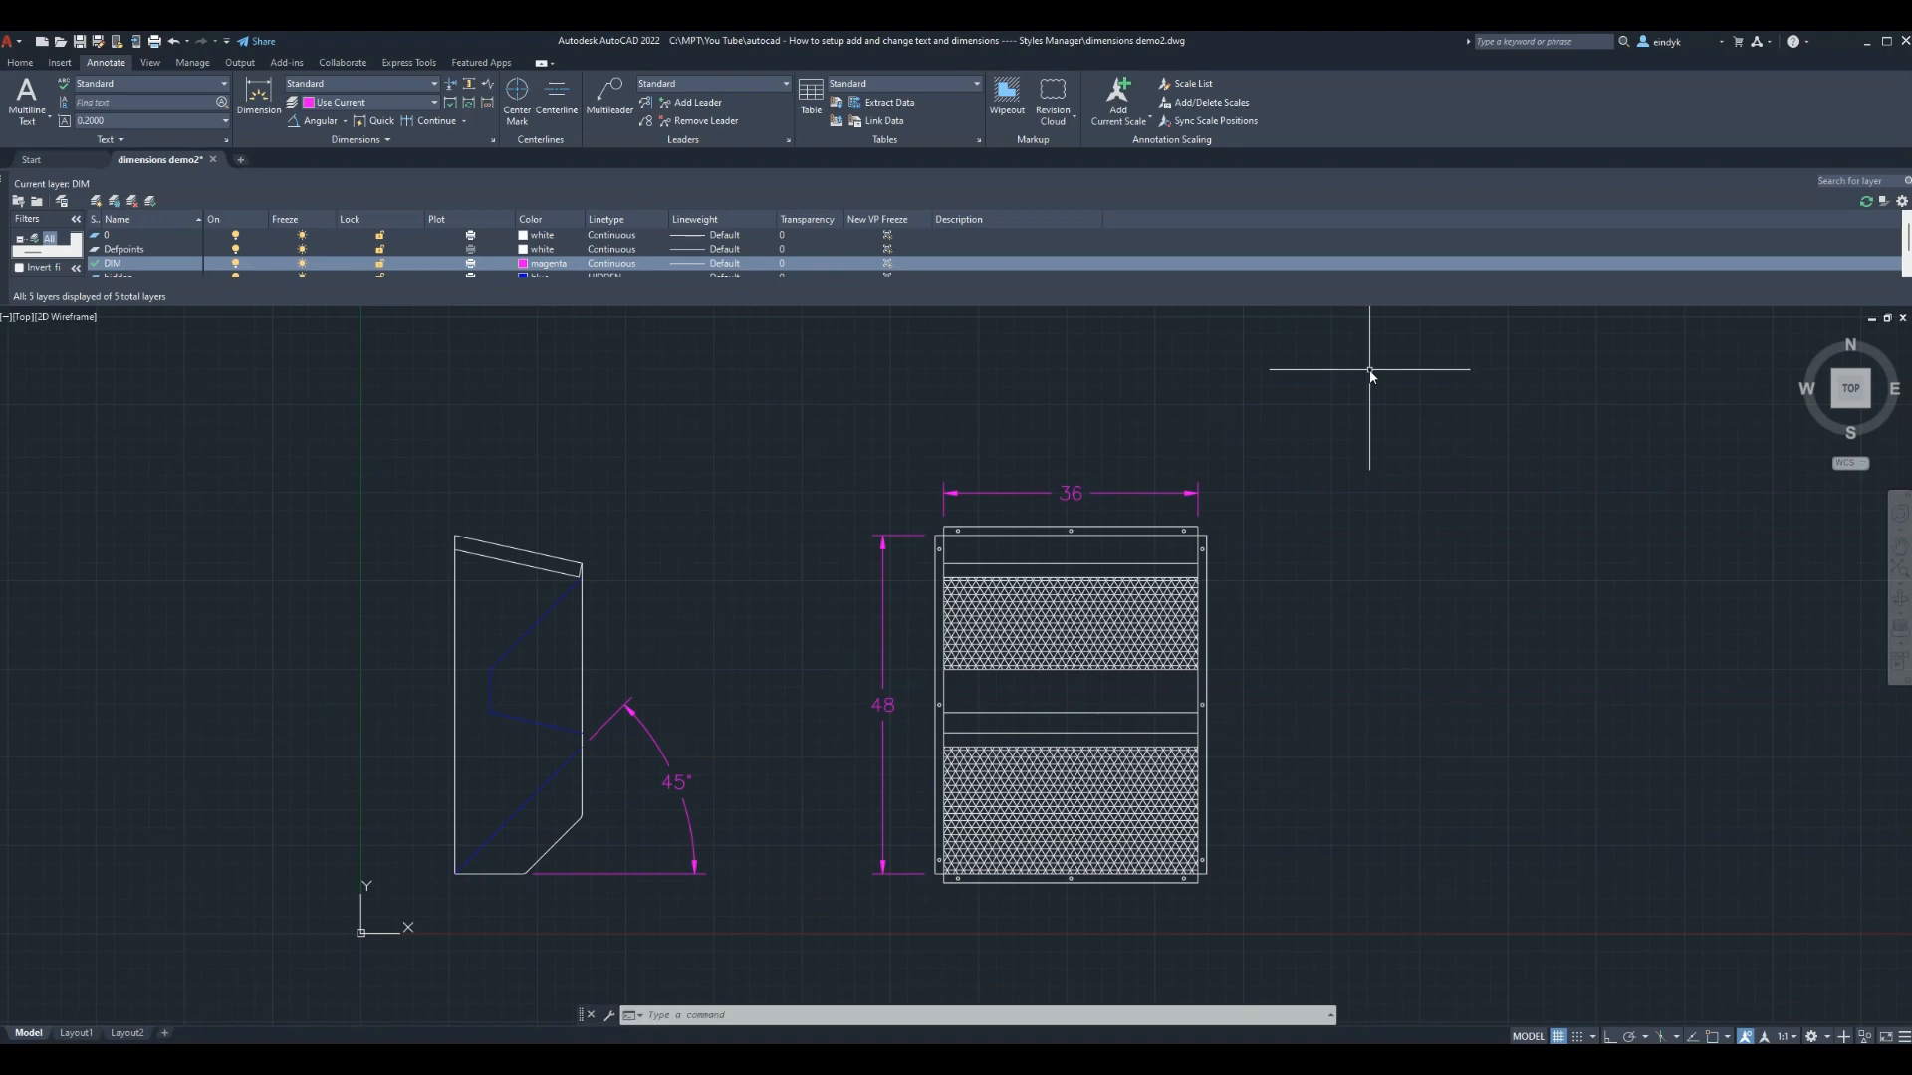
# Zoom All to fit the new limits and bring up the Plot dialog
pyautogui.write('z')
pyautogui.press('Return')
pyautogui.write('a')
pyautogui.press('Return')
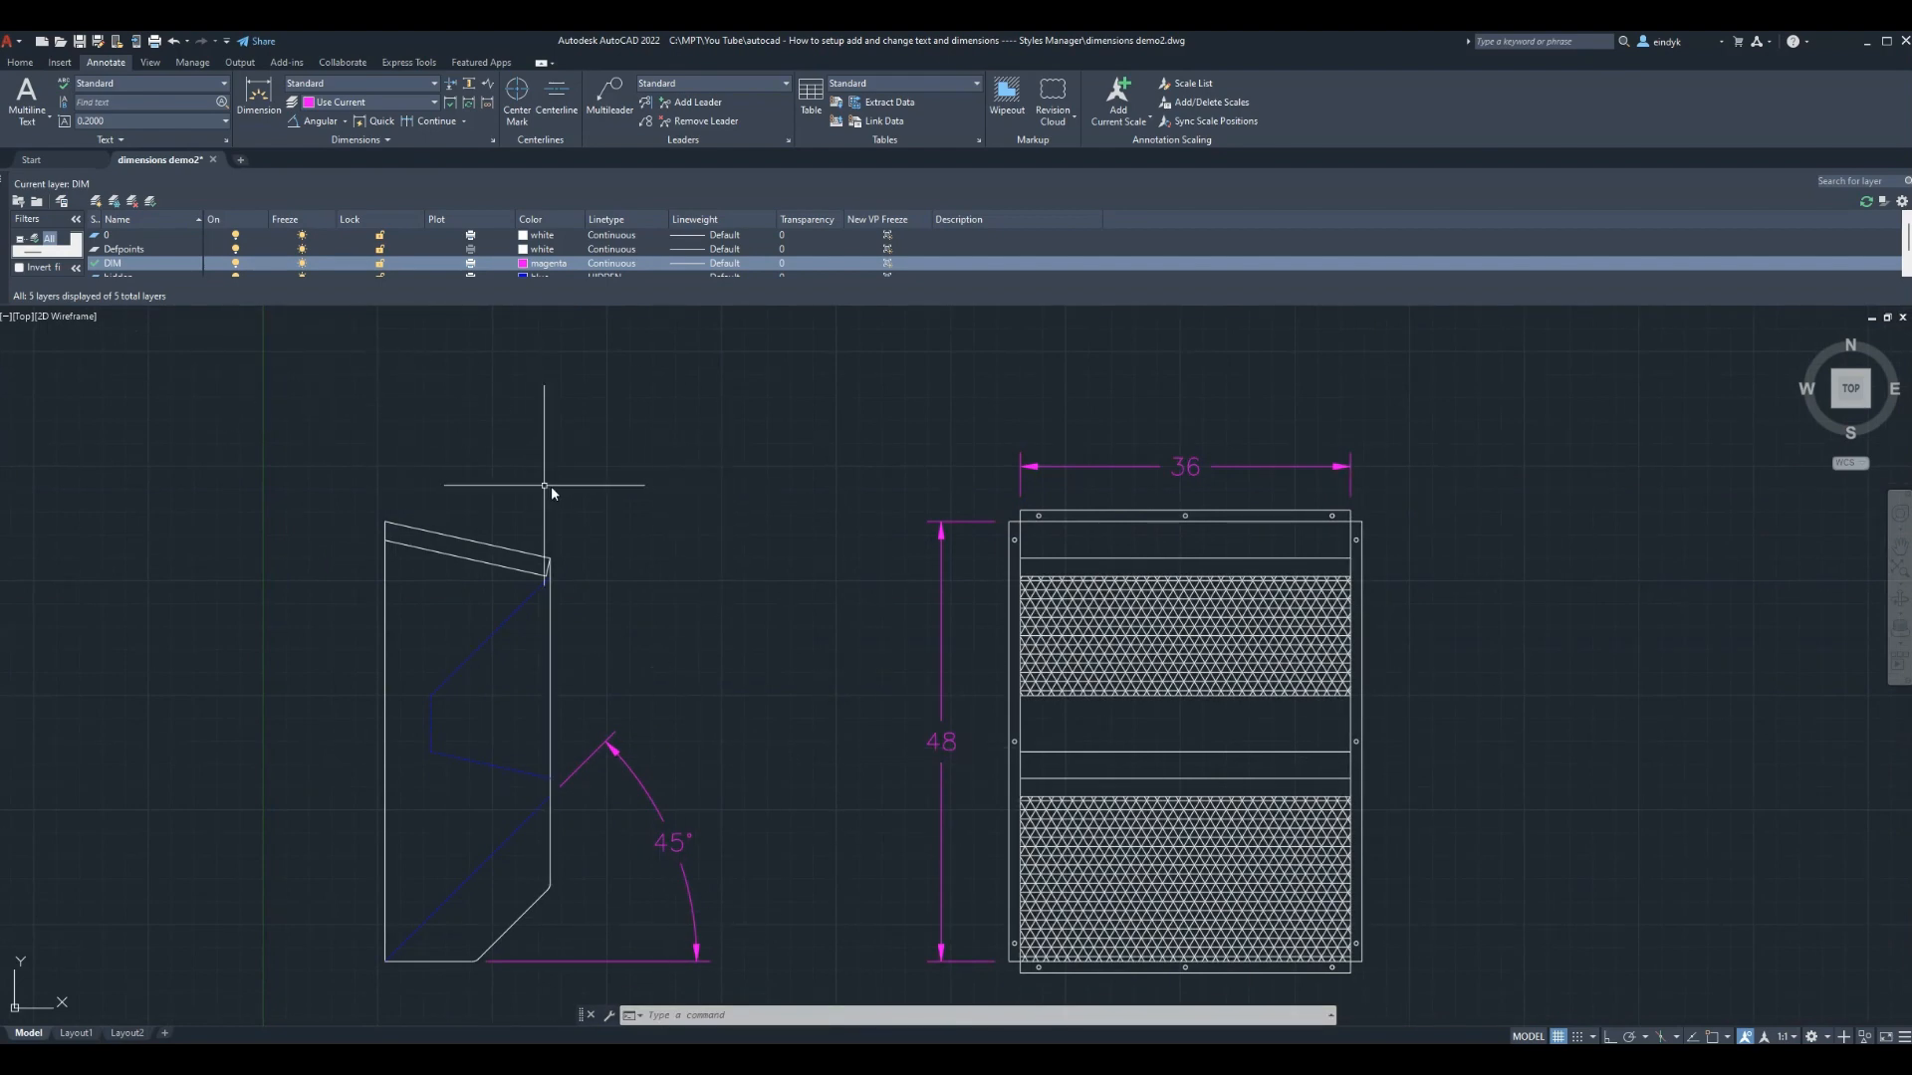
pyautogui.hotkey('ctrl', 'p')
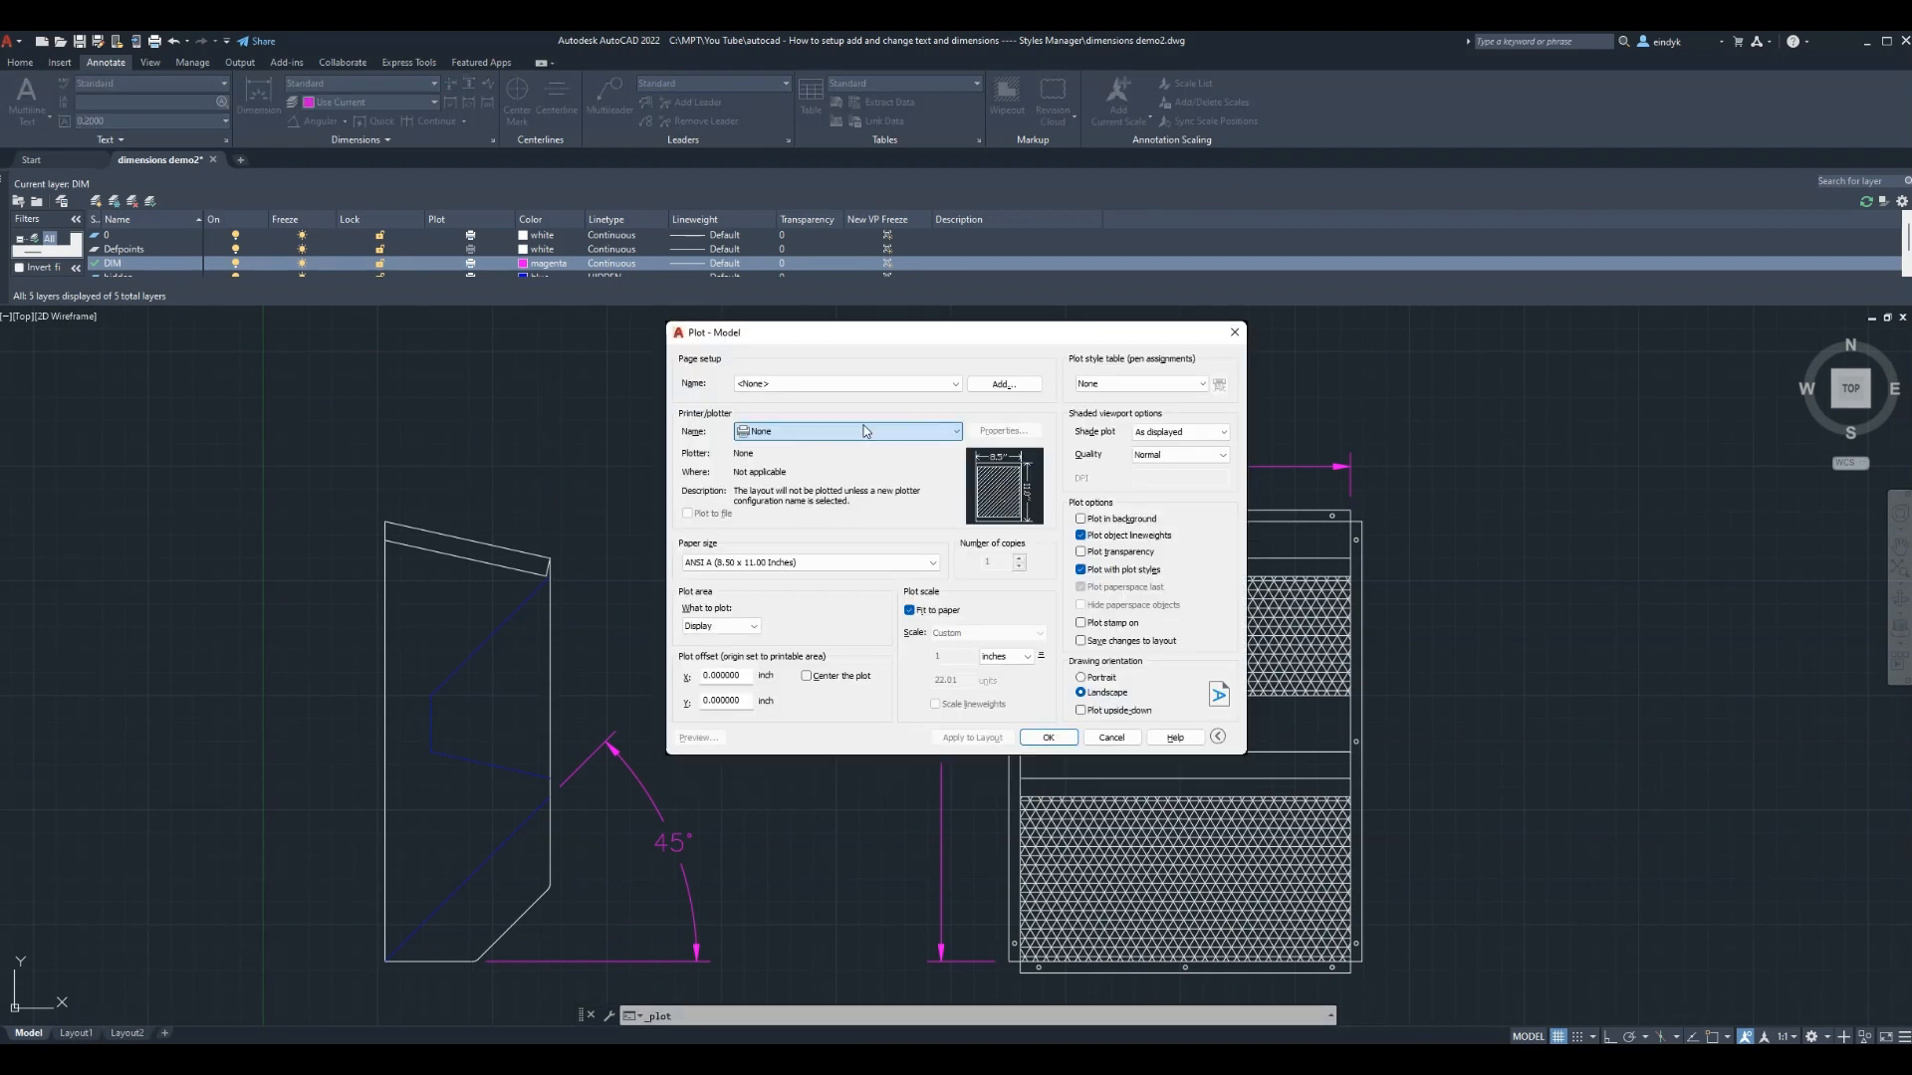
# Preview a centered Limits plot on the HP Color LaserJet M555, then close the preview
pyautogui.click(833, 541)
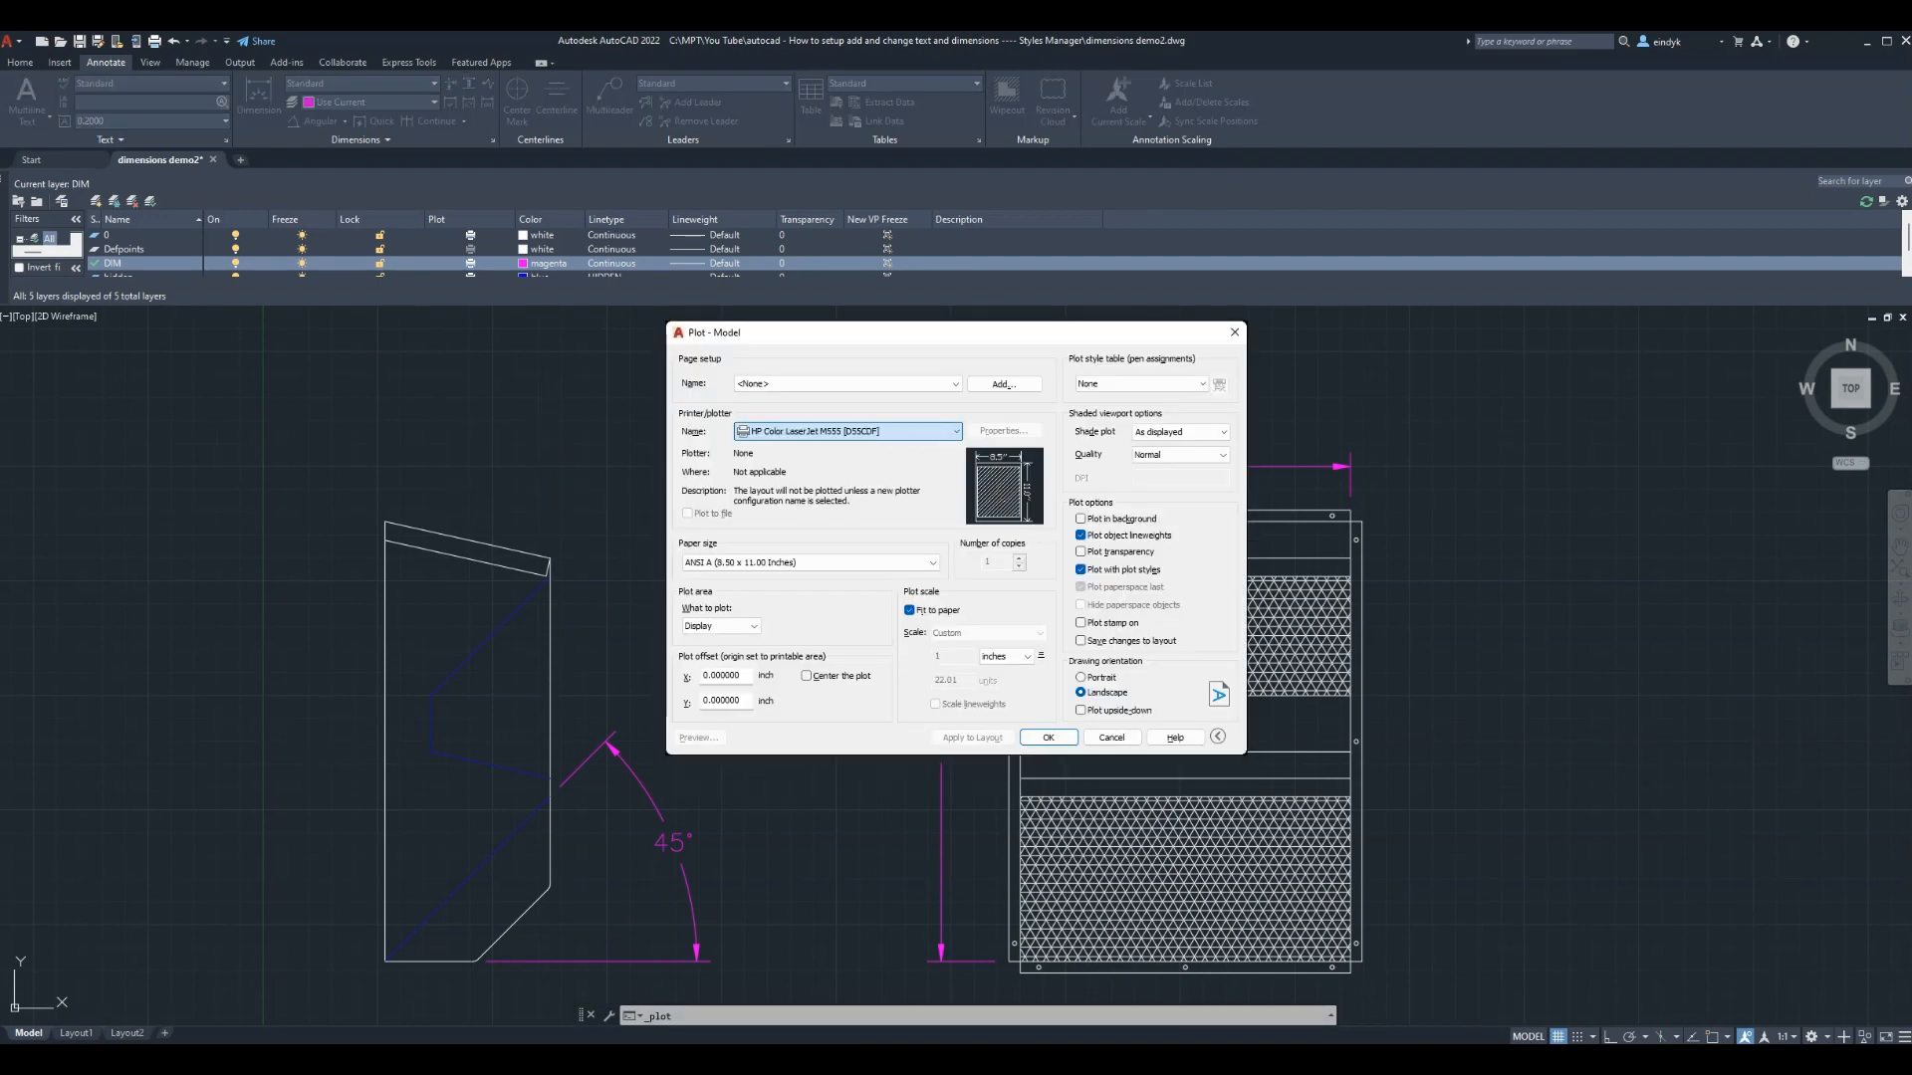
pyautogui.click(738, 632)
pyautogui.click(712, 655)
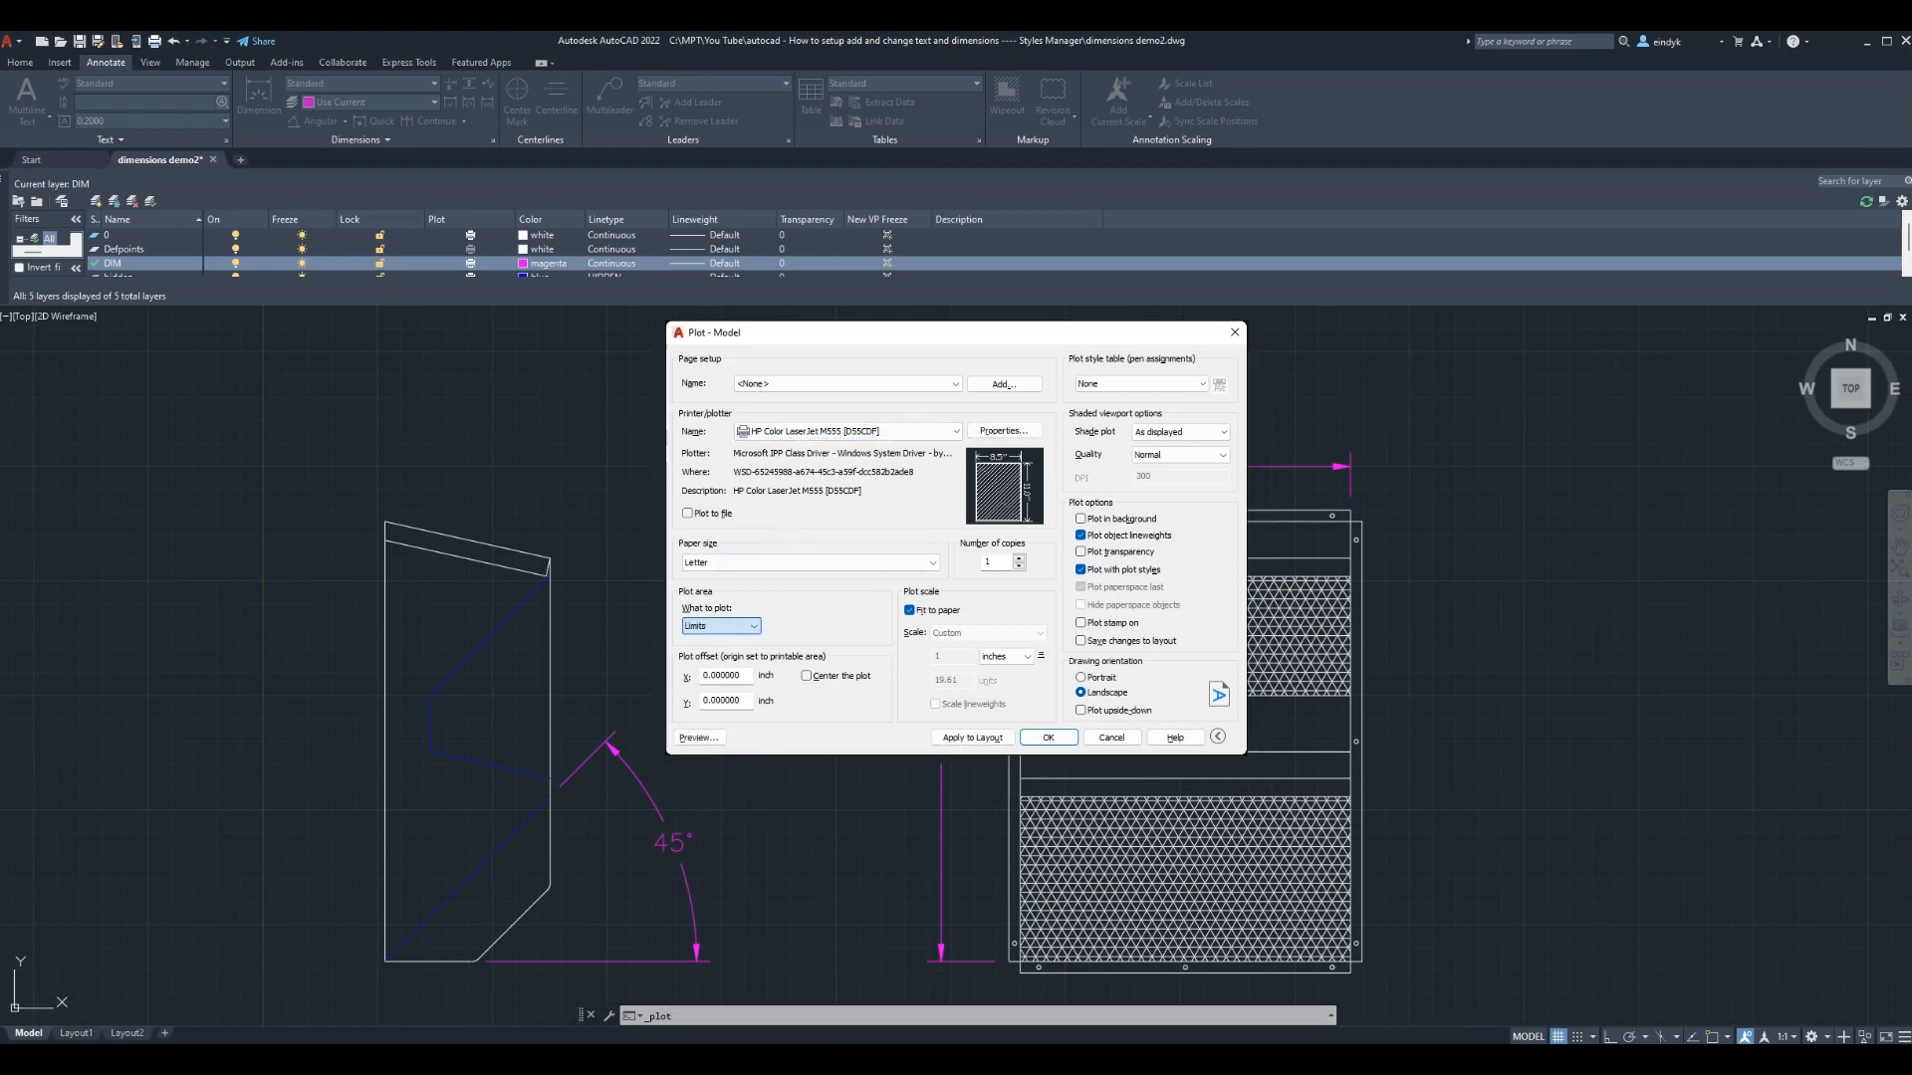
pyautogui.click(808, 677)
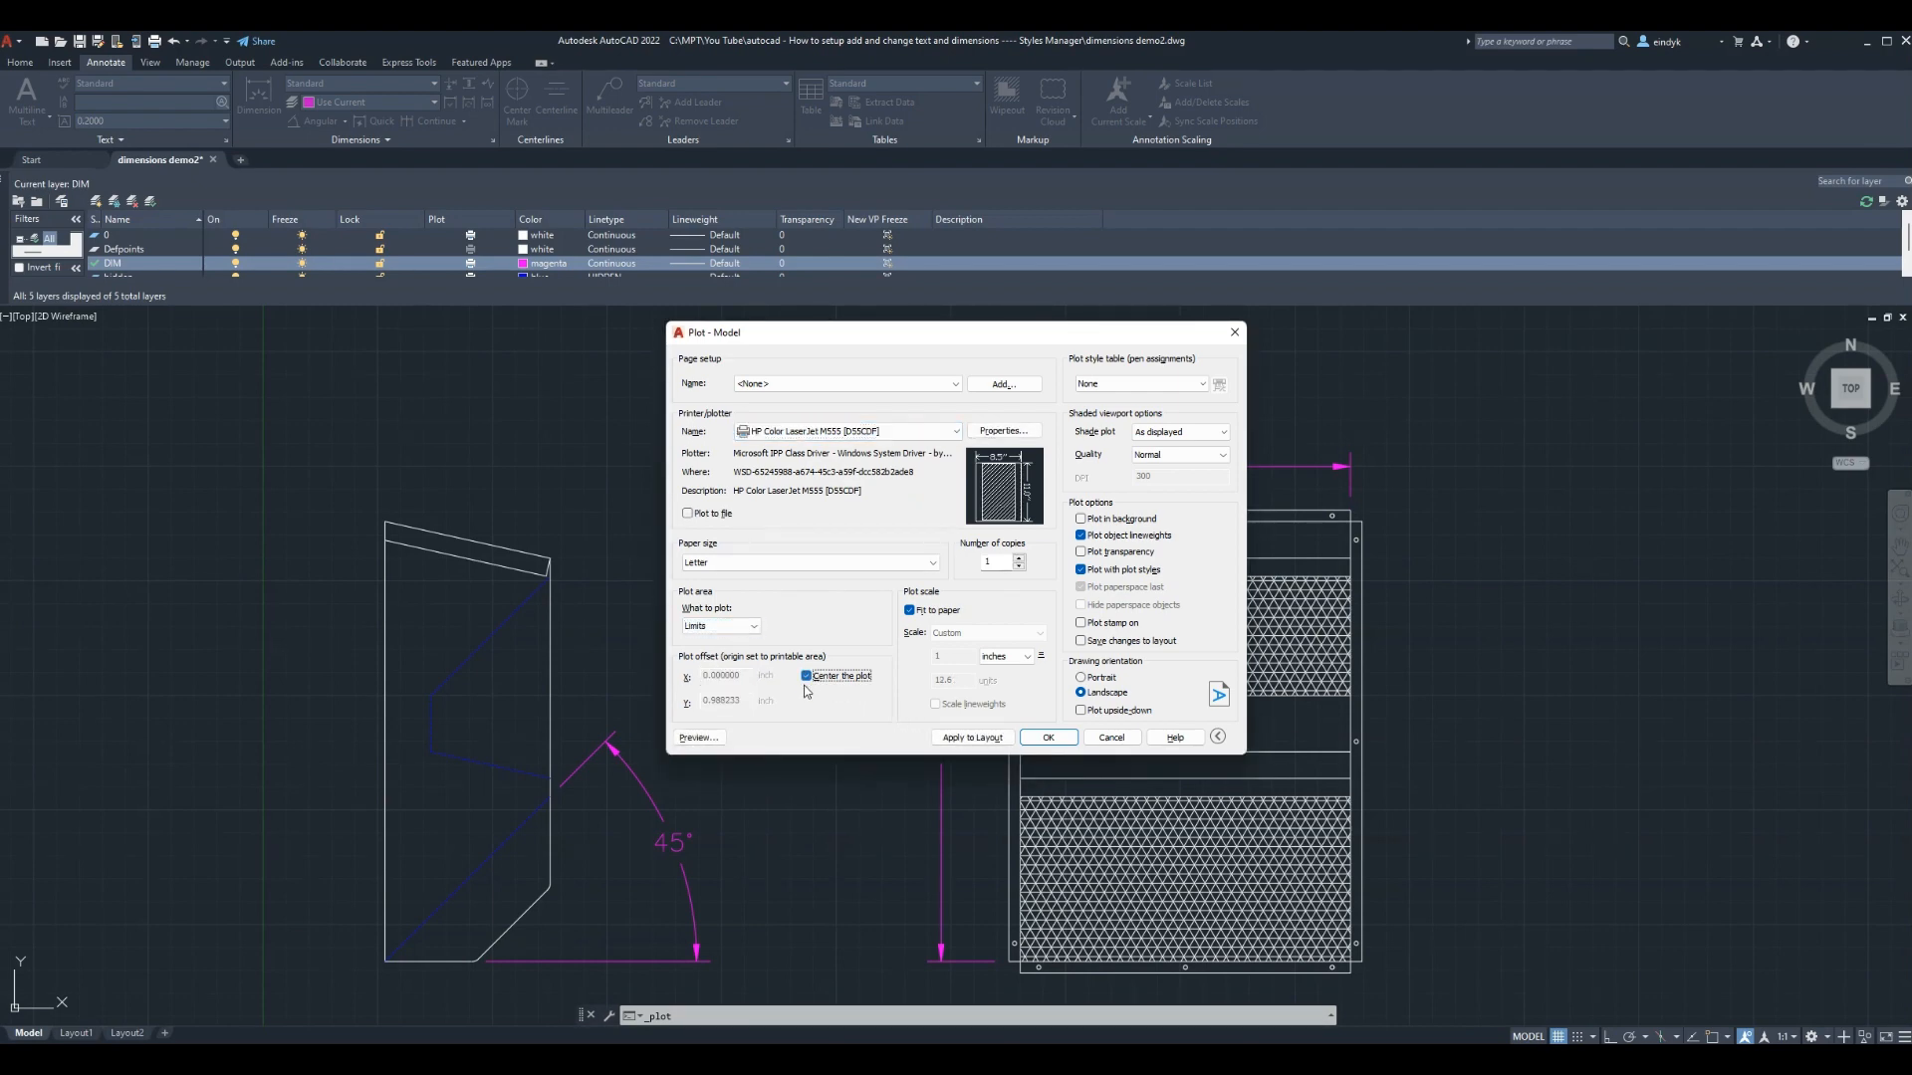
pyautogui.click(697, 738)
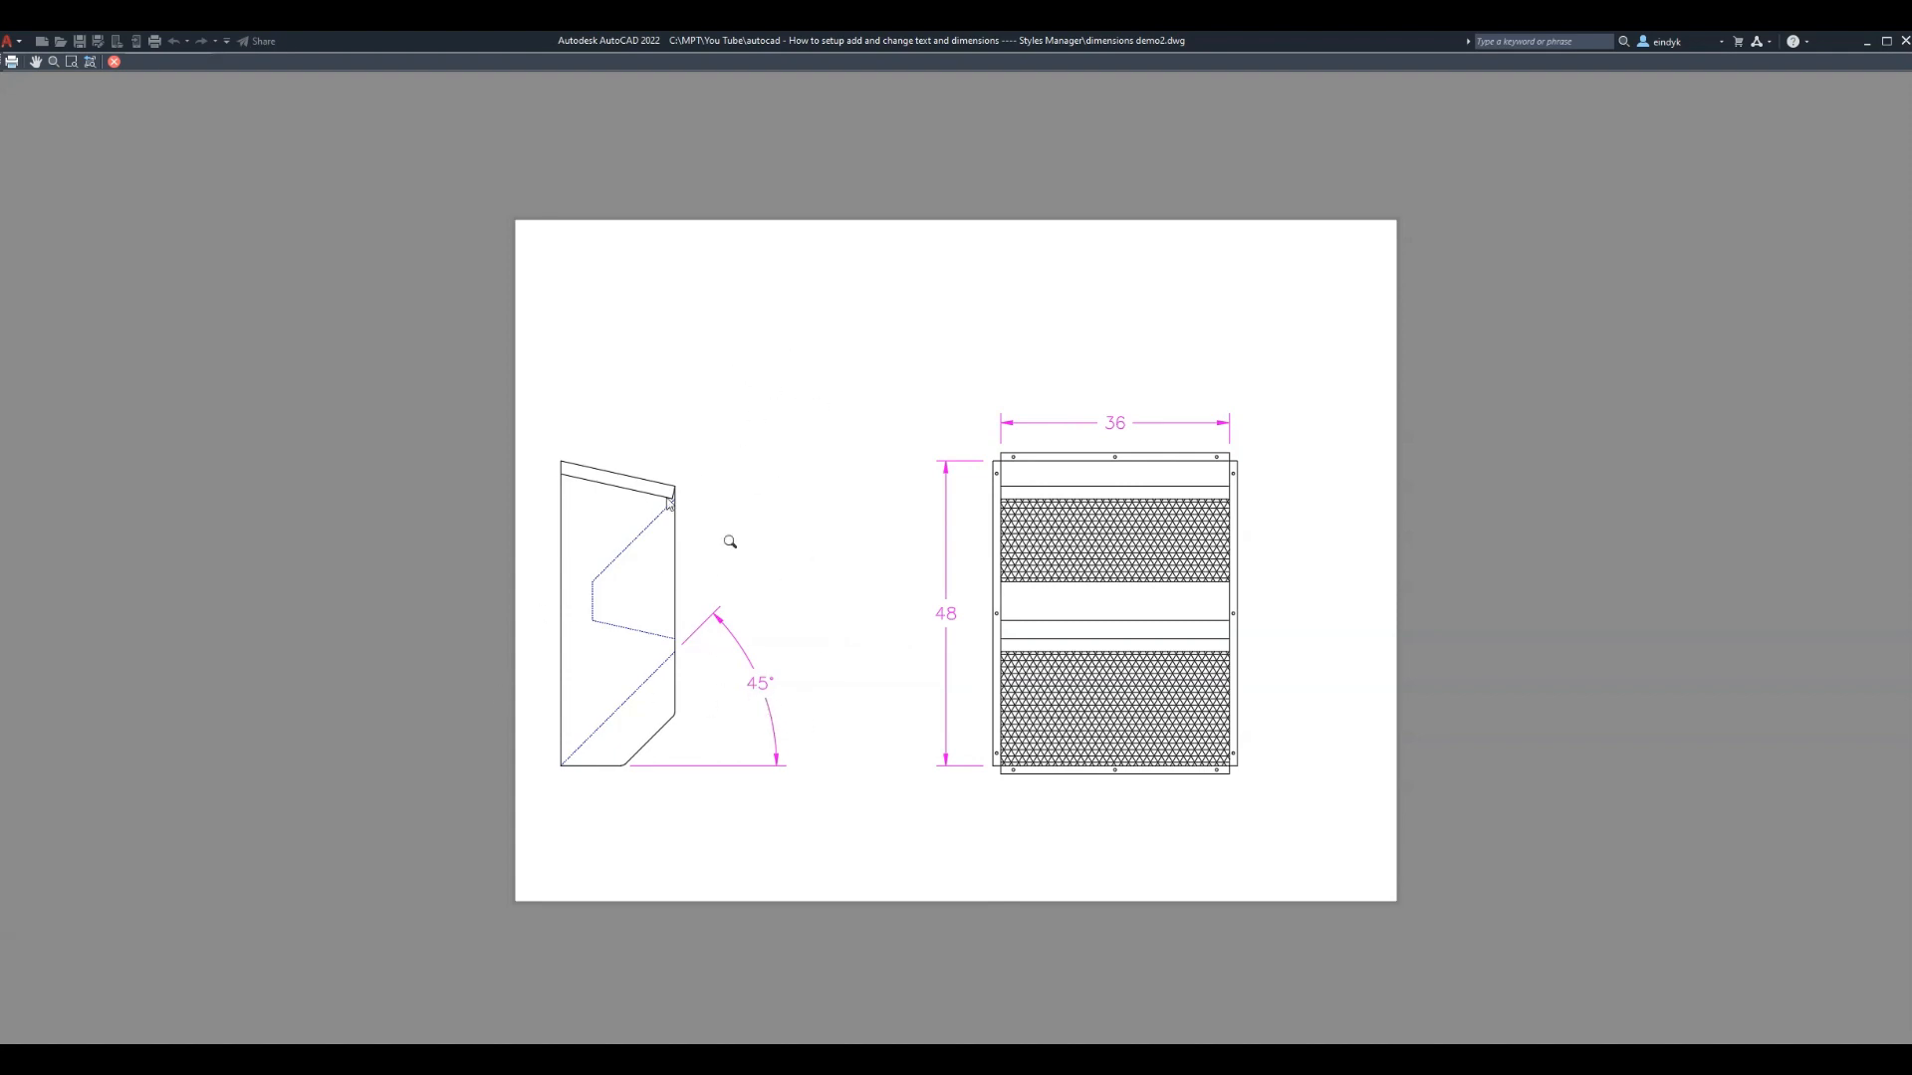
pyautogui.click(114, 61)
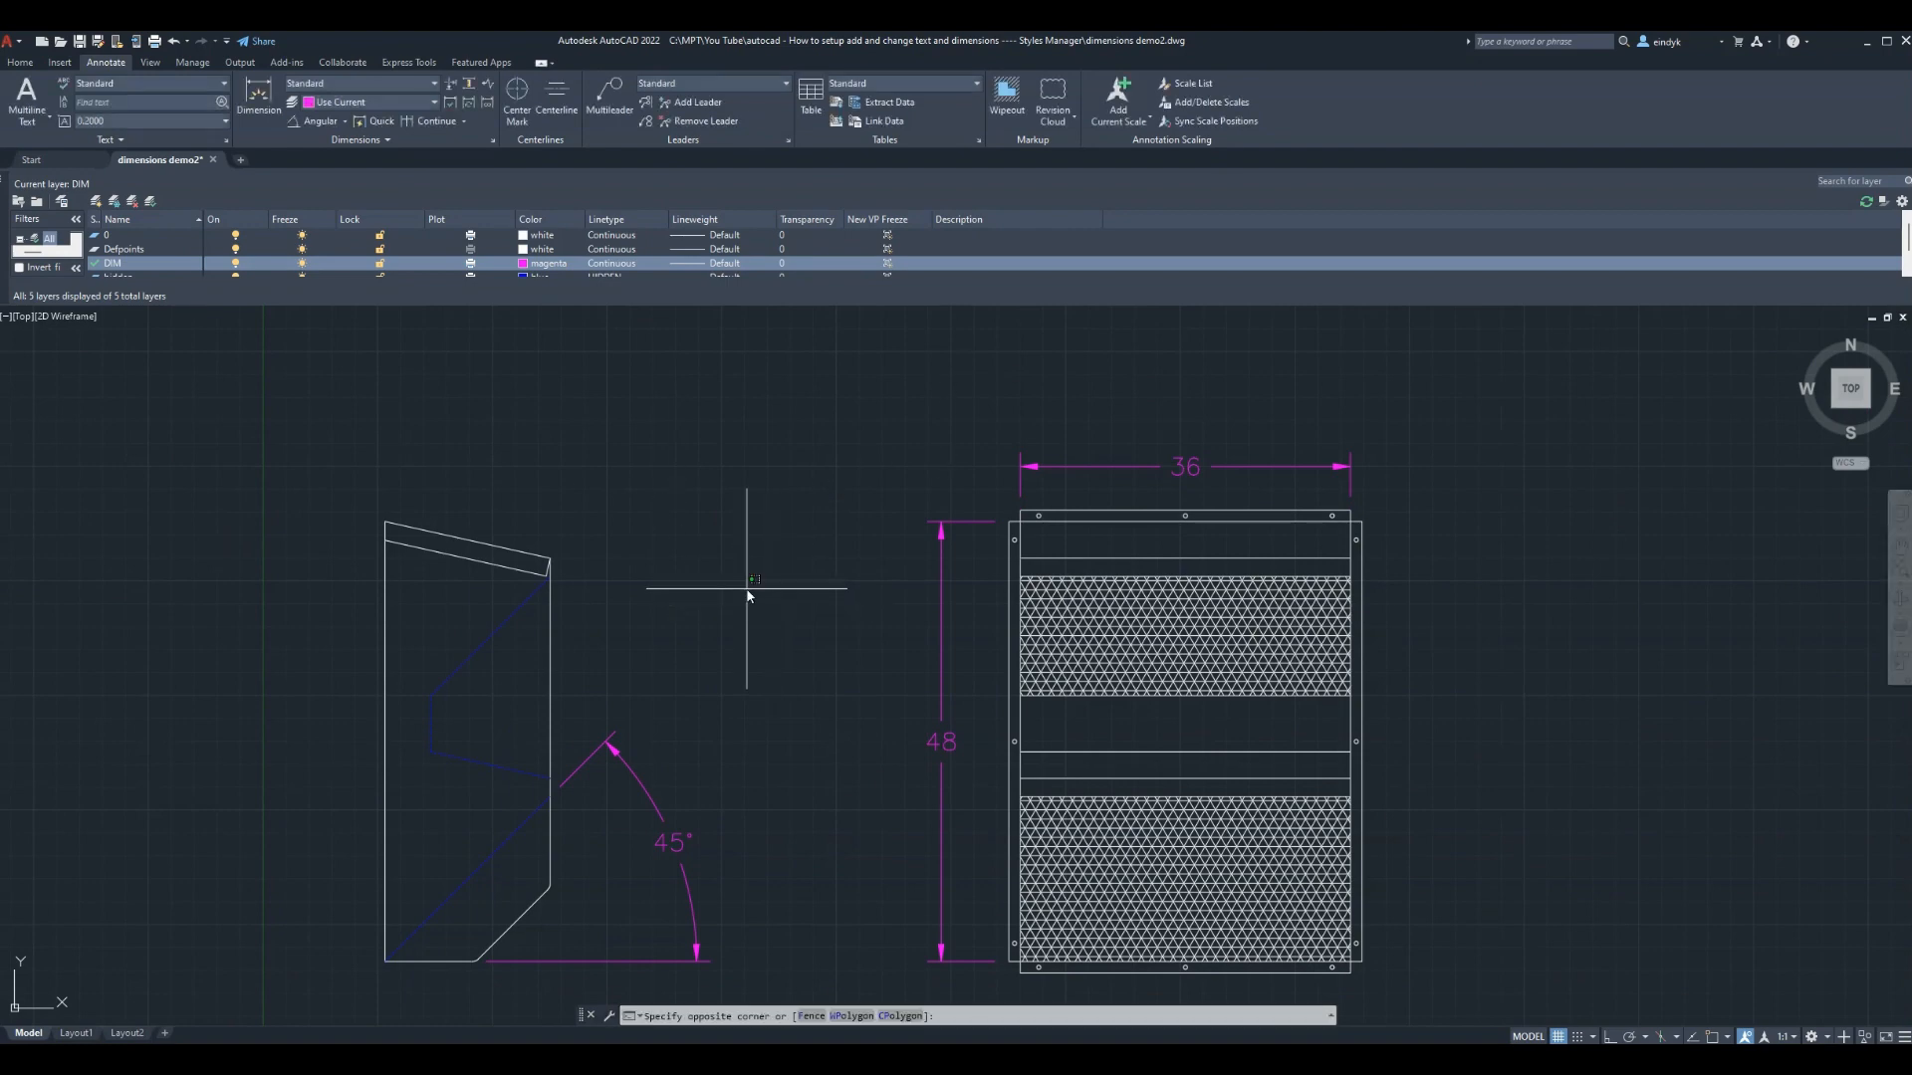
# Place single-line TEXT reading VENT above the views, with the picked height and 0 rotation
pyautogui.write('TEX')
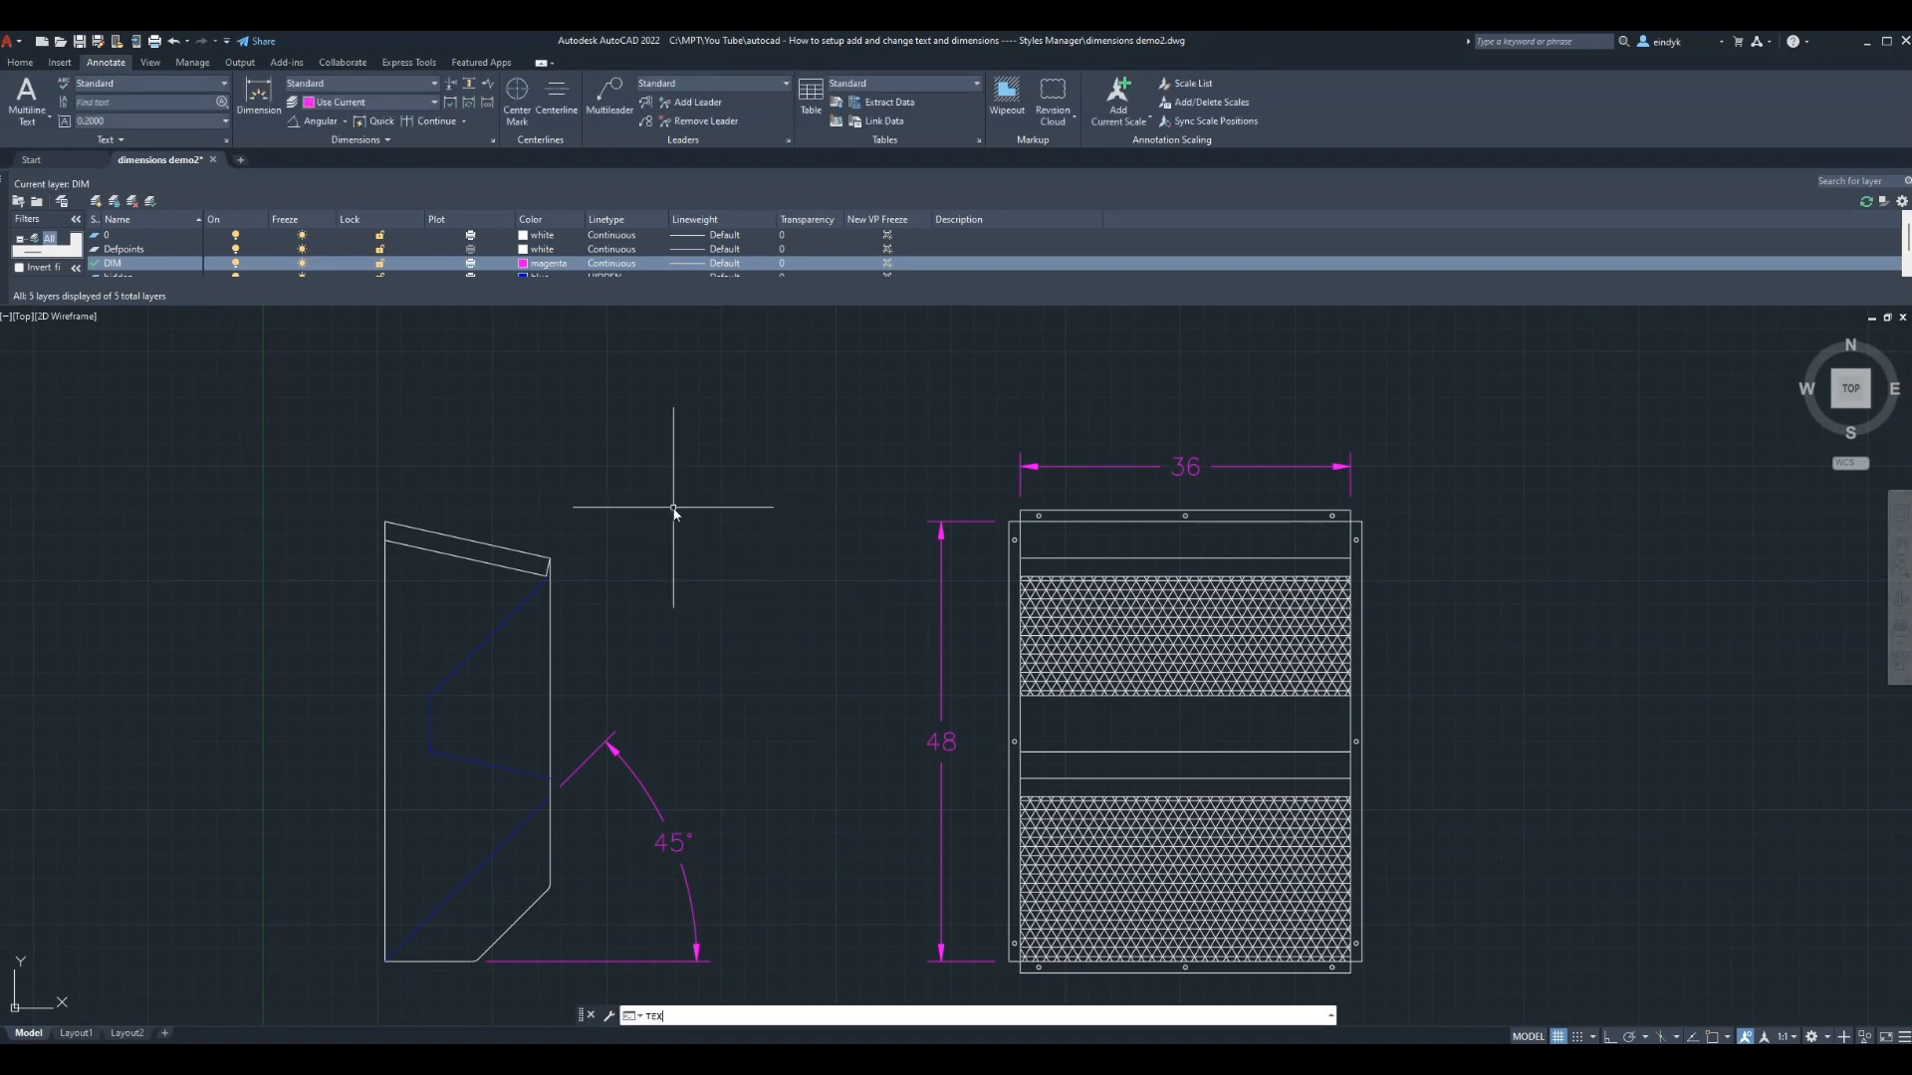
pyautogui.write('T')
pyautogui.press('Return')
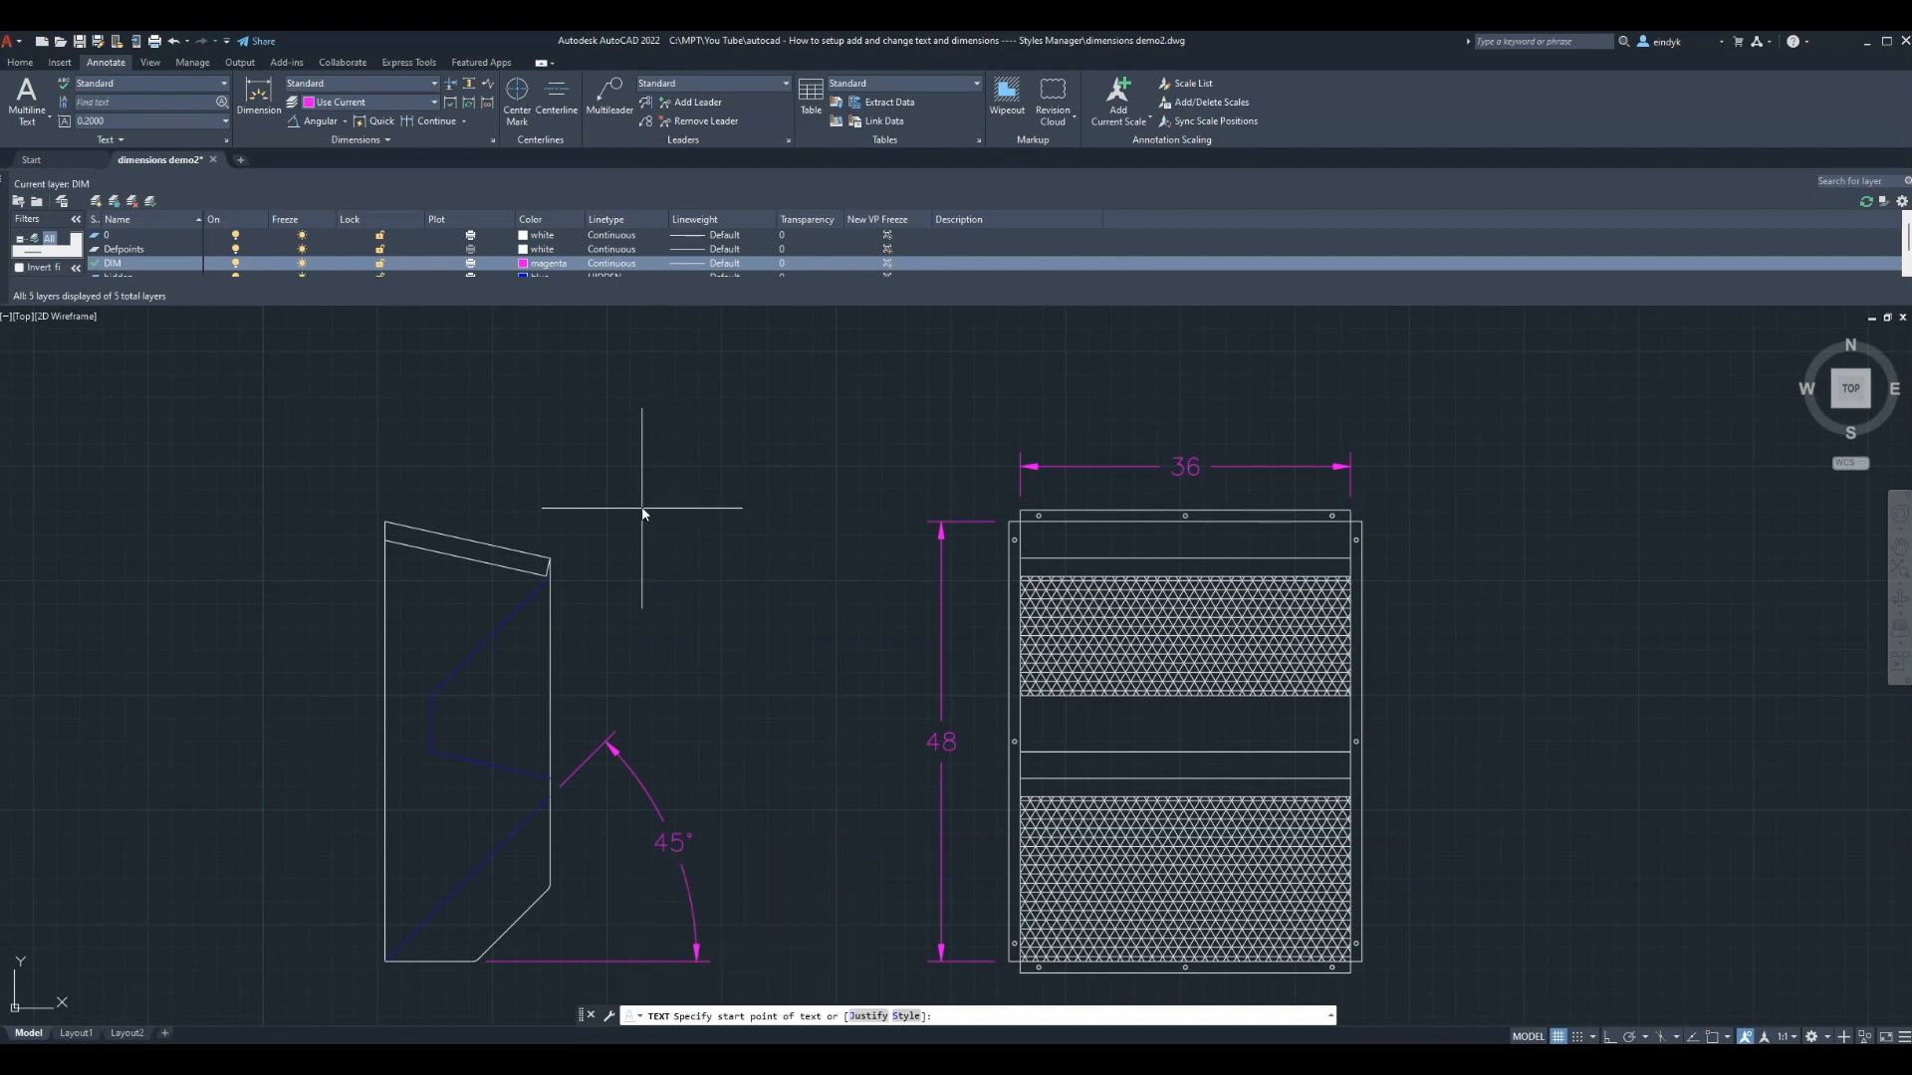
pyautogui.click(641, 486)
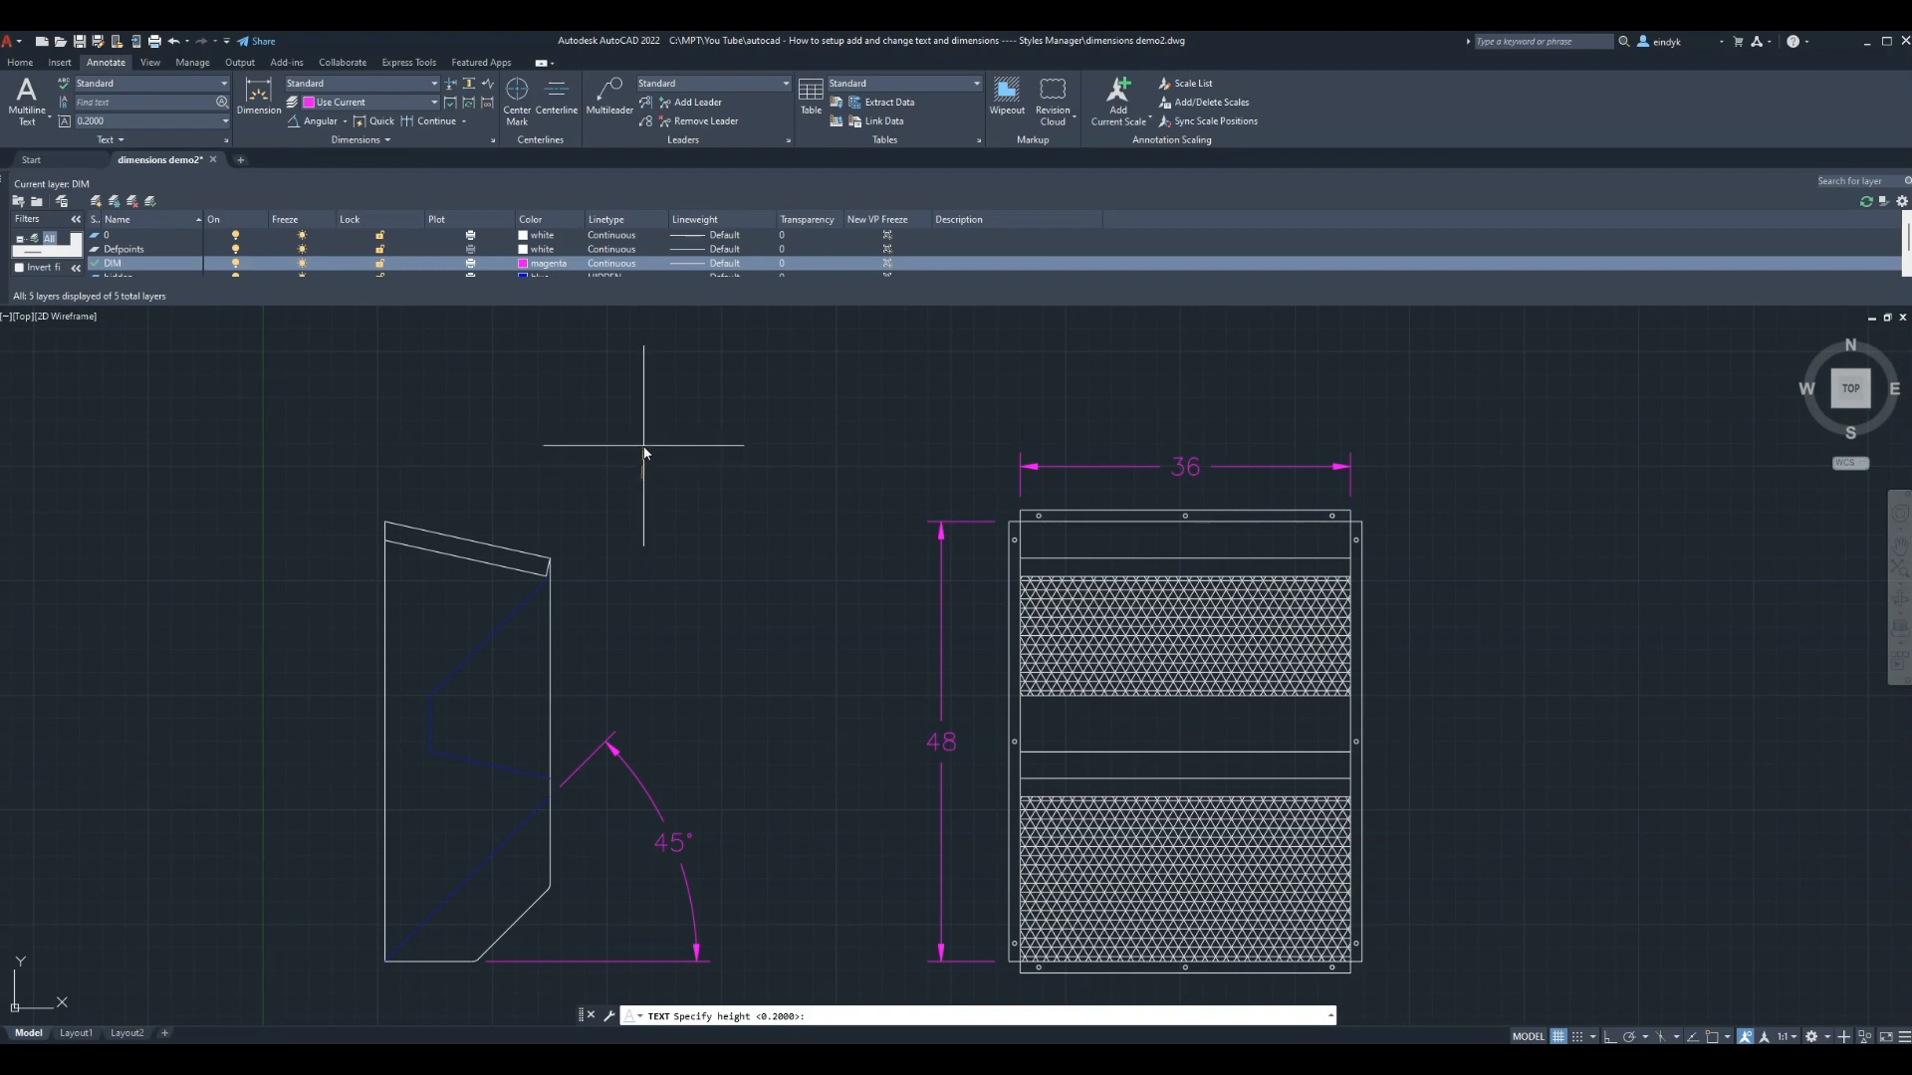
pyautogui.click(641, 457)
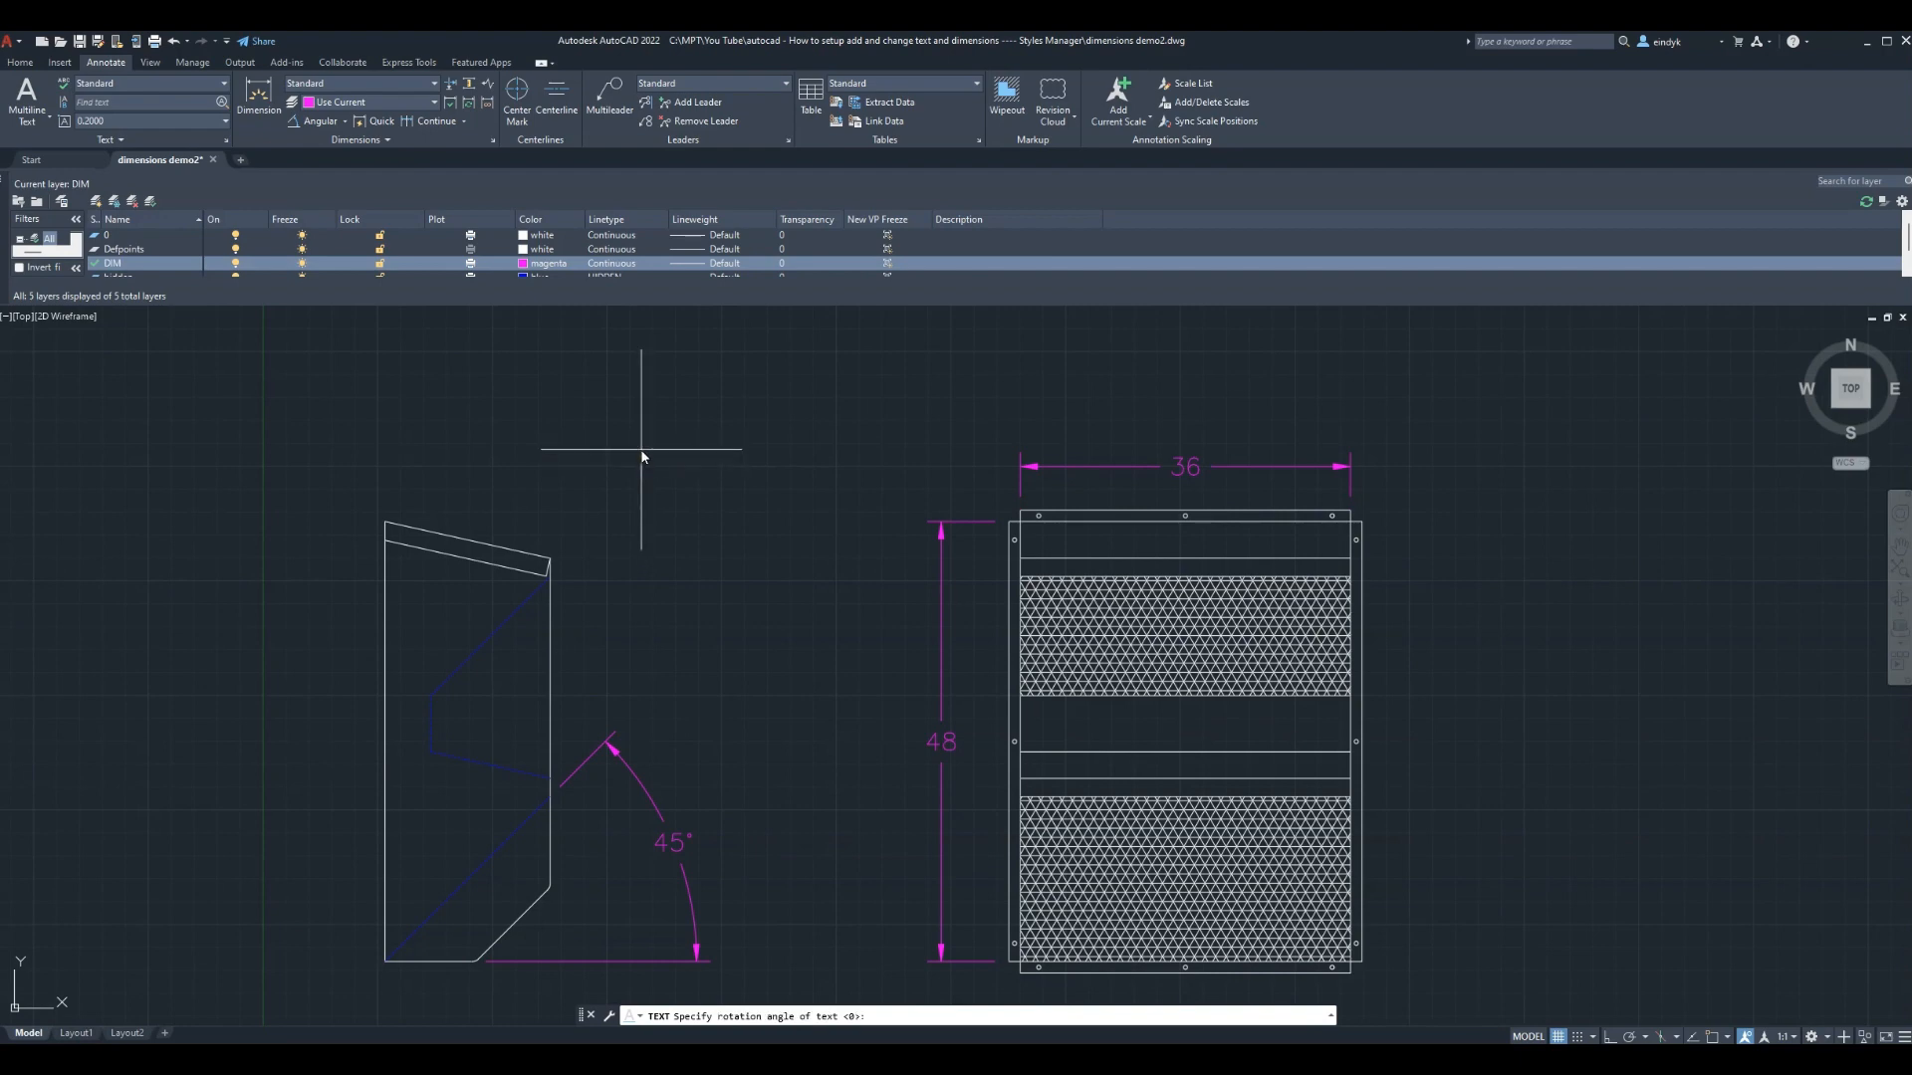
pyautogui.press('Return')
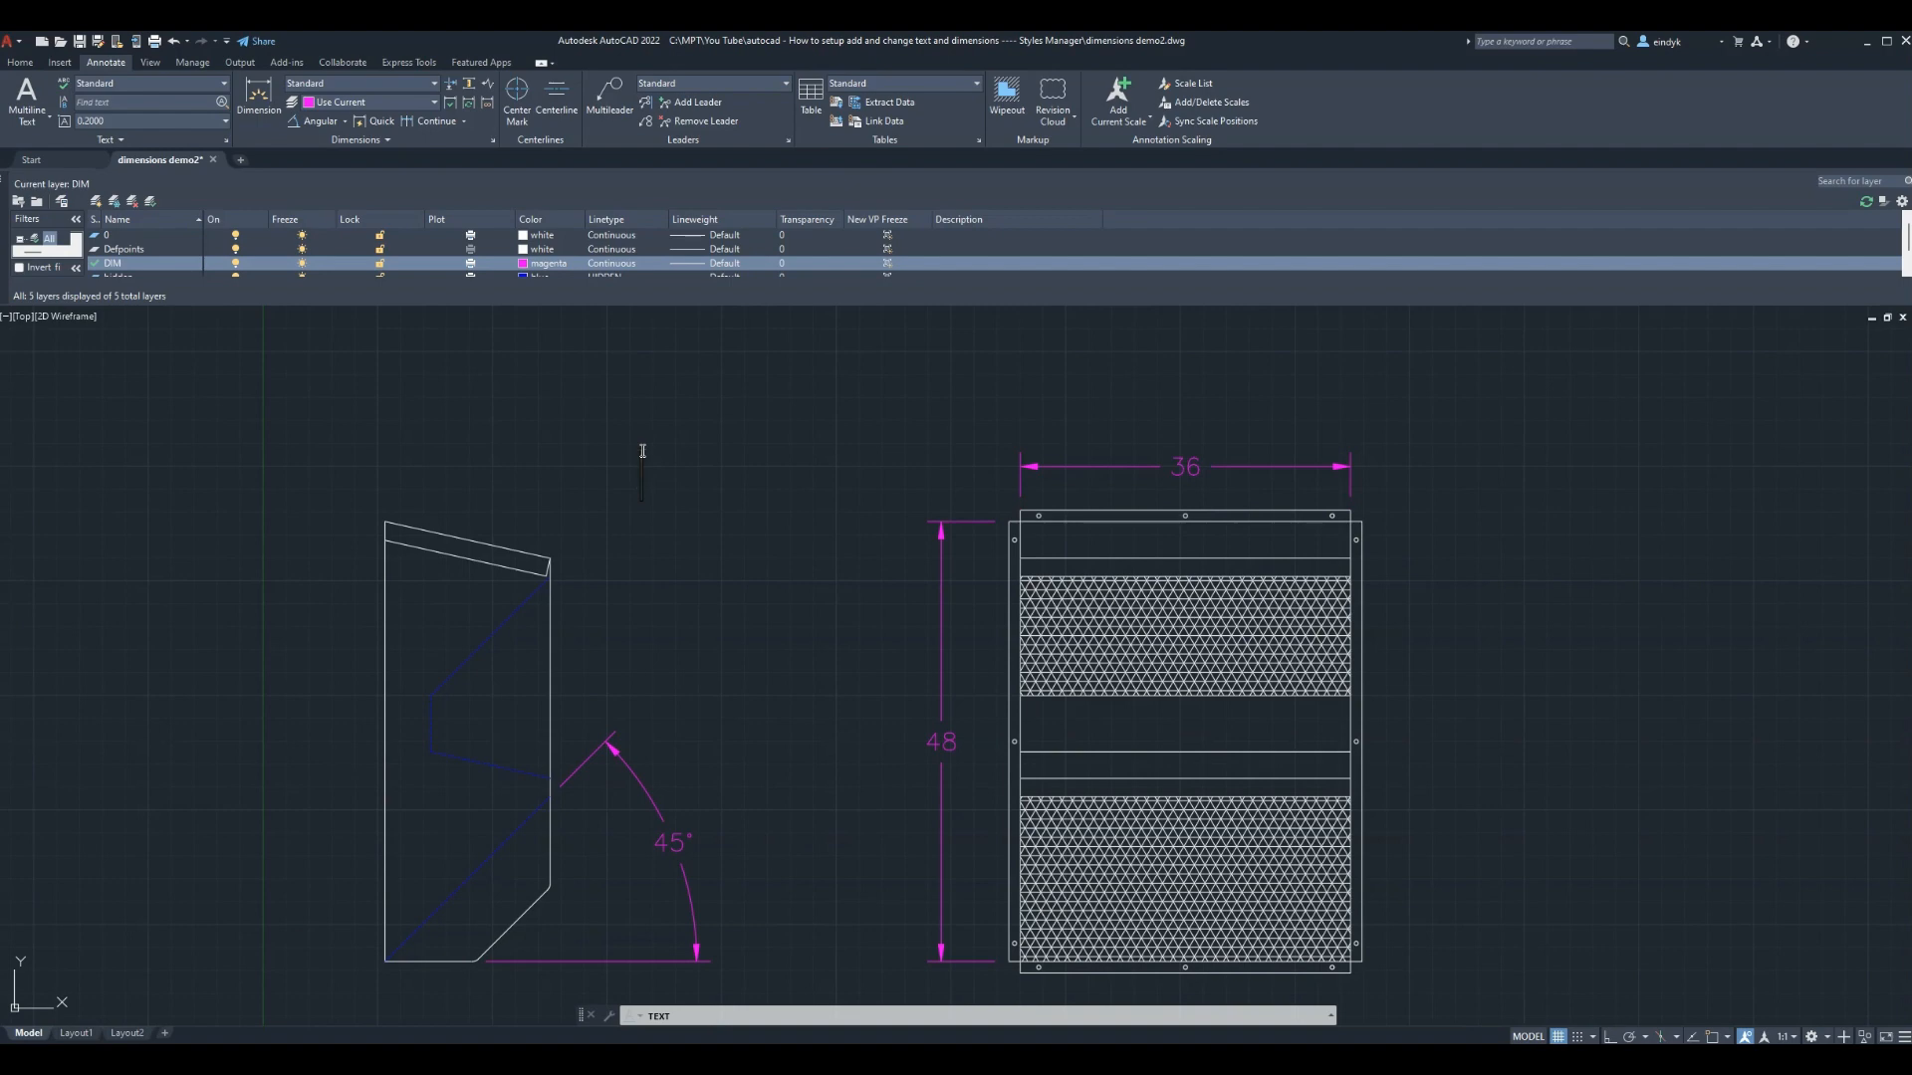
pyautogui.write('VEN')
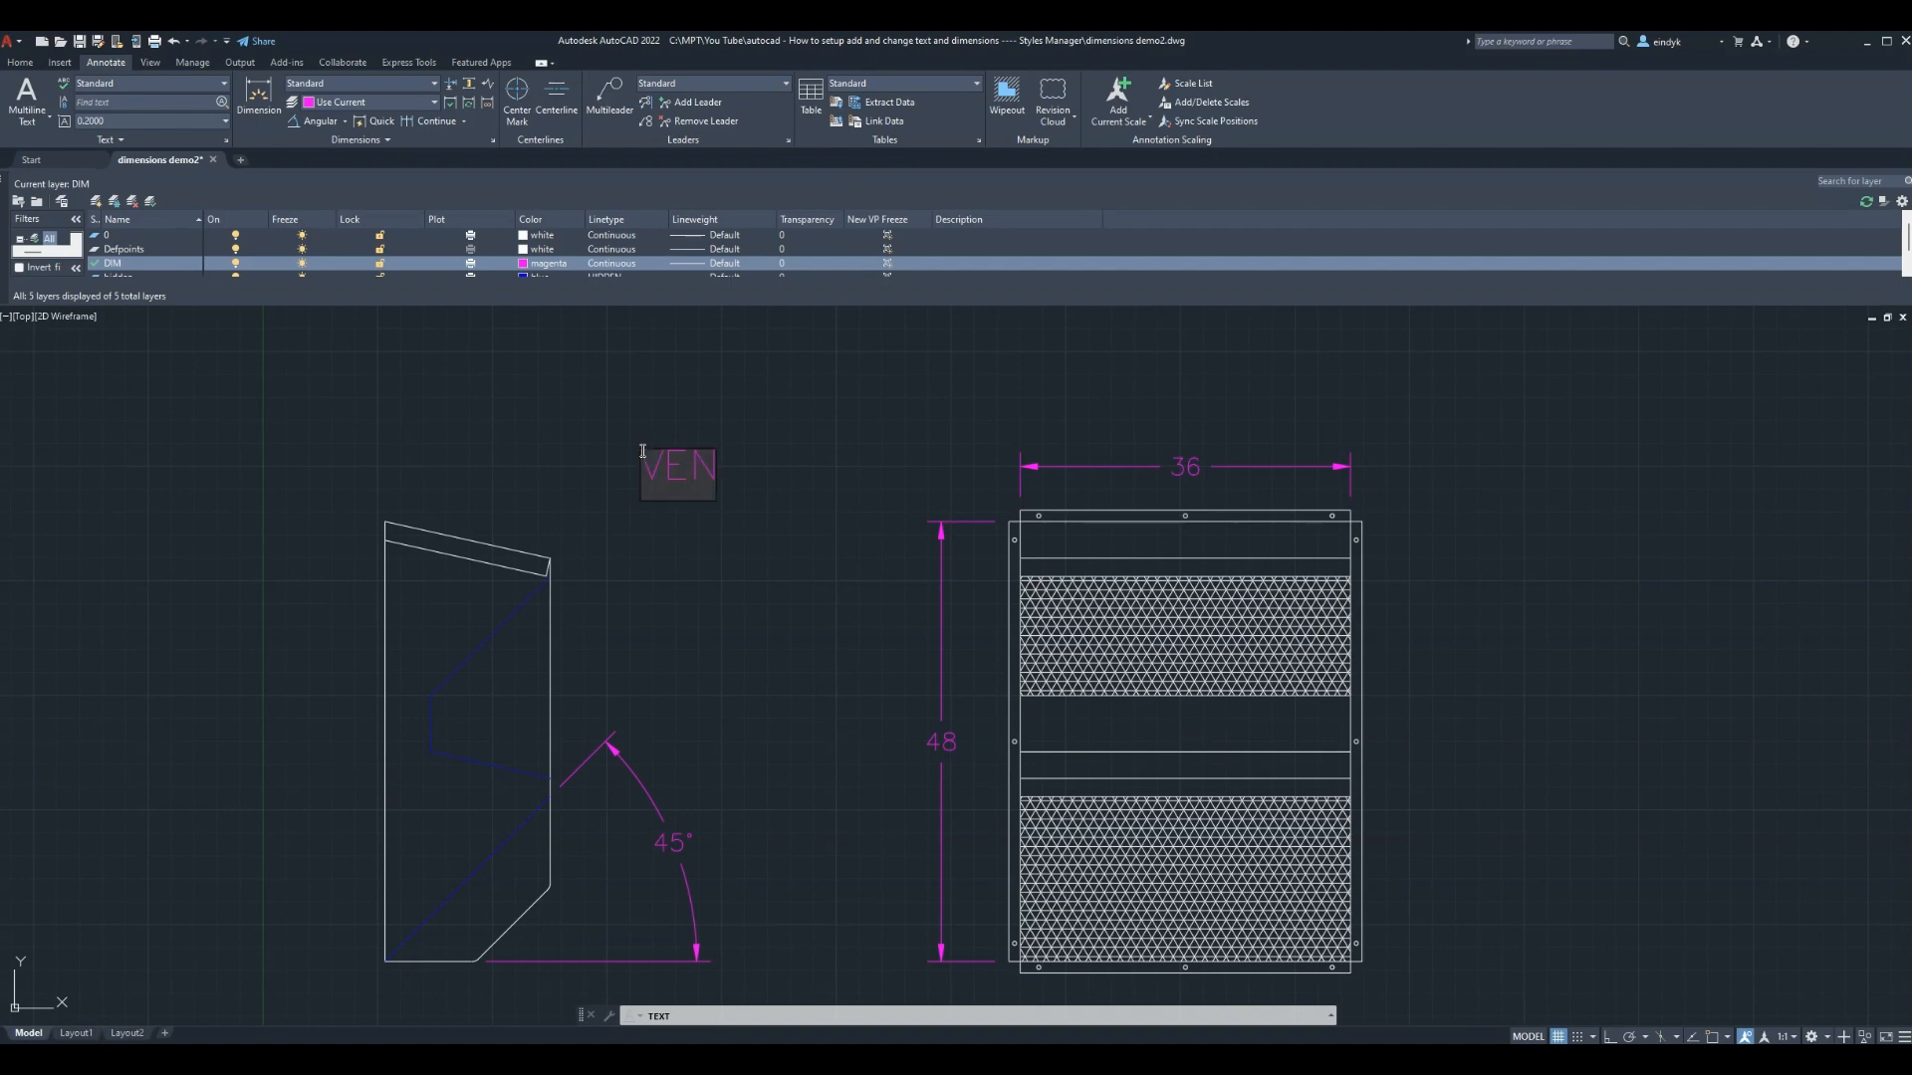
pyautogui.write('T')
pyautogui.press('Escape')
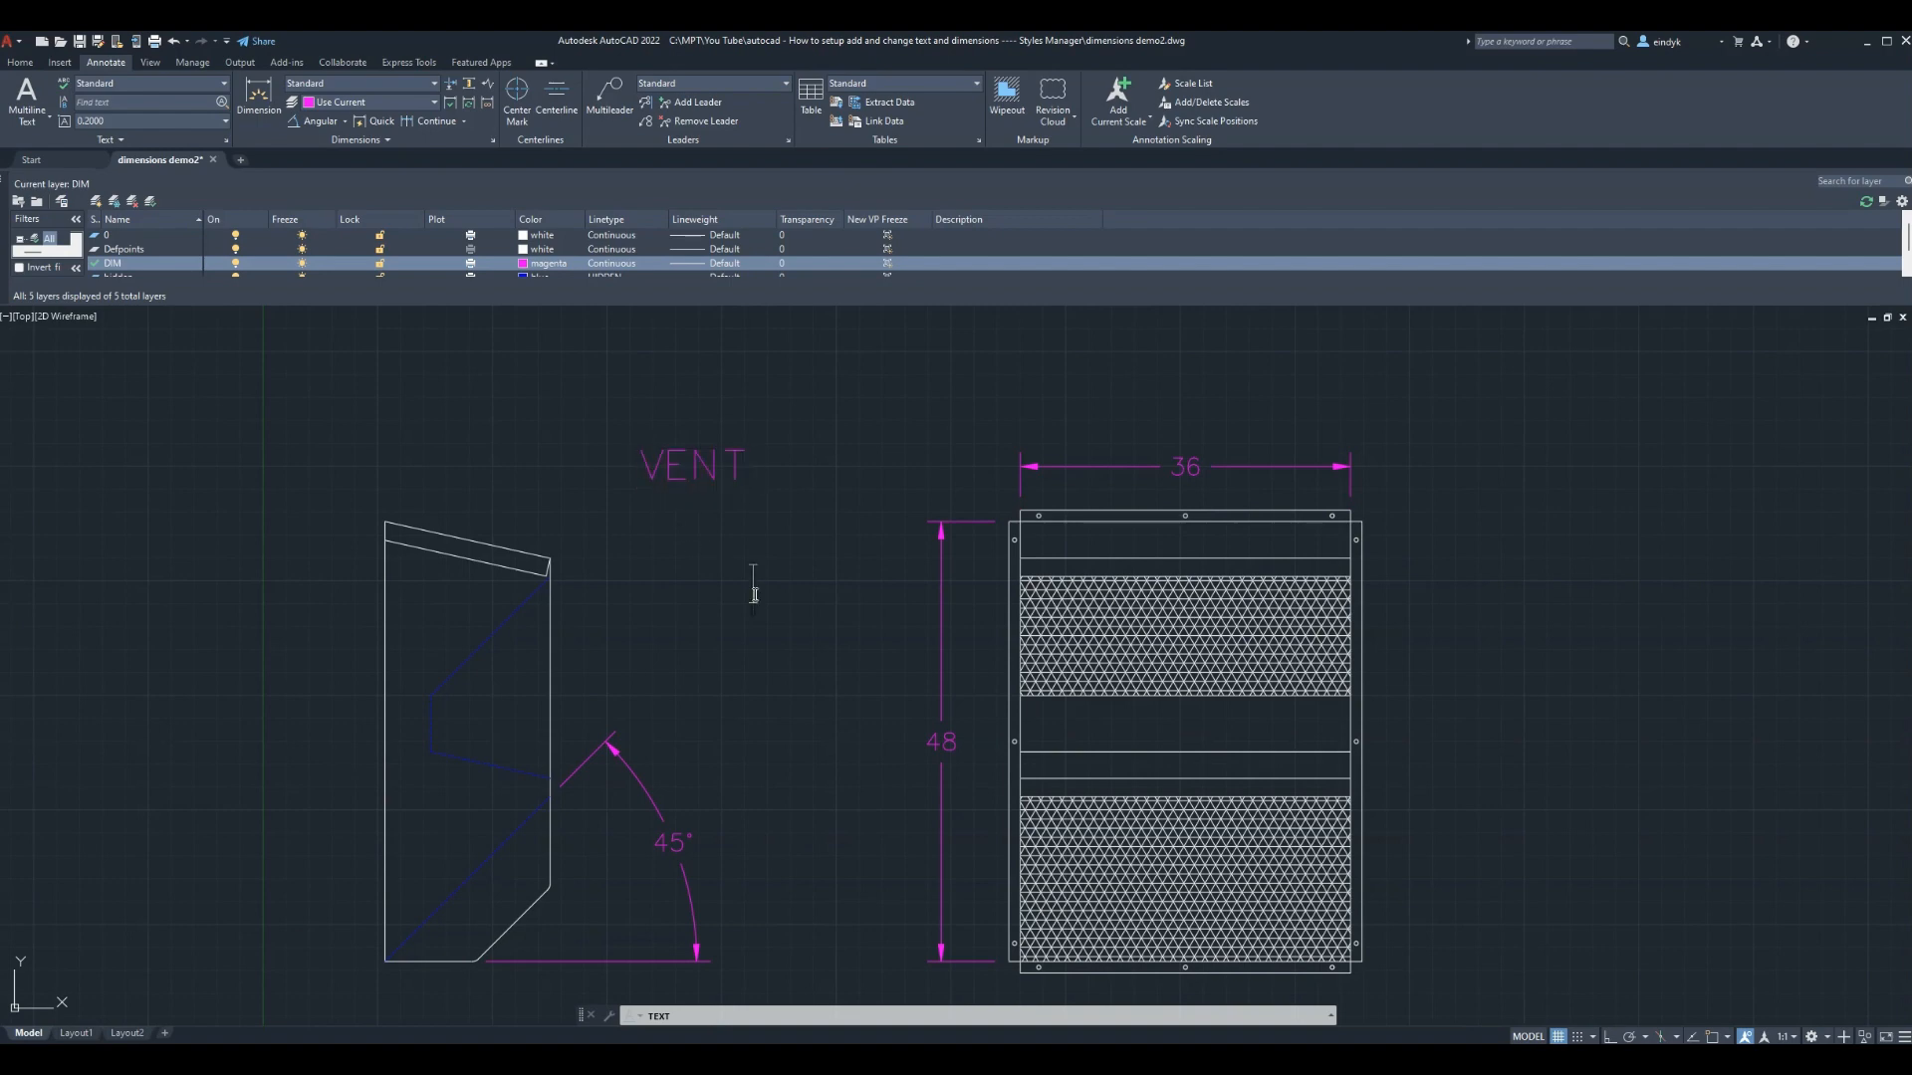
# Reopen the VENT text by double-click and DDEDIT, leaving it unchanged
pyautogui.doubleClick(711, 476)
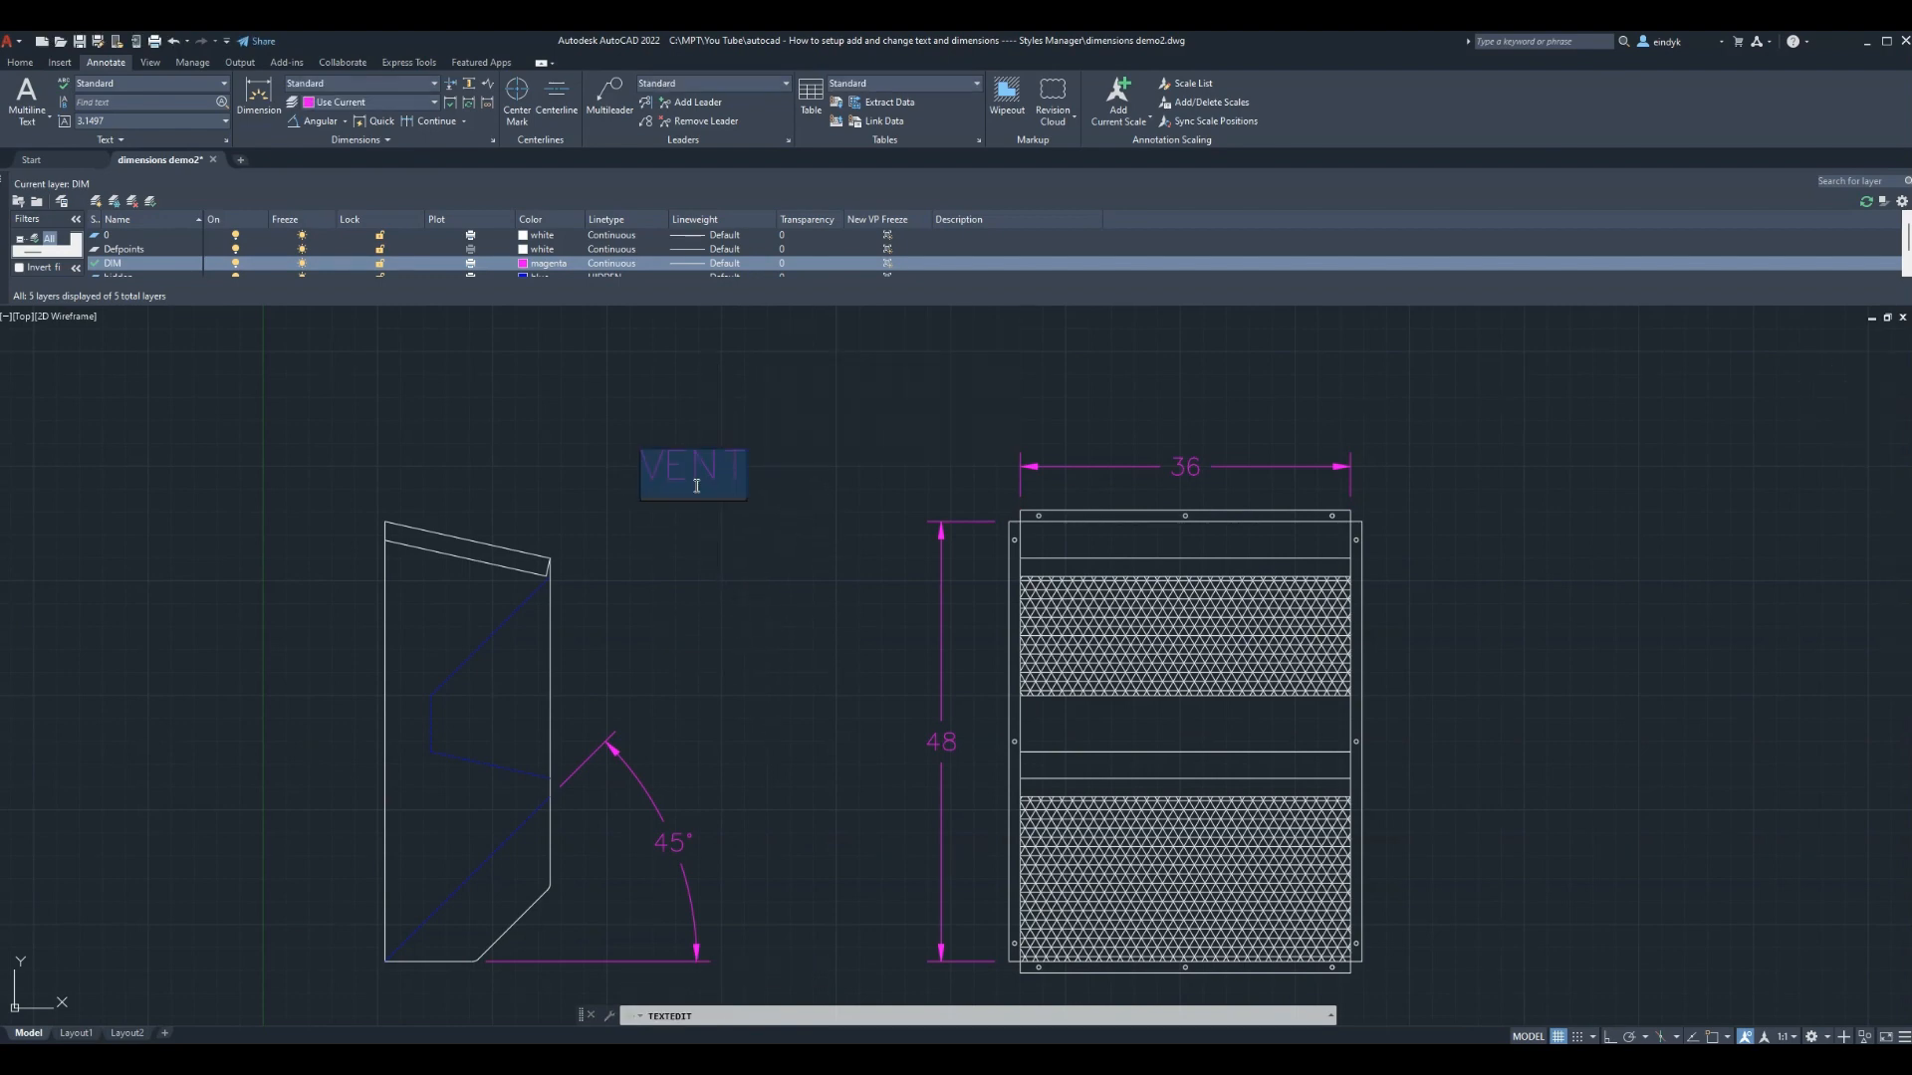
pyautogui.click(723, 546)
pyautogui.press('Escape')
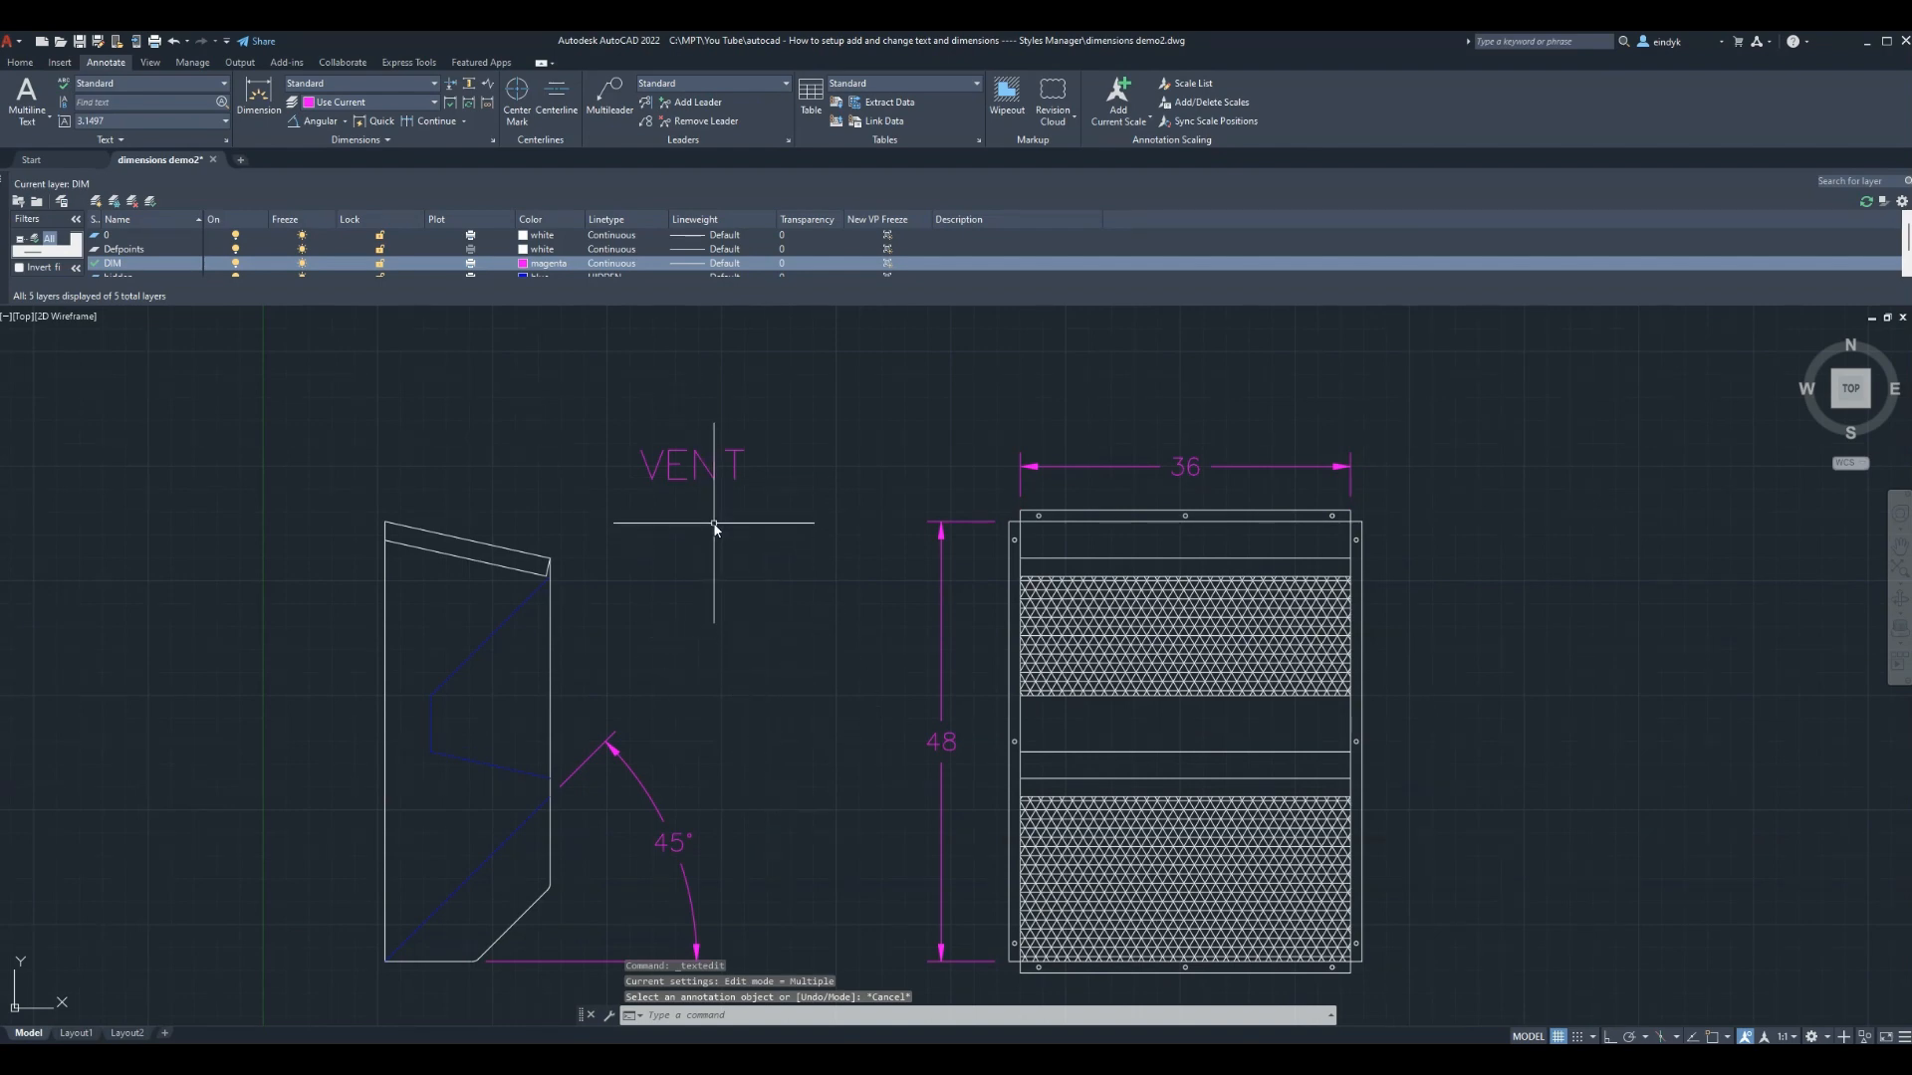
pyautogui.write('DDEDI')
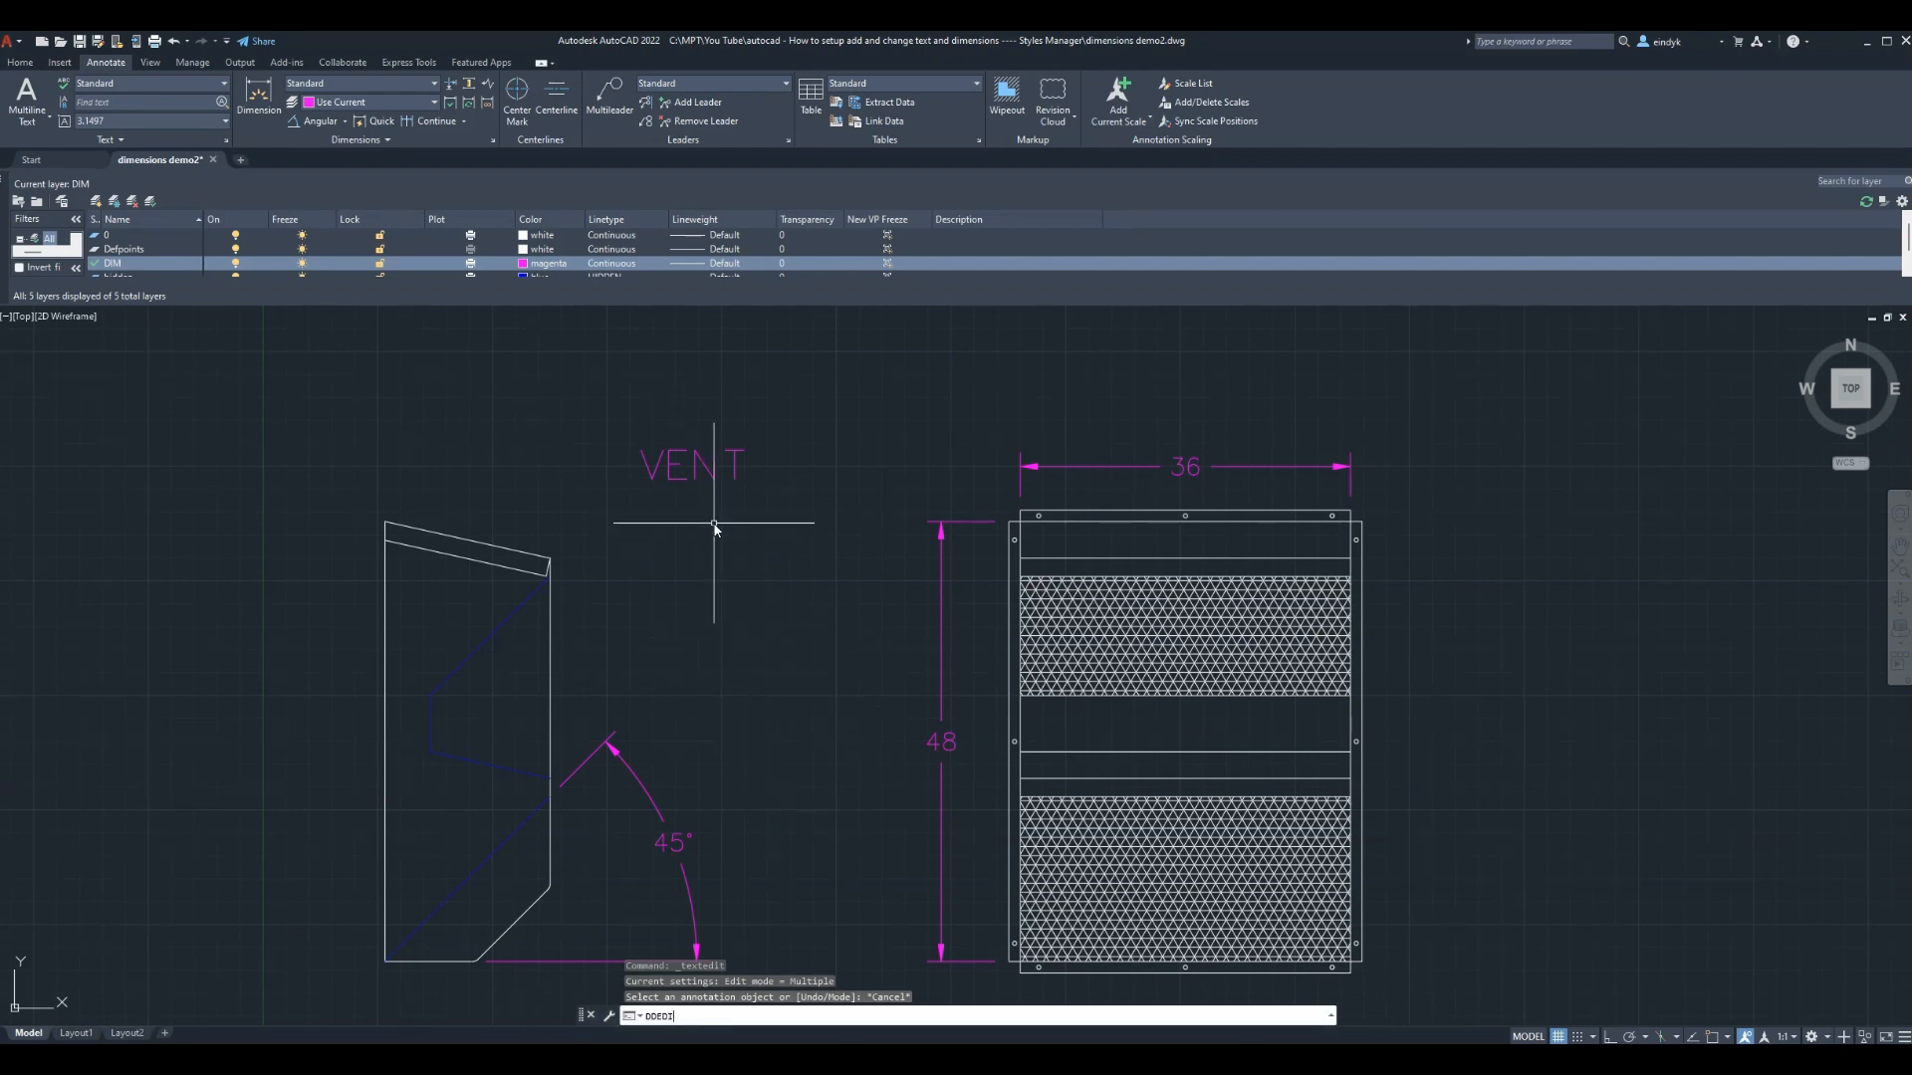
pyautogui.write('T')
pyautogui.press('Return')
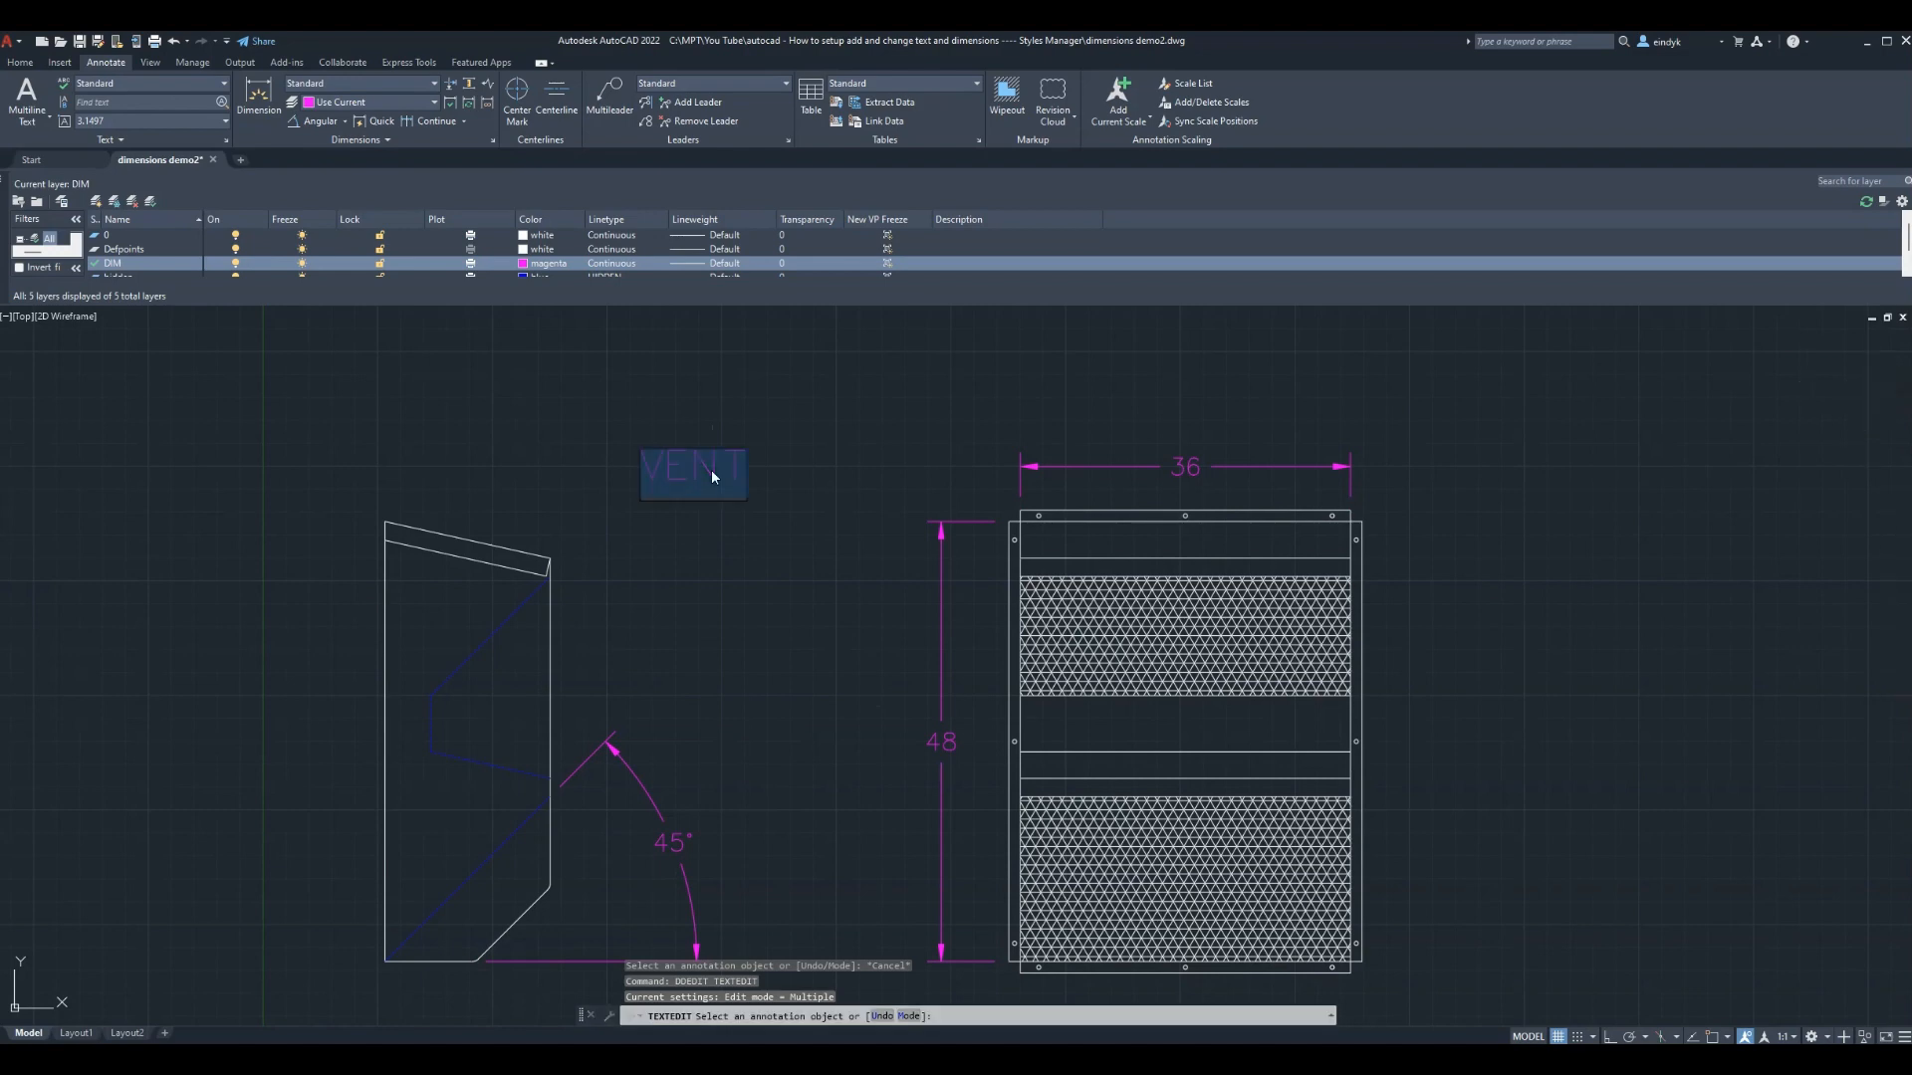
pyautogui.press('Escape')
pyautogui.press('Escape')
pyautogui.press('Escape')
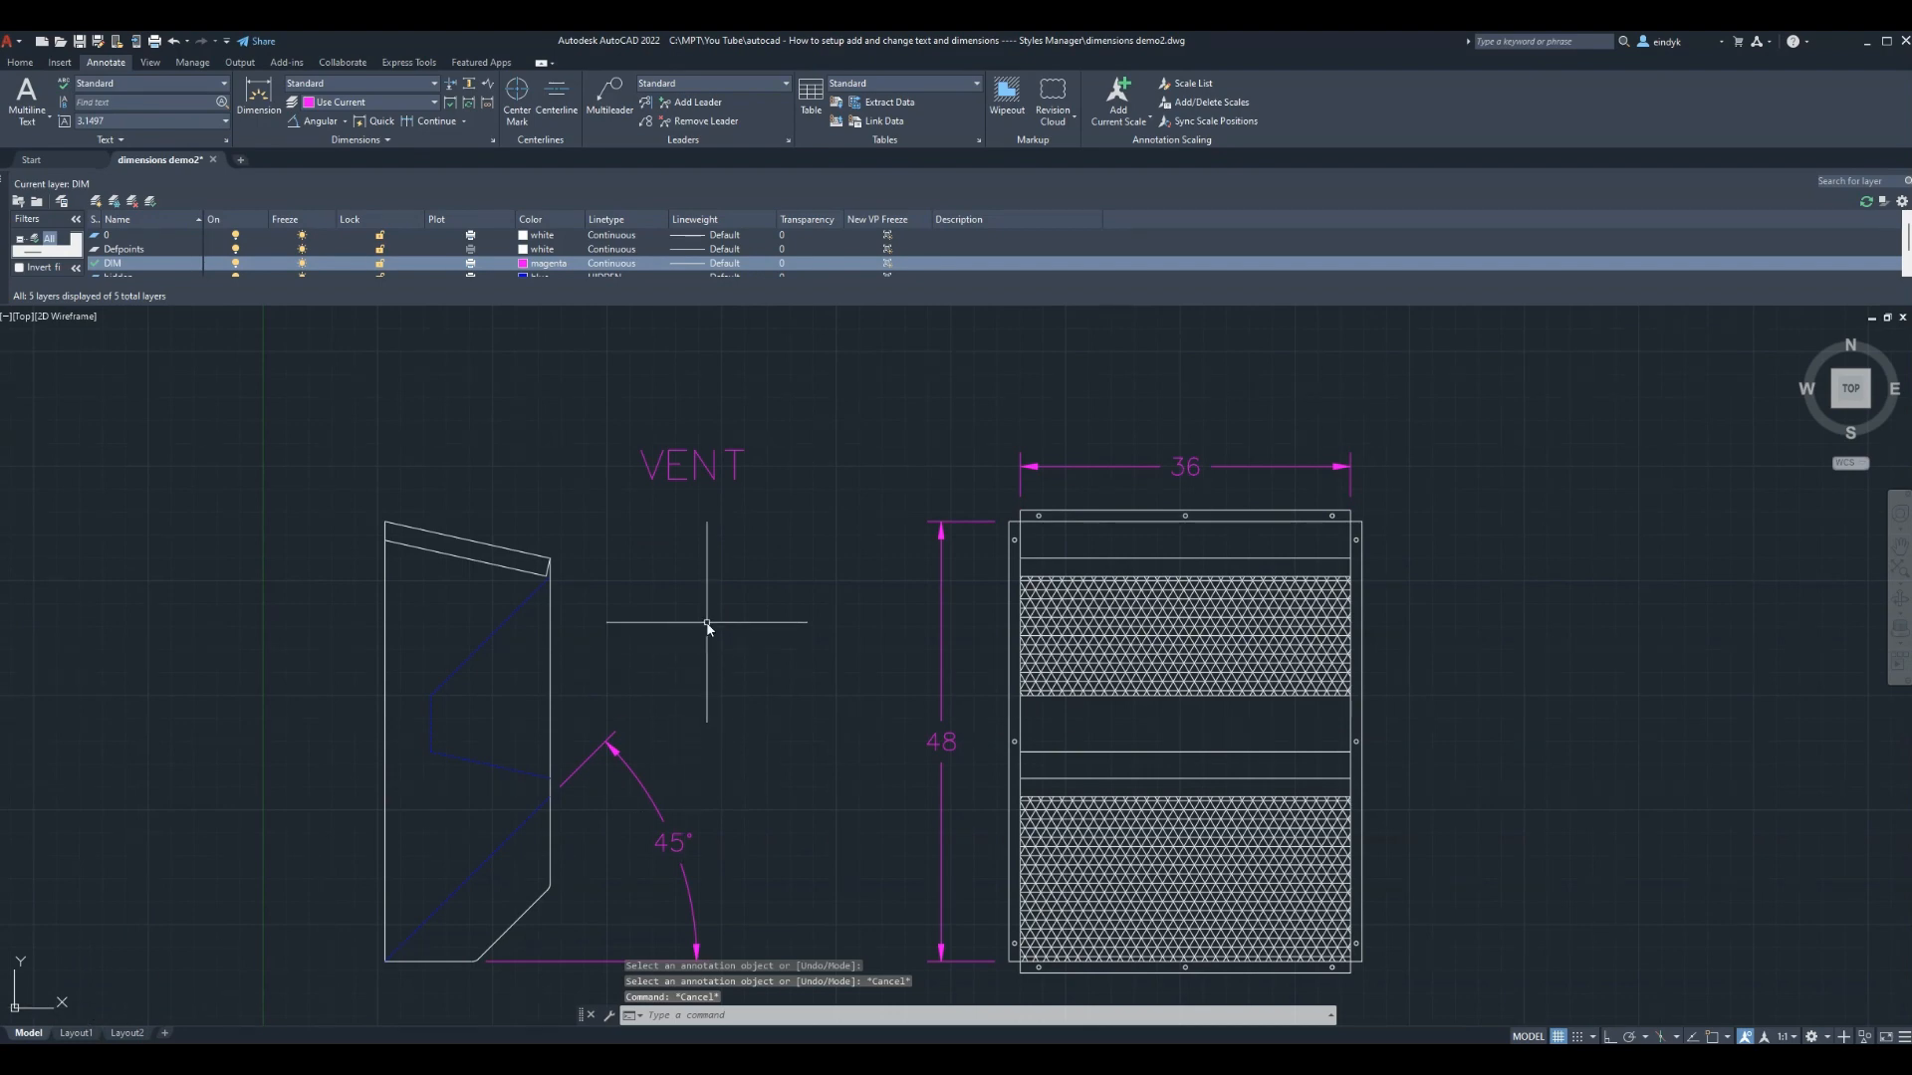
# Preview a Limits plot on the HP Color LaserJet M555 showing the VENT label, then close it
pyautogui.hotkey('ctrl', 'p')
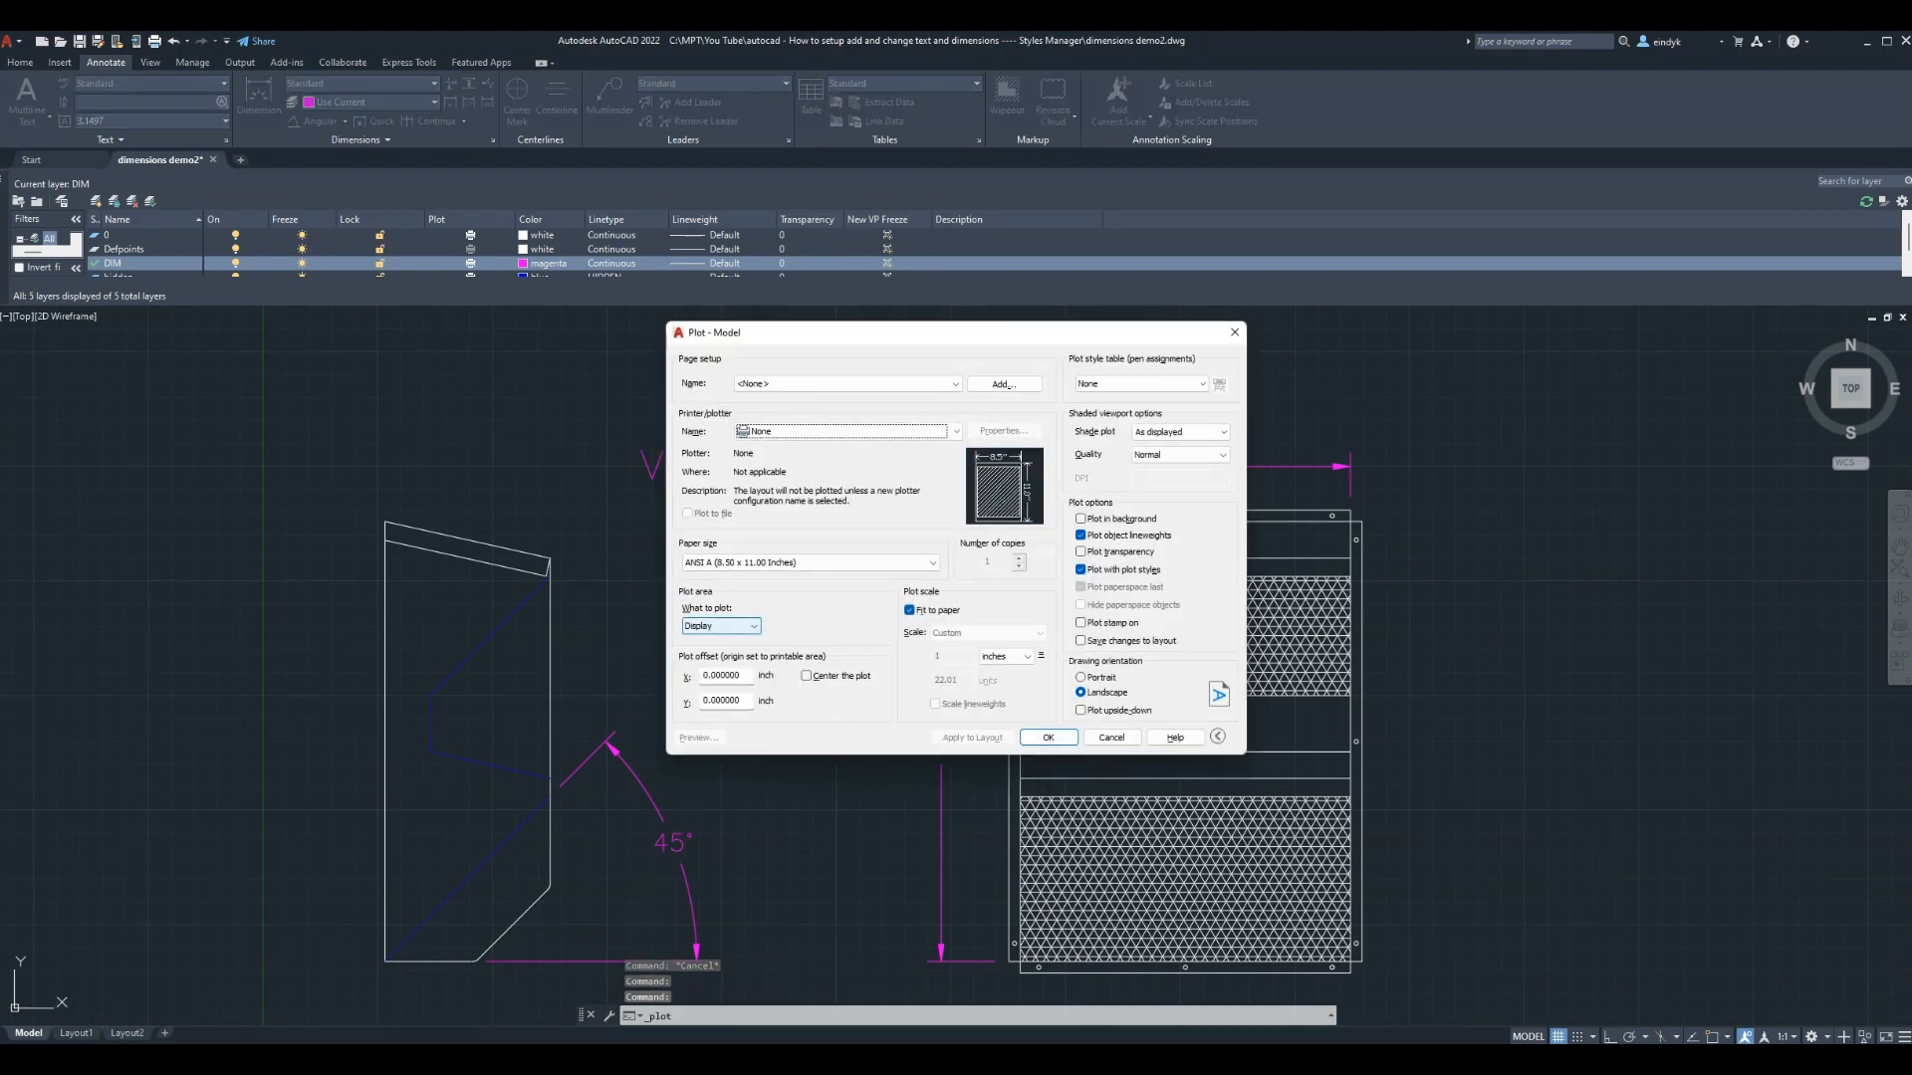
pyautogui.click(848, 432)
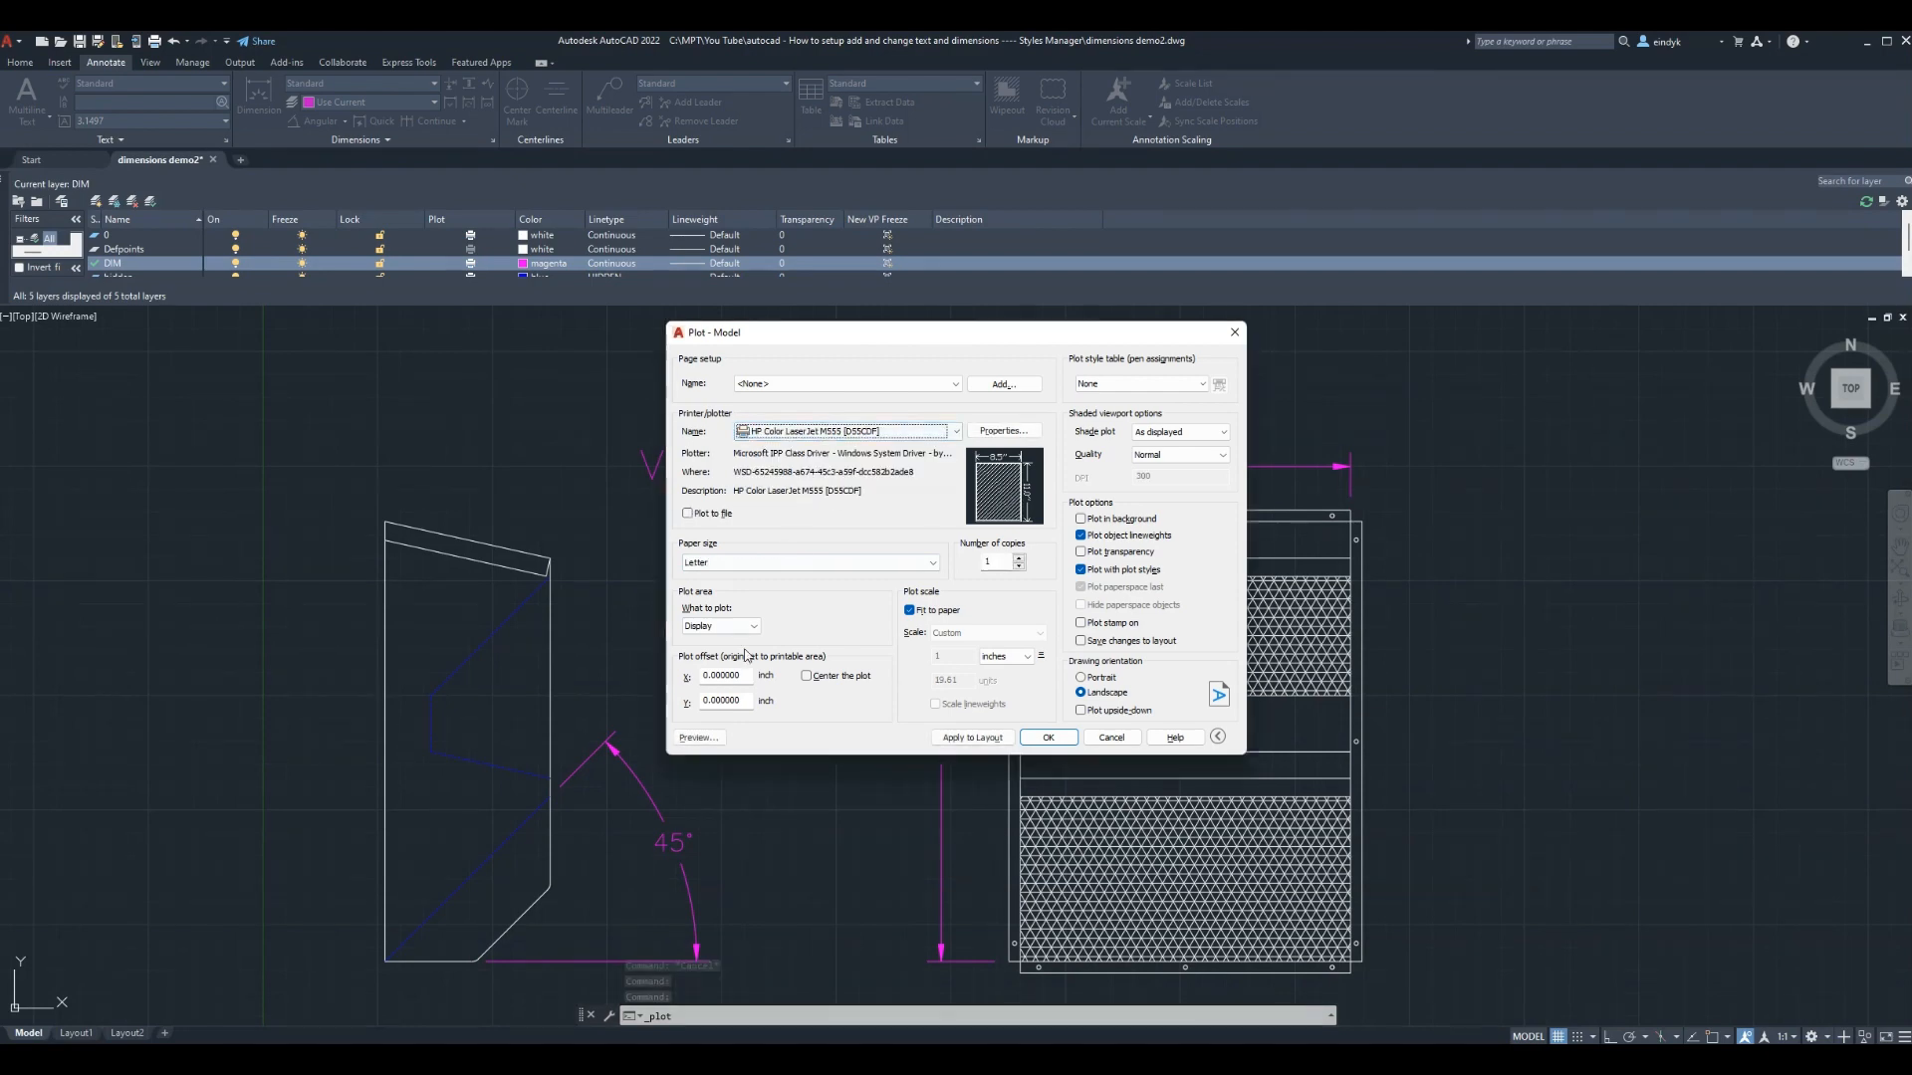
pyautogui.click(719, 632)
pyautogui.click(719, 665)
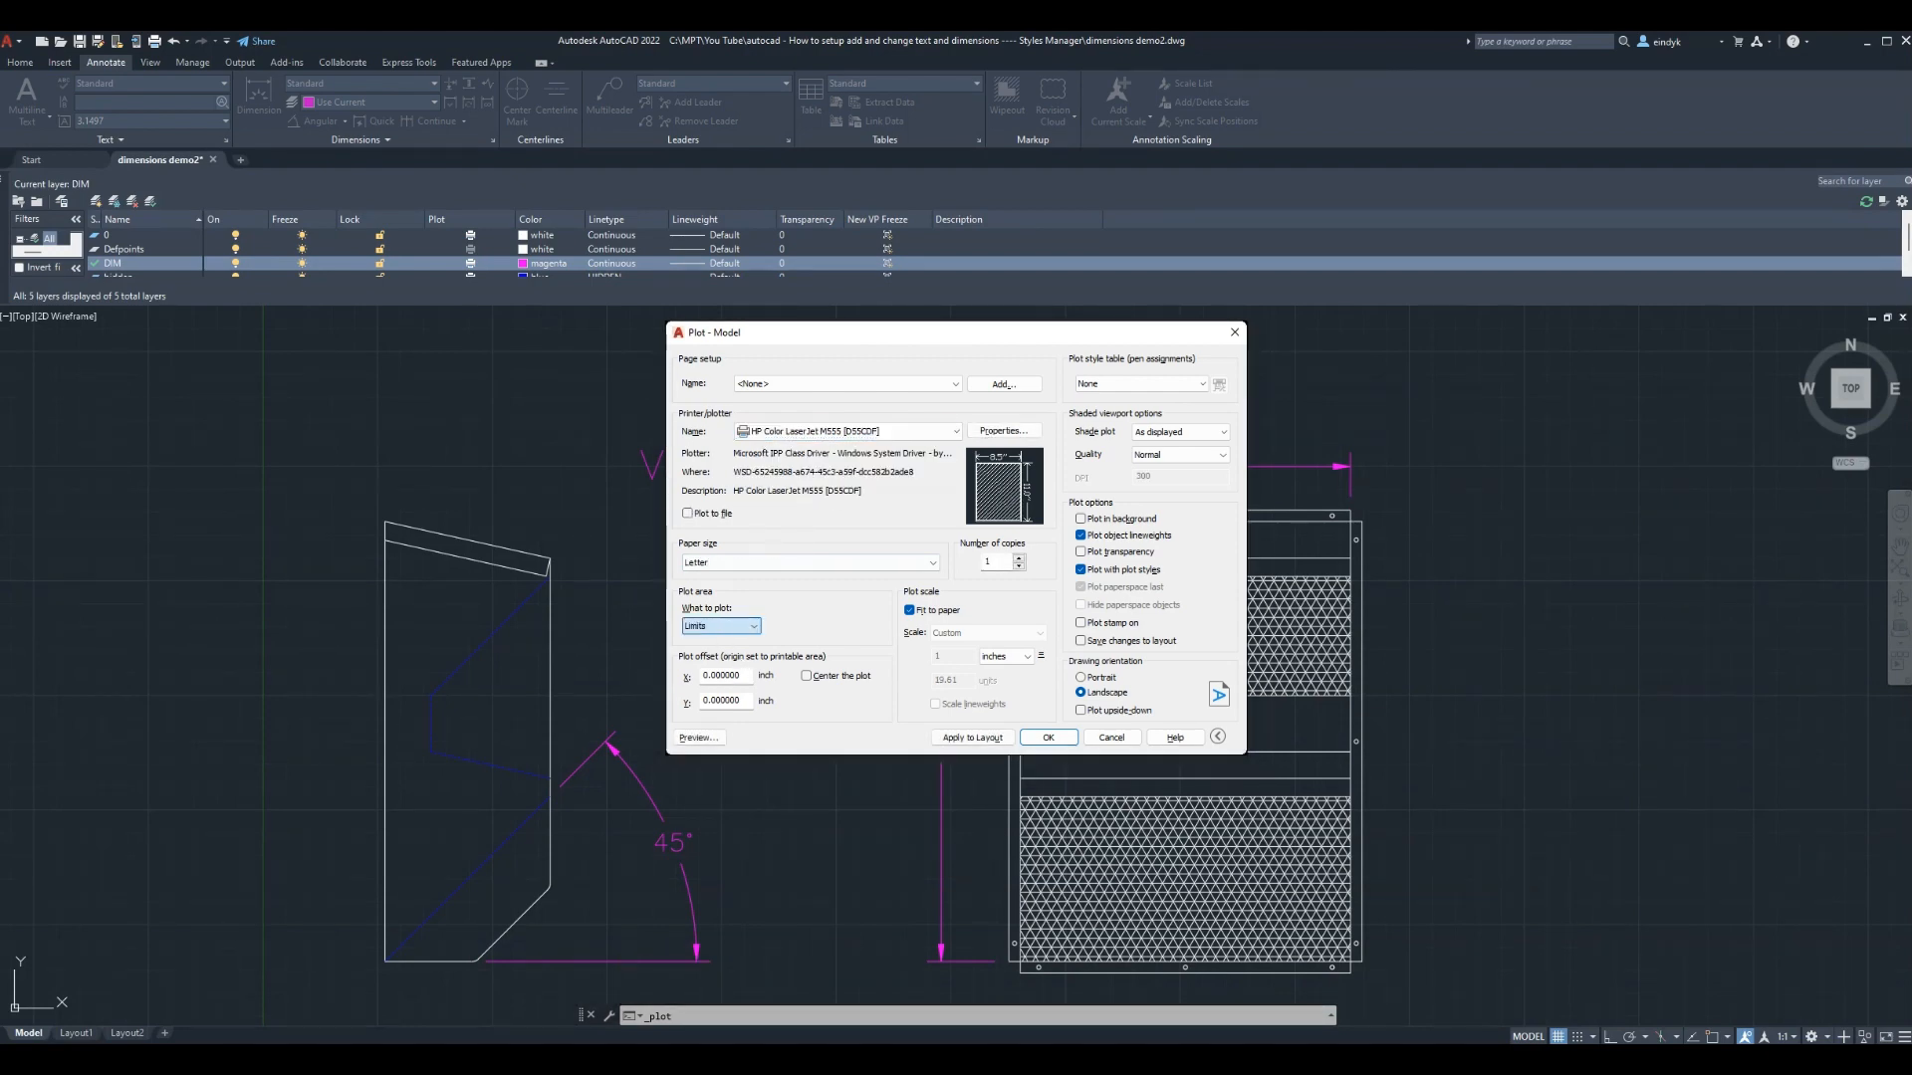
pyautogui.click(699, 738)
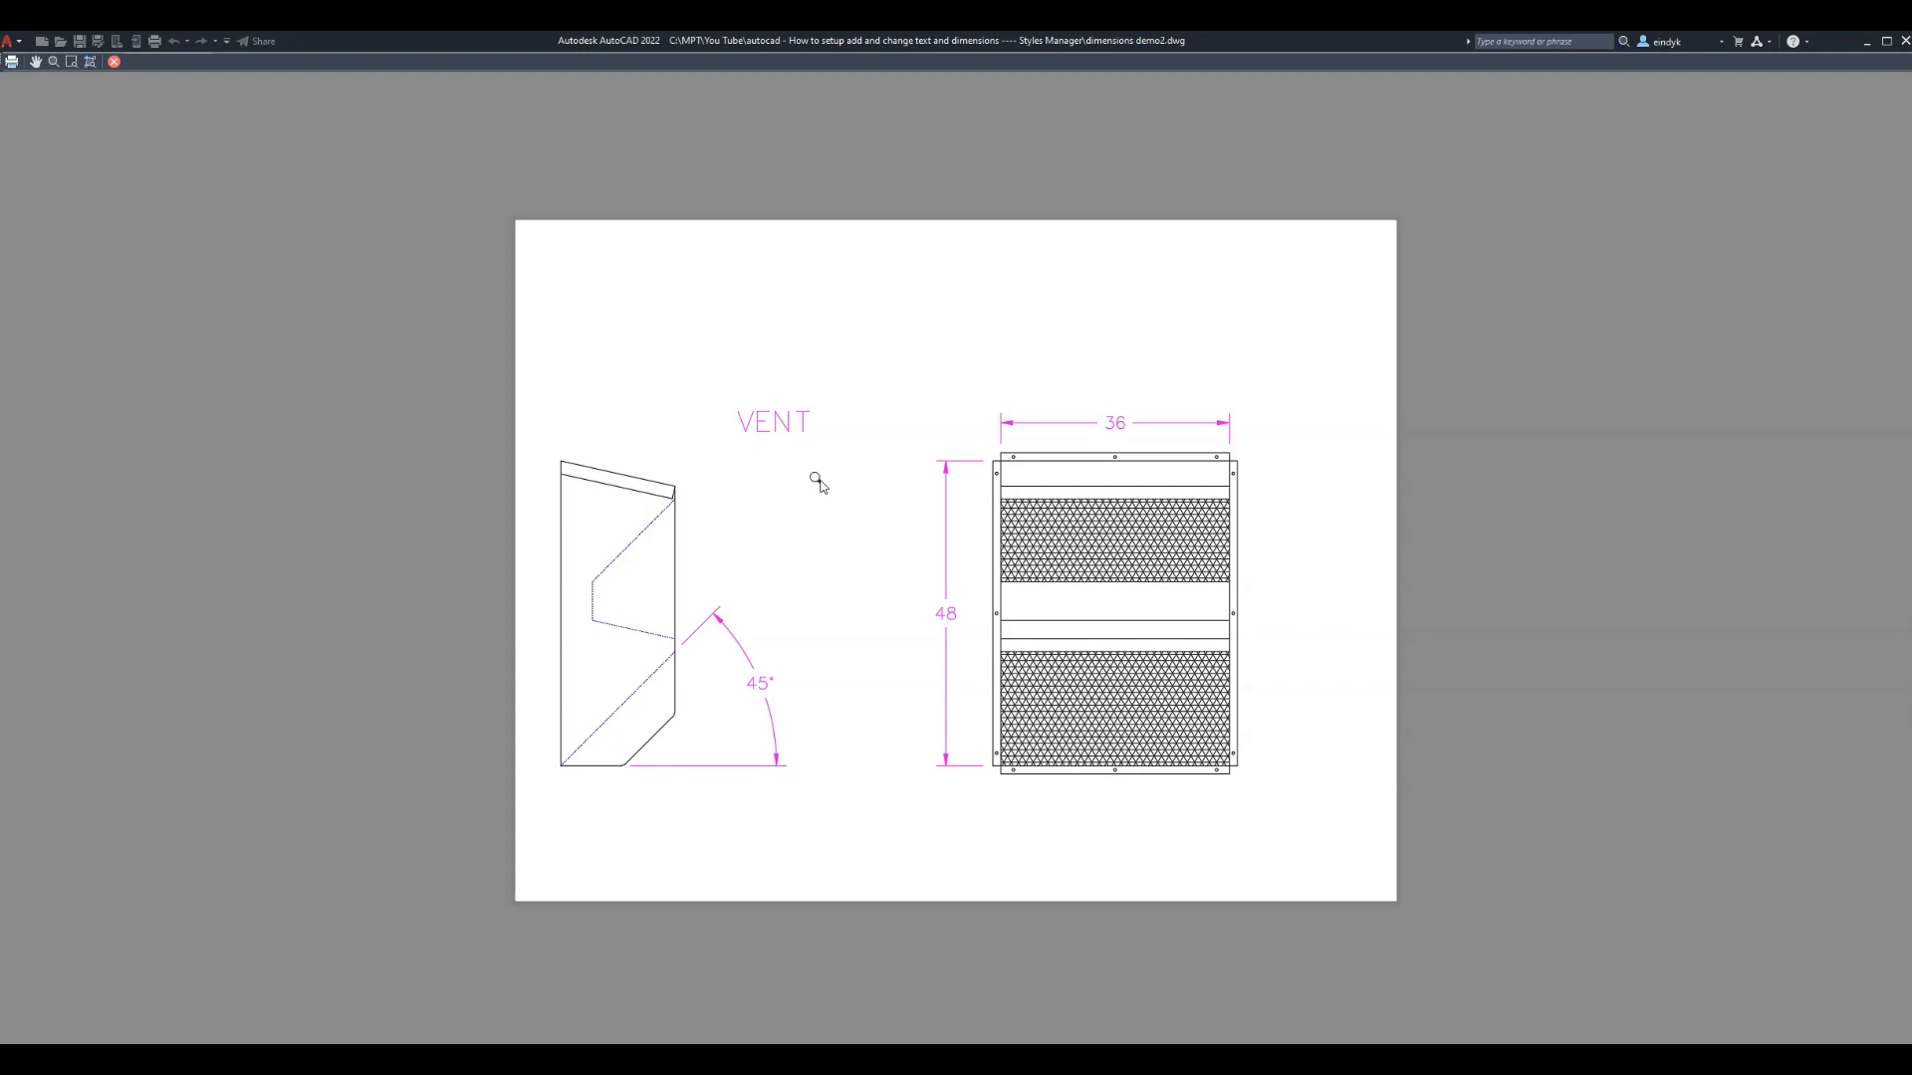
pyautogui.click(115, 63)
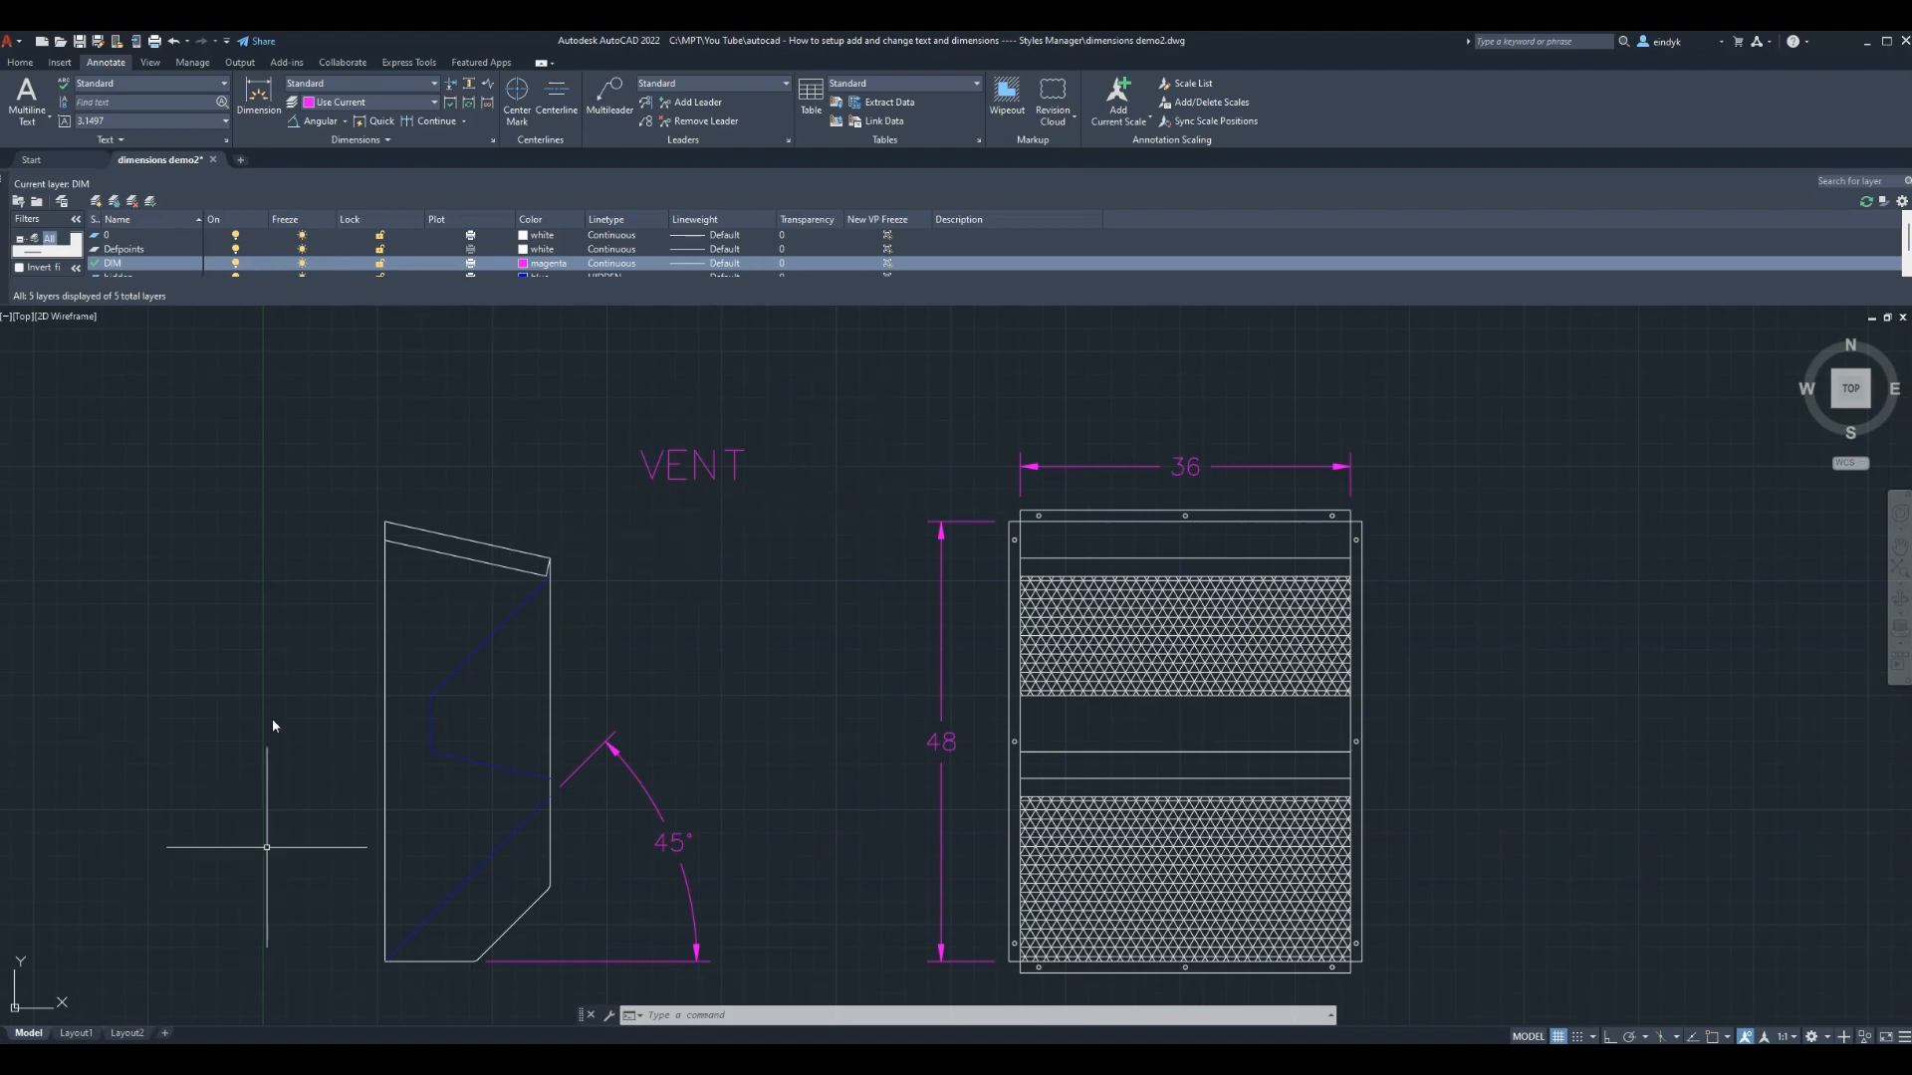
# Flip to Layout1 and back to Model, then zoom onto the dimensioned VENT part views
pyautogui.click(76, 1034)
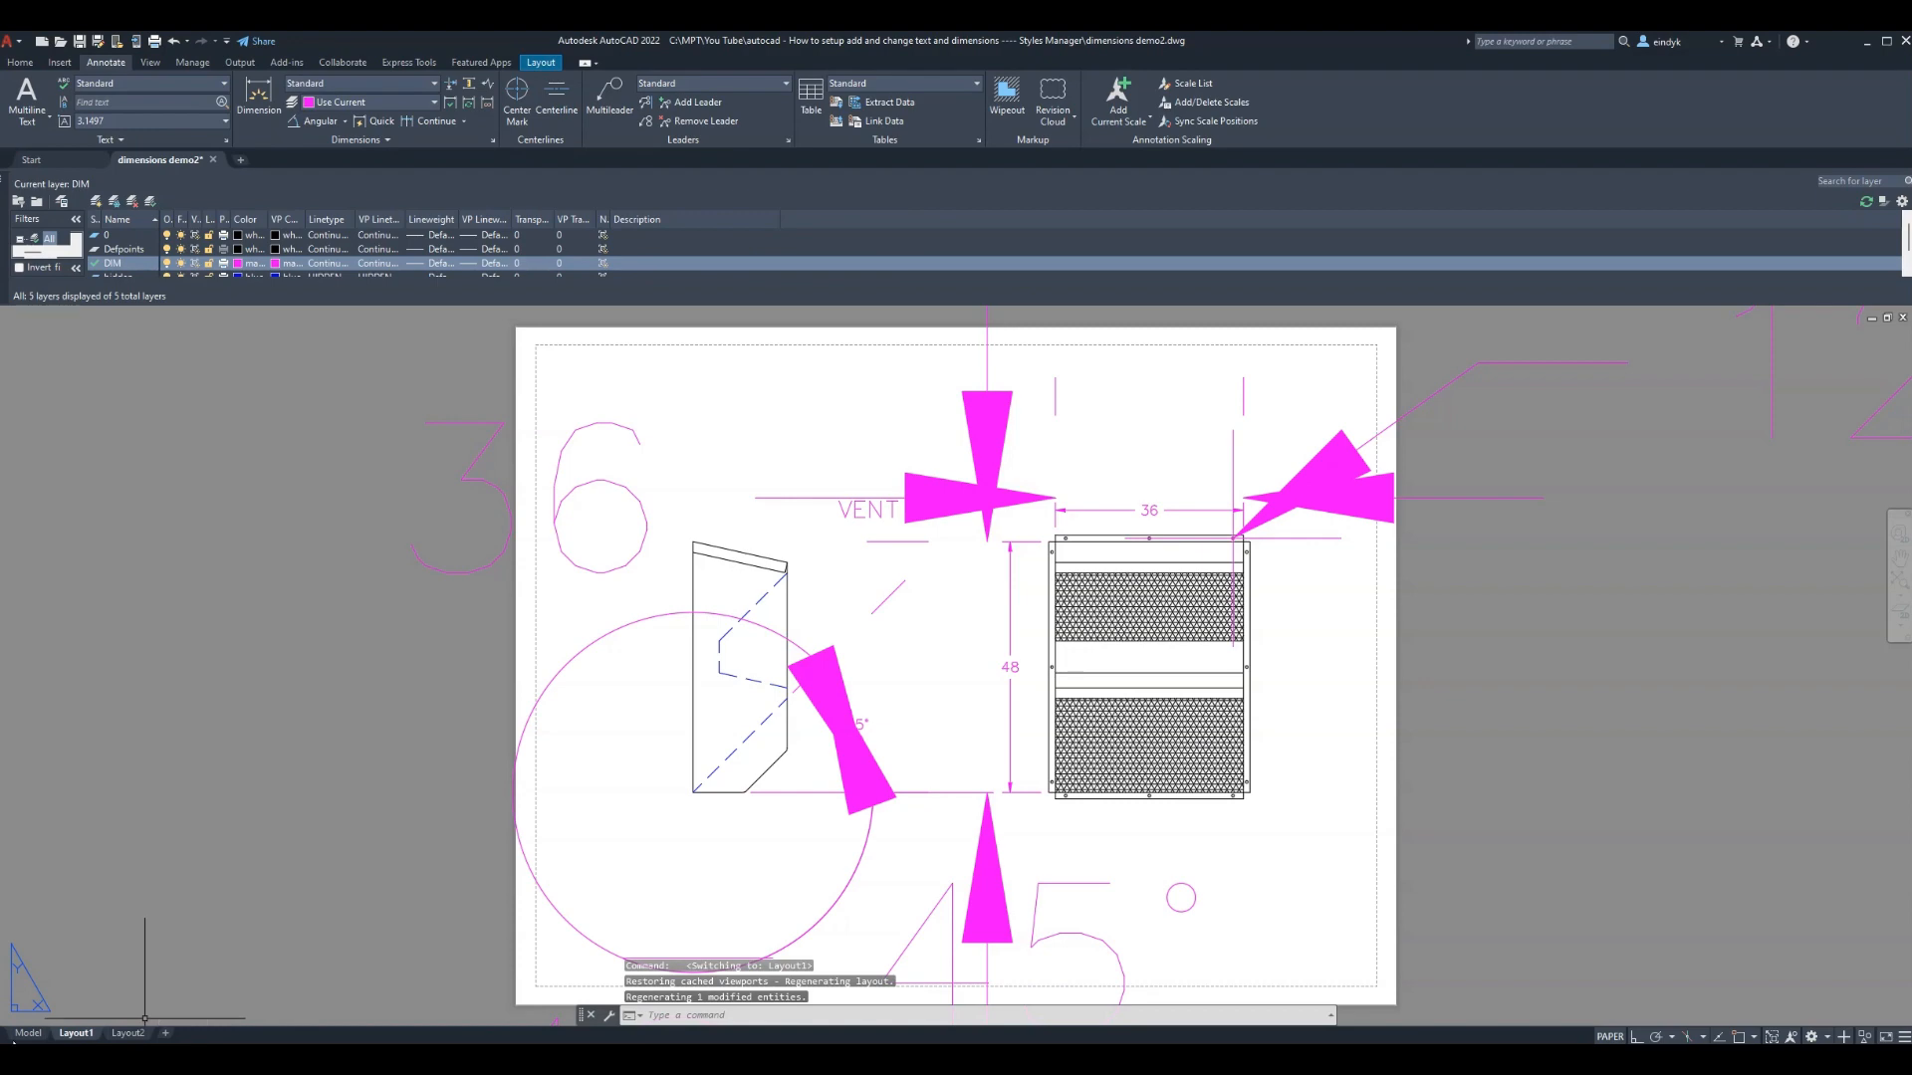
pyautogui.click(28, 1034)
pyautogui.scroll(-2, 810, 683)
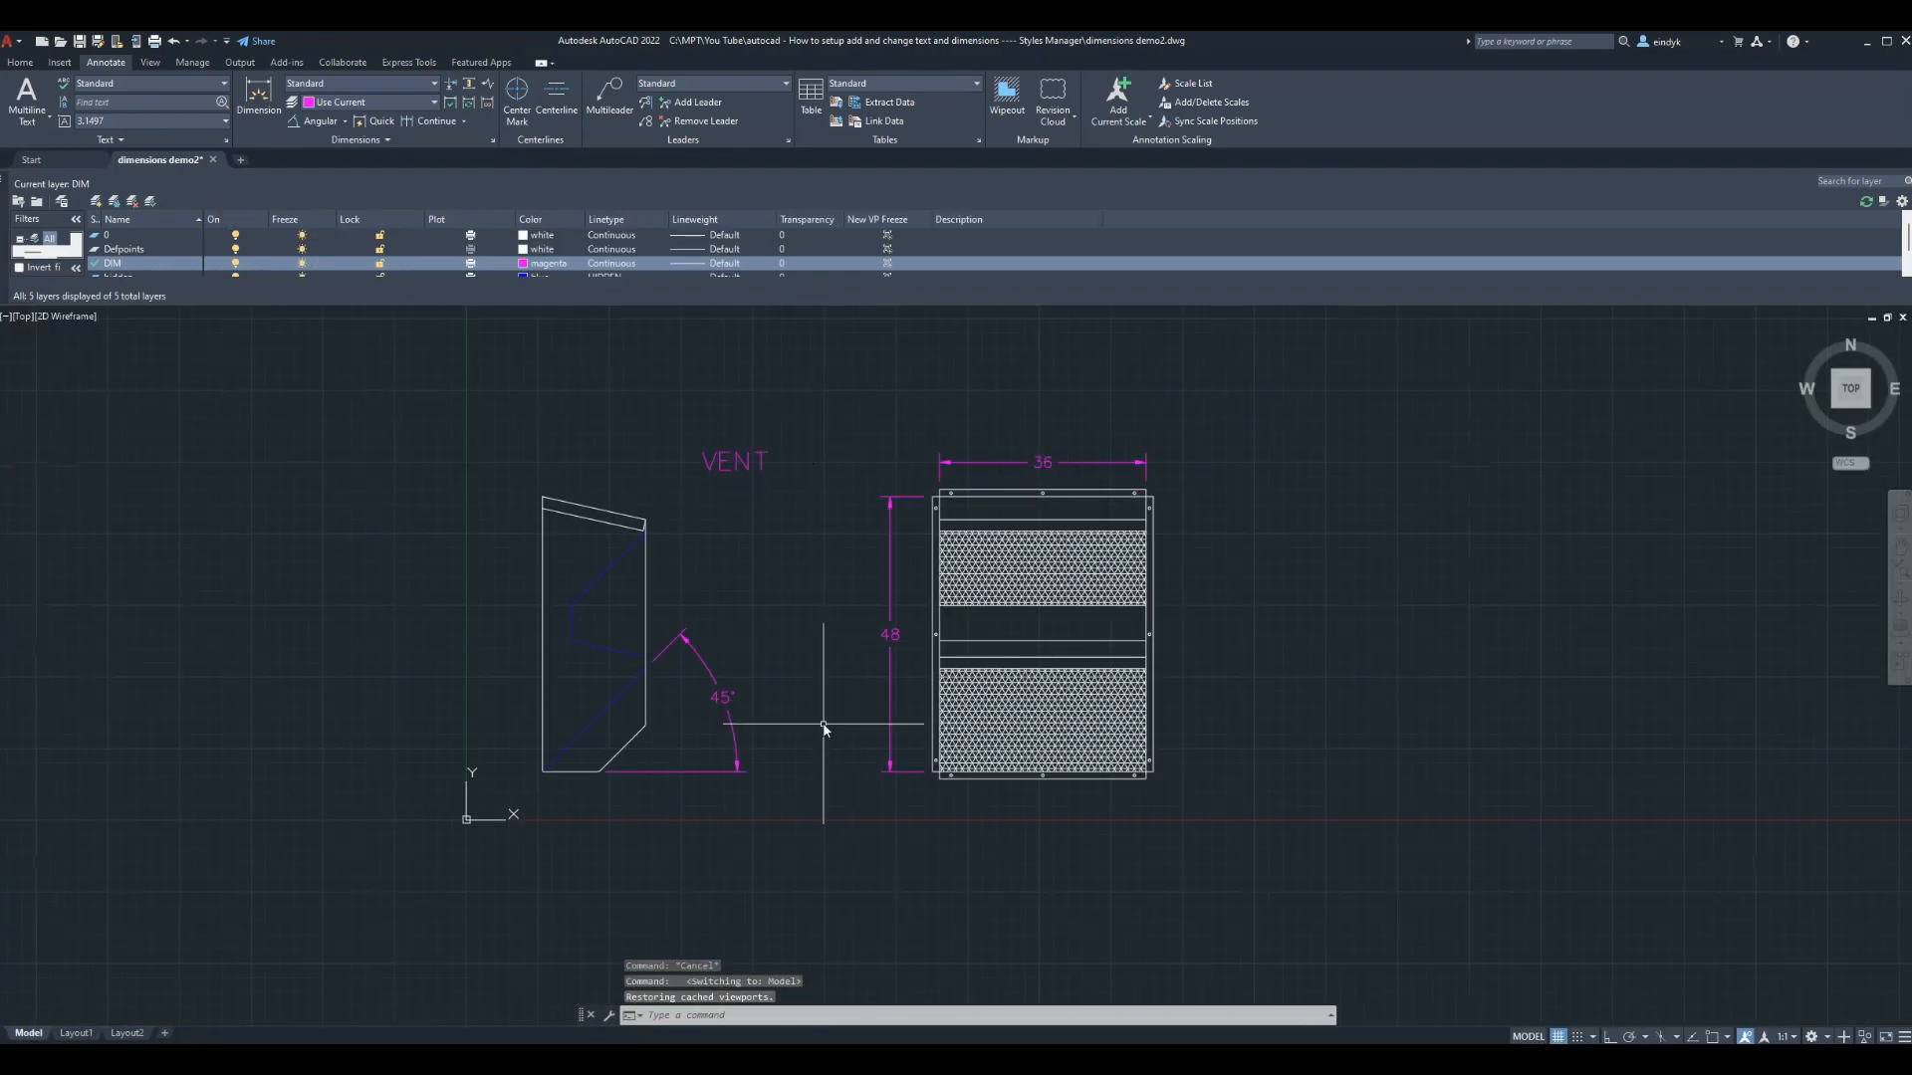
pyautogui.scroll(1, 824, 717)
pyautogui.scroll(-1, 812, 769)
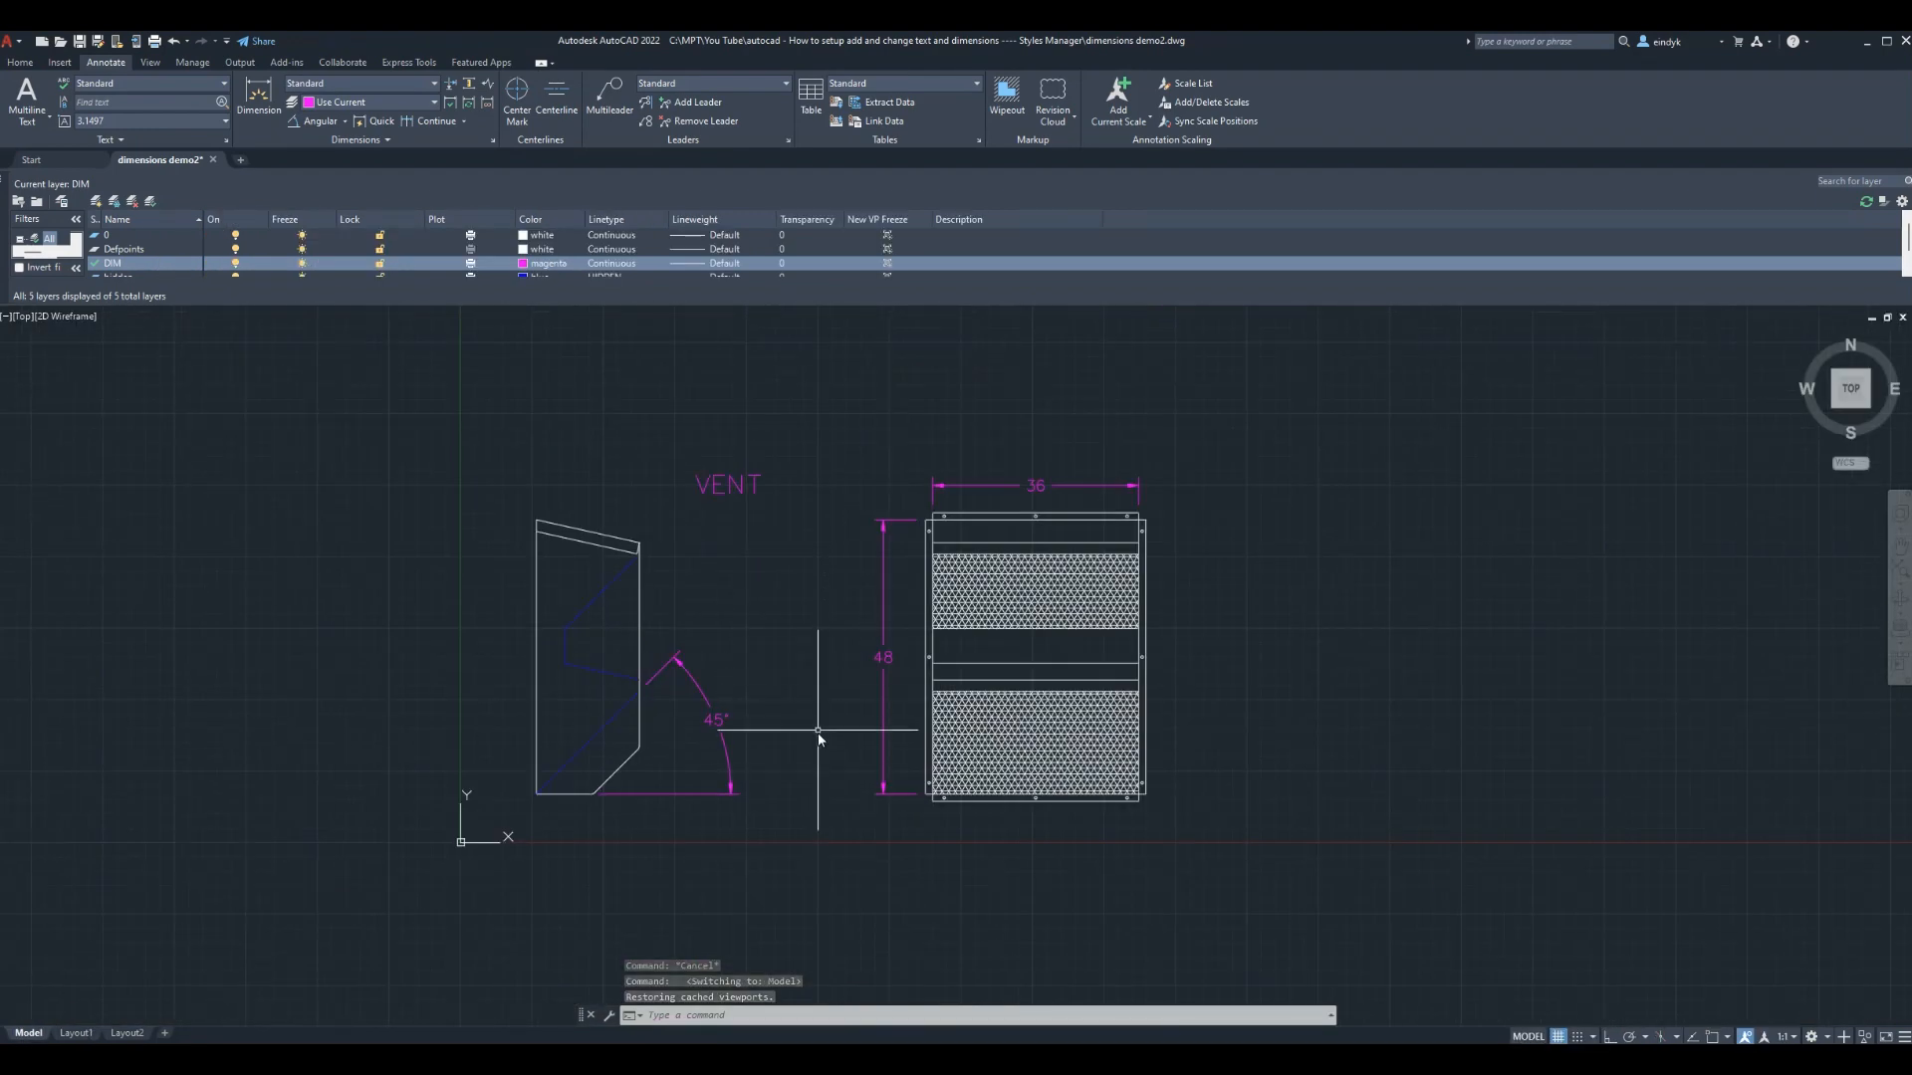
pyautogui.scroll(2, 833, 639)
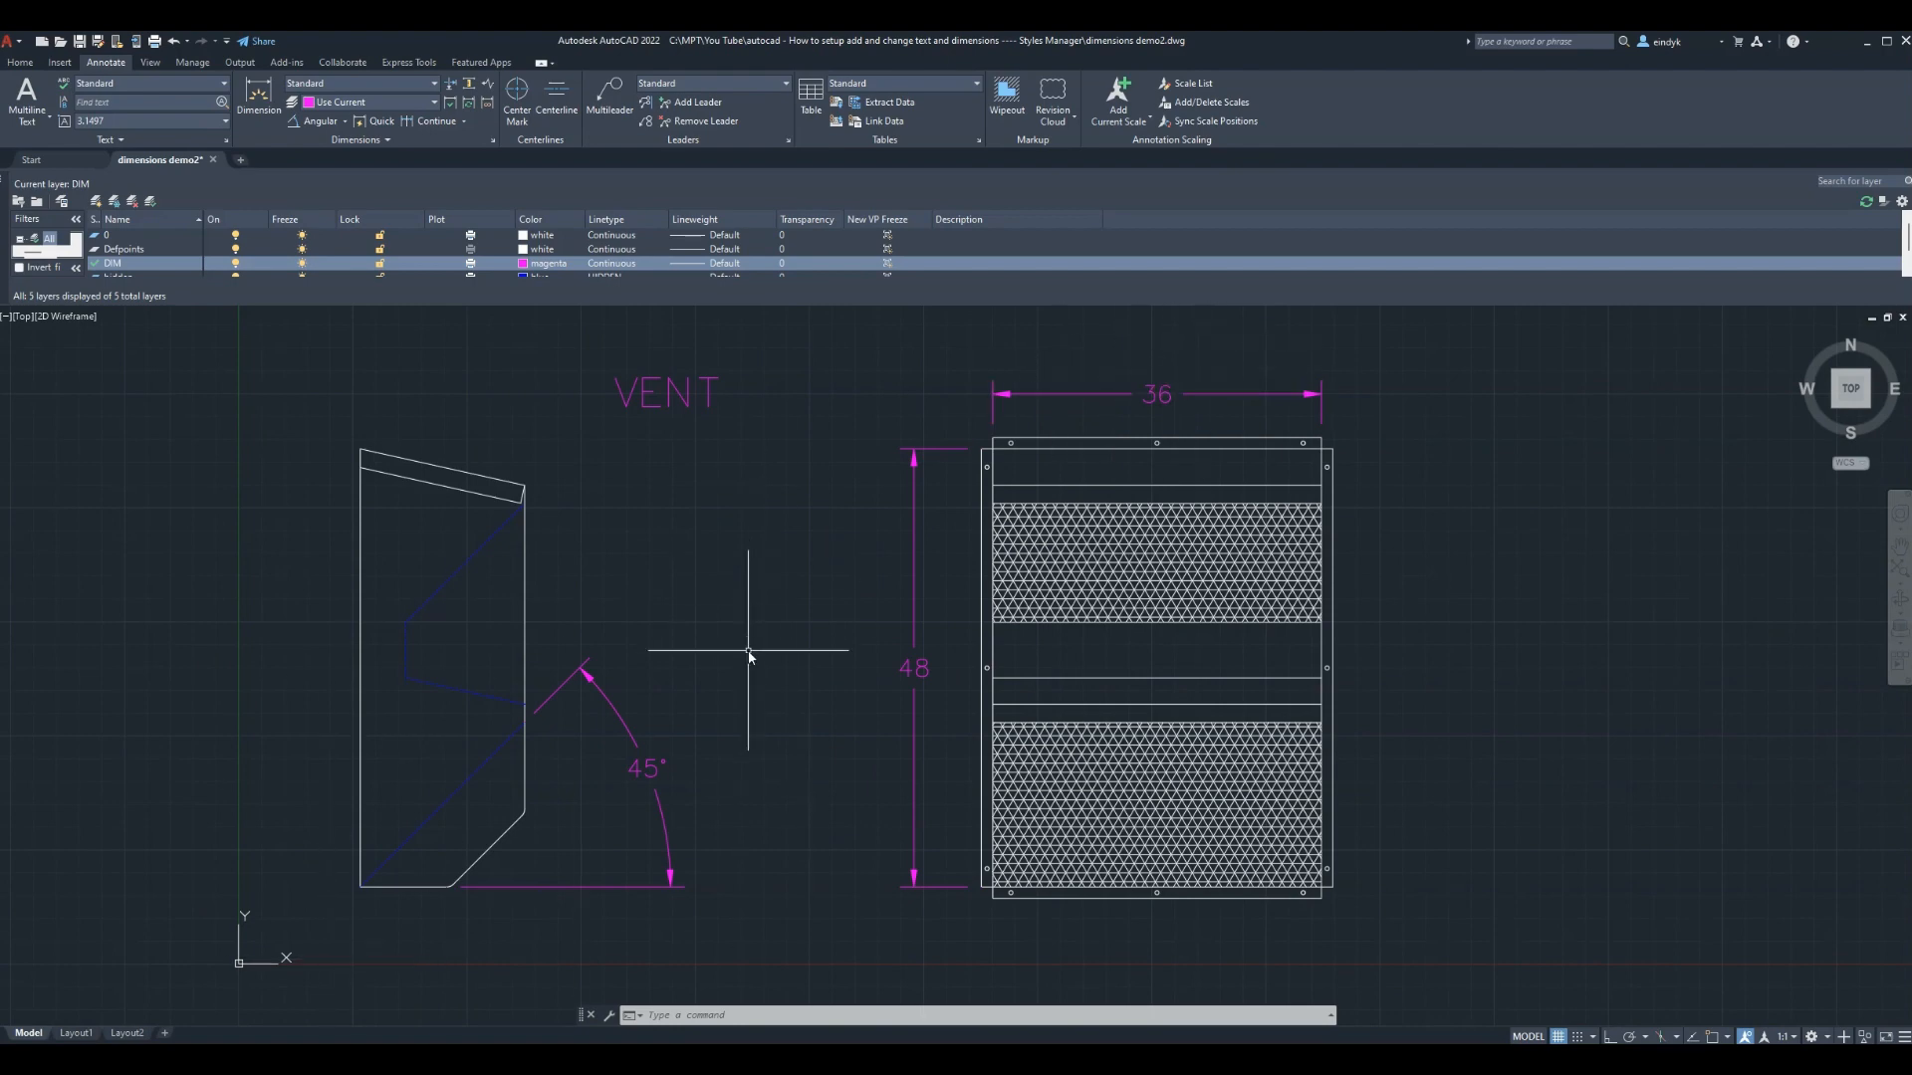
# Create layer DIM2 beside DIM with colour green, keeping DIM selected
pyautogui.click(120, 264)
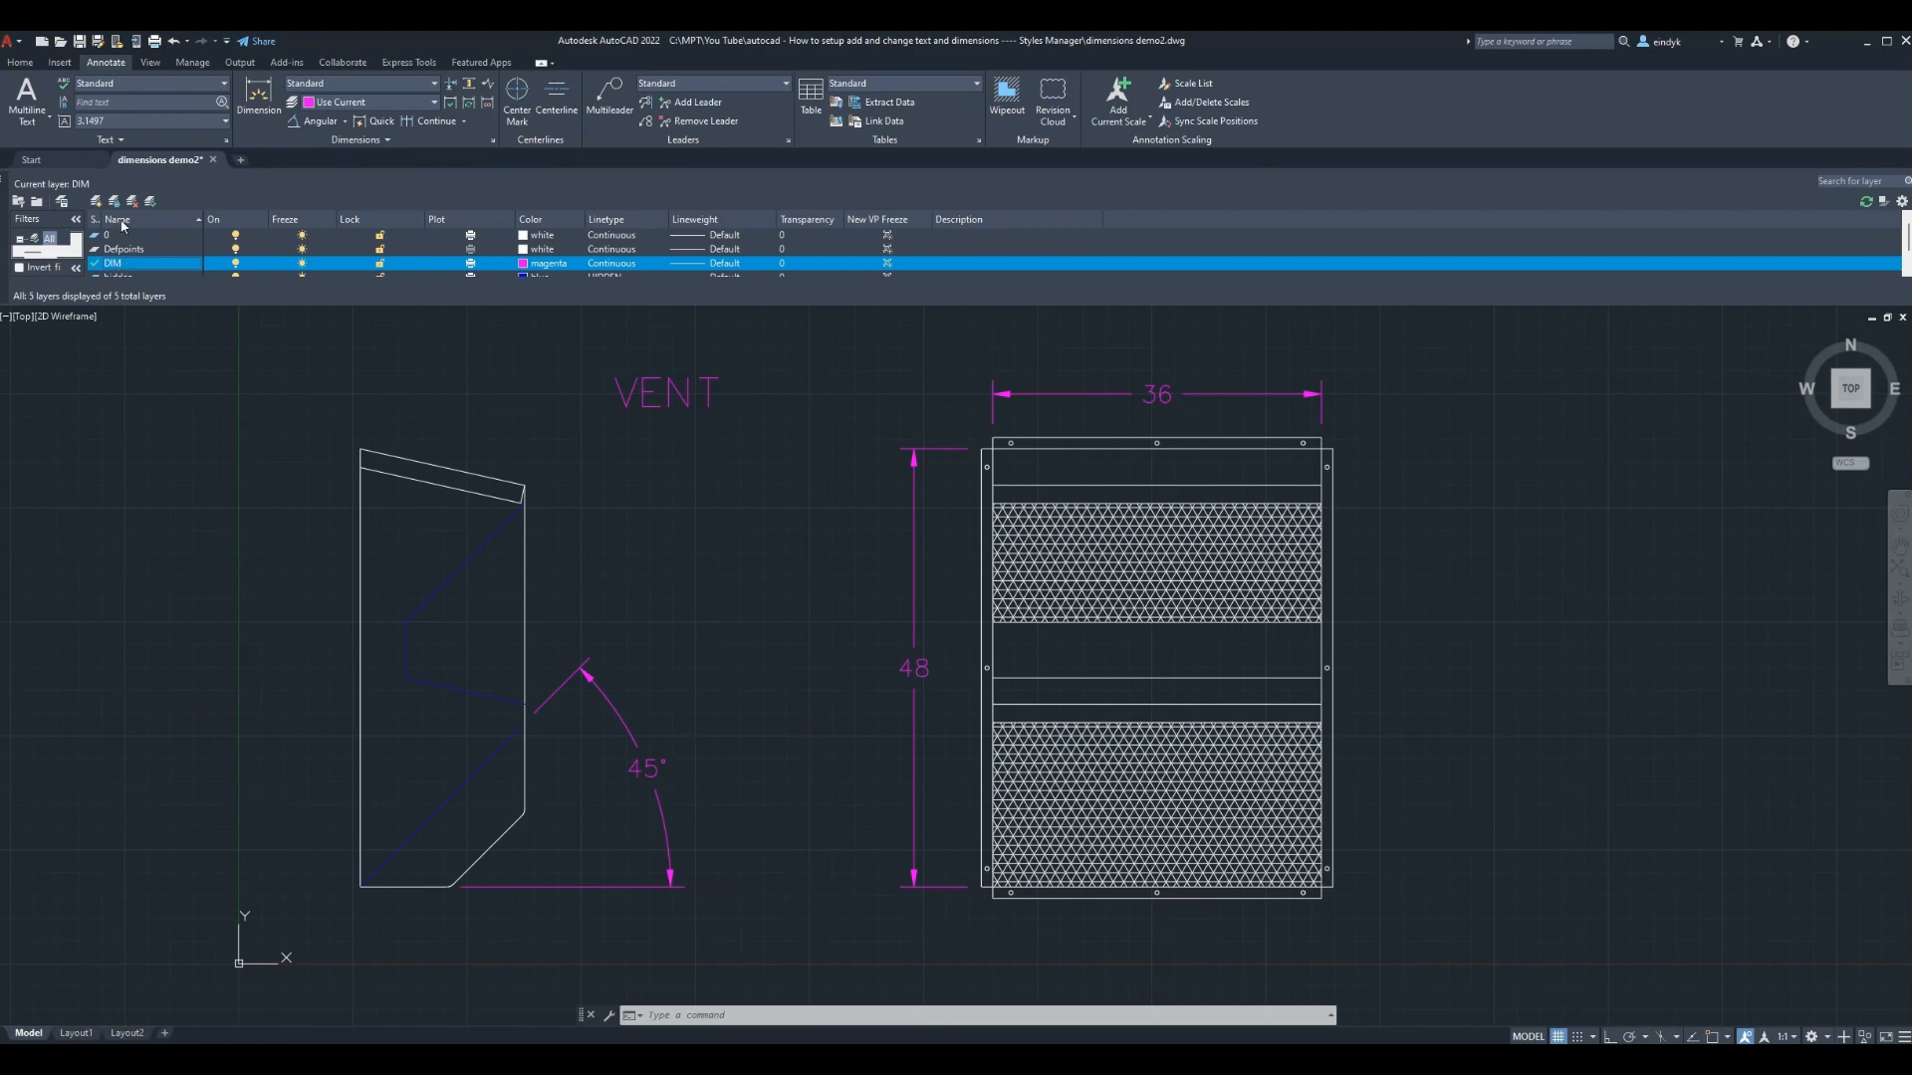
pyautogui.click(96, 201)
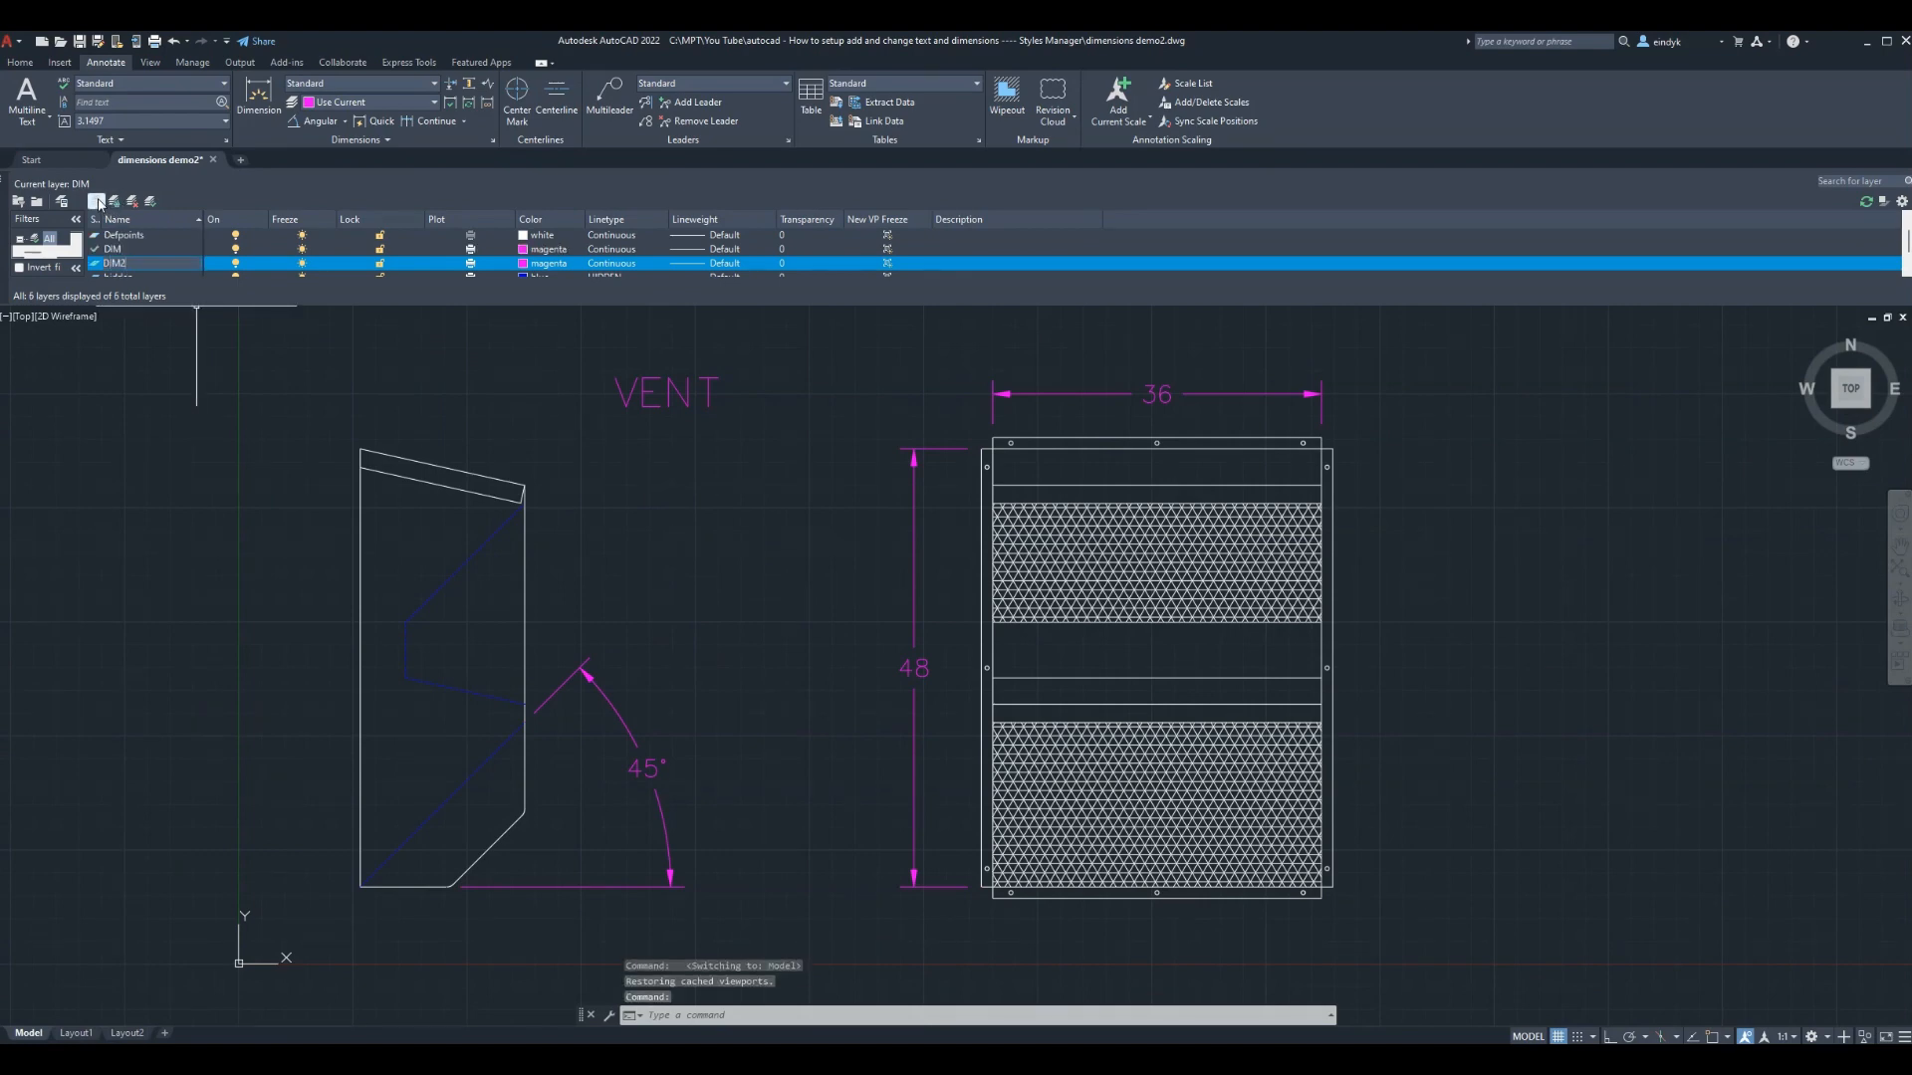
pyautogui.press('Return')
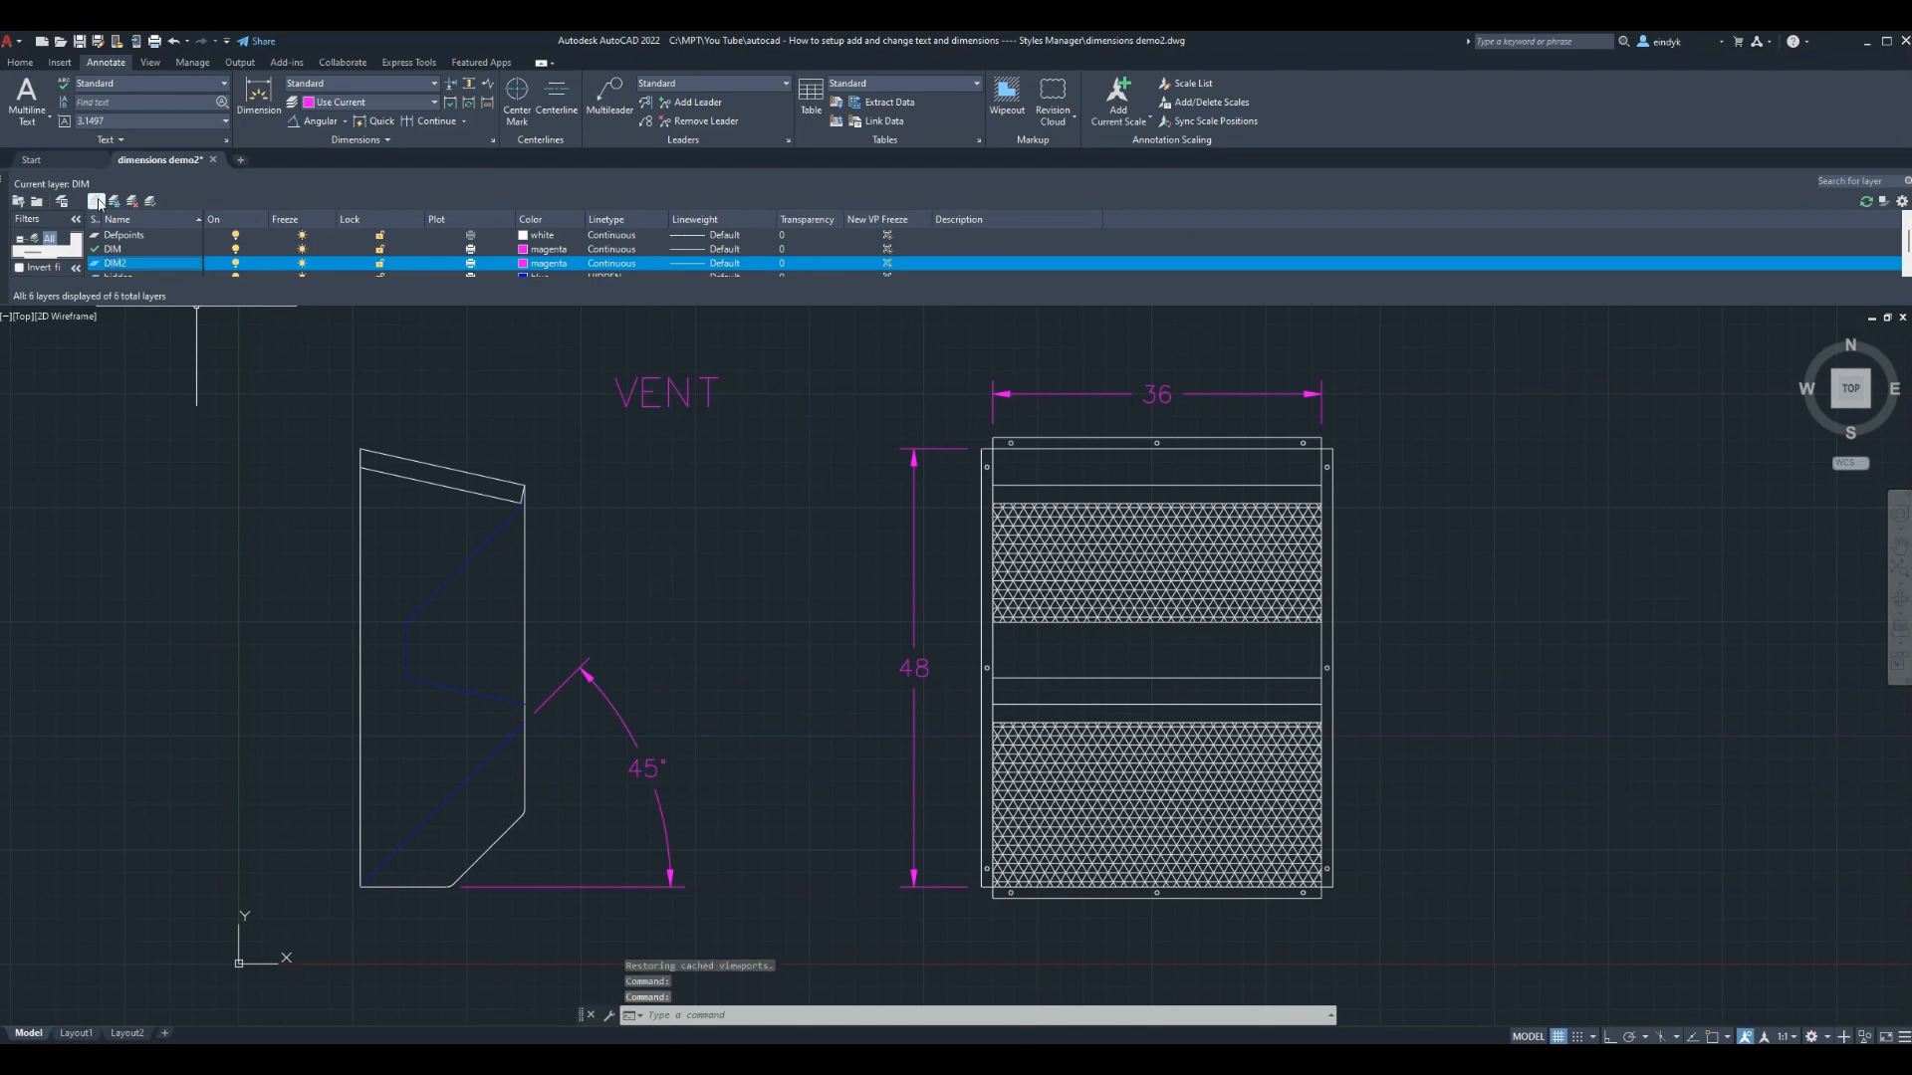
pyautogui.click(542, 266)
pyautogui.click(1320, 593)
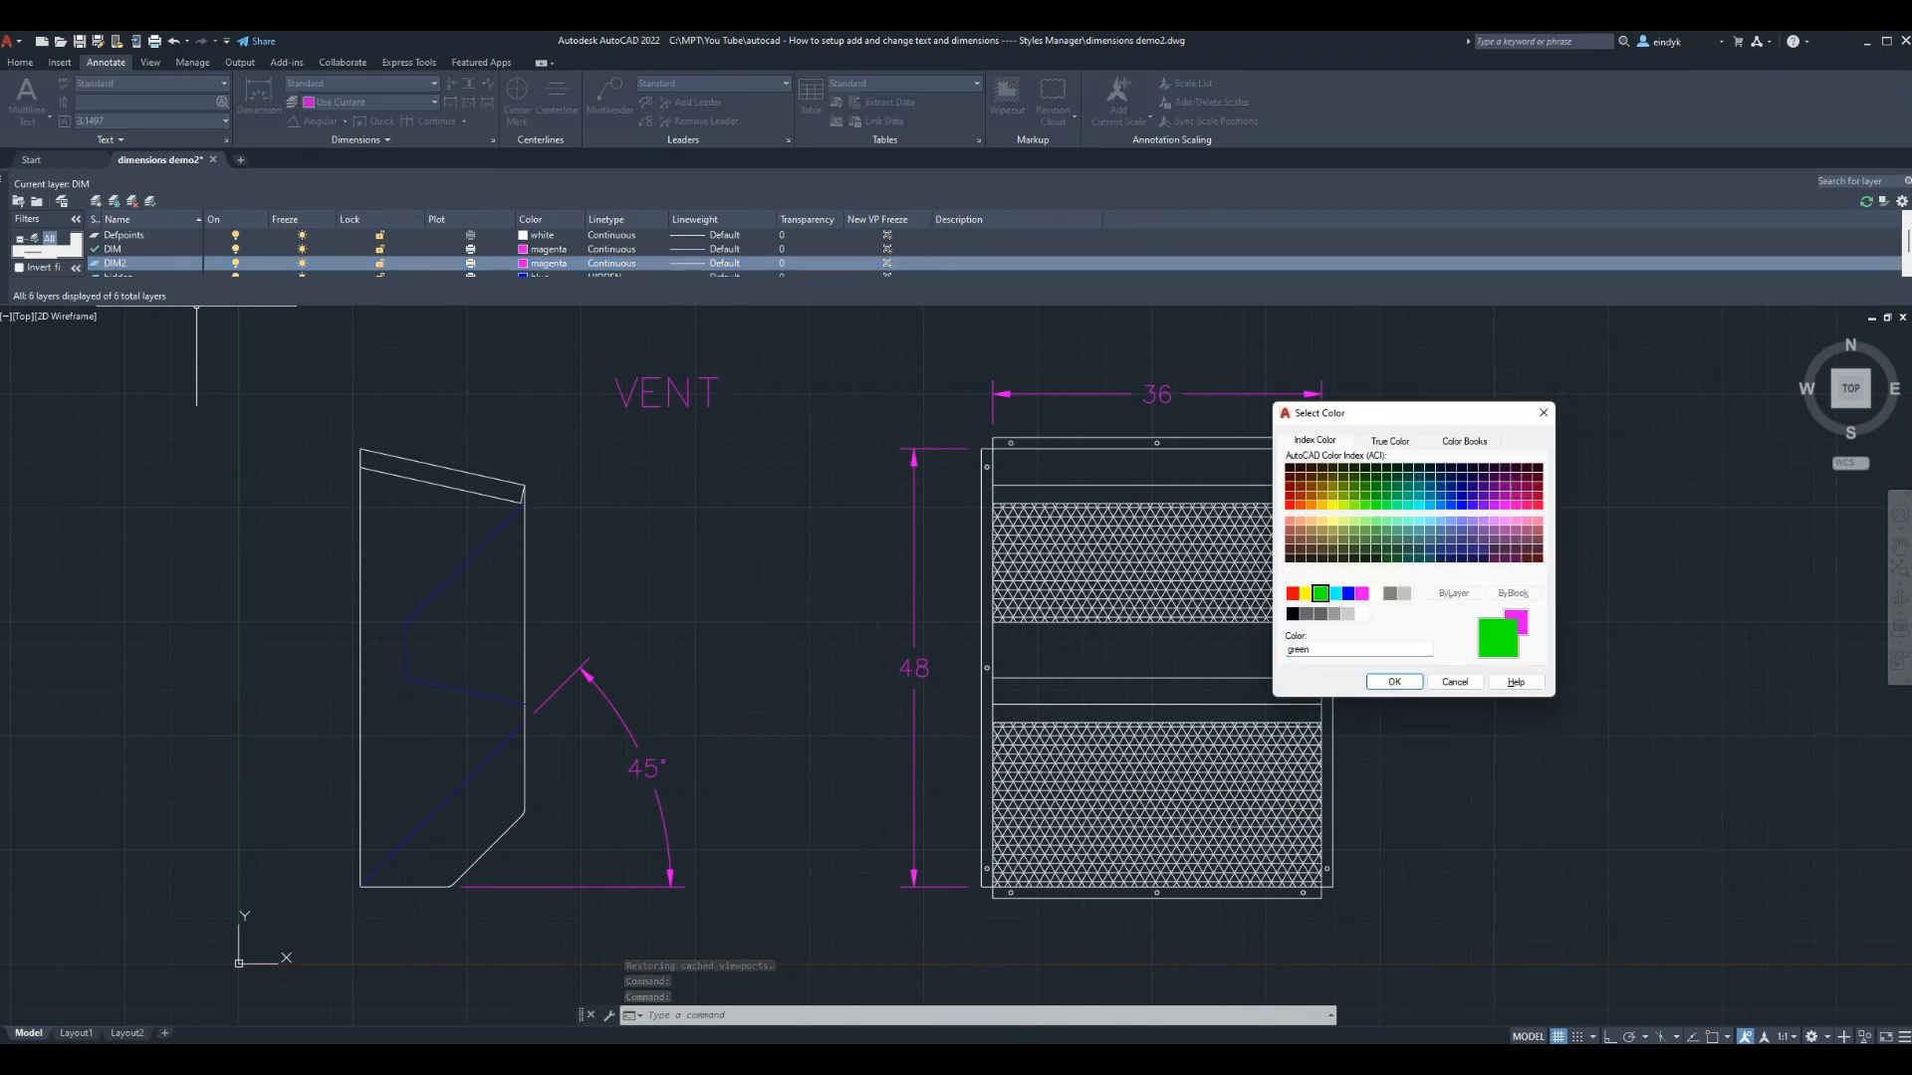
pyautogui.click(1394, 681)
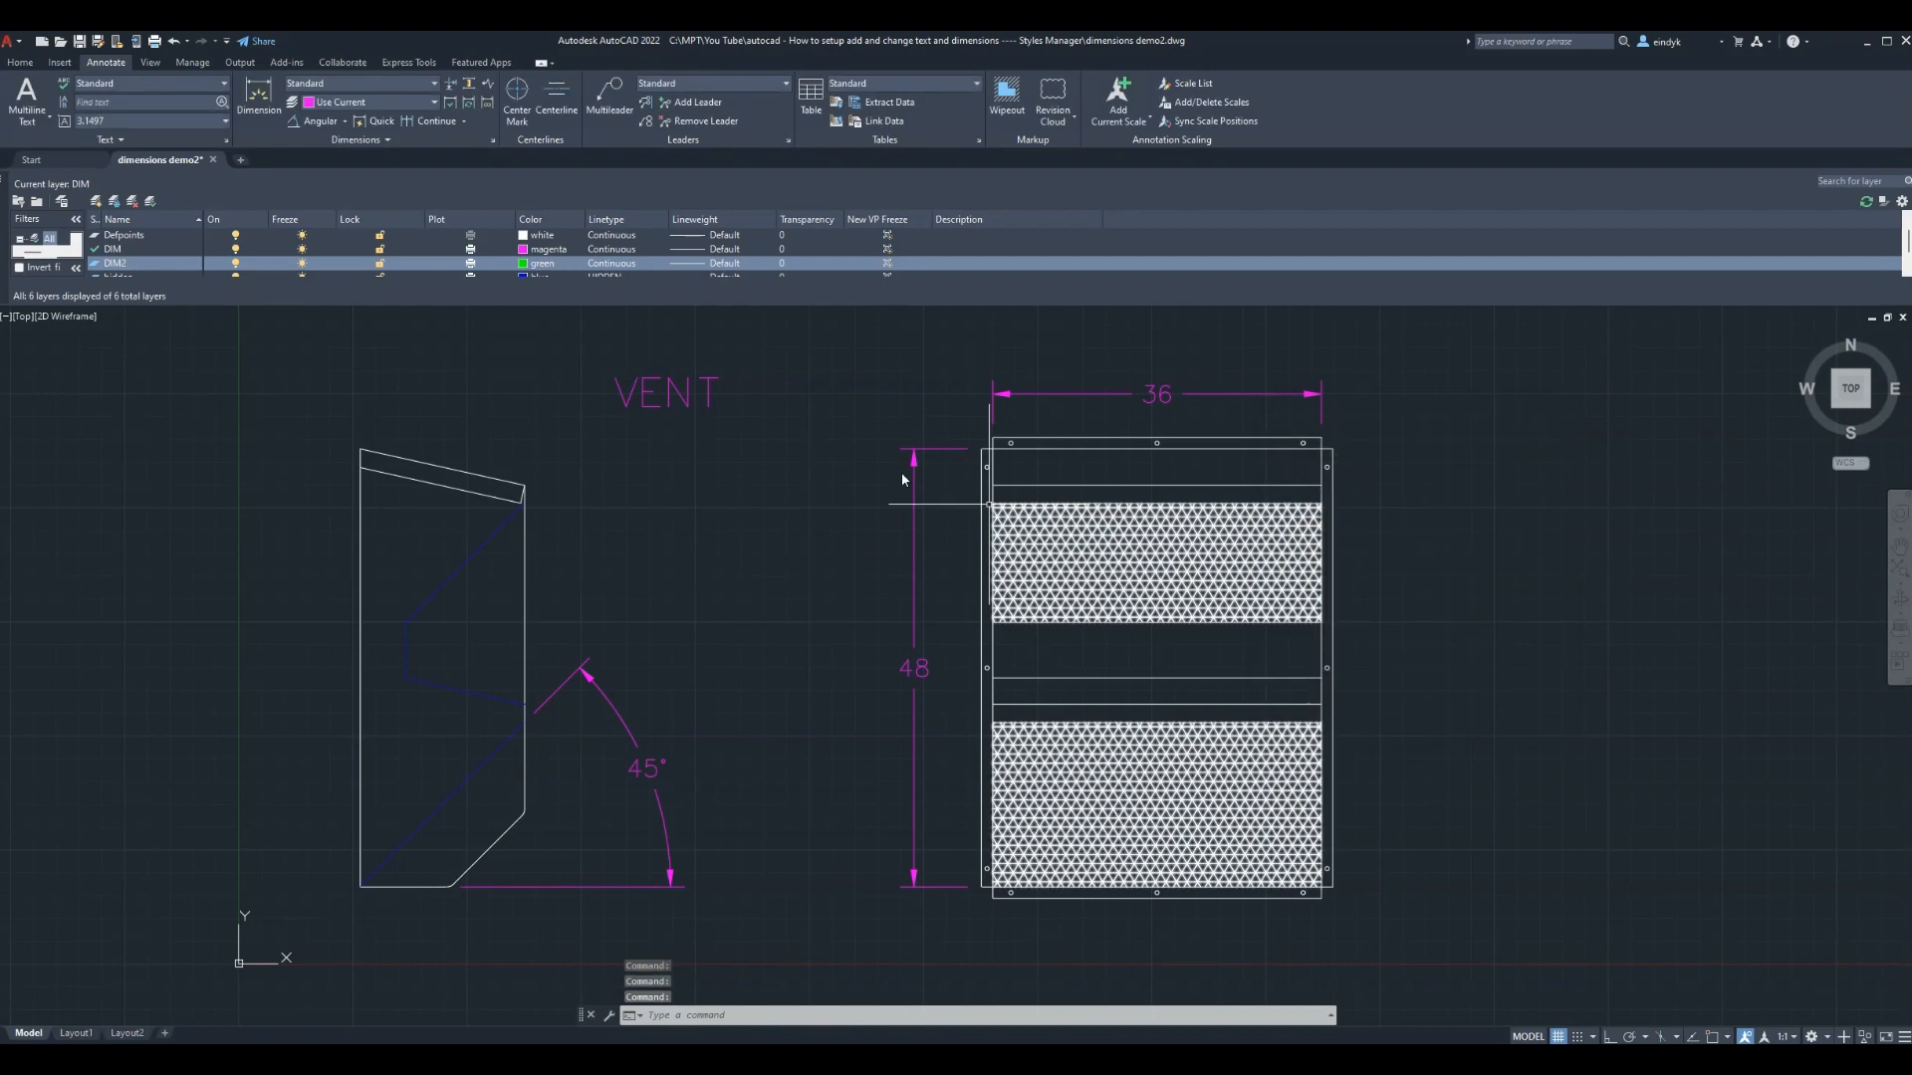
pyautogui.click(236, 267)
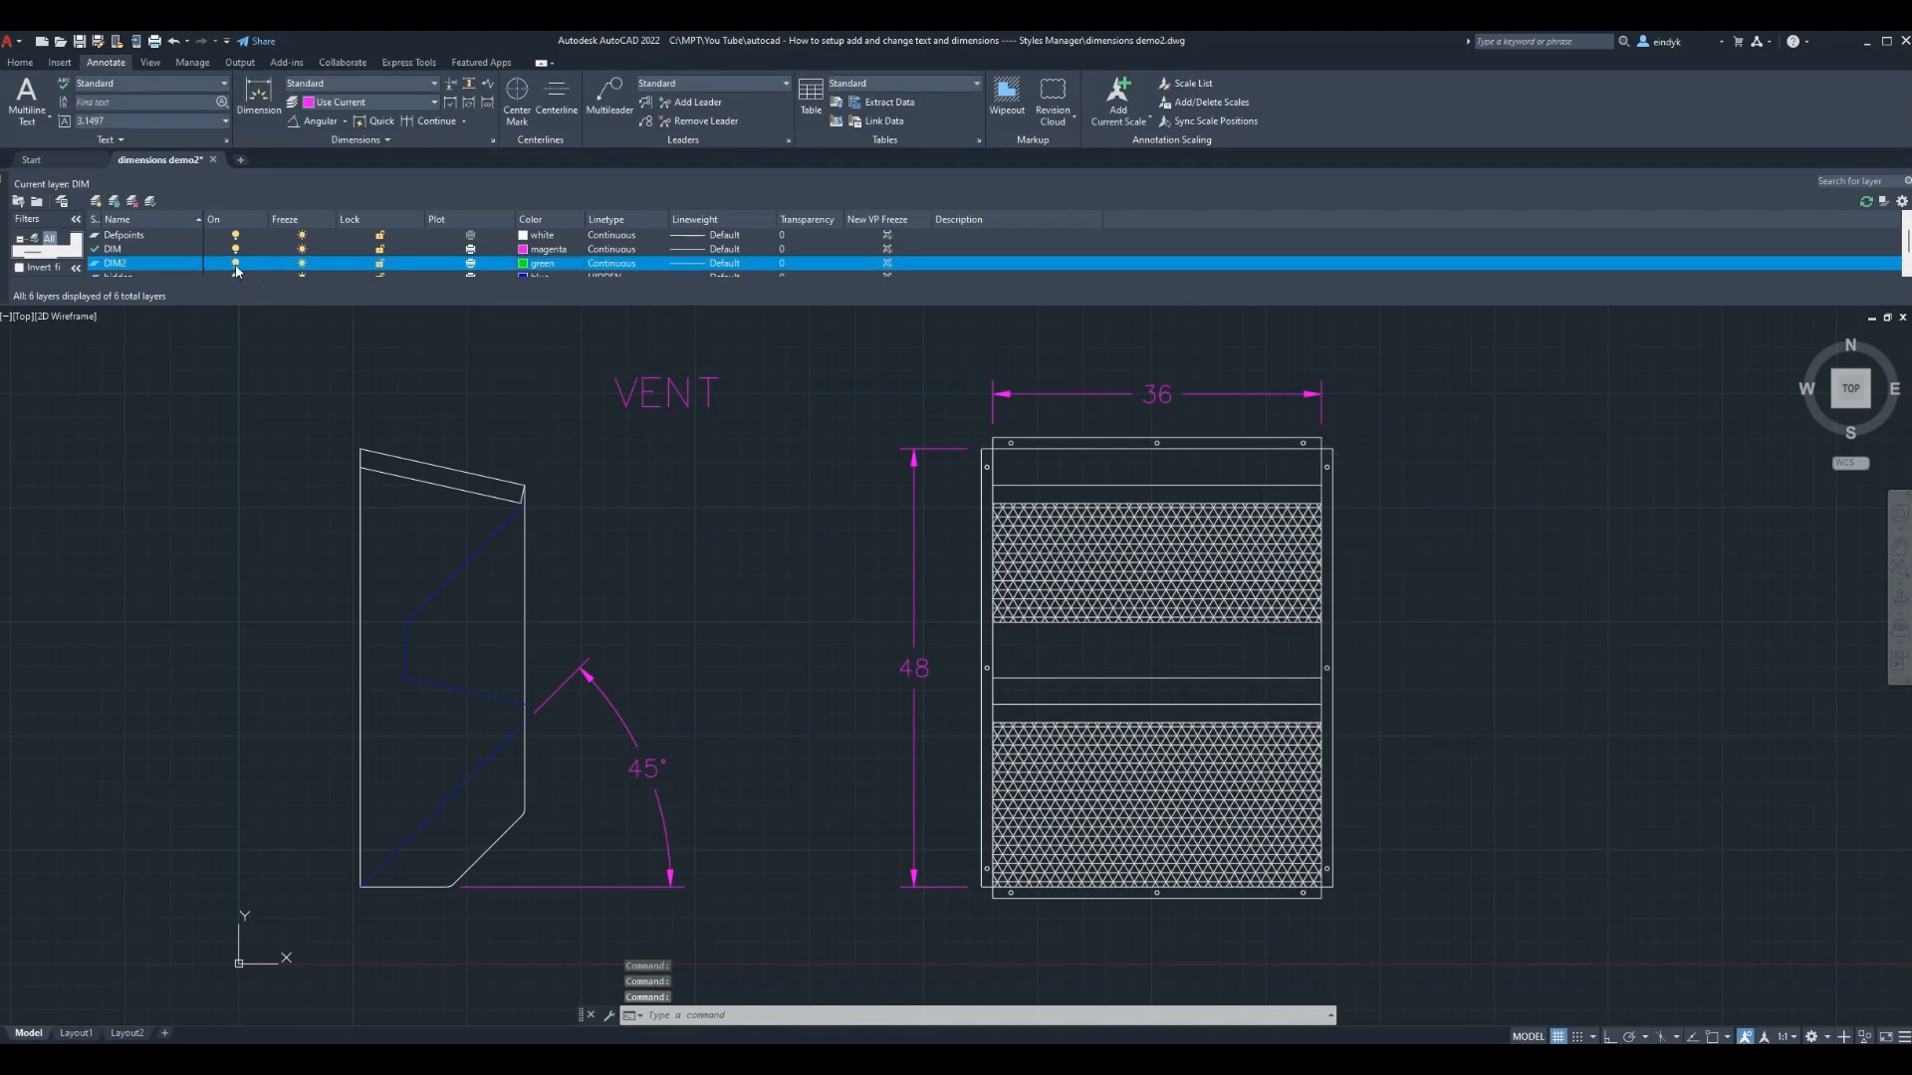
pyautogui.click(153, 251)
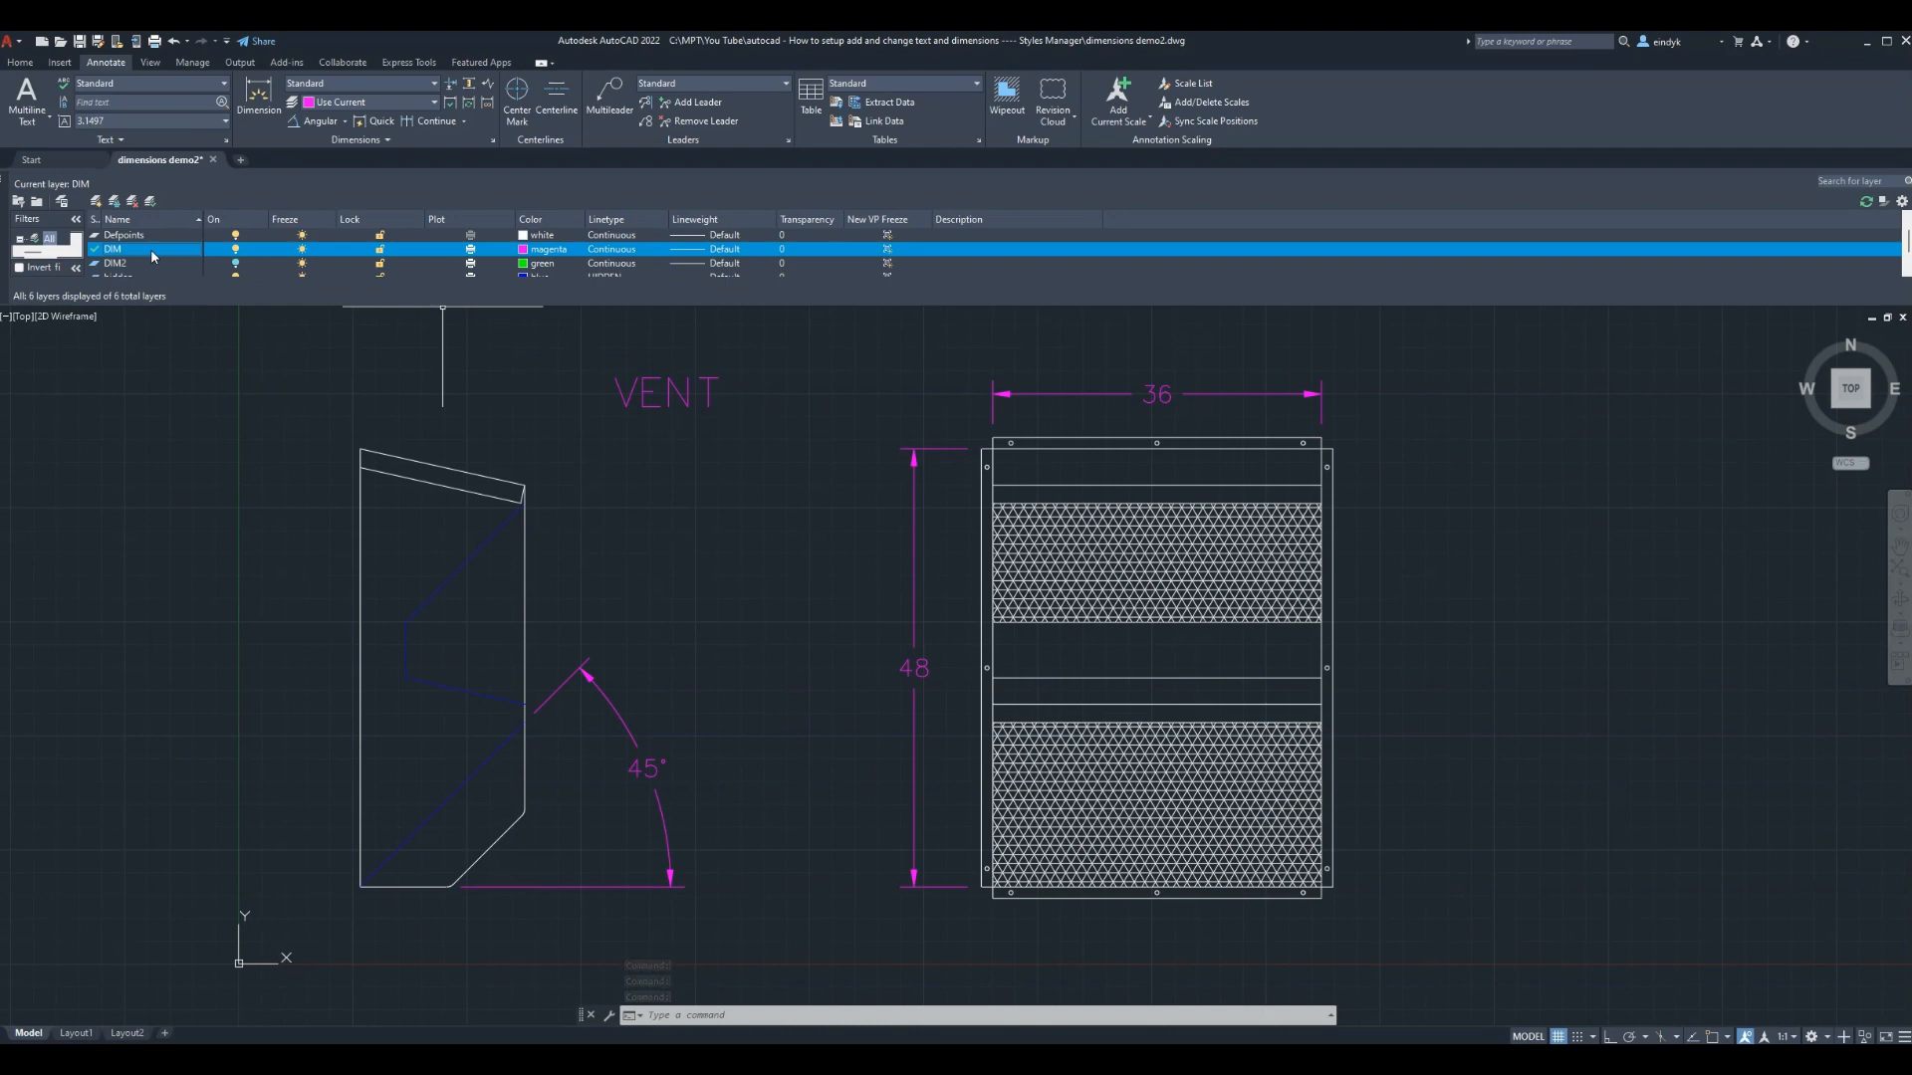
pyautogui.click(709, 657)
pyautogui.click(763, 632)
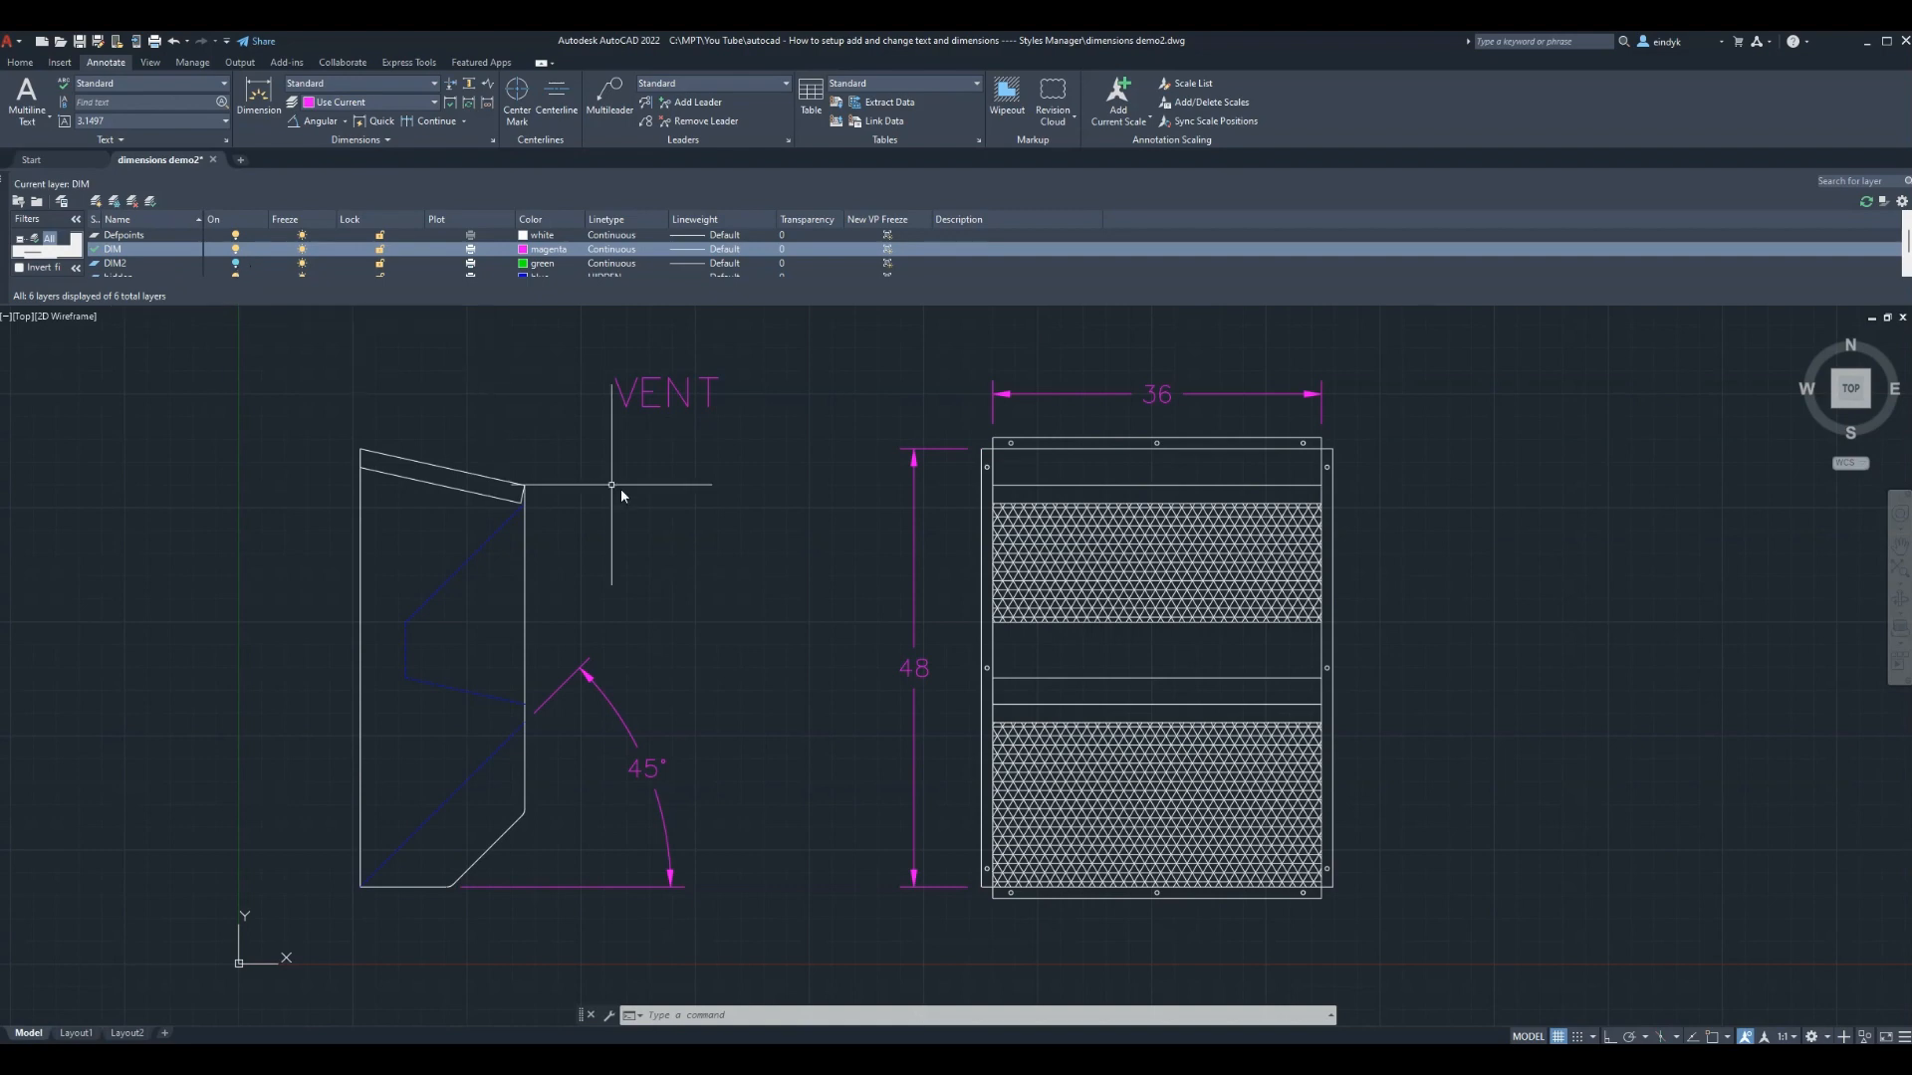
# Use CHPROP to move the 36, 48, 45° dimensions and VENT text onto layer DIM2
pyautogui.write('CH')
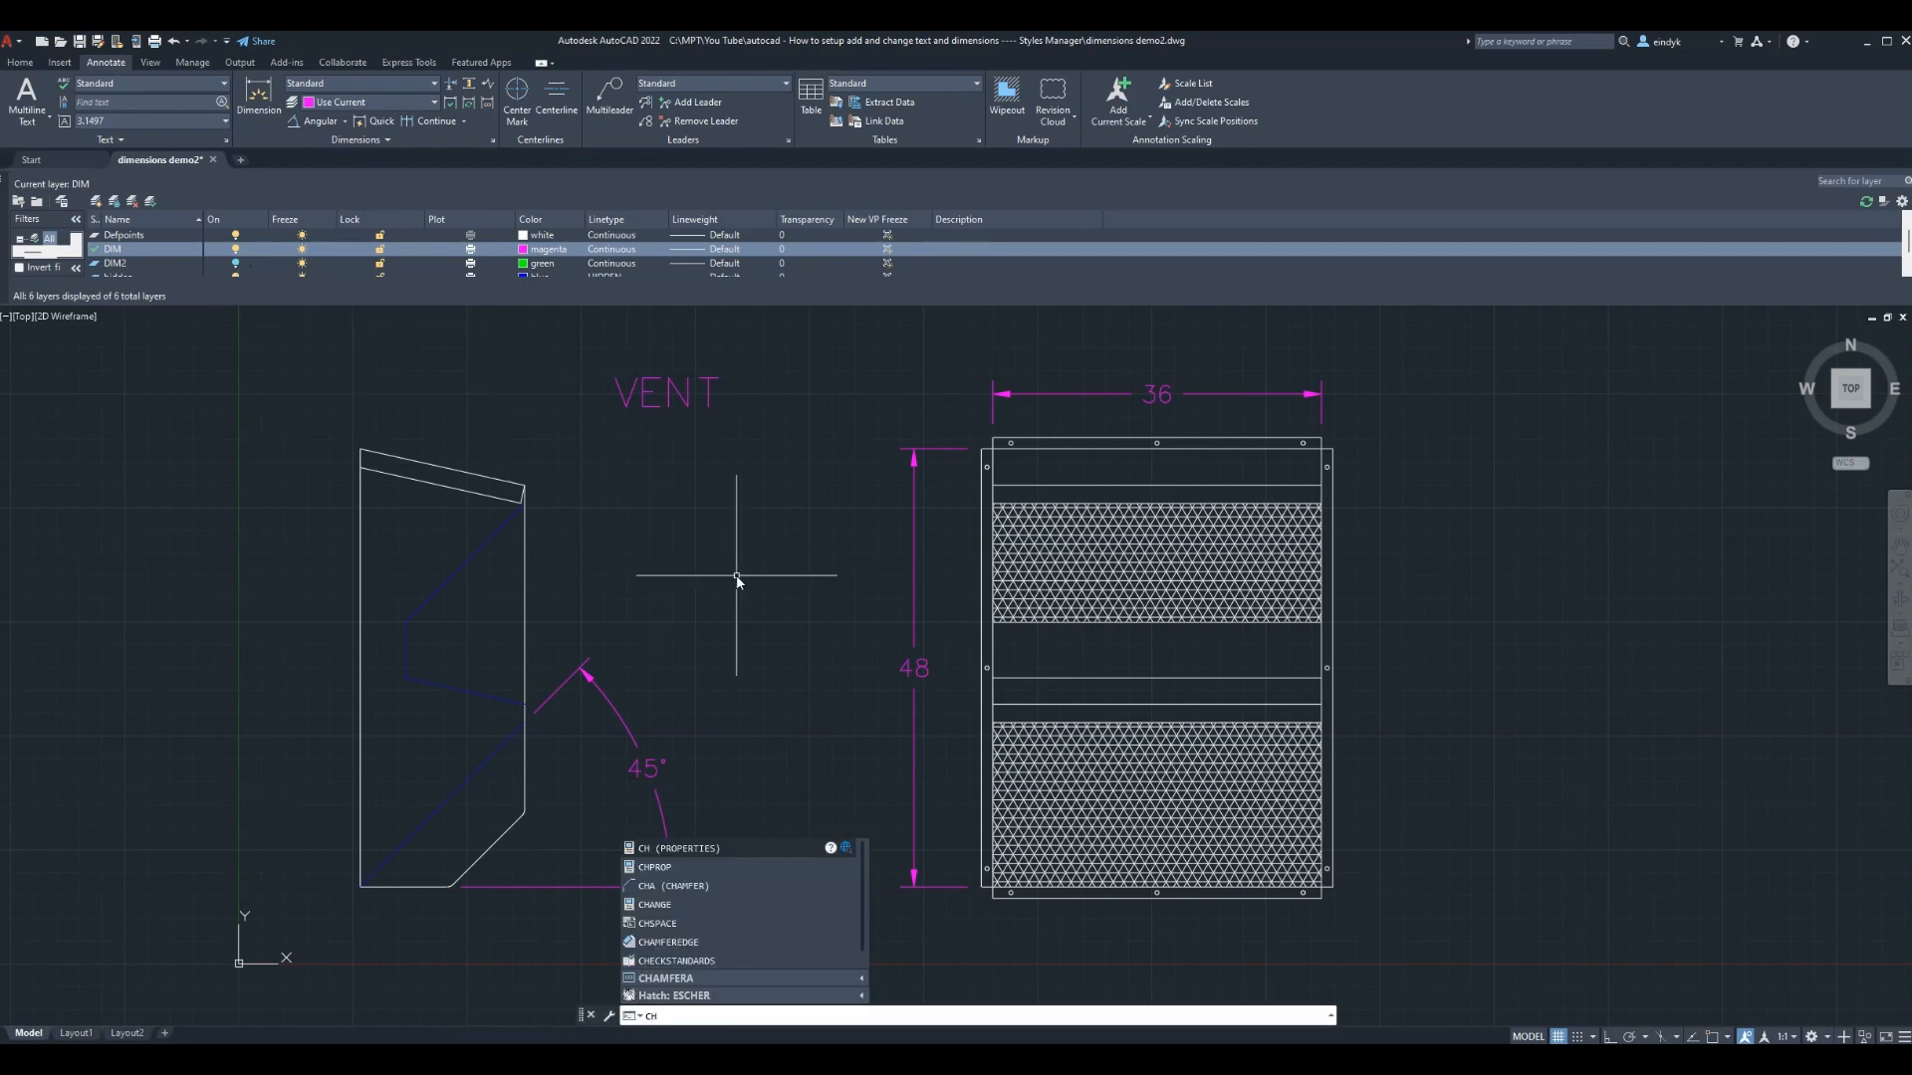
pyautogui.write('PROP')
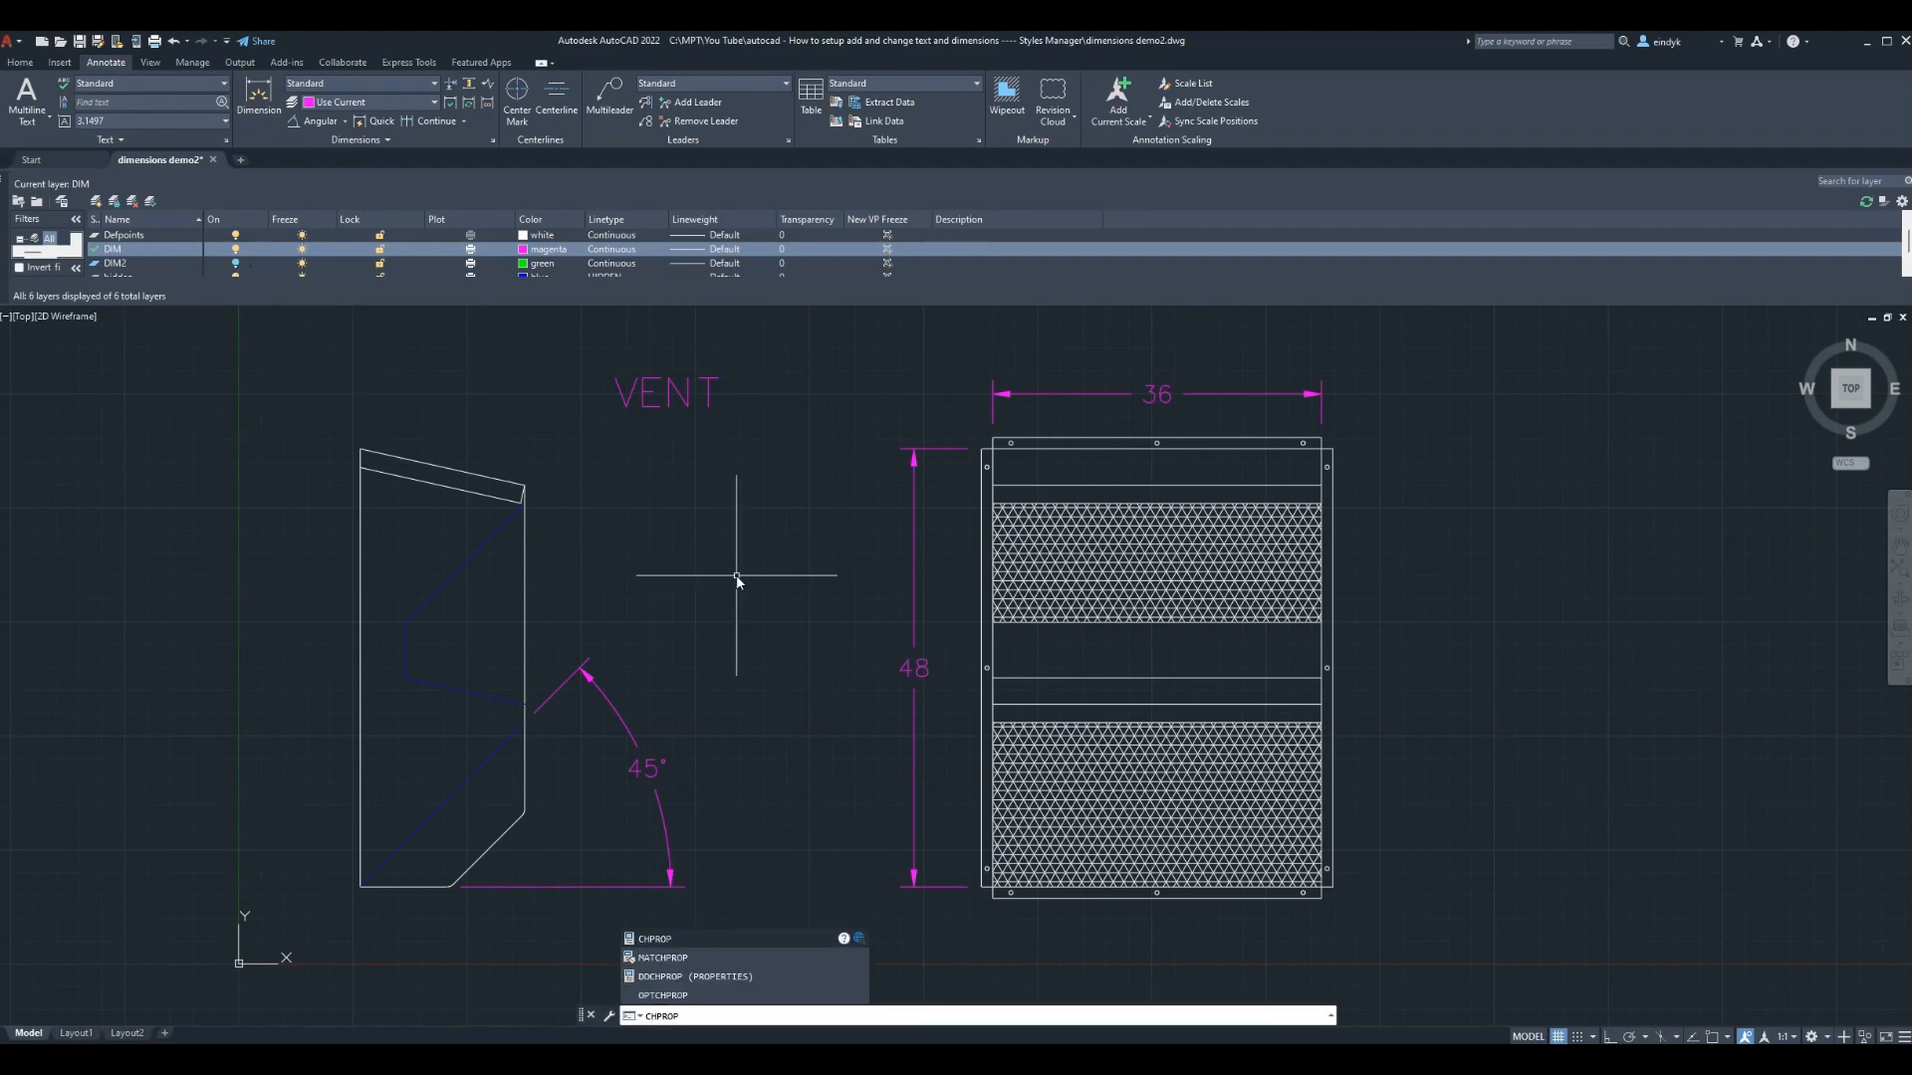
pyautogui.press('Return')
pyautogui.click(935, 853)
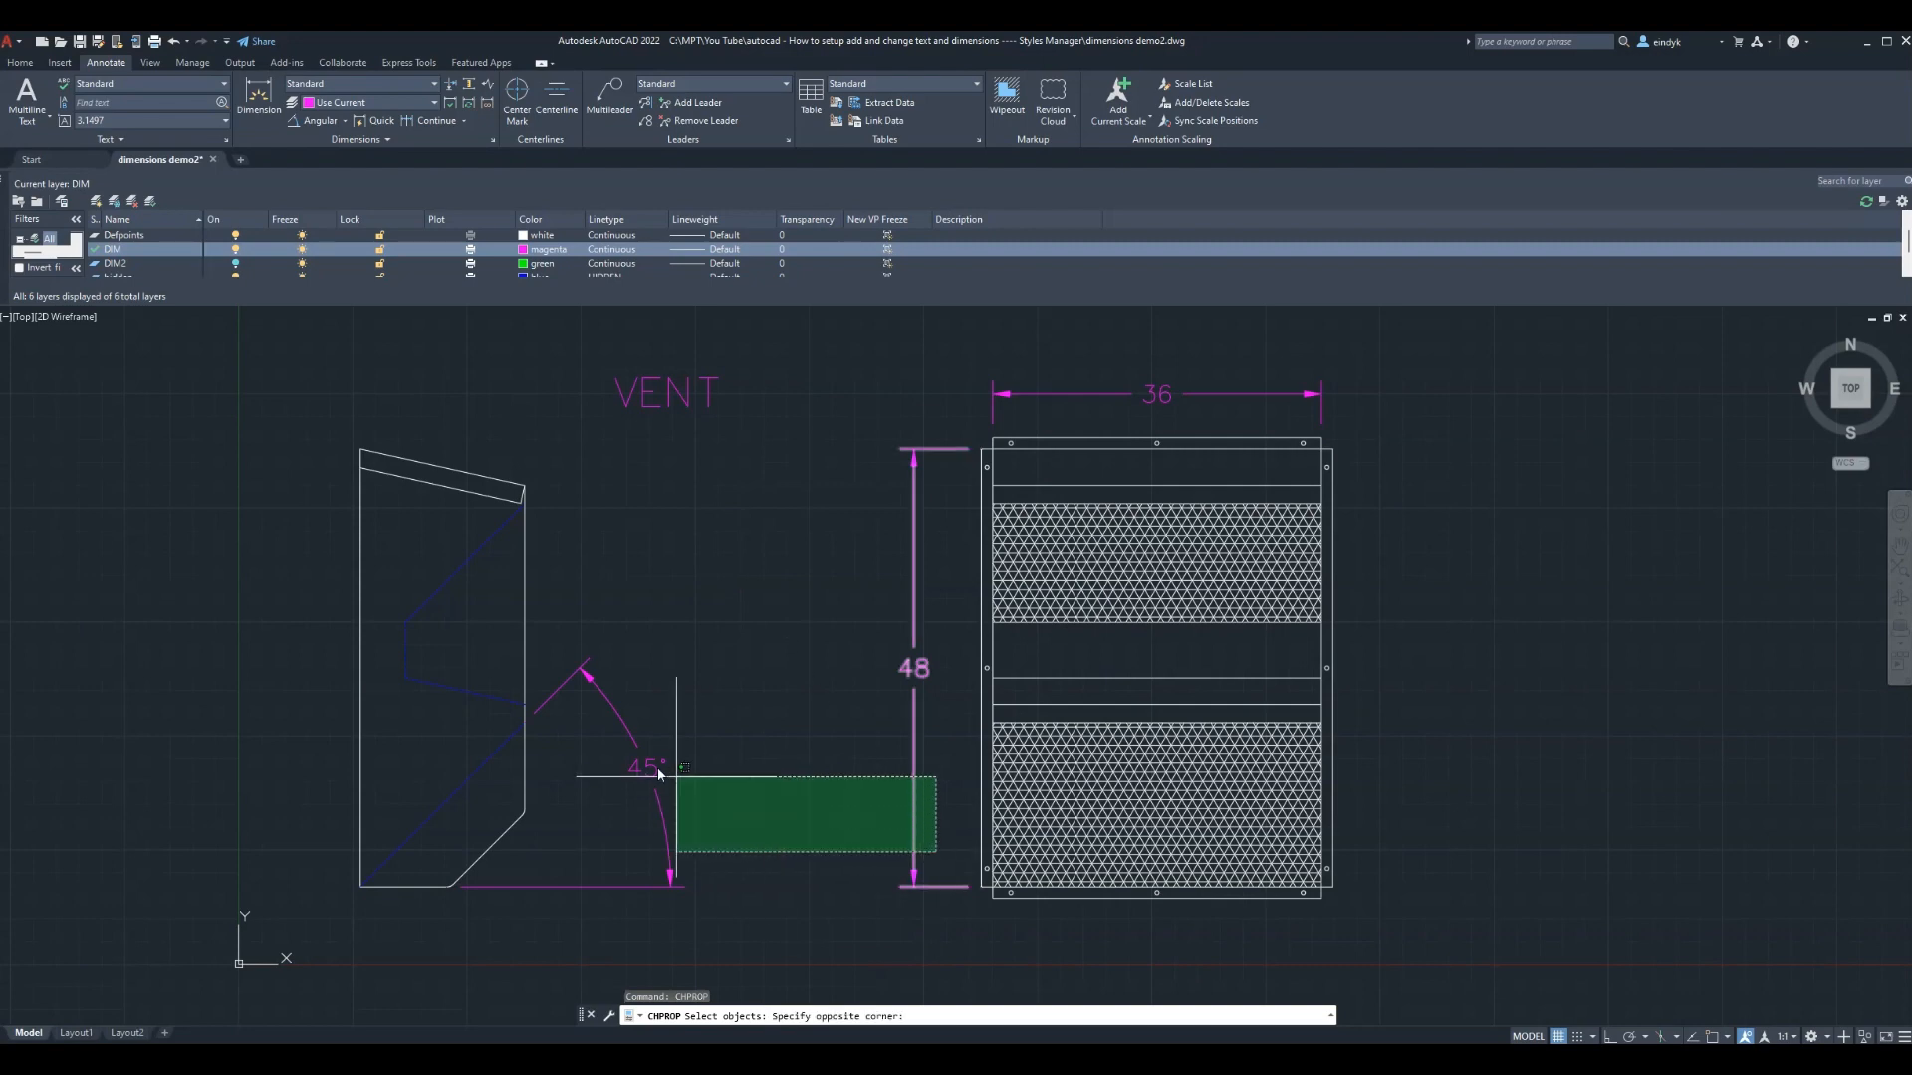
pyautogui.click(522, 634)
pyautogui.click(1032, 415)
pyautogui.click(619, 350)
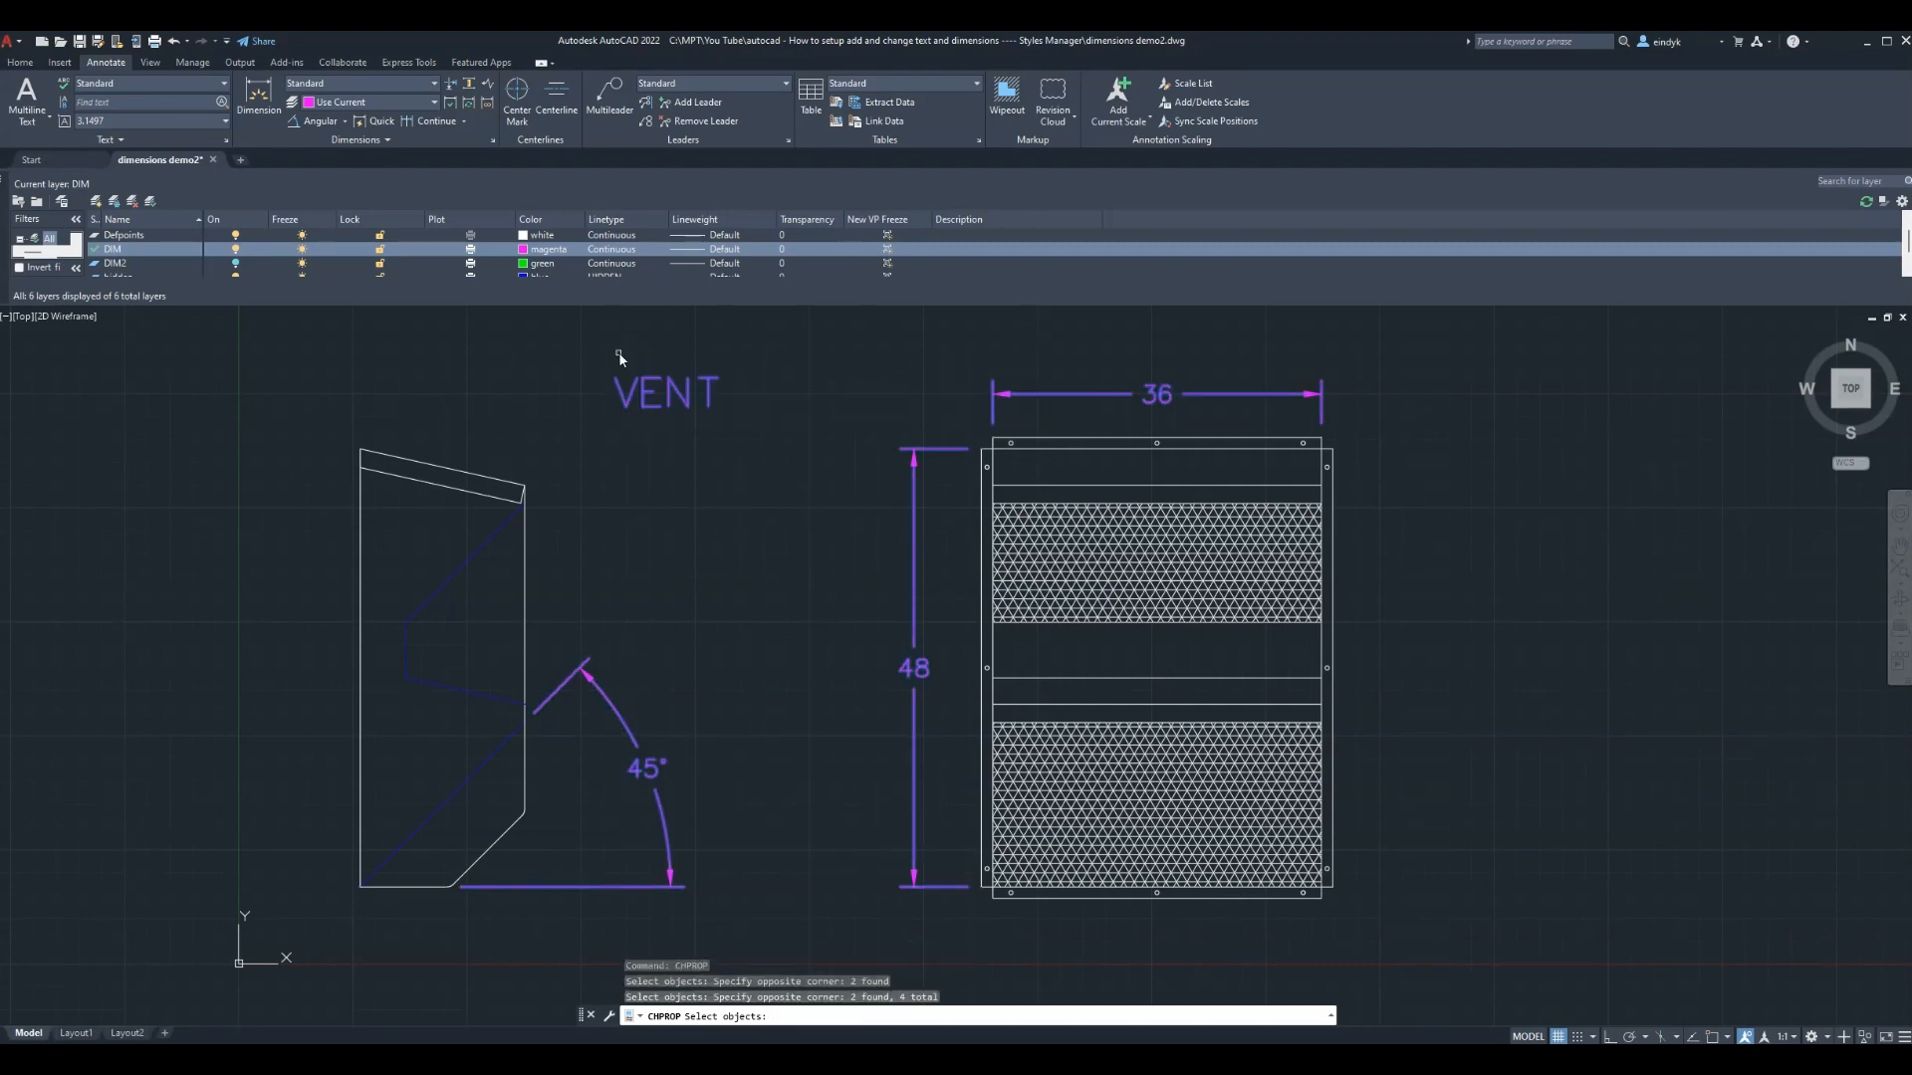
pyautogui.press('Return')
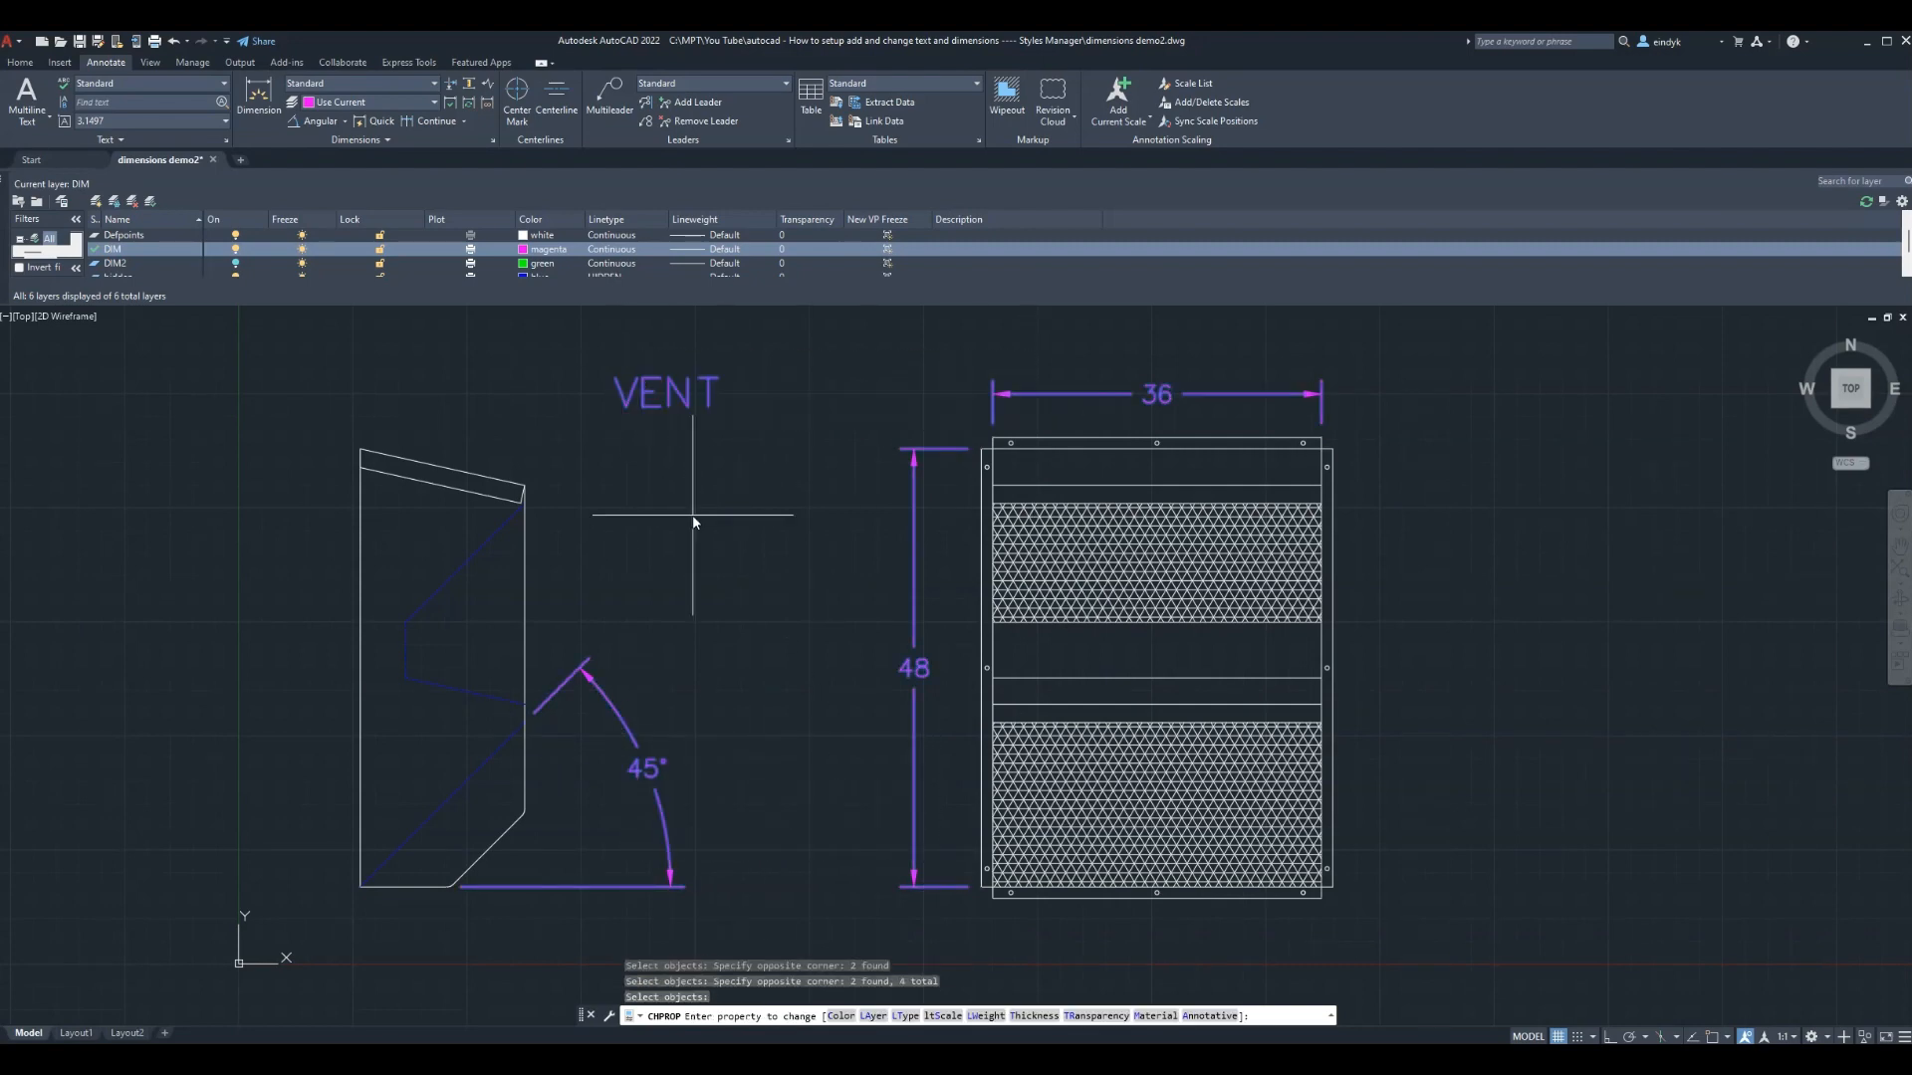
pyautogui.write('LA')
pyautogui.press('Return')
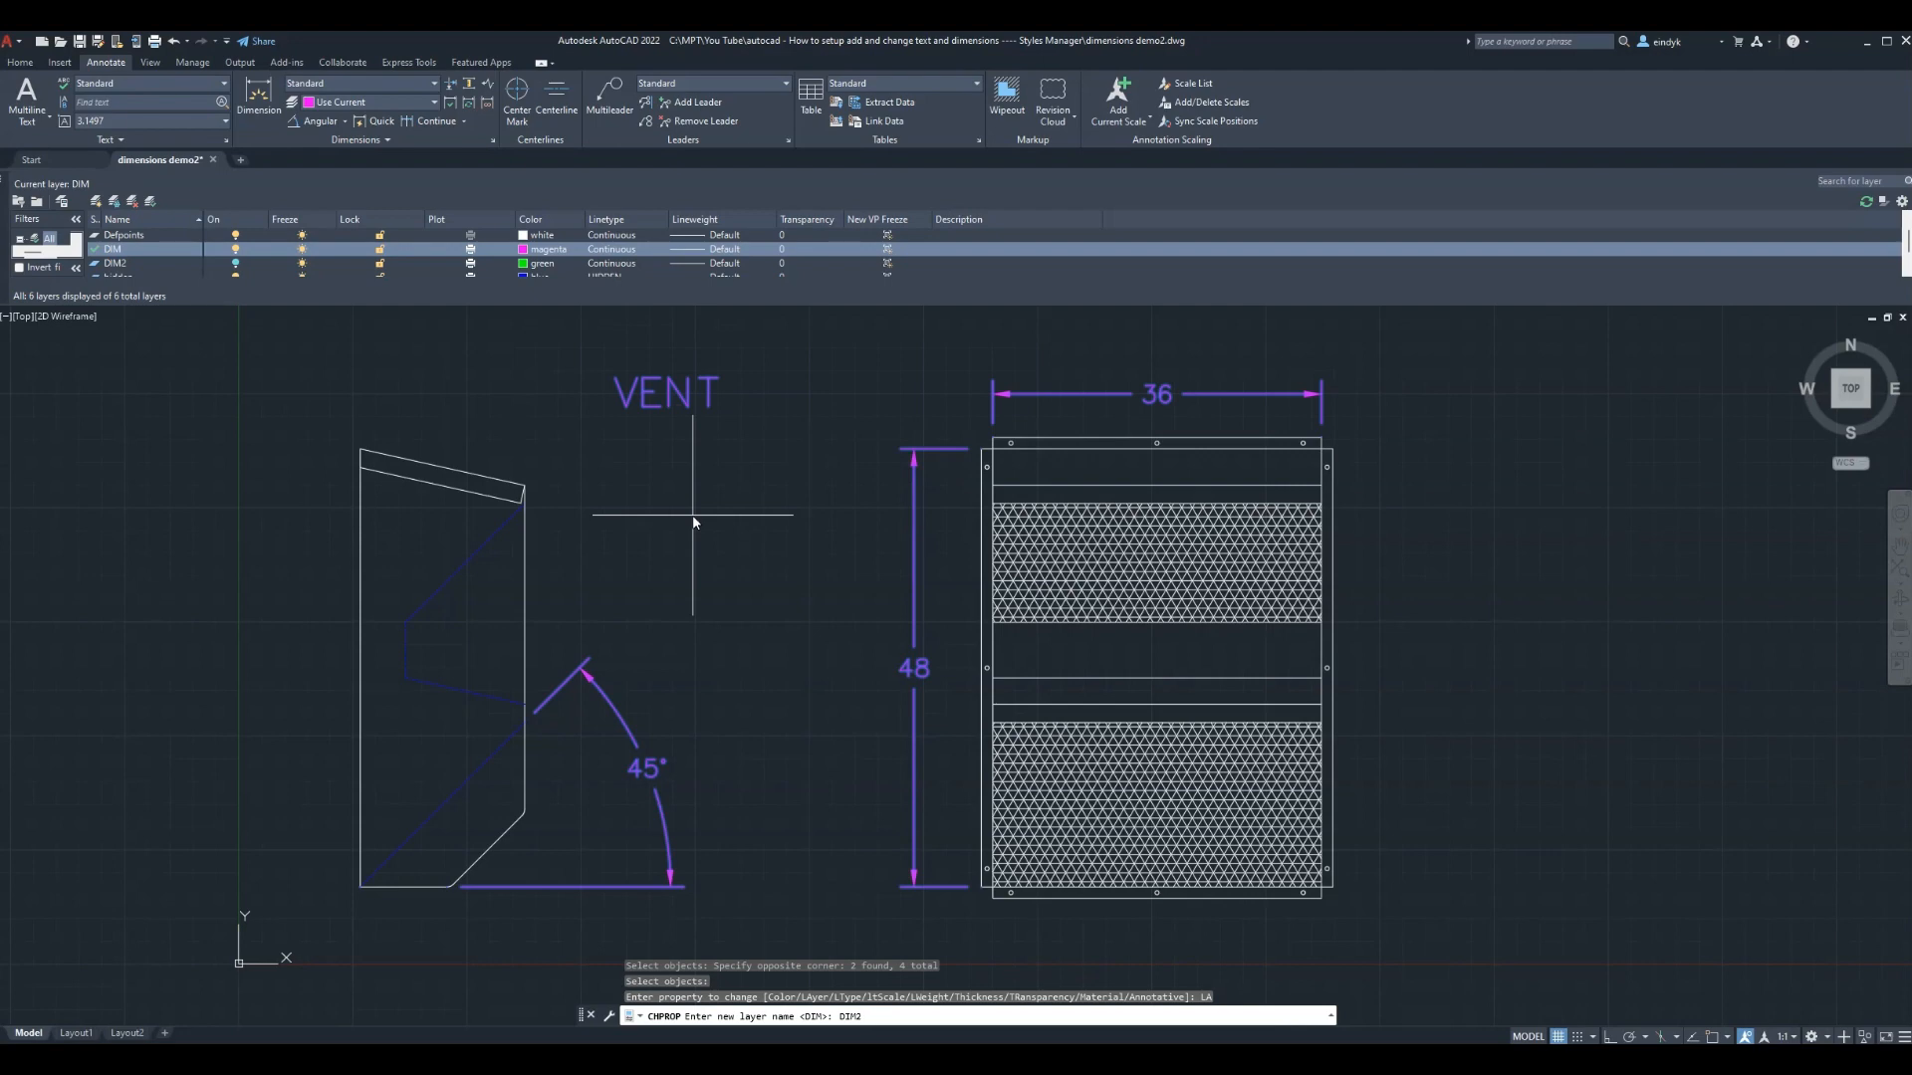
pyautogui.press('Return')
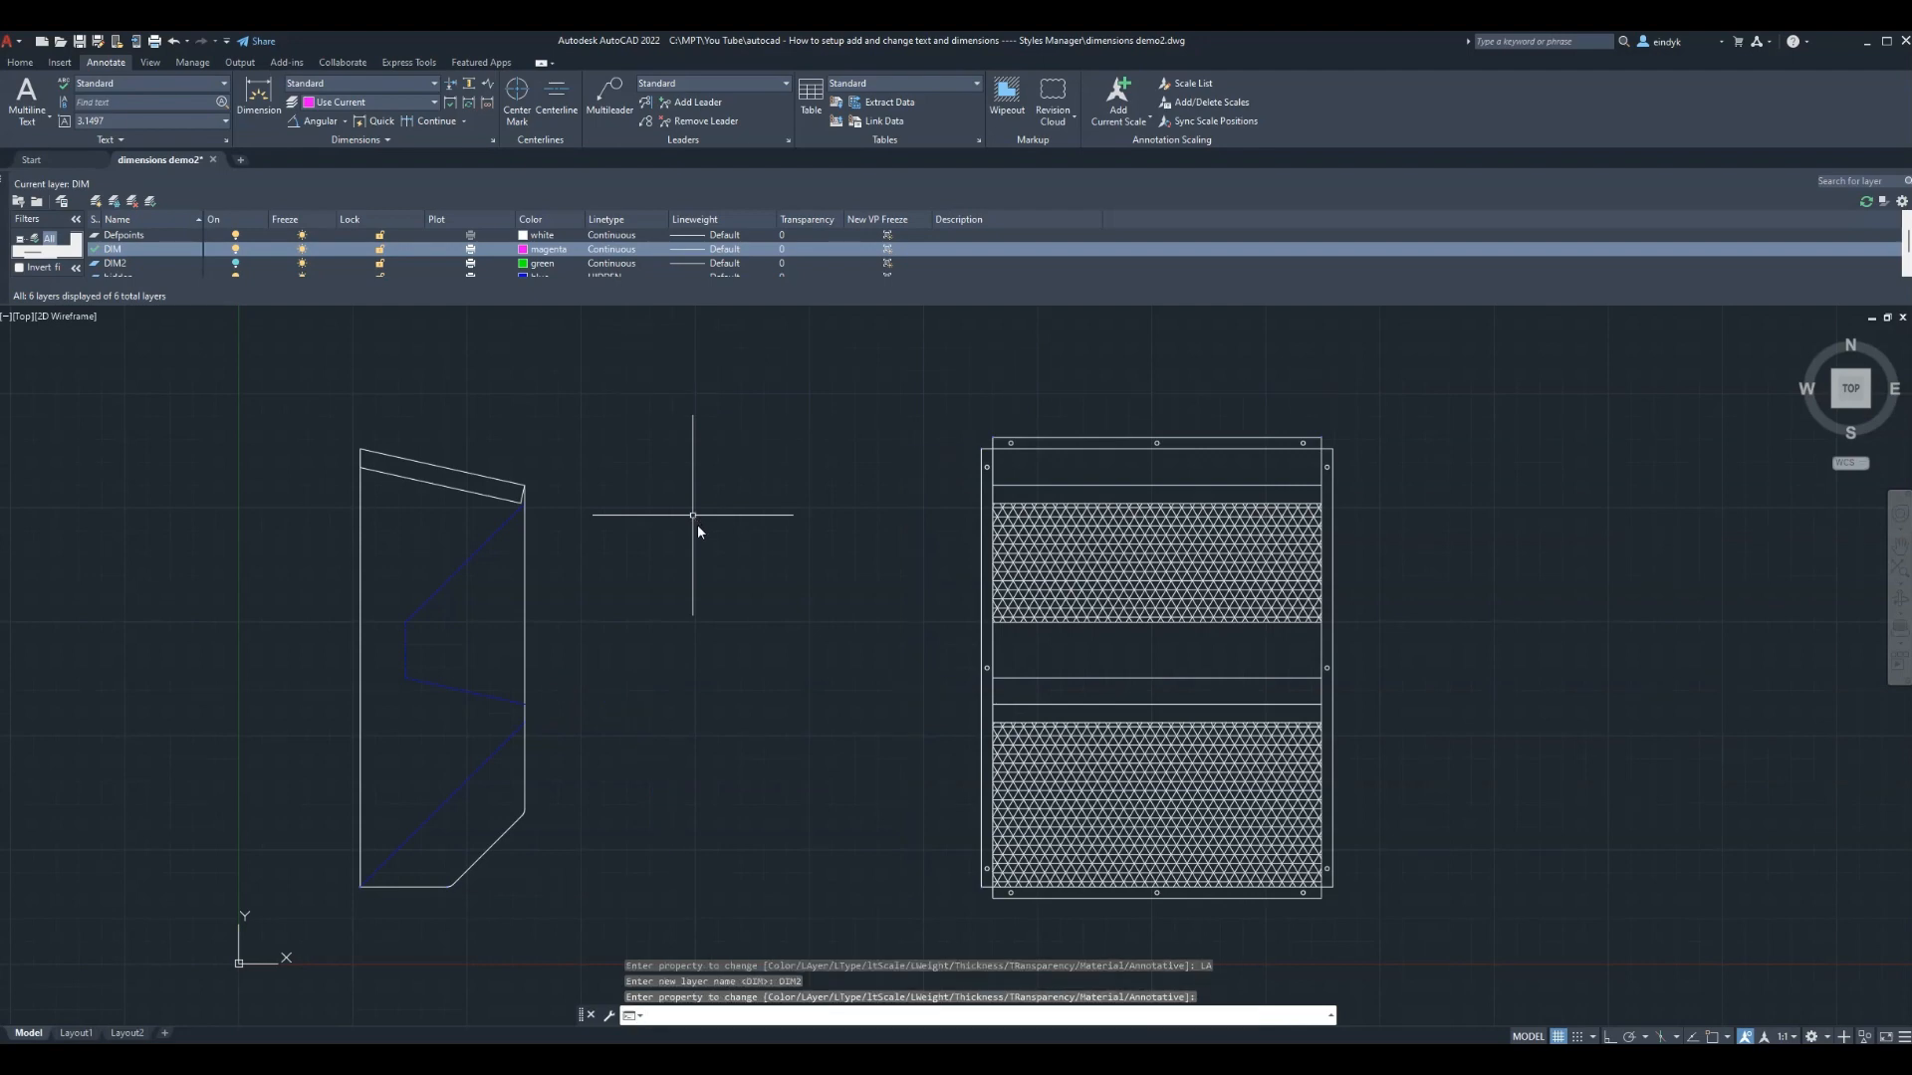
pyautogui.press('Return')
pyautogui.click(235, 264)
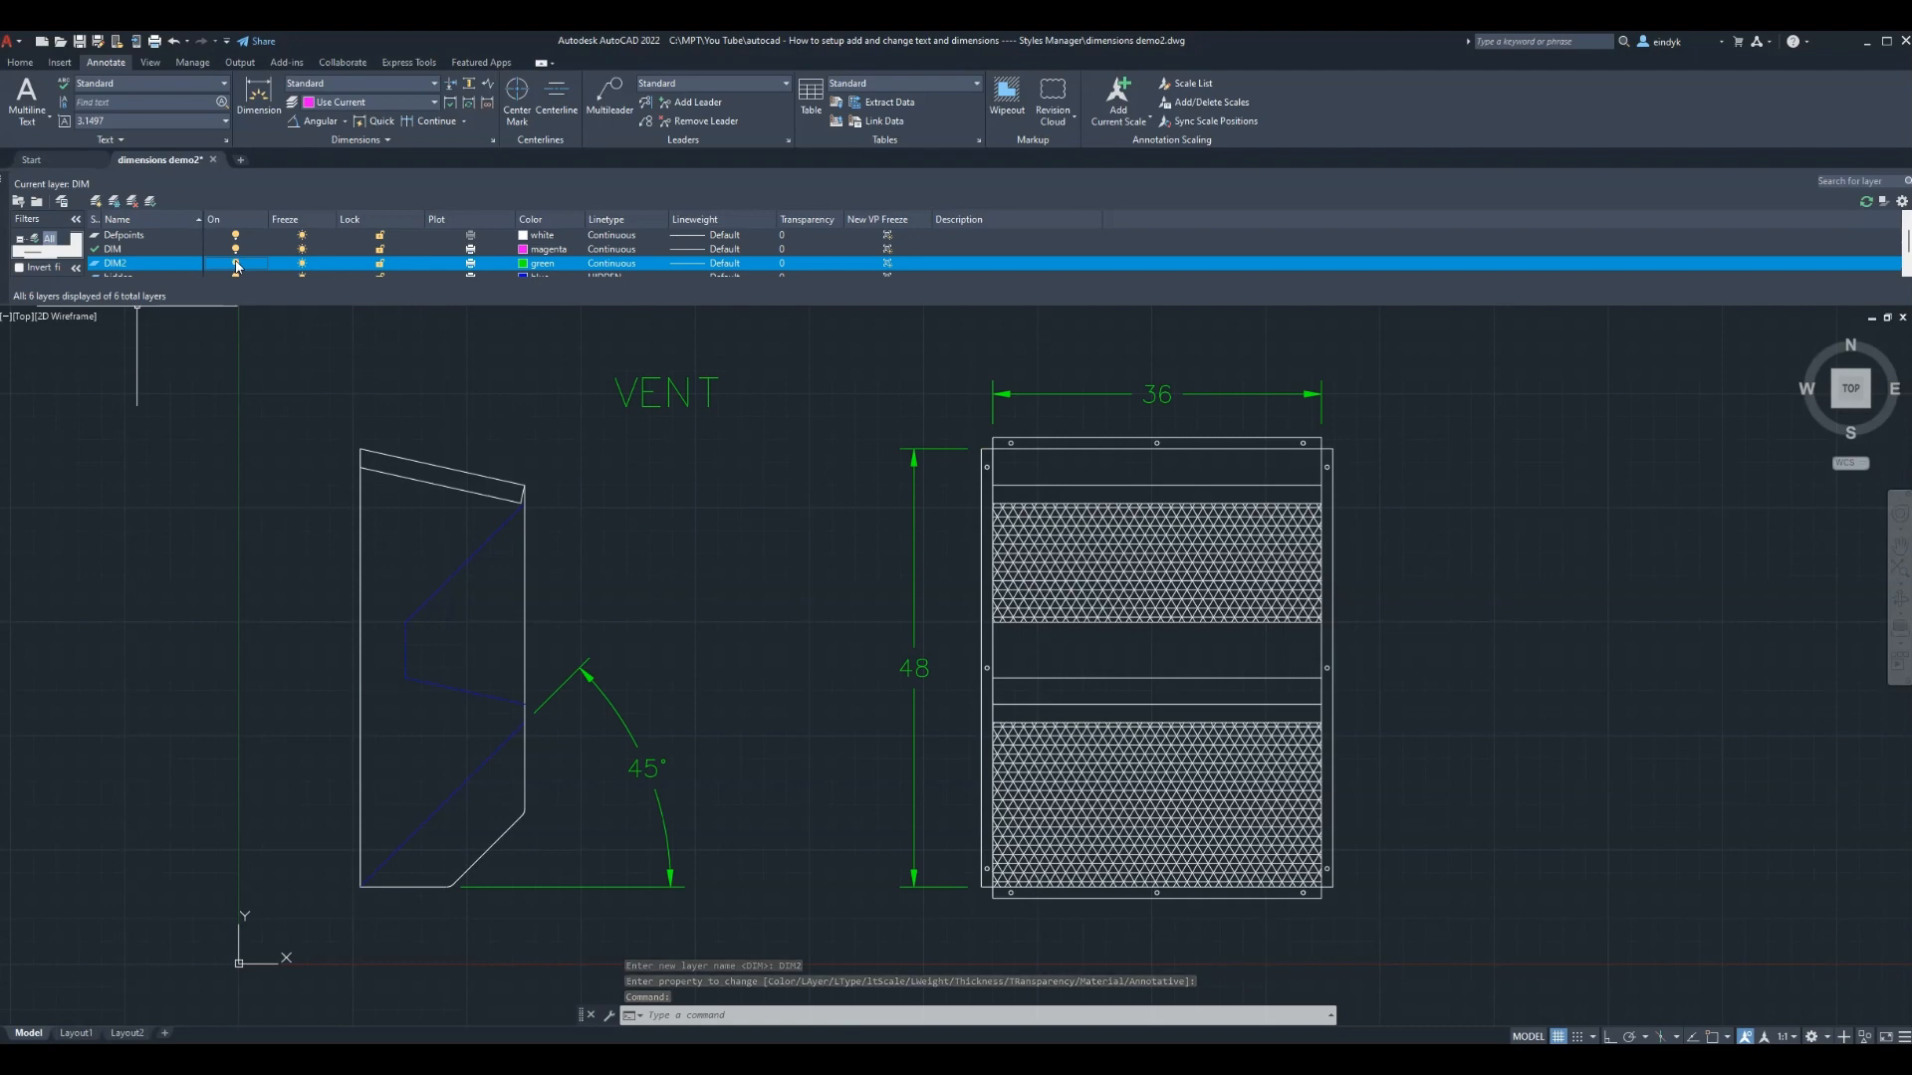
# Turn off layer DIM2, select the DIM layer, and switch to the Layout1 sheet
pyautogui.click(235, 267)
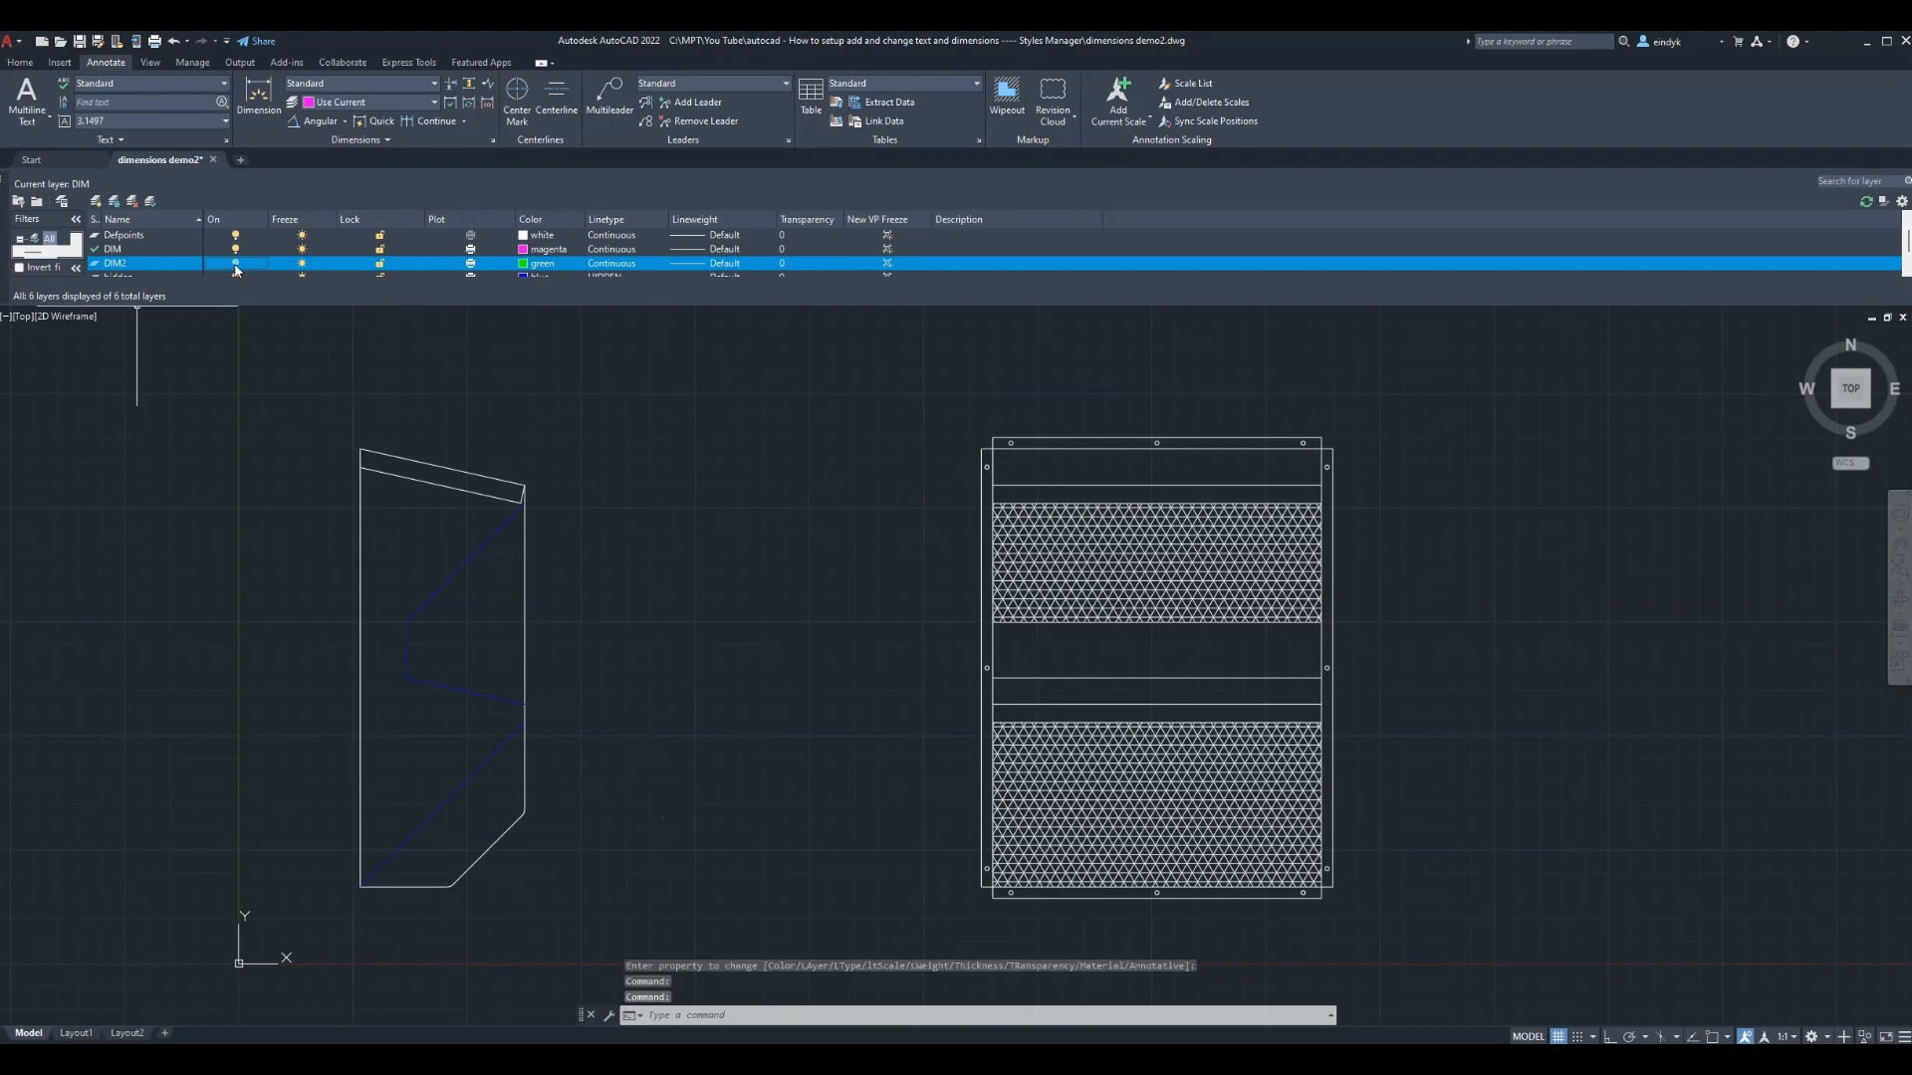
pyautogui.click(110, 248)
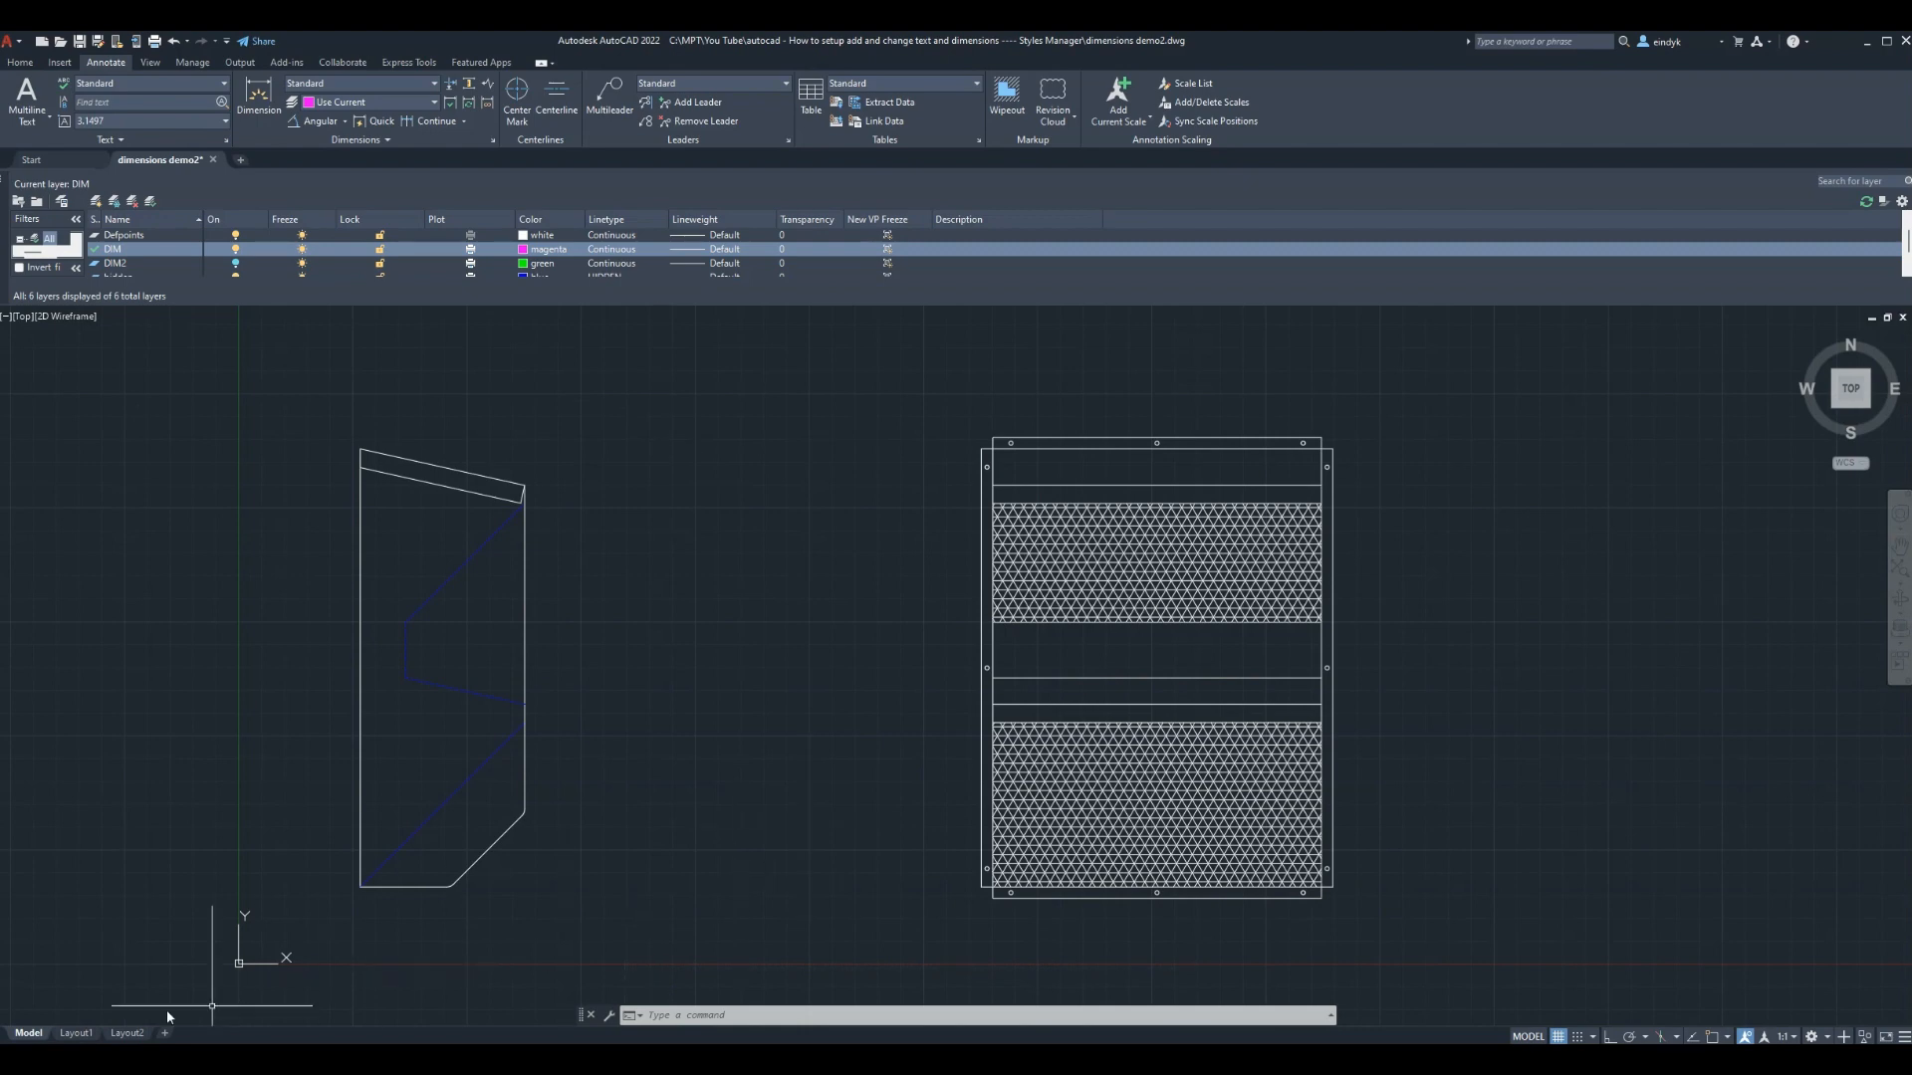
pyautogui.click(75, 1033)
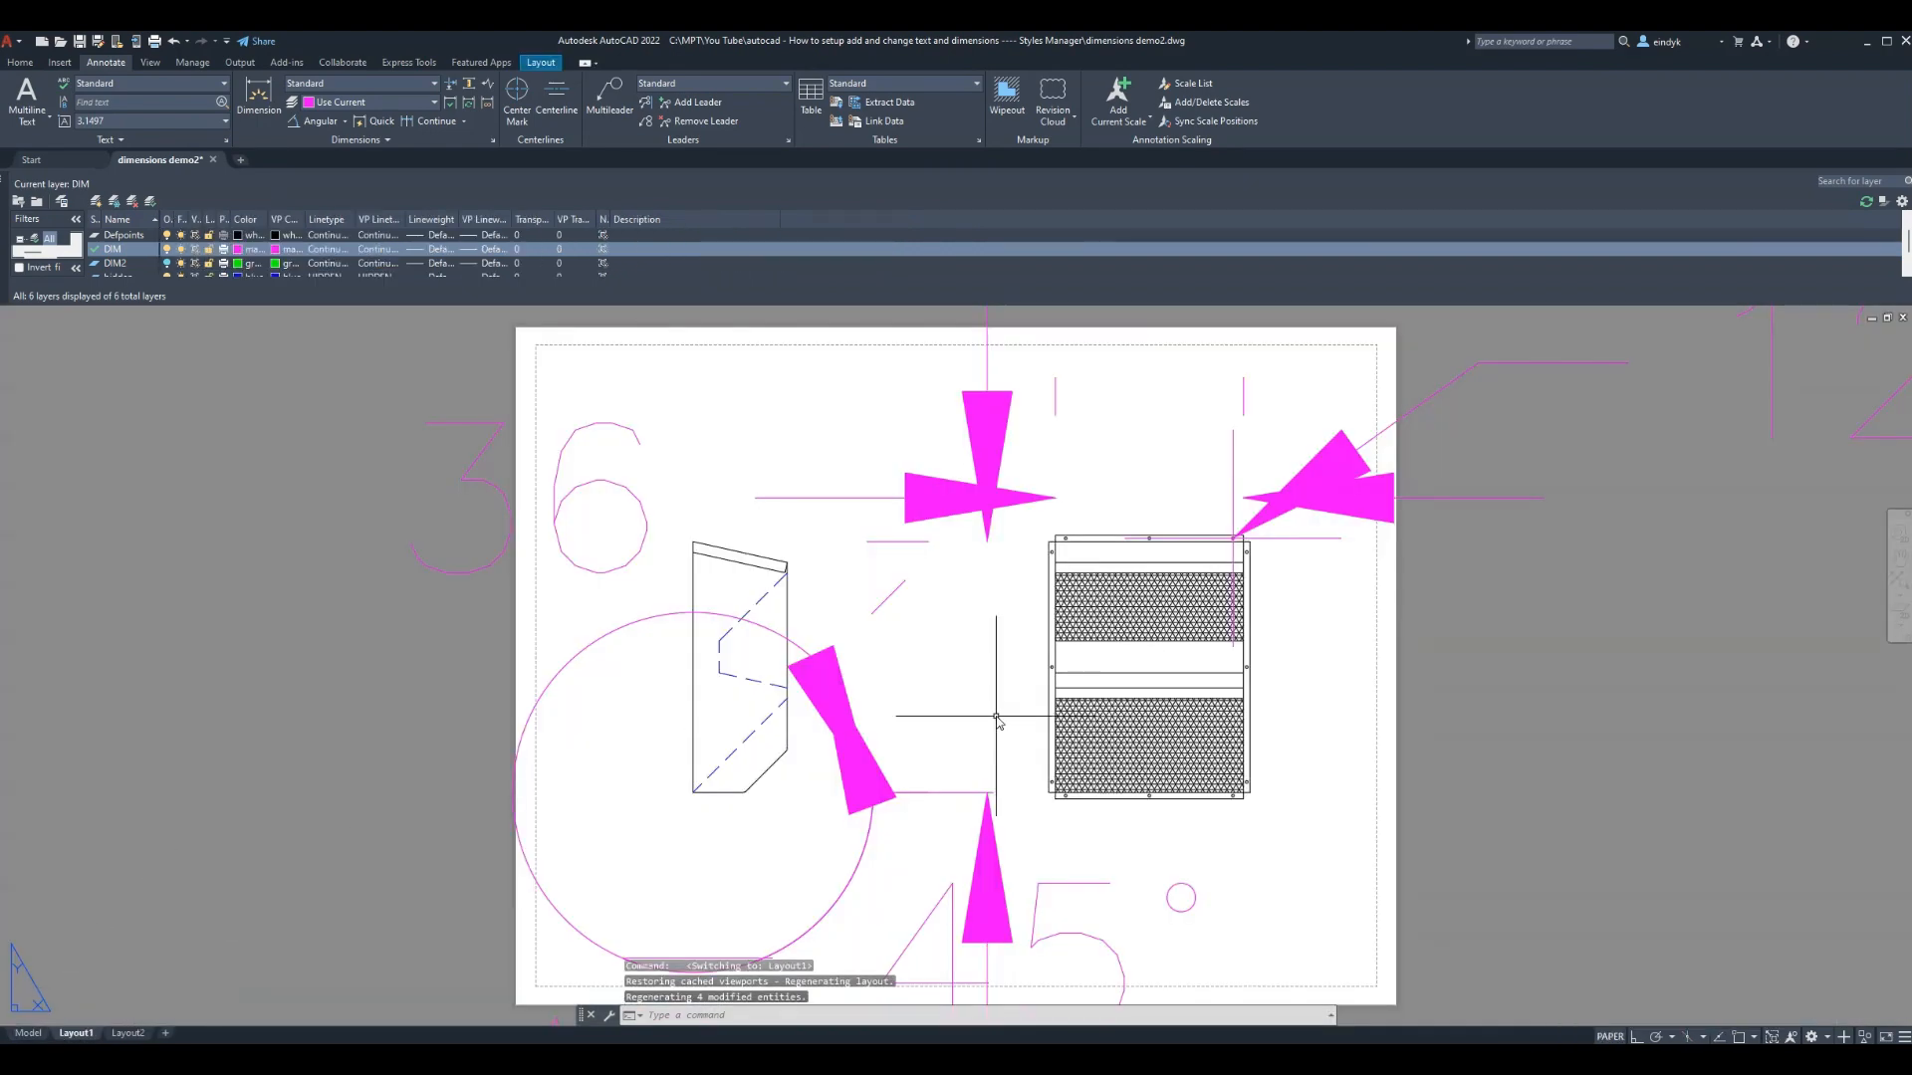
# Regenerate the Layout1 display with REGEN
pyautogui.click(989, 630)
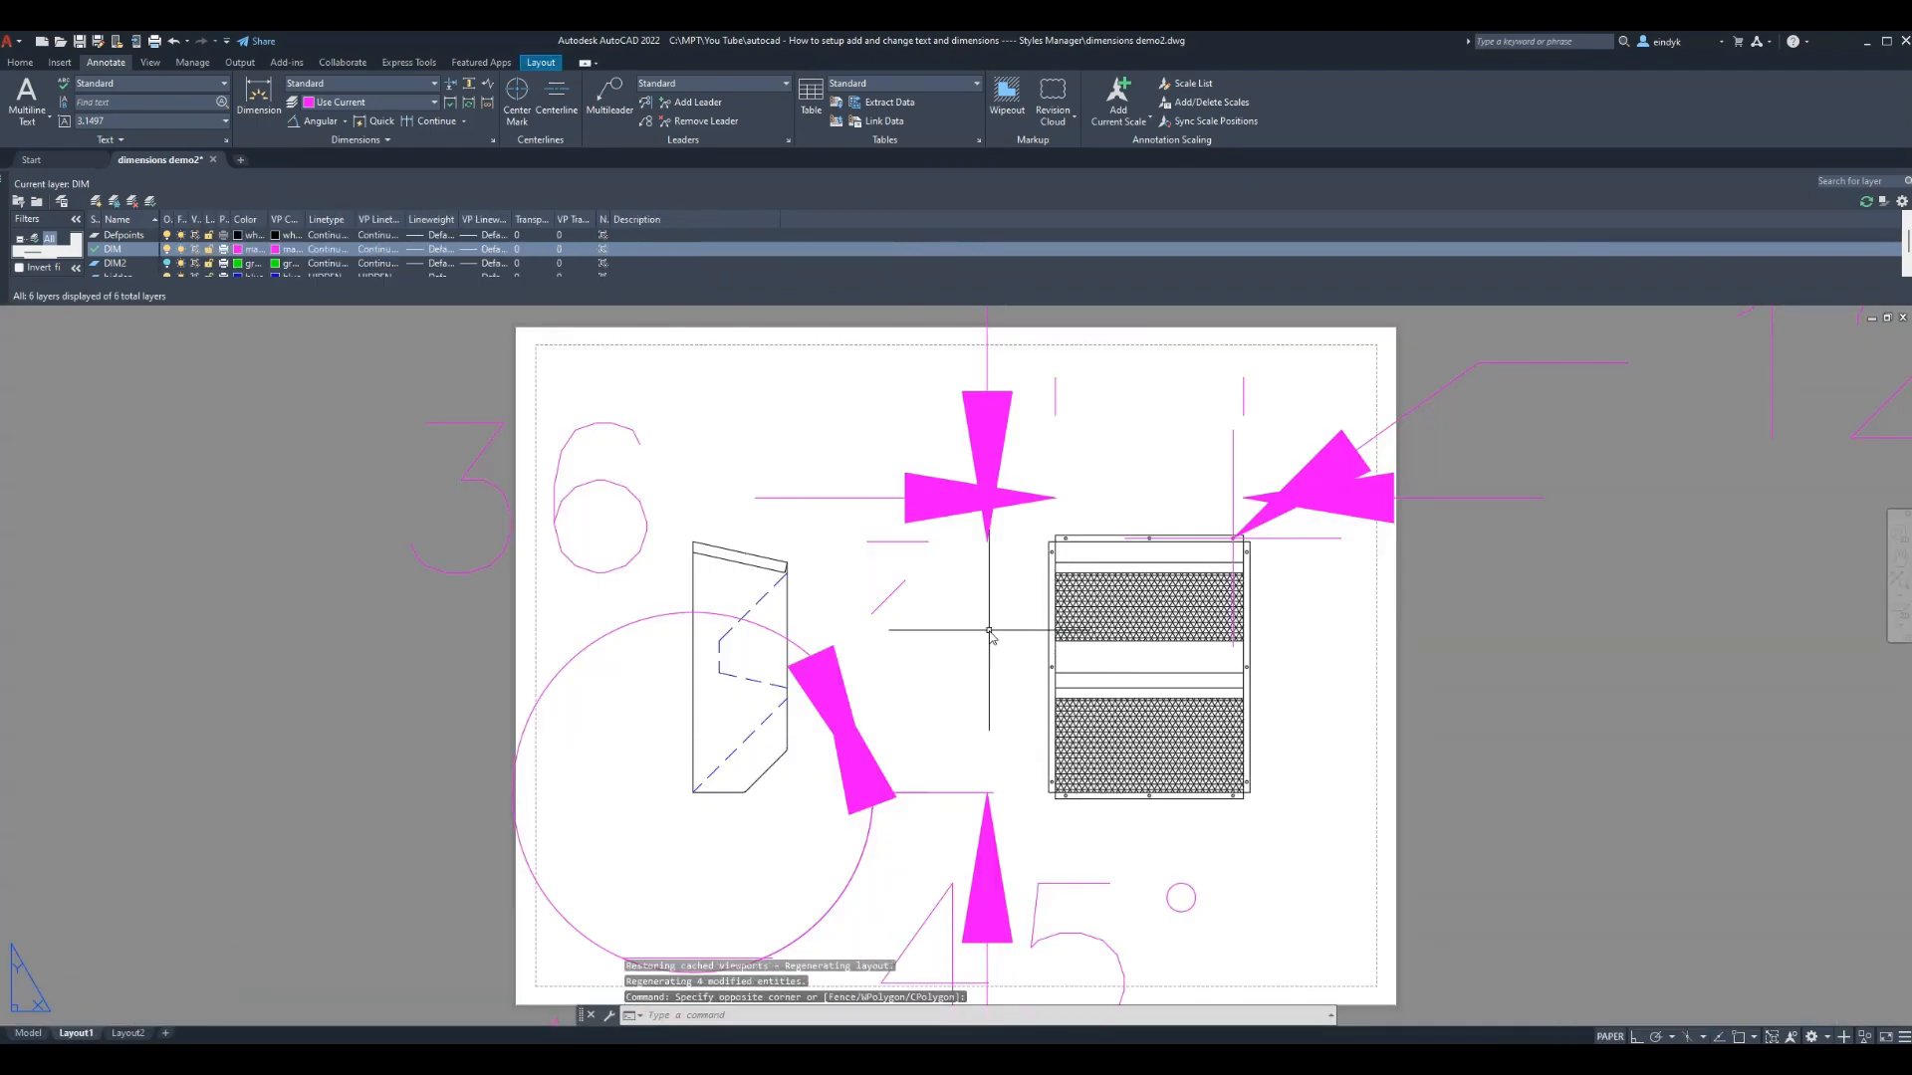
pyautogui.write('regen')
pyautogui.press('Return')
pyautogui.press('Escape')
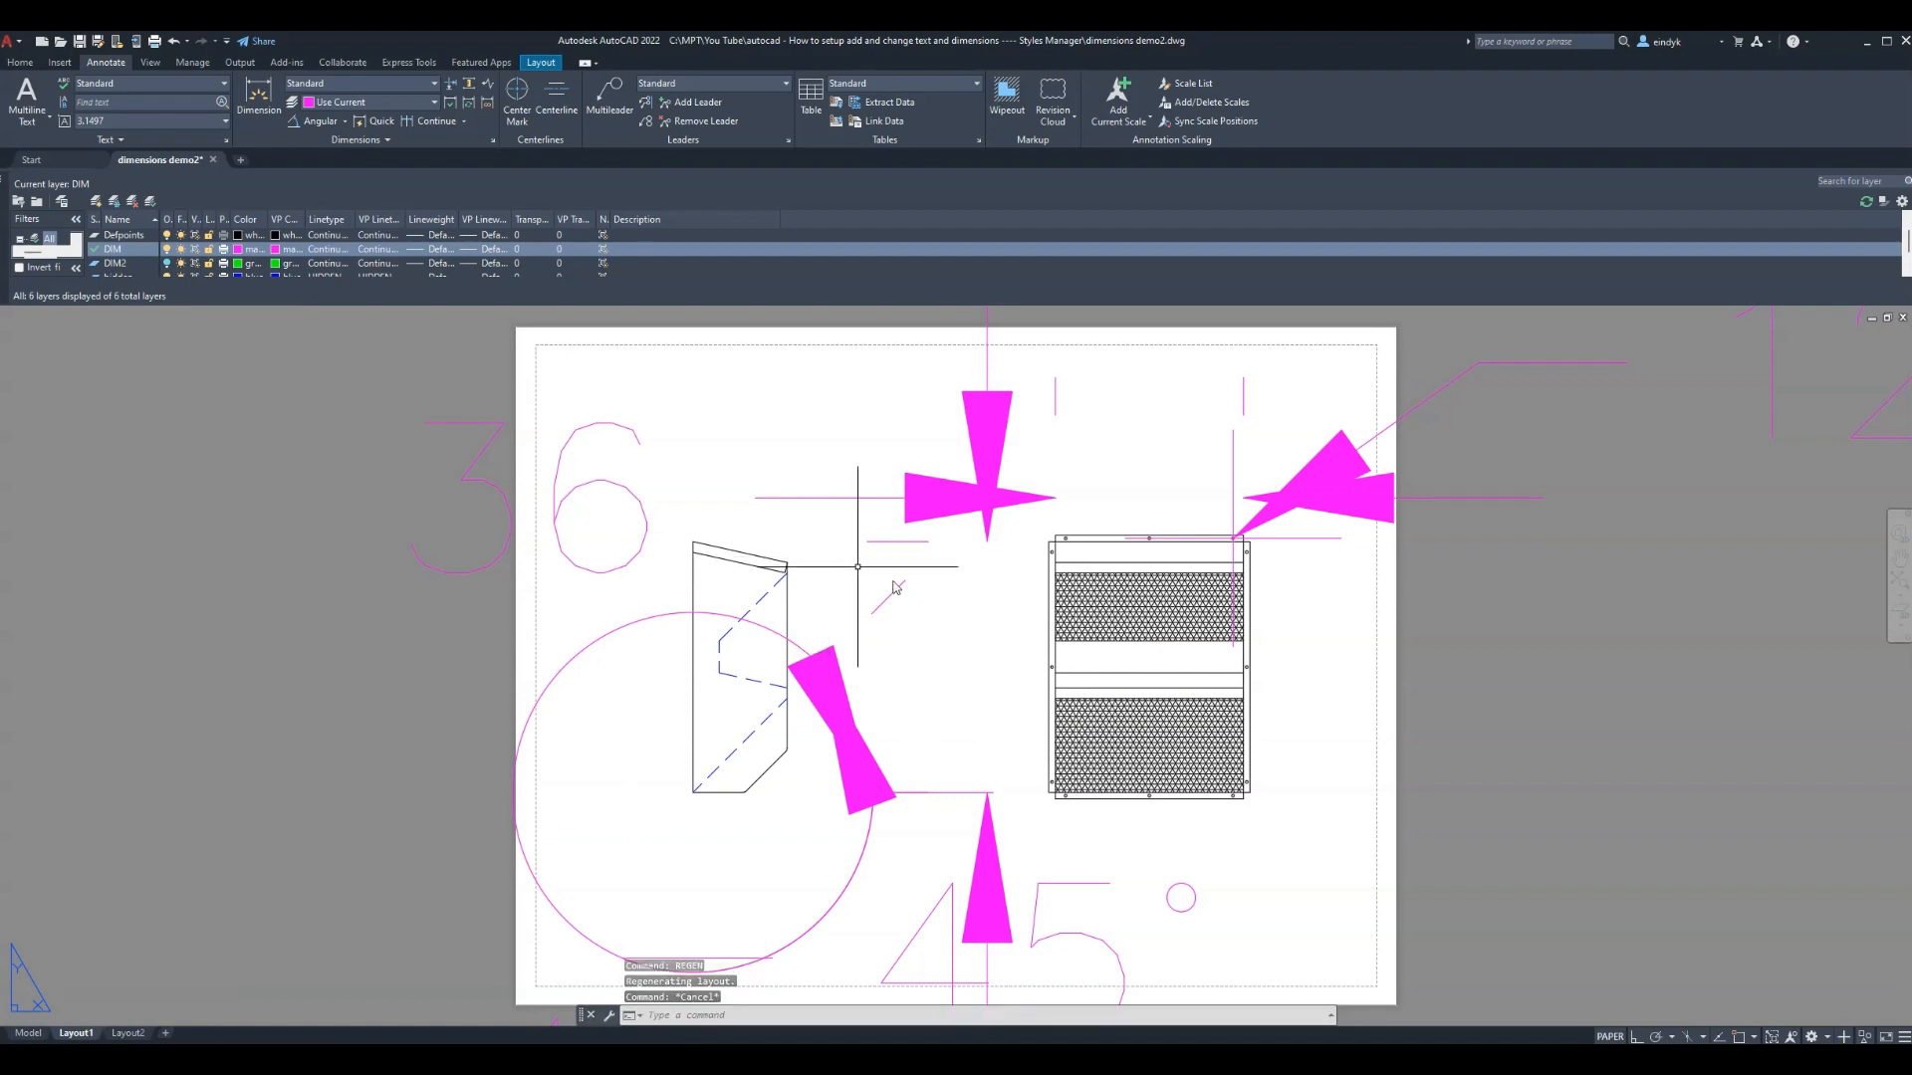
pyautogui.scroll(-2, 916, 597)
pyautogui.scroll(2, 926, 618)
# Inside the viewport, Zoom All to fit both part views, then return to paper space
pyautogui.doubleClick(967, 659)
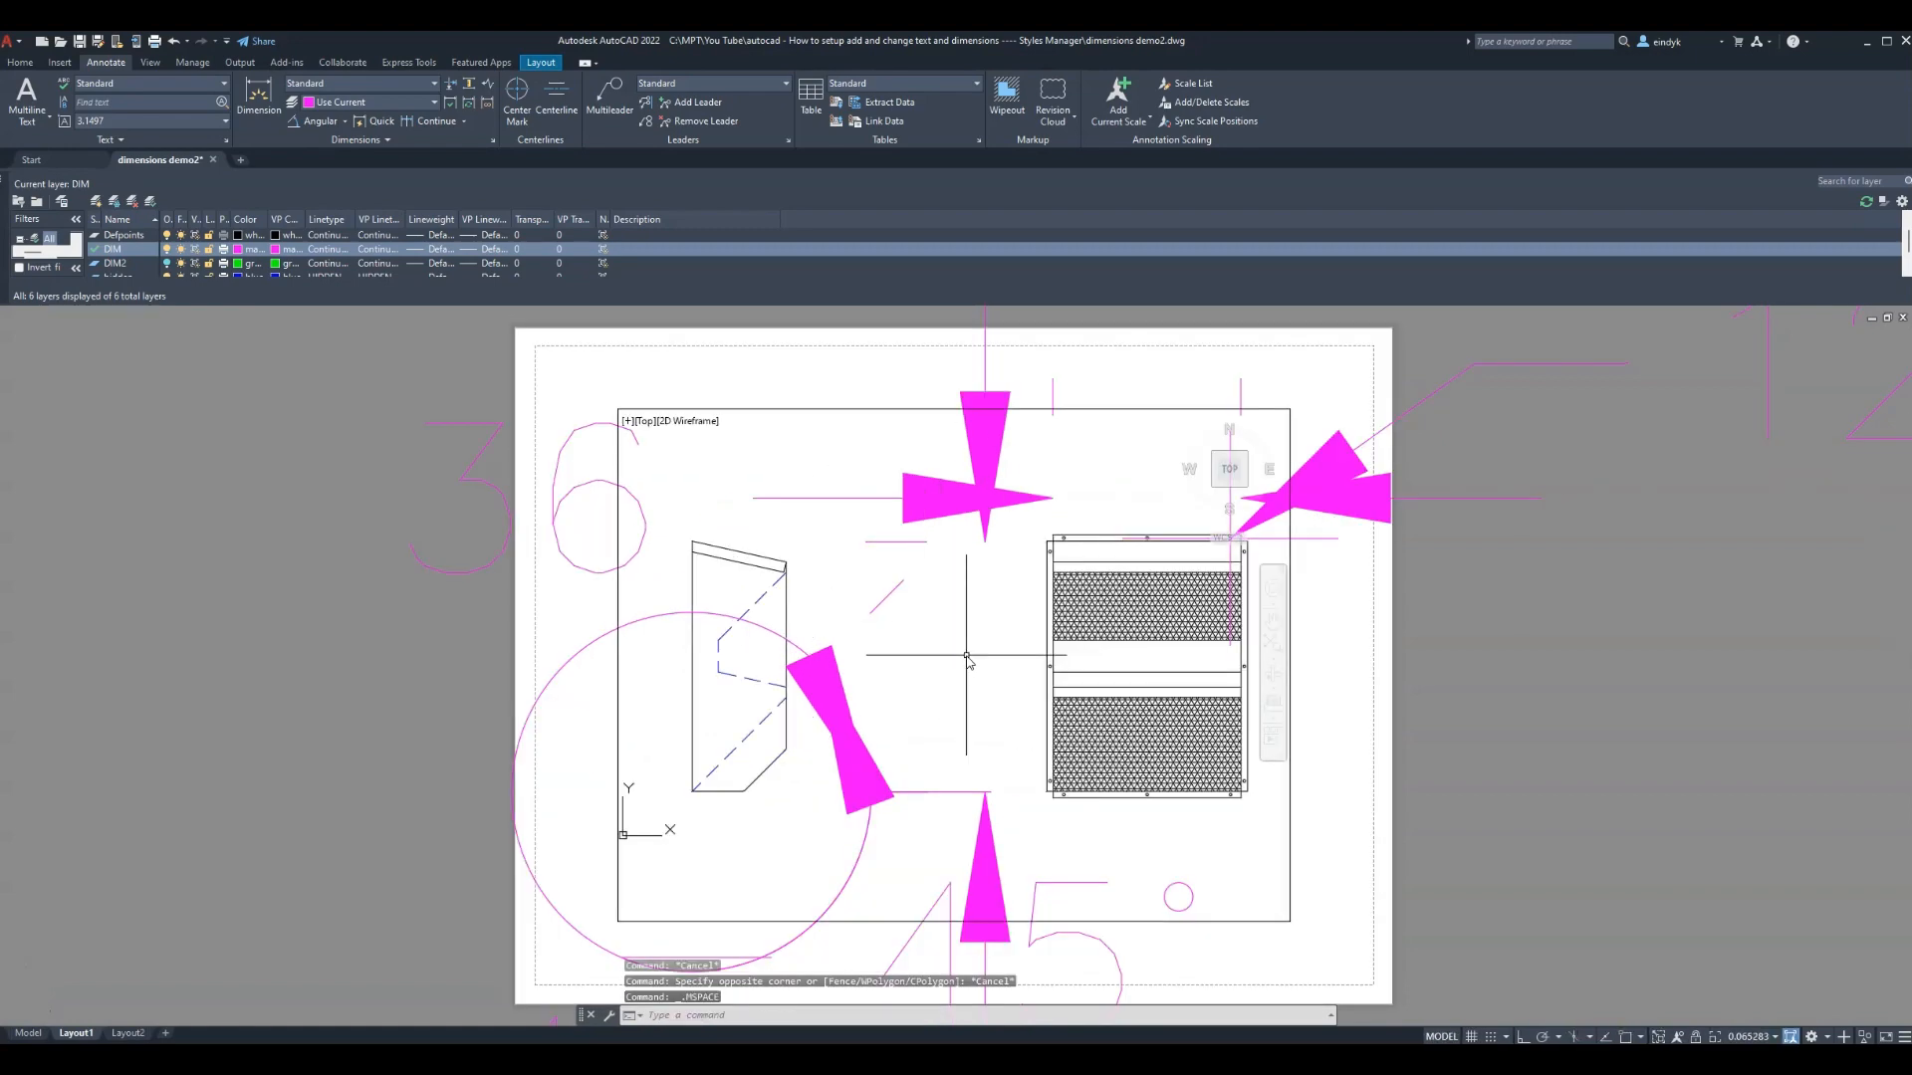
pyautogui.press('Escape')
pyautogui.write('Z')
pyautogui.press('Return')
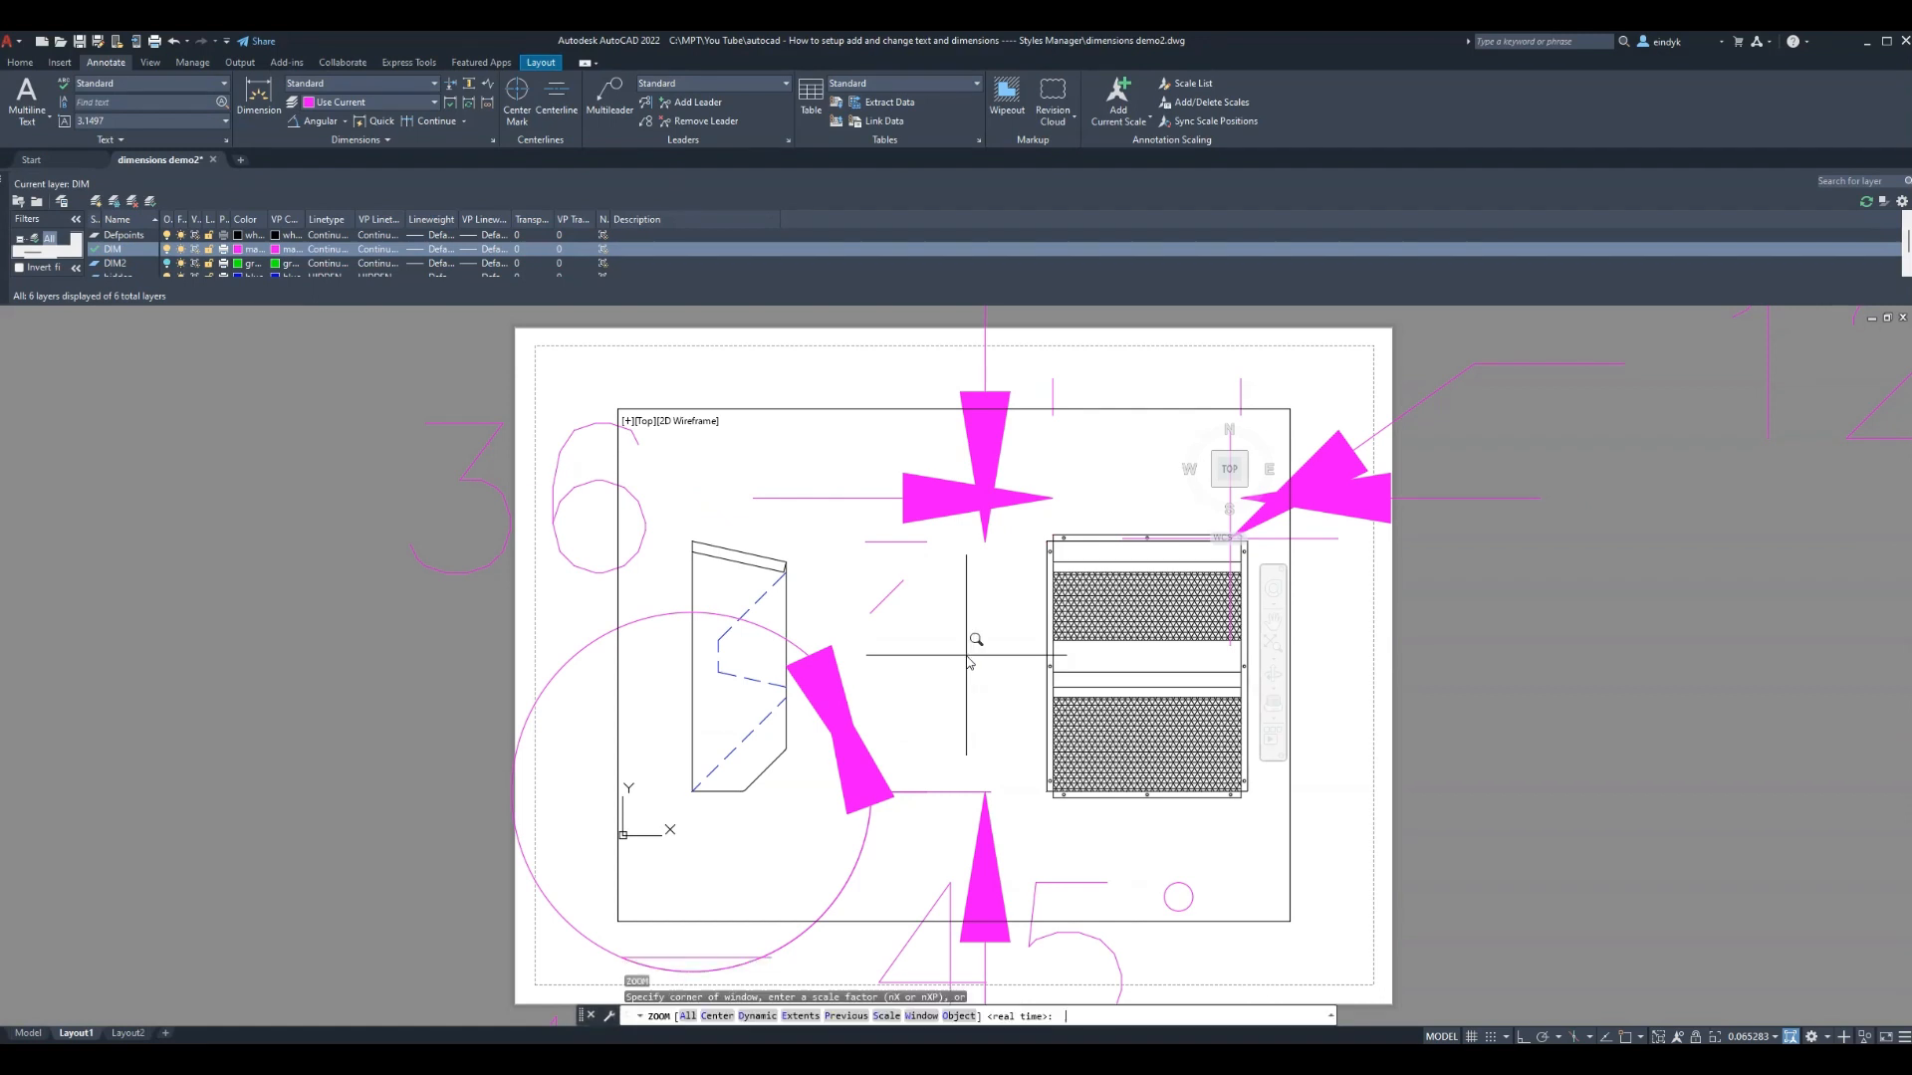
pyautogui.write('A')
pyautogui.press('Return')
pyautogui.press('Escape')
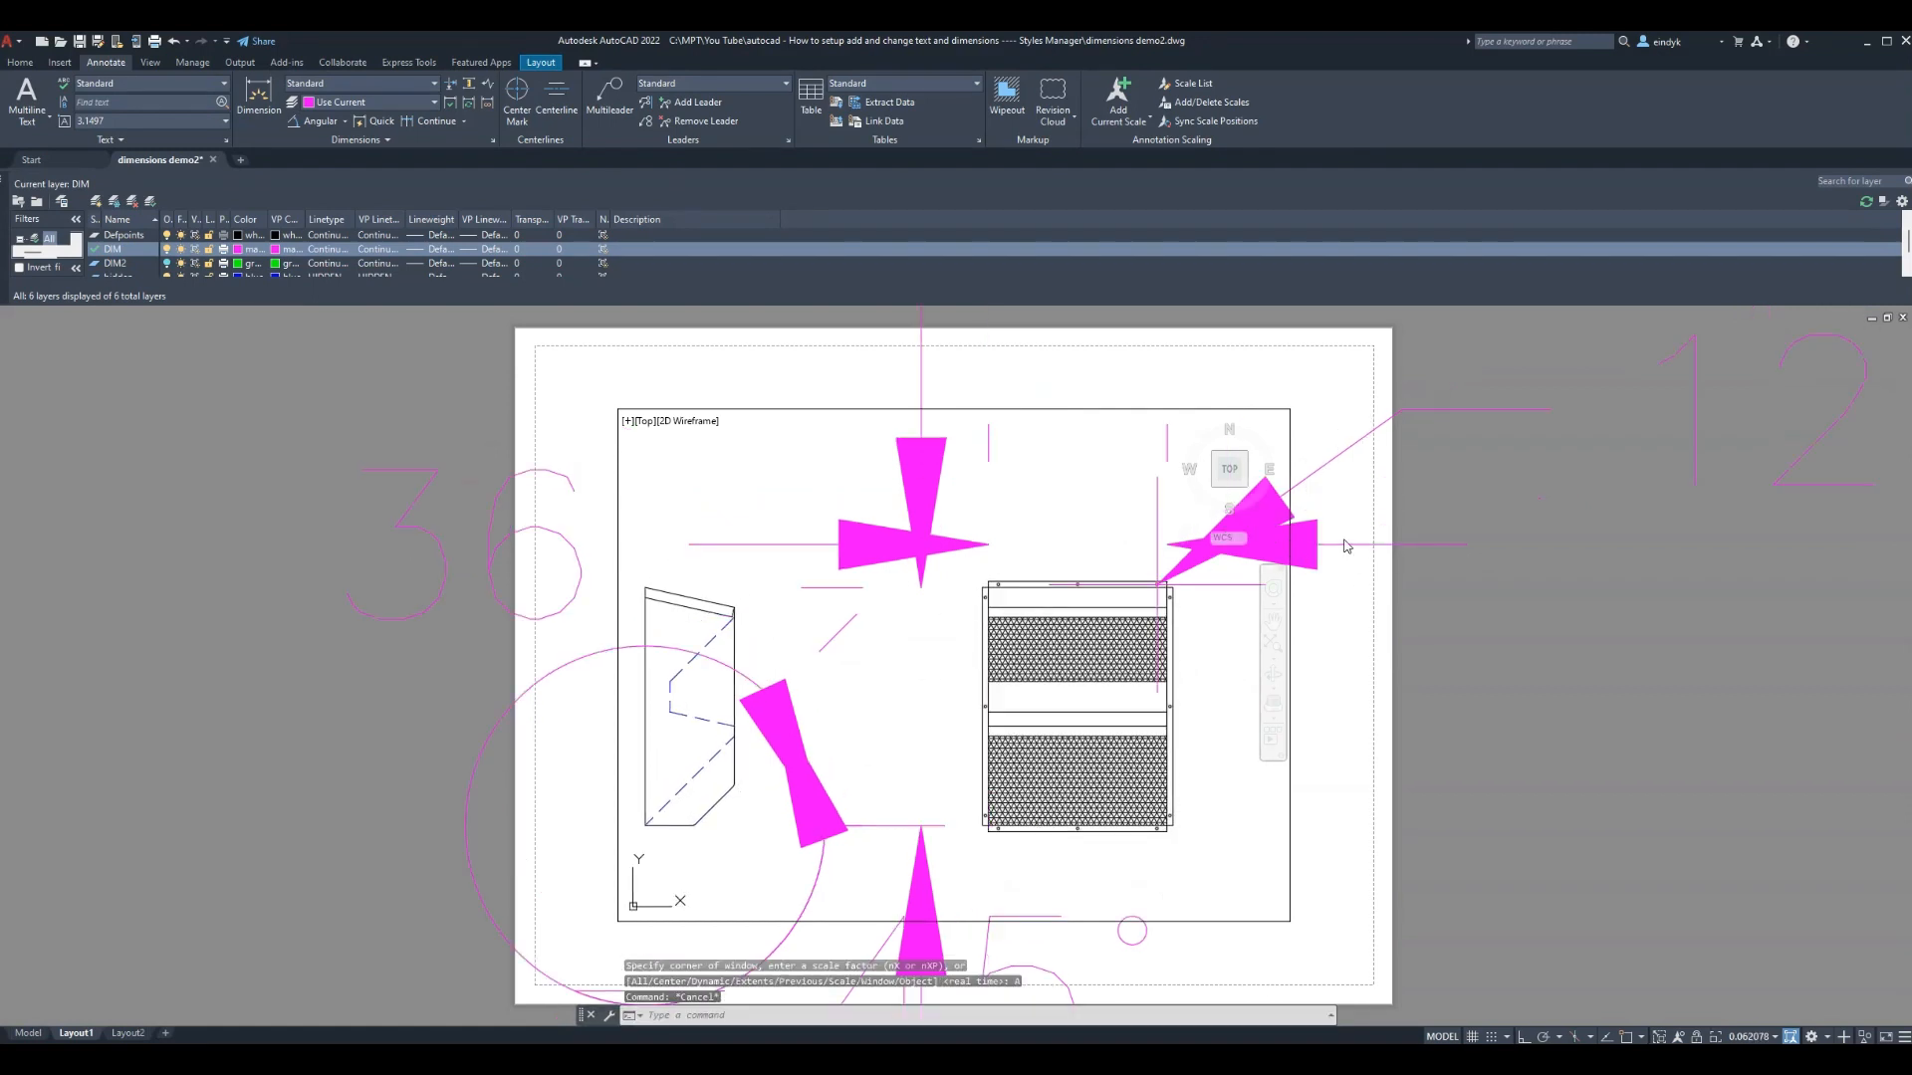
pyautogui.press('Escape')
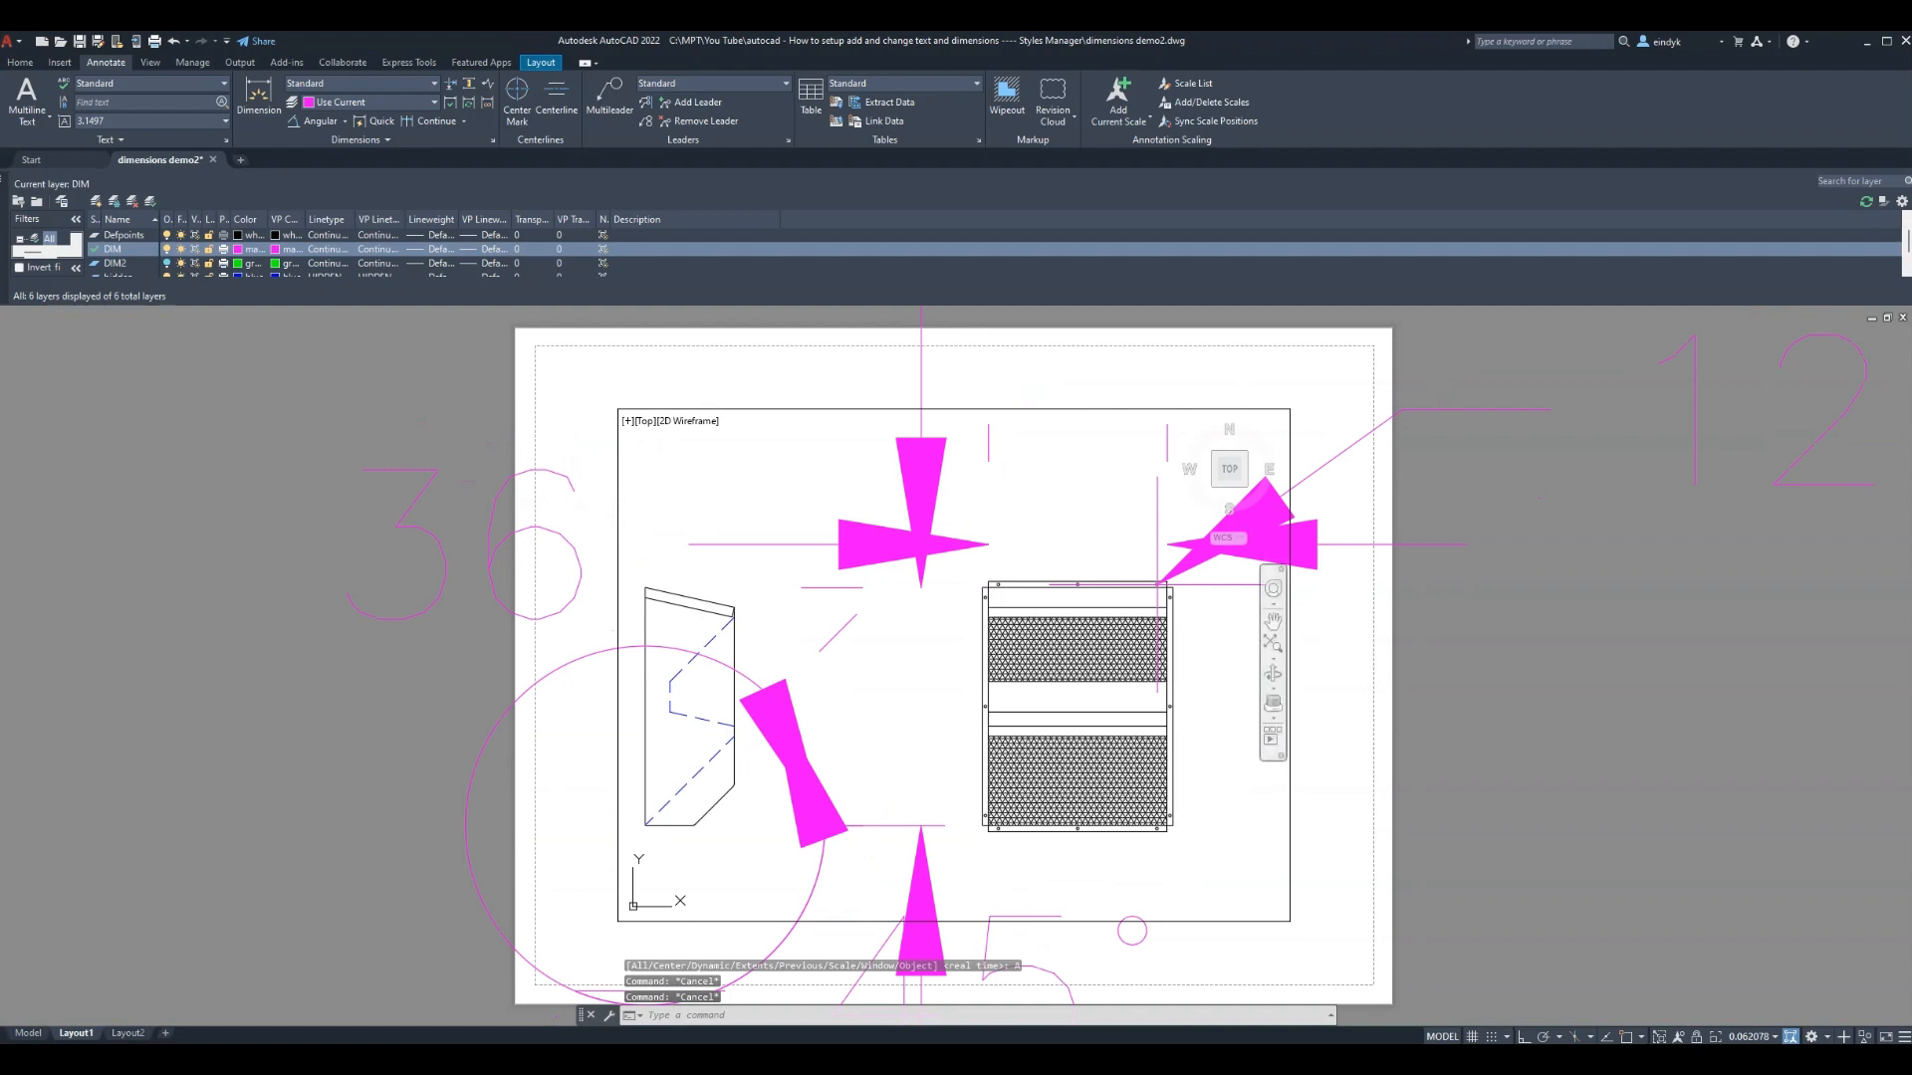
pyautogui.doubleClick(1036, 372)
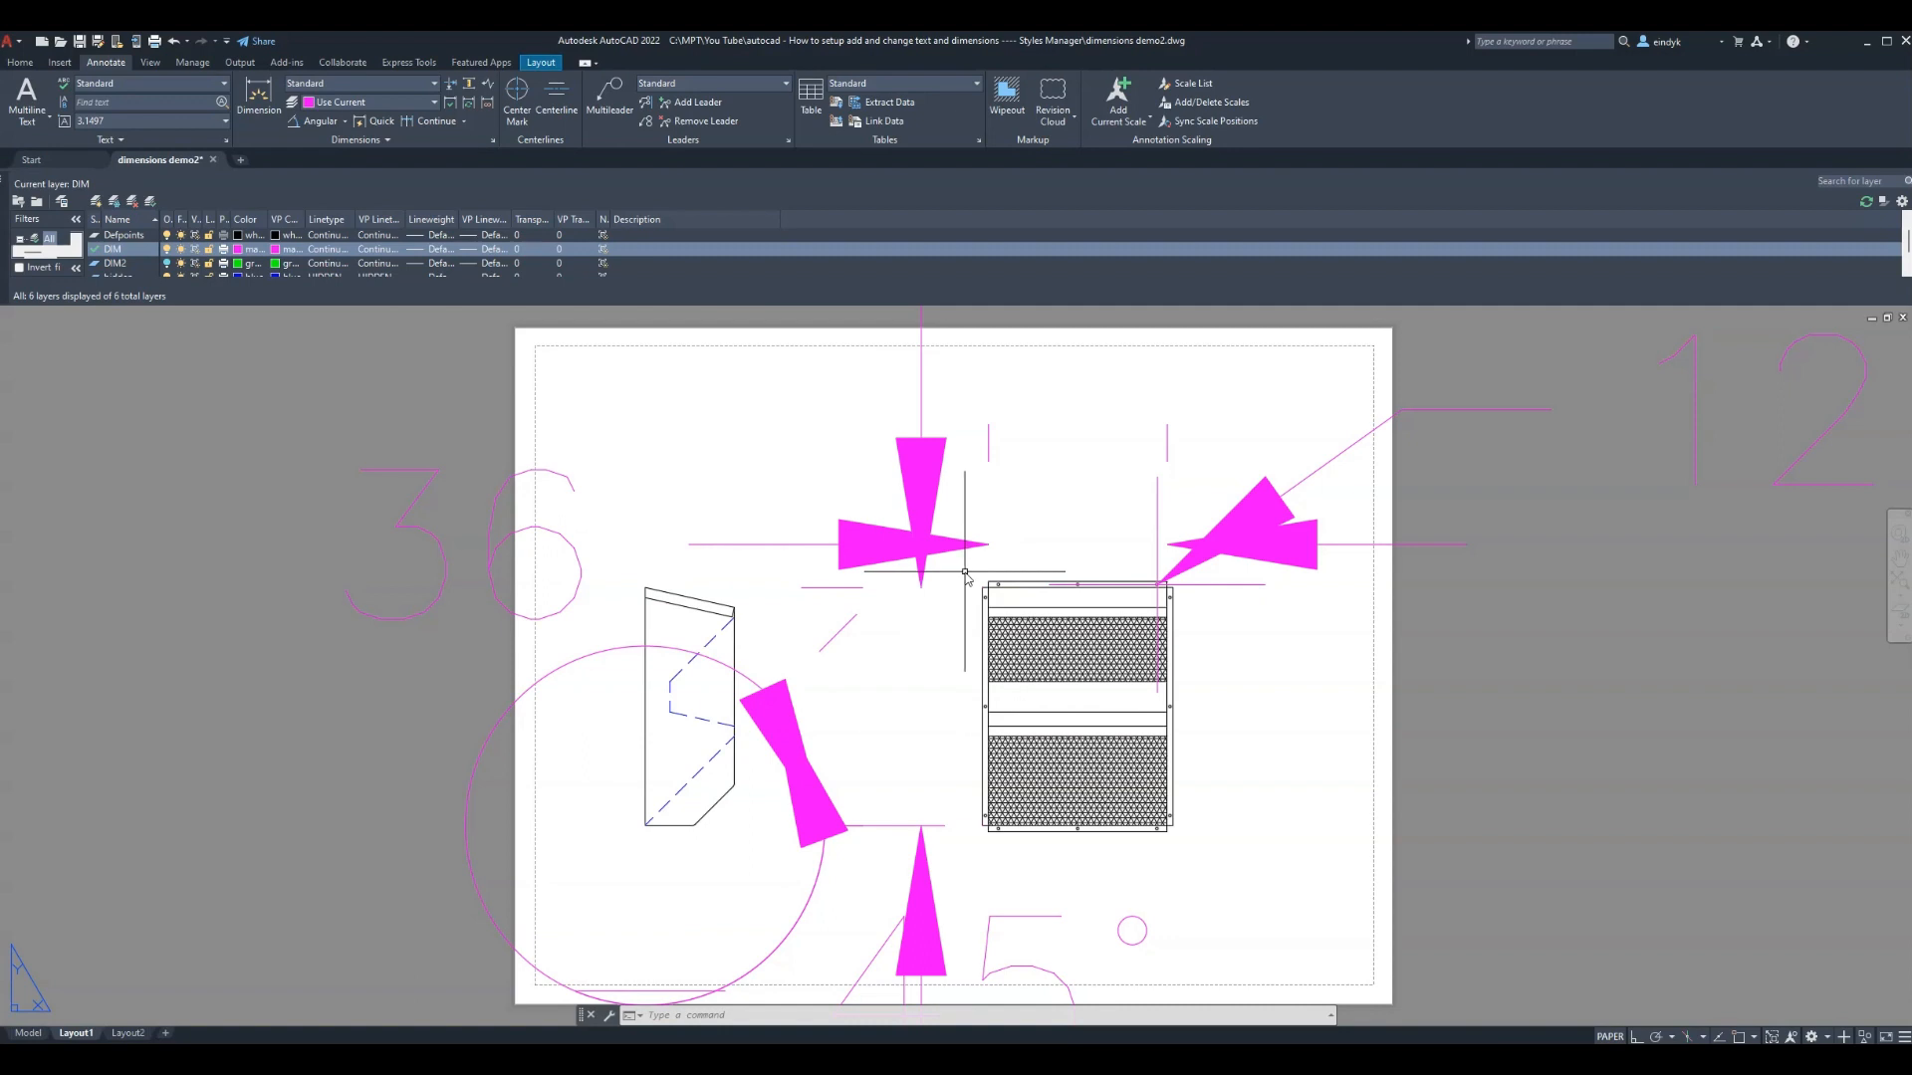
# Fine-tune the viewport zoom with the wheel and return to paper space
pyautogui.doubleClick(1058, 553)
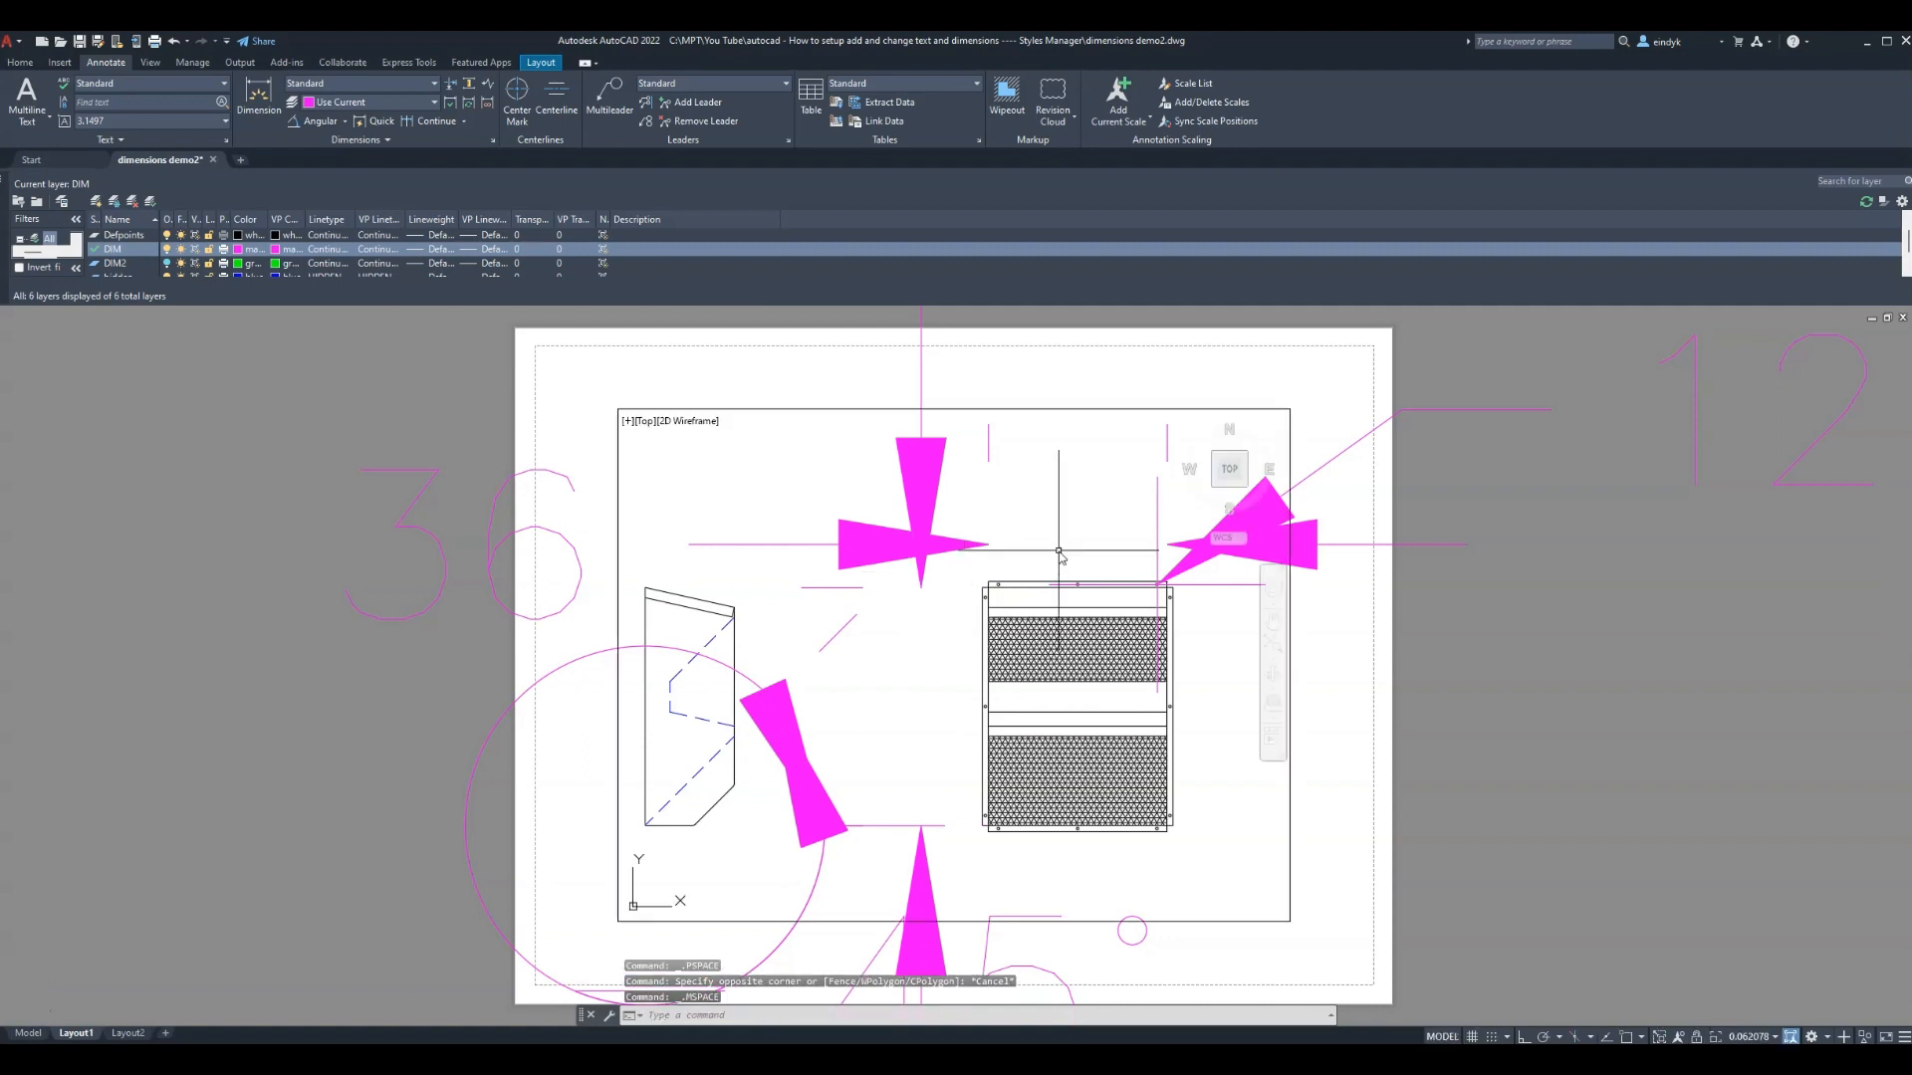
pyautogui.scroll(-2, 1059, 552)
pyautogui.scroll(3, 1058, 553)
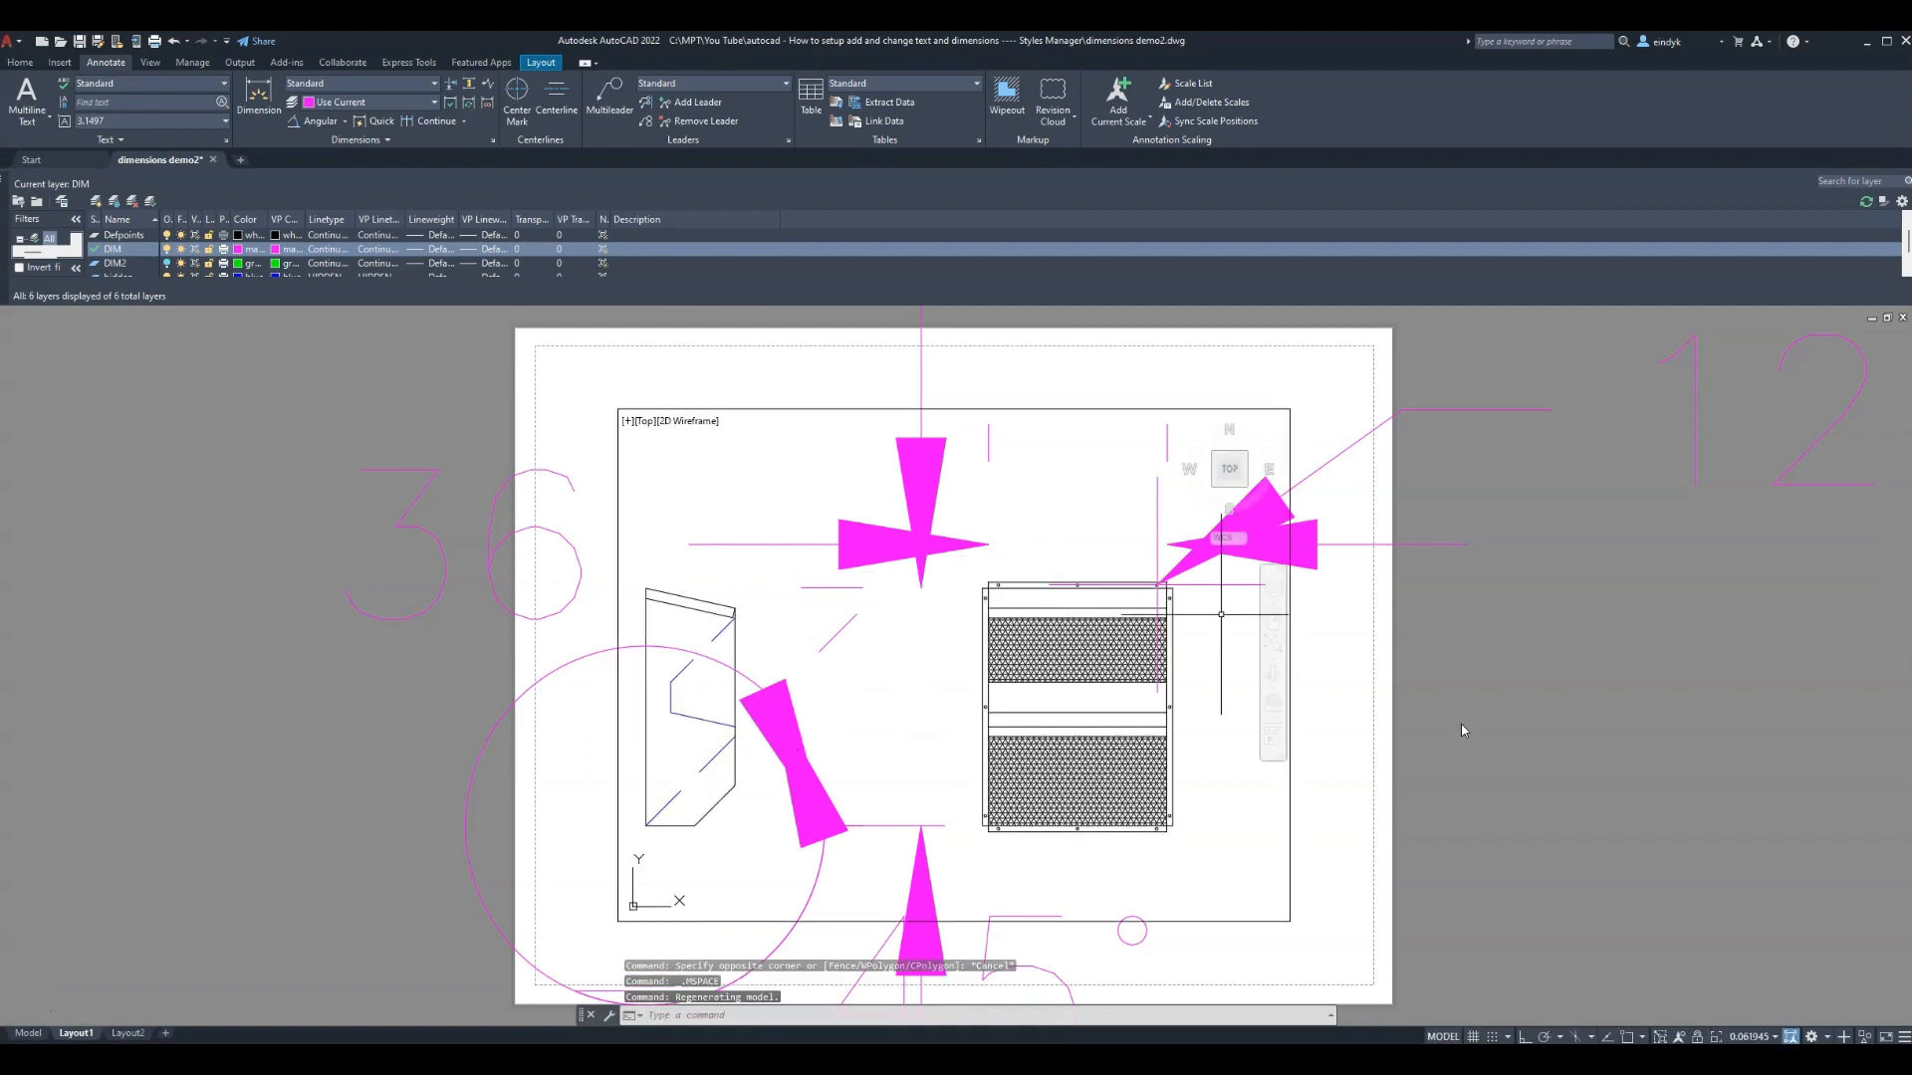
pyautogui.doubleClick(1333, 644)
pyautogui.press('Escape')
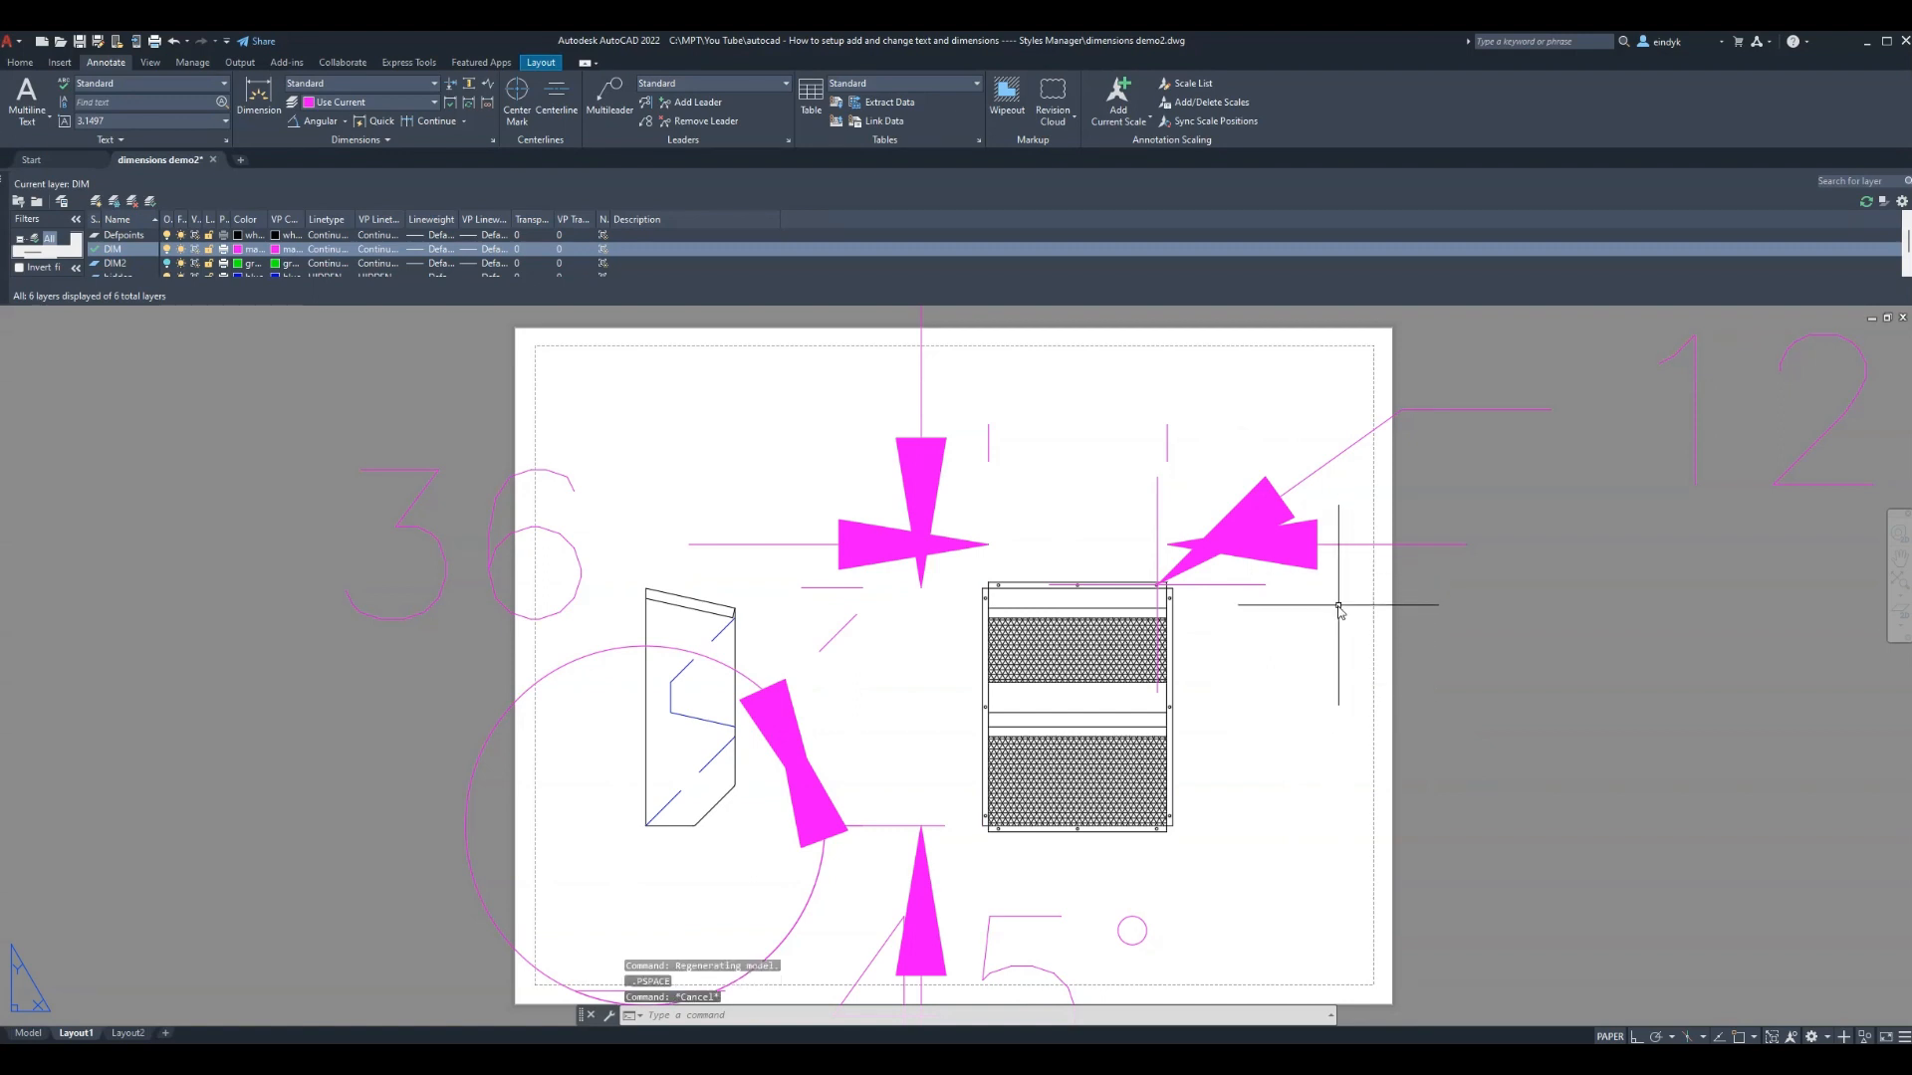
pyautogui.write('PURGED')
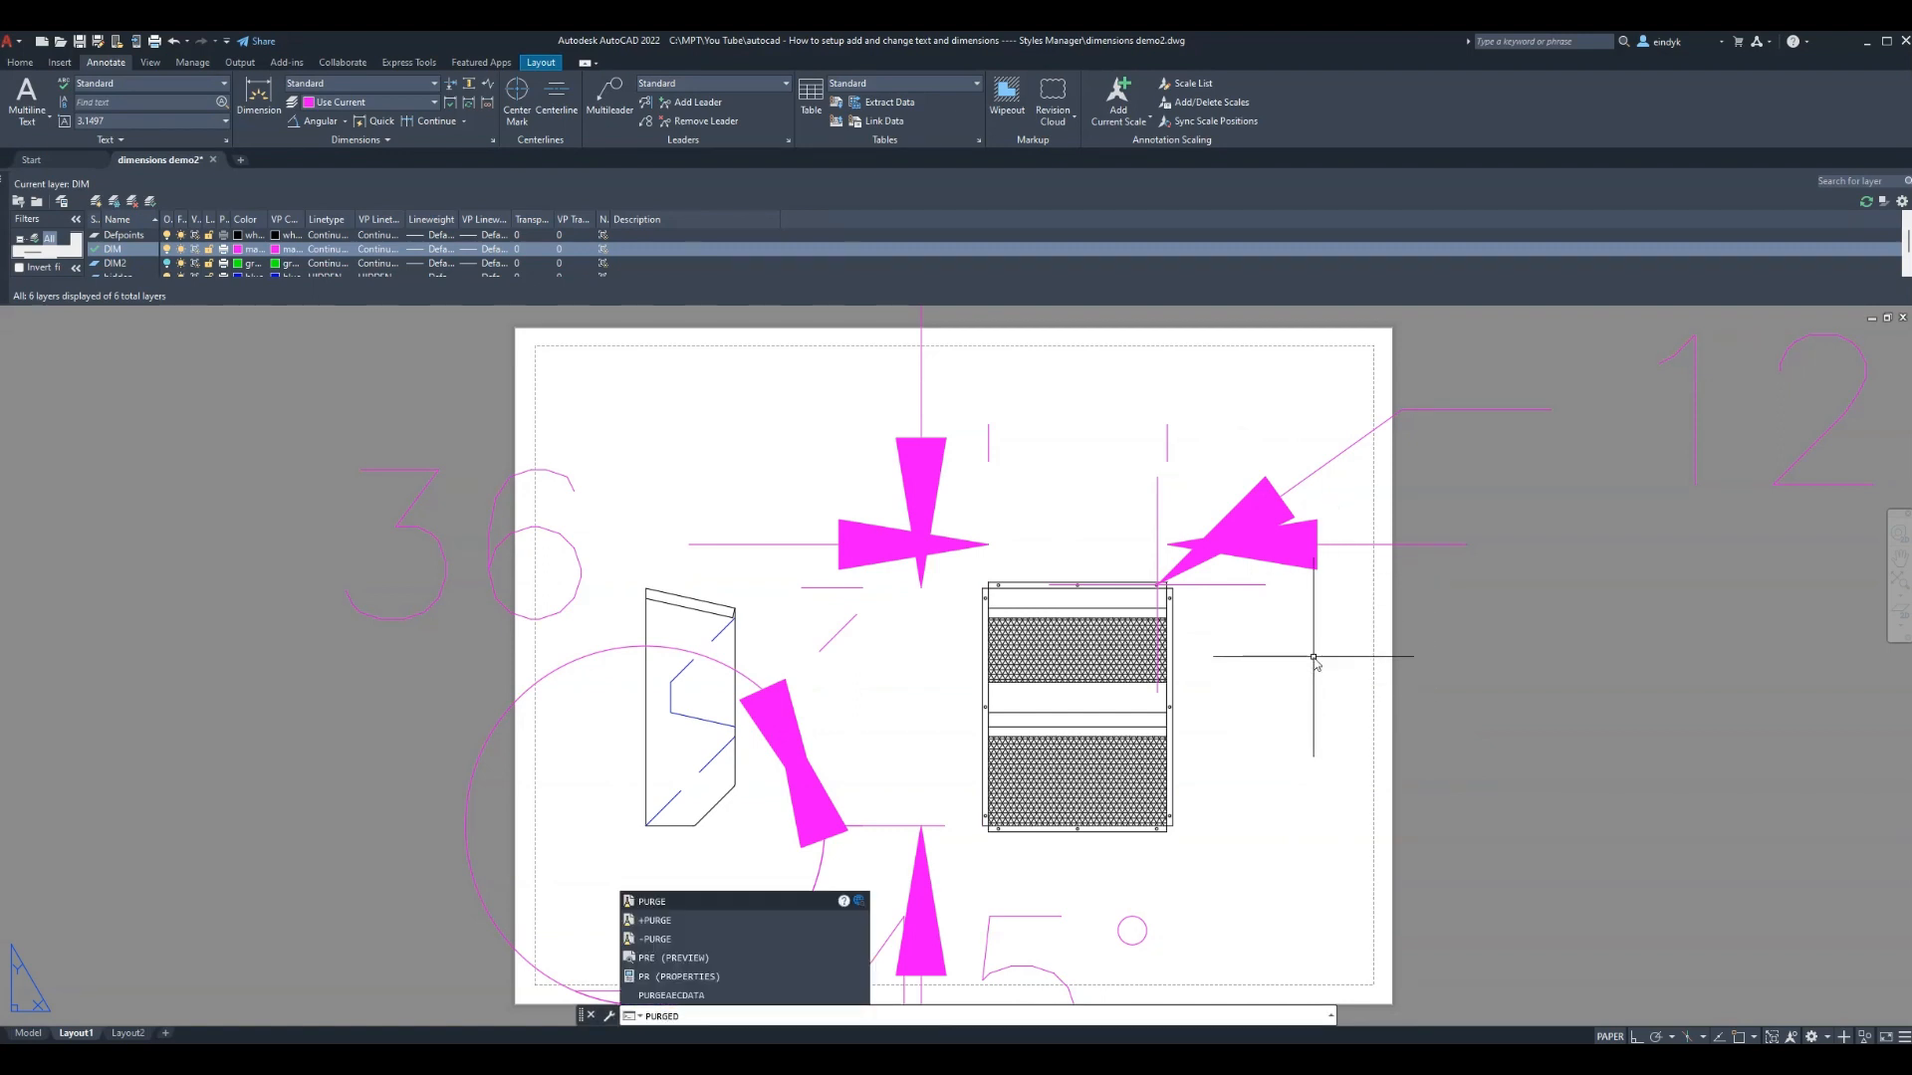
pyautogui.press('Return')
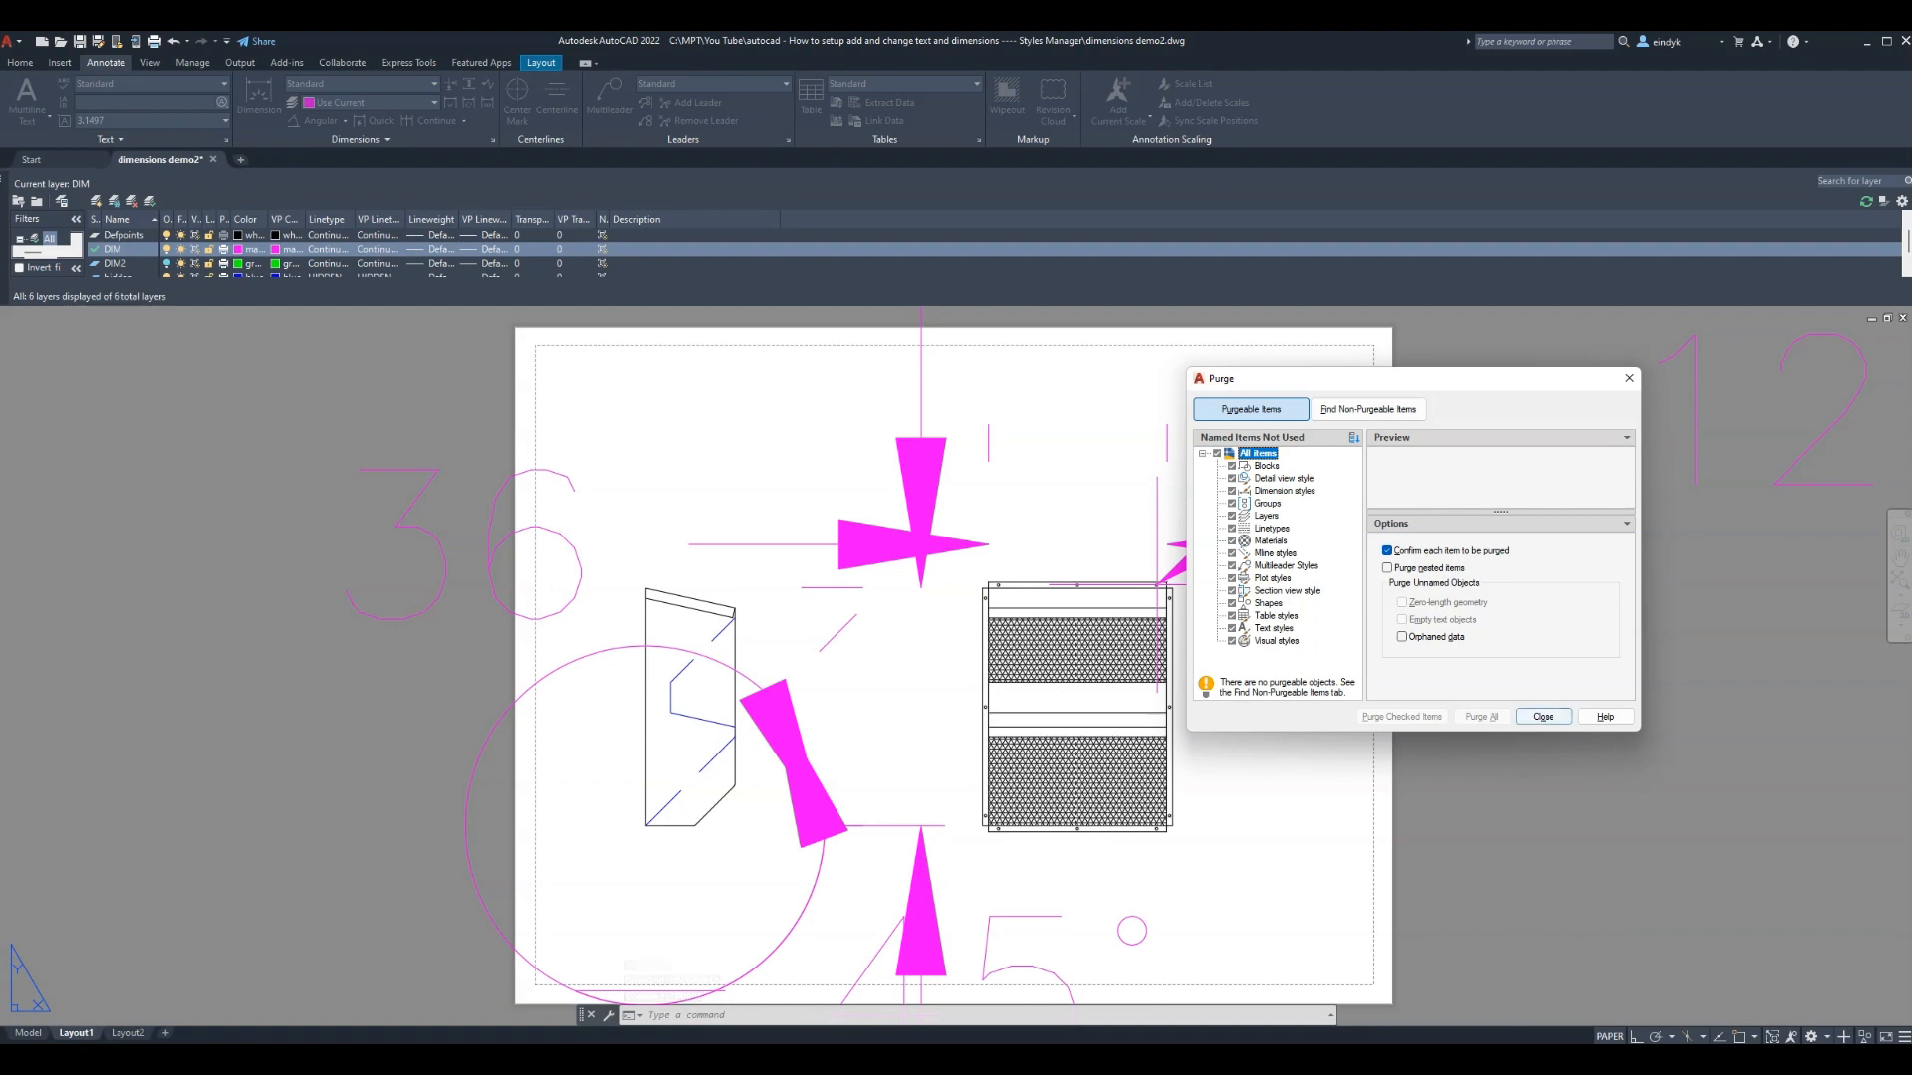
pyautogui.click(1543, 717)
pyautogui.press('Escape')
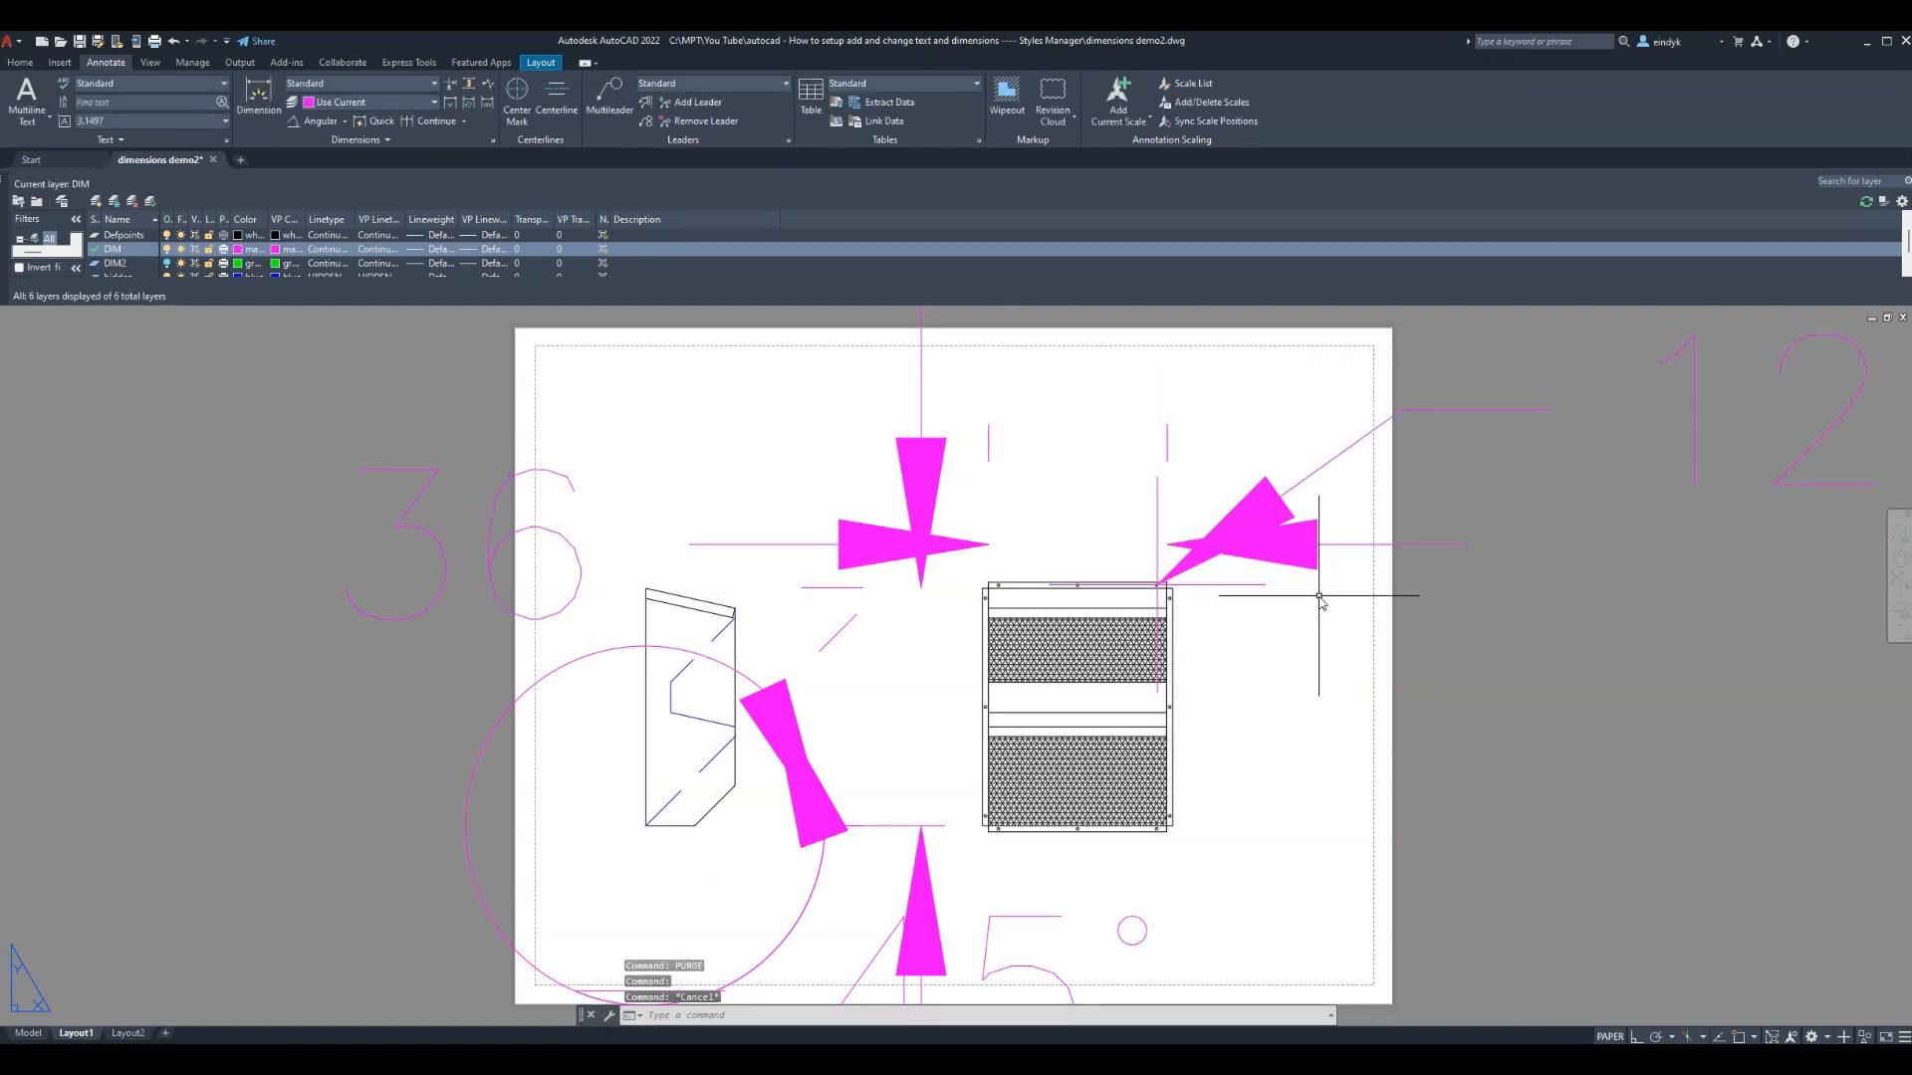
pyautogui.write('E')
# Erase the oversized magenta 36, 12 and angular dimensions from the layout
pyautogui.press('Return')
pyautogui.click(1317, 587)
pyautogui.click(1199, 426)
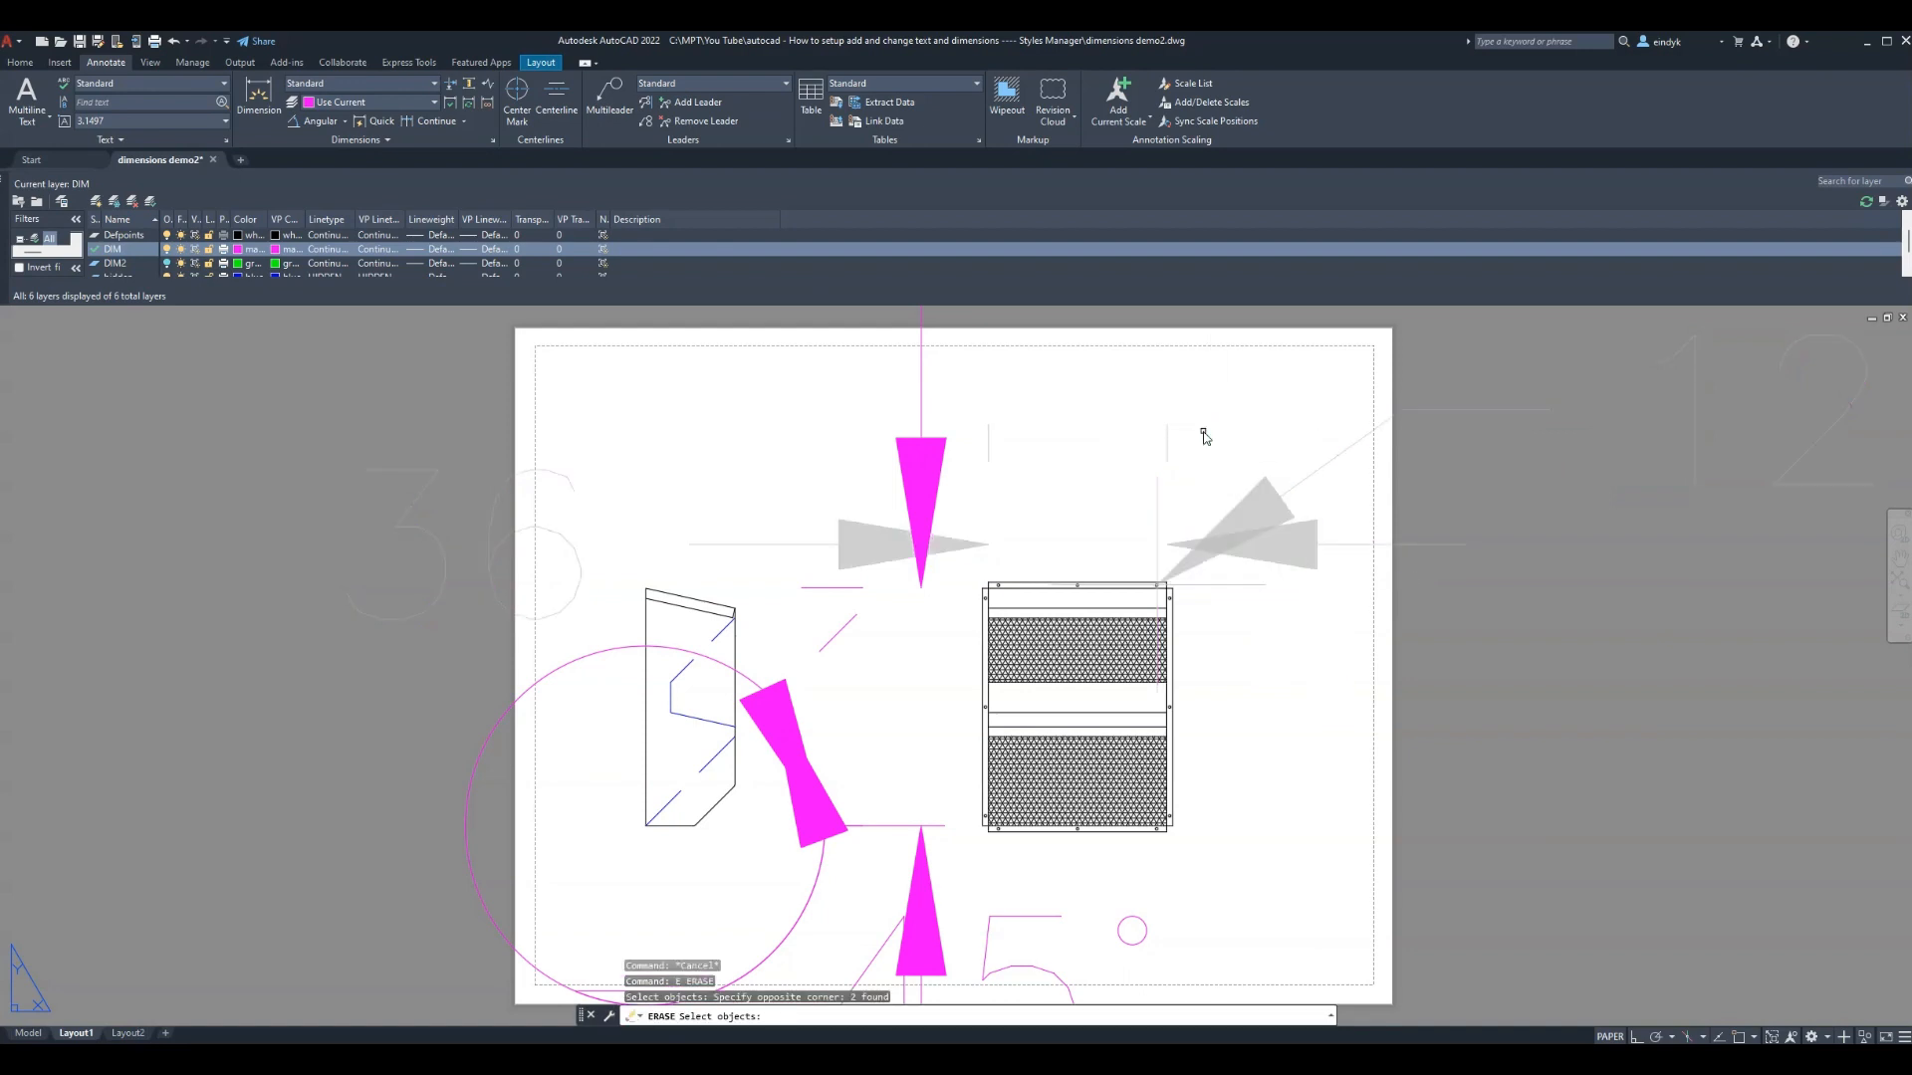
pyautogui.click(918, 437)
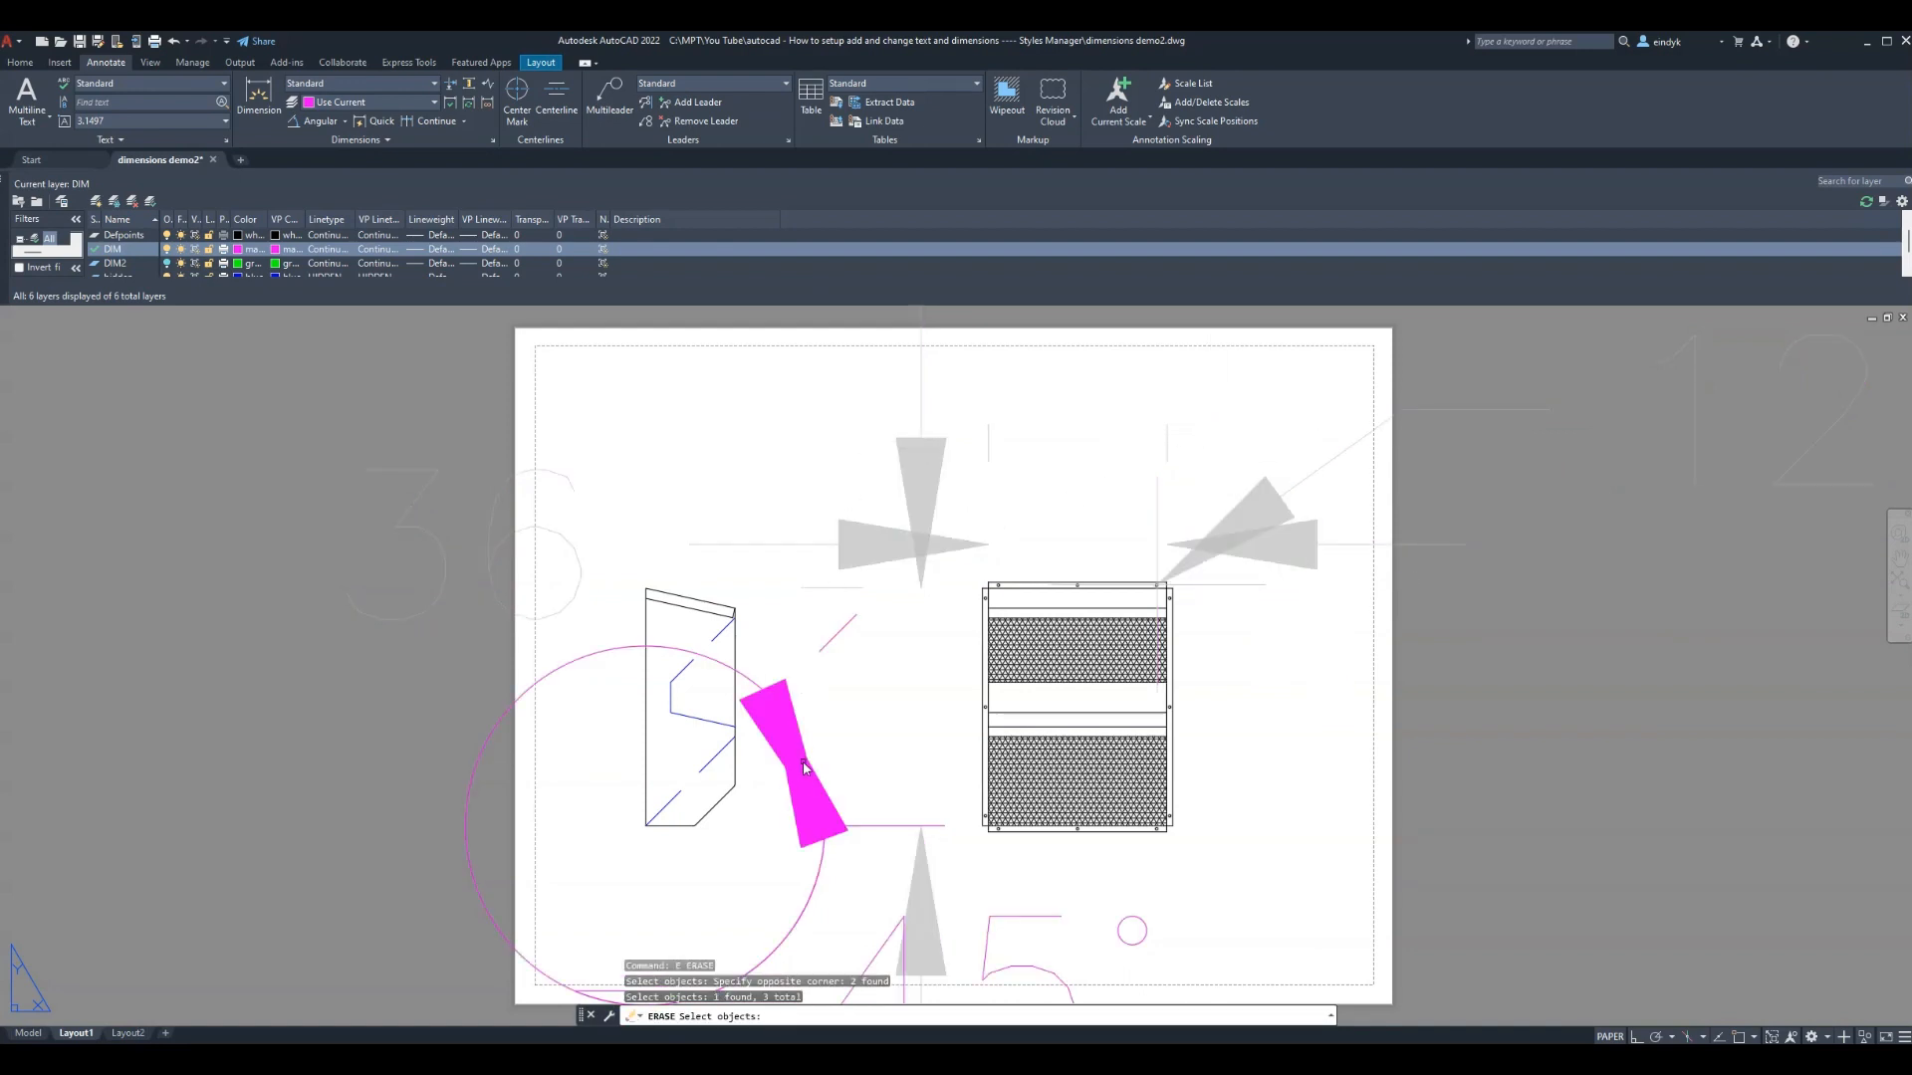
pyautogui.click(779, 740)
pyautogui.click(747, 714)
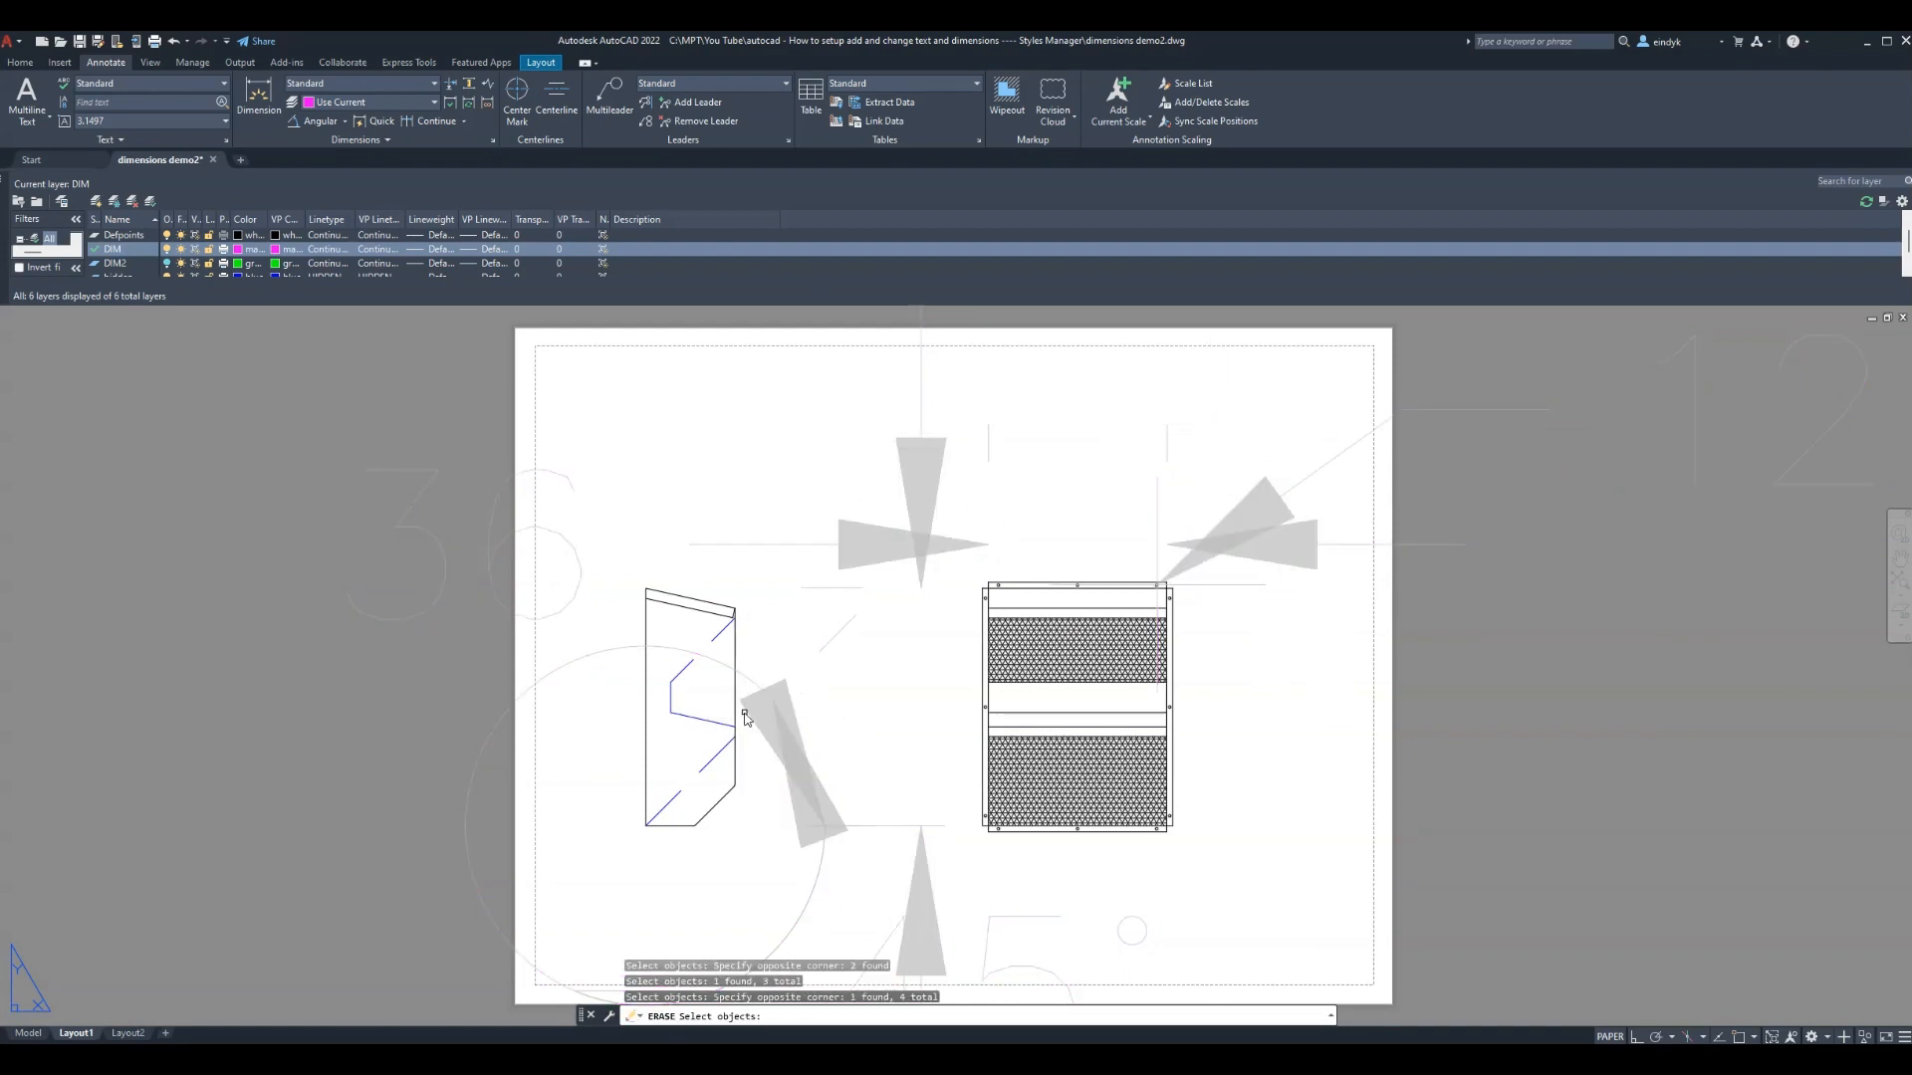
pyautogui.press('Return')
pyautogui.scroll(-2, 906, 512)
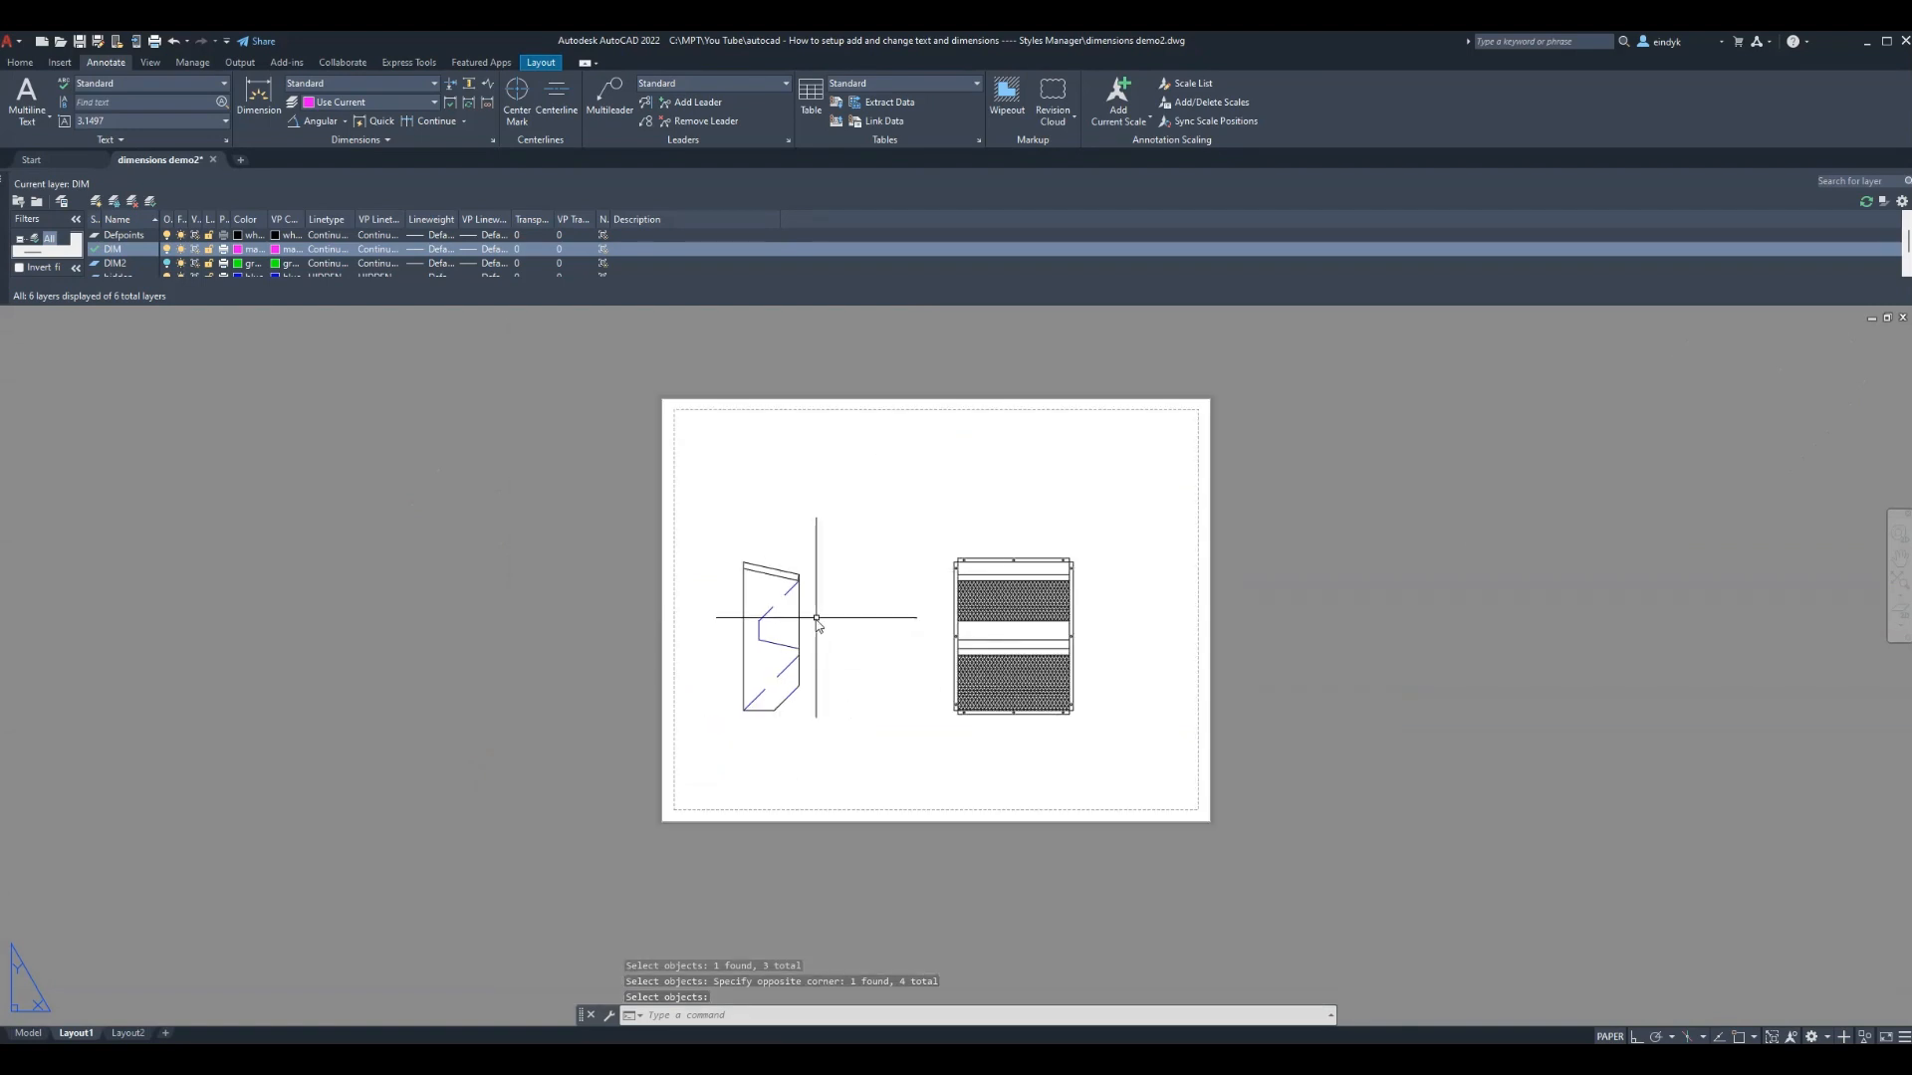
pyautogui.scroll(2, 816, 619)
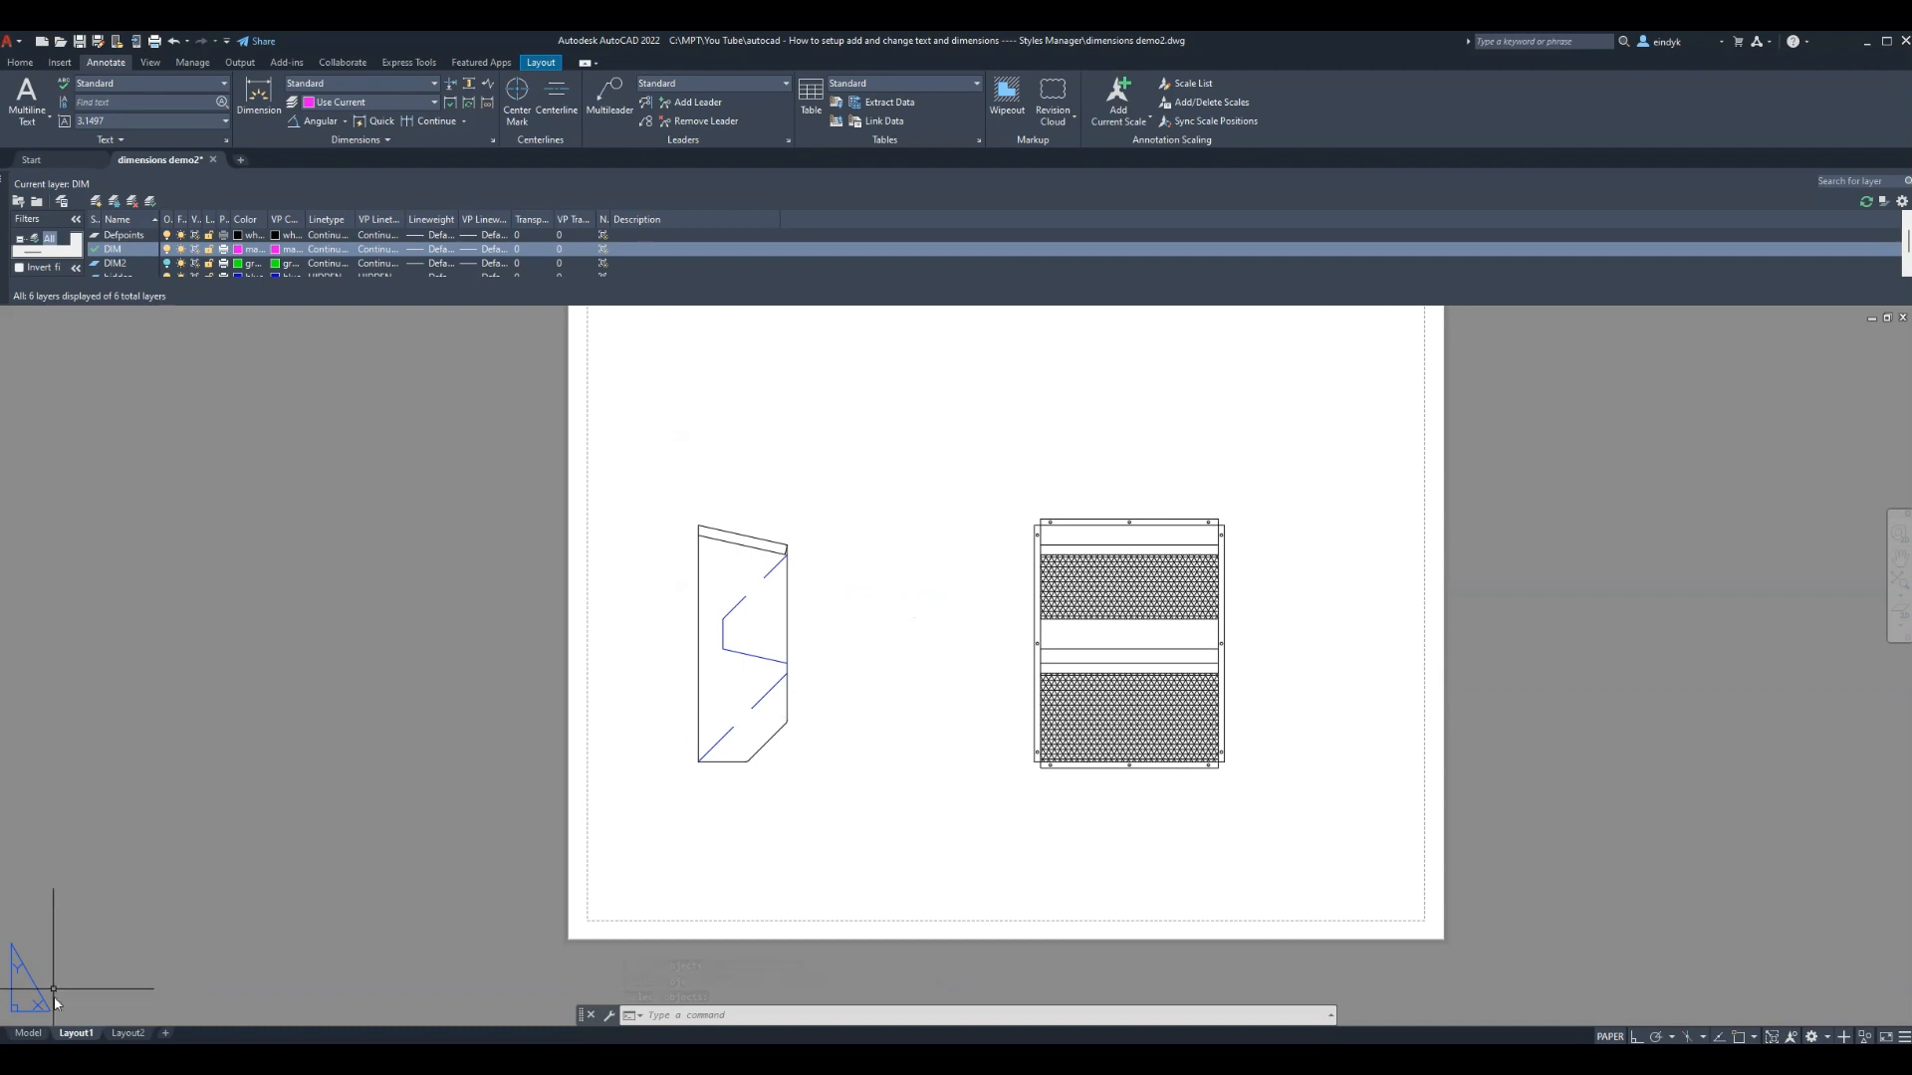
# Turn on the VPORTS layer to show the viewport border
pyautogui.scroll(-1, 126, 247)
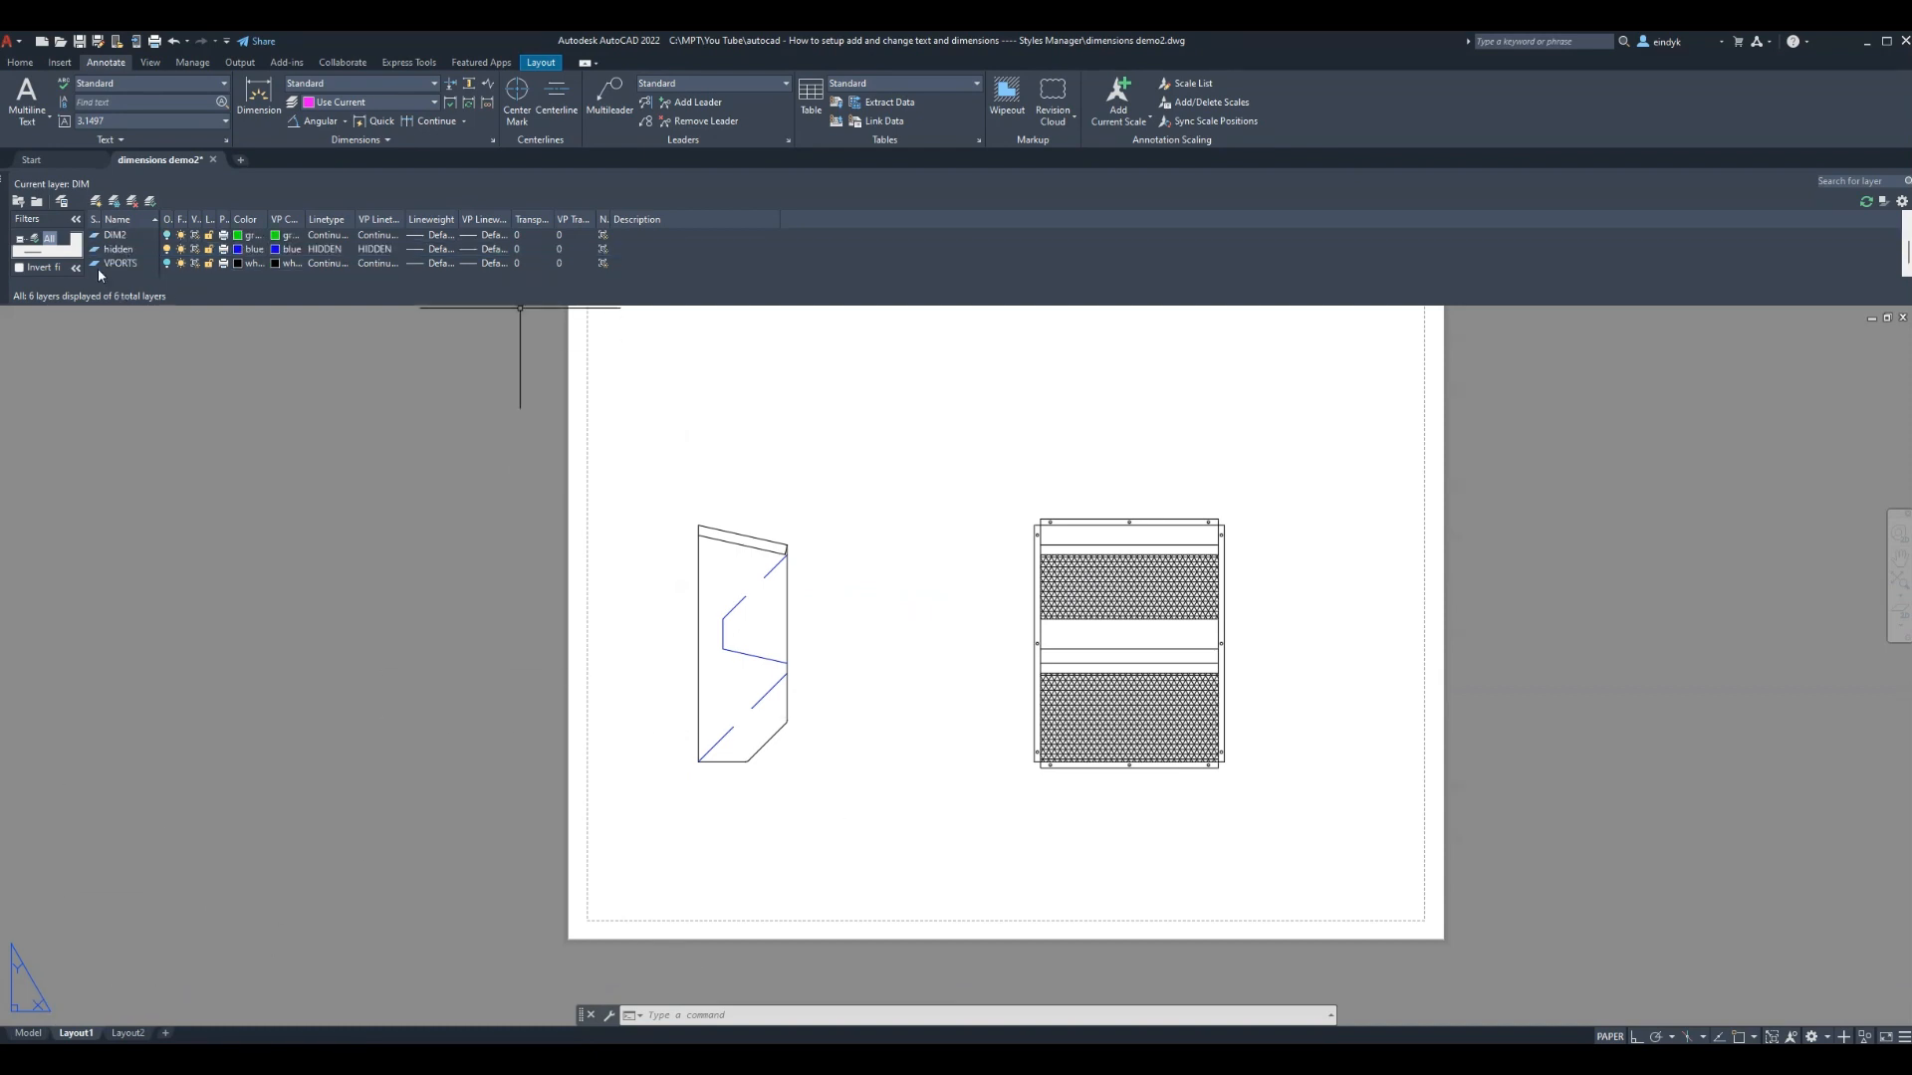
pyautogui.click(165, 262)
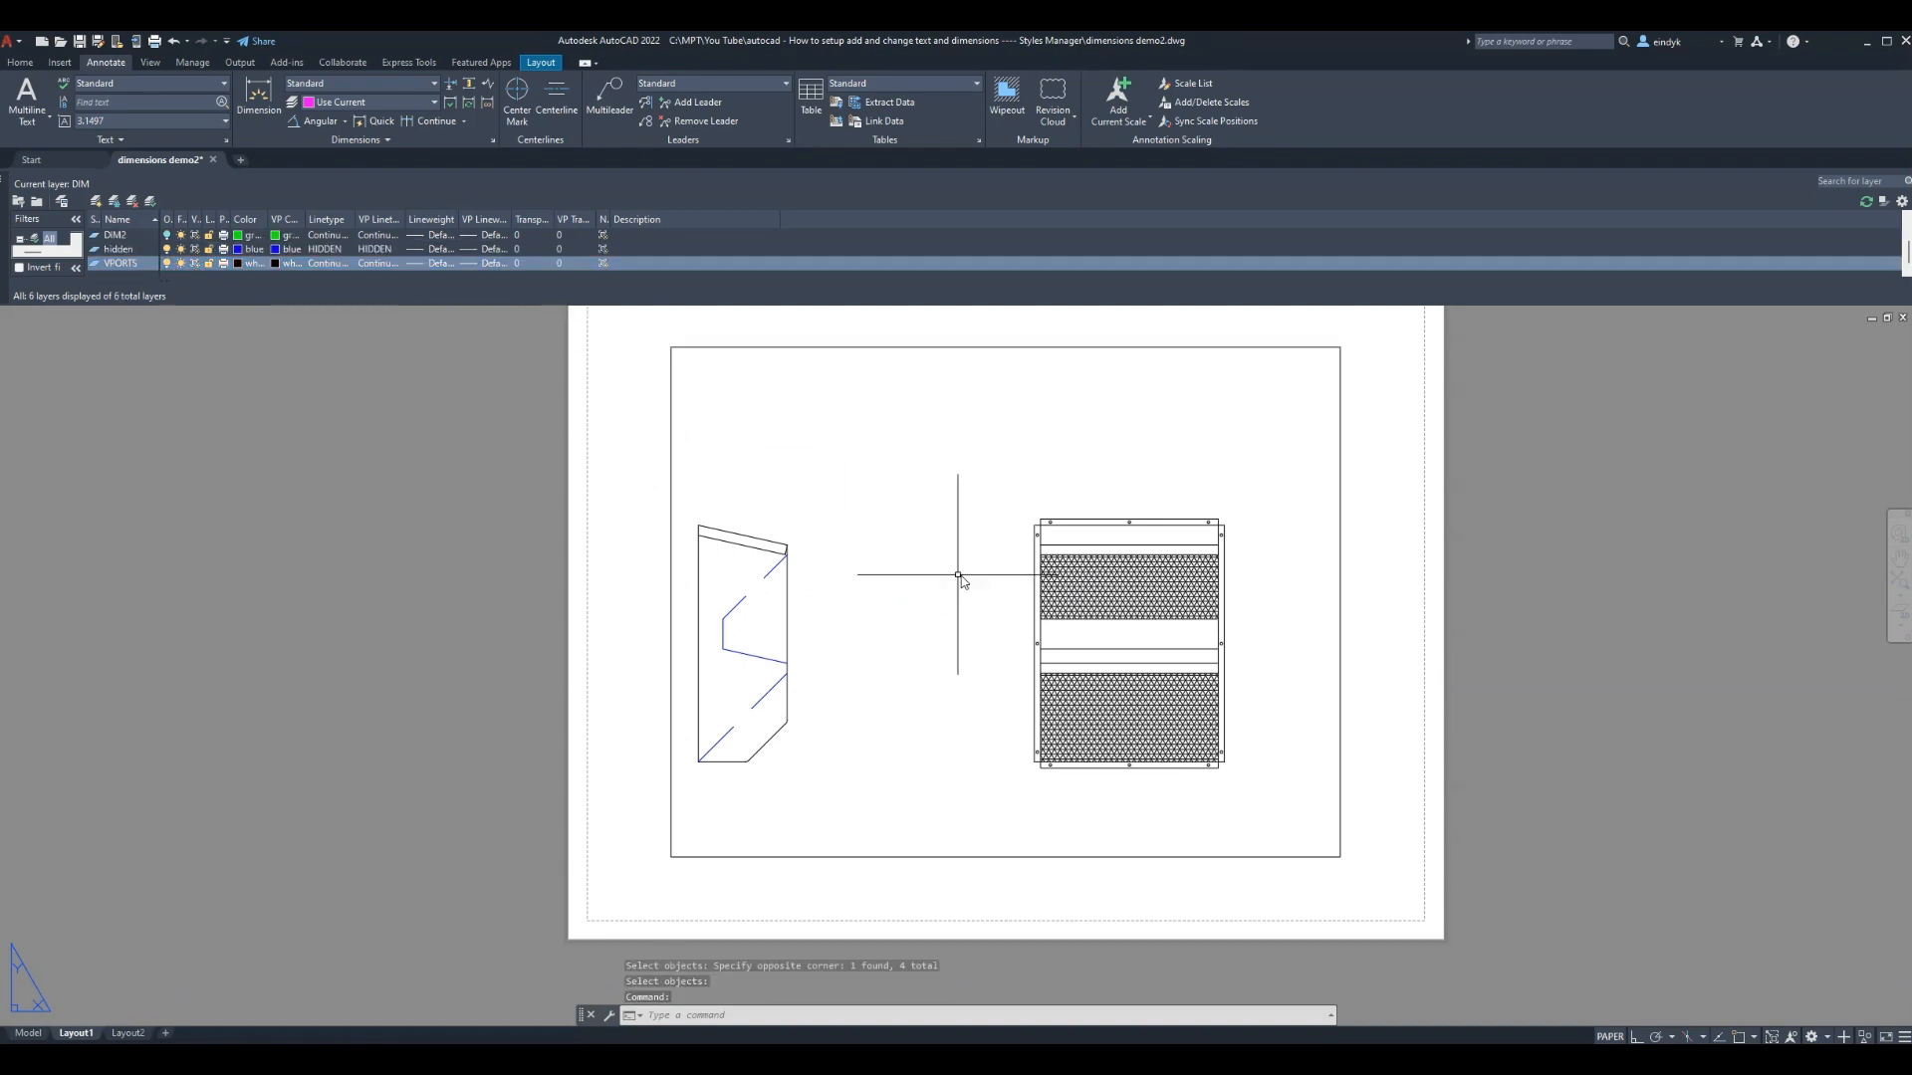
pyautogui.click(1370, 599)
pyautogui.click(1371, 647)
pyautogui.scroll(-2, 1380, 551)
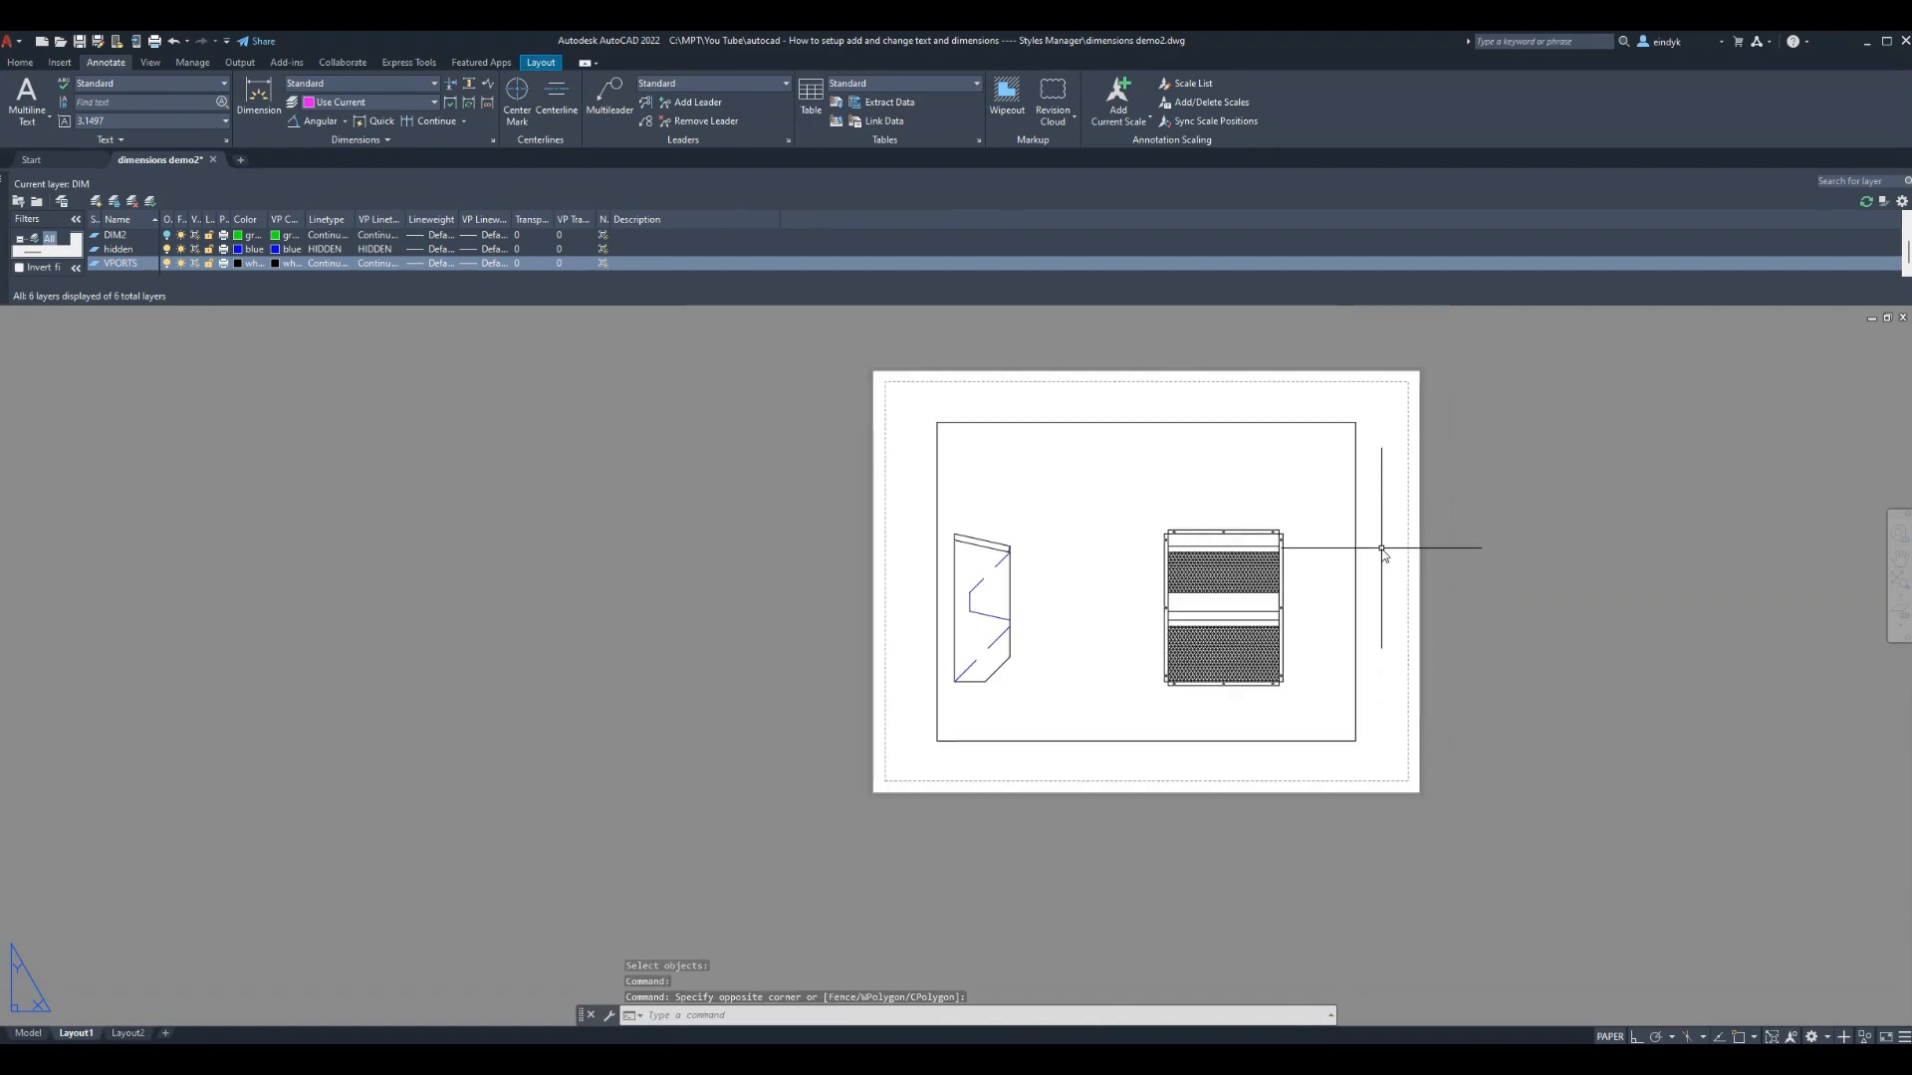
pyautogui.scroll(2, 1209, 568)
pyautogui.click(724, 508)
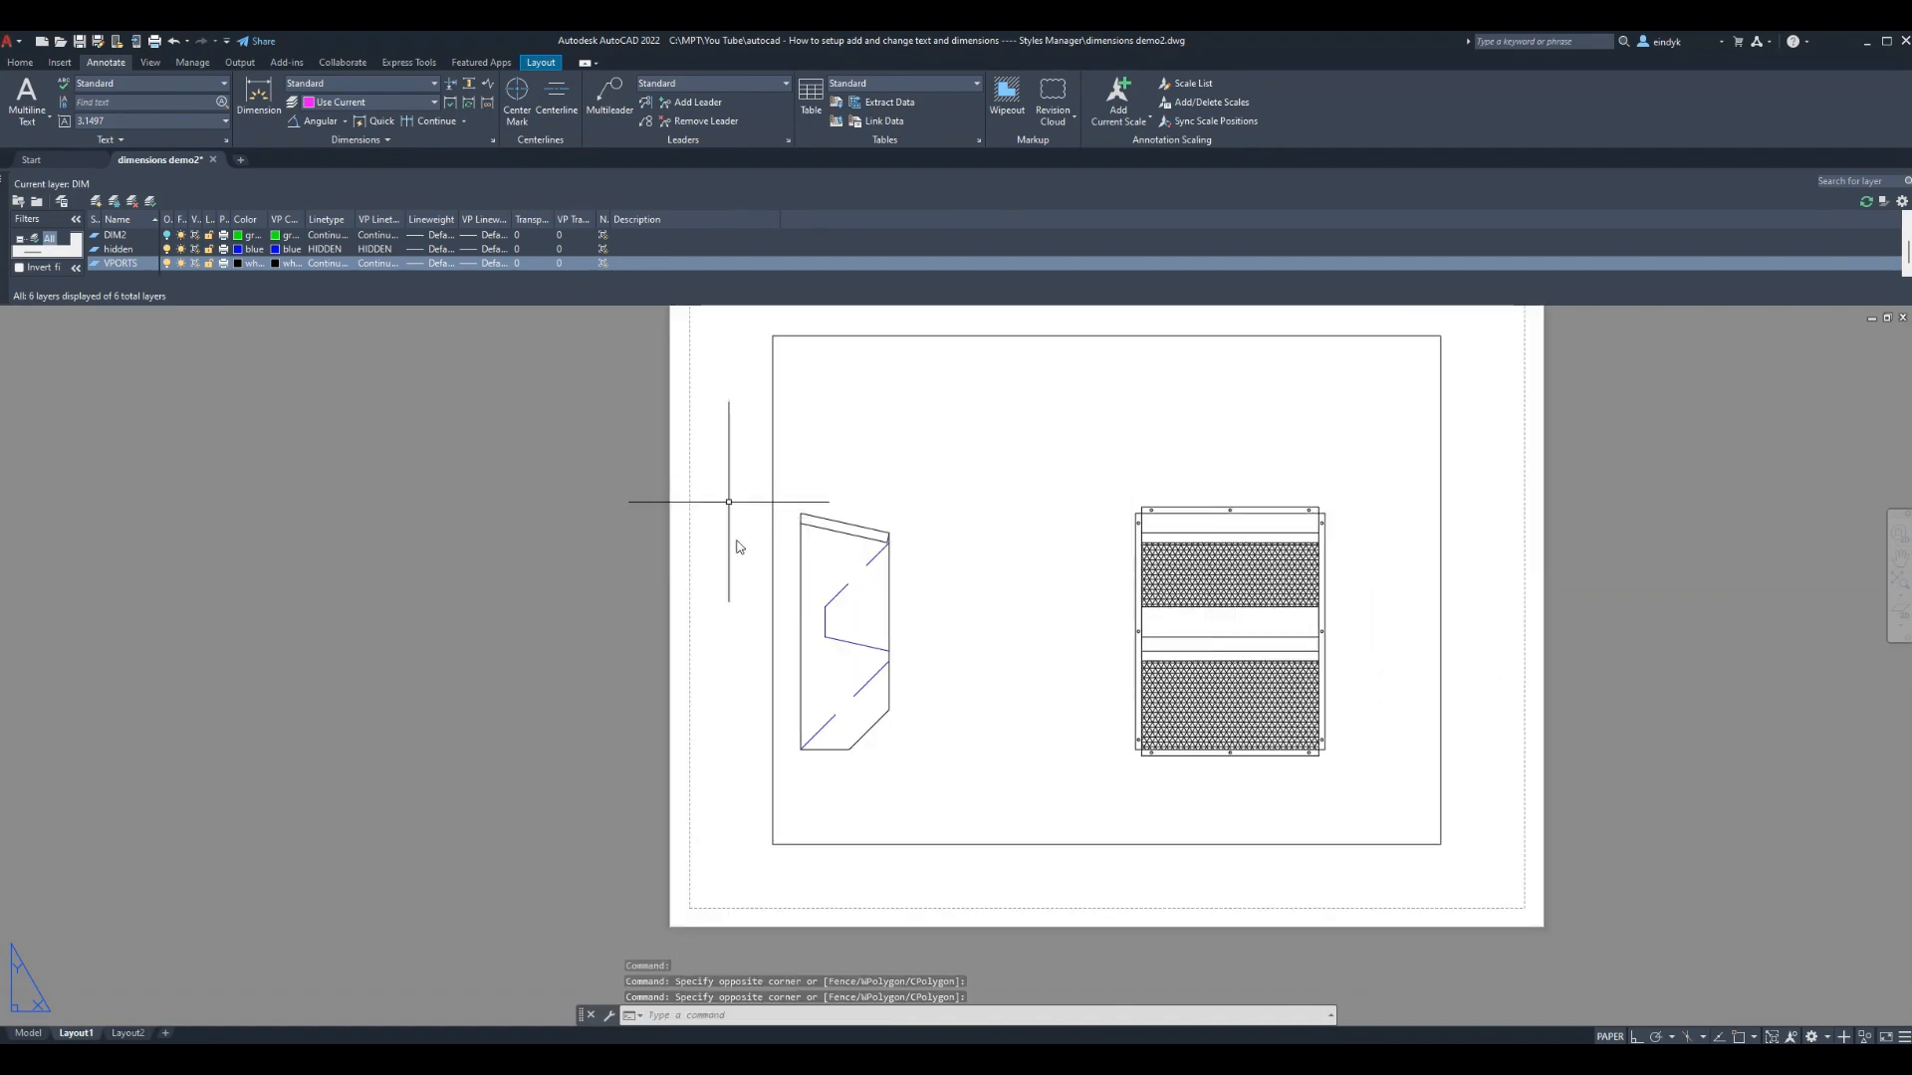
pyautogui.press('Escape')
# Window-zoom inside the viewport so both part views fill it, then return to paper space
pyautogui.doubleClick(1028, 625)
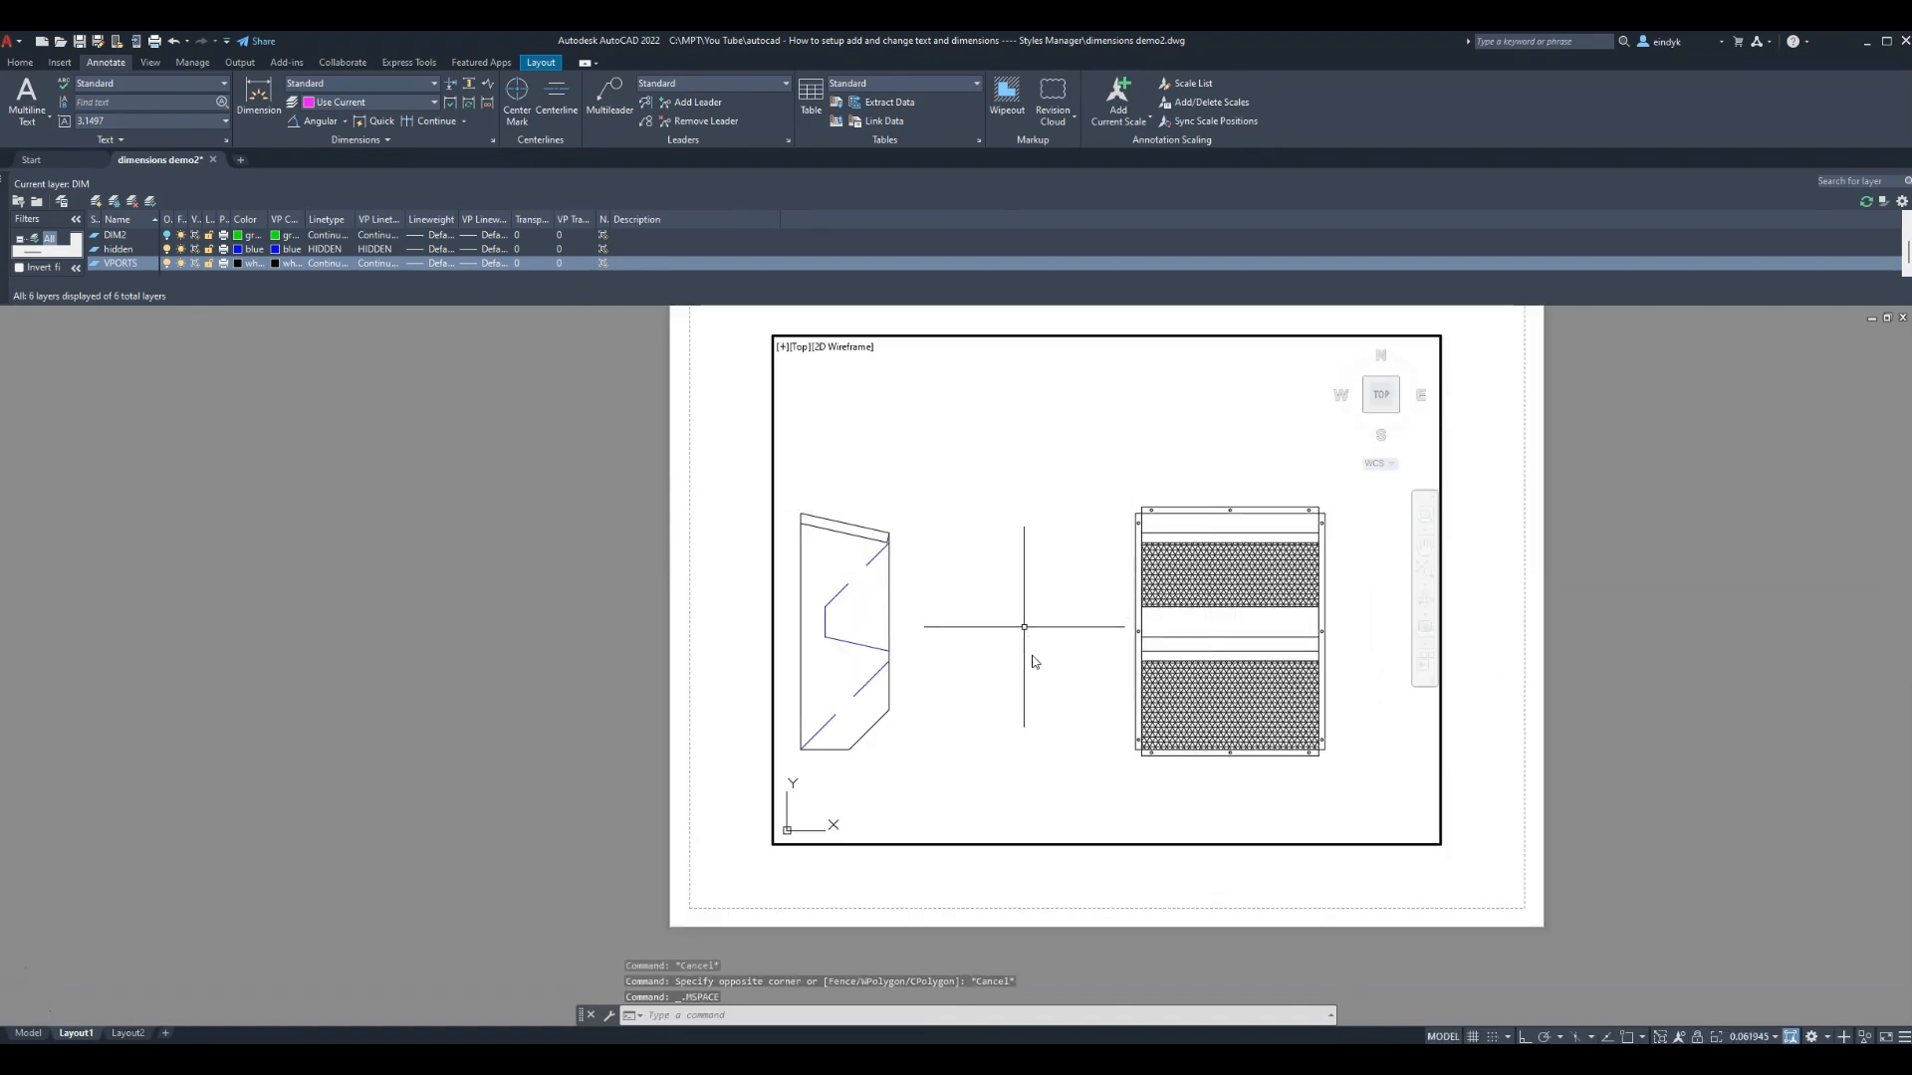
pyautogui.write('z')
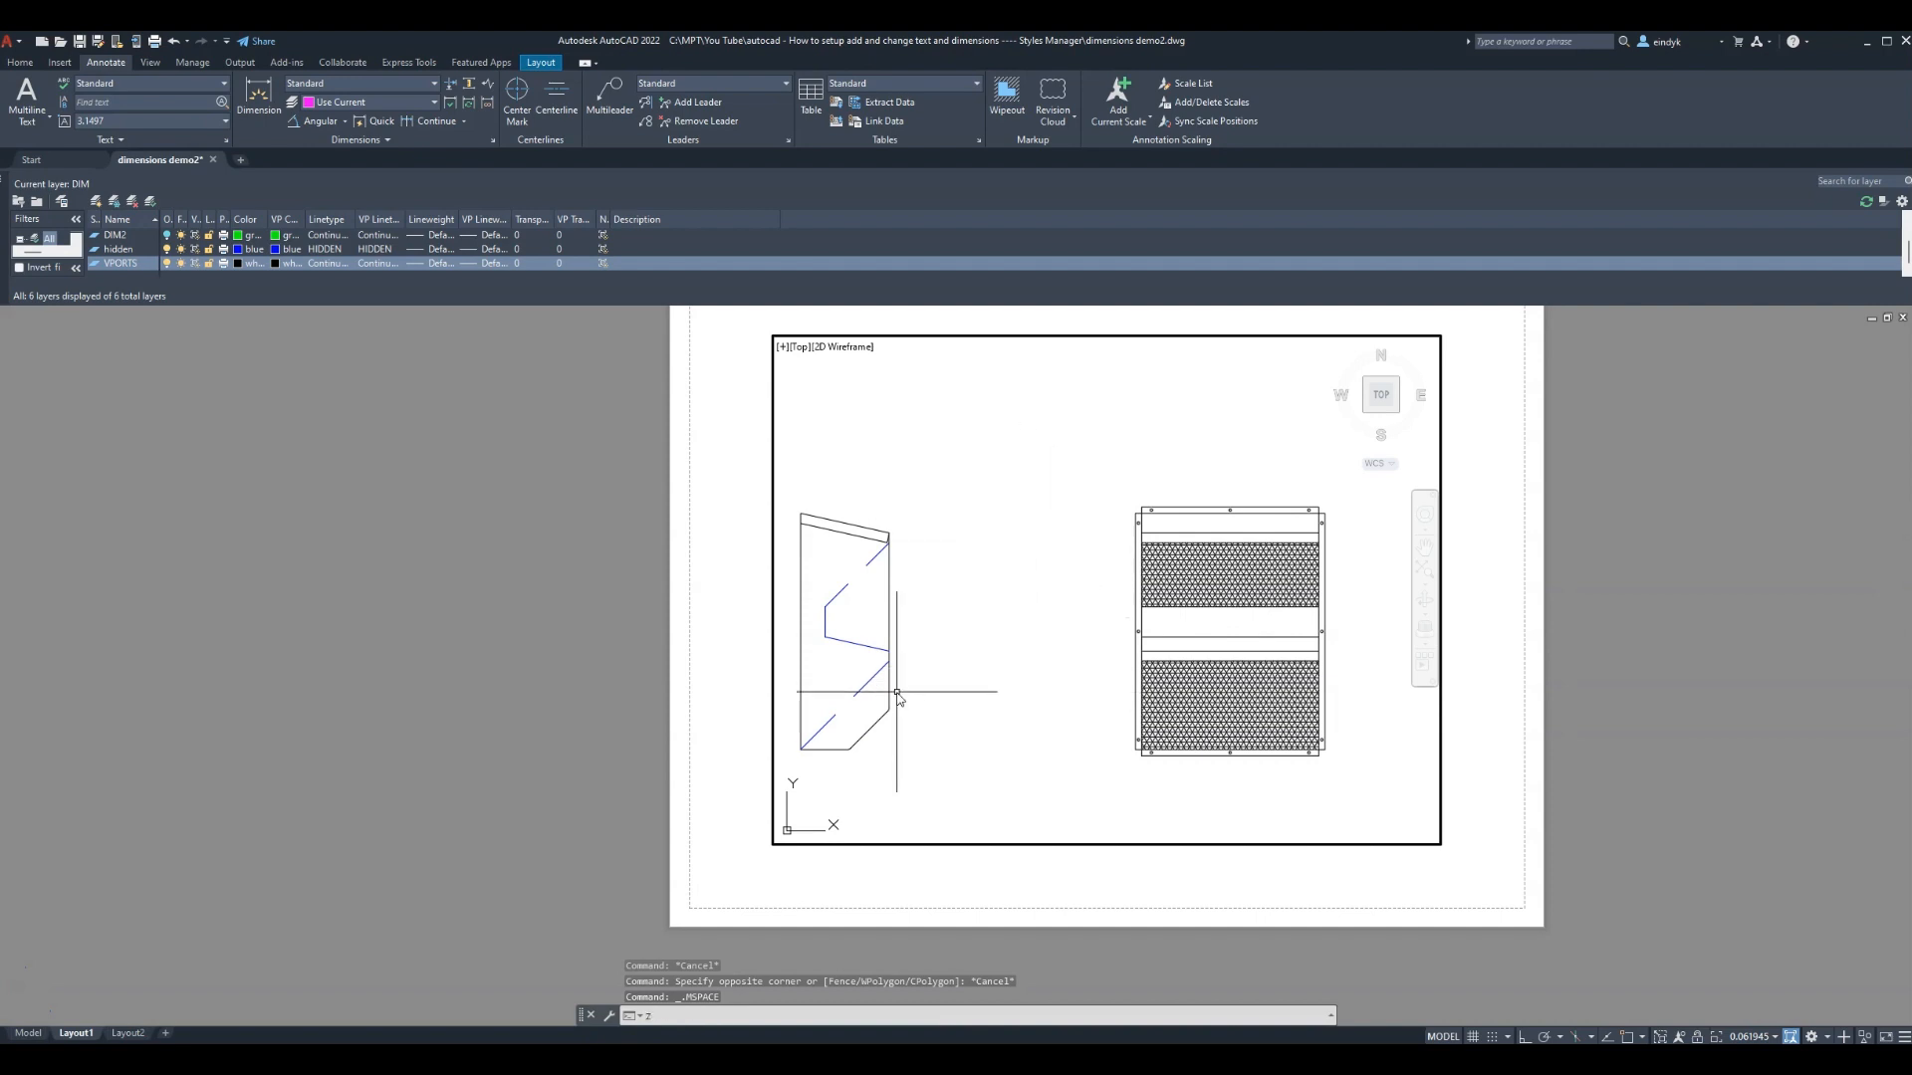
pyautogui.press('Return')
pyautogui.click(776, 451)
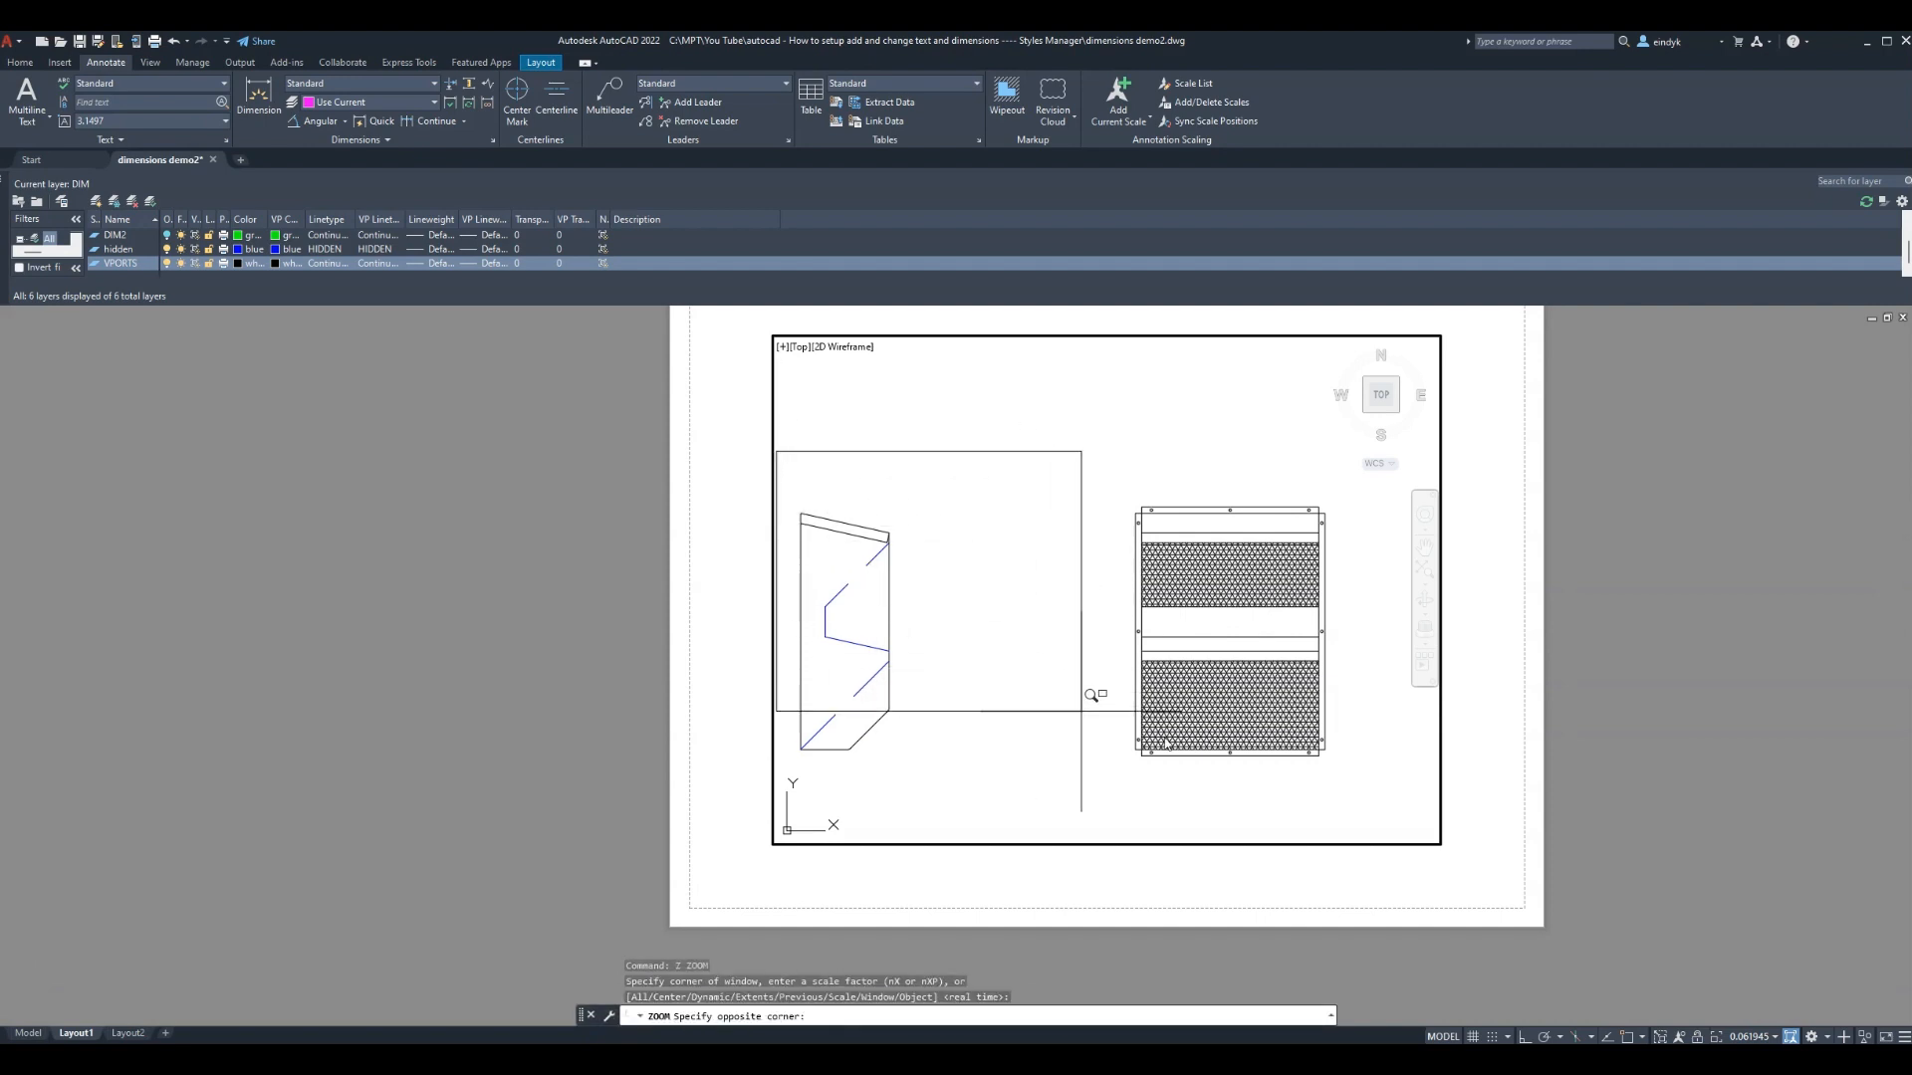
pyautogui.click(1360, 836)
pyautogui.doubleClick(1459, 717)
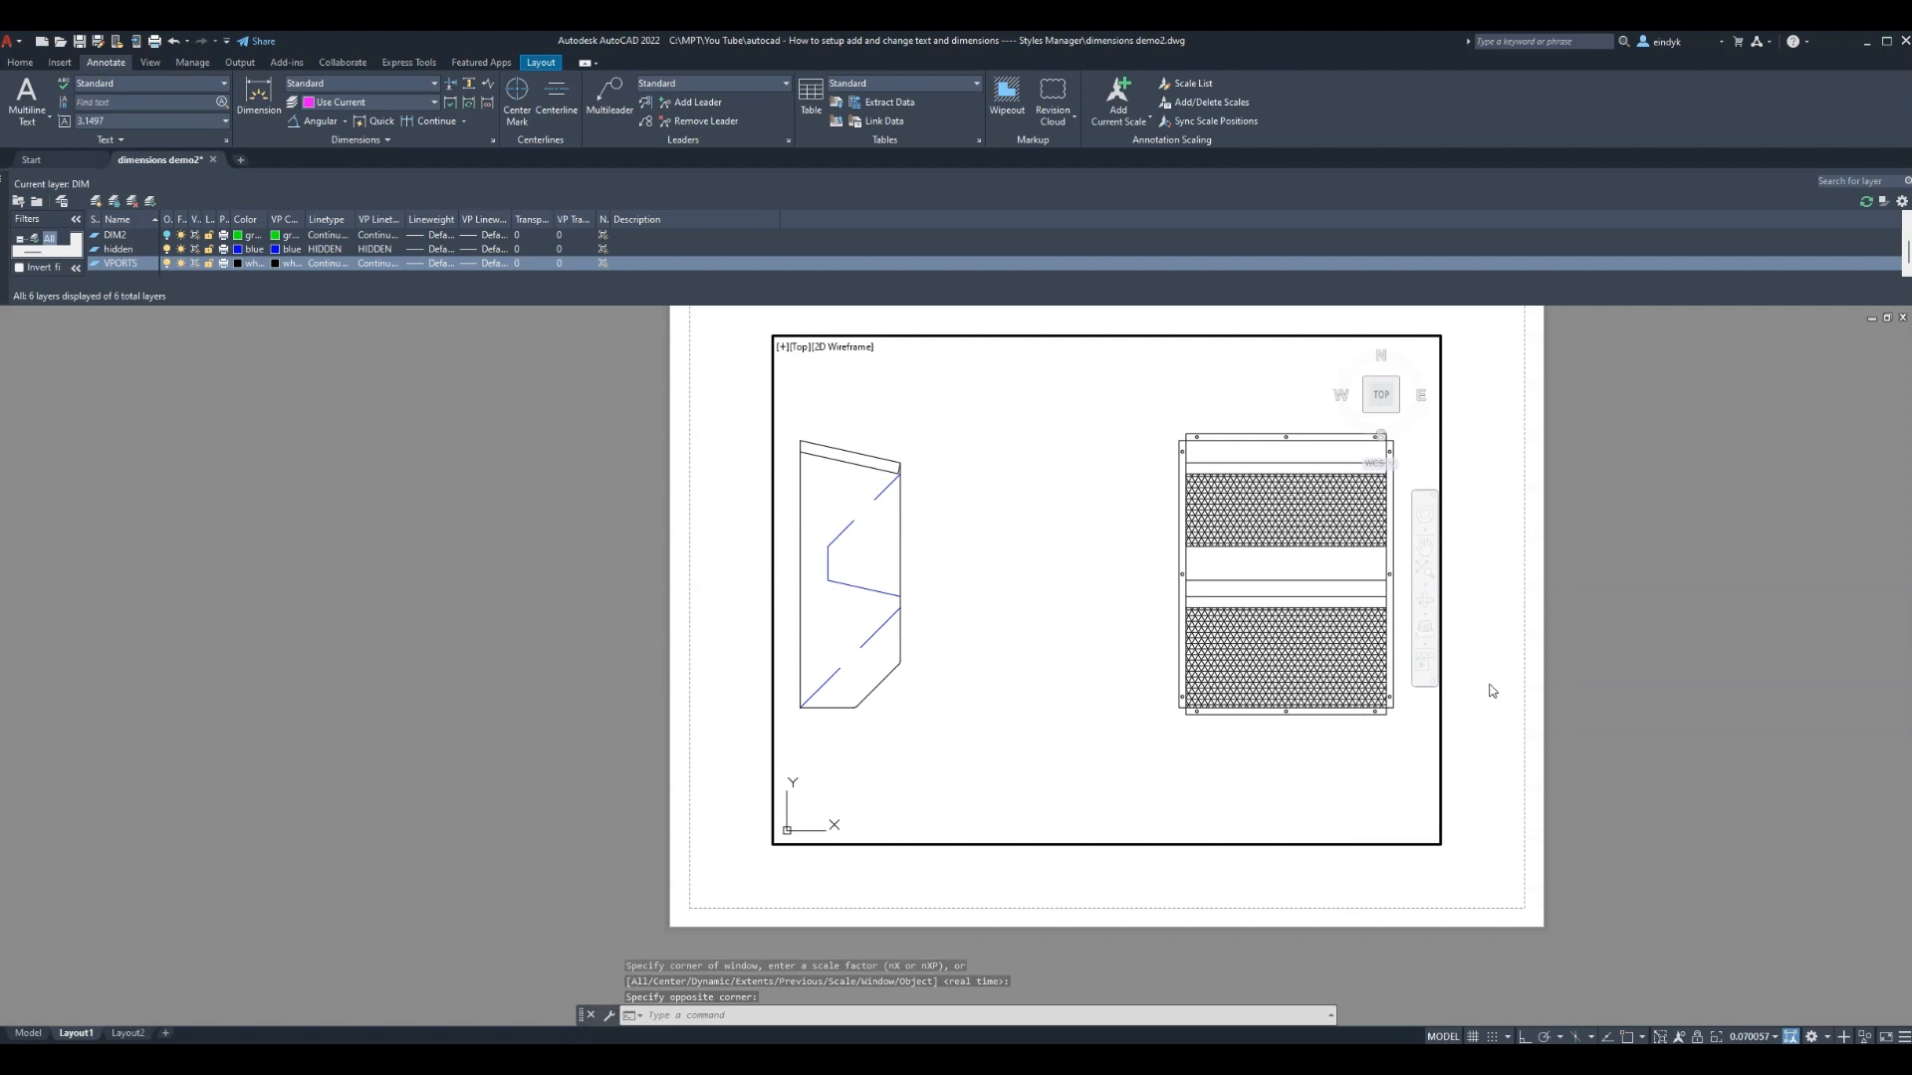
# Turn VPORTS off again and pick the DIM layer for dimensioning
pyautogui.scroll(-2, 1181, 815)
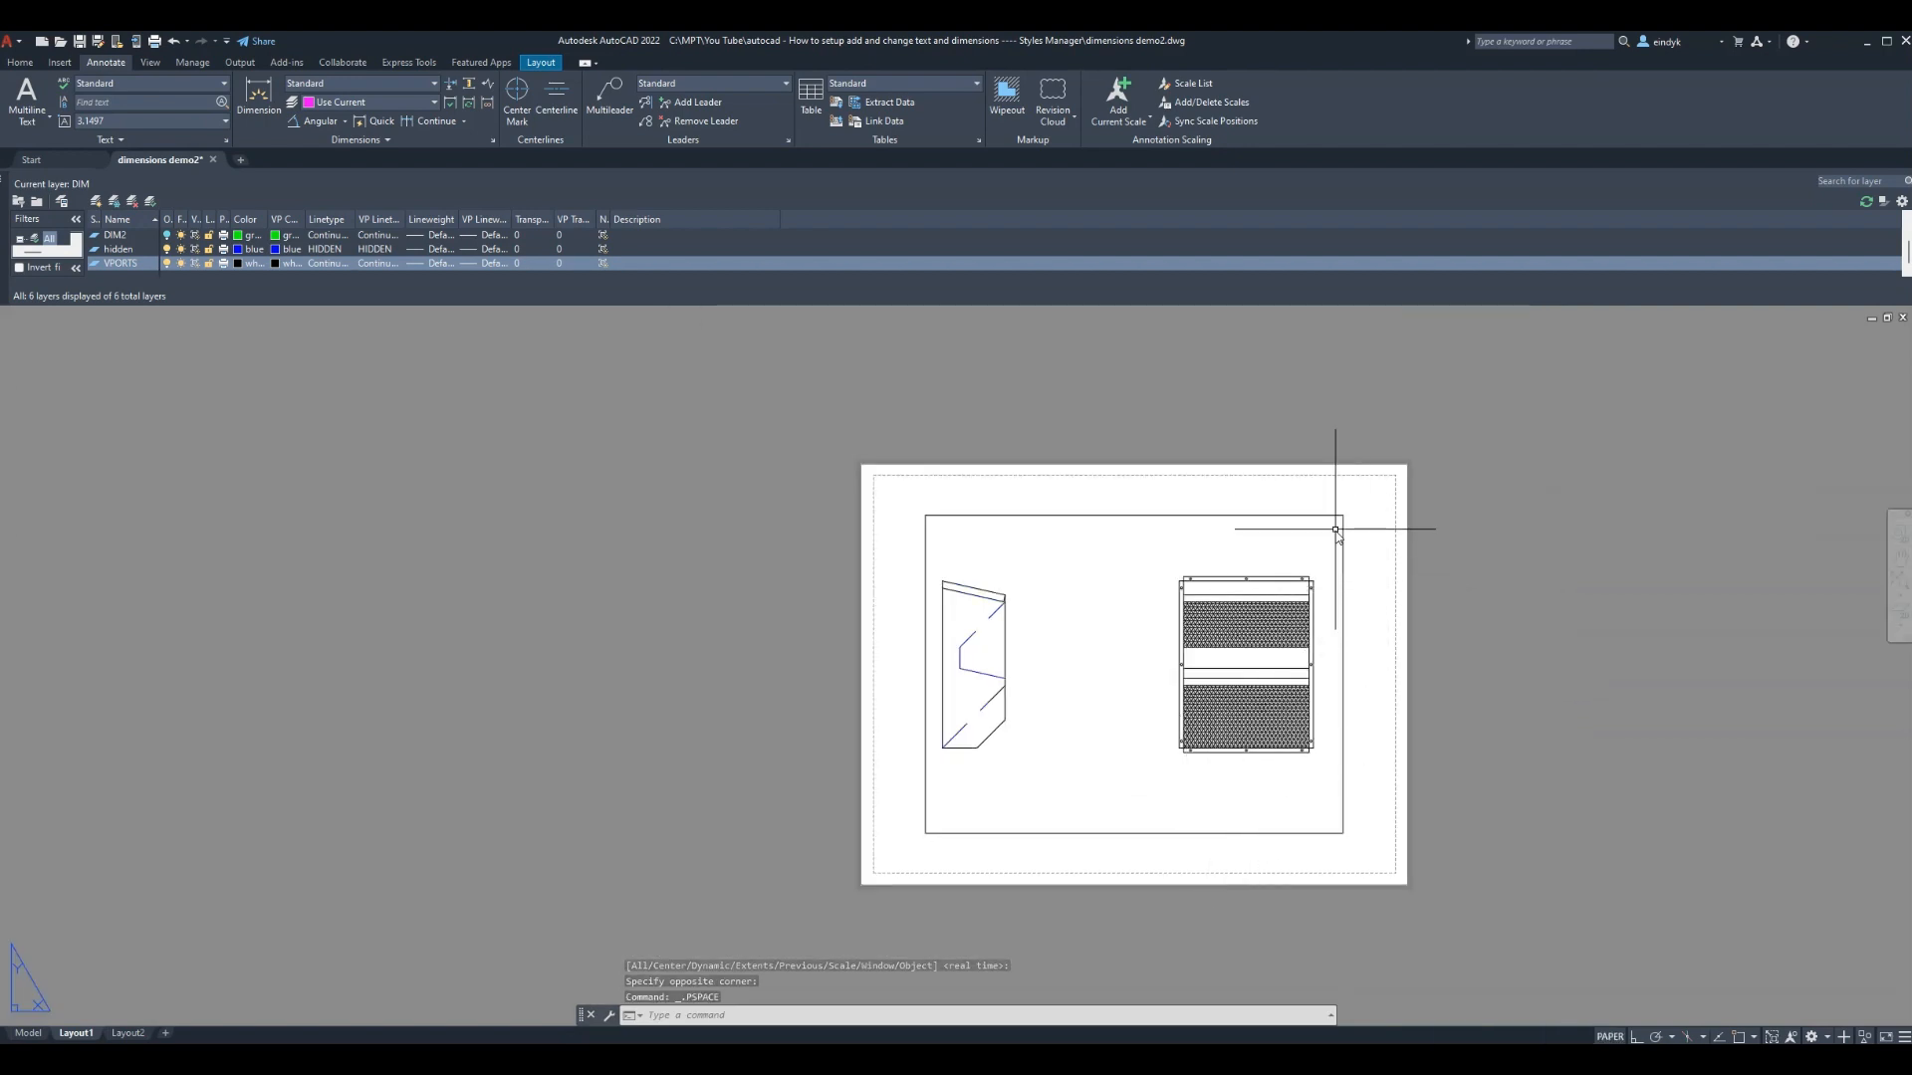
pyautogui.click(167, 264)
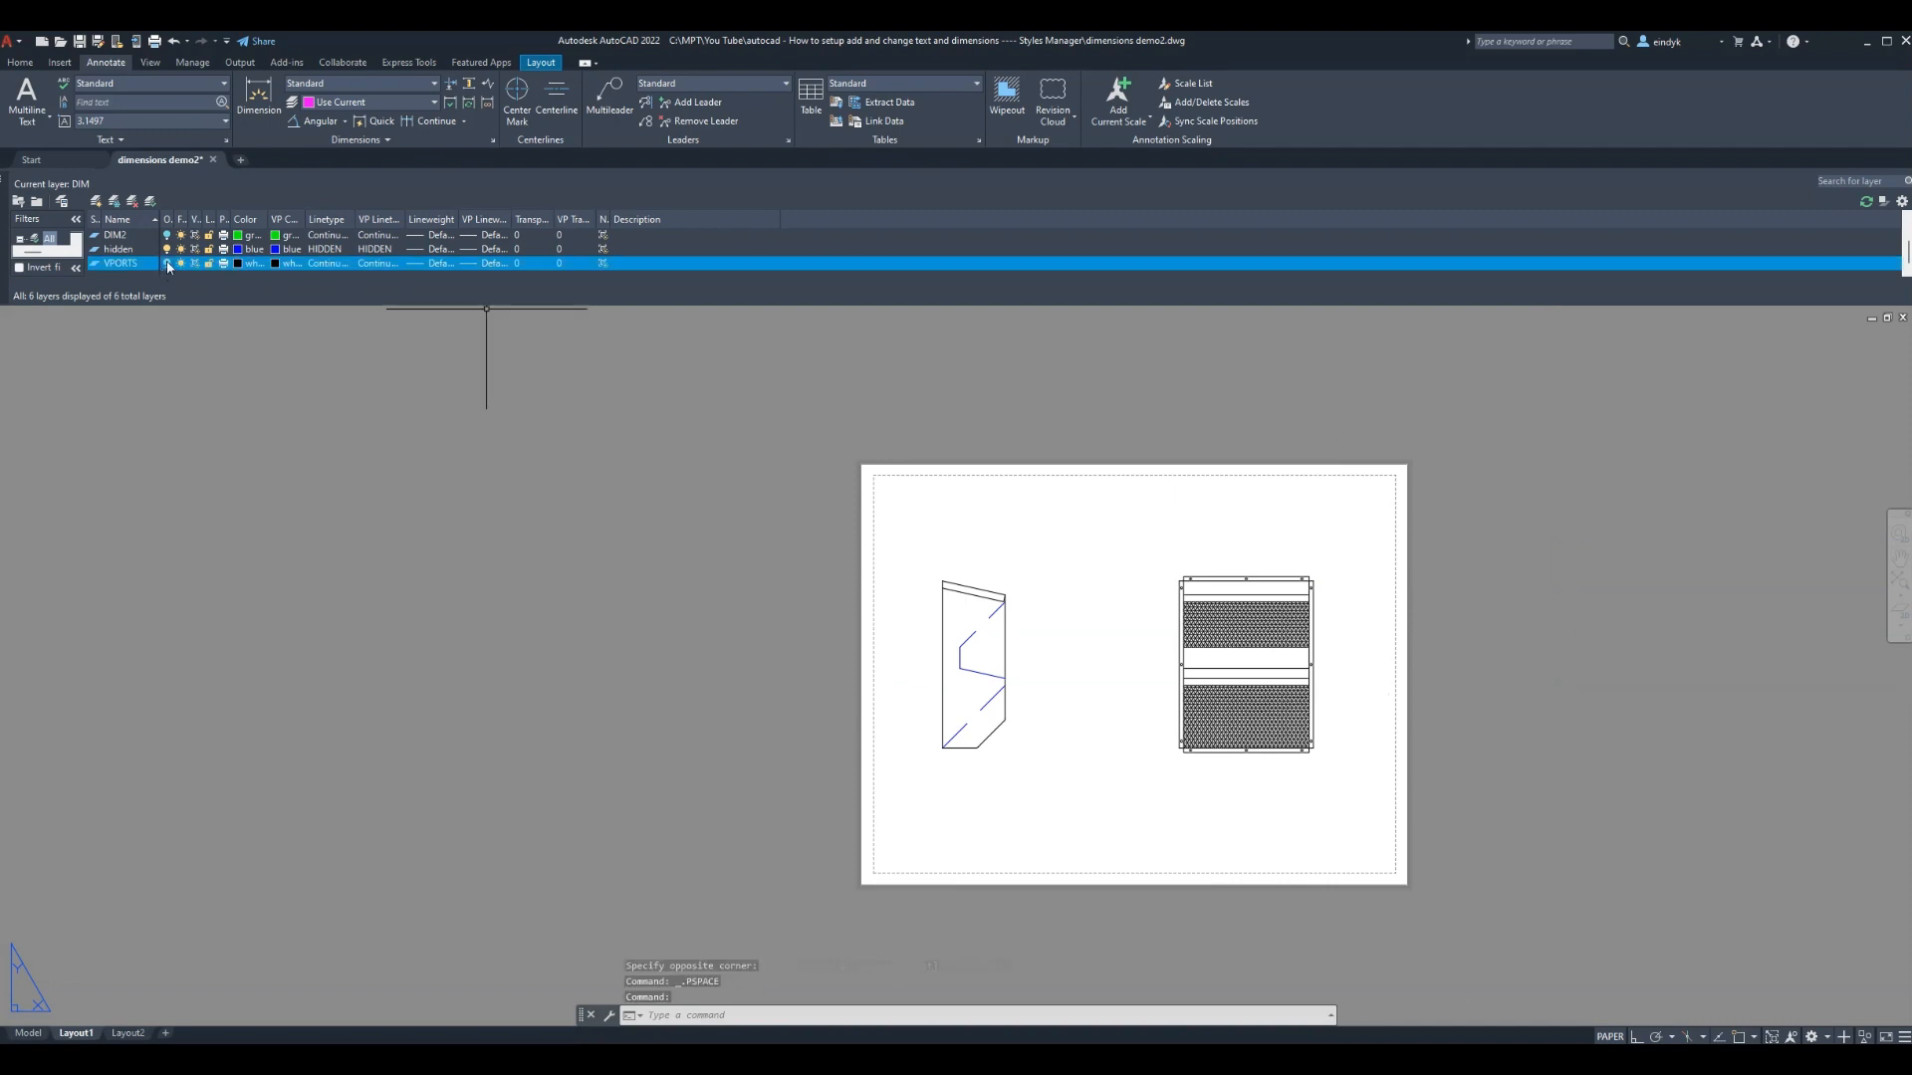
pyautogui.scroll(2, 169, 260)
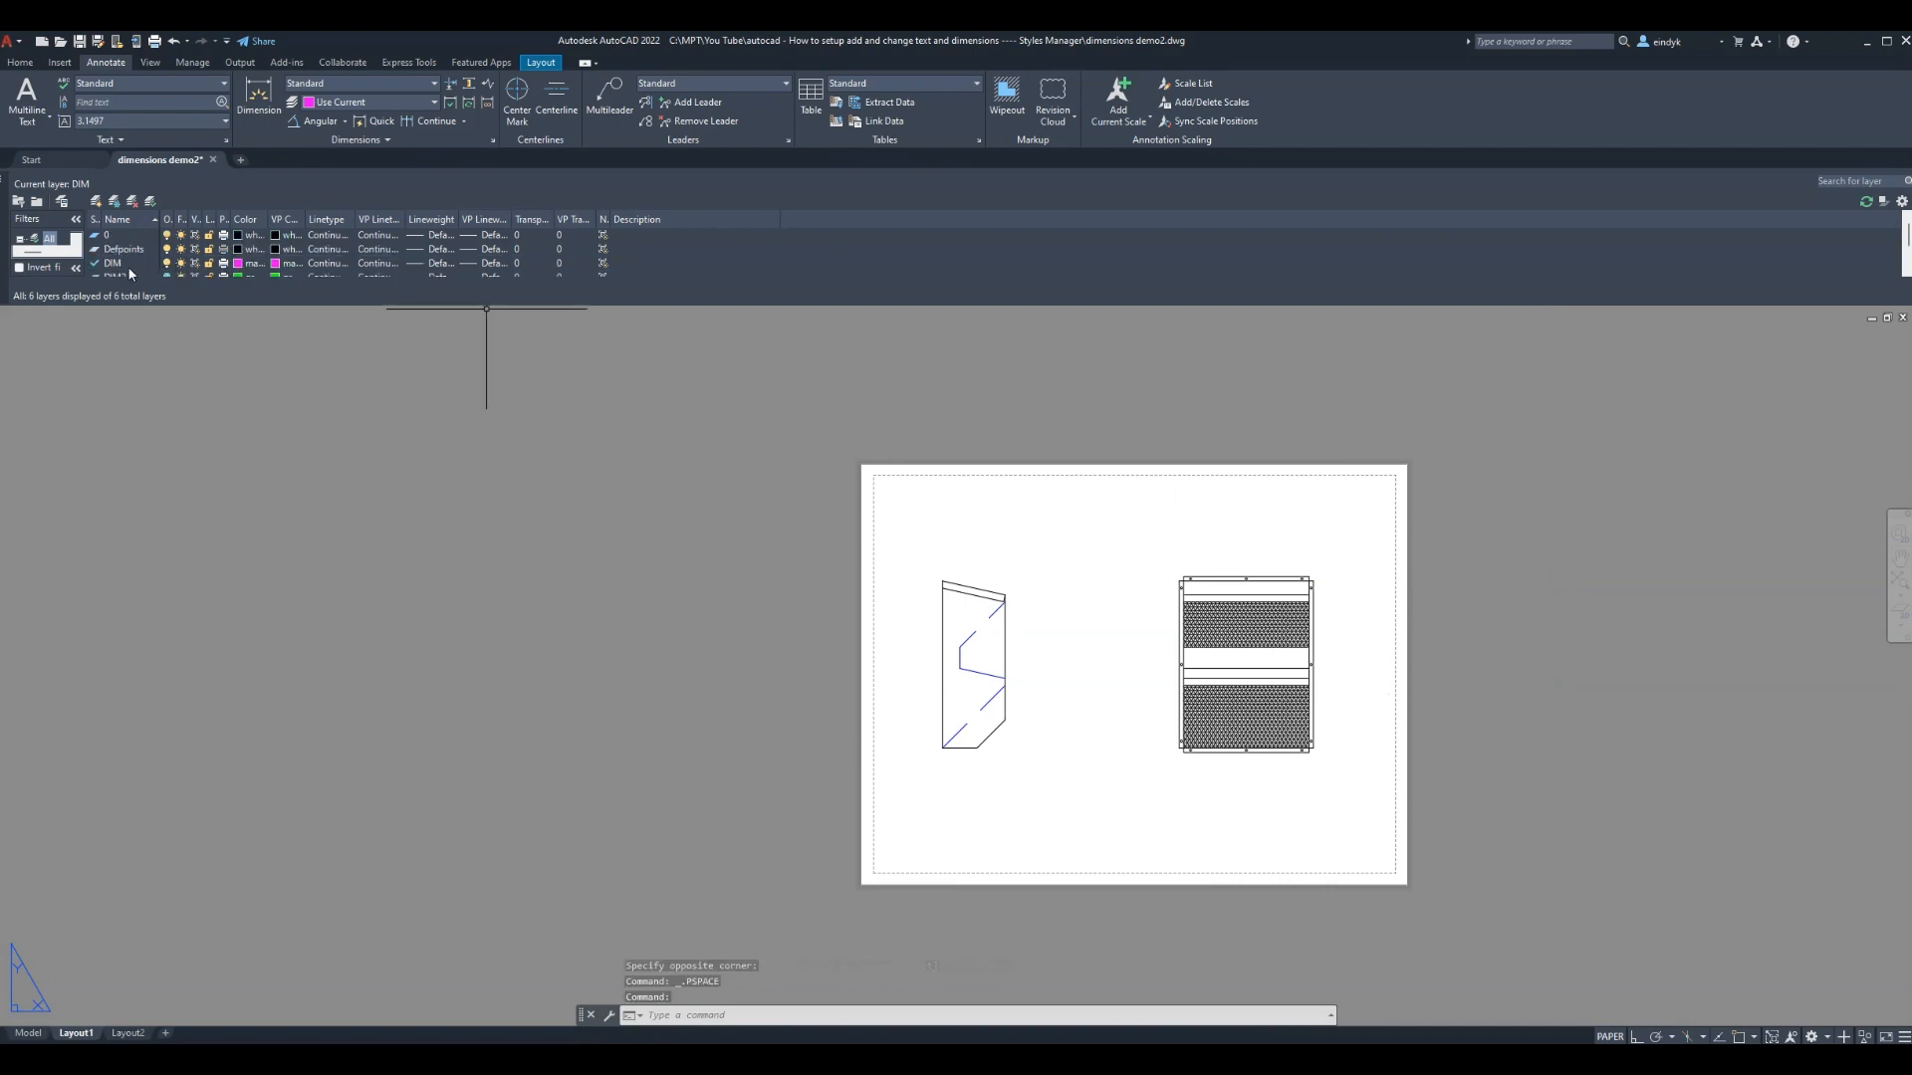
pyautogui.click(131, 263)
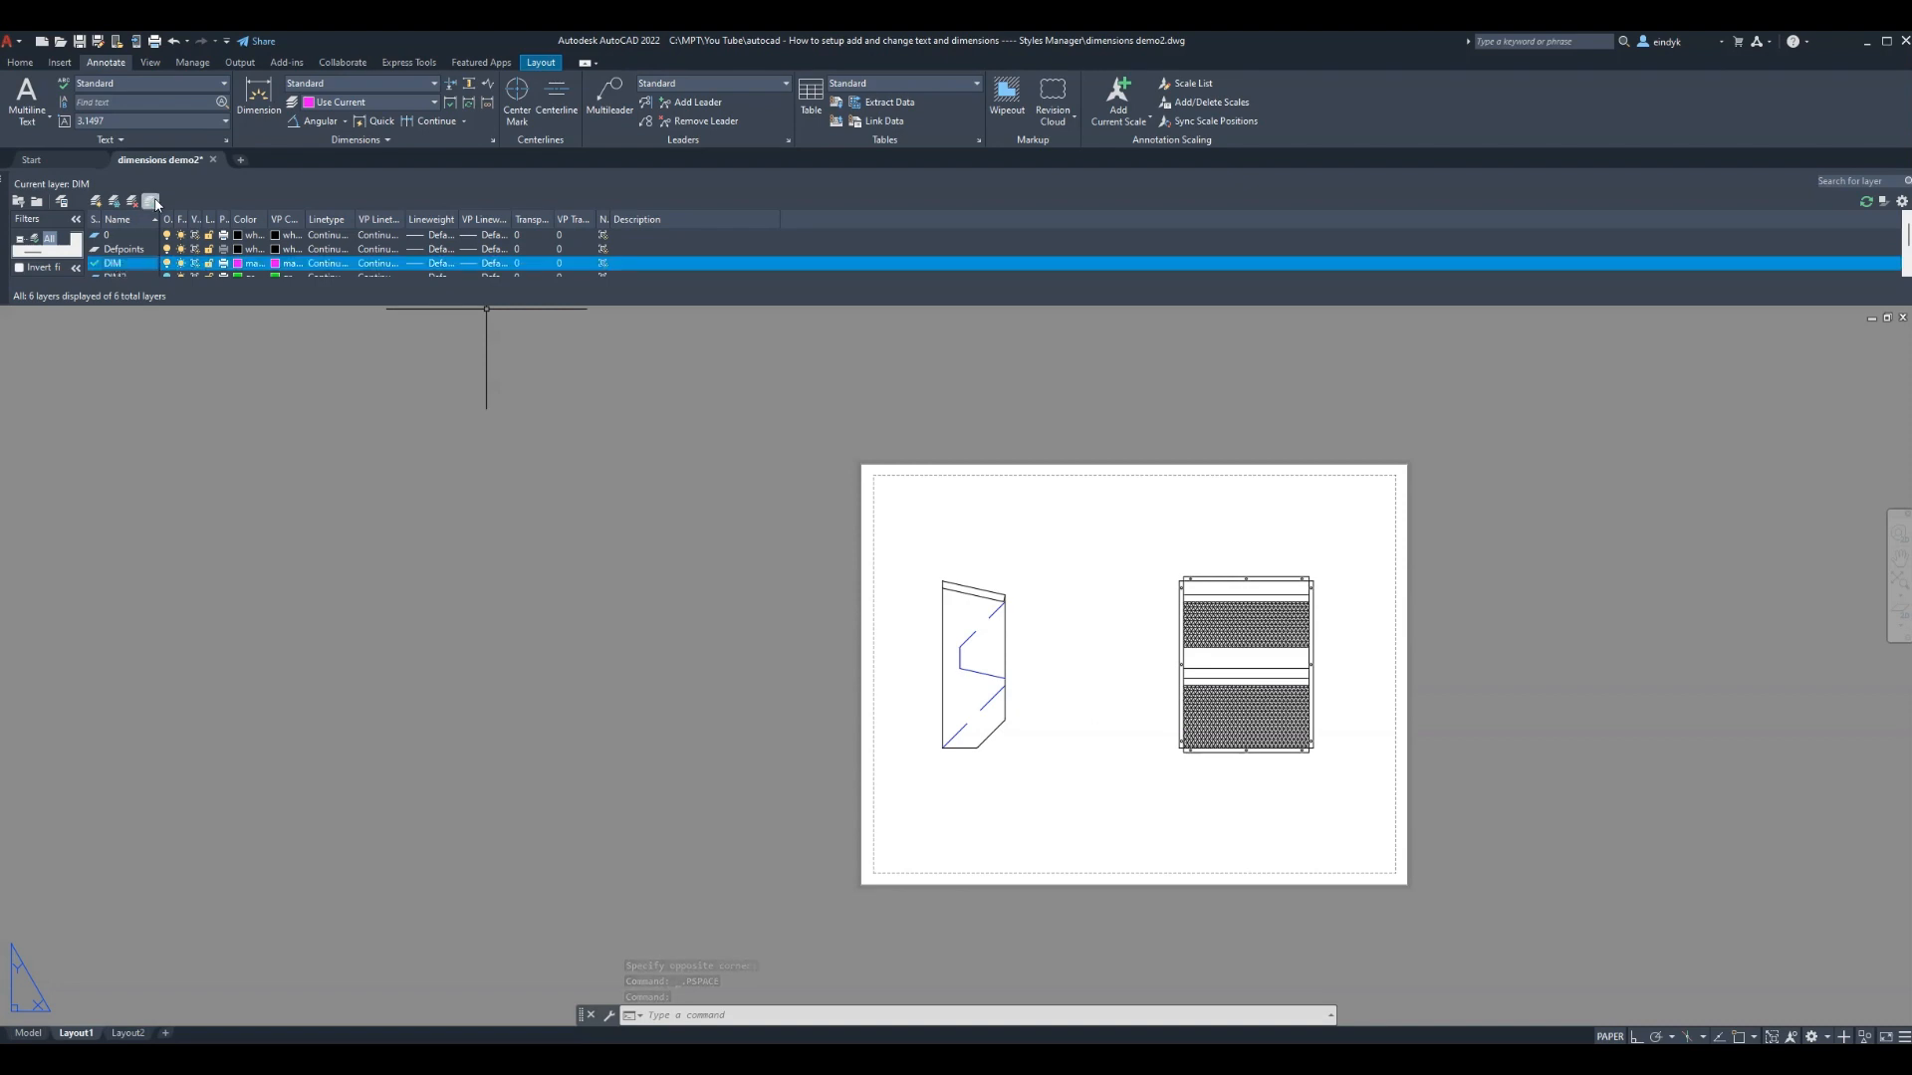
pyautogui.scroll(-2, 184, 233)
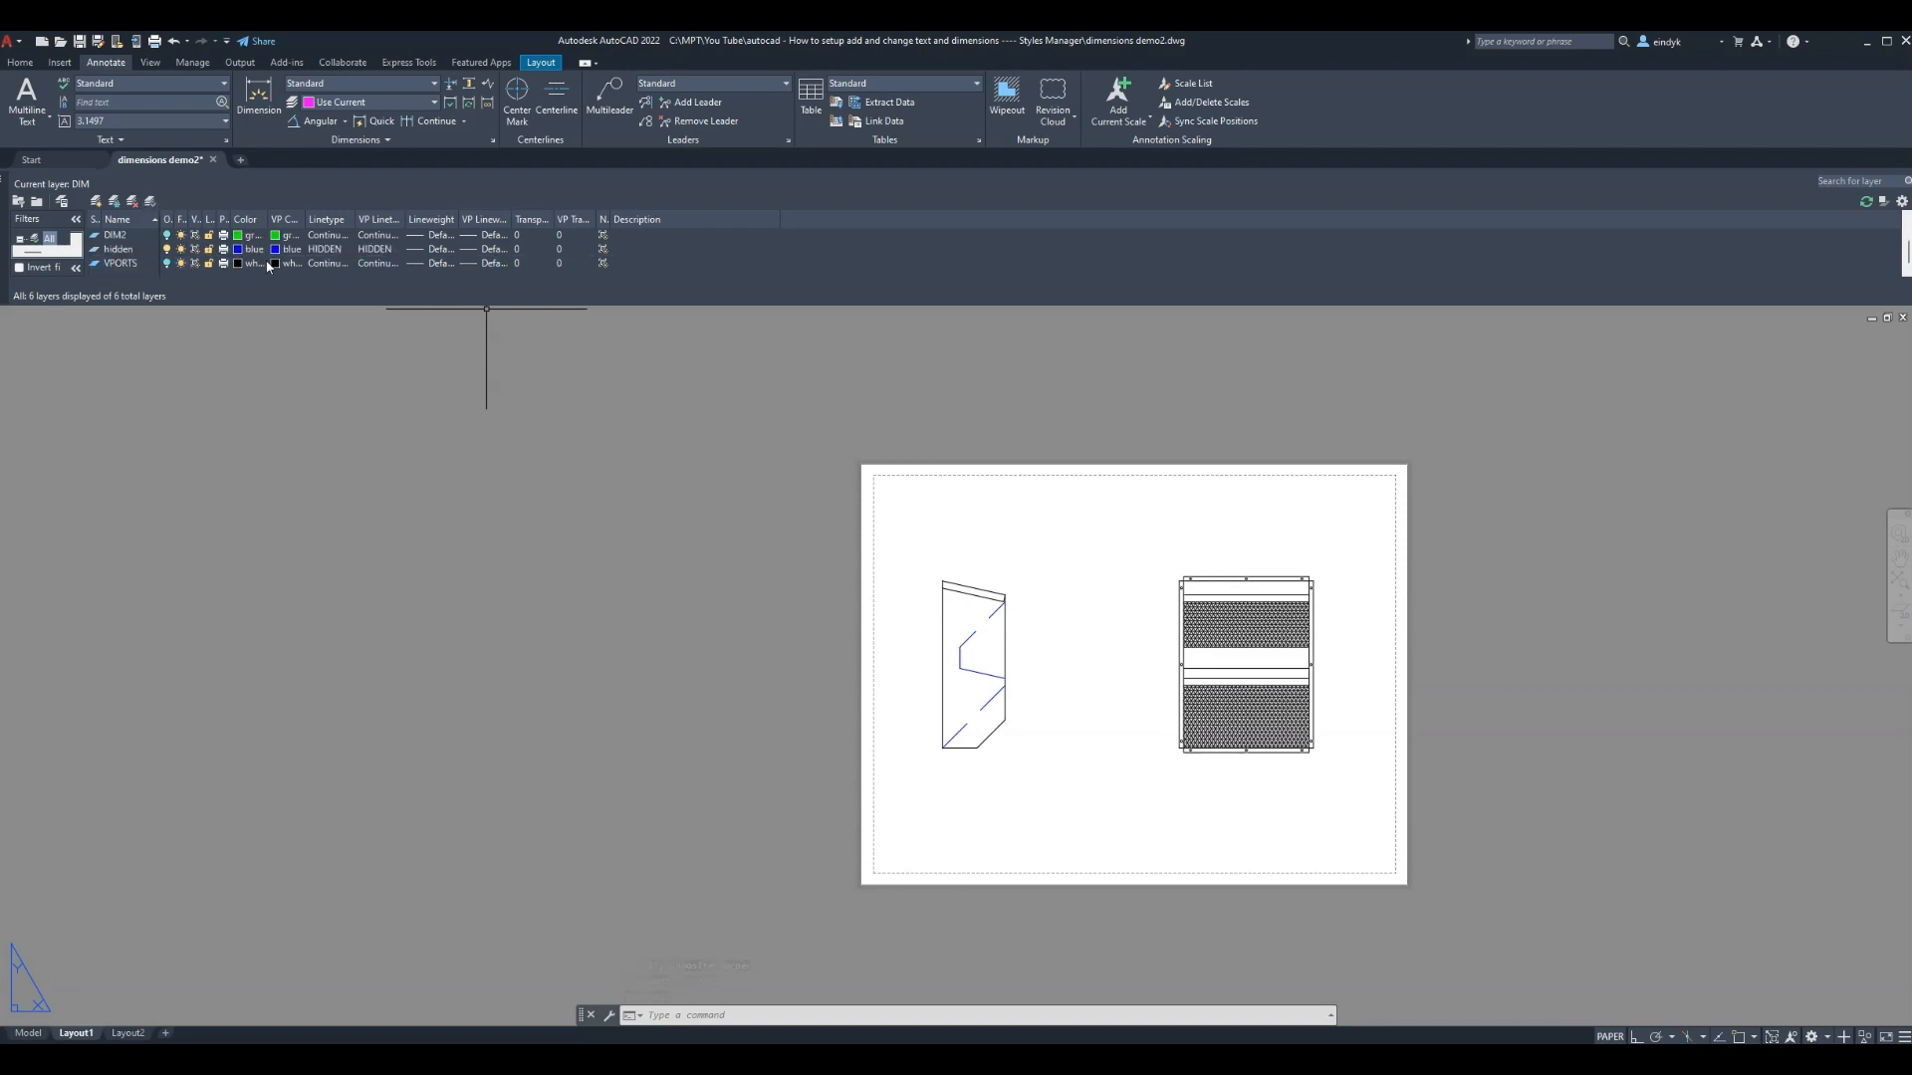
pyautogui.click(1336, 786)
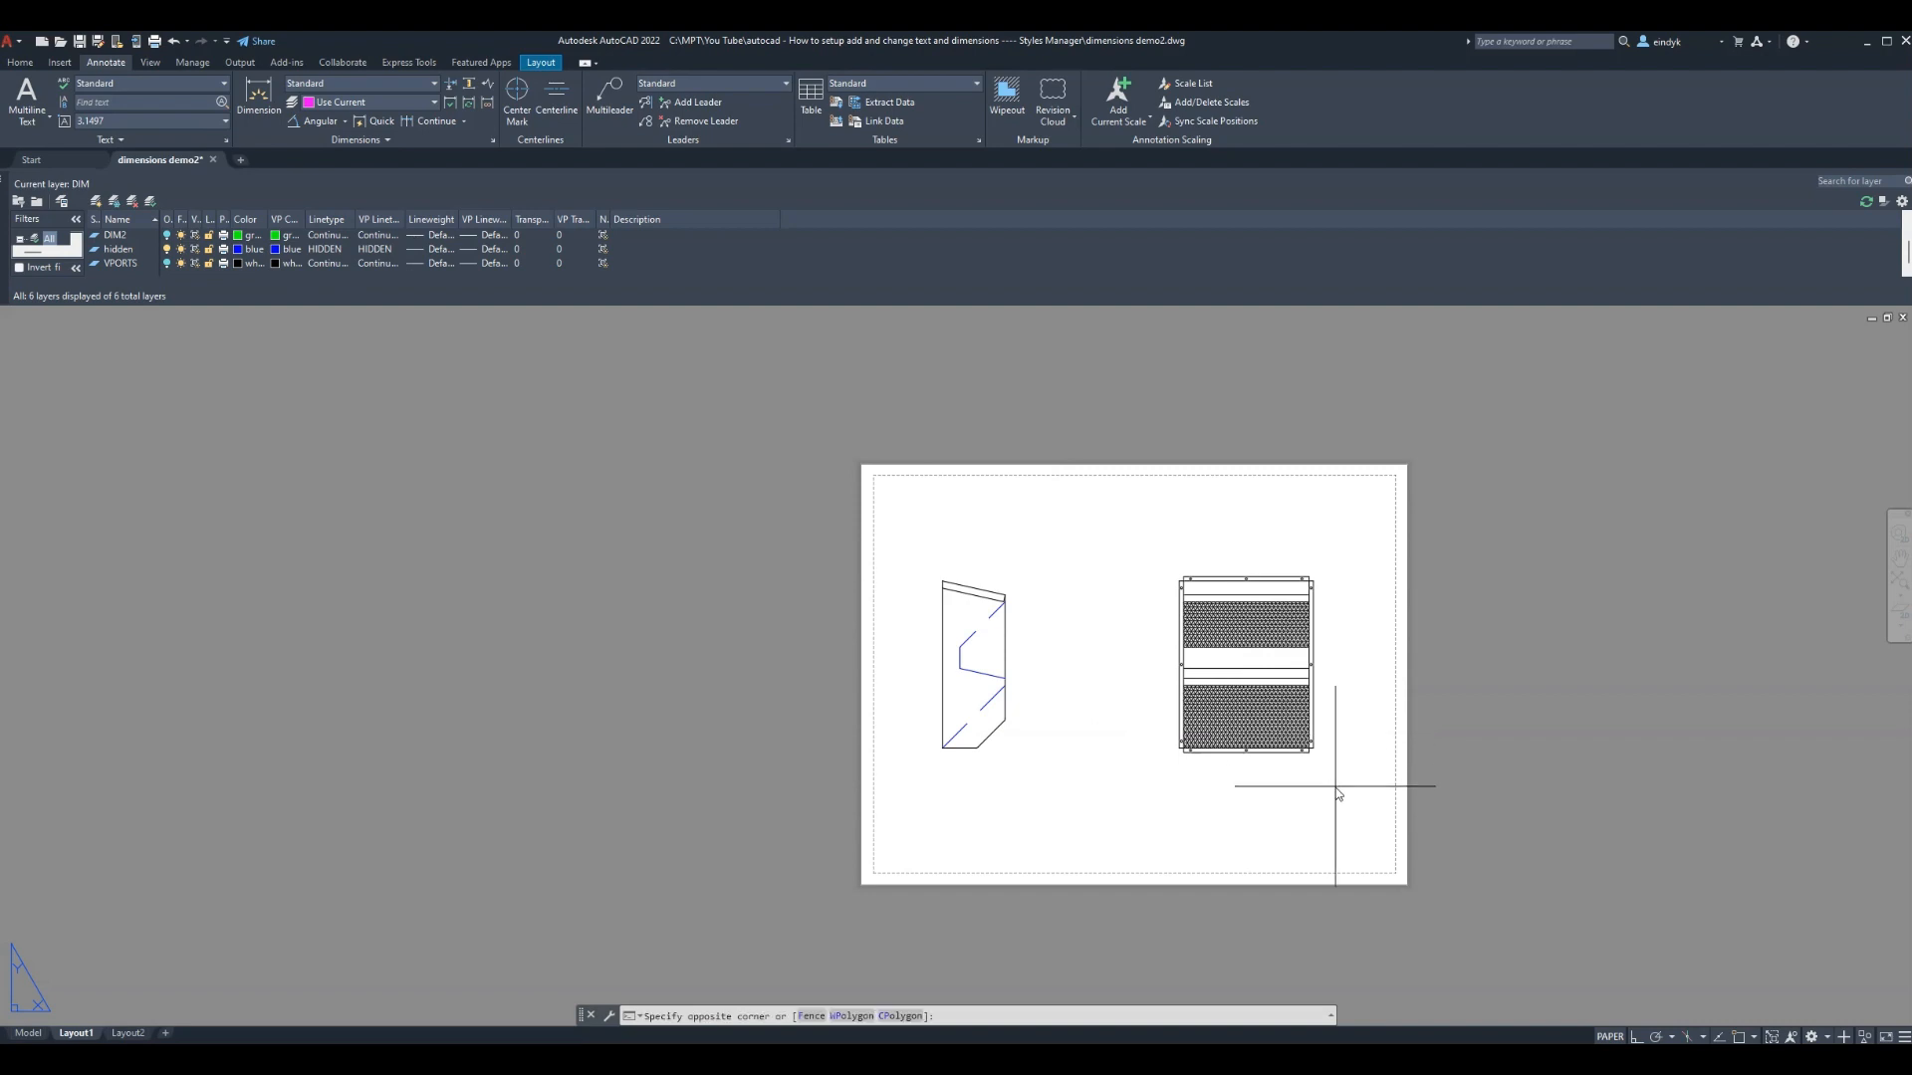
pyautogui.click(1285, 788)
pyautogui.scroll(2, 1128, 642)
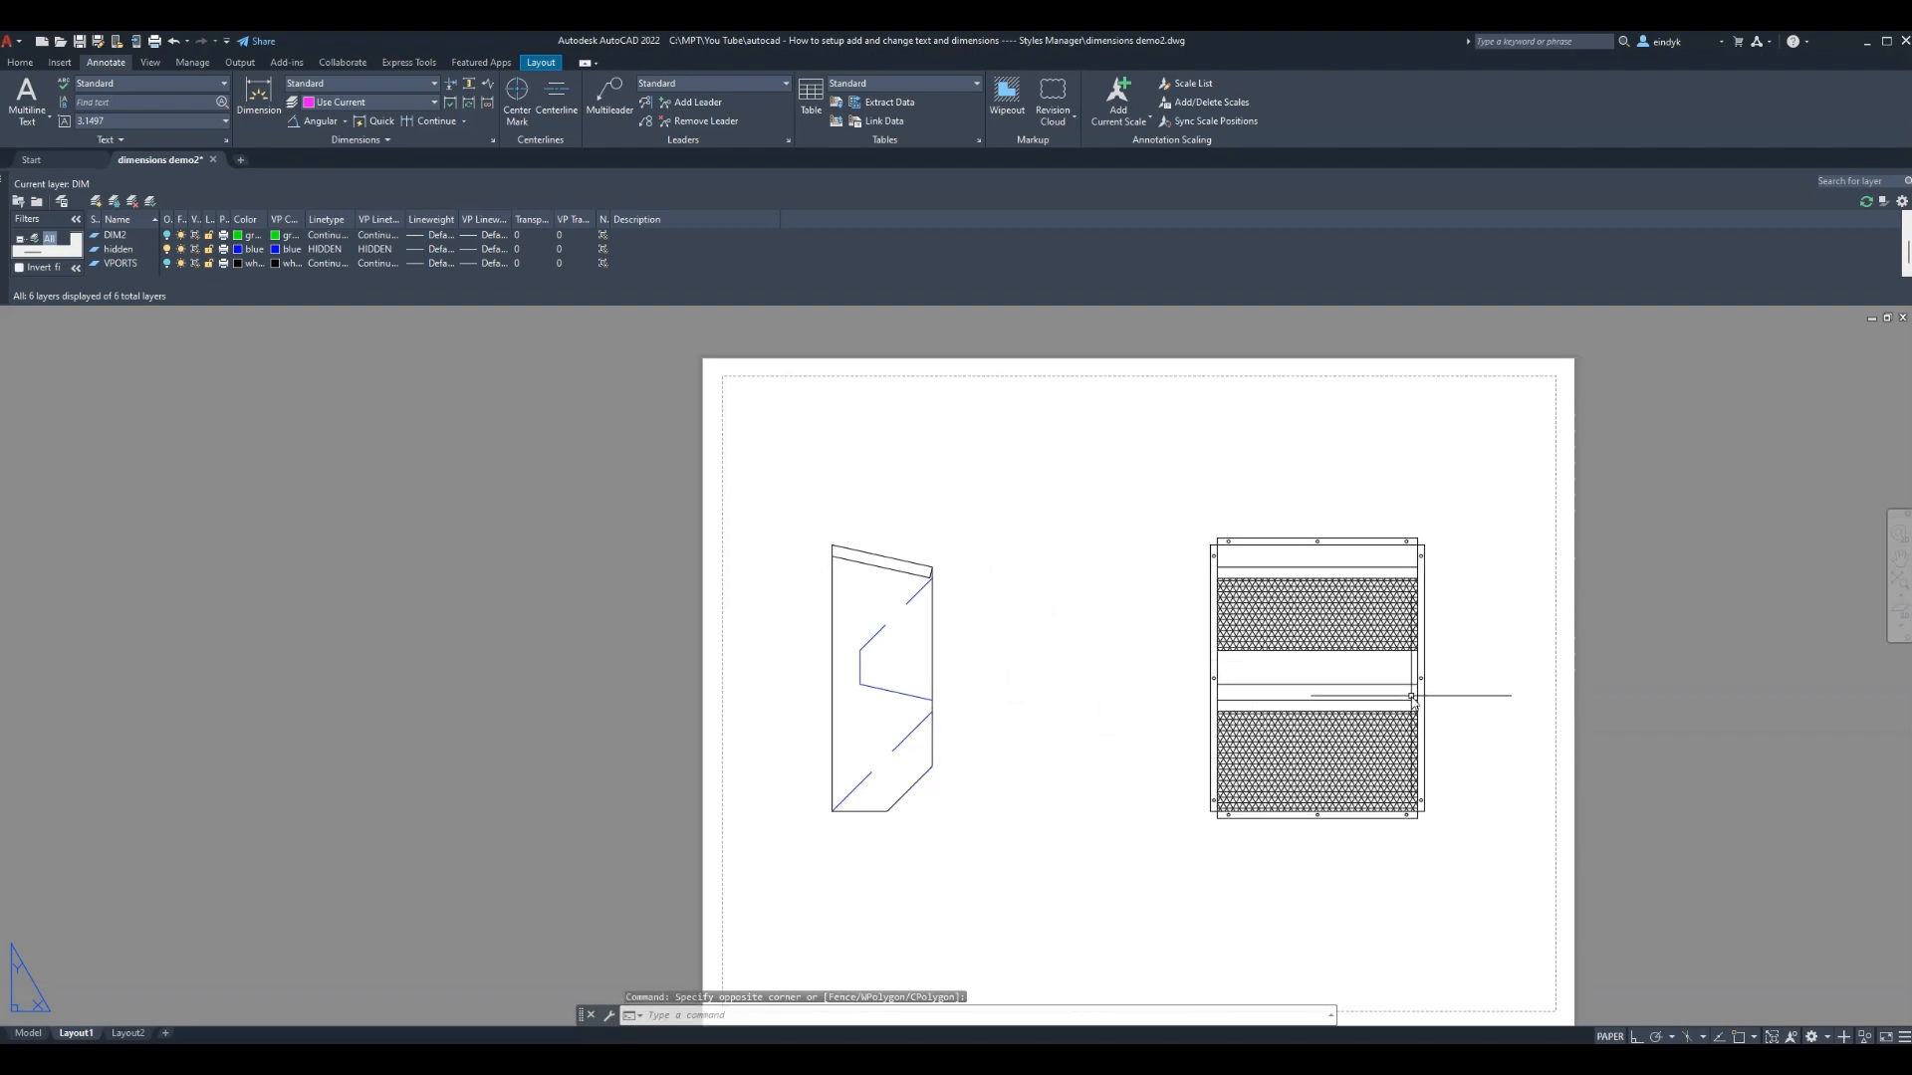
# Set the Standard style's Fit overall scale to 1 and make Standard current
pyautogui.click(492, 140)
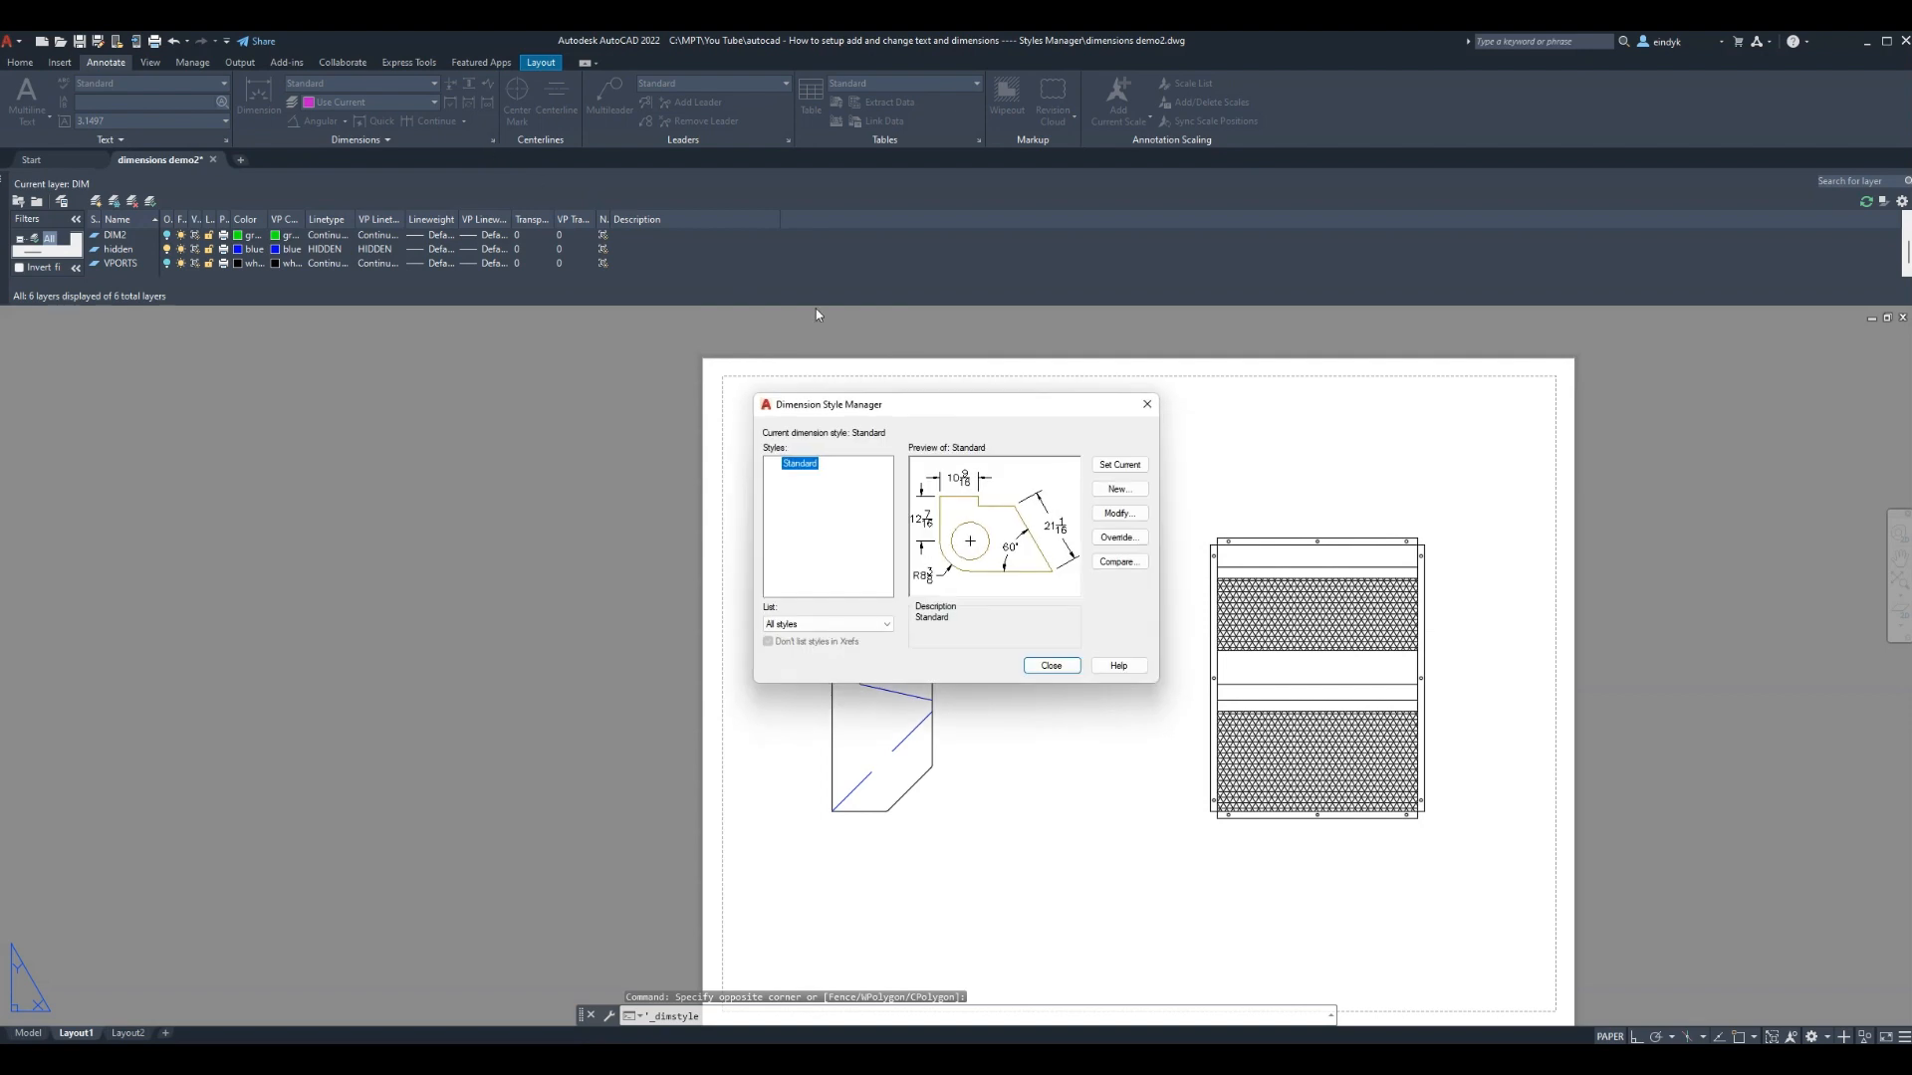
pyautogui.click(1128, 519)
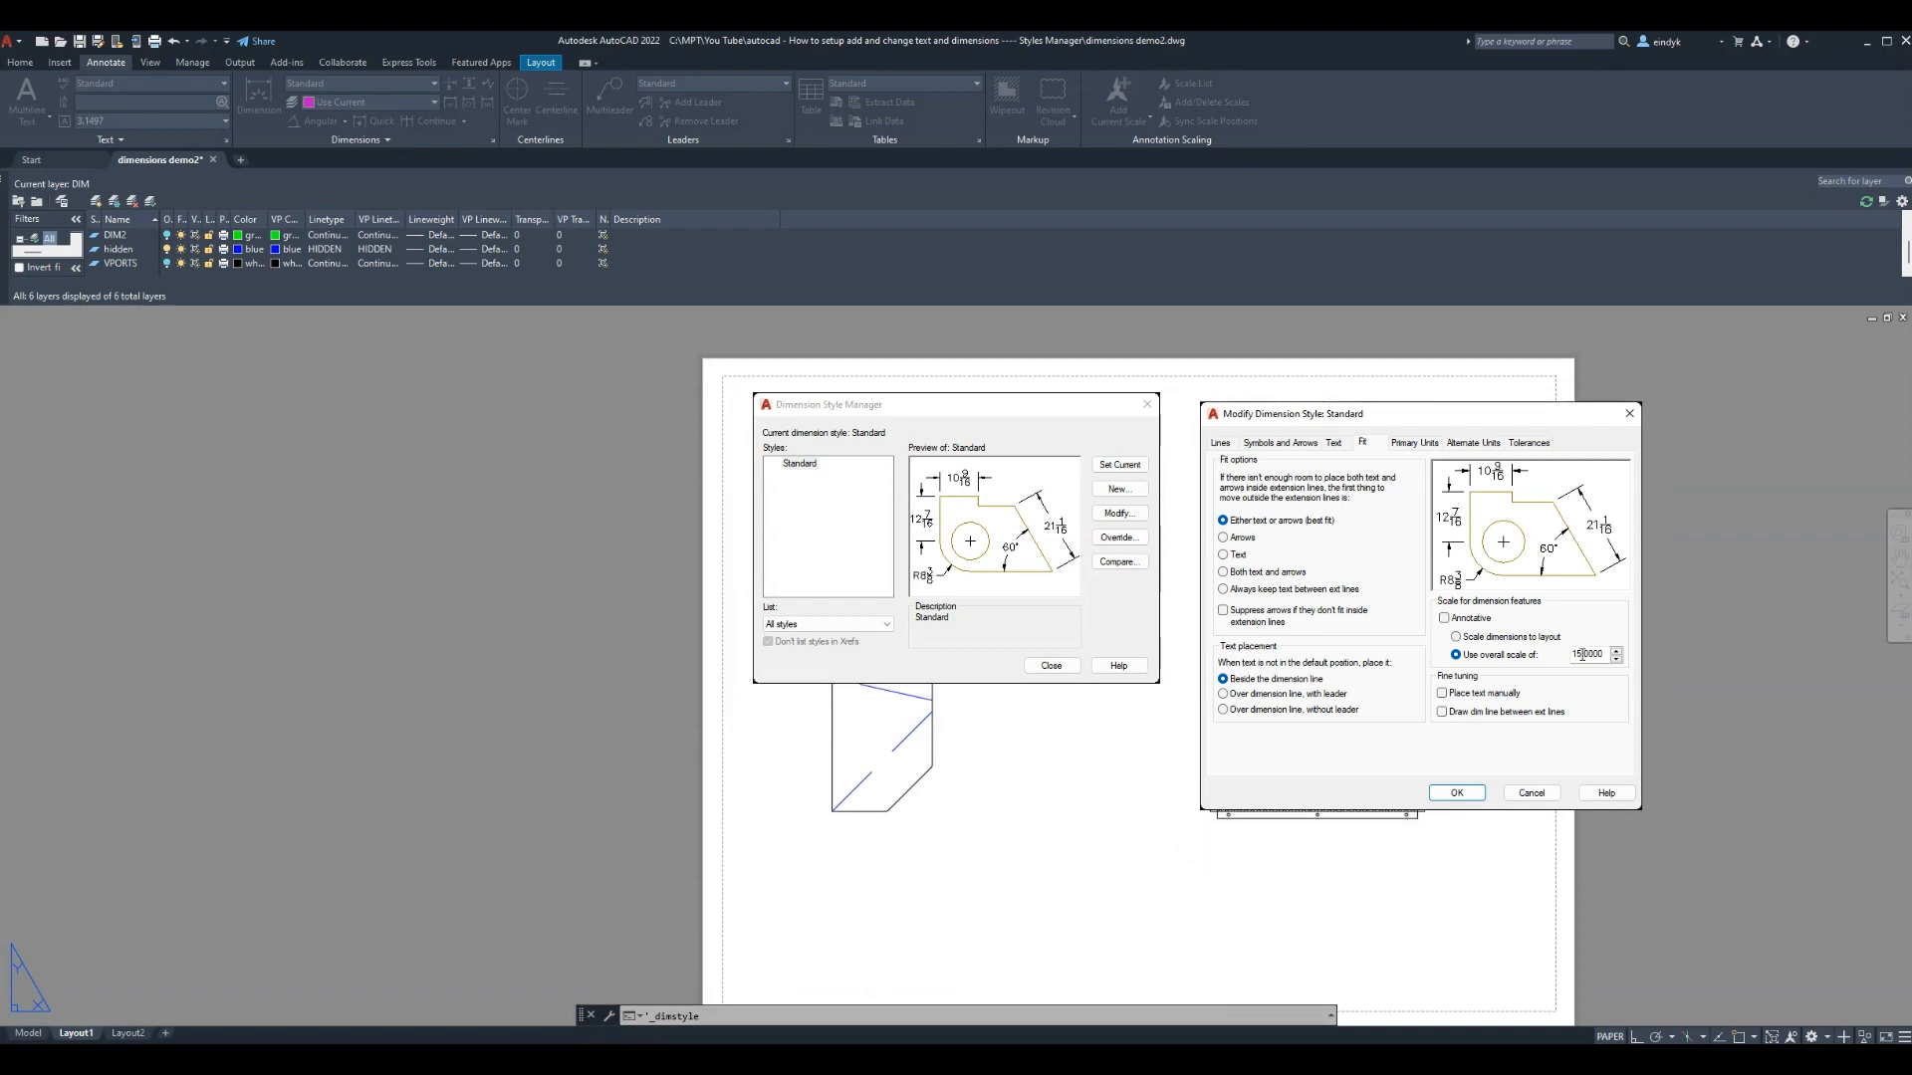
pyautogui.moveTo(1582, 654); pyautogui.dragTo(1547, 654)
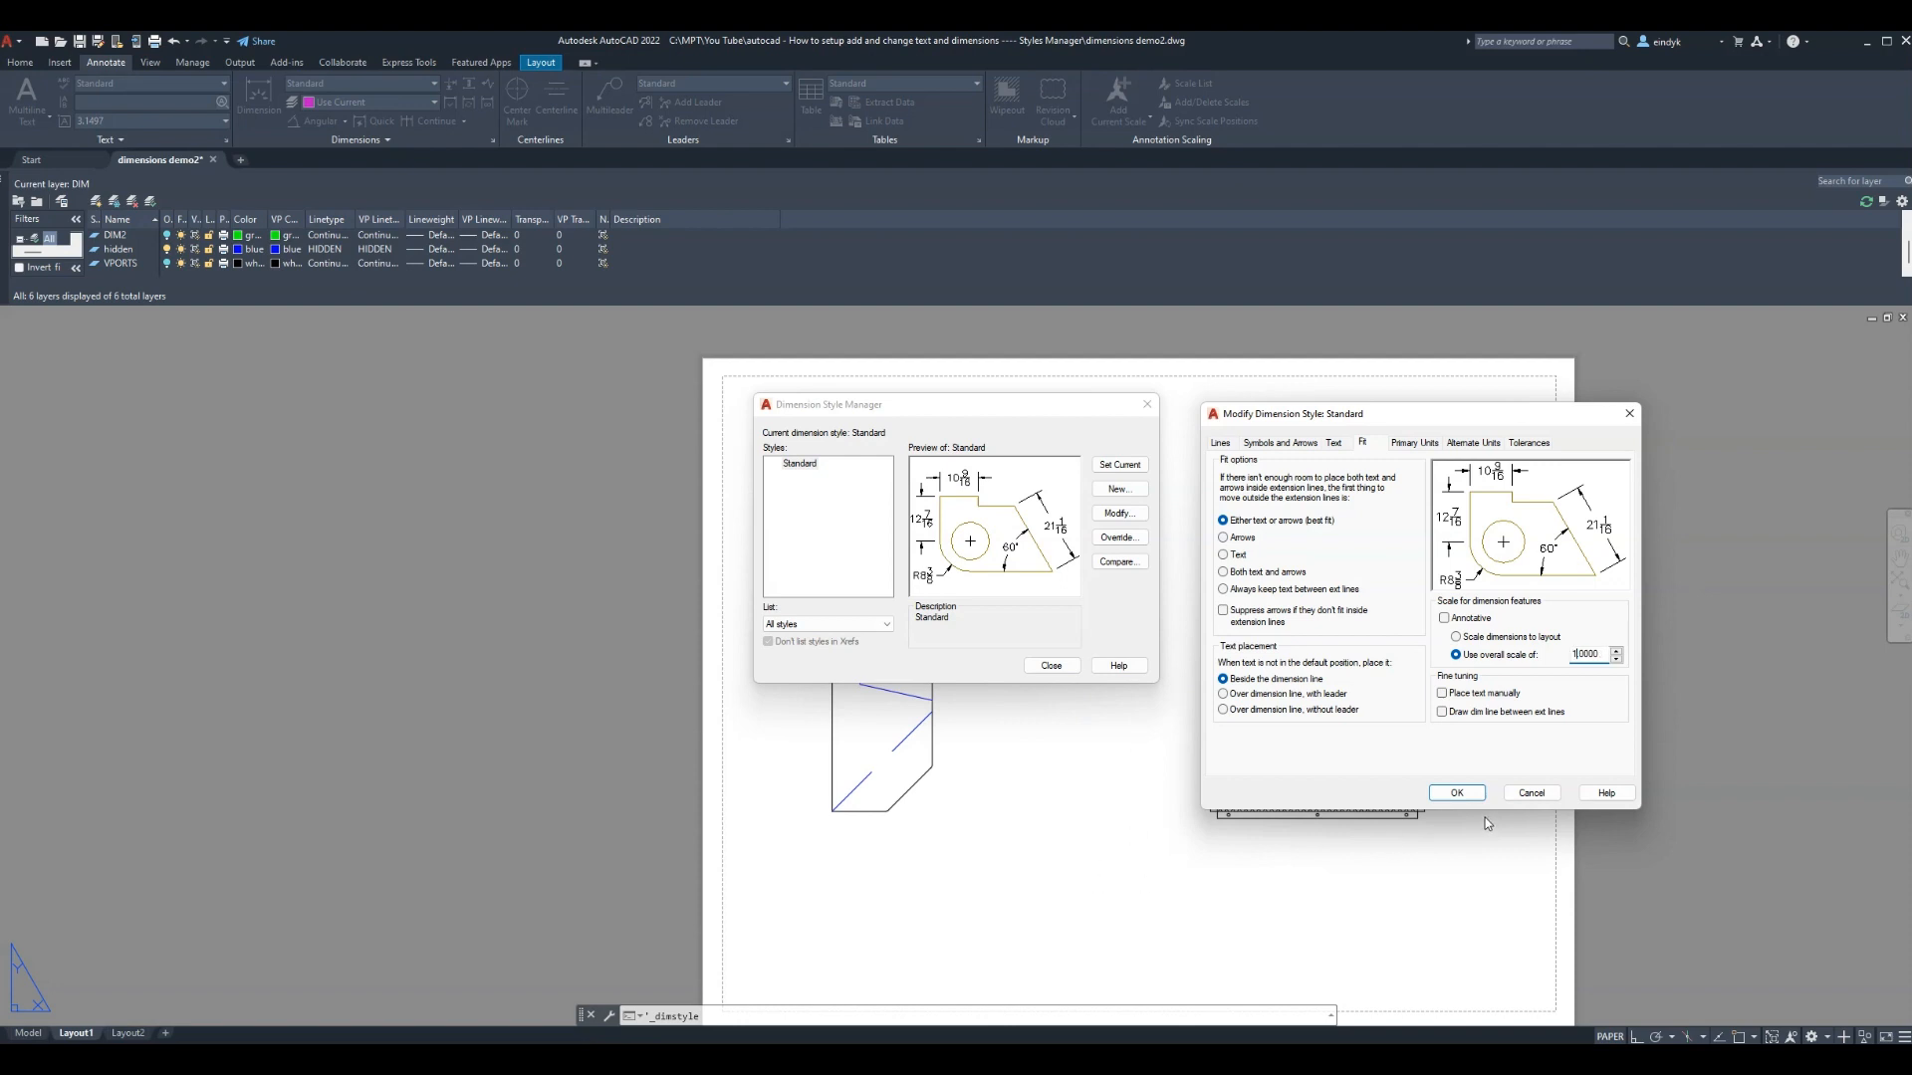
pyautogui.click(1456, 793)
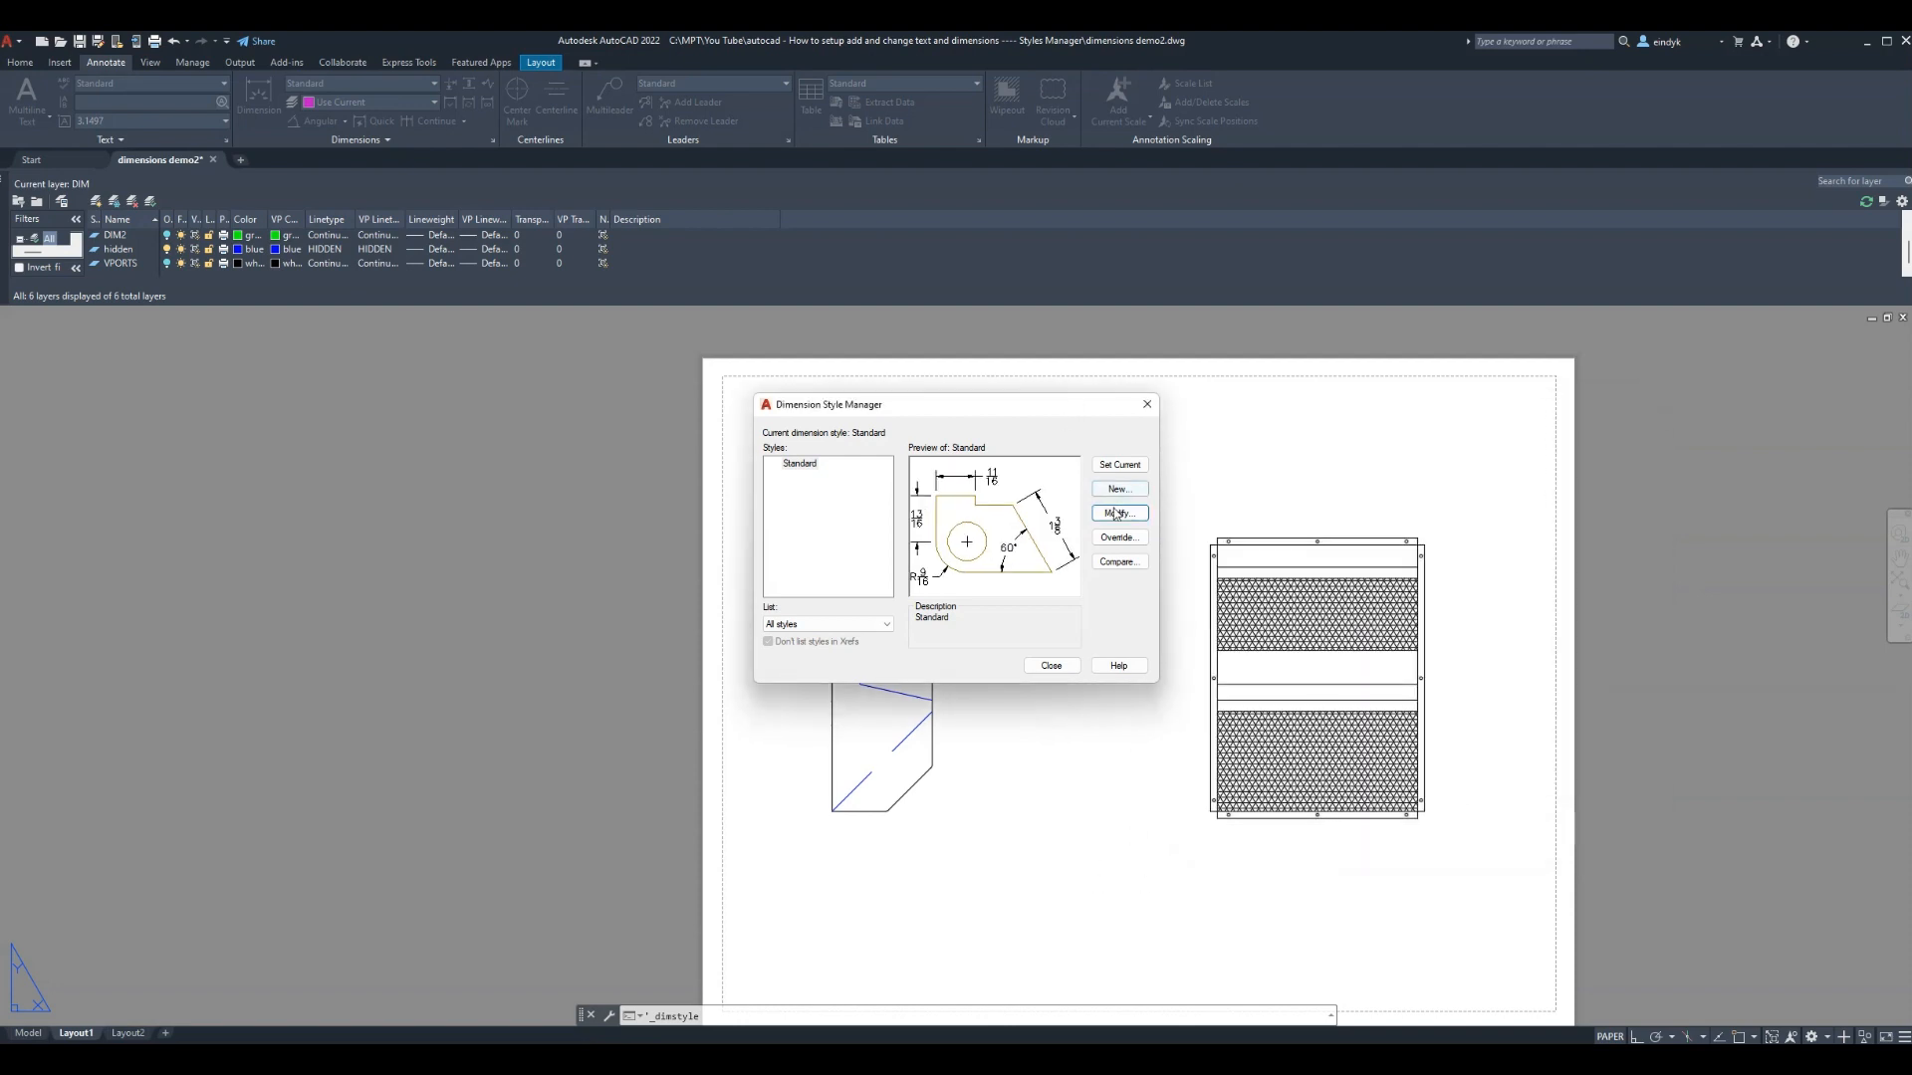
pyautogui.click(1114, 464)
pyautogui.click(1050, 666)
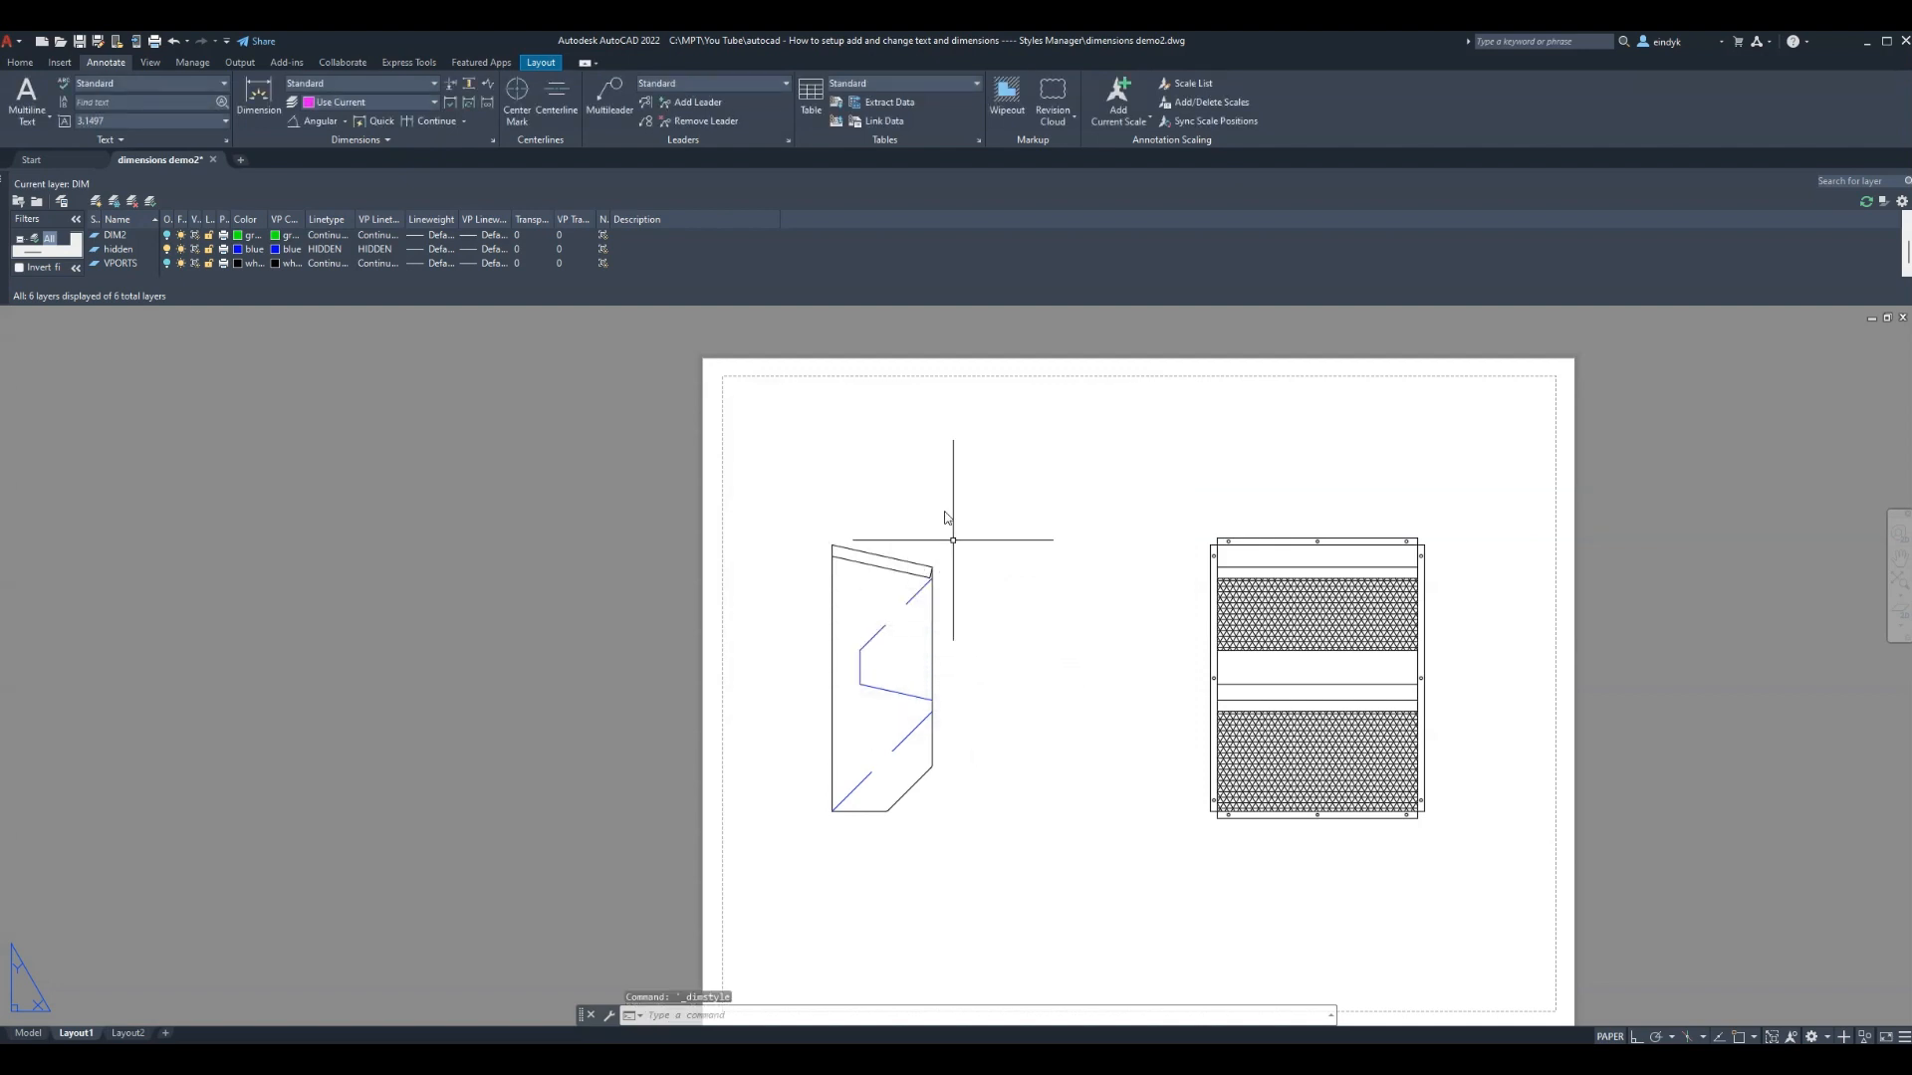
# Add linear dimensions of 36 across the right part's top edge and 48 along its height
pyautogui.click(345, 121)
pyautogui.click(328, 146)
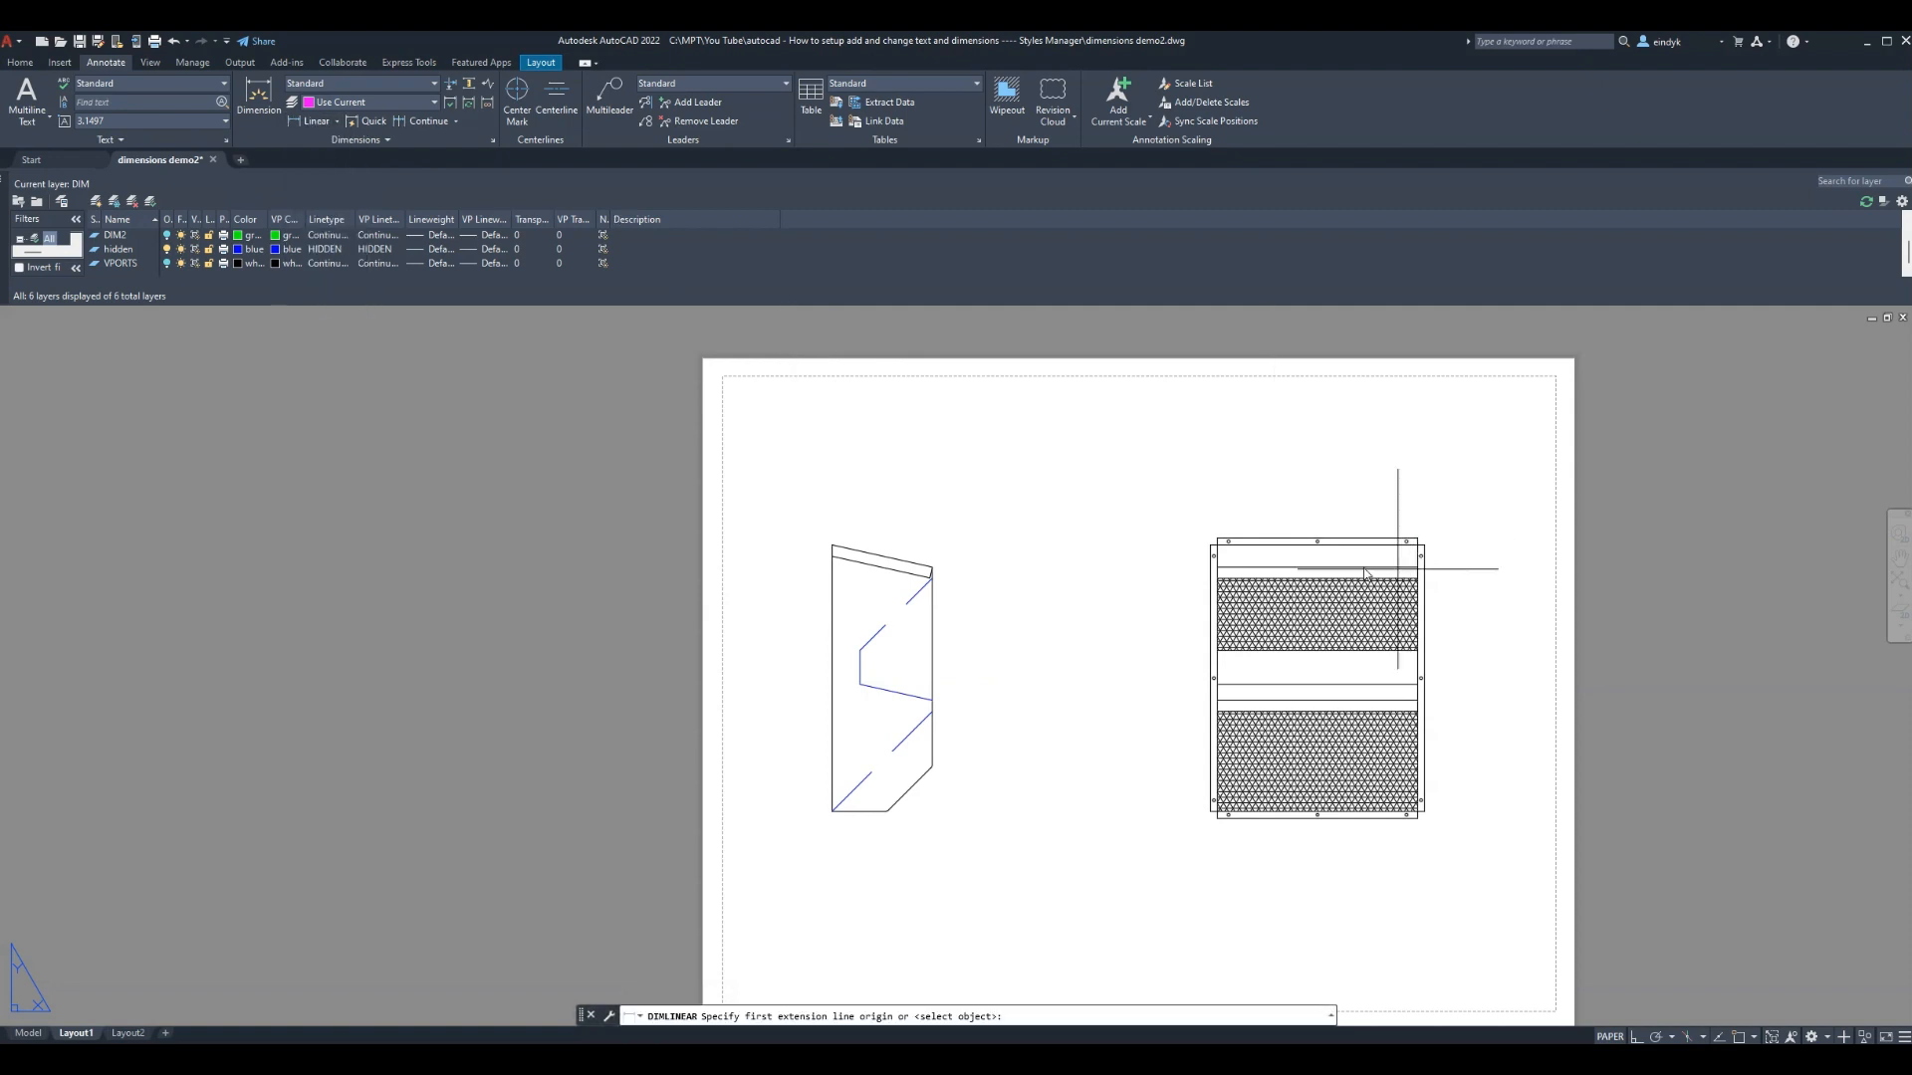
pyautogui.click(1282, 544)
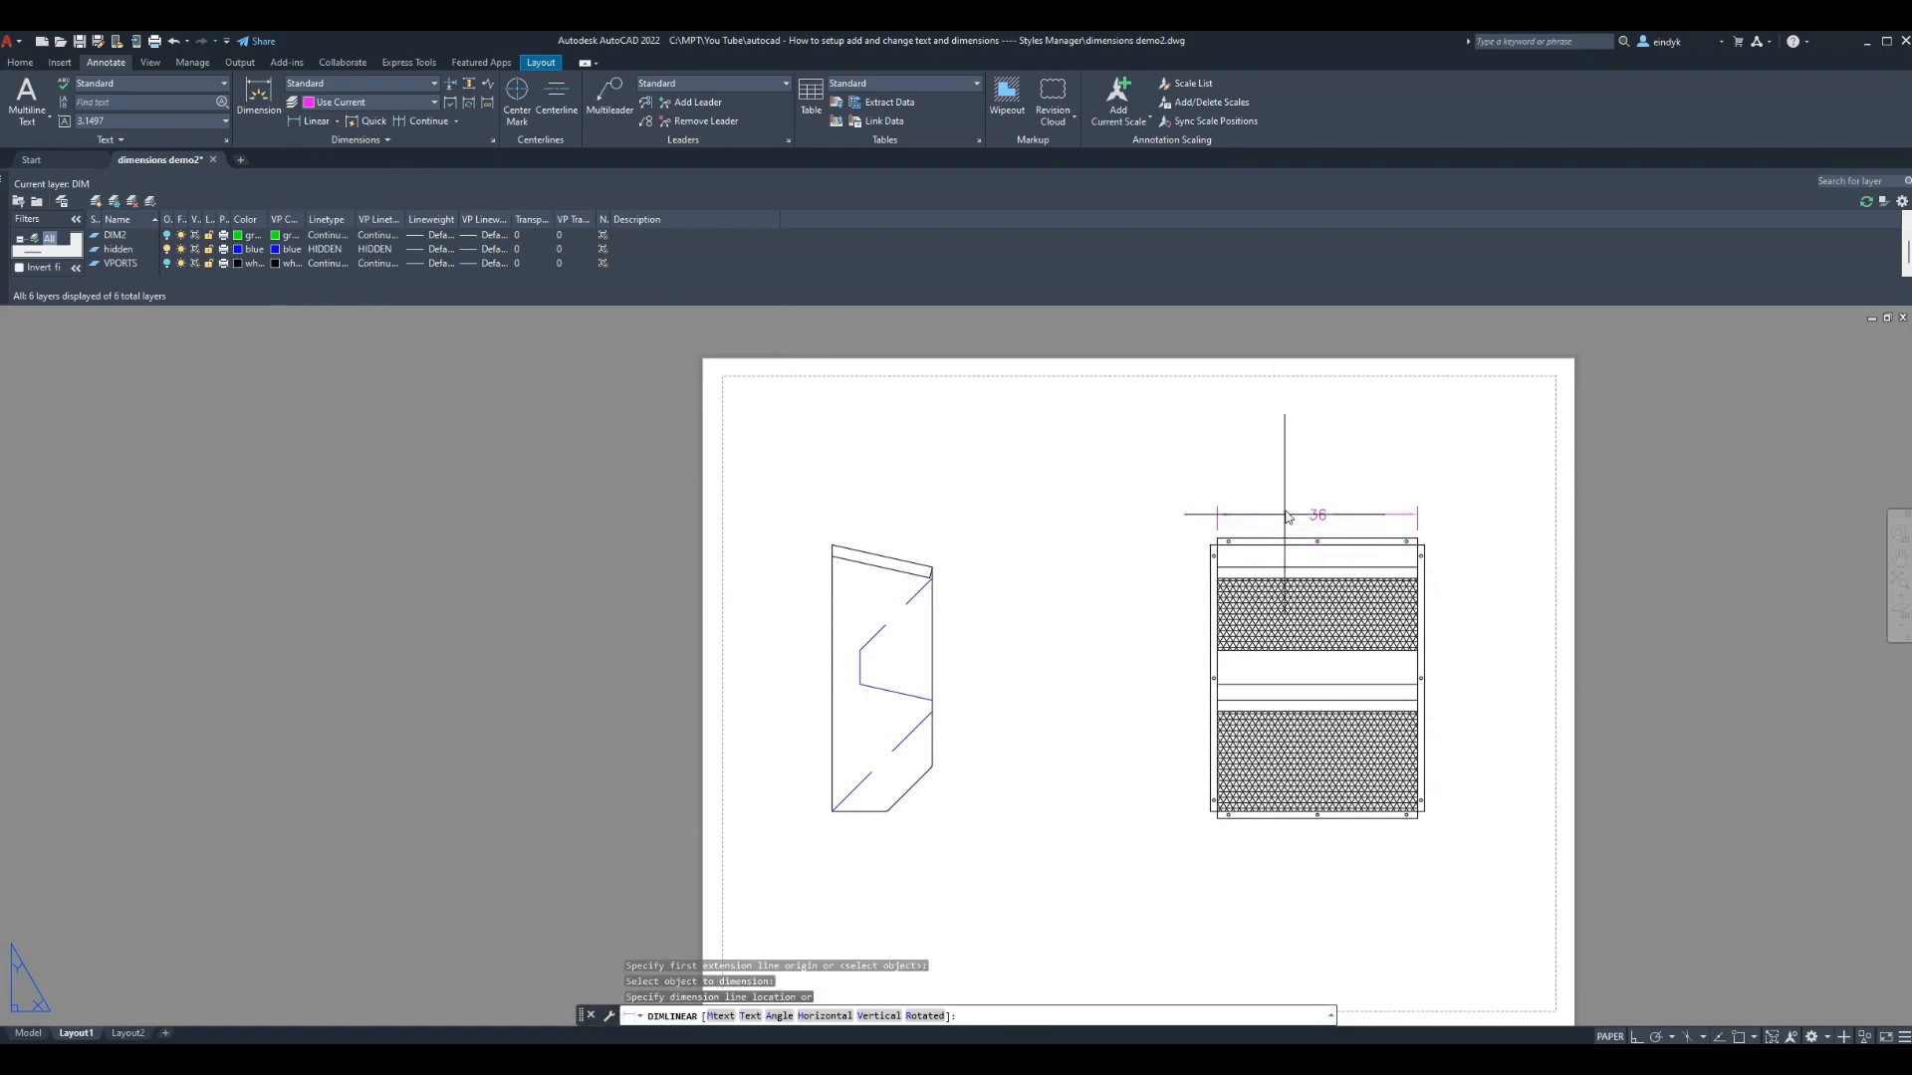
pyautogui.click(1276, 500)
pyautogui.press('Return')
pyautogui.press('Return')
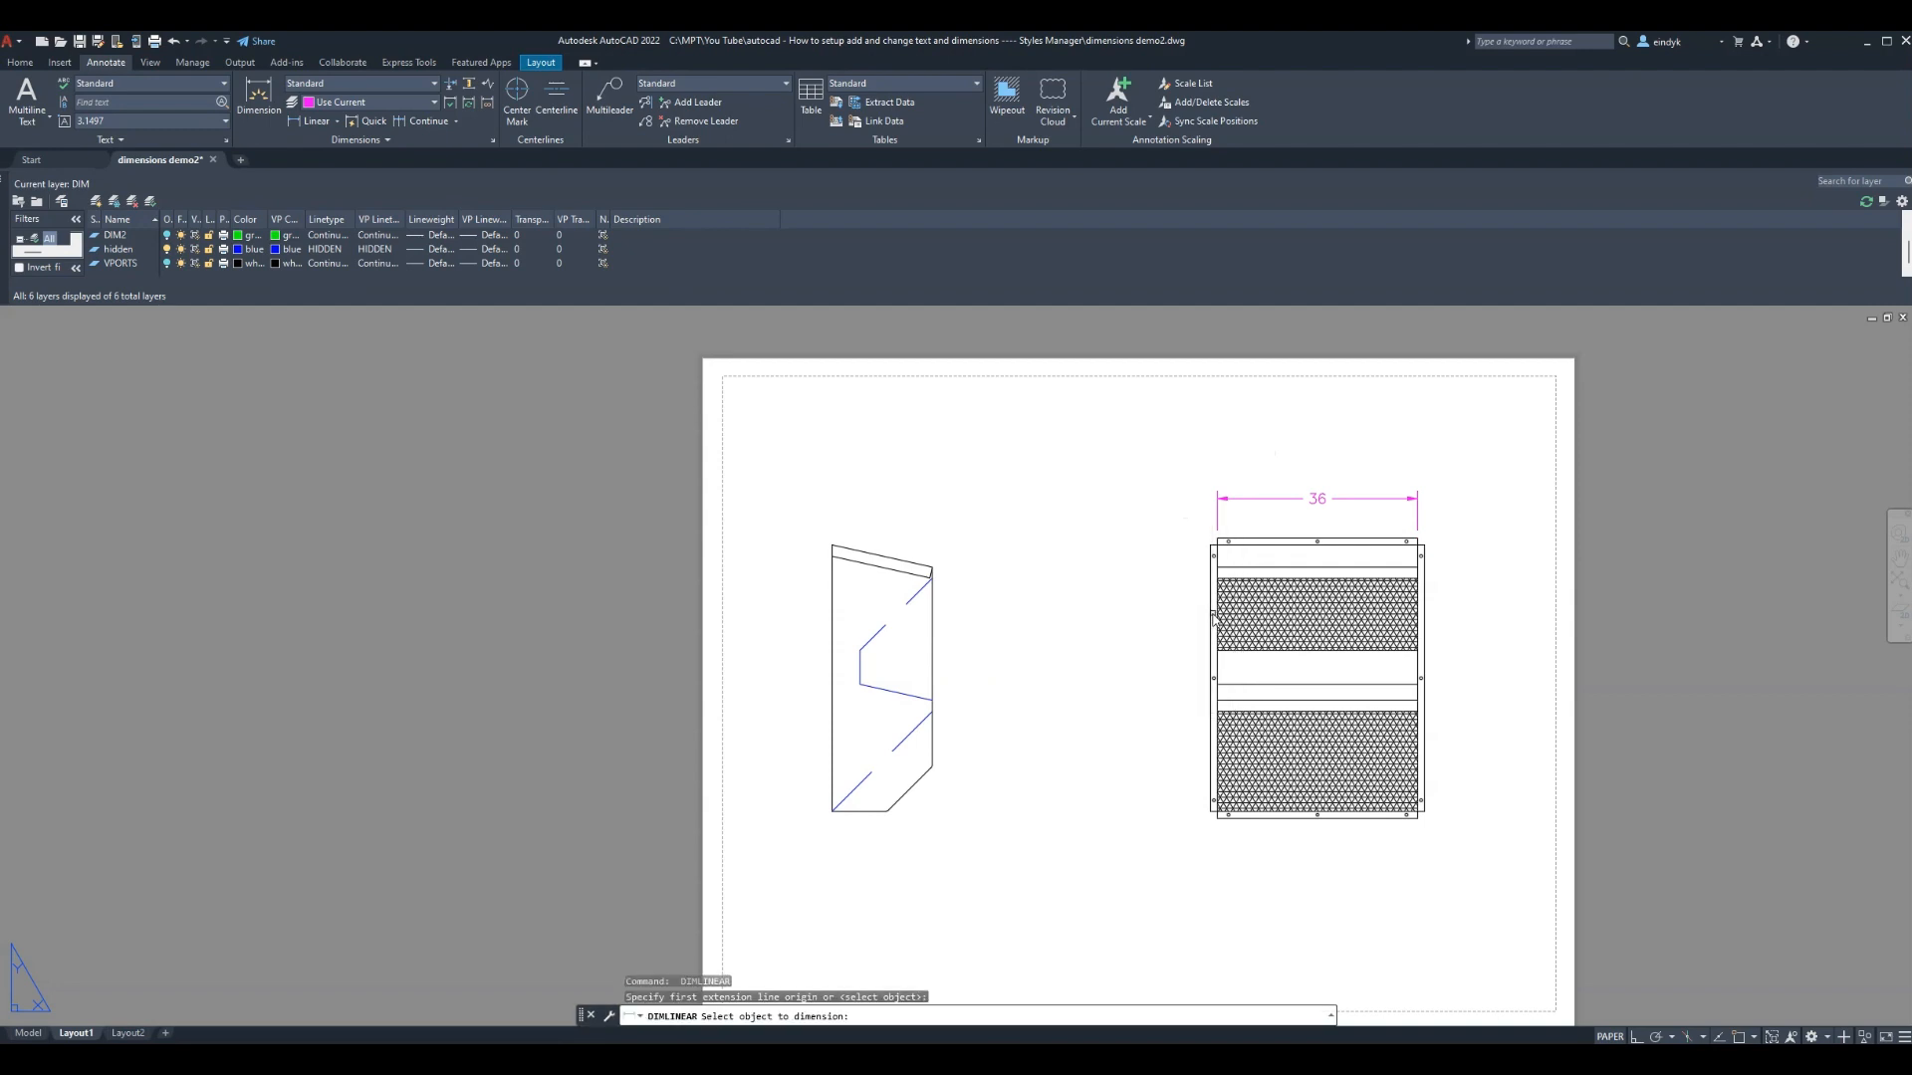
pyautogui.click(1211, 617)
pyautogui.click(1175, 632)
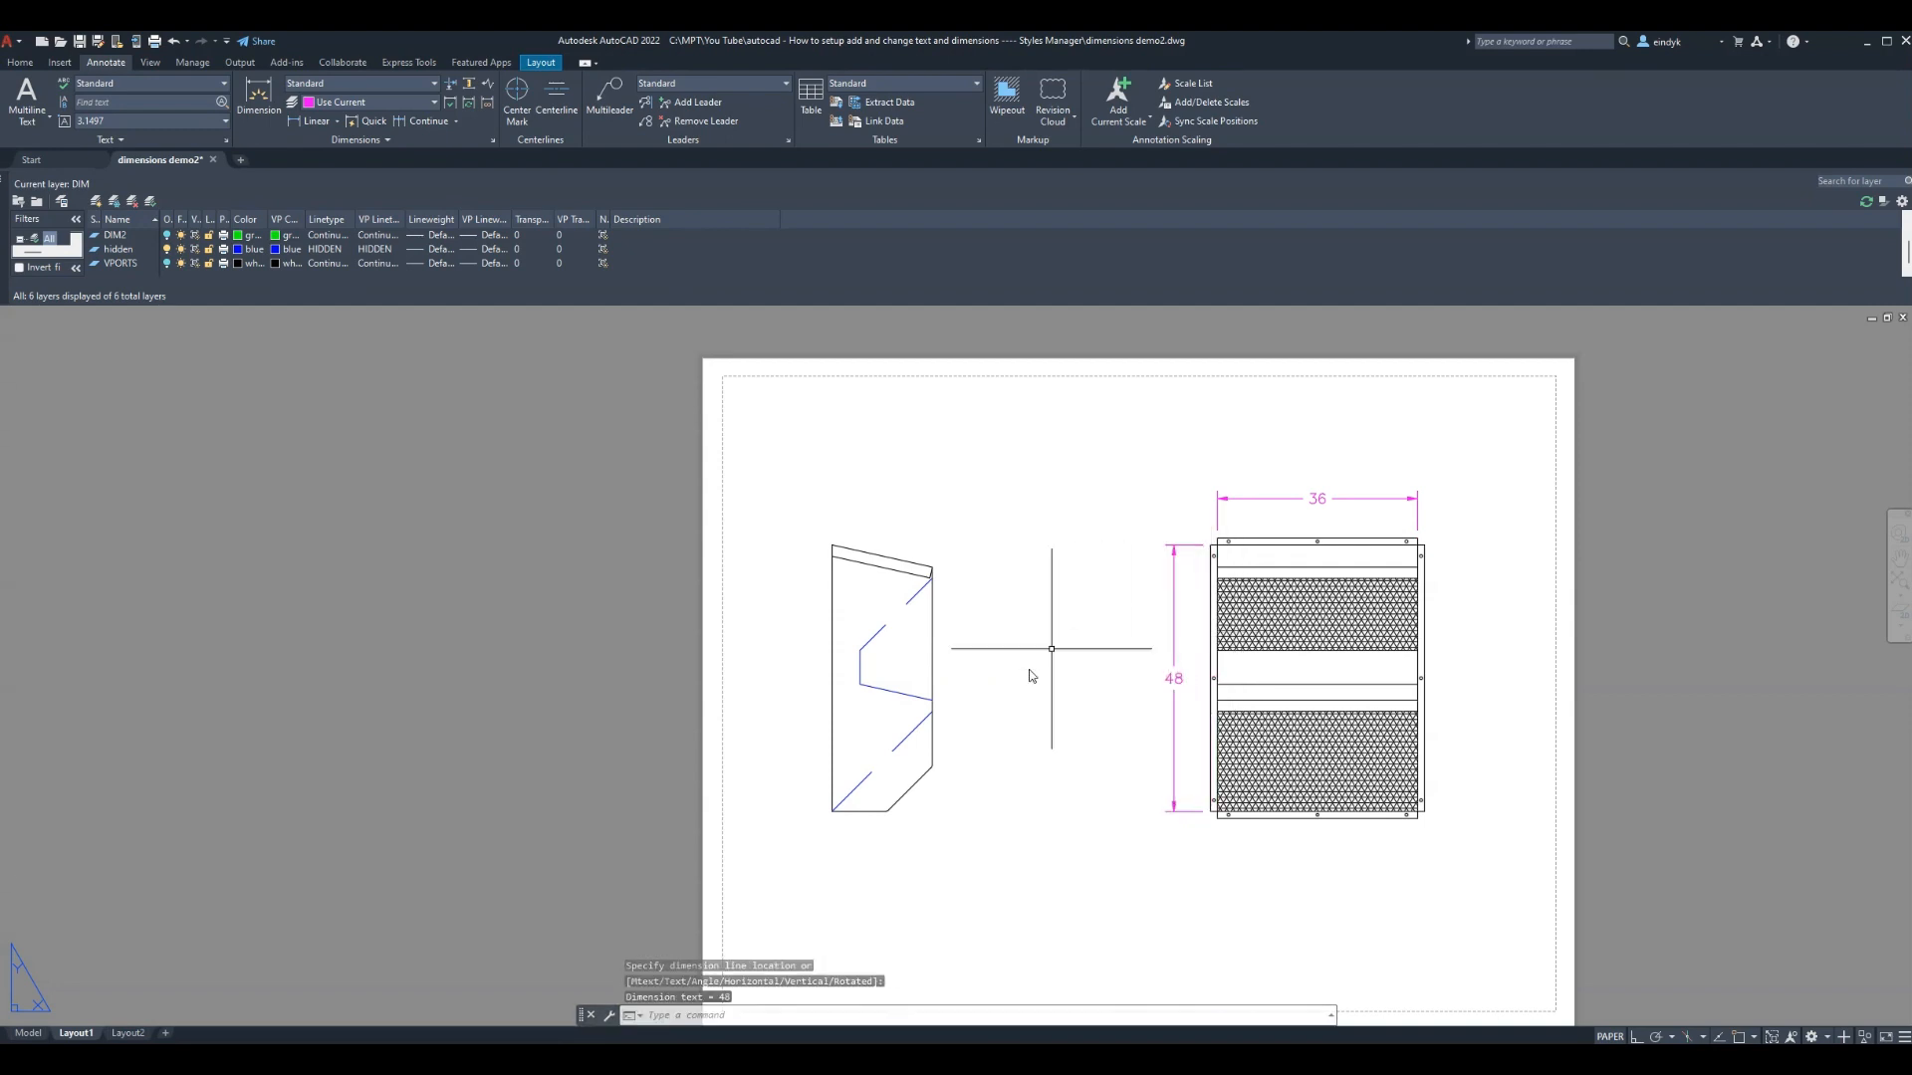
# Add a 45° angular dimension between the left part's slanted edge and bottom edge
pyautogui.click(337, 120)
pyautogui.click(319, 210)
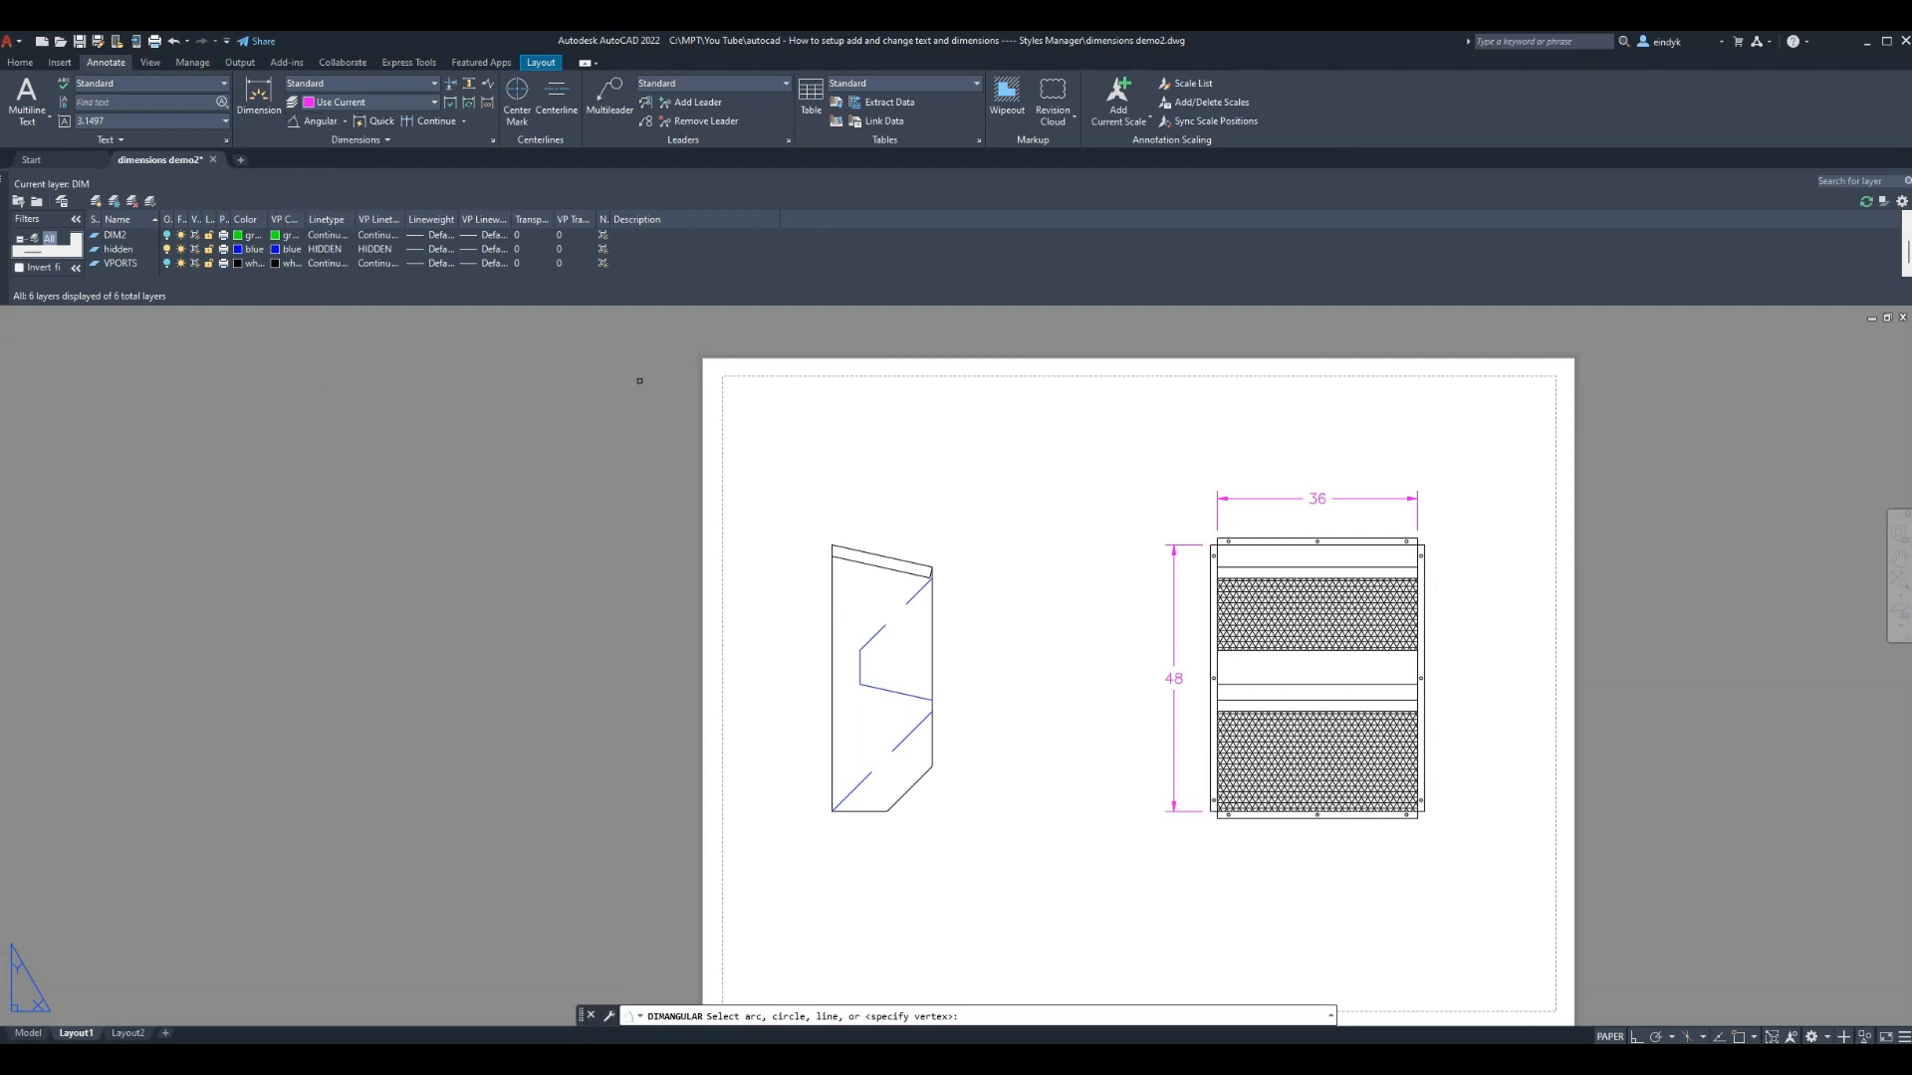
pyautogui.click(905, 745)
pyautogui.click(851, 813)
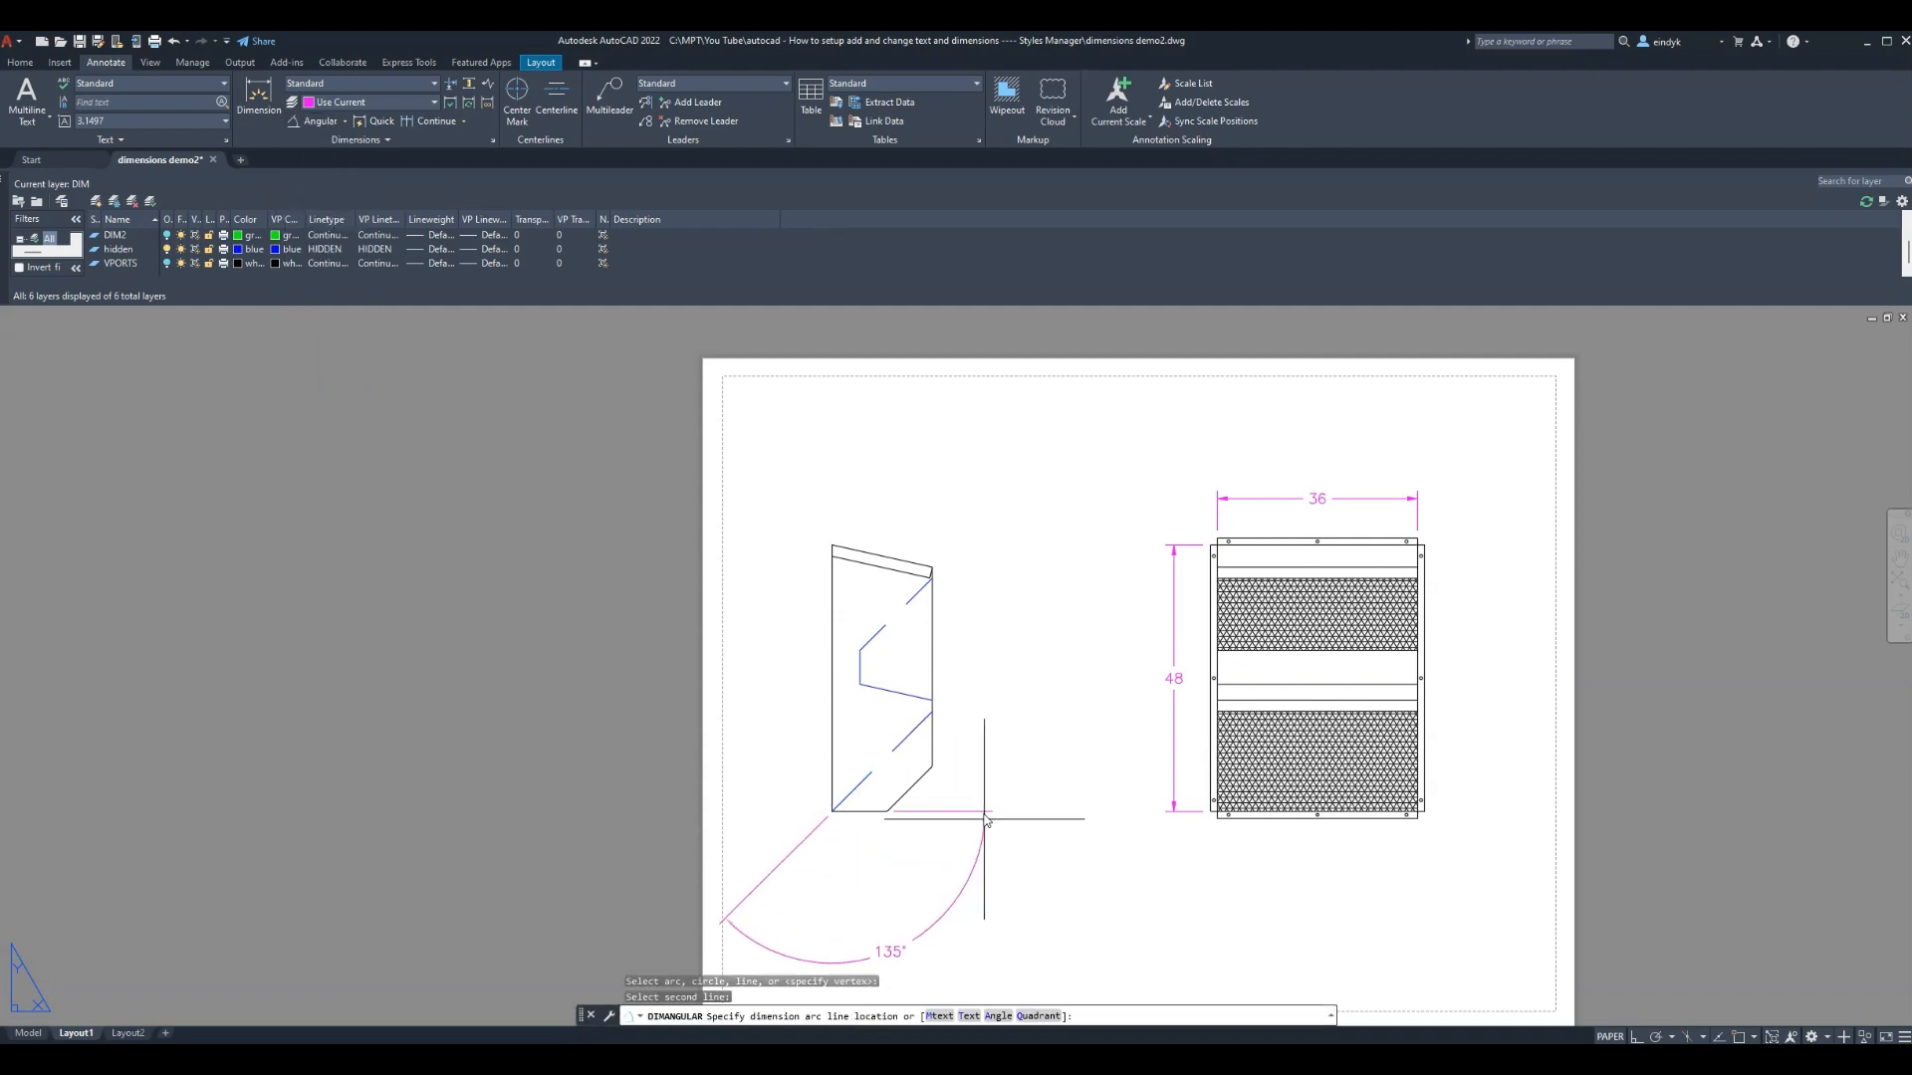
pyautogui.click(1010, 741)
pyautogui.press('Escape')
pyautogui.press('Escape')
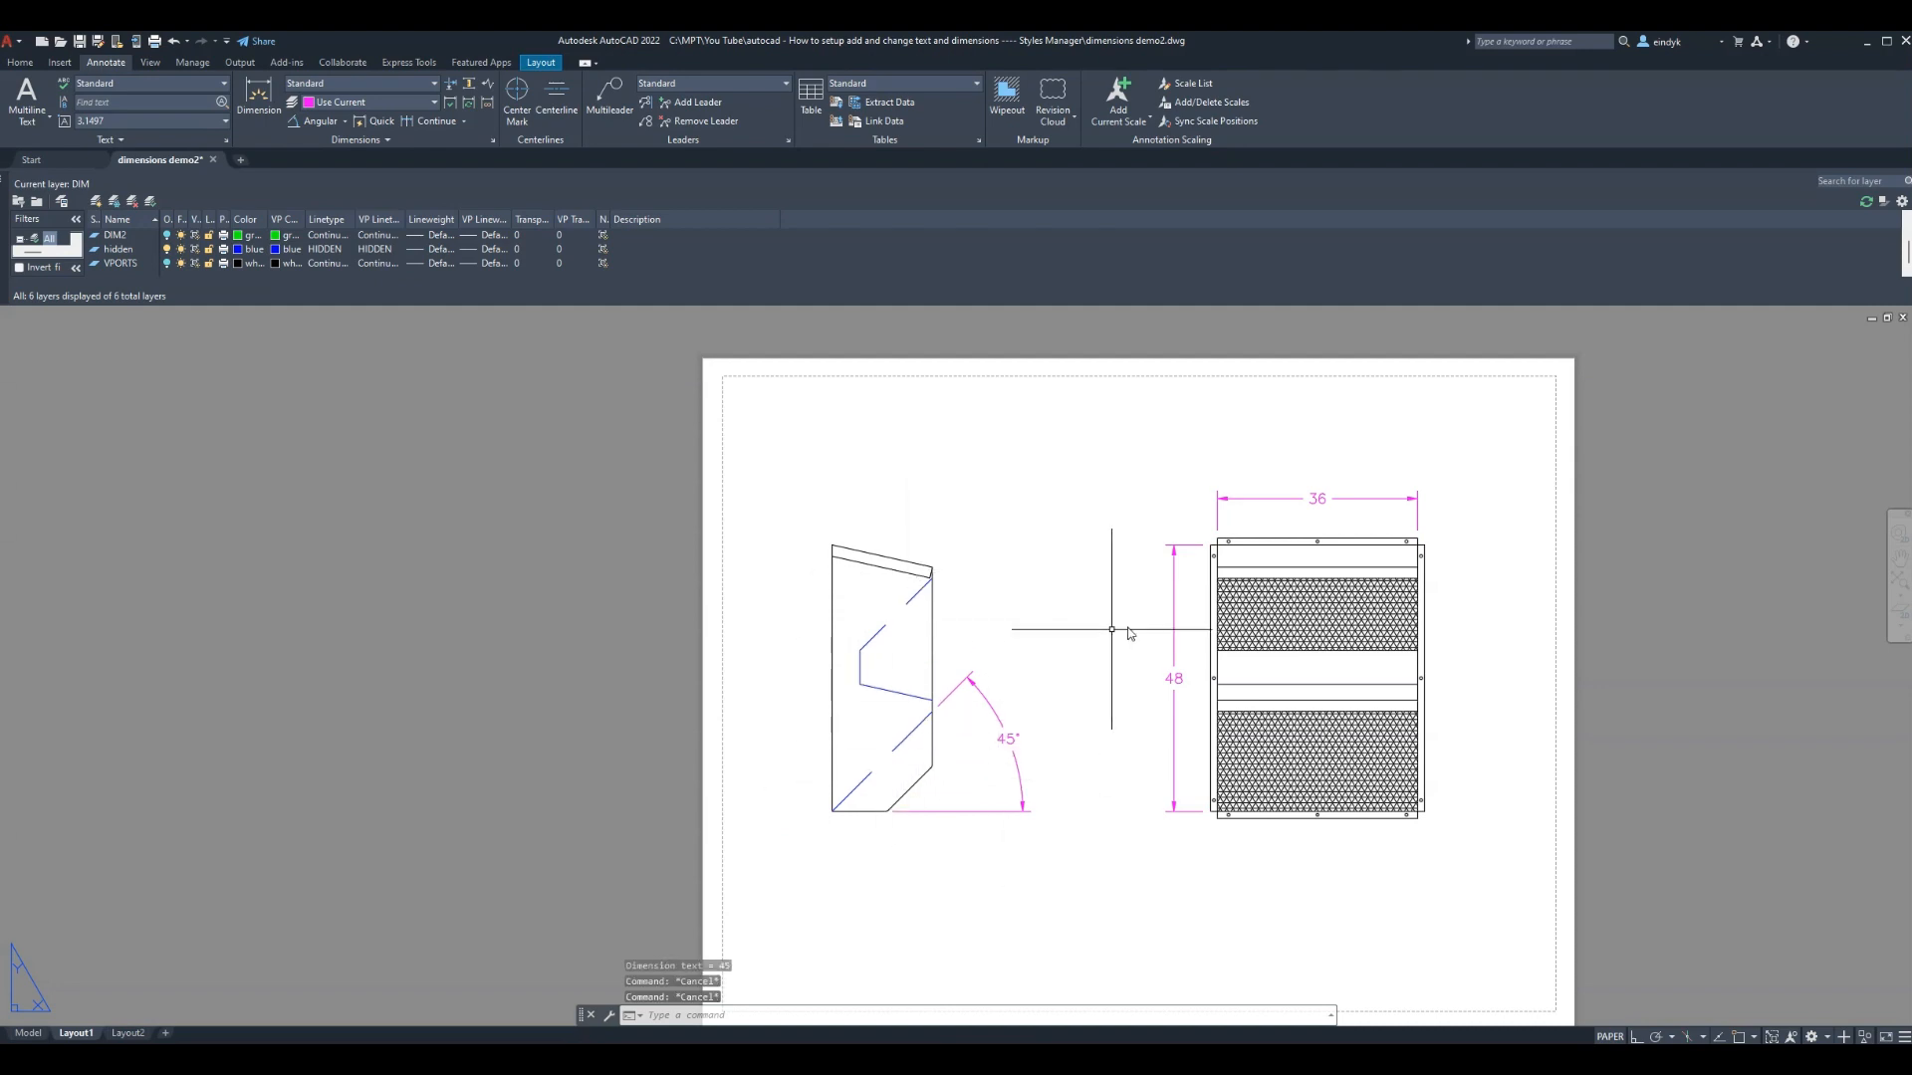
# Try LTSCALE values 2, 4 and 5, settle on 0.5, and cancel the stray selection
pyautogui.write('ltscale')
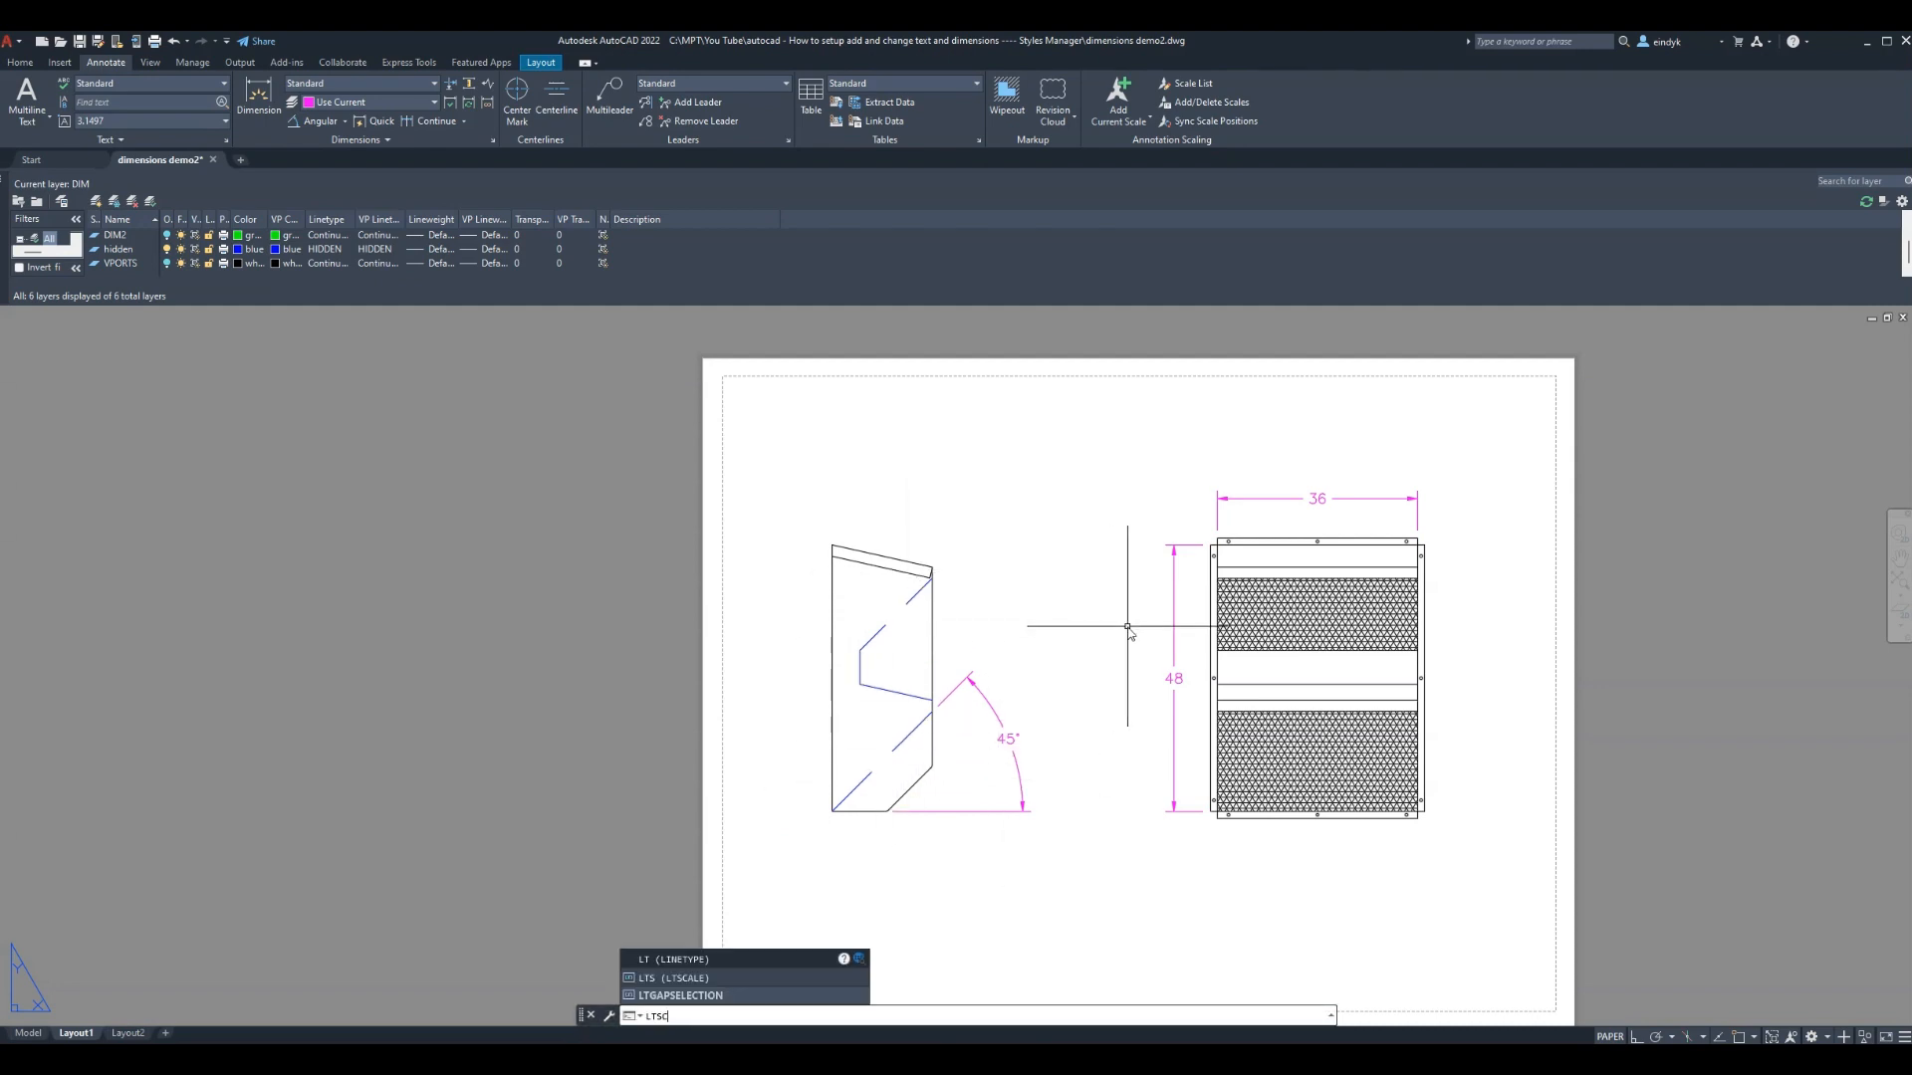
pyautogui.press('Return')
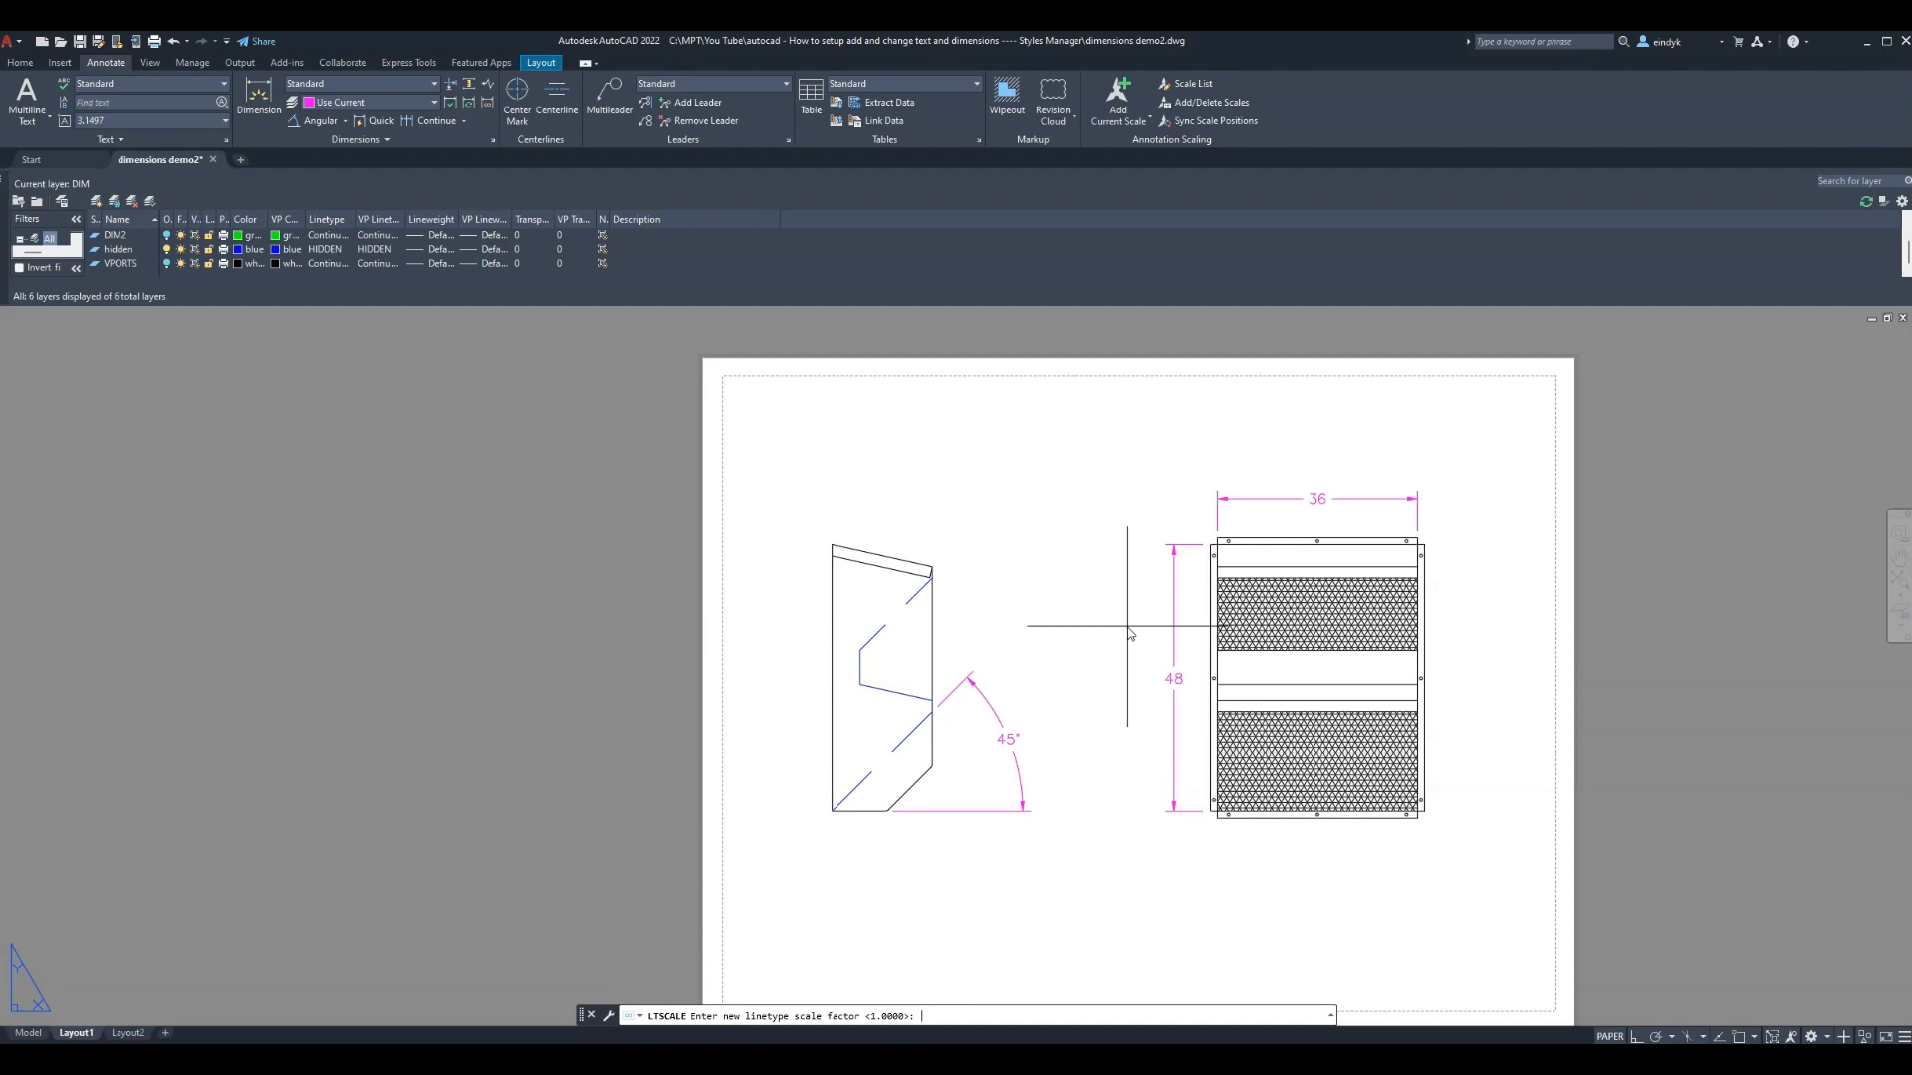
pyautogui.write('2')
pyautogui.press('Return')
pyautogui.press('Return')
pyautogui.write('4')
pyautogui.press('Return')
pyautogui.press('Return')
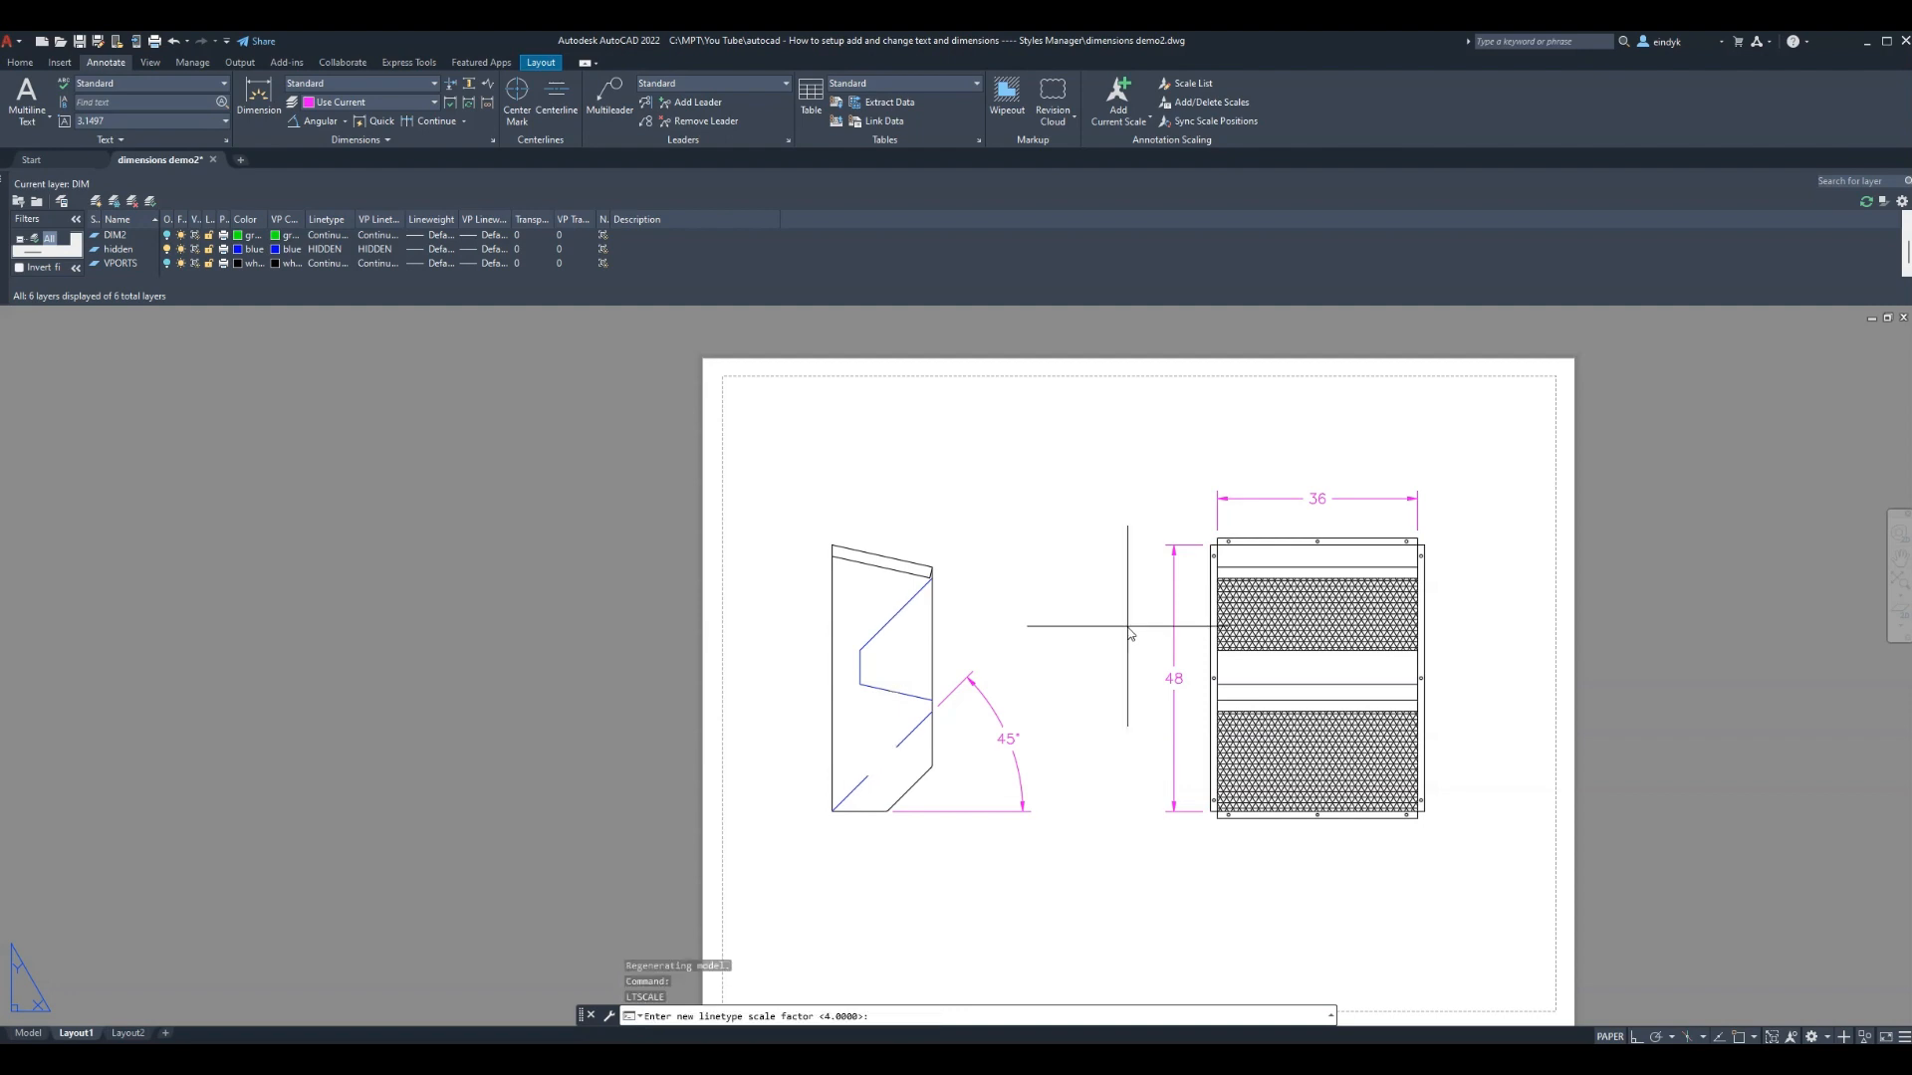
pyautogui.press('Return')
pyautogui.press('Return')
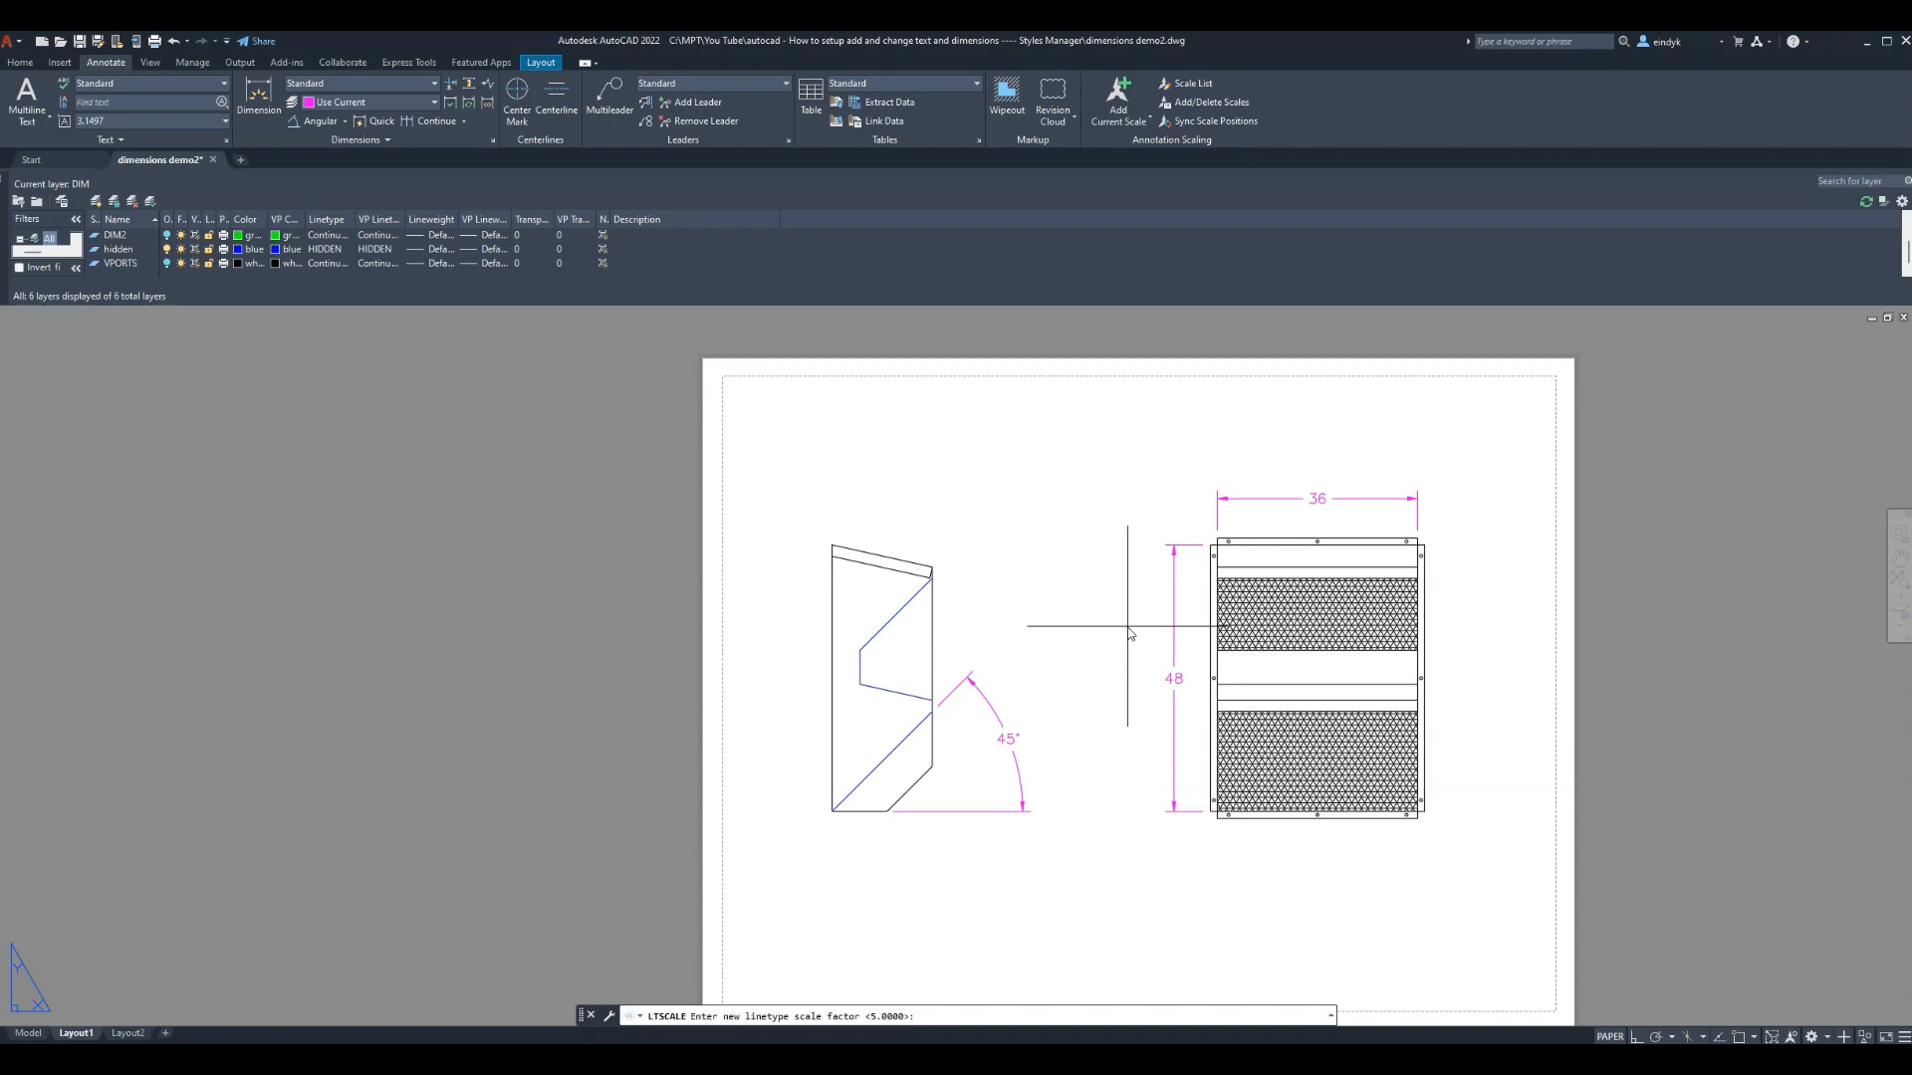
pyautogui.press('Return')
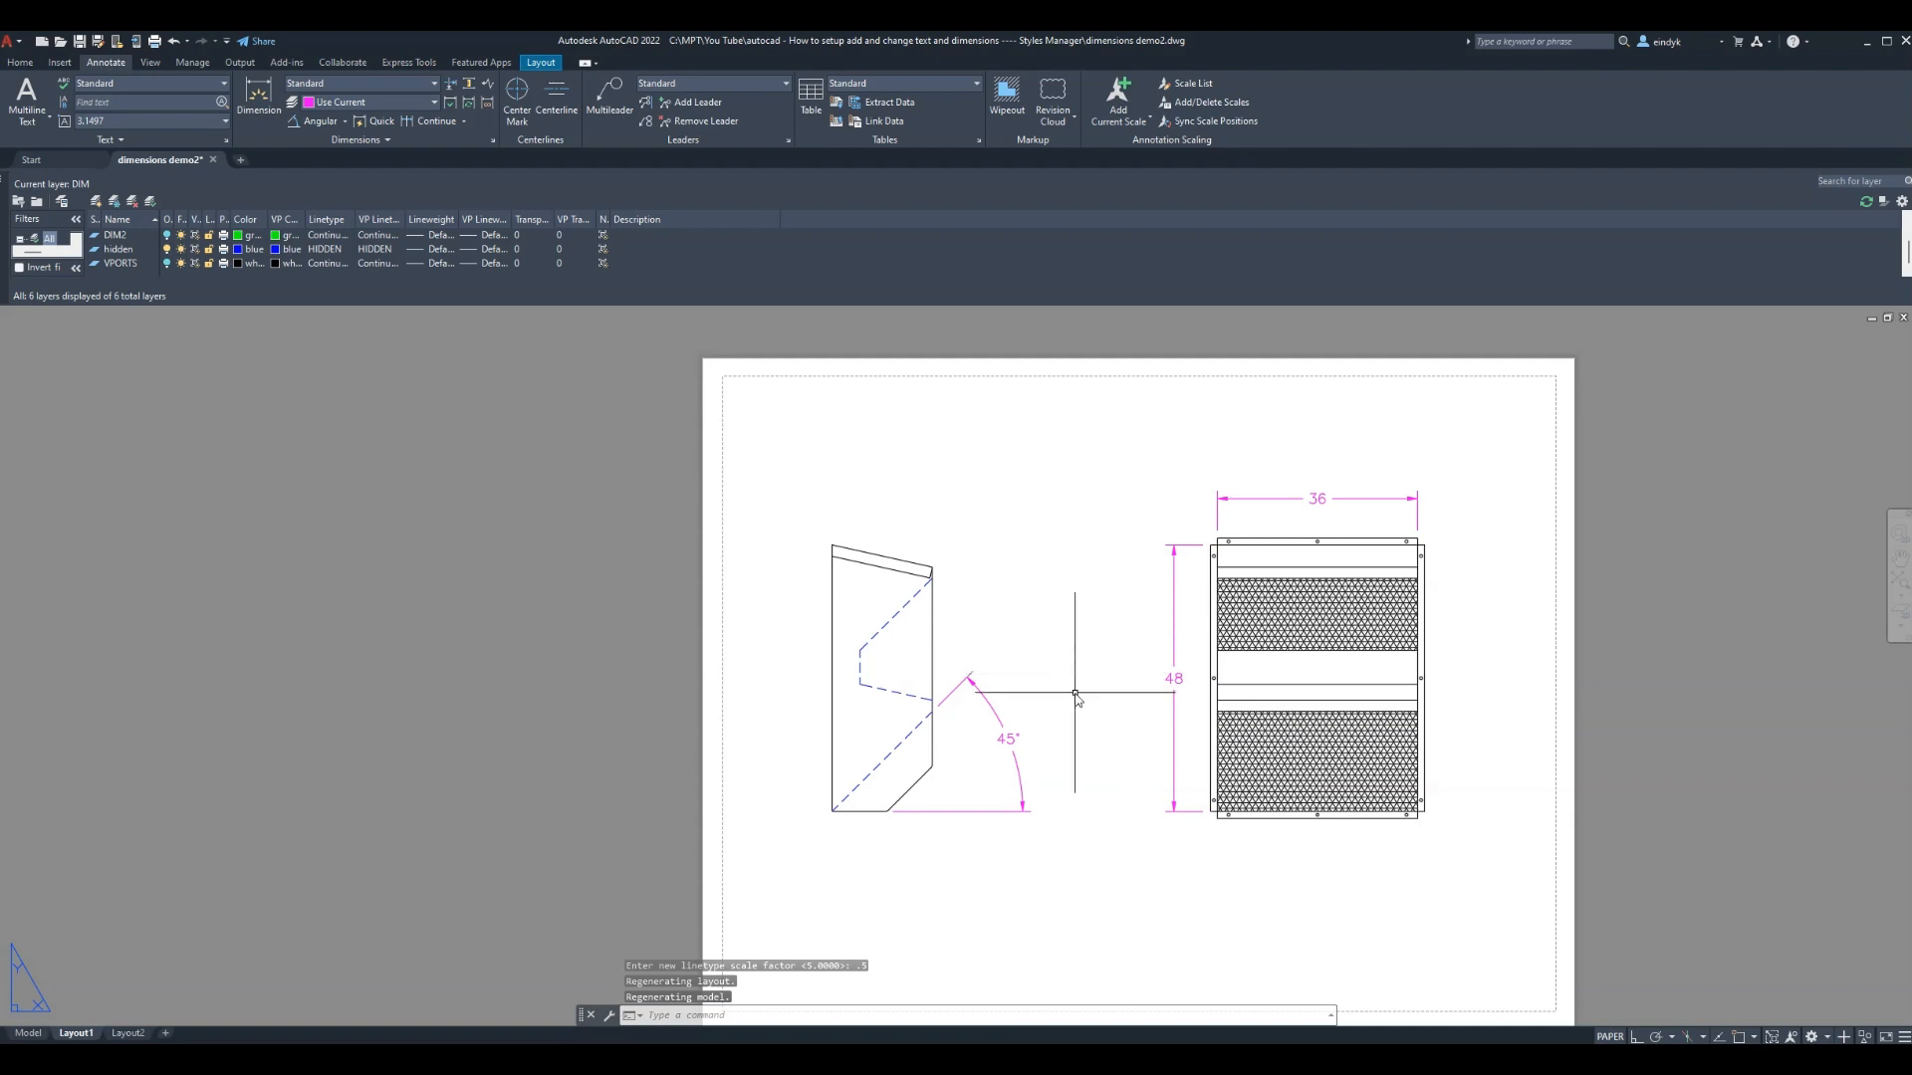
pyautogui.click(1122, 912)
pyautogui.press('Escape')
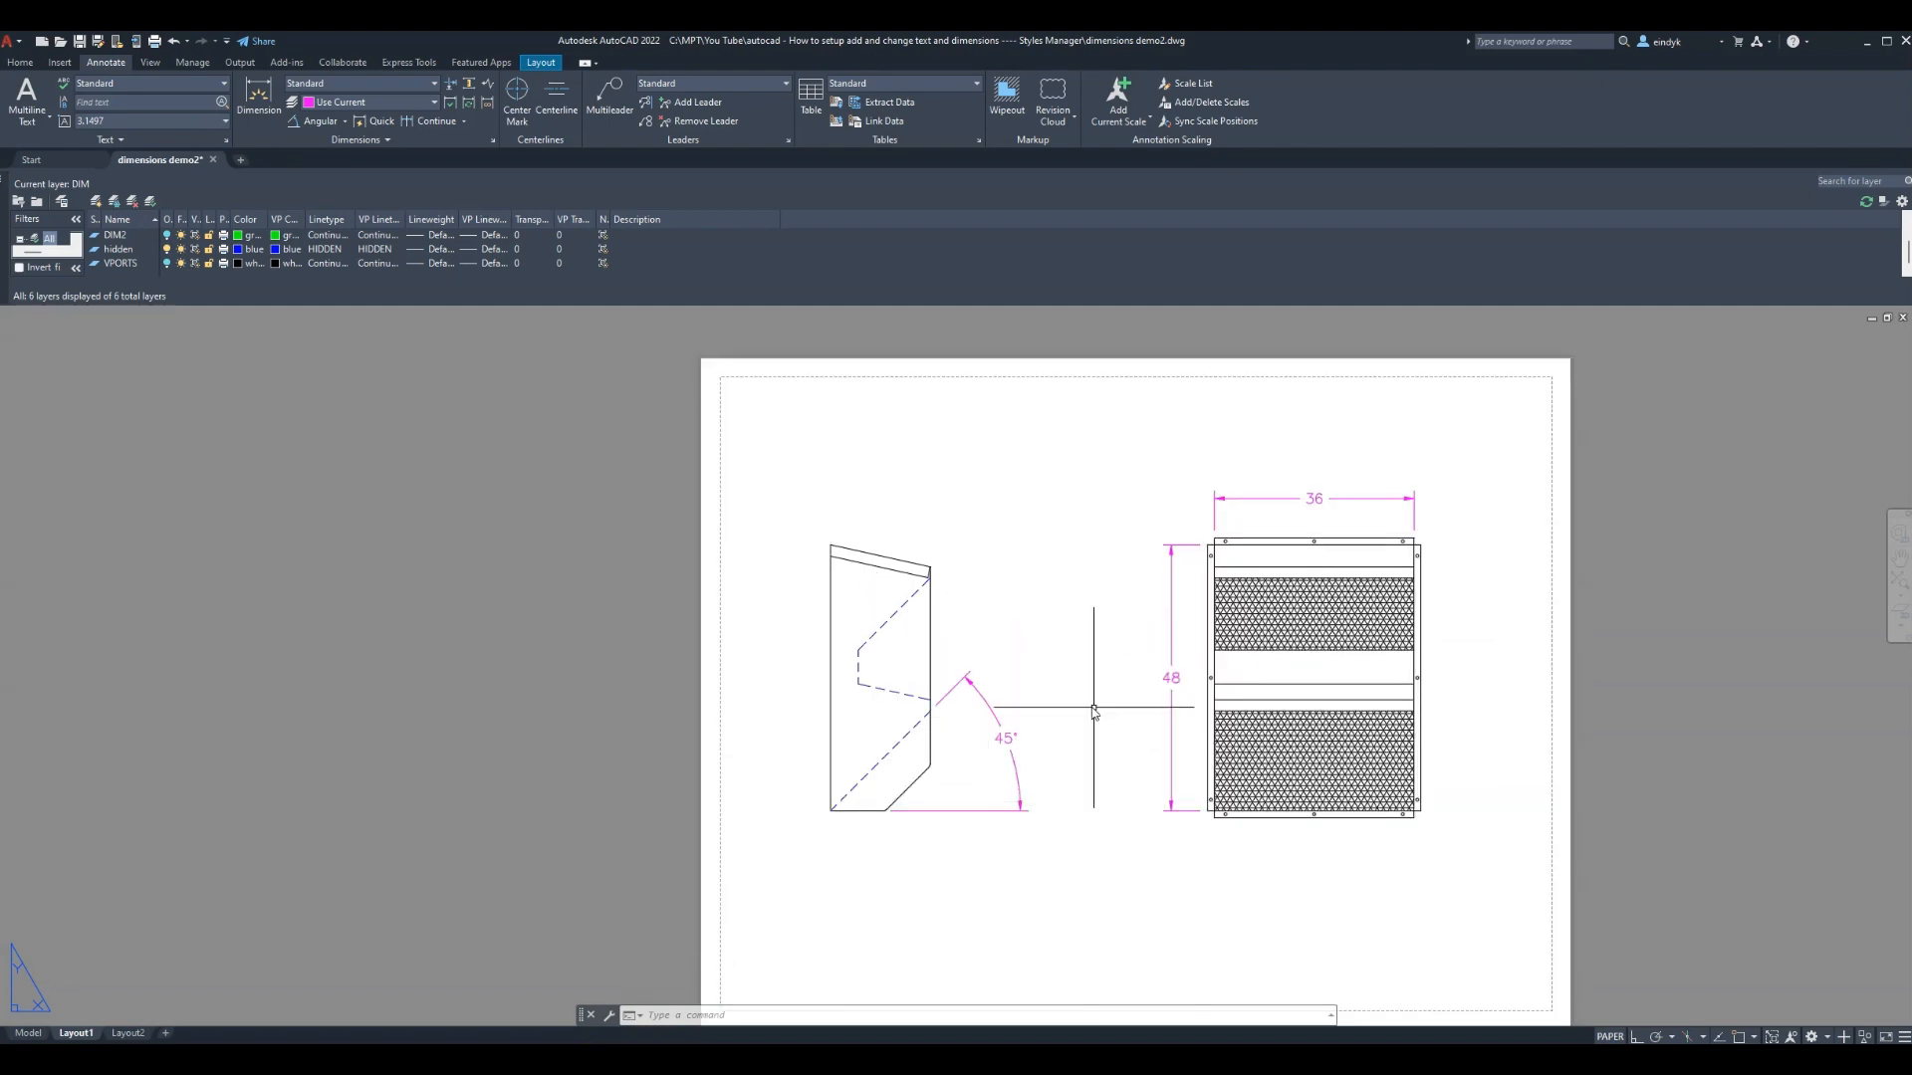
# Save the drawing and preview Layout1's plot on the HP Color LaserJet M555
pyautogui.hotkey('ctrl', 's')
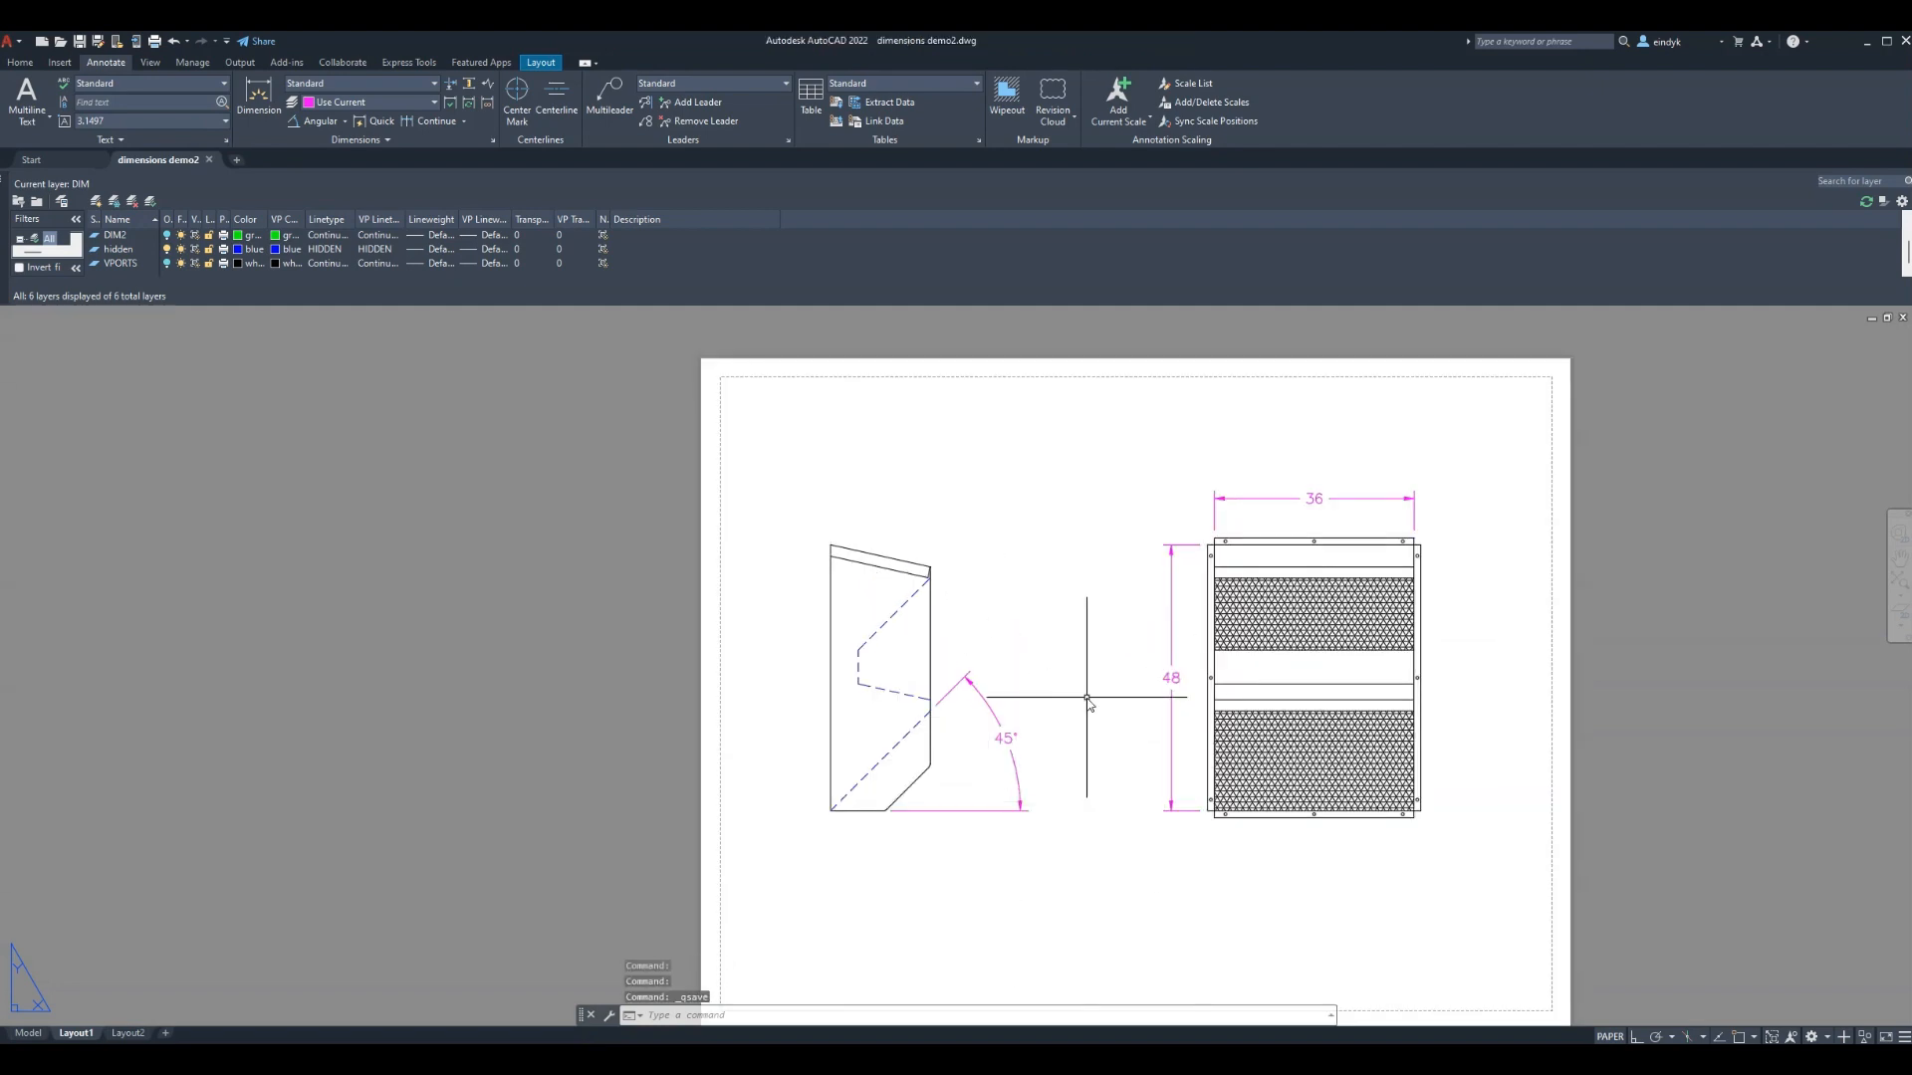
pyautogui.hotkey('ctrl', 'p')
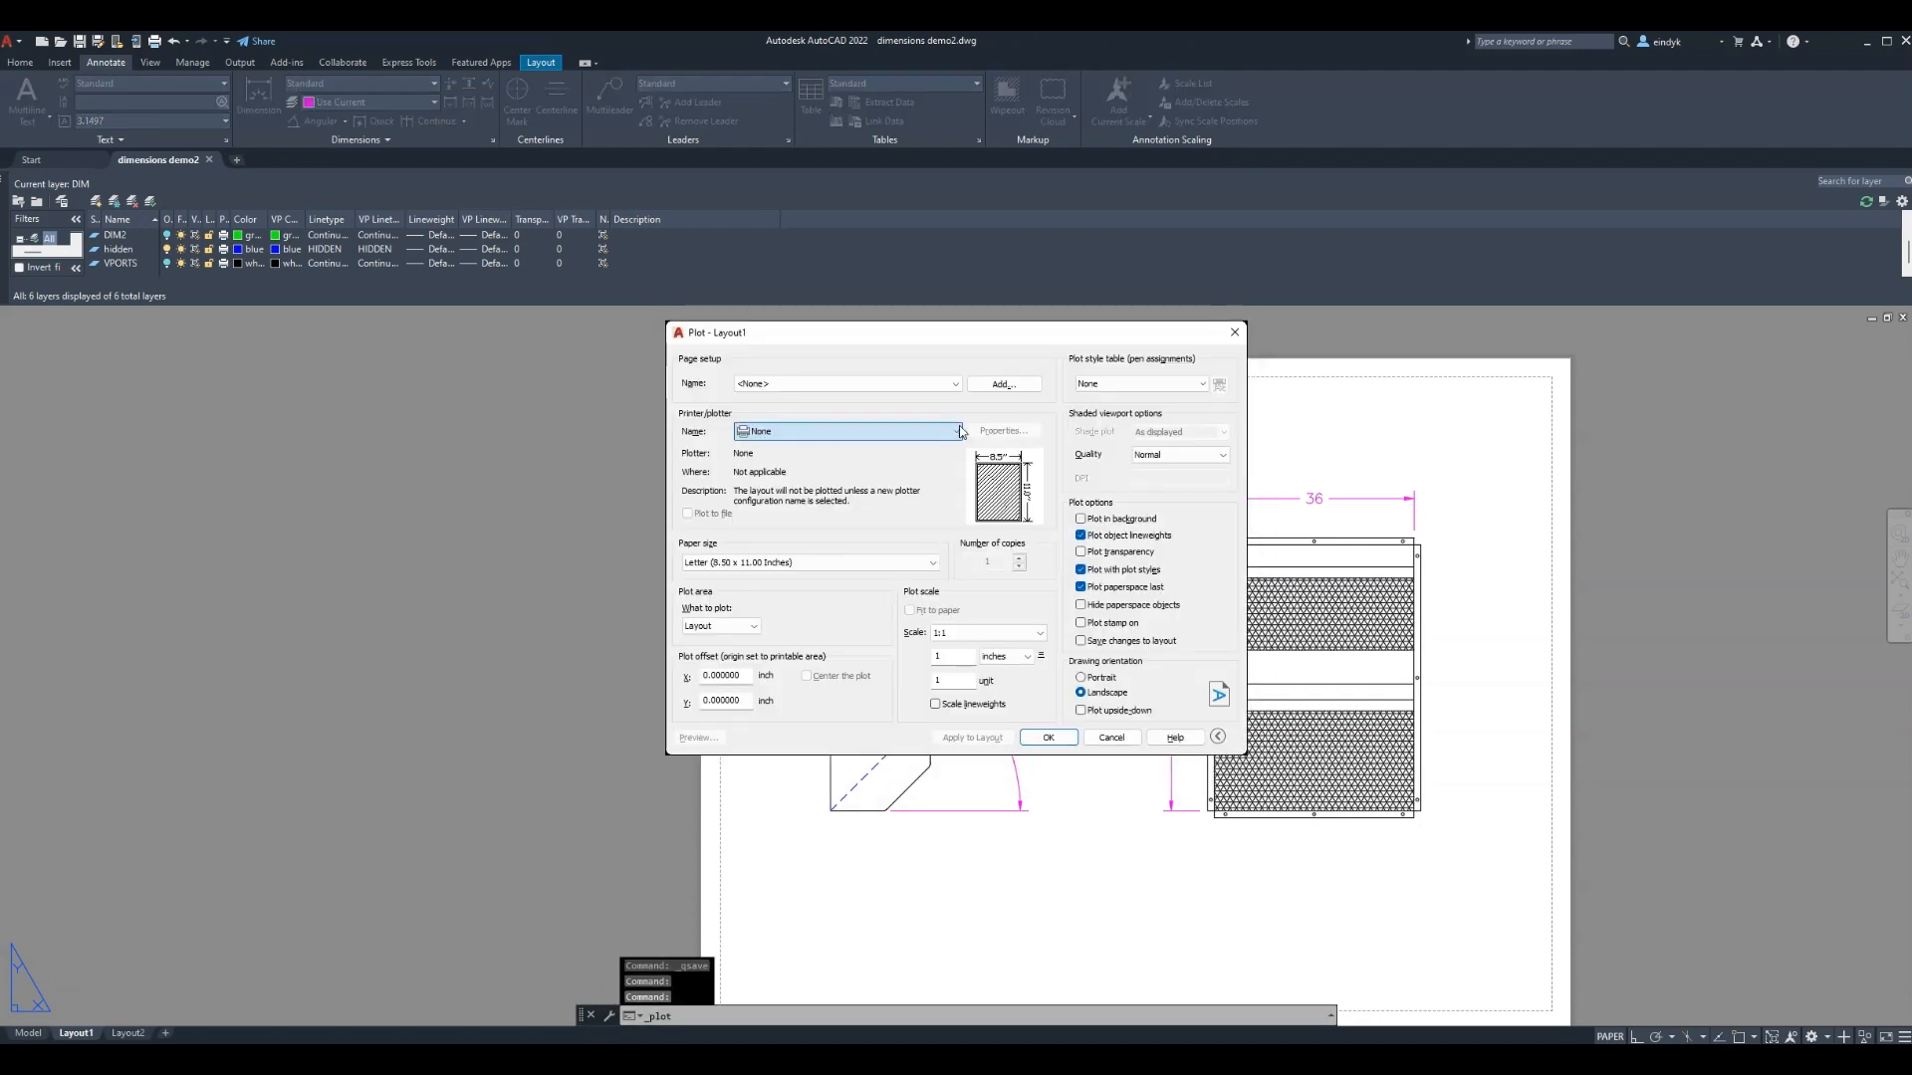
pyautogui.click(857, 554)
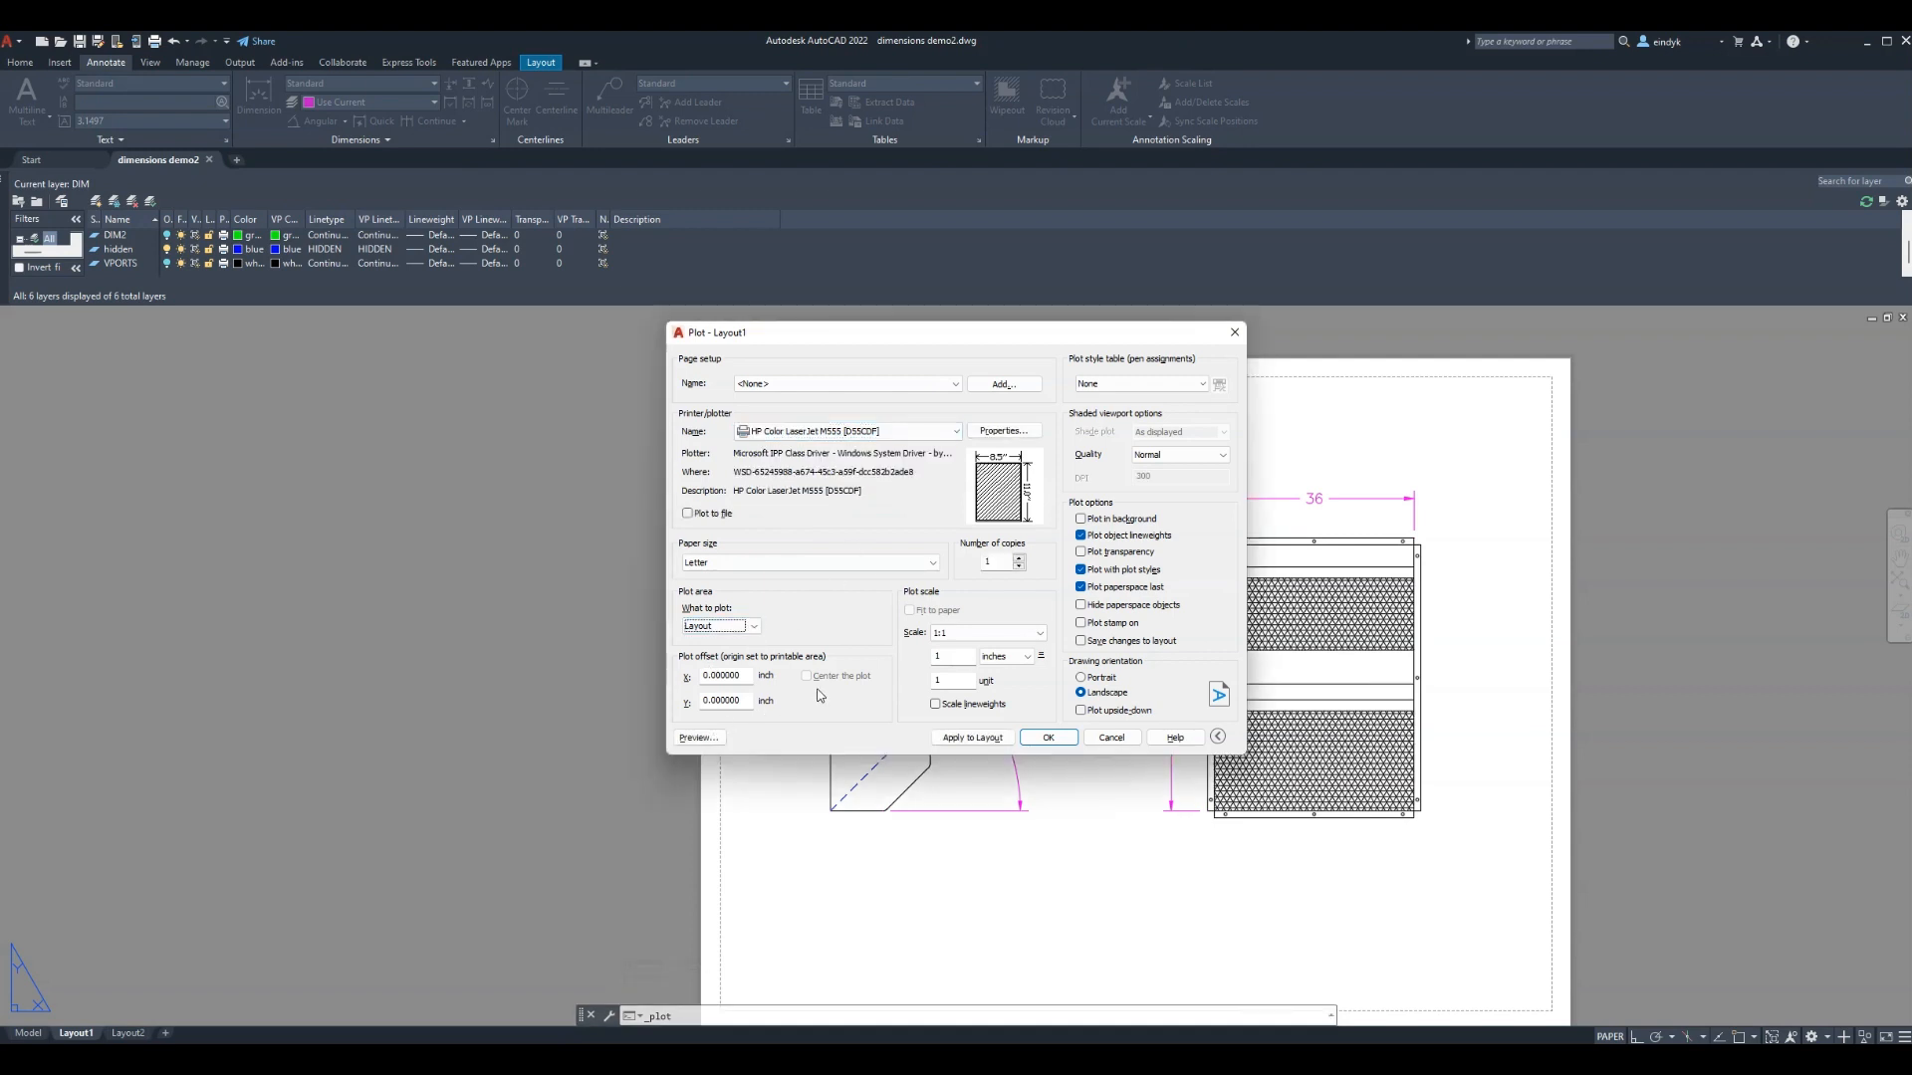
pyautogui.click(715, 738)
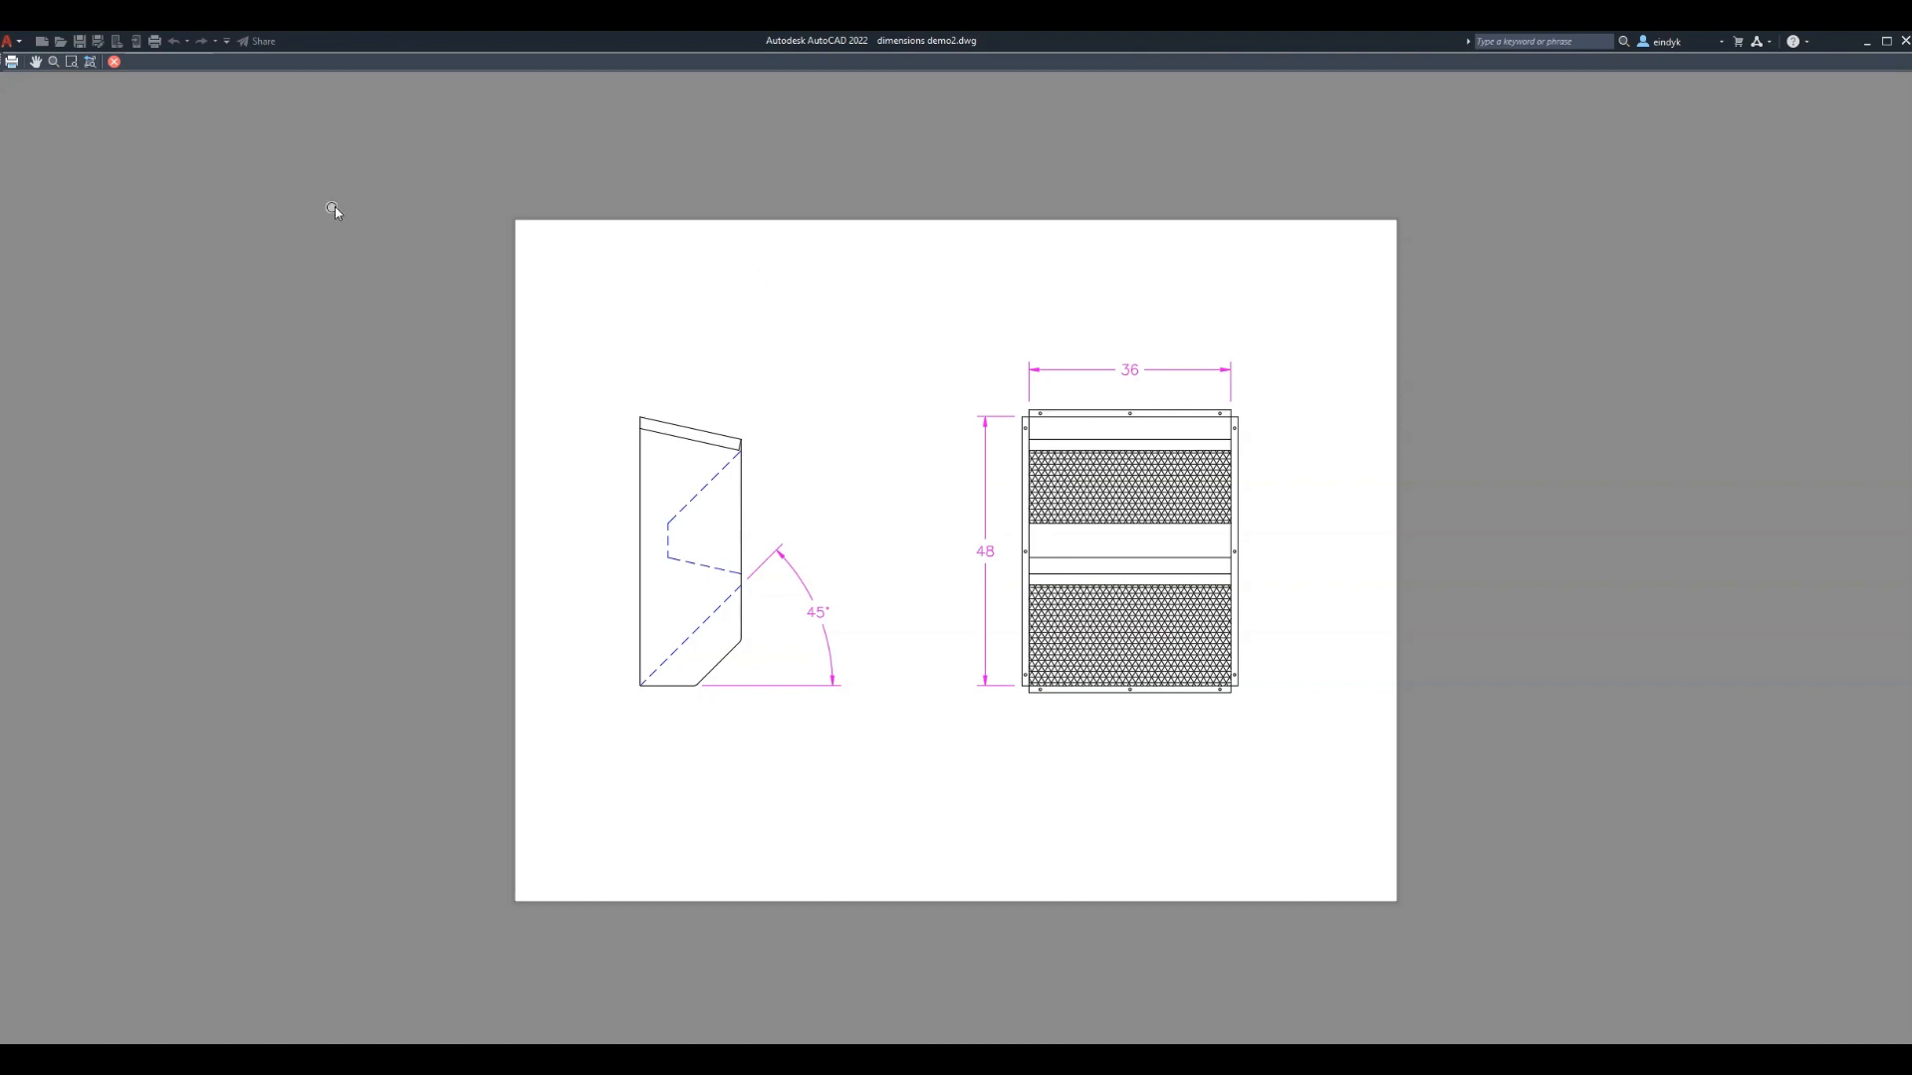
pyautogui.click(116, 64)
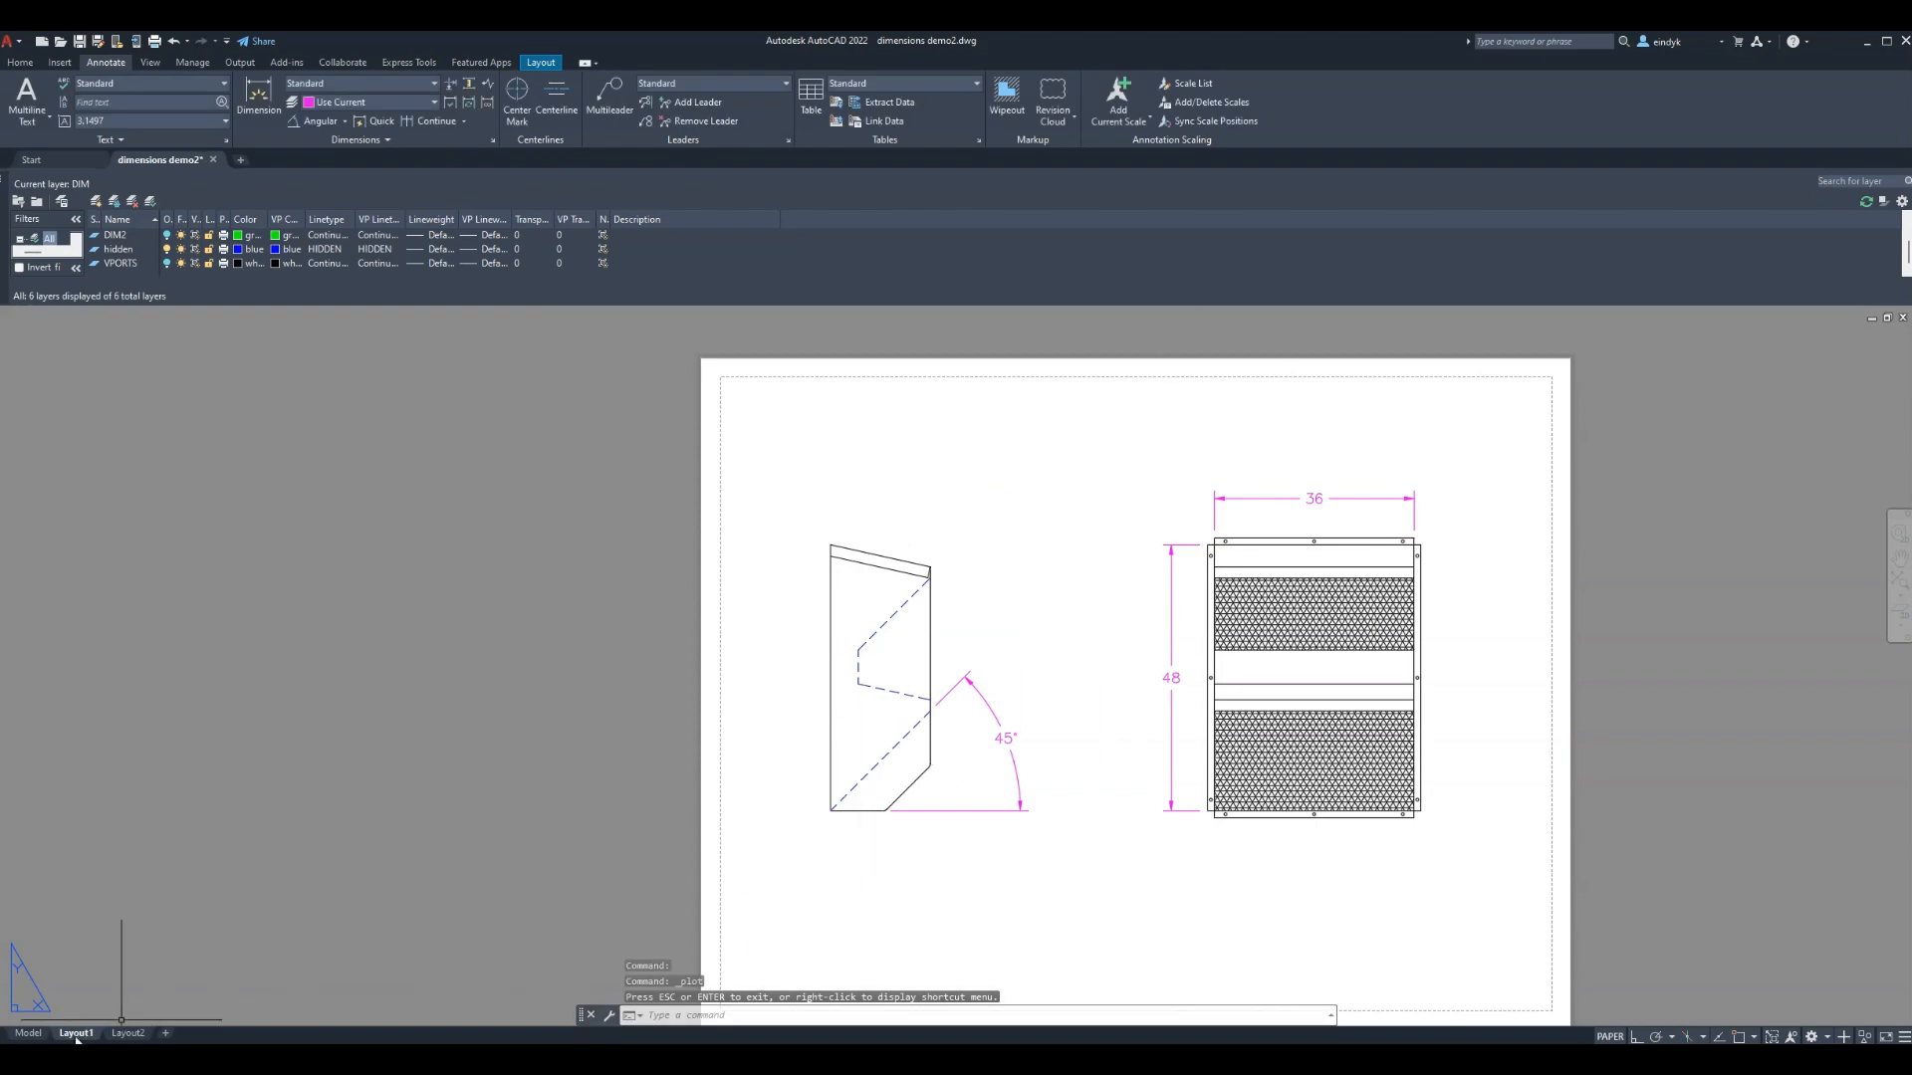
pyautogui.click(29, 1034)
pyautogui.scroll(-2, 1036, 517)
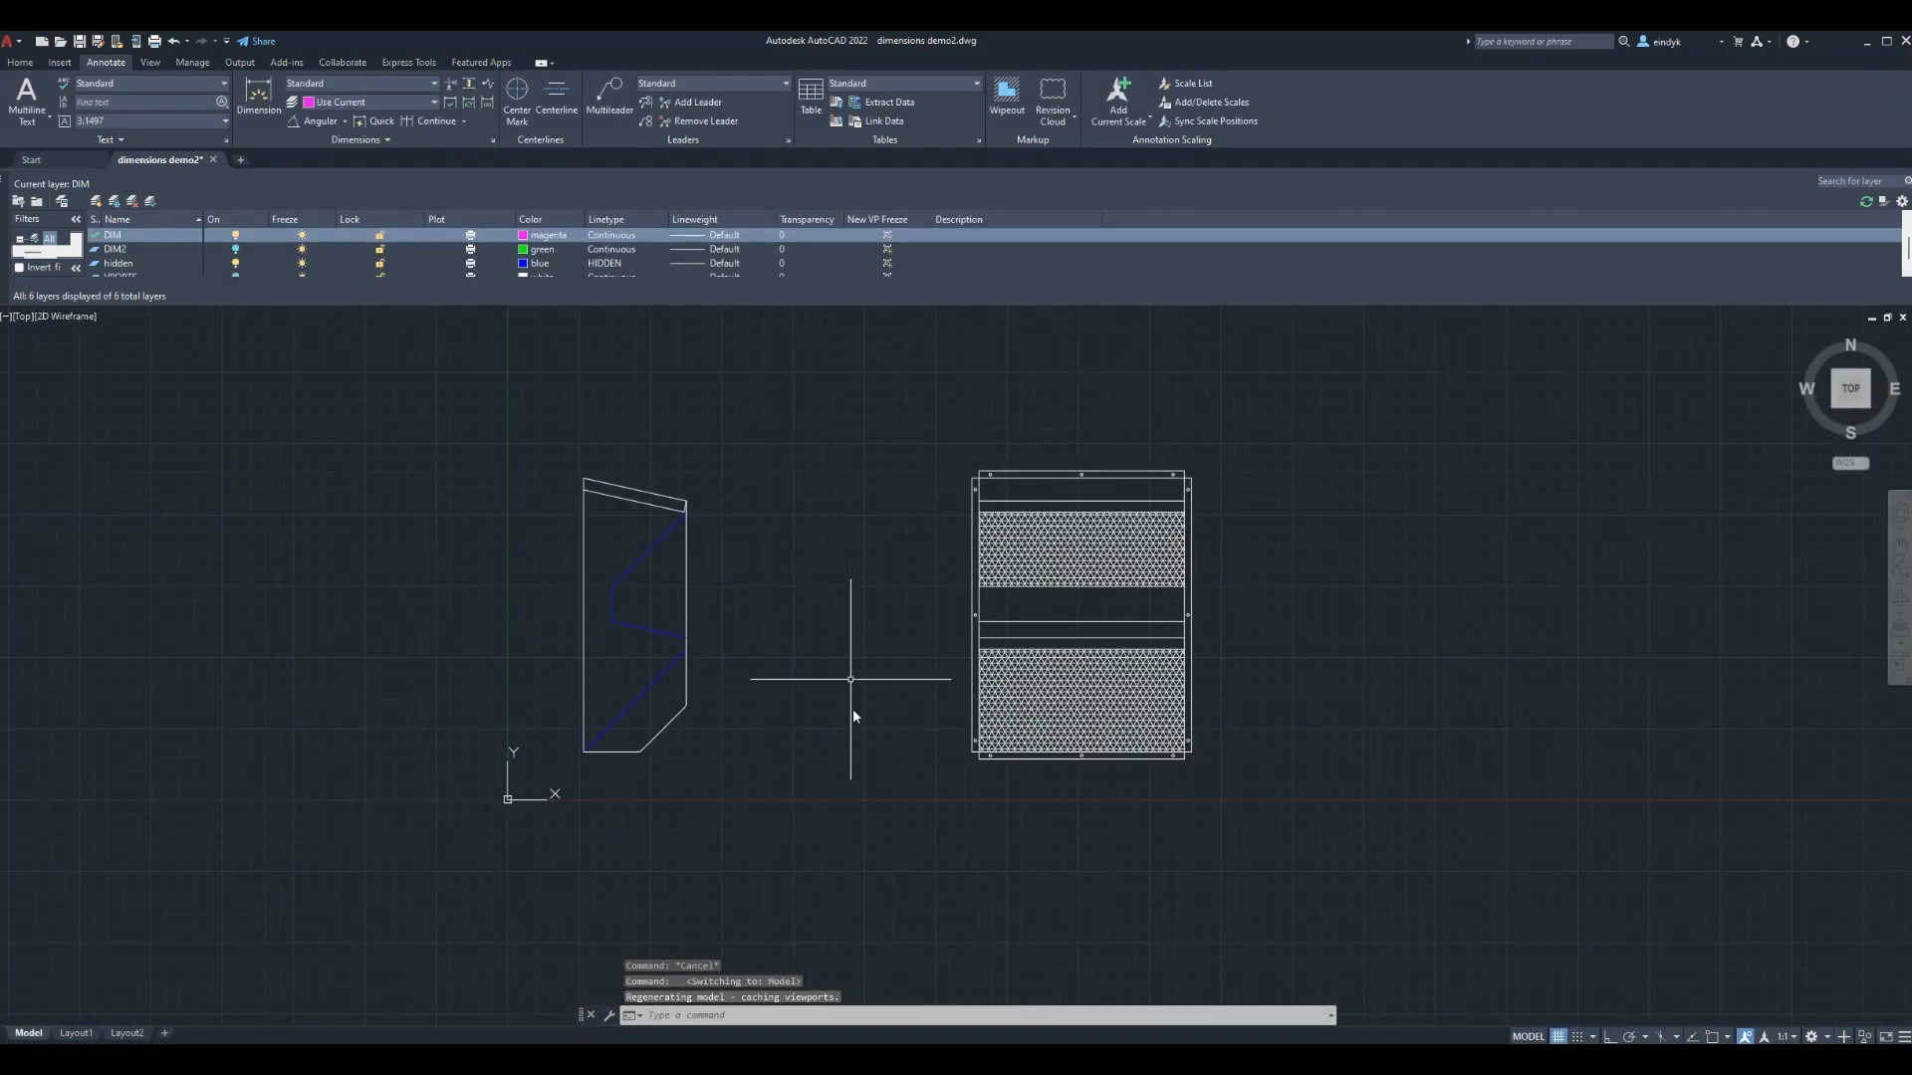
pyautogui.scroll(-2, 859, 725)
pyautogui.scroll(2, 862, 734)
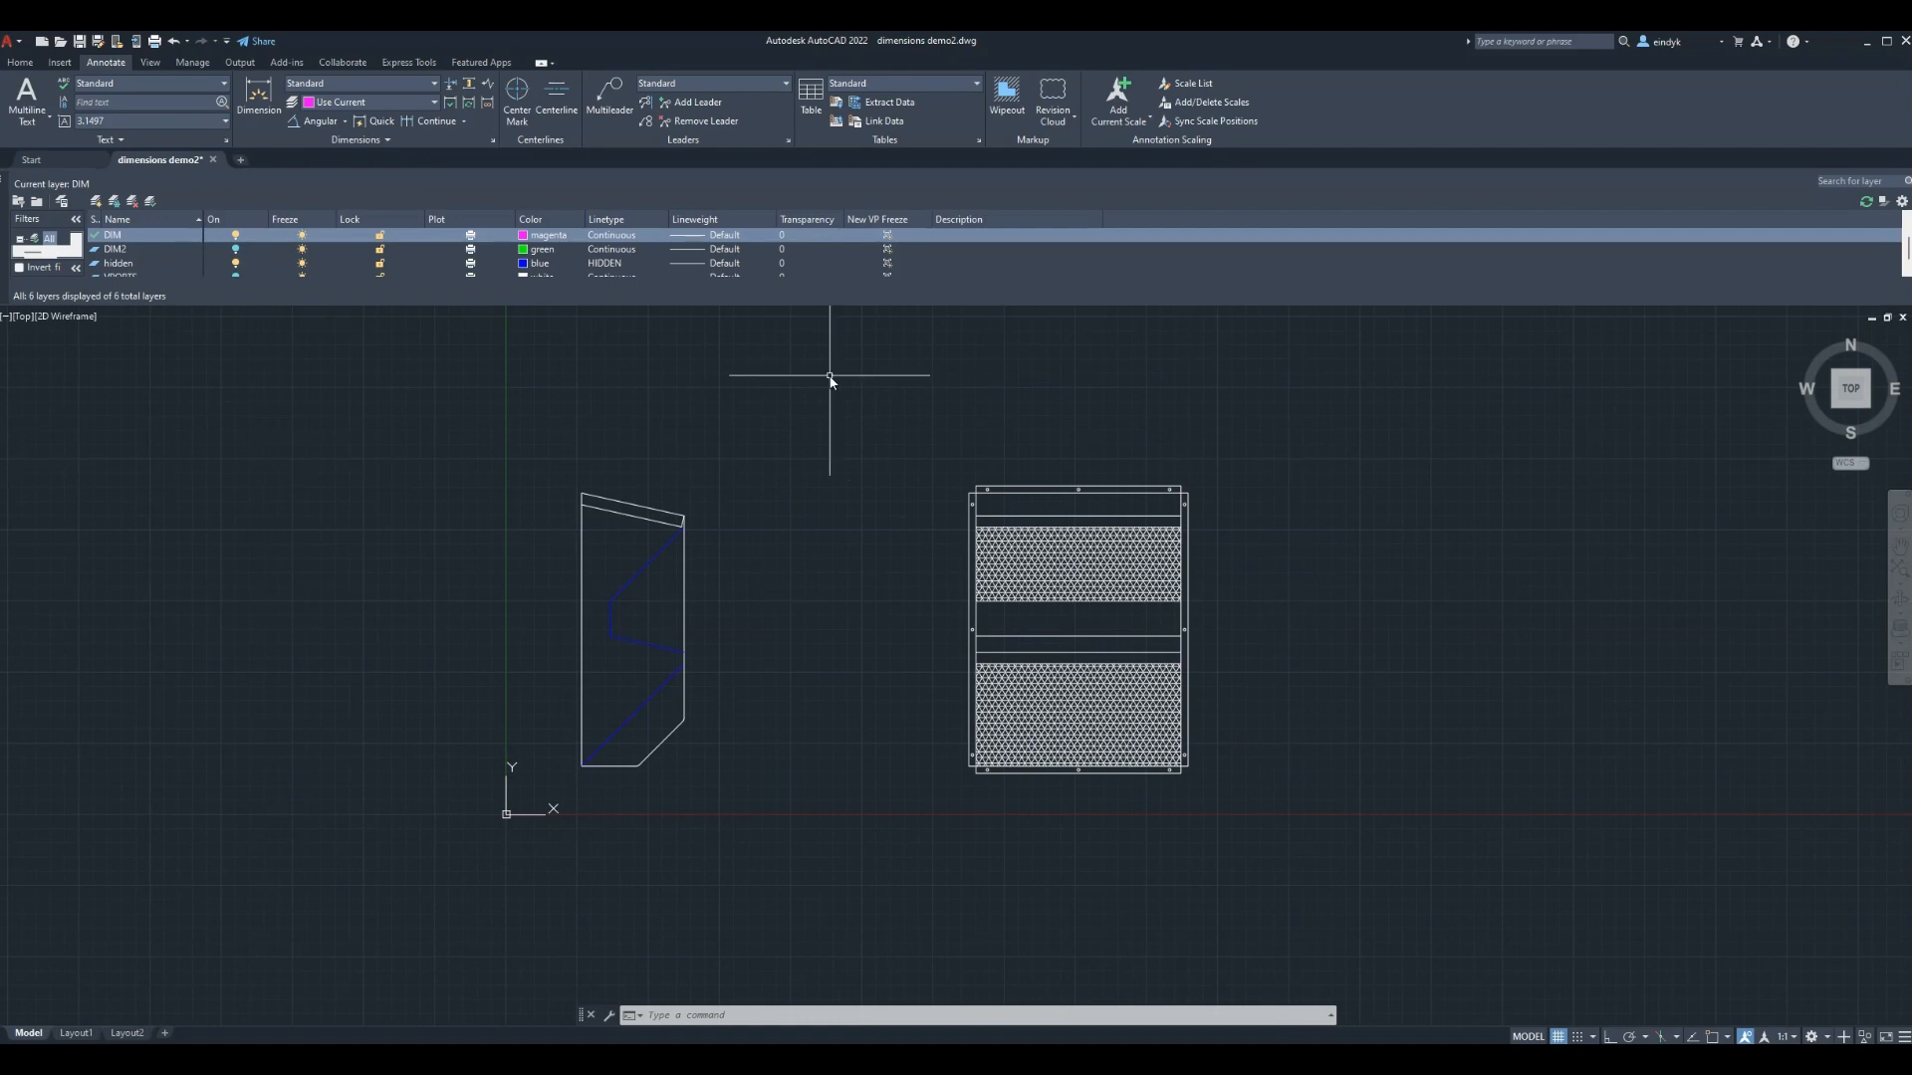
pyautogui.click(76, 1033)
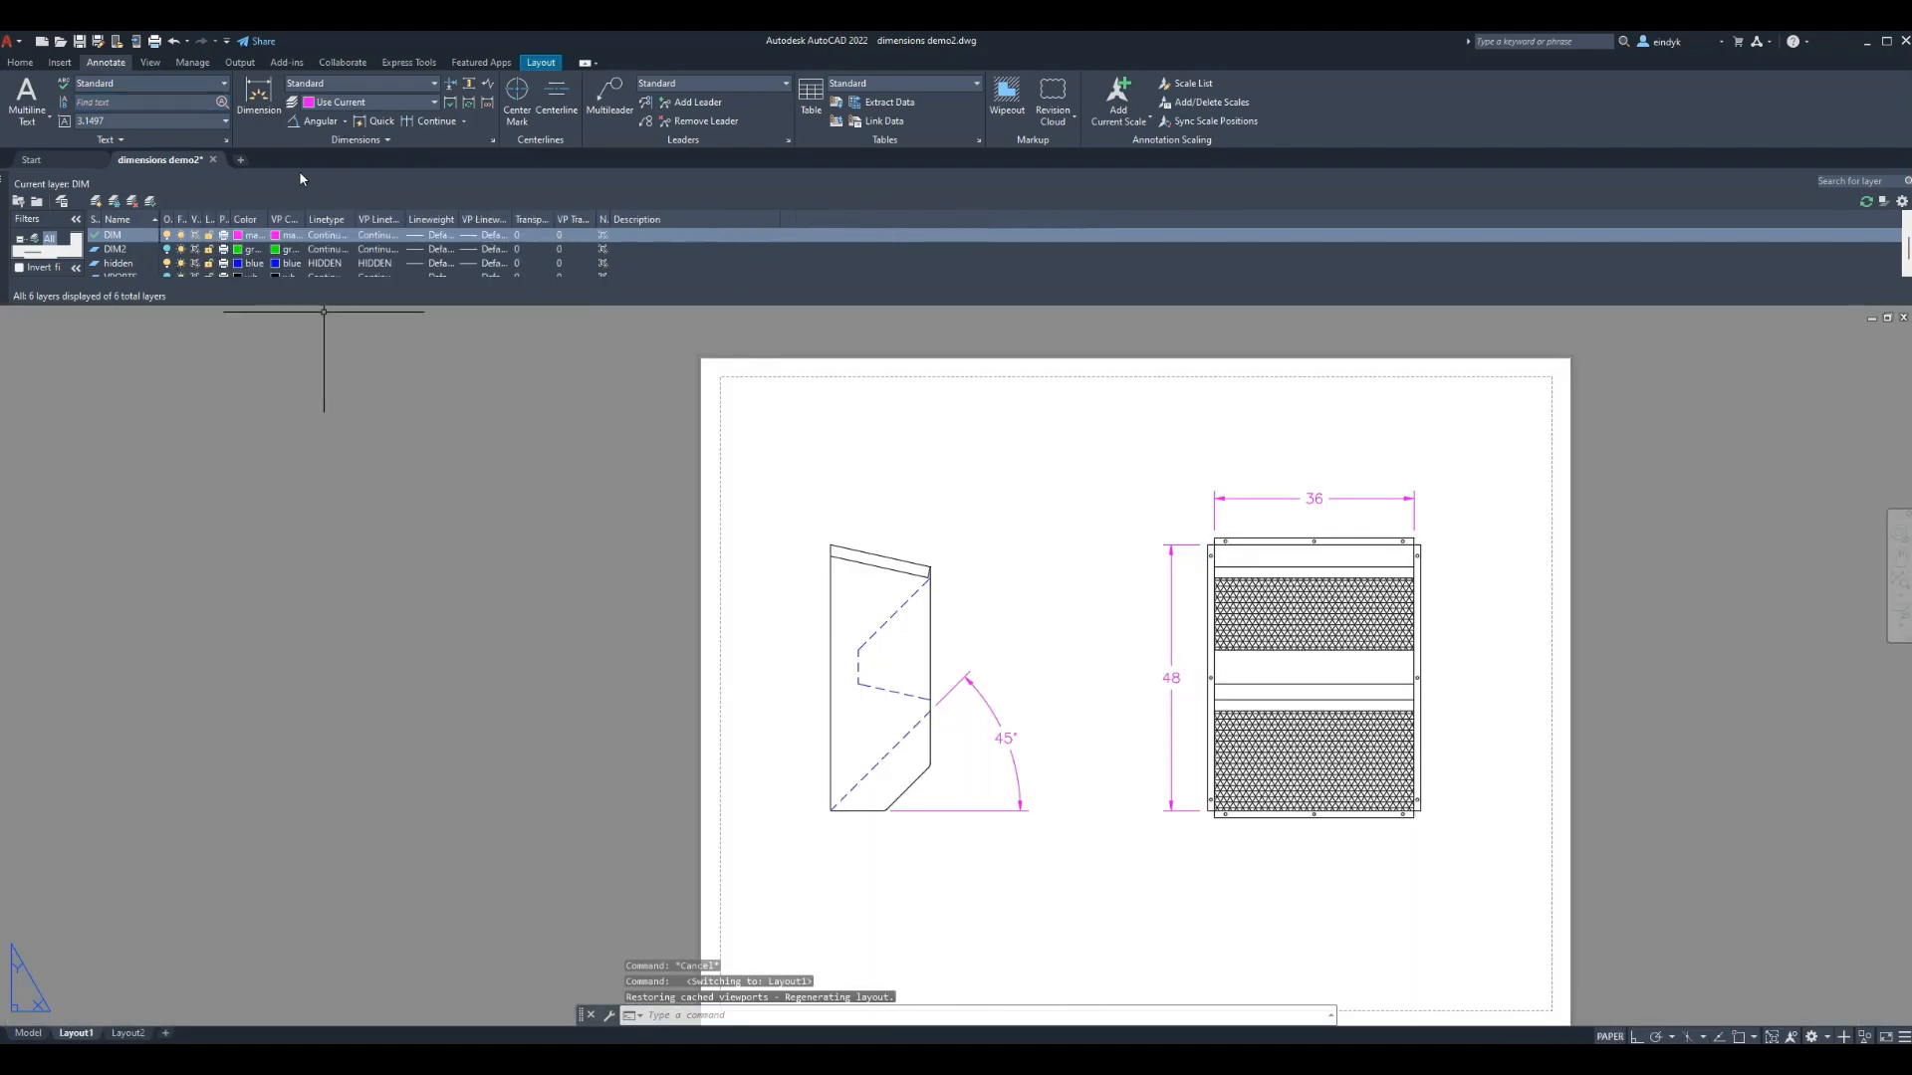
# Place an unrotated 0.125-high VENT text label above the parts, then switch to model space
pyautogui.doubleClick(1078, 511)
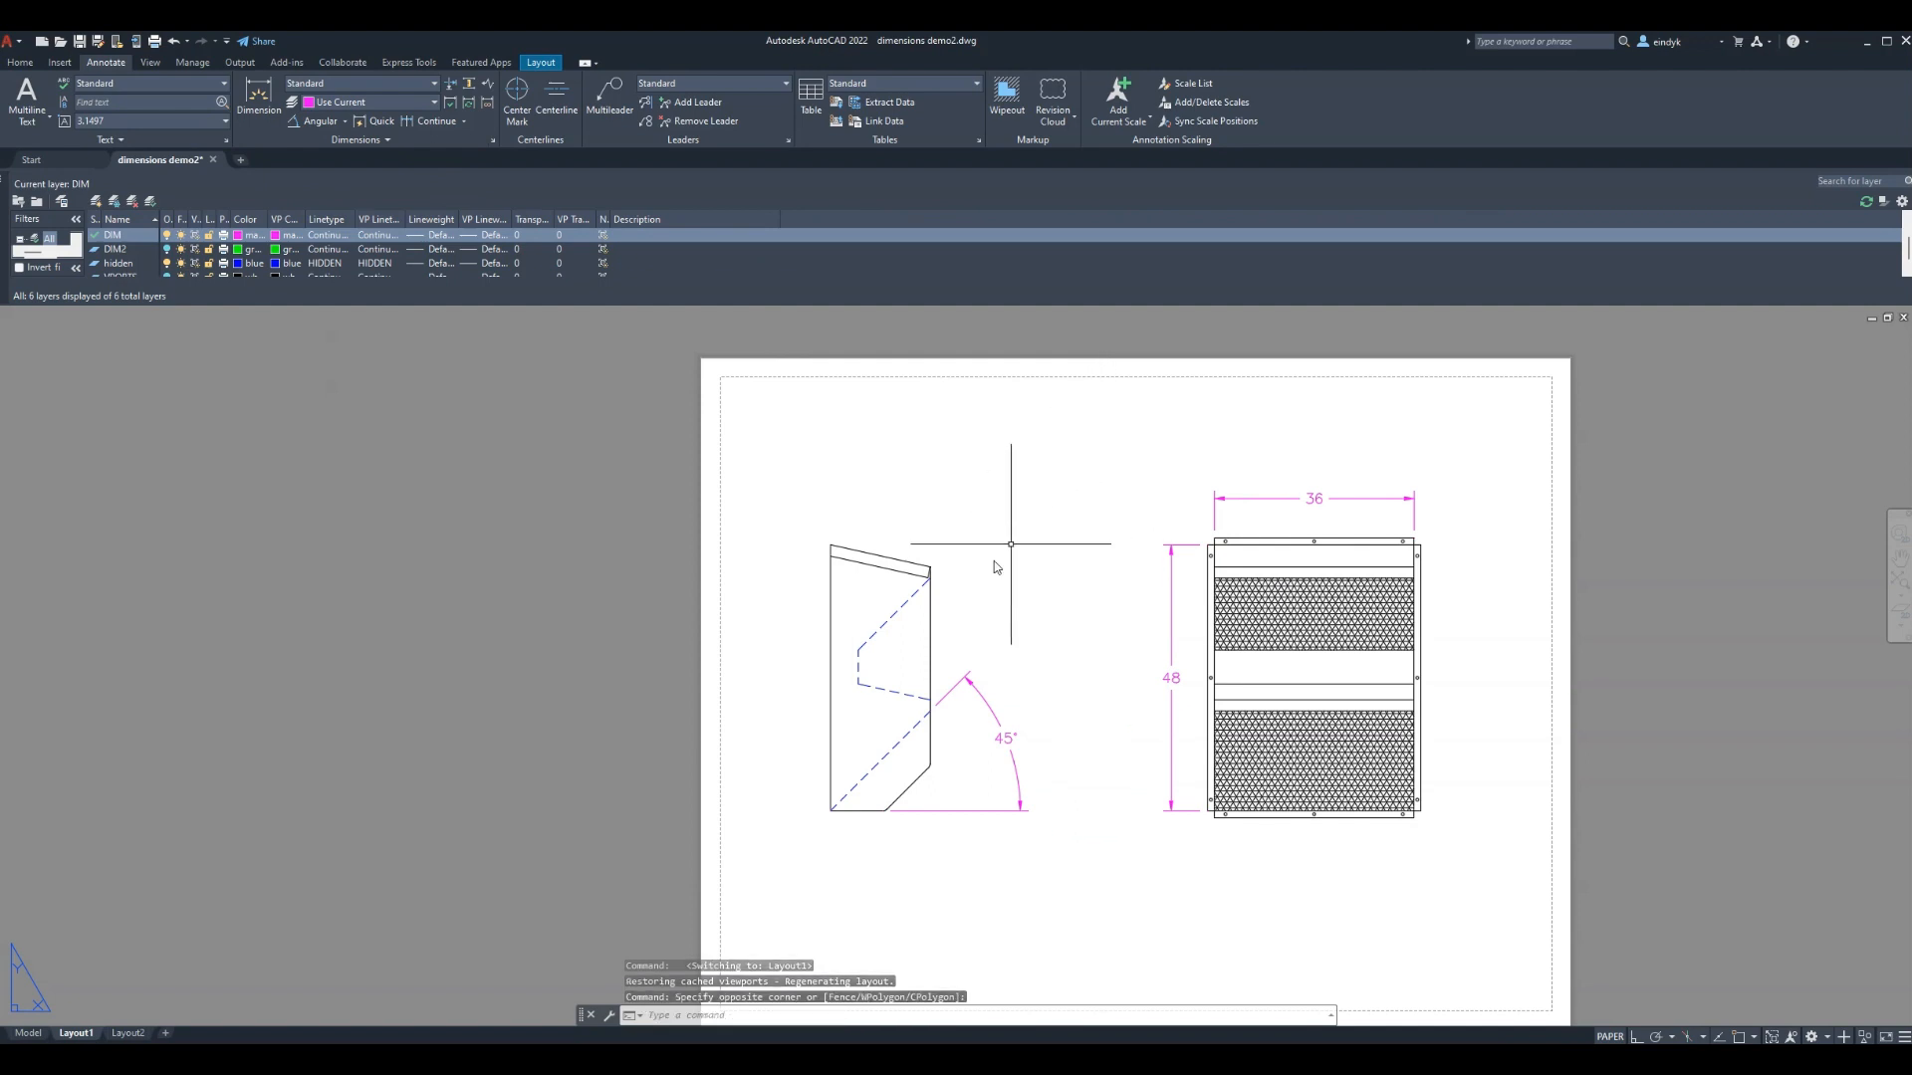
pyautogui.write('E')
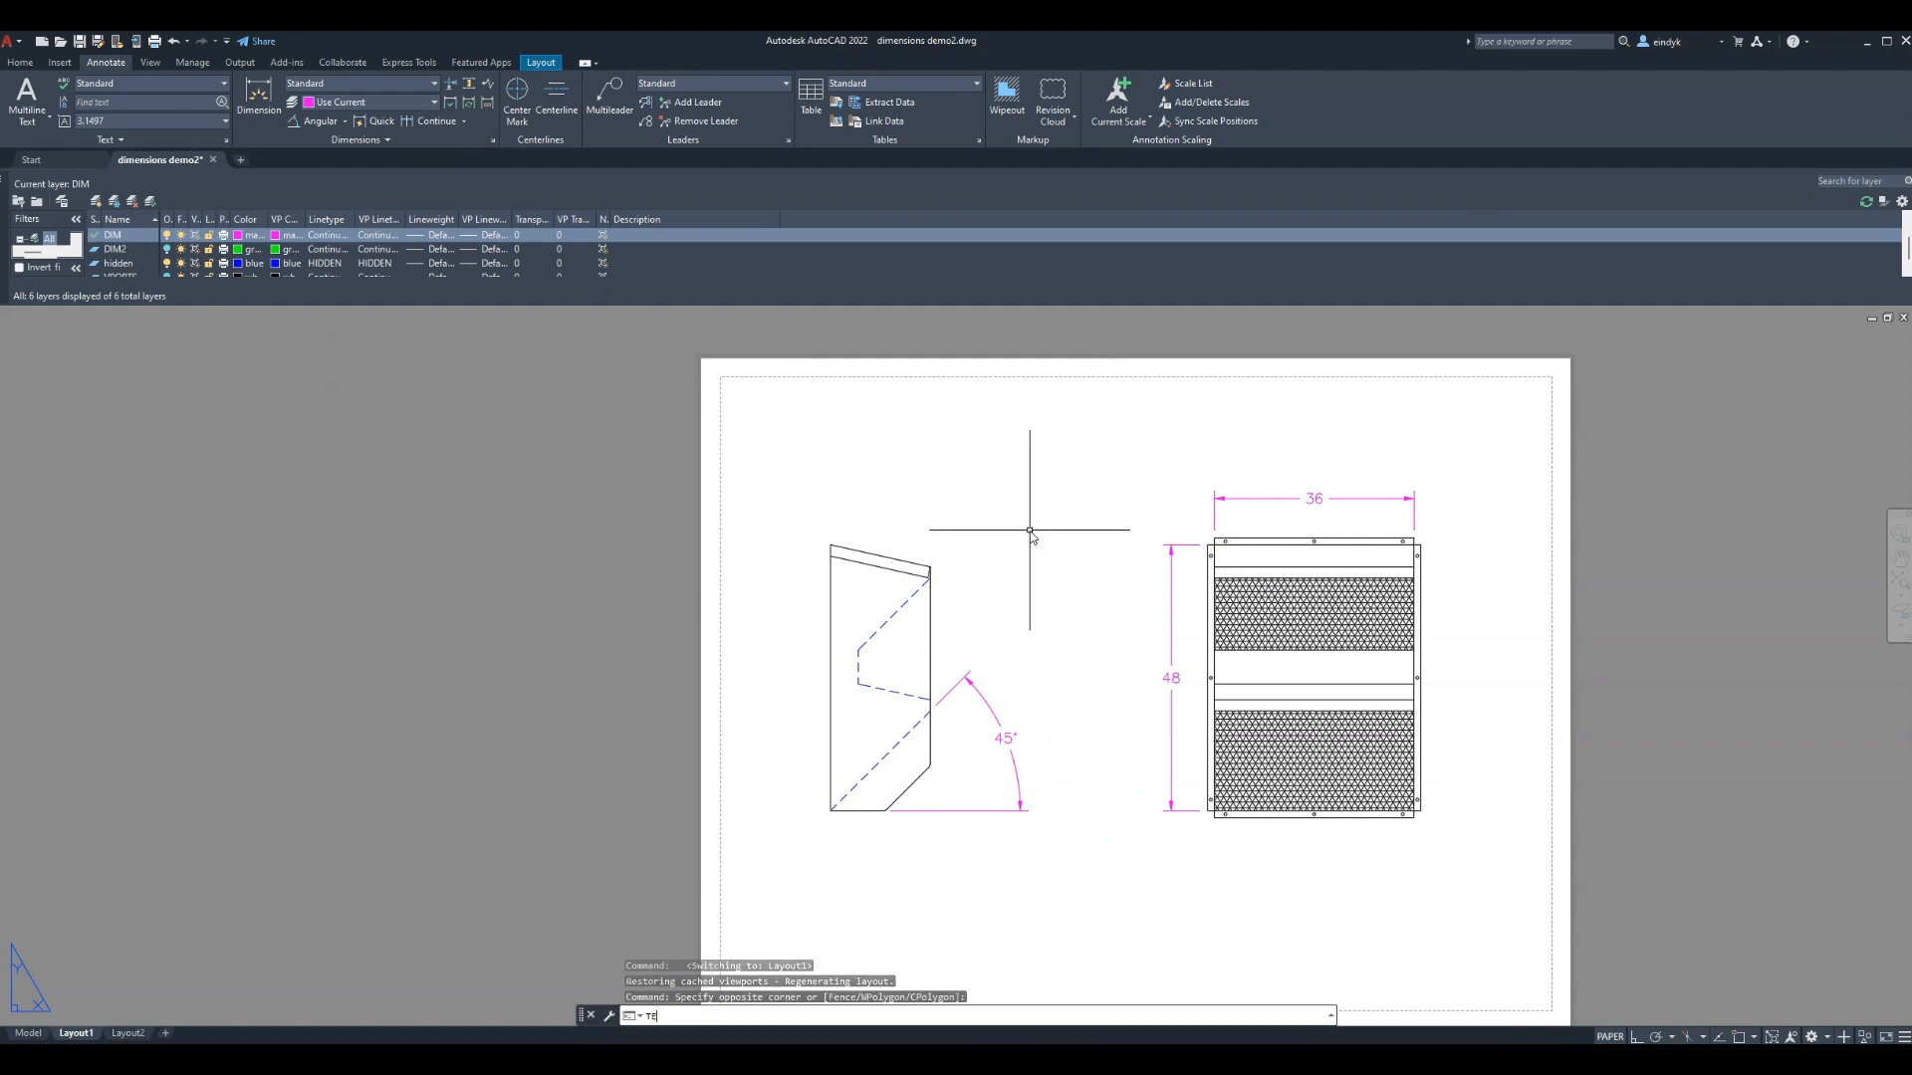
pyautogui.write('XT')
pyautogui.press('Return')
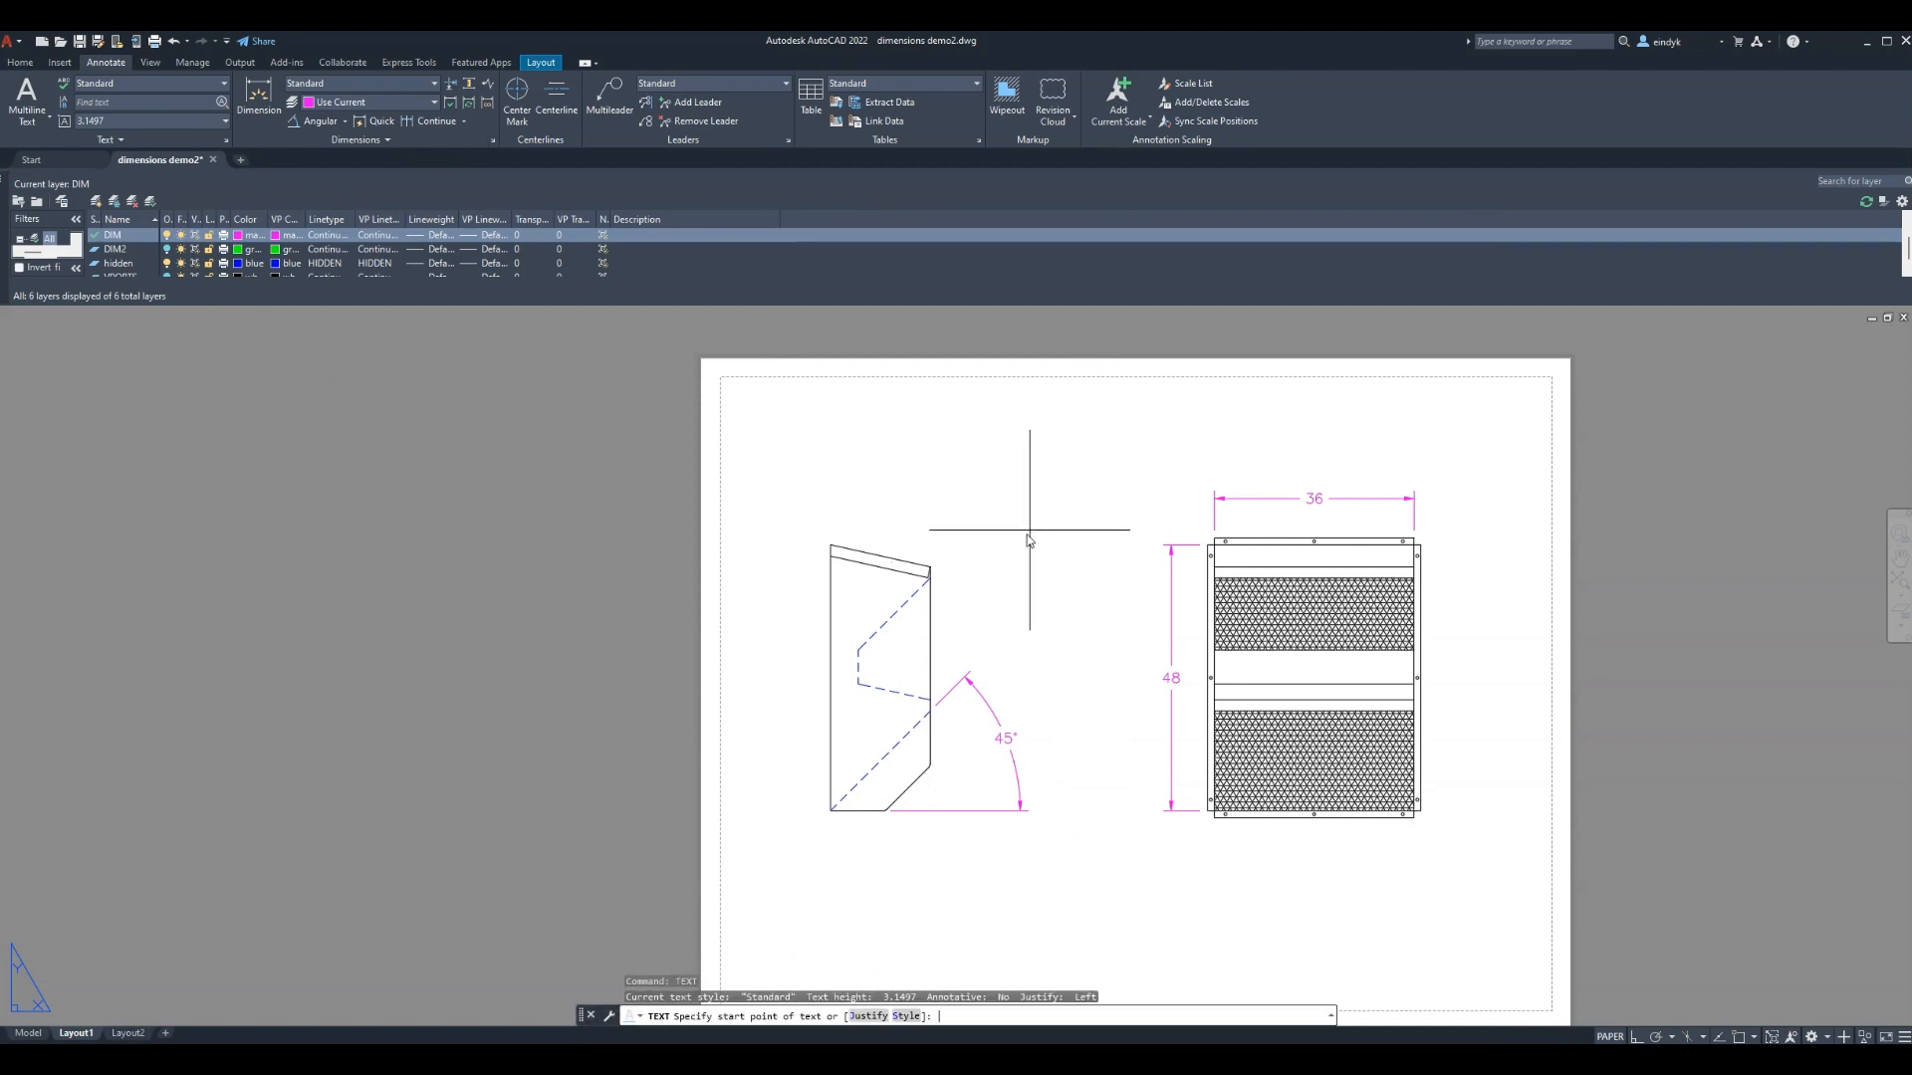
pyautogui.click(979, 504)
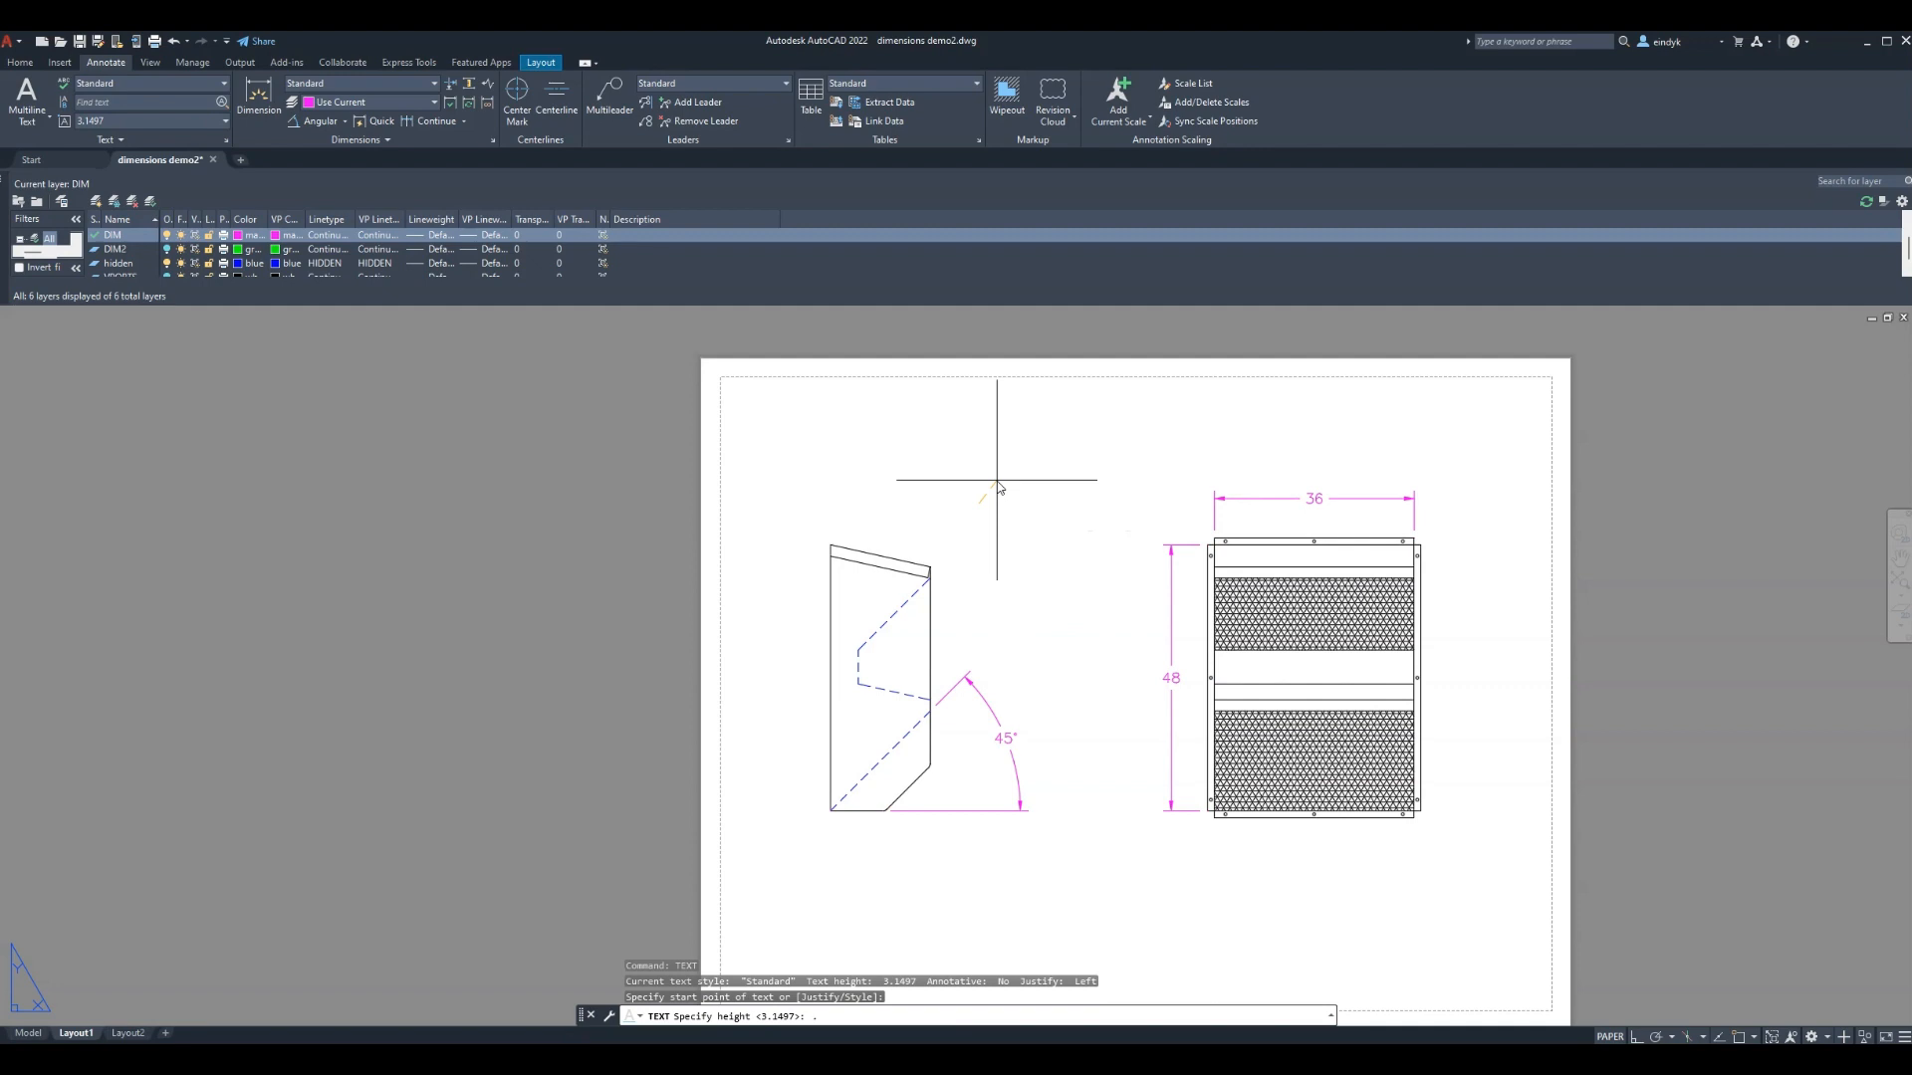
pyautogui.write('.125')
pyautogui.press('Return')
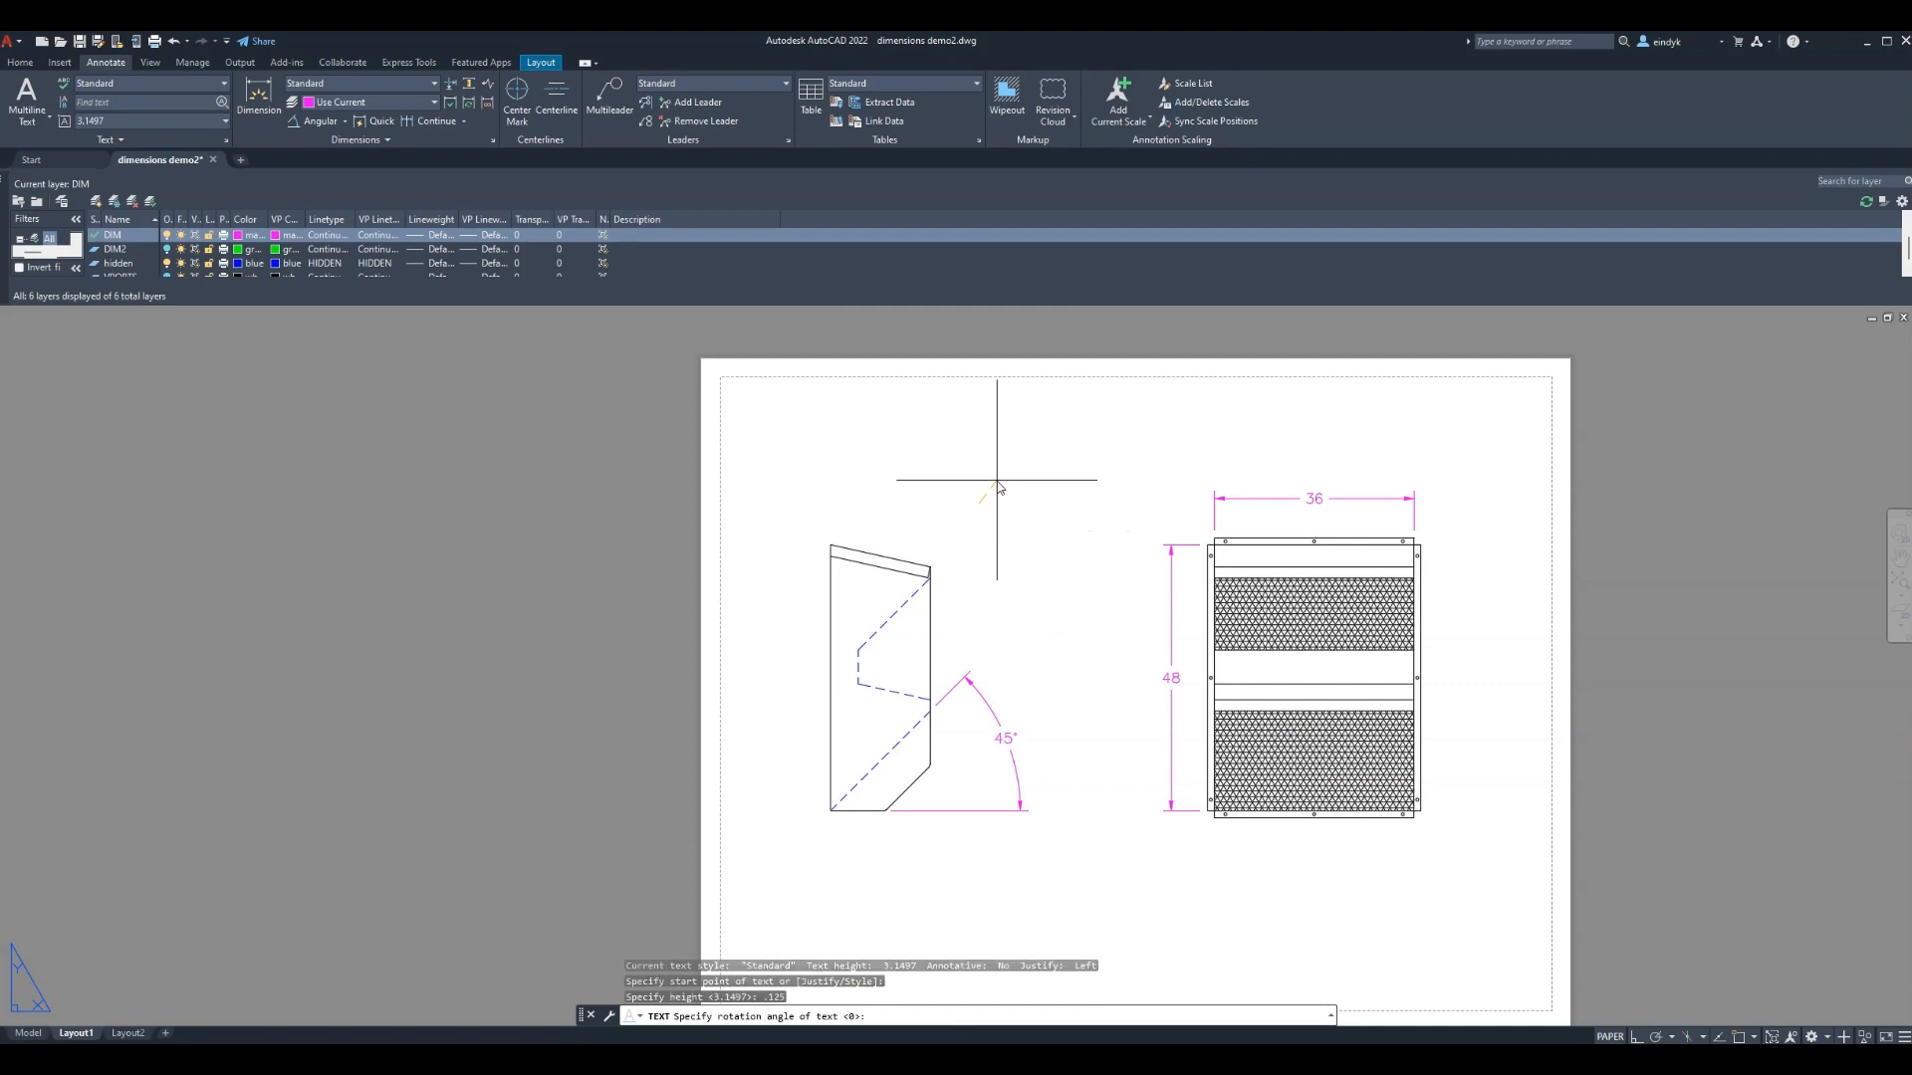
pyautogui.press('Return')
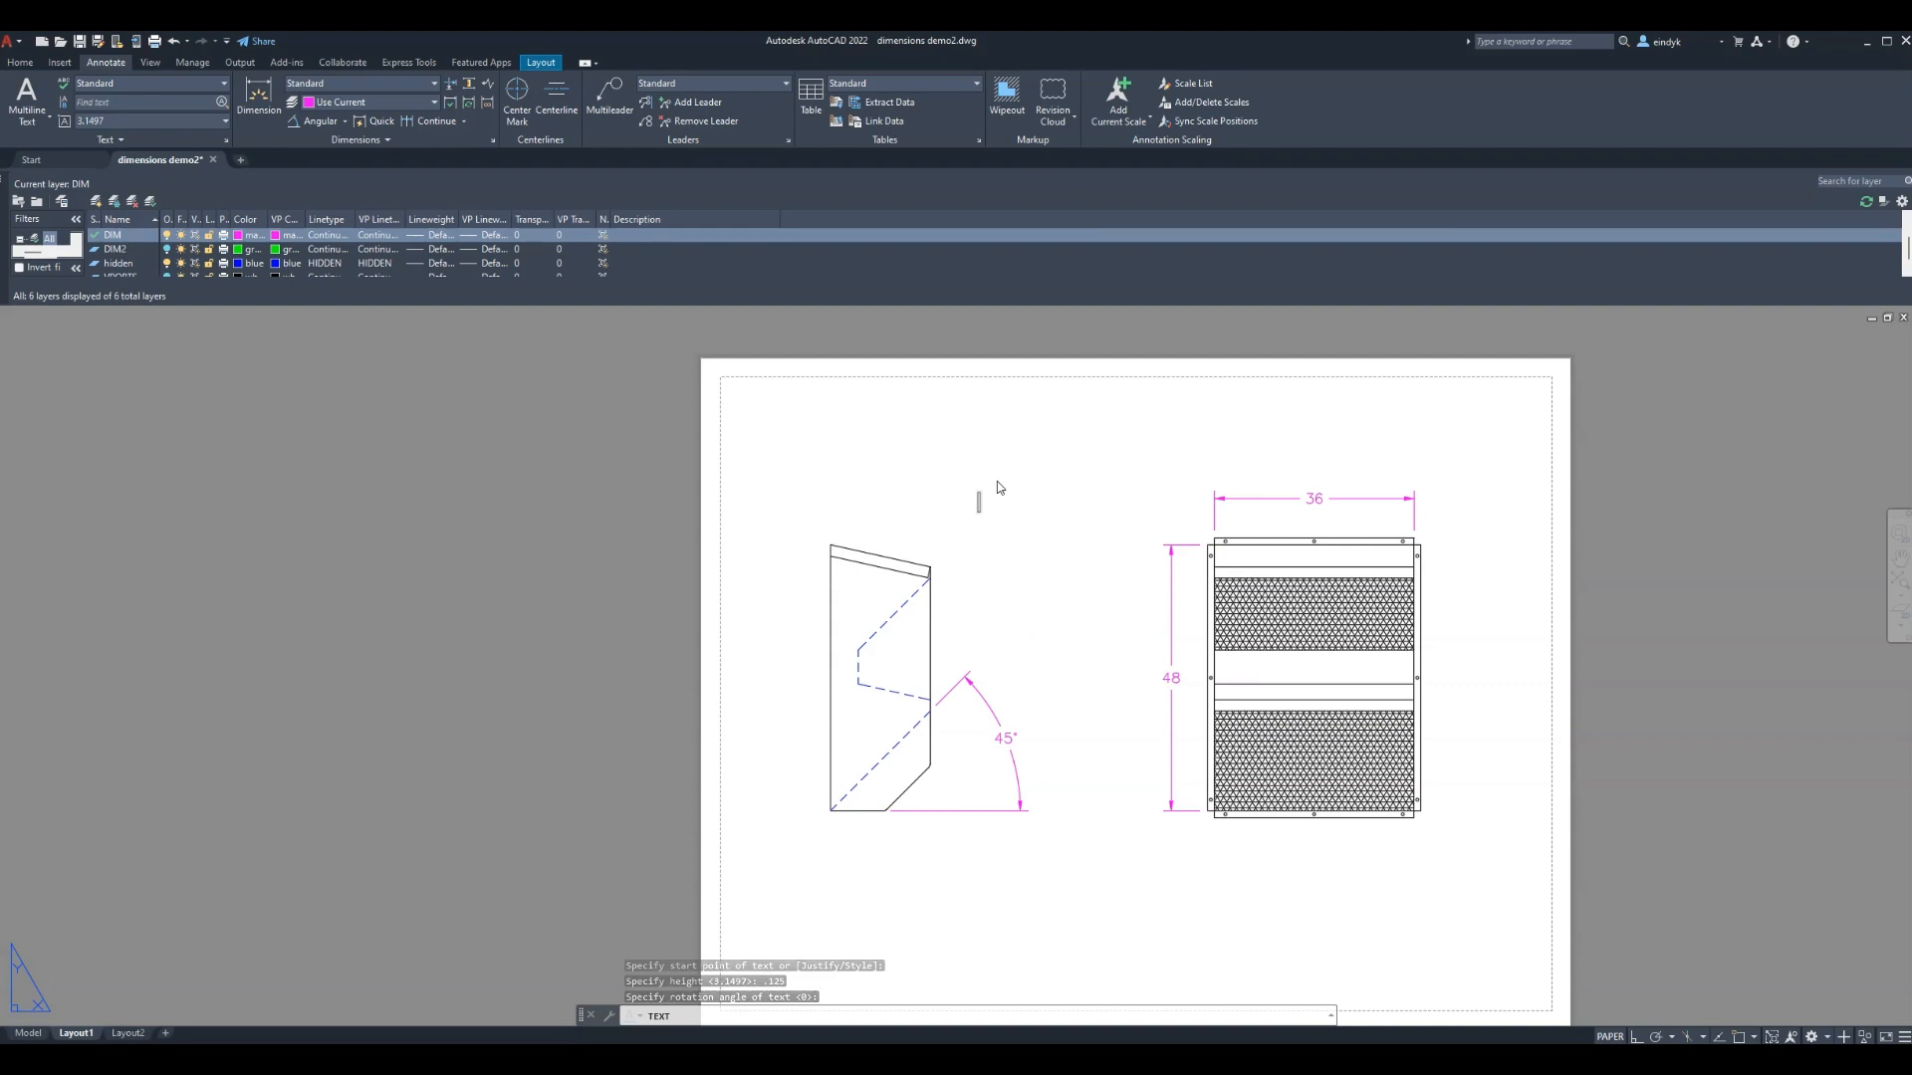
pyautogui.write('VENT')
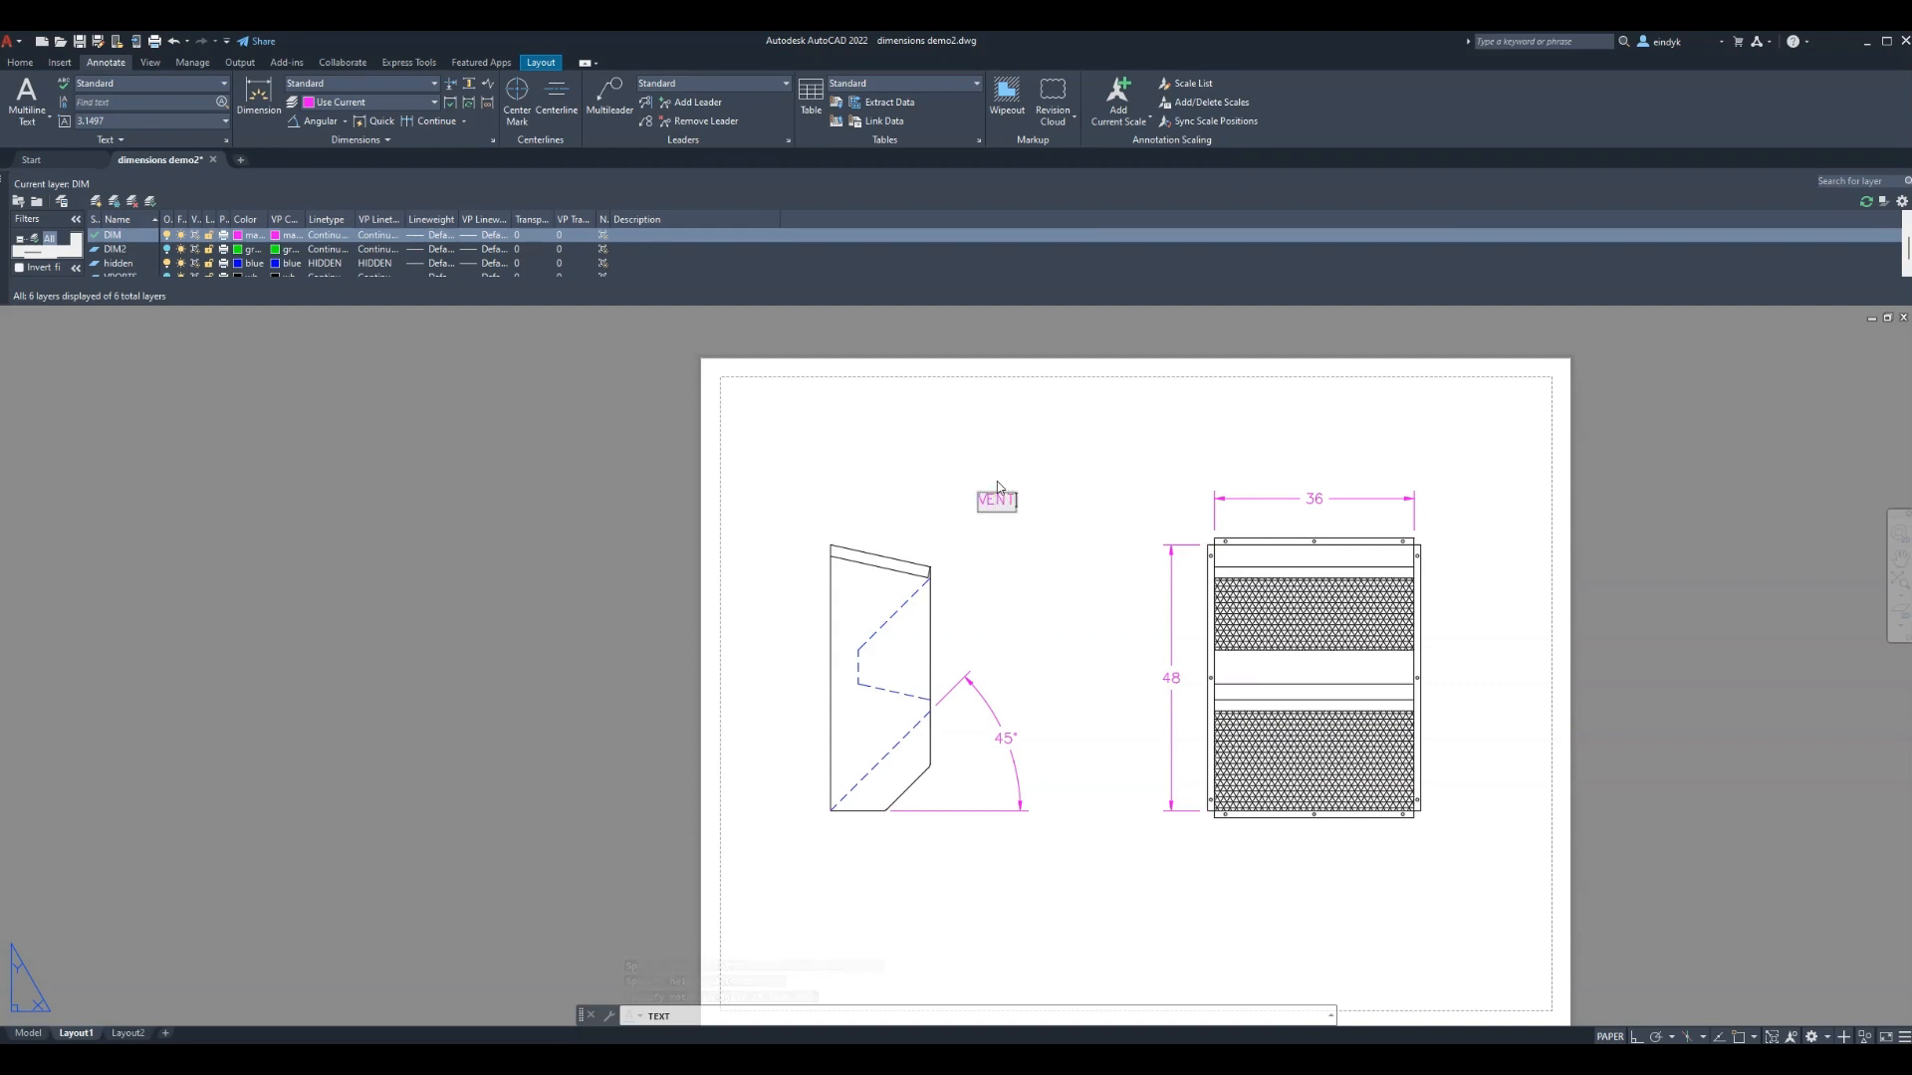
pyautogui.press('Return')
pyautogui.press('Return')
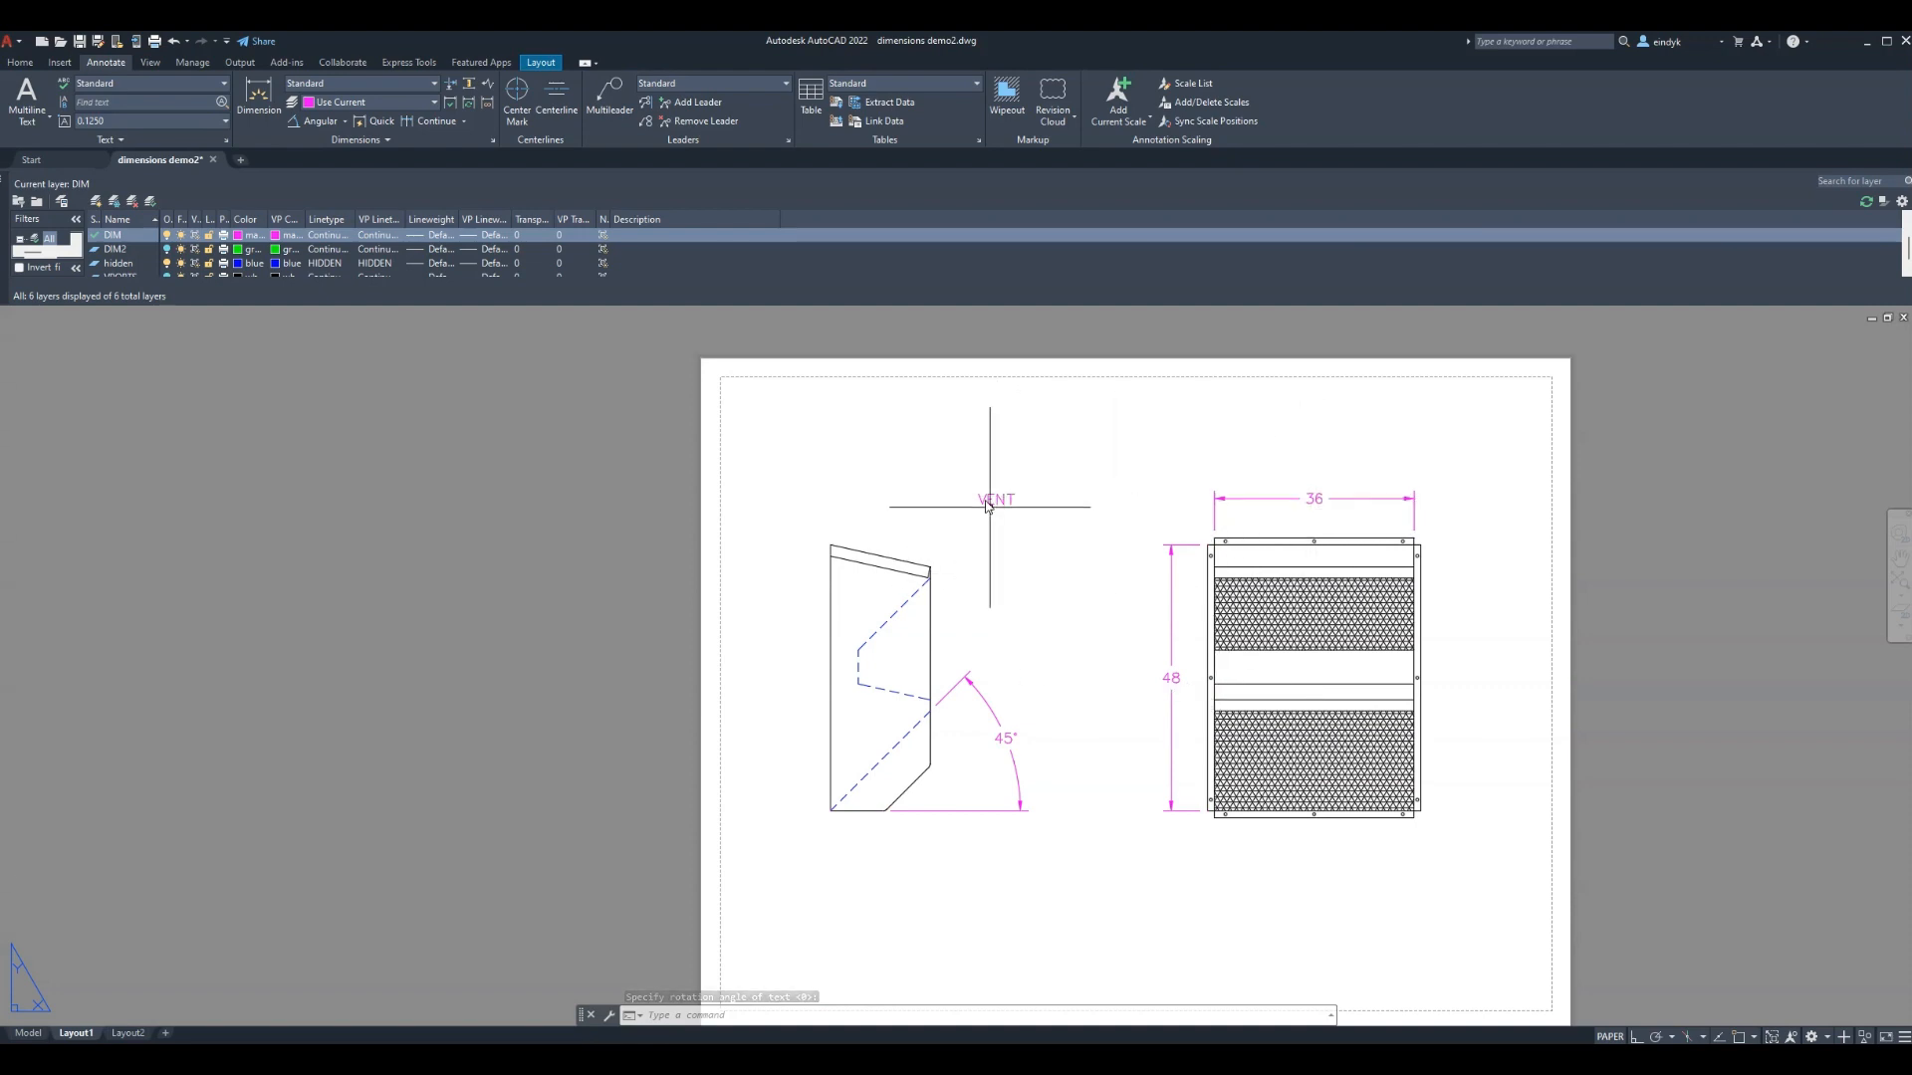
pyautogui.click(27, 1032)
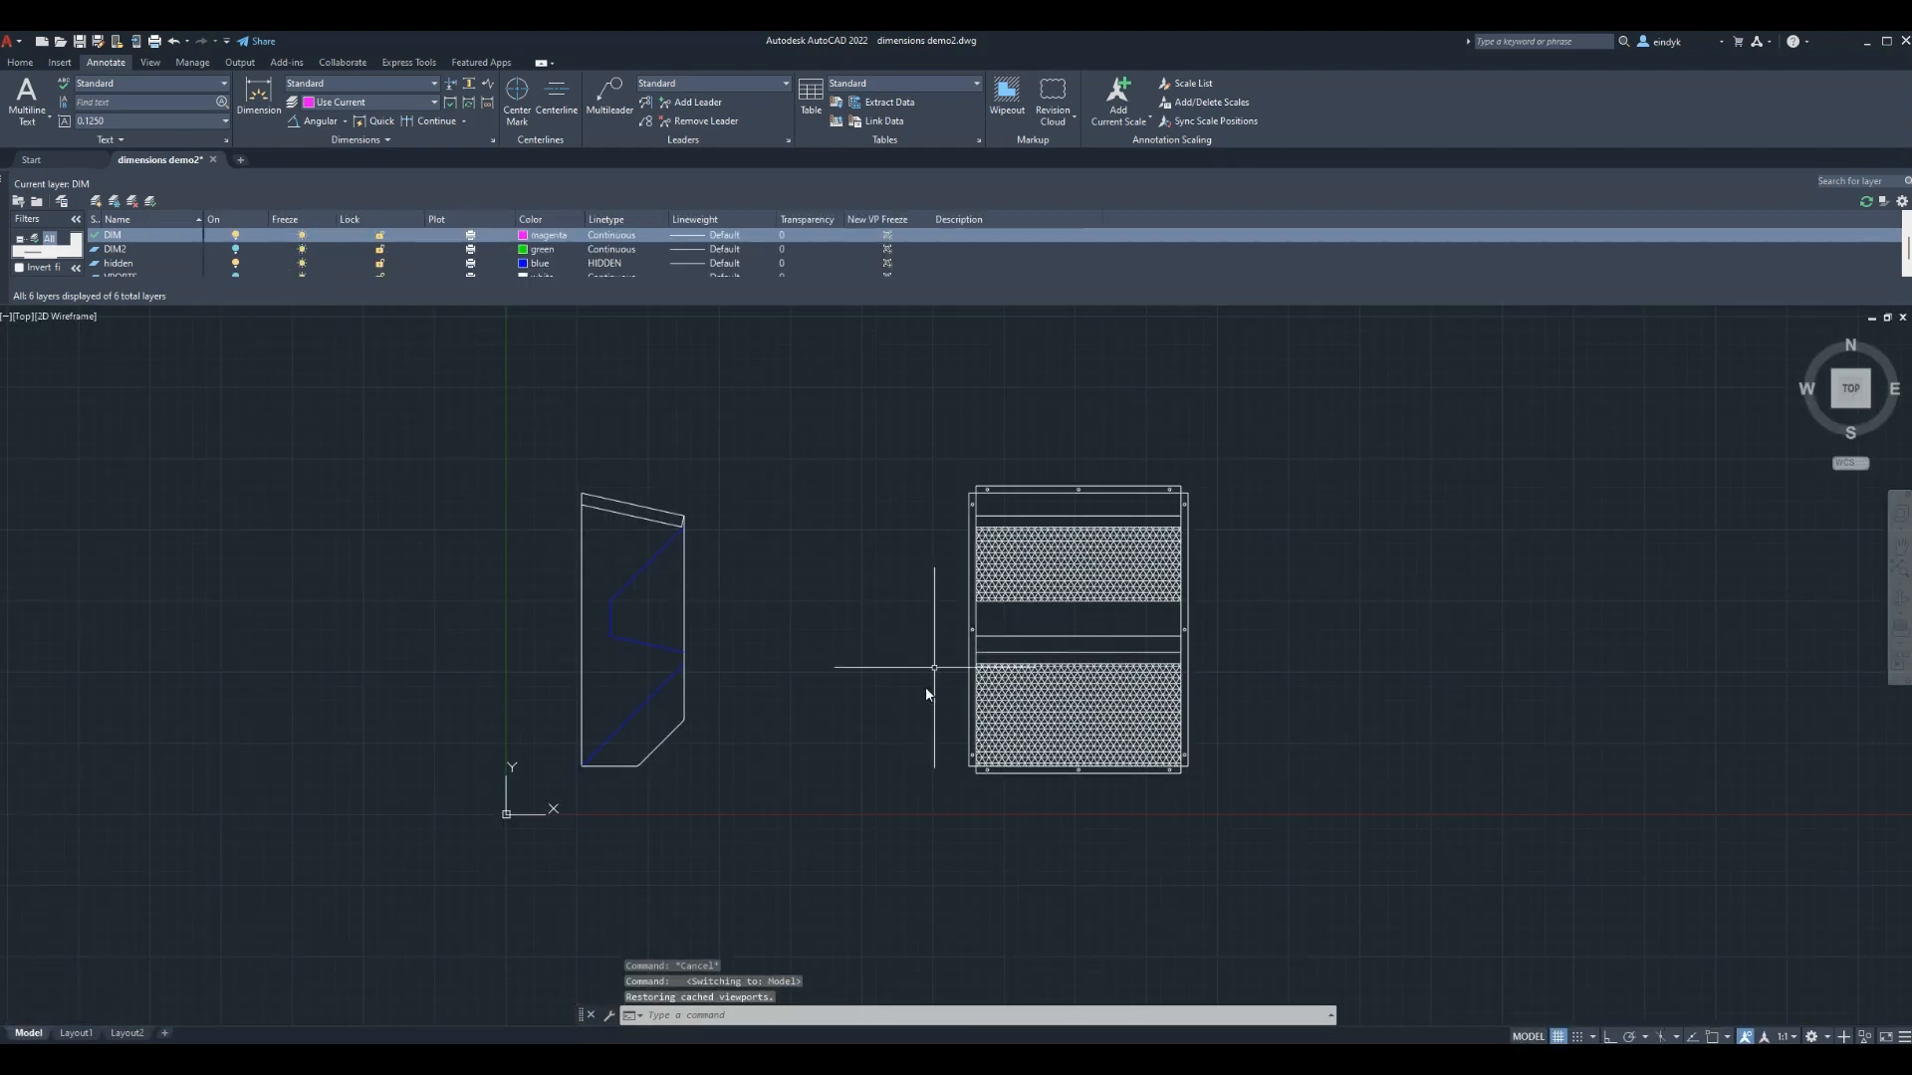